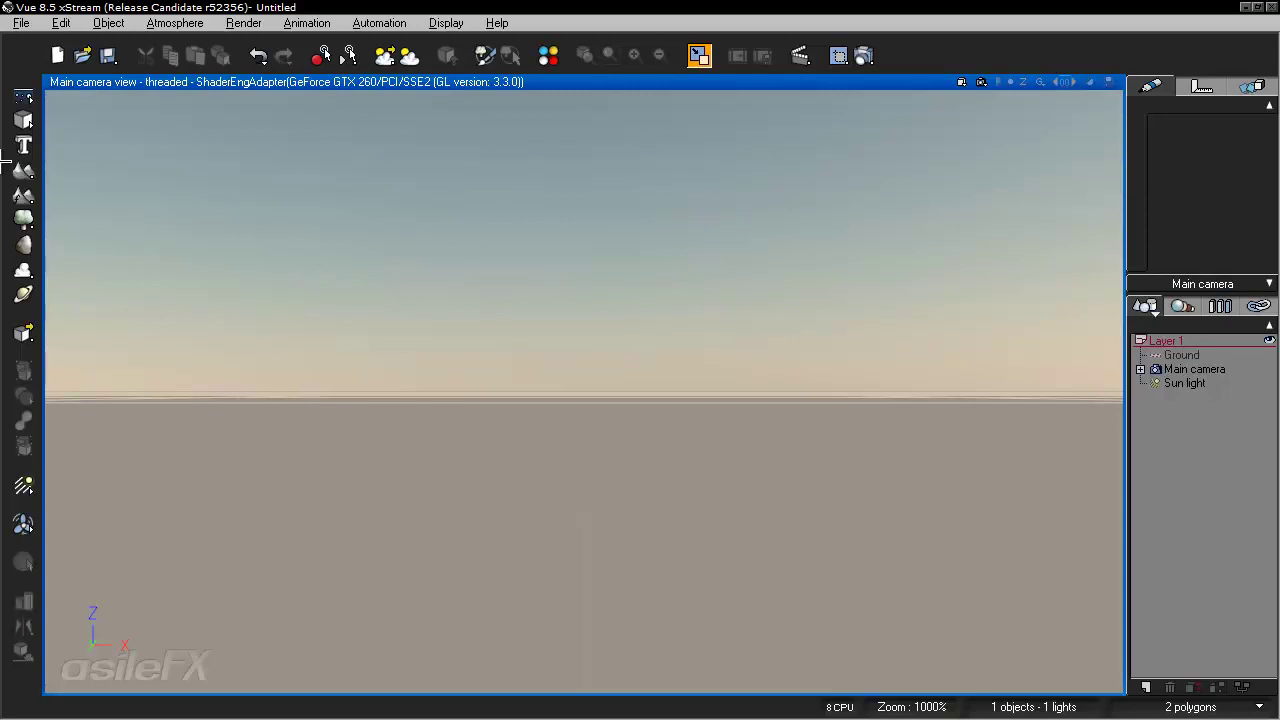
- Add a procedural terrain to the empty scene and open it for editing in the Terrain Editor
left_click(23, 197)
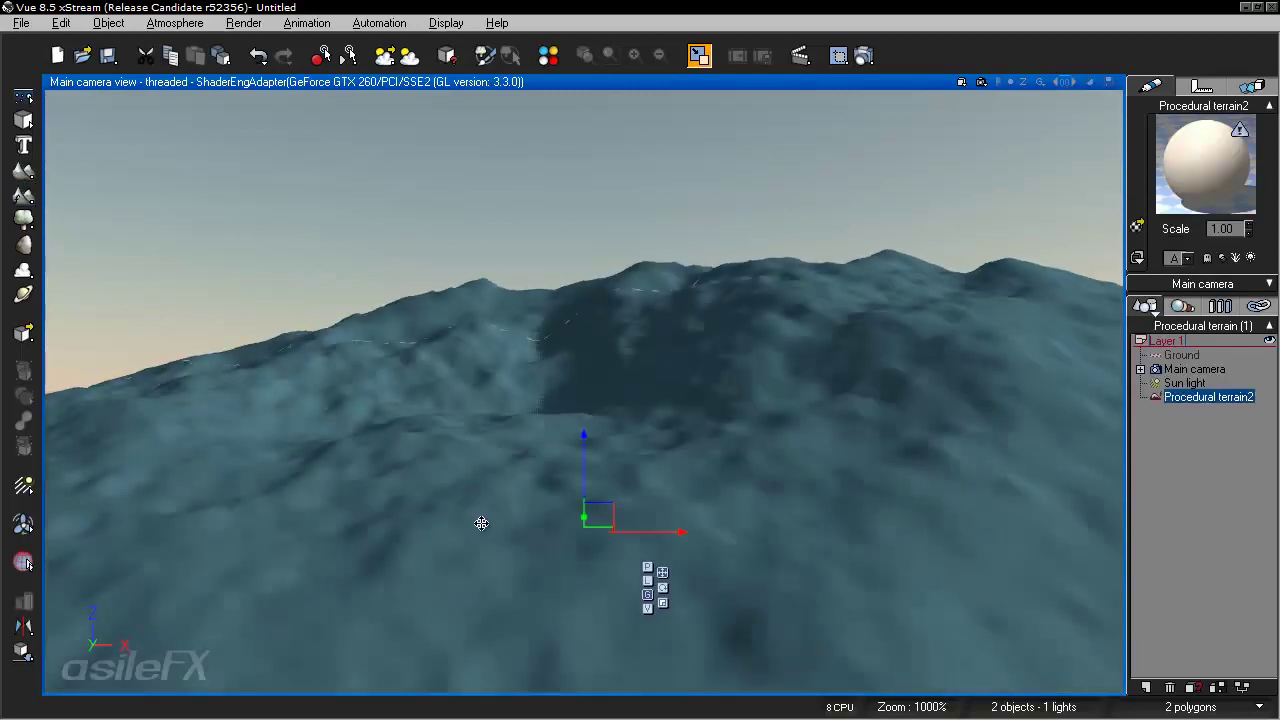
double_click(833, 459)
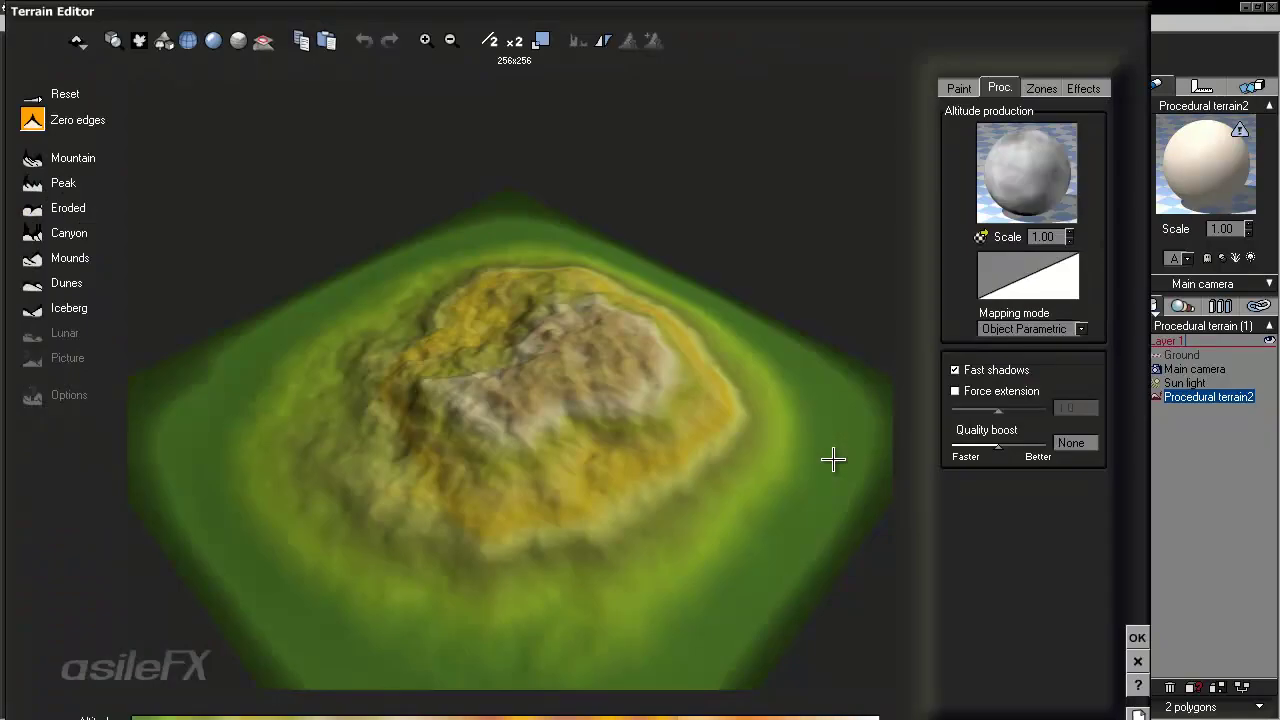
left_click(1137, 637)
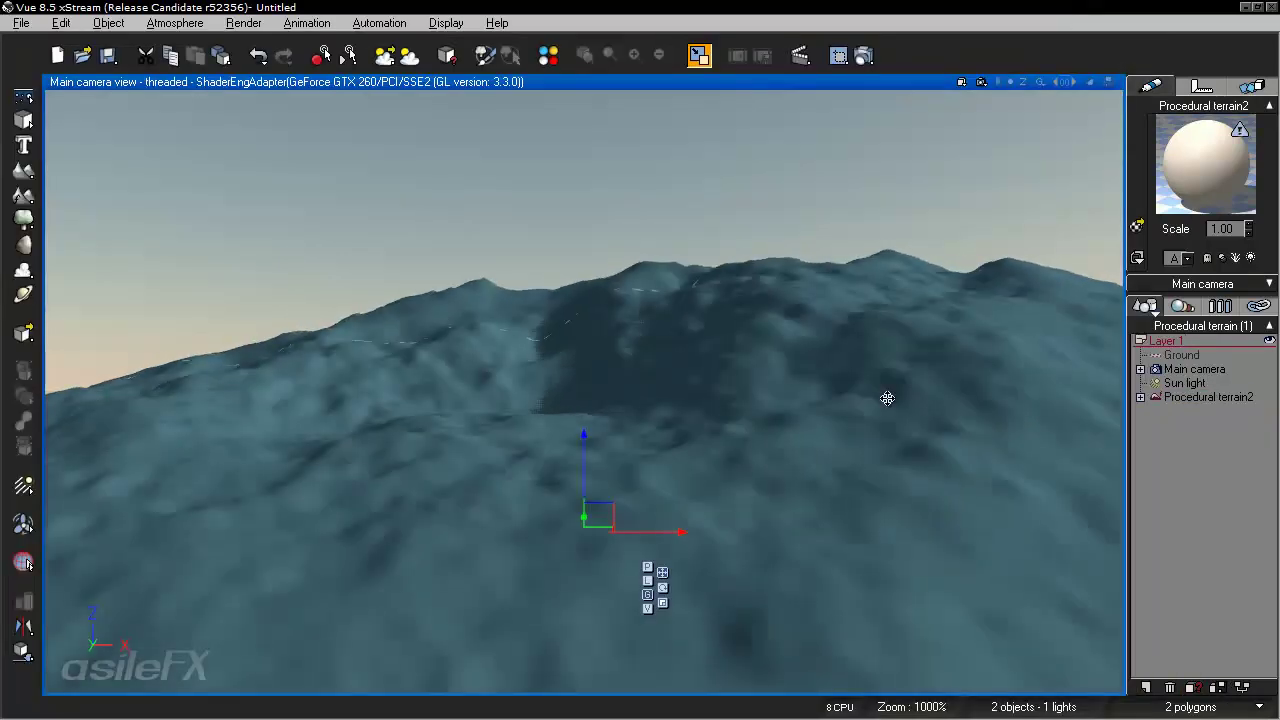
right_click(822, 388)
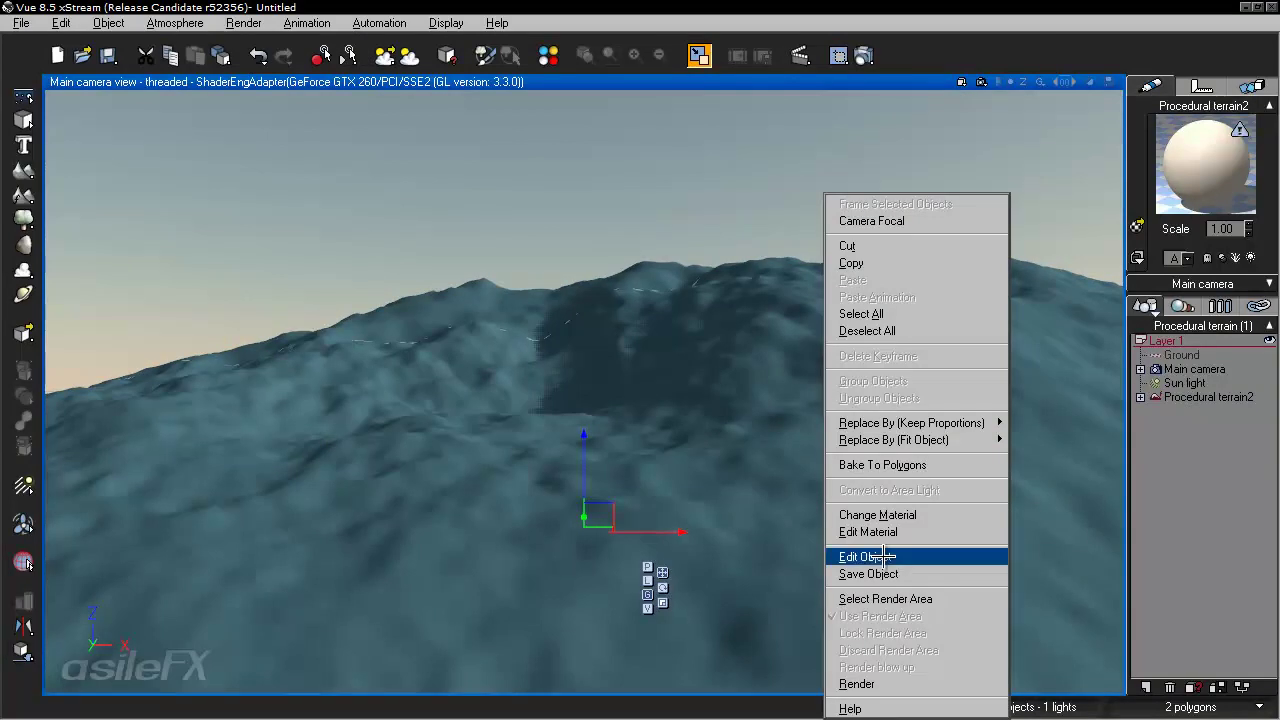
left_click(92, 22)
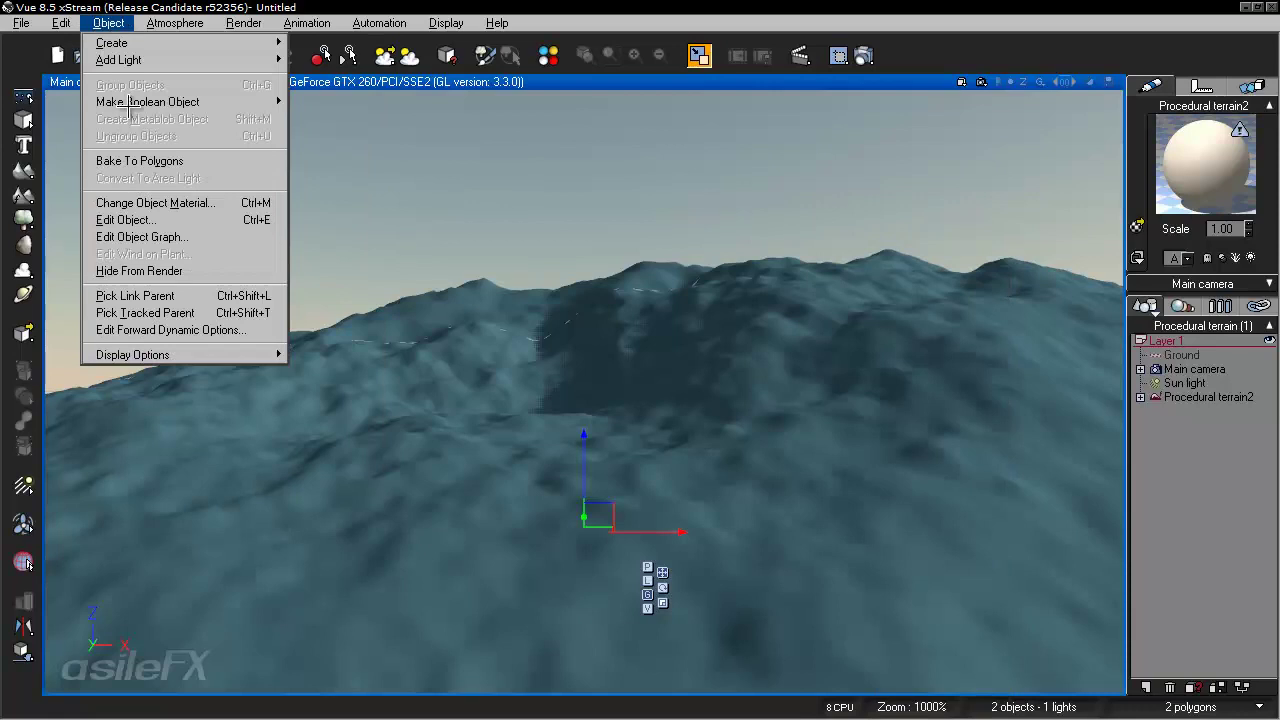
left_click(138, 219)
- Turn off Zero edges for the procedural terrain and inspect its relief from several angles
left_click_drag(811, 487, 784, 468)
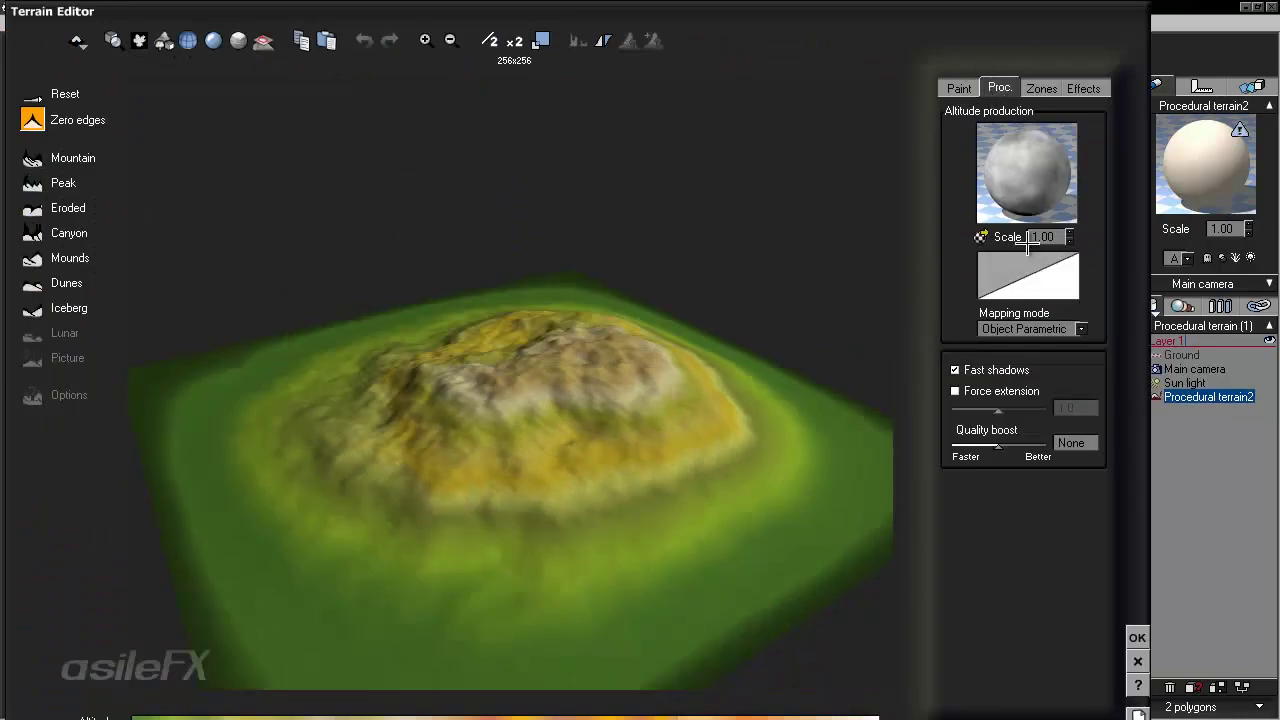
left_click_drag(697, 432, 697, 532)
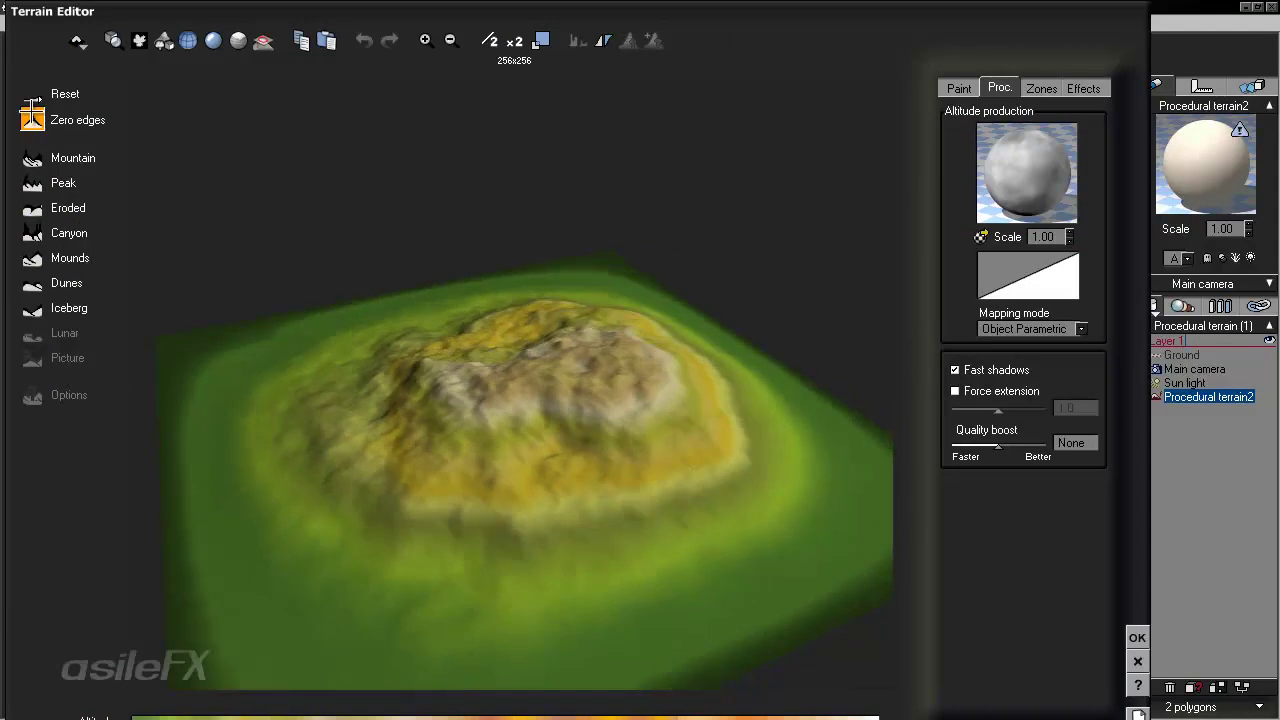
left_click(32, 112)
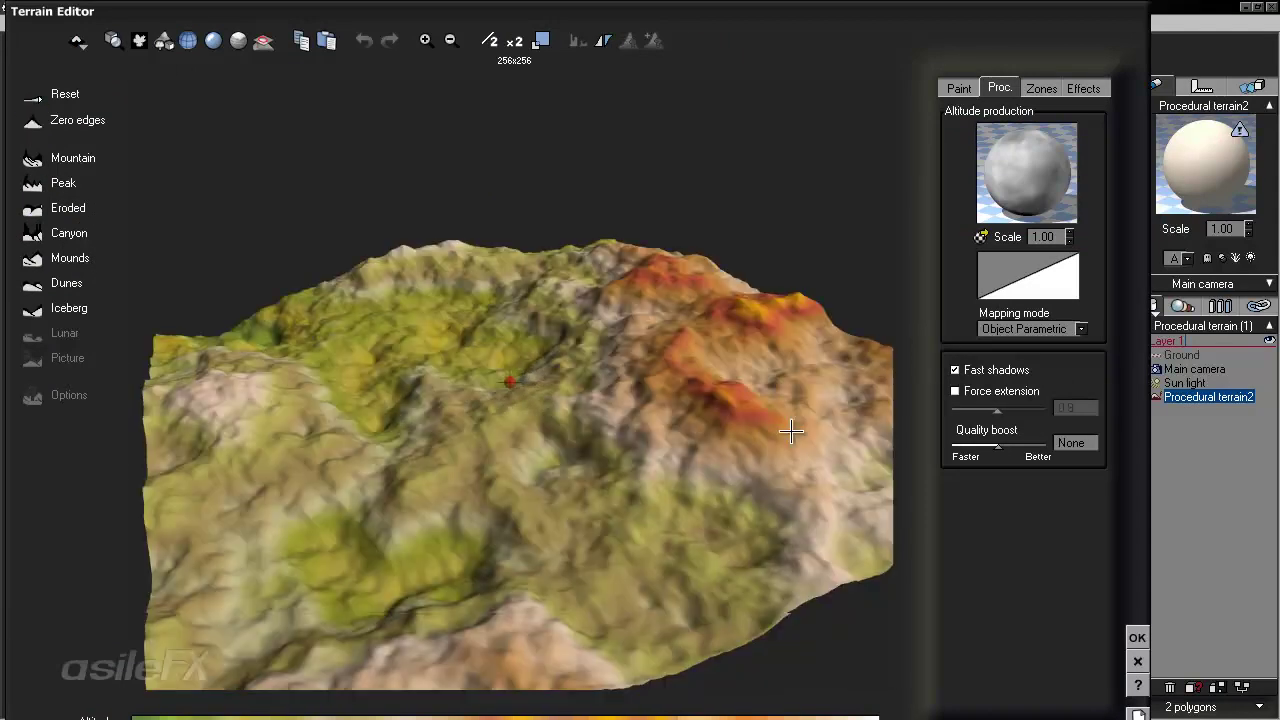
left_click_drag(796, 428, 540, 429)
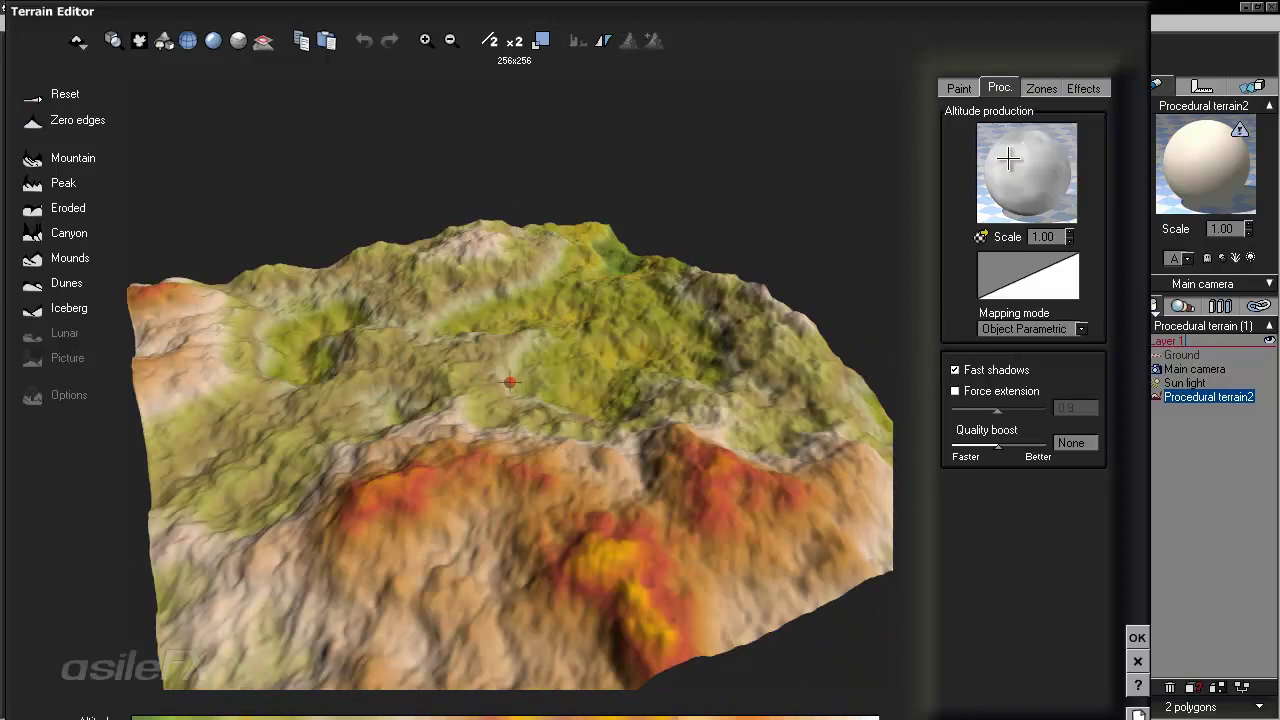
left_click_drag(684, 434, 648, 420)
- Open the terrain's altitude production function for editing and delete its Seed node
right_click(1029, 198)
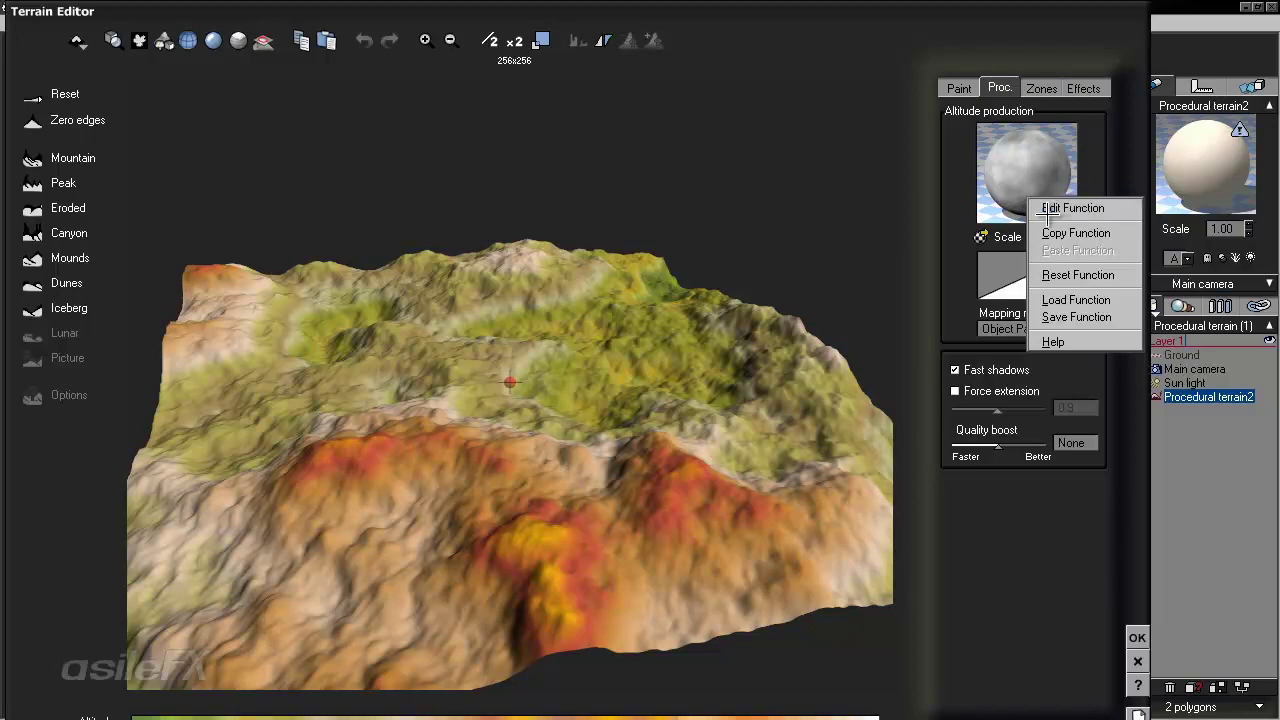
left_click(1047, 210)
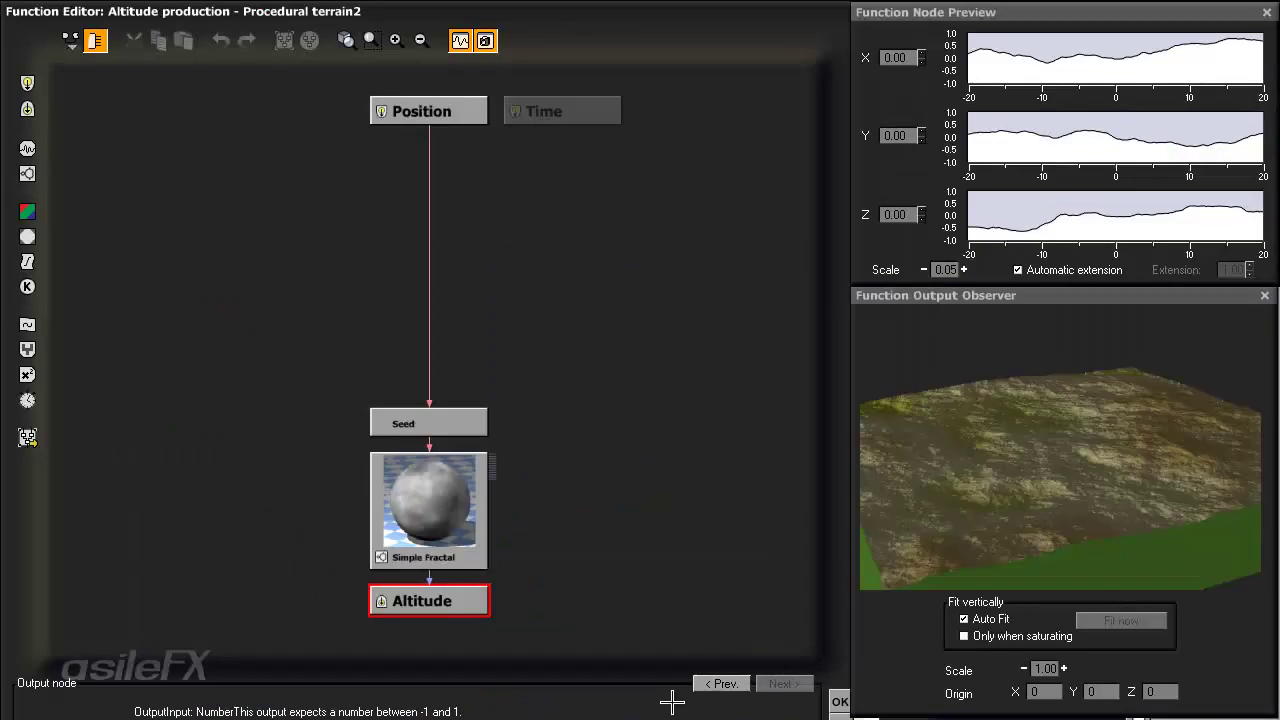
left_click_drag(458, 423, 458, 334)
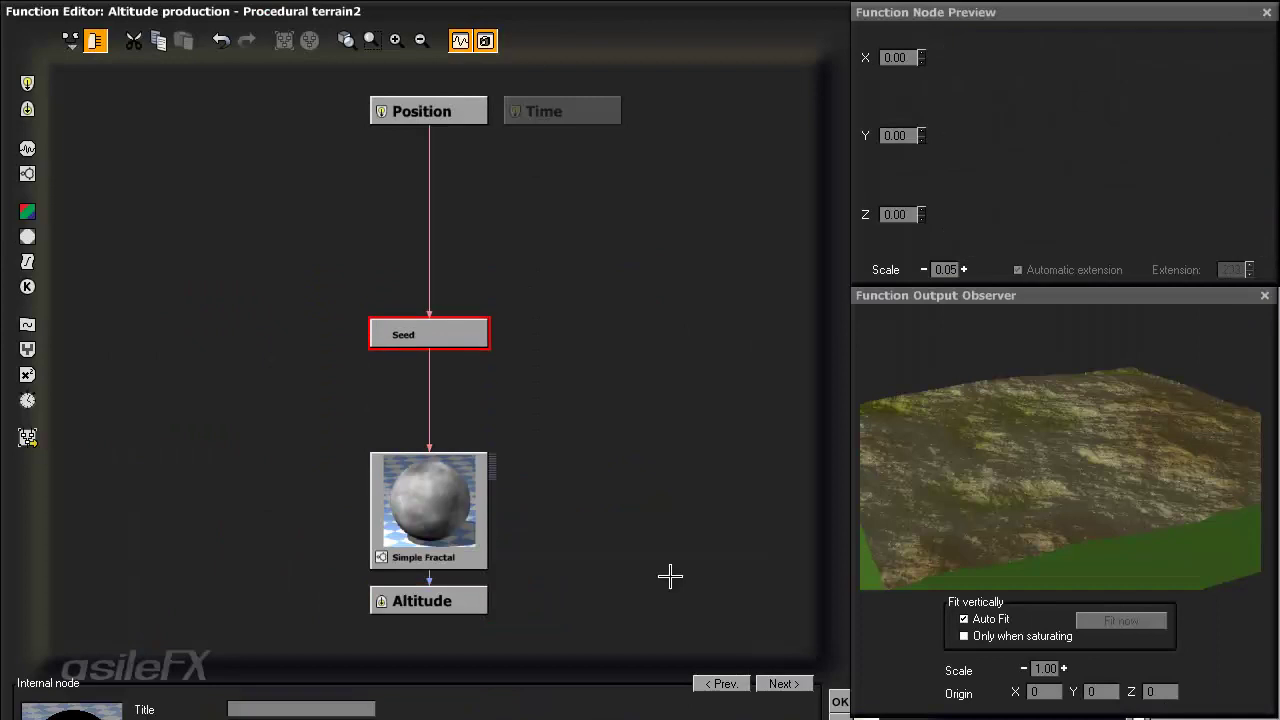
left_click_drag(817, 640, 817, 507)
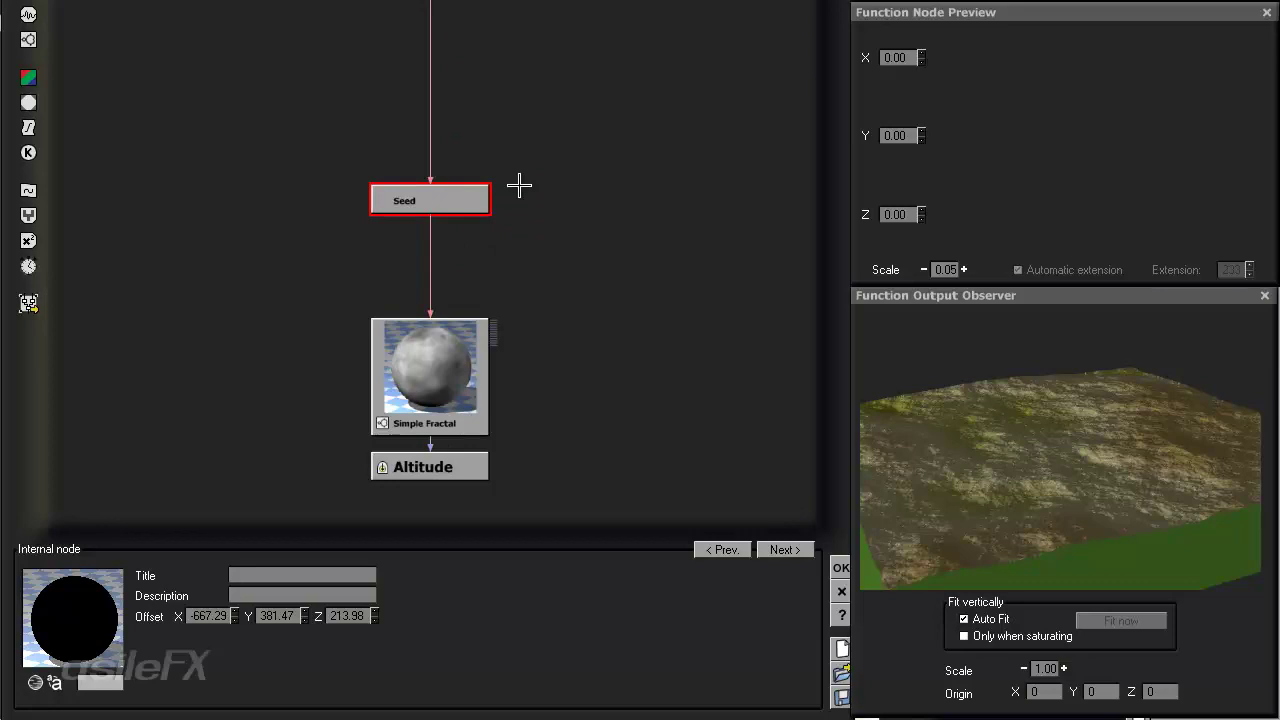
key("Delete")
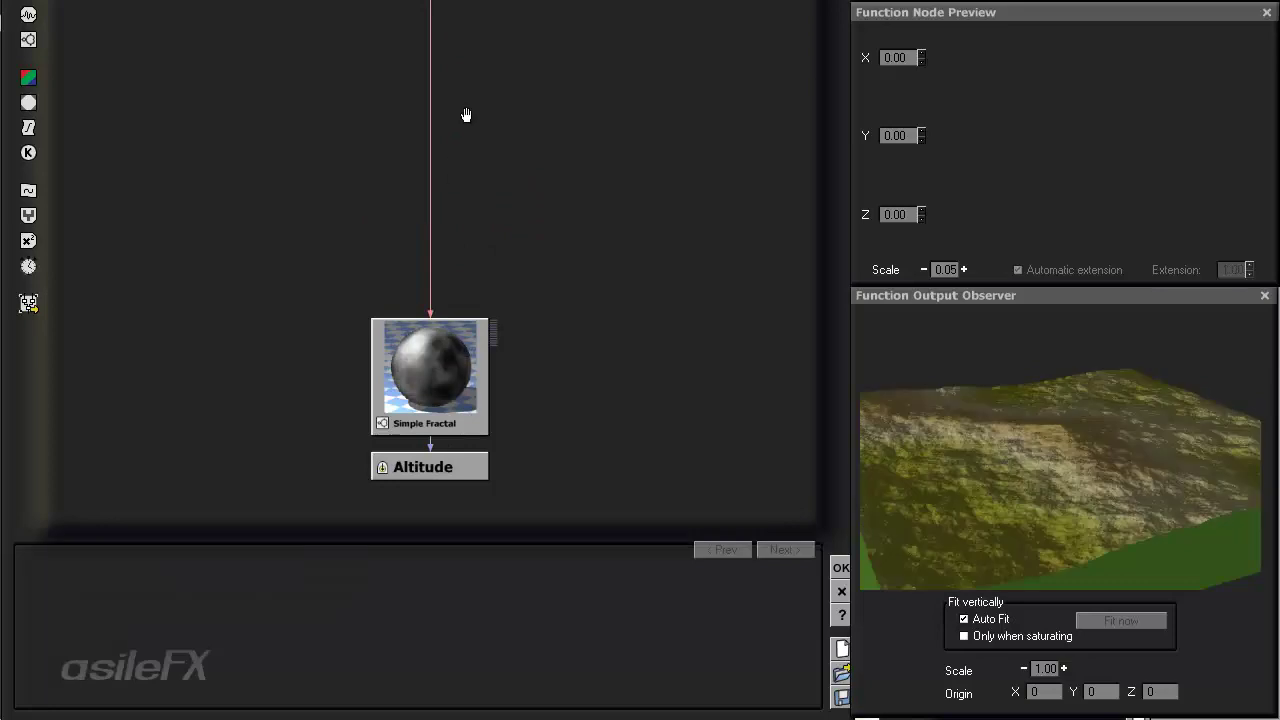
- Move the Position input node down so it sits just above the Simple Fractal node
middle_click_drag(466, 115, 460, 303)
left_click_drag(458, 161, 460, 426)
middle_click_drag(512, 486, 516, 255)
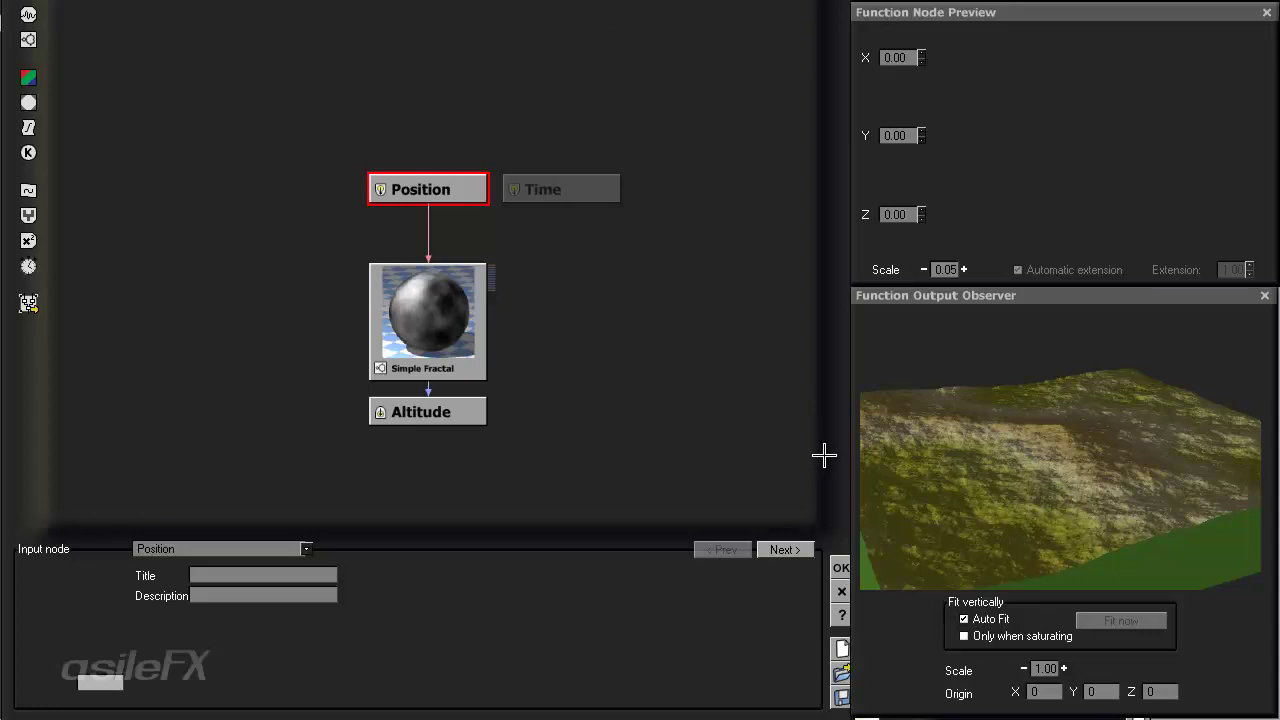
left_click_drag(824, 456, 823, 589)
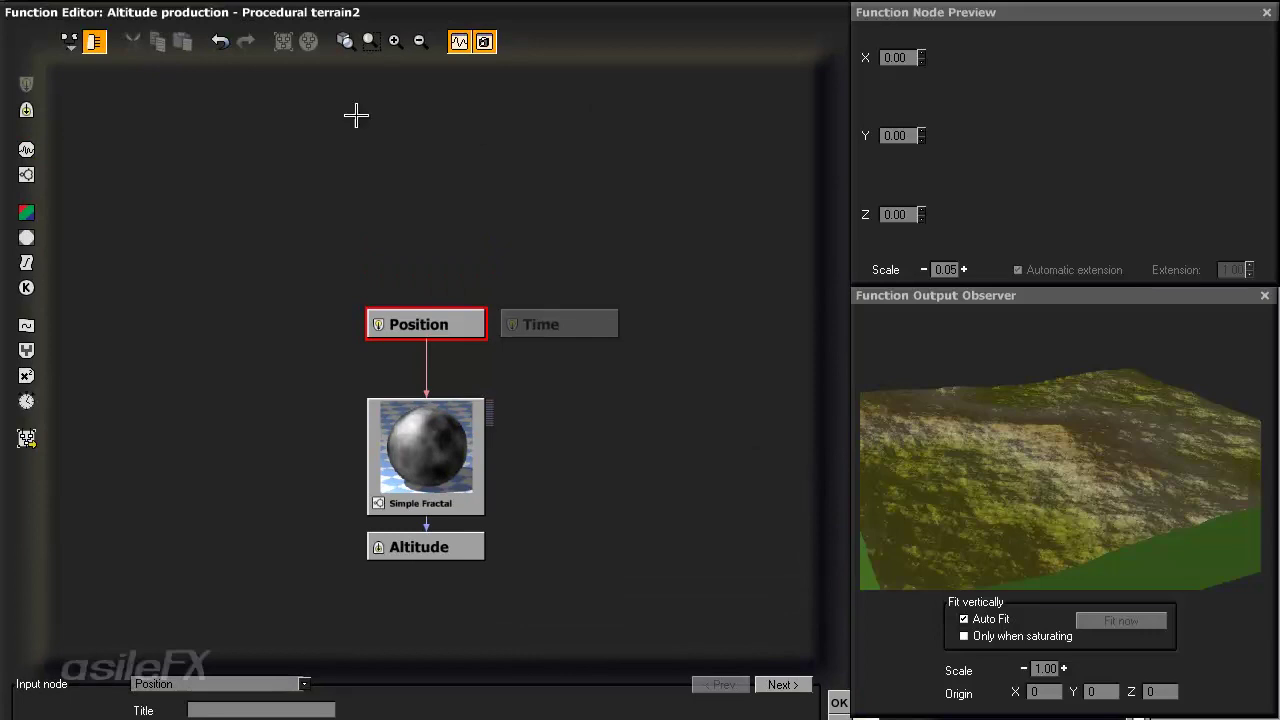
- Move the Simple Fractal node up directly below Position, leaving a gap above the Altitude output
left_click(995, 12)
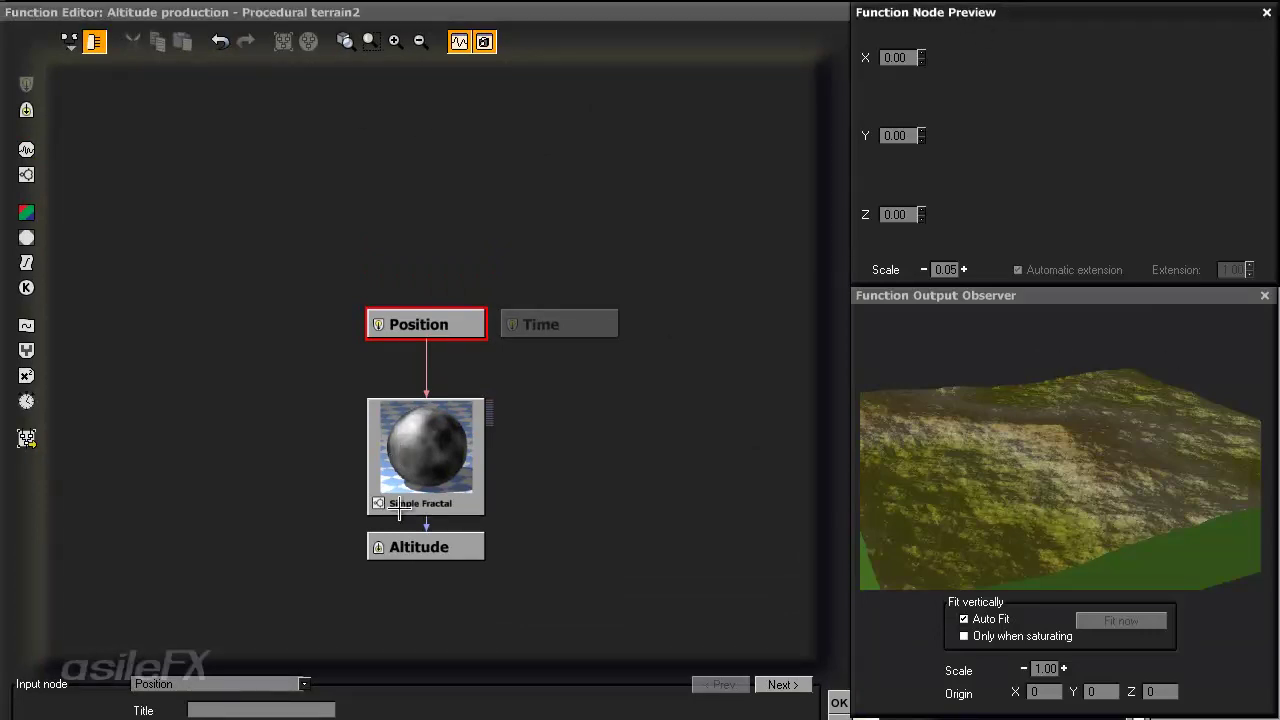
left_click(466, 409)
left_click(460, 426)
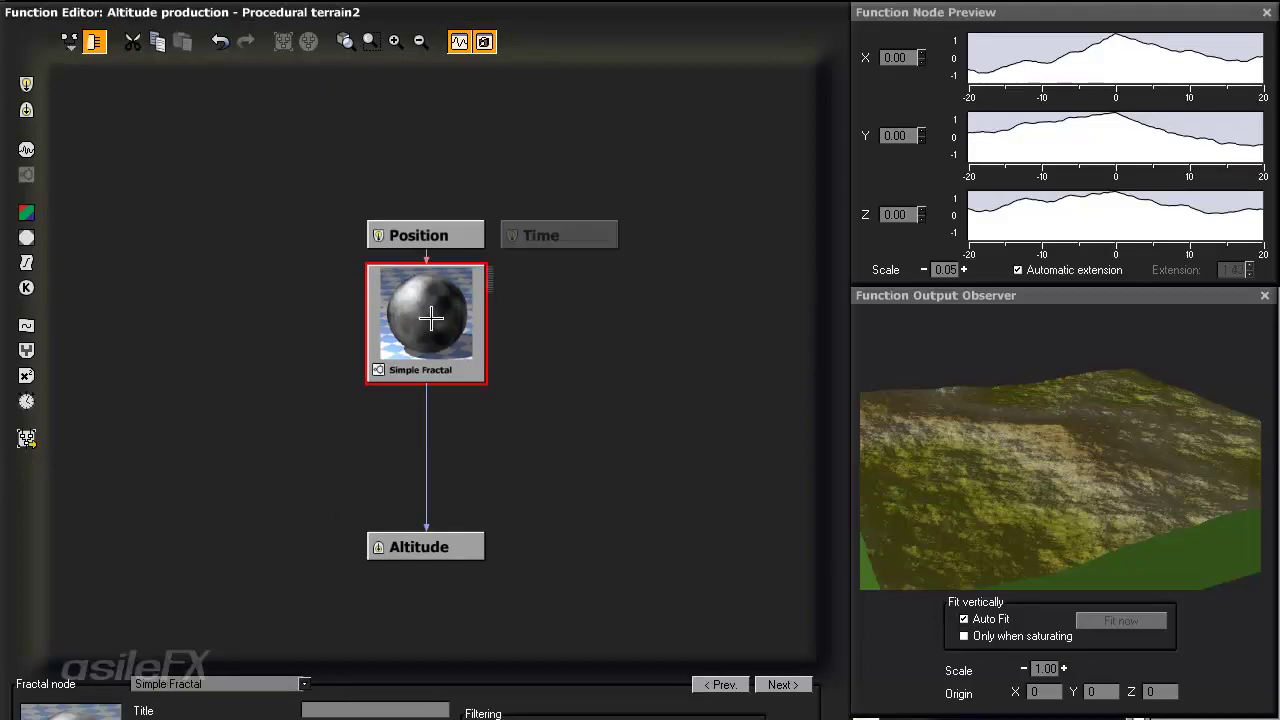
- Select the connection from Simple Fractal to Altitude and examine its input and output previews
left_click(428, 430)
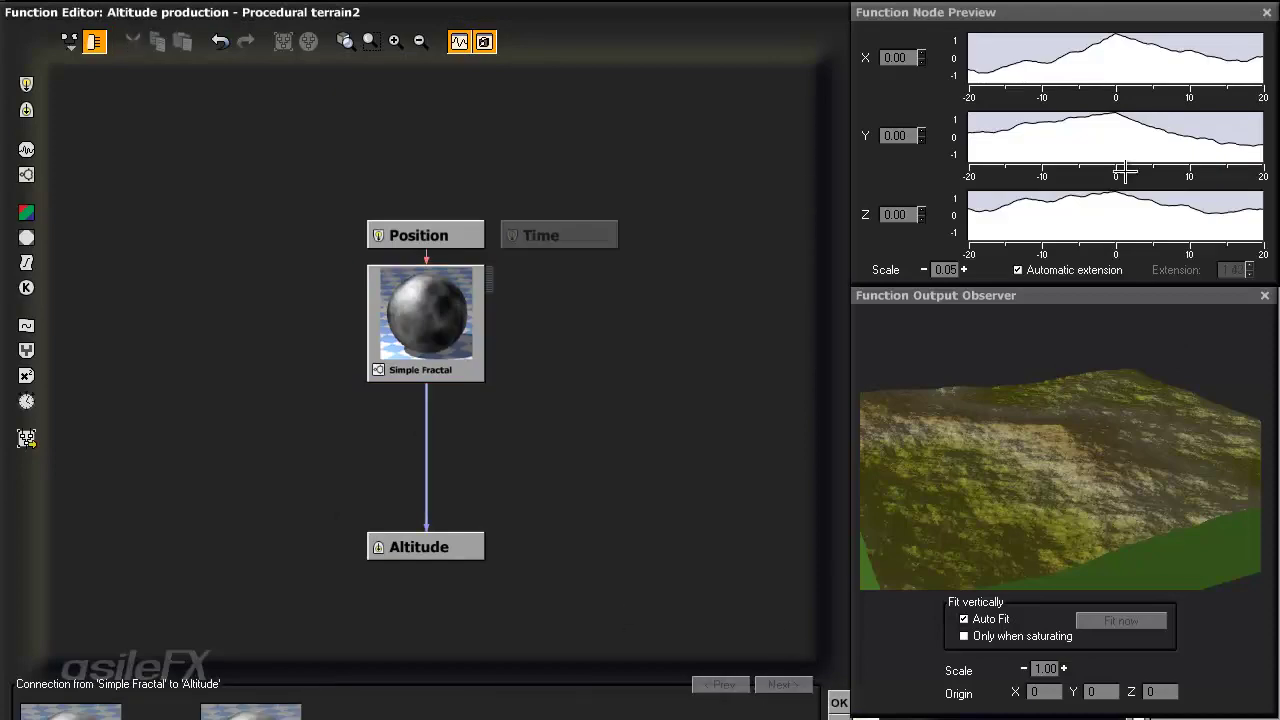
left_click_drag(643, 712, 666, 589)
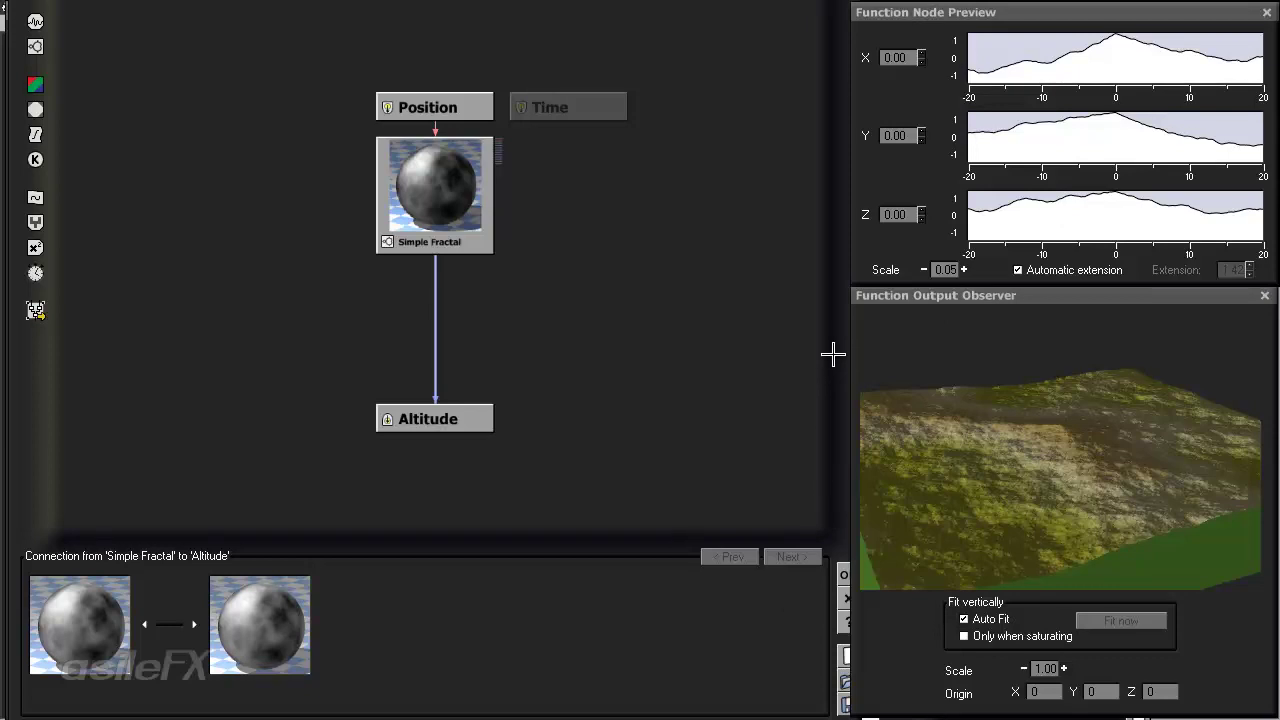
left_click_drag(833, 354, 828, 471)
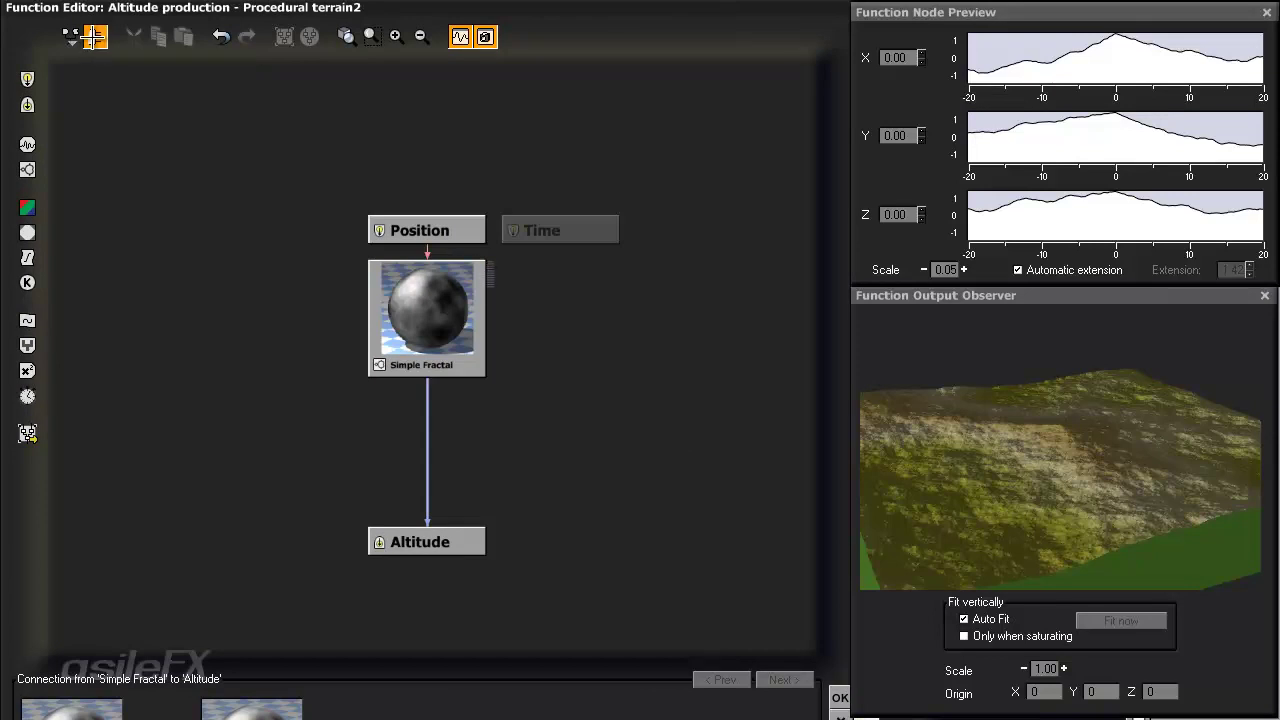
- Select the Simple Fractal node and examine its base settings and filtering parameters
left_click(396, 37)
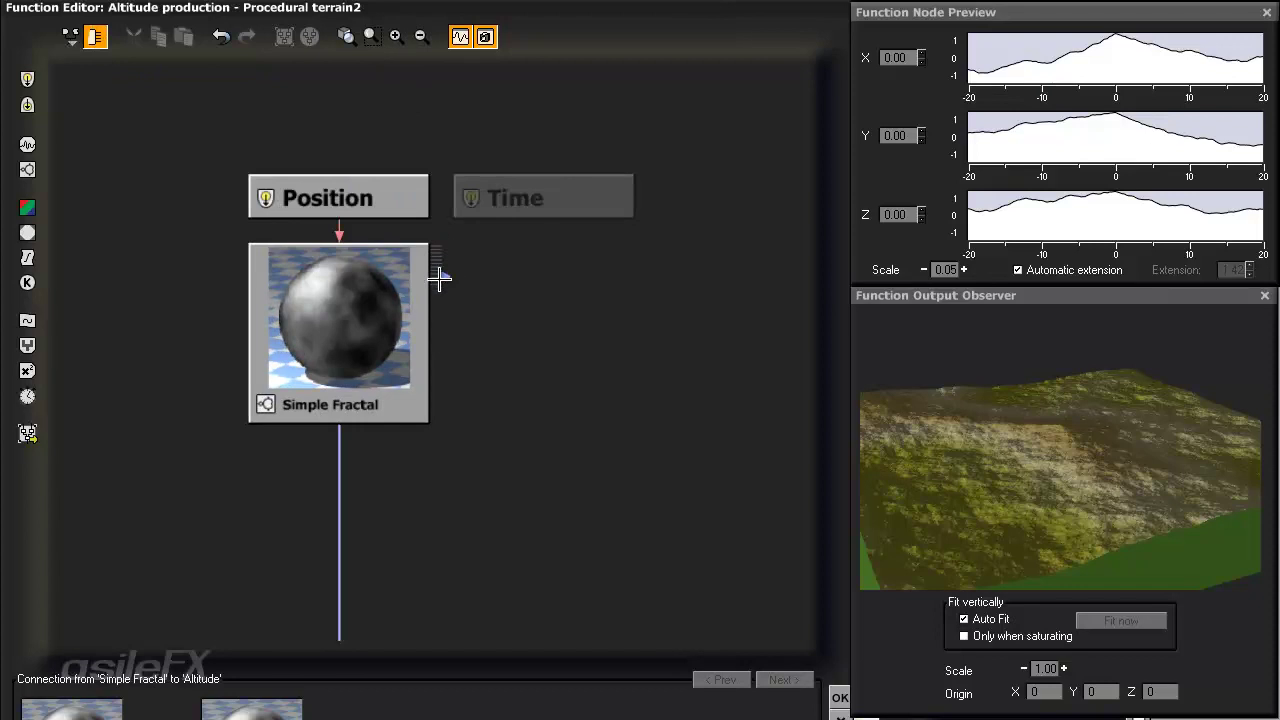
left_click(366, 347)
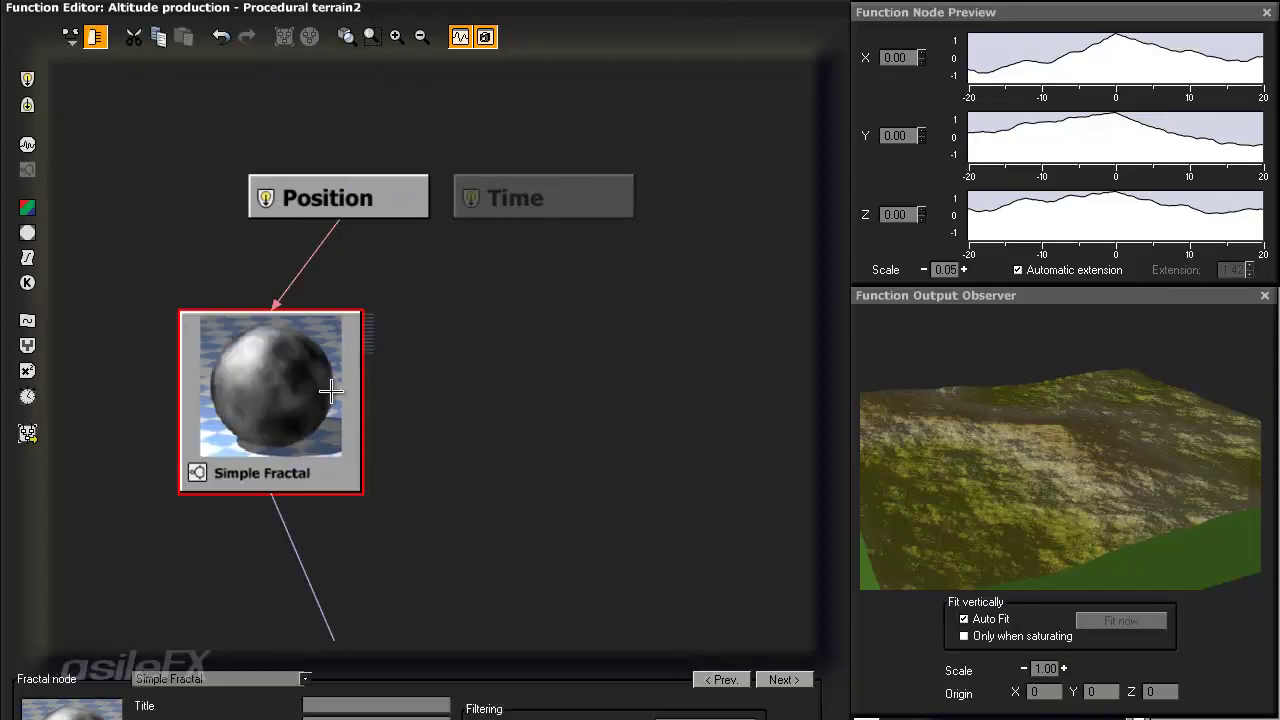
left_click_drag(563, 674, 594, 394)
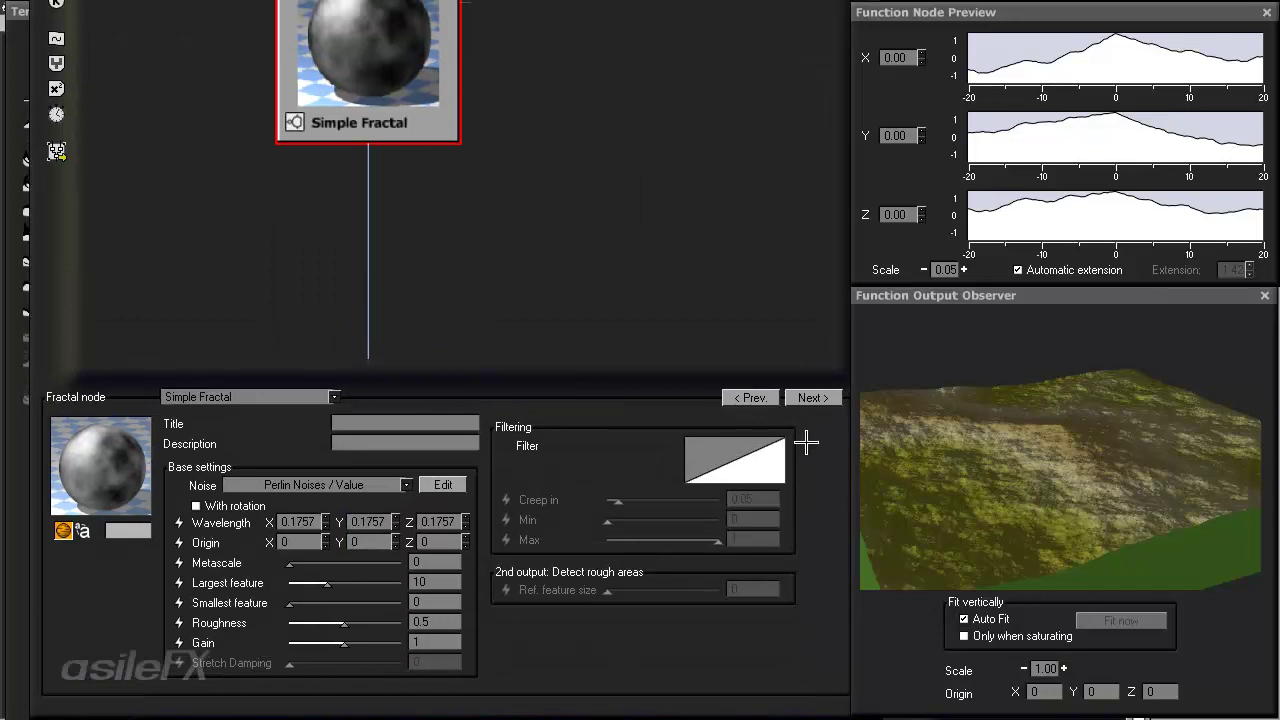
mouse_move(808, 437)
left_mouse_down()
mouse_move(818, 478)
mouse_move(801, 686)
mouse_move(806, 443)
mouse_move(786, 440)
left_mouse_up()
left_click_drag(831, 705, 829, 505)
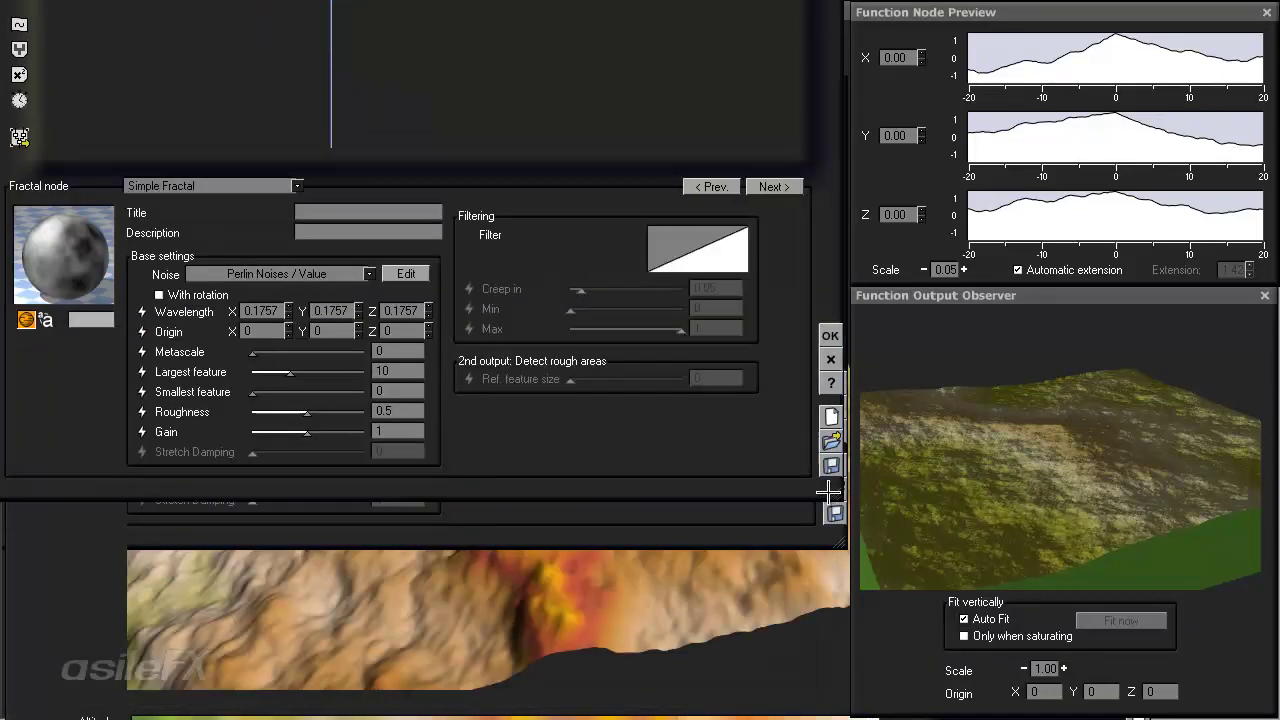
left_click_drag(715, 455, 731, 694)
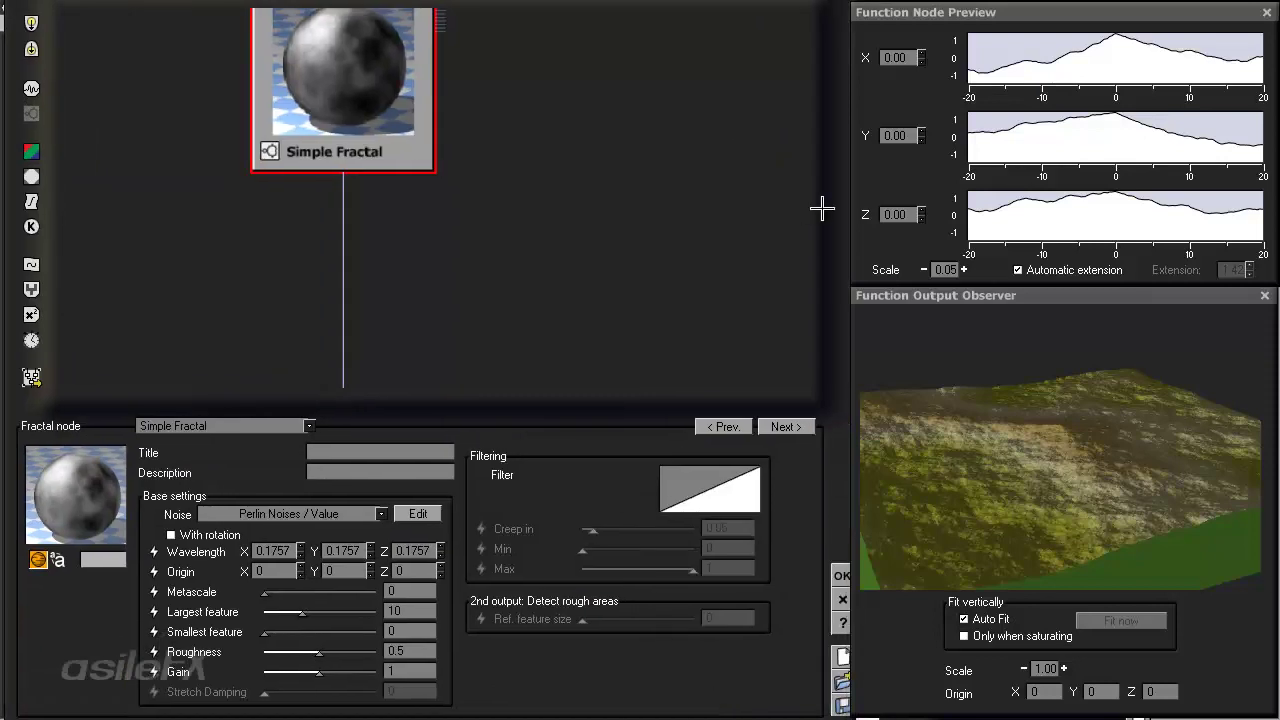
left_click_drag(823, 208, 821, 268)
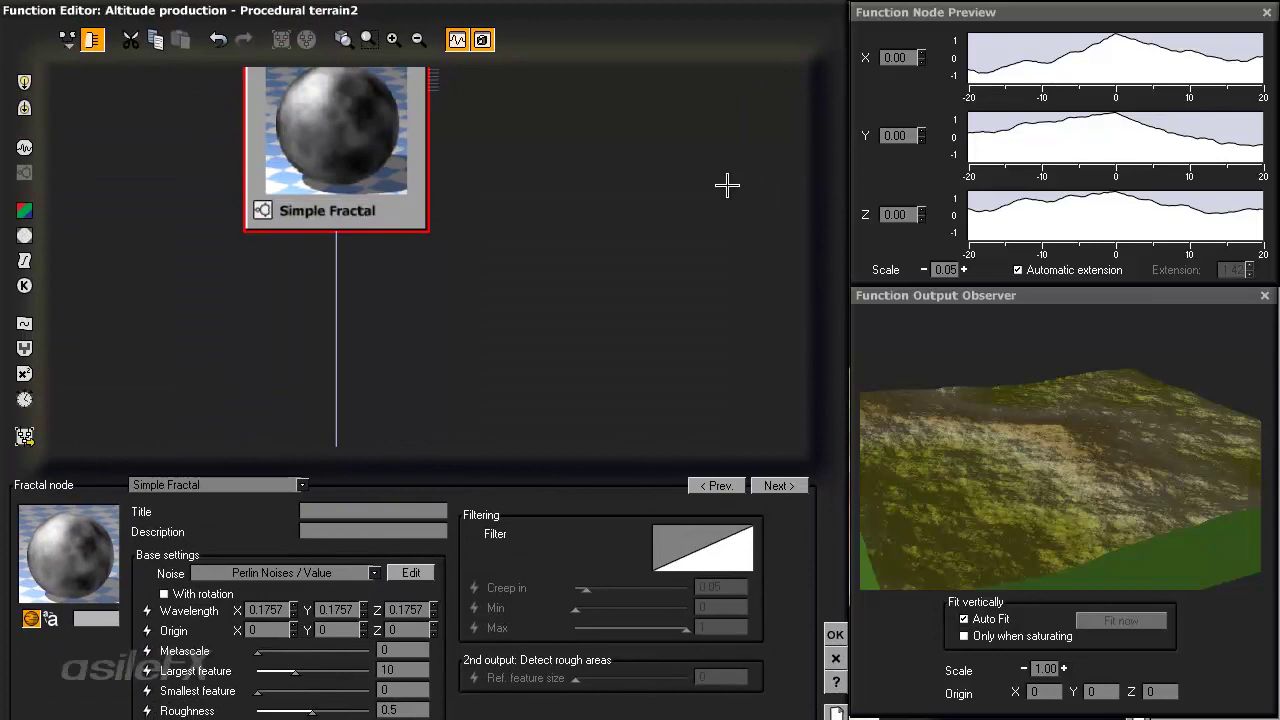
- Set the function node previews to a 2D Plane with a Uniform background
scroll(413, 222, "up", 2)
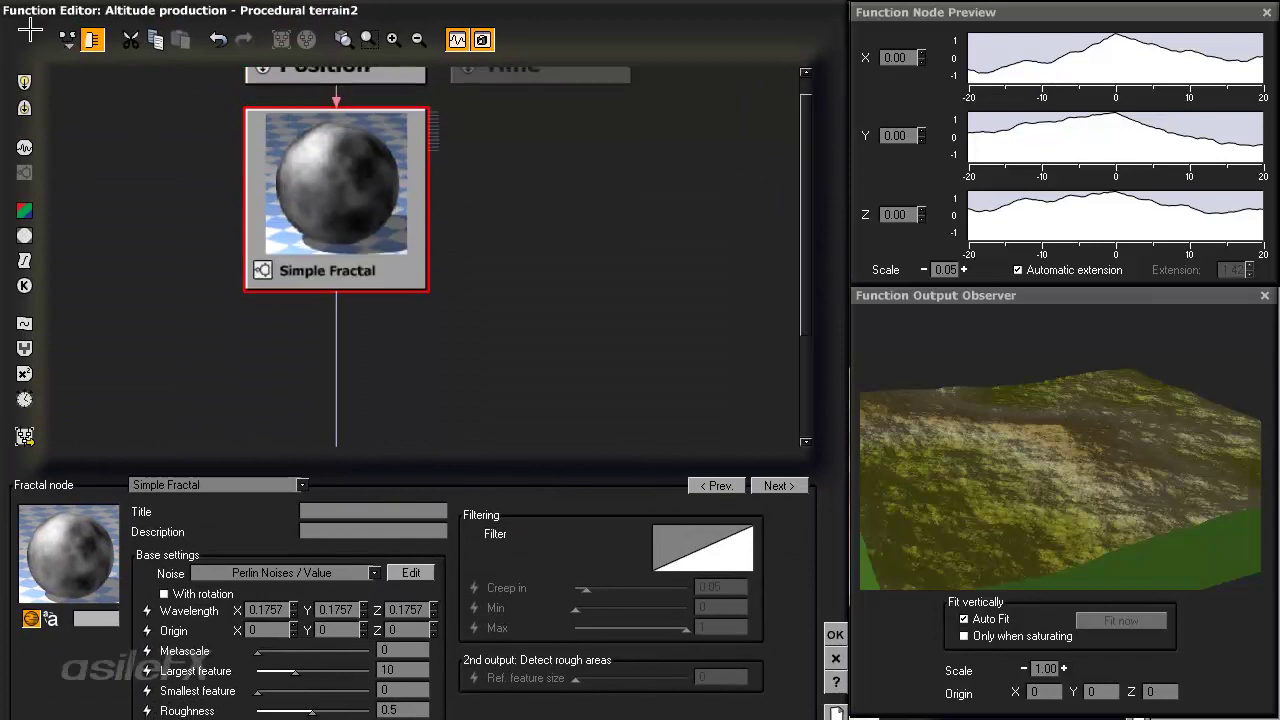
left_click(67, 40)
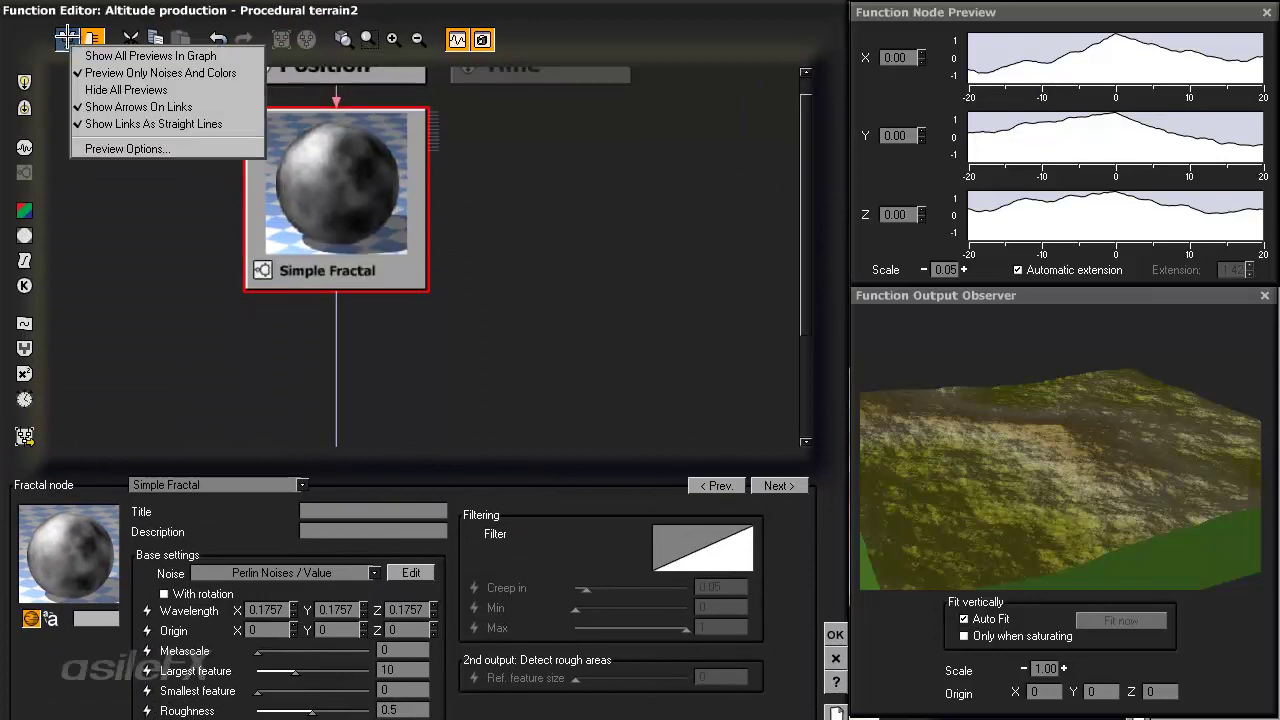
left_click(112, 148)
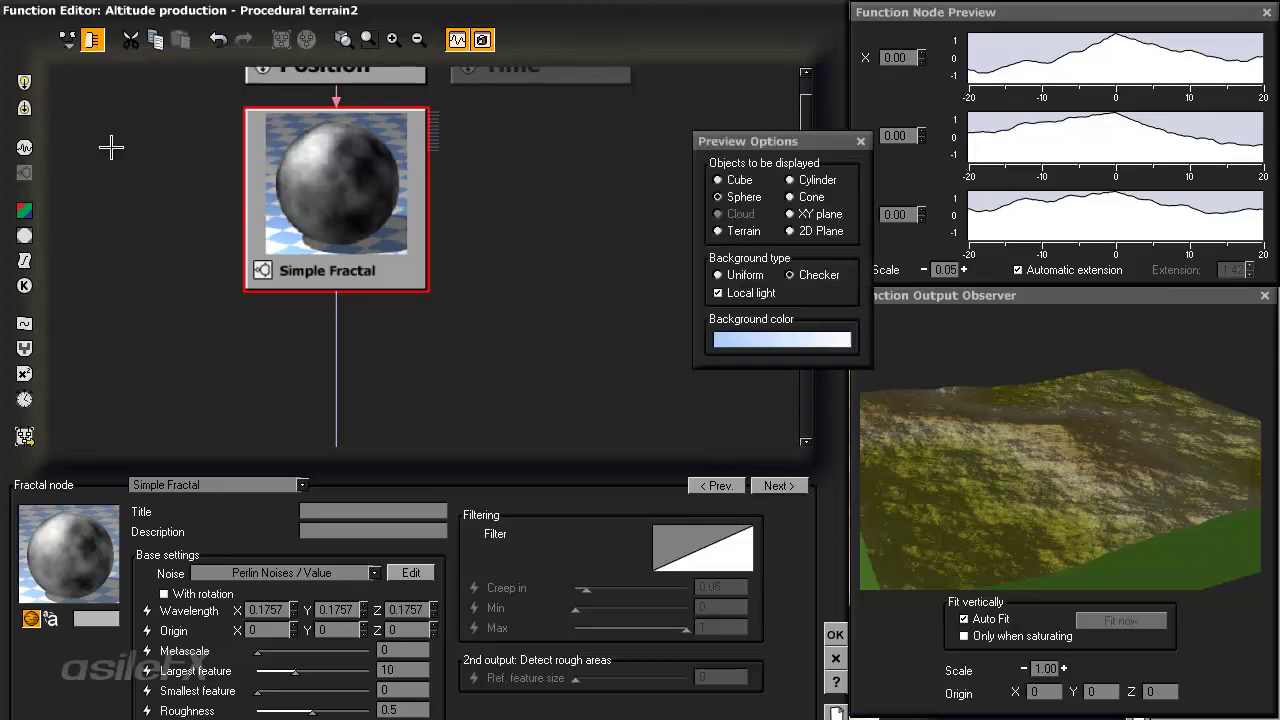
left_click(795, 230)
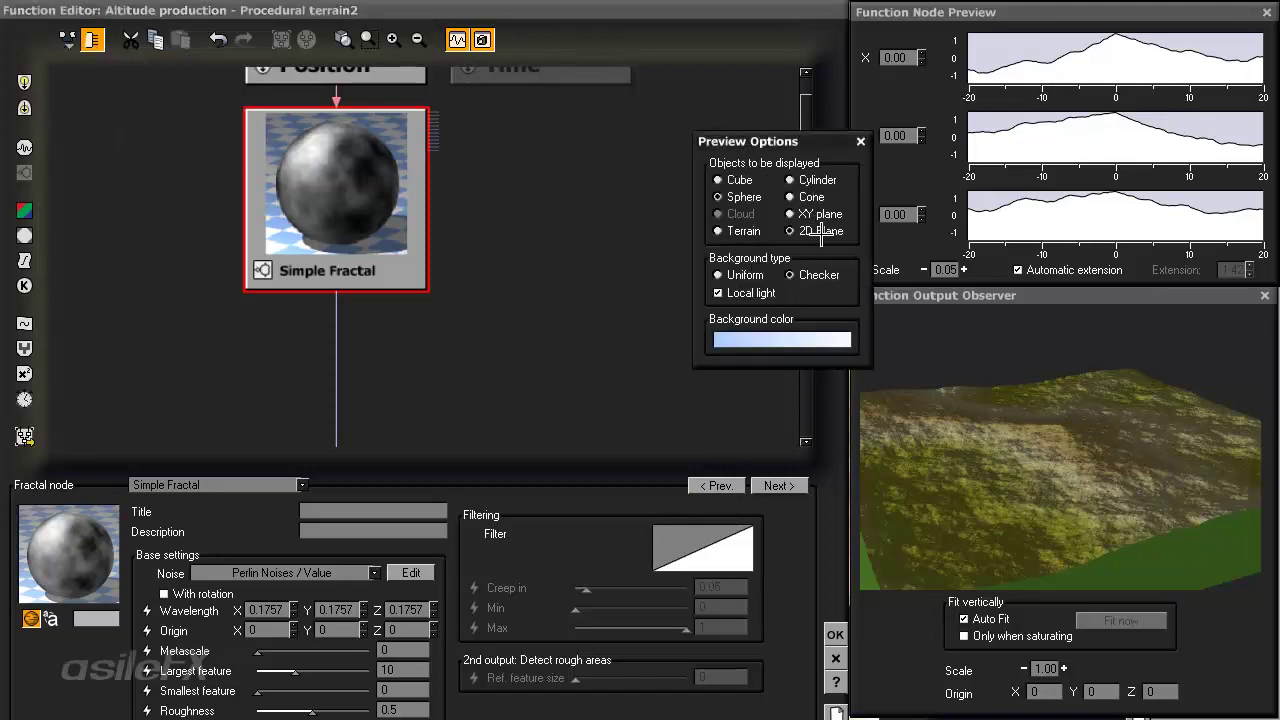
left_click(718, 274)
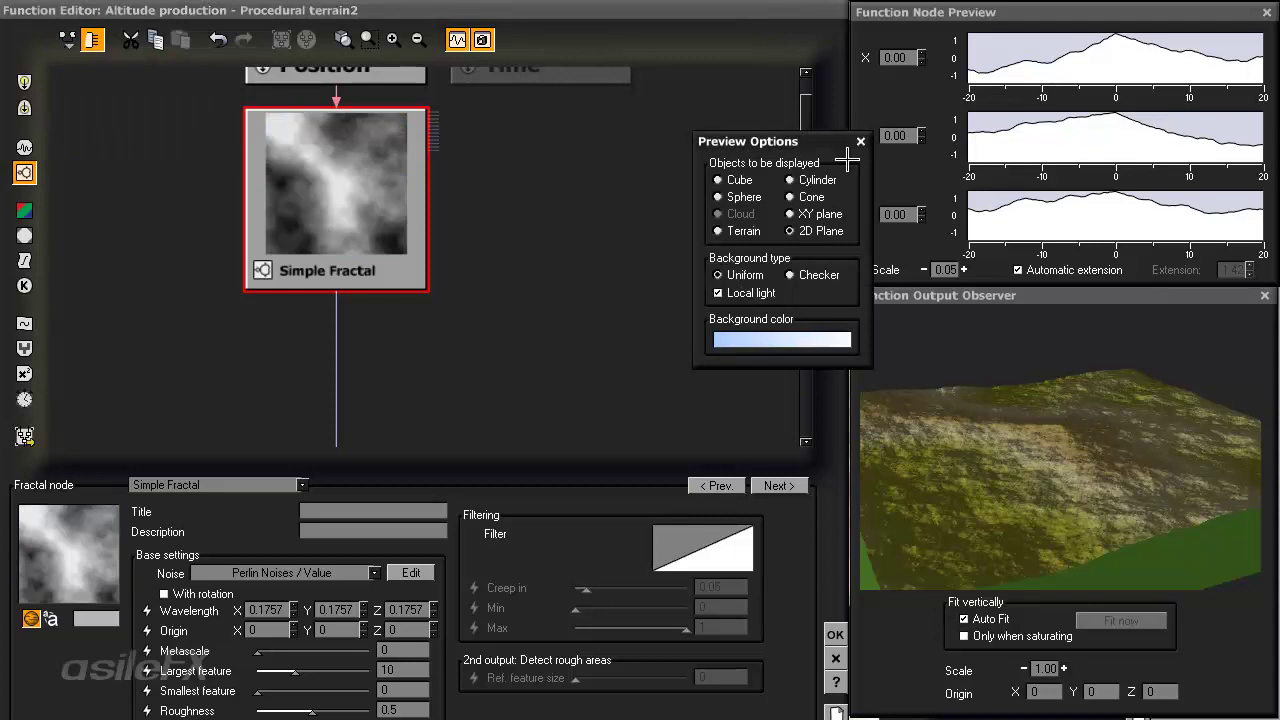
left_click(860, 141)
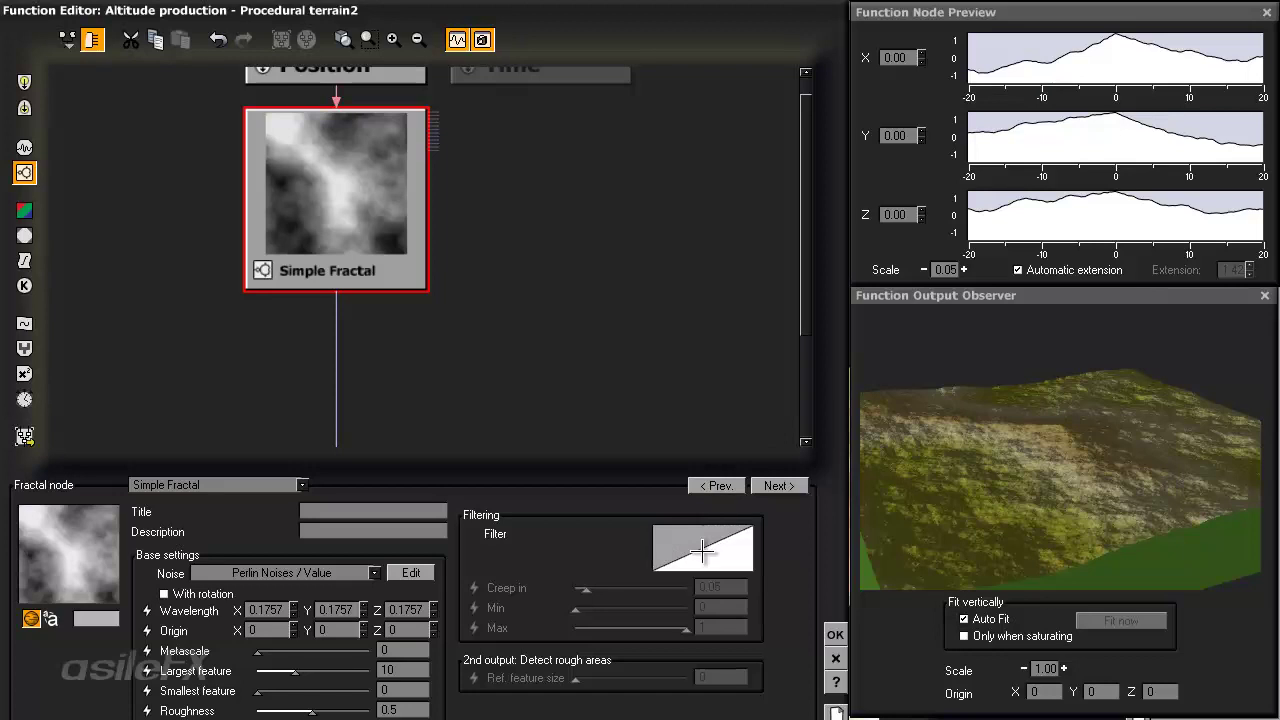
- Close the altitude function and examine the General Preferences and the Units & Coordinates settings in the program options
left_click(834, 631)
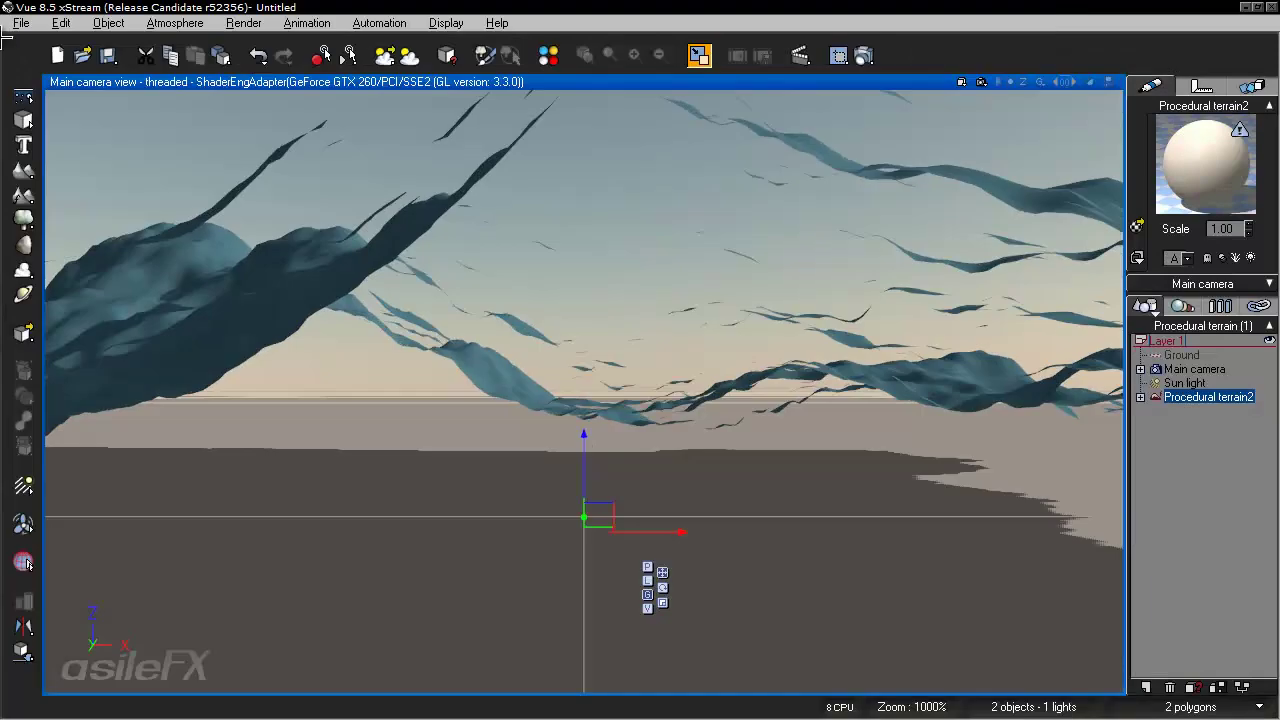
left_click(20, 22)
left_click(40, 430)
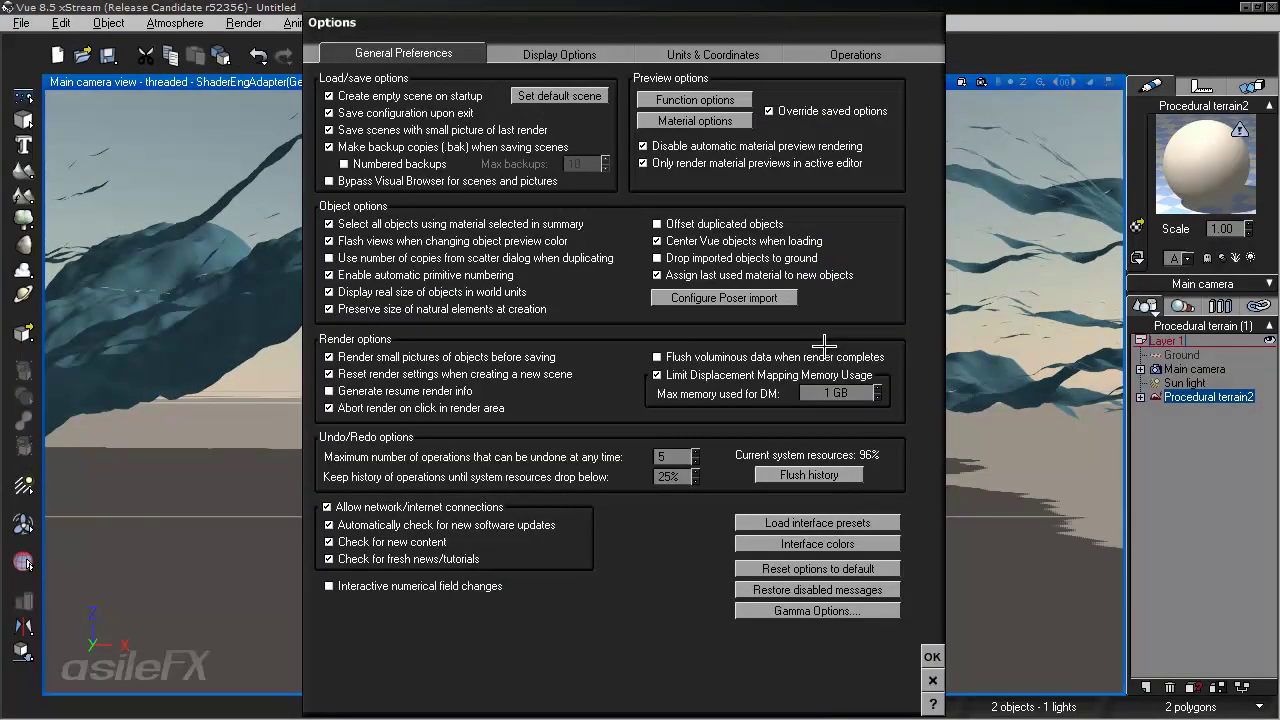
left_click(611, 53)
left_click(760, 45)
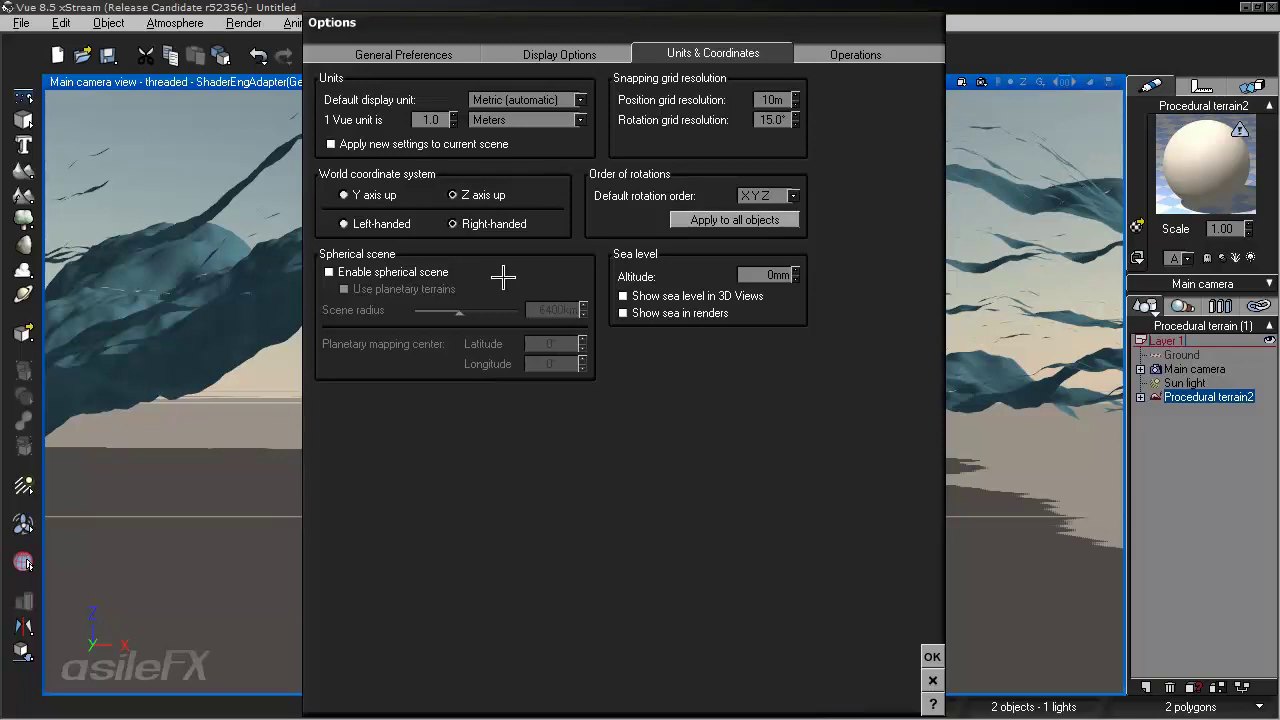
left_click(931, 656)
- Reopen the procedural terrain's altitude function and replace the Simple Fractal node with a Perlin Value noise node
right_click(759, 359)
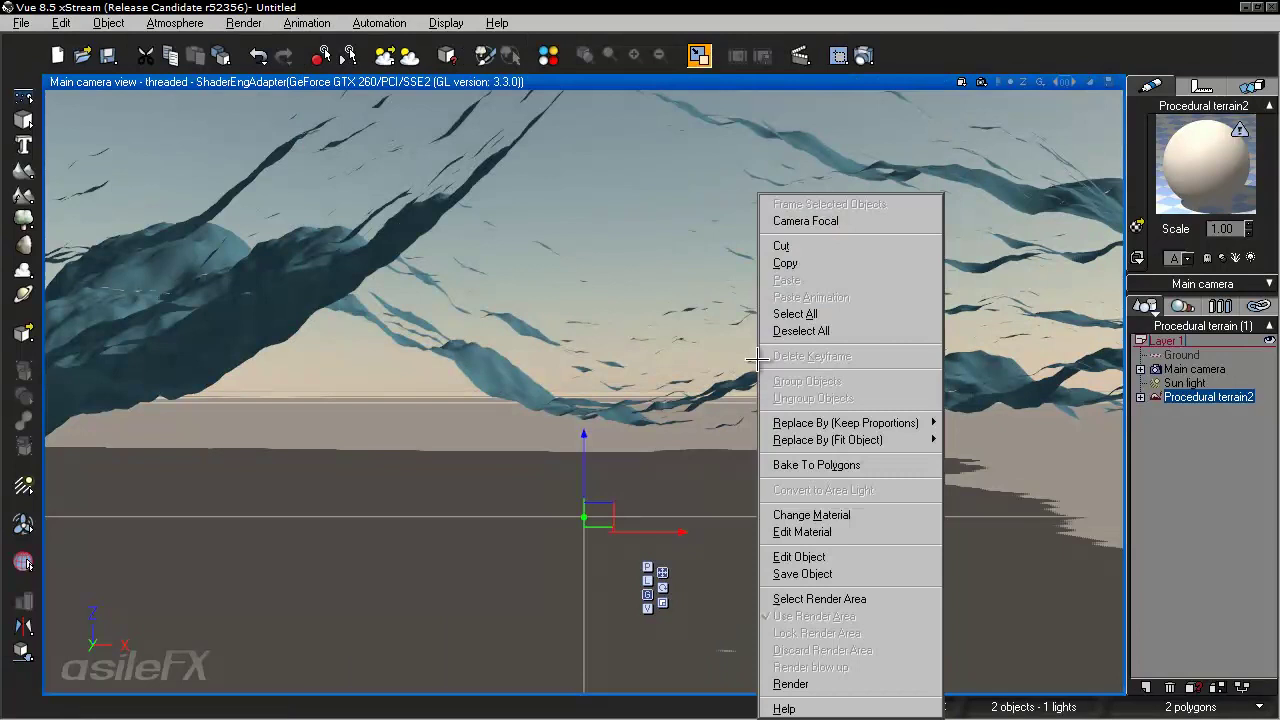
left_click(838, 557)
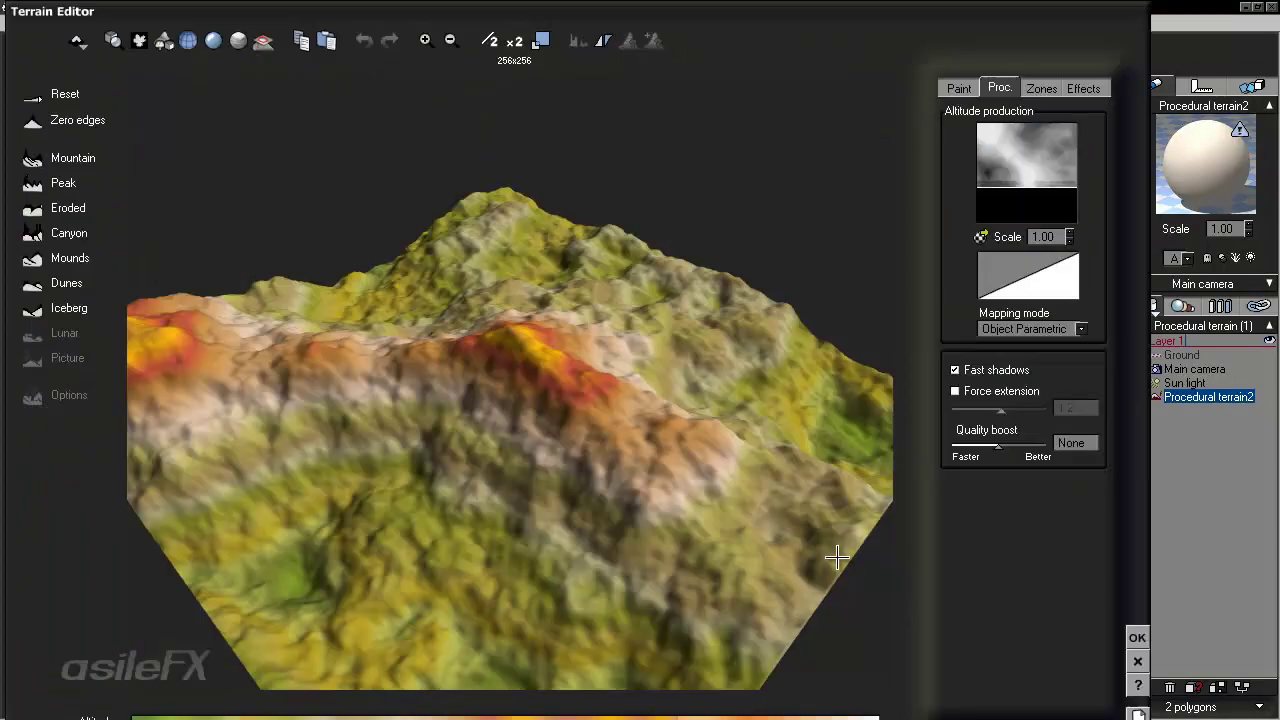
right_click(971, 183)
left_click(1031, 187)
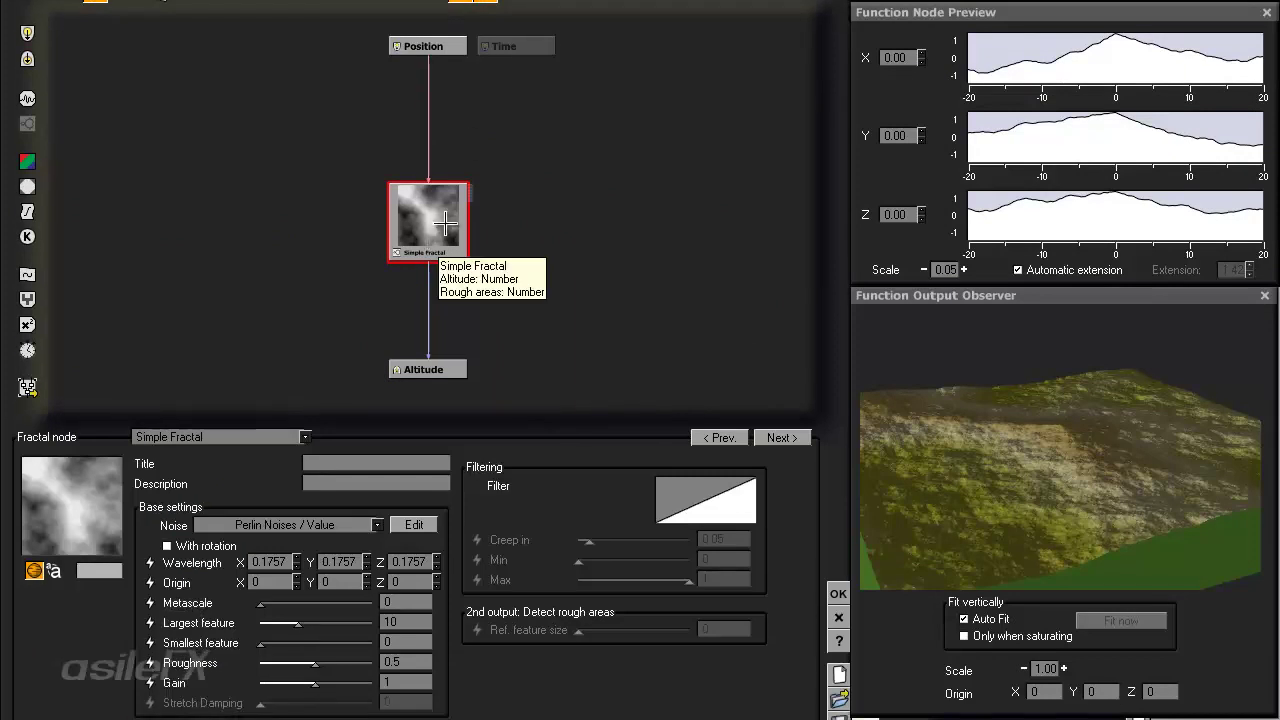
left_click(26, 97)
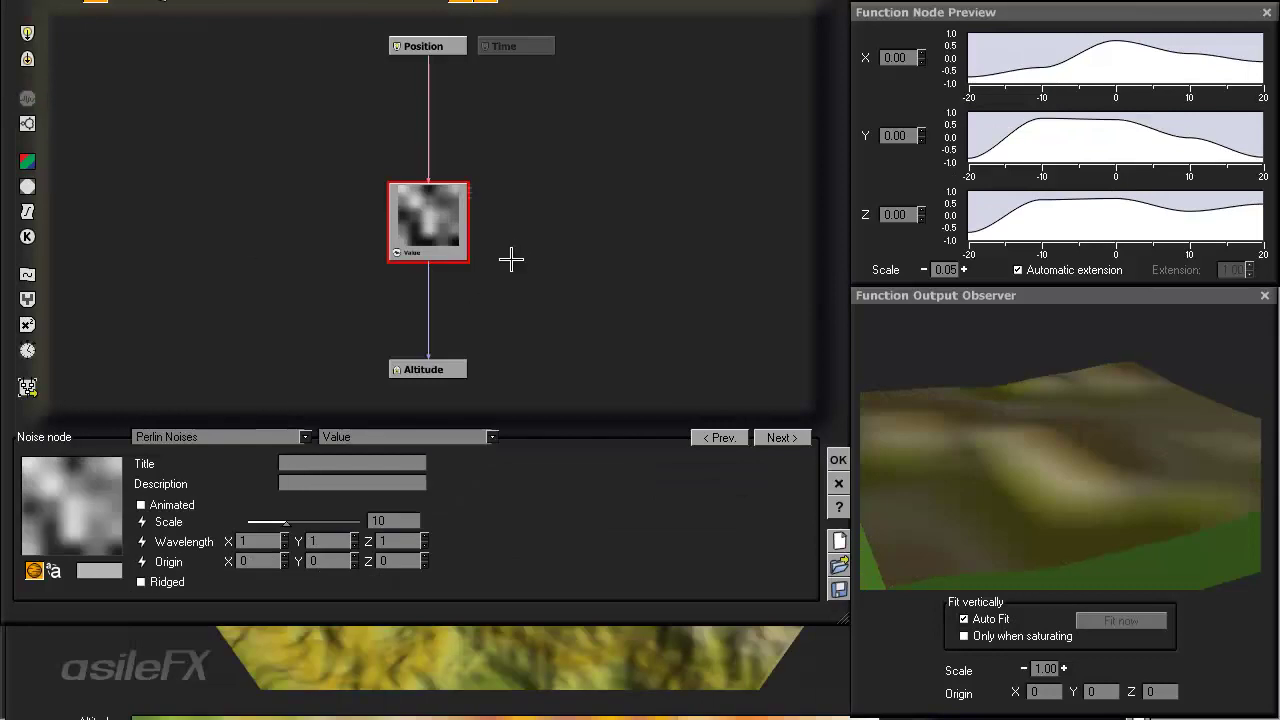
- Add a second Value noise node, connect it to Altitude in place of the first, and delete the original noise node
left_click(550, 222)
left_click(27, 97)
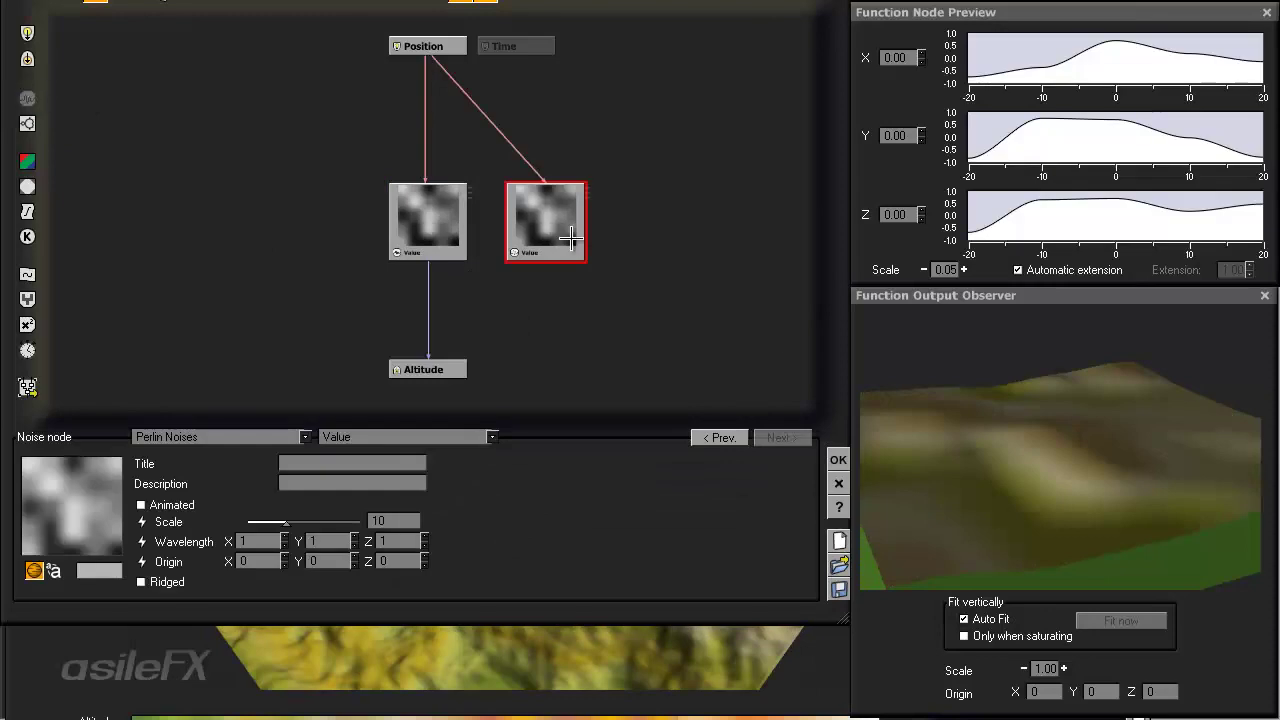
left_click_drag(428, 262, 586, 263)
left_click(431, 325)
key("Delete")
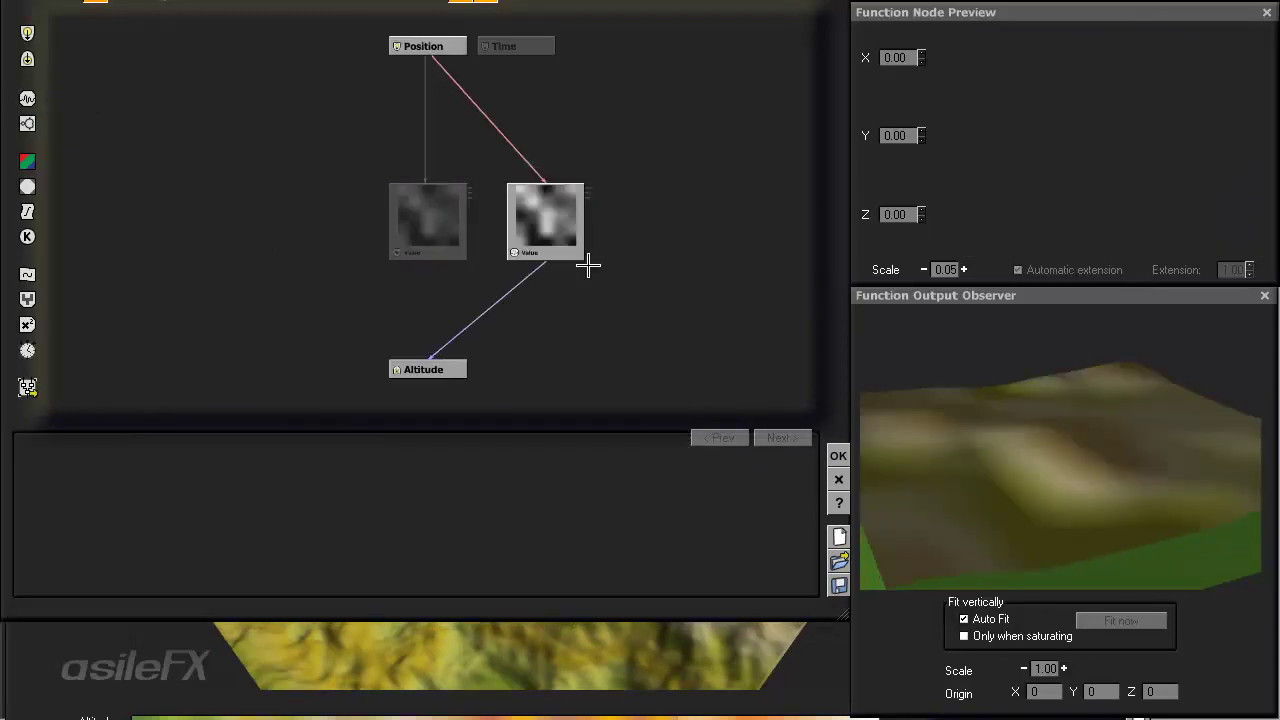
left_click(411, 238)
key("Delete")
left_click_drag(549, 189, 432, 190)
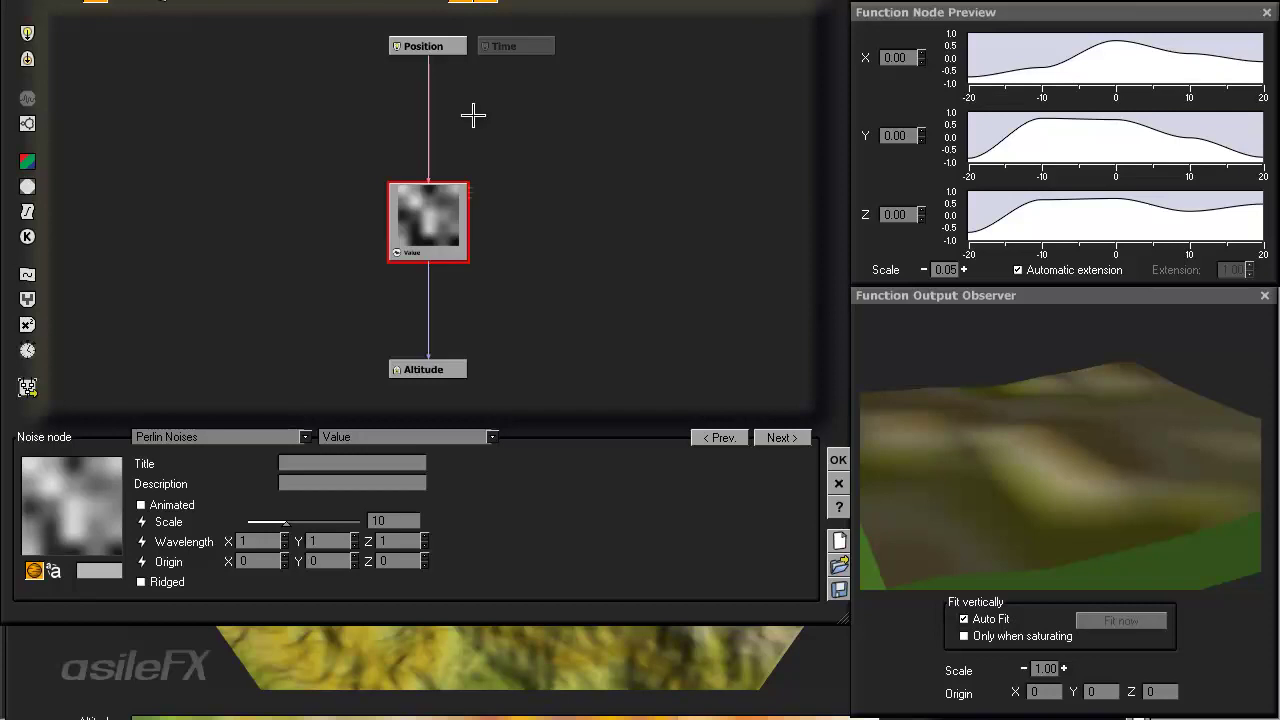
- Add a Position Options input node beside the Position connection, review its position types, and delete the node
left_click(412, 45)
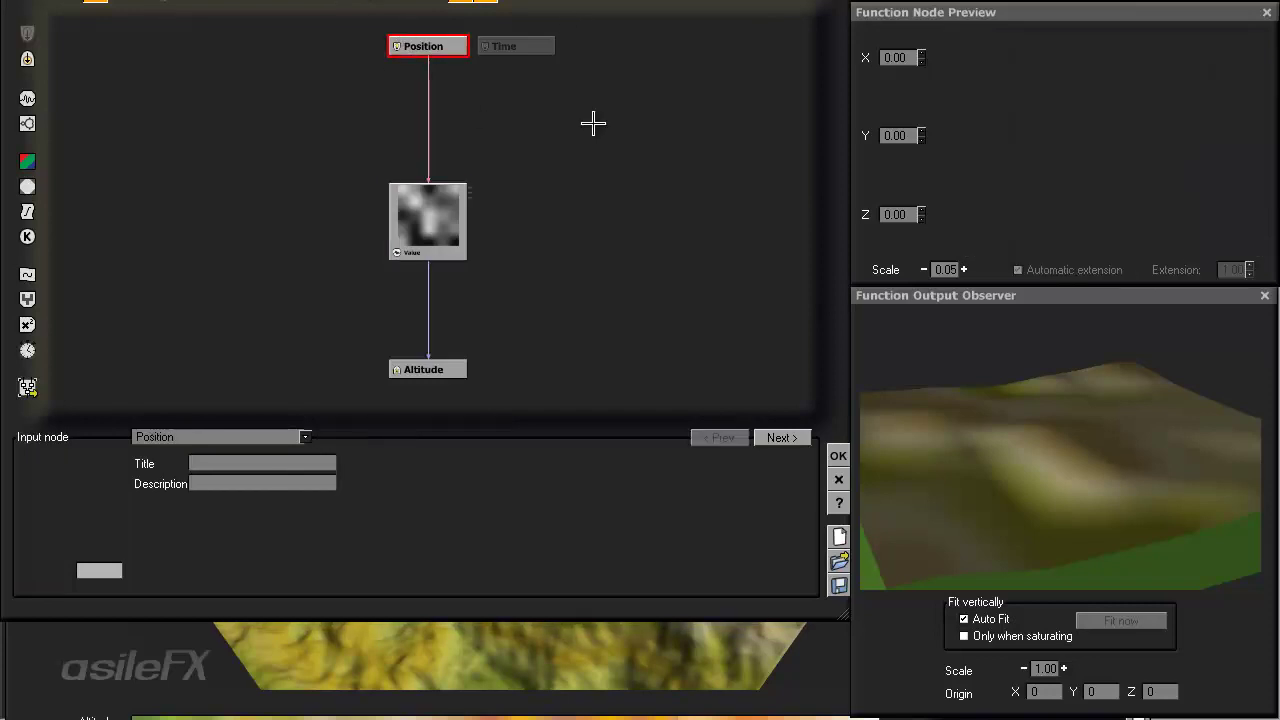
left_click(517, 146)
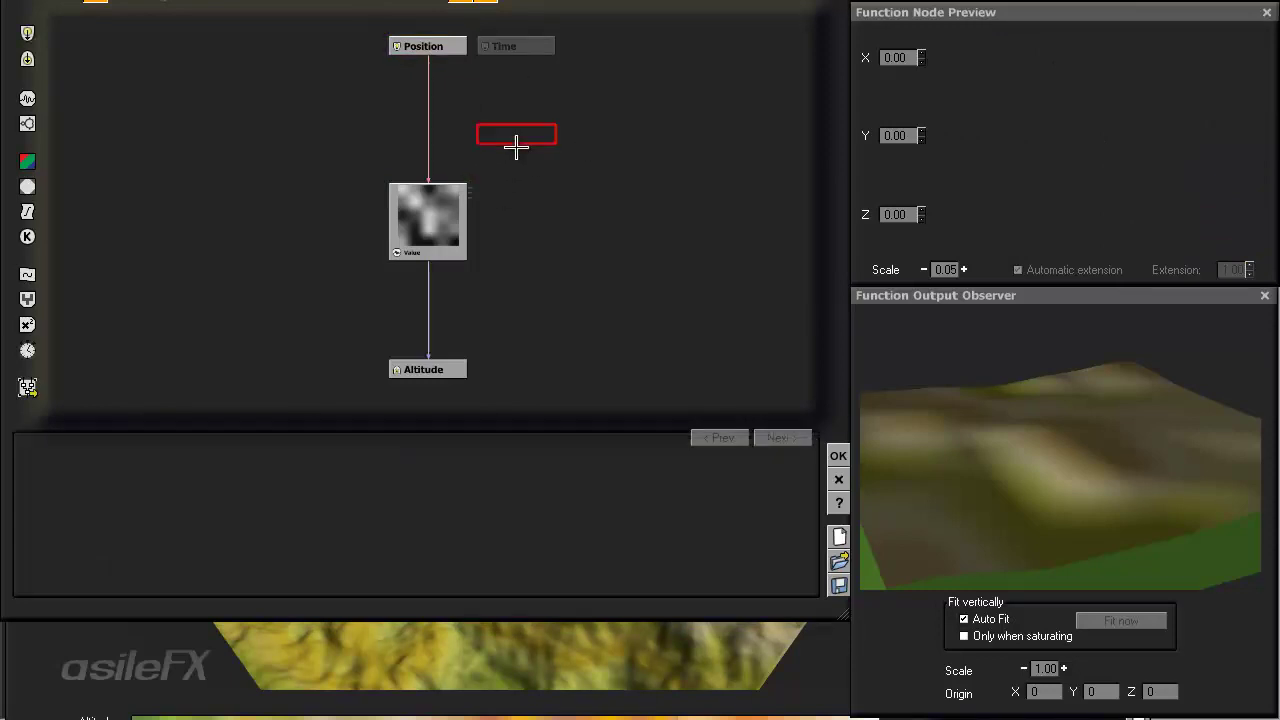
left_click_drag(517, 147, 514, 153)
right_click(526, 150)
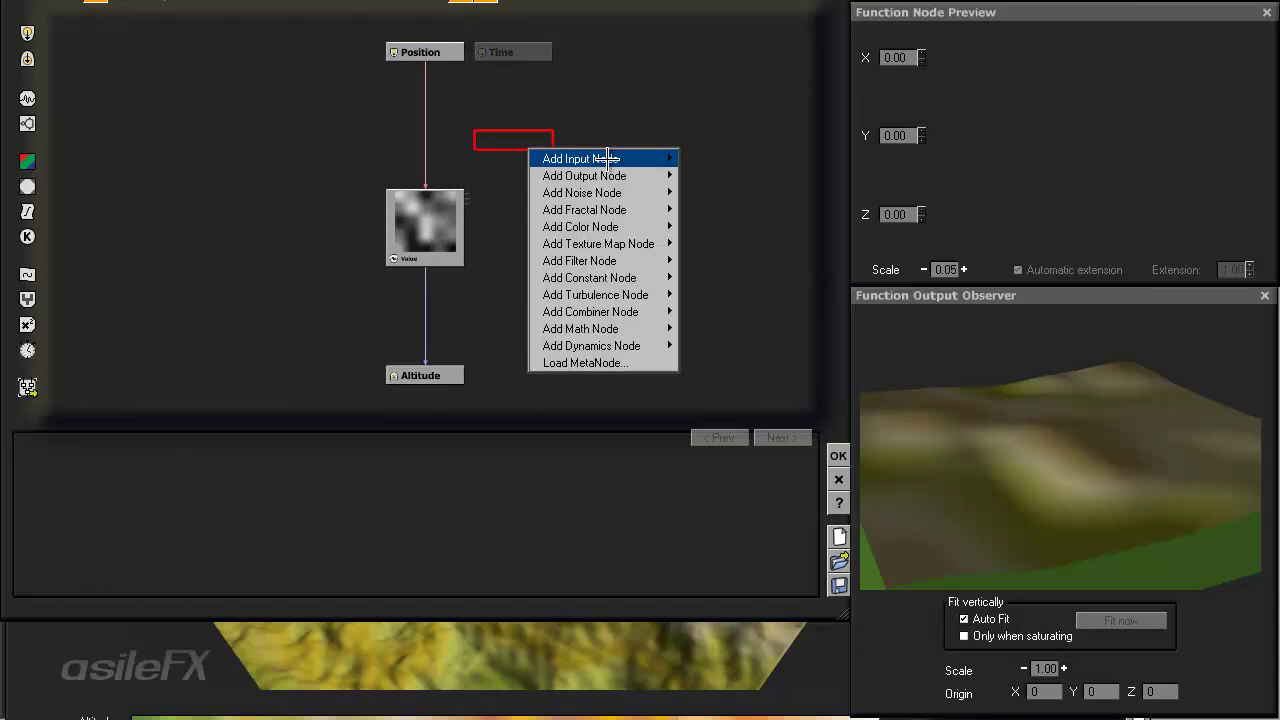
mouse_move(614, 152)
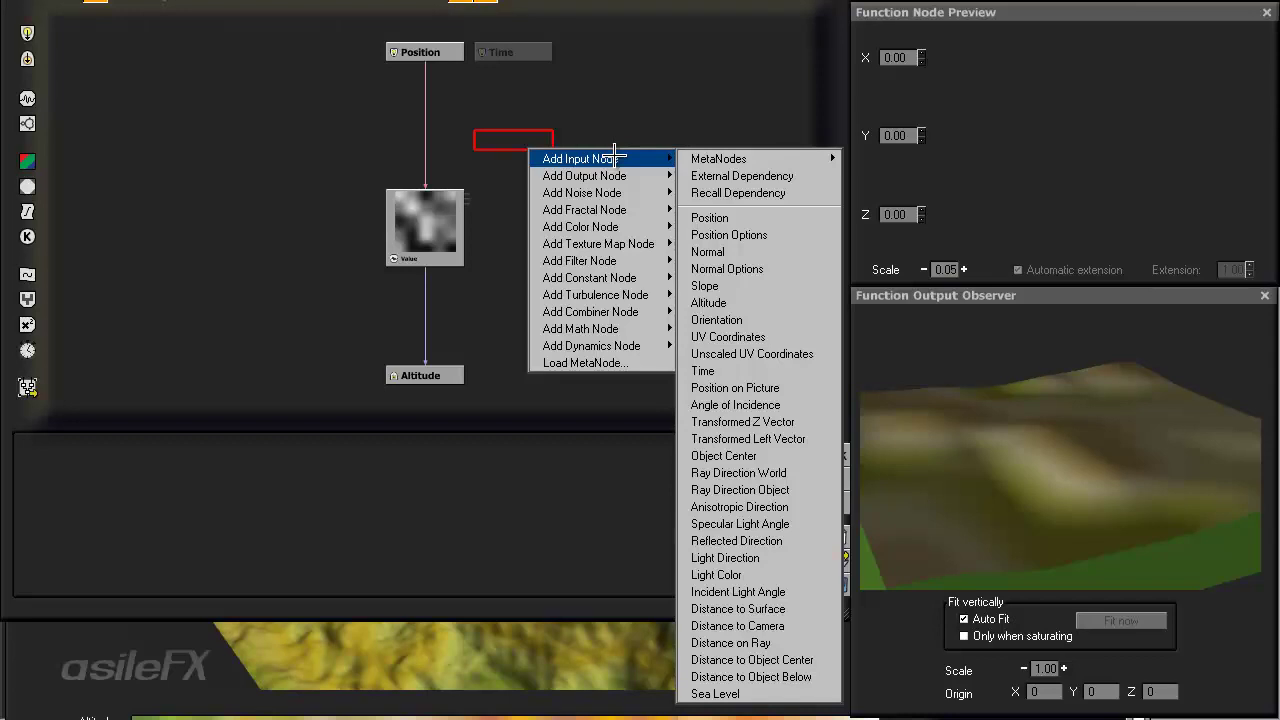
left_click(770, 234)
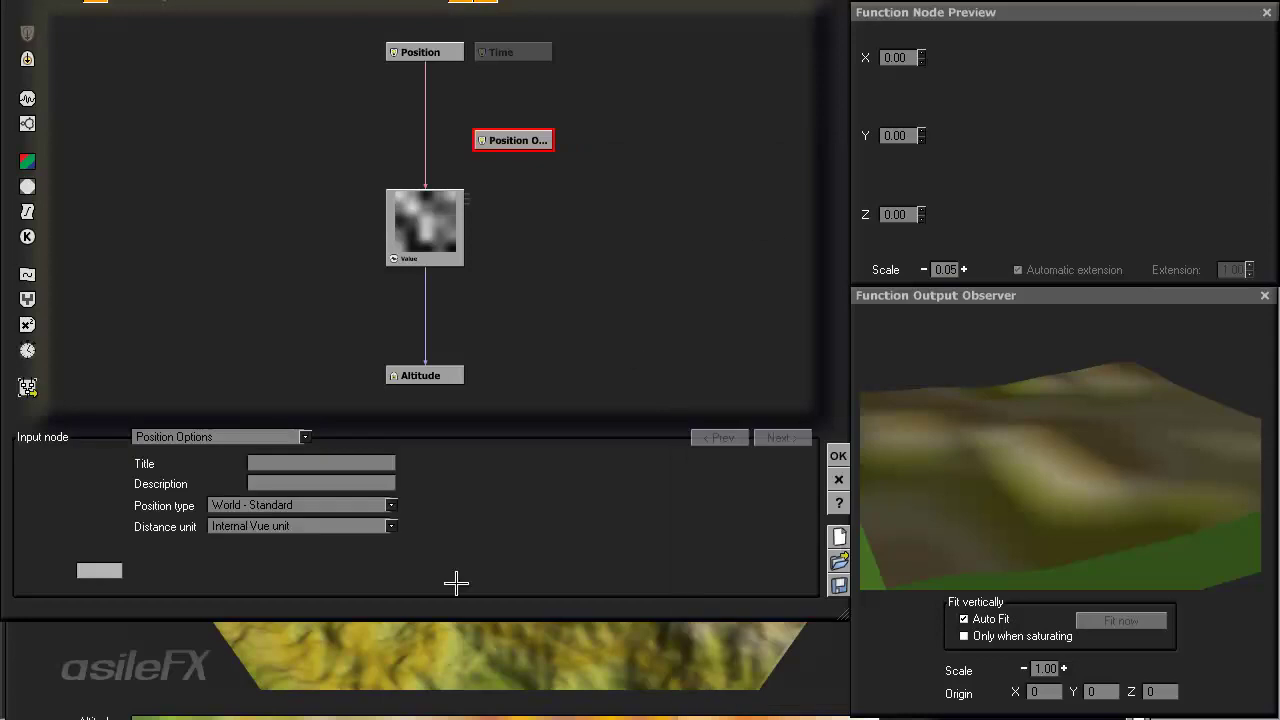
left_click(389, 505)
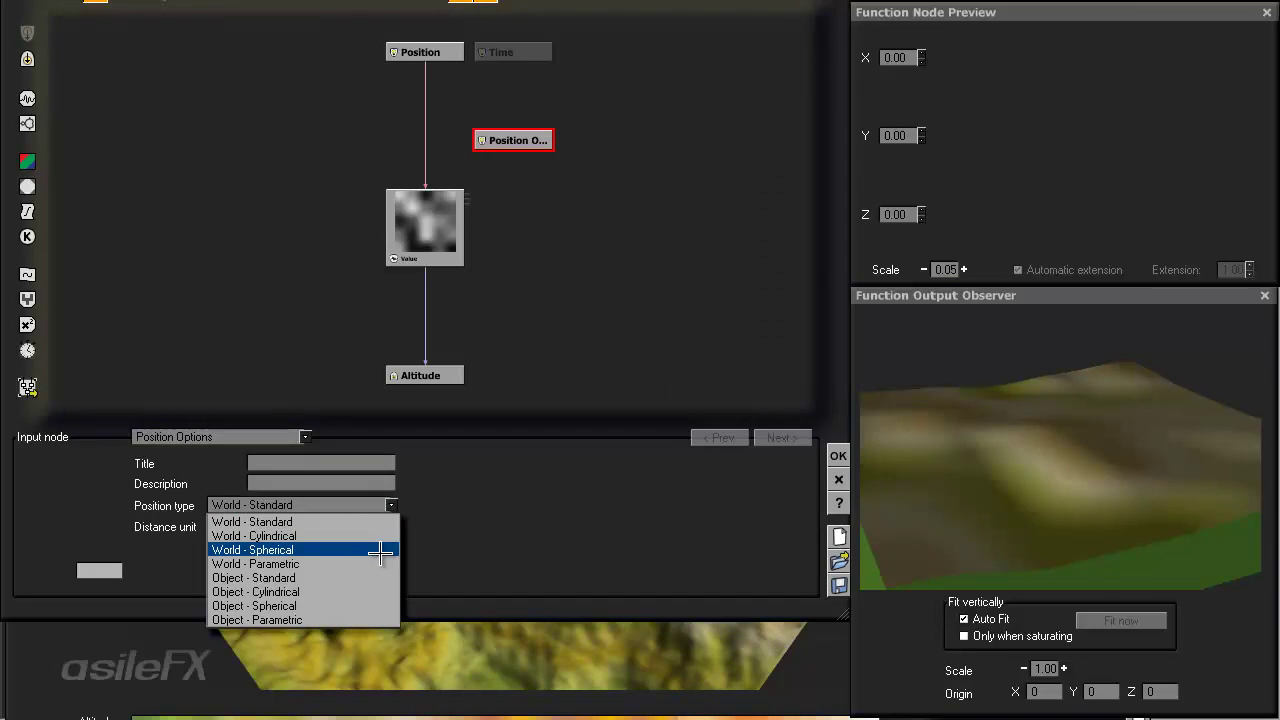
left_click(390, 522)
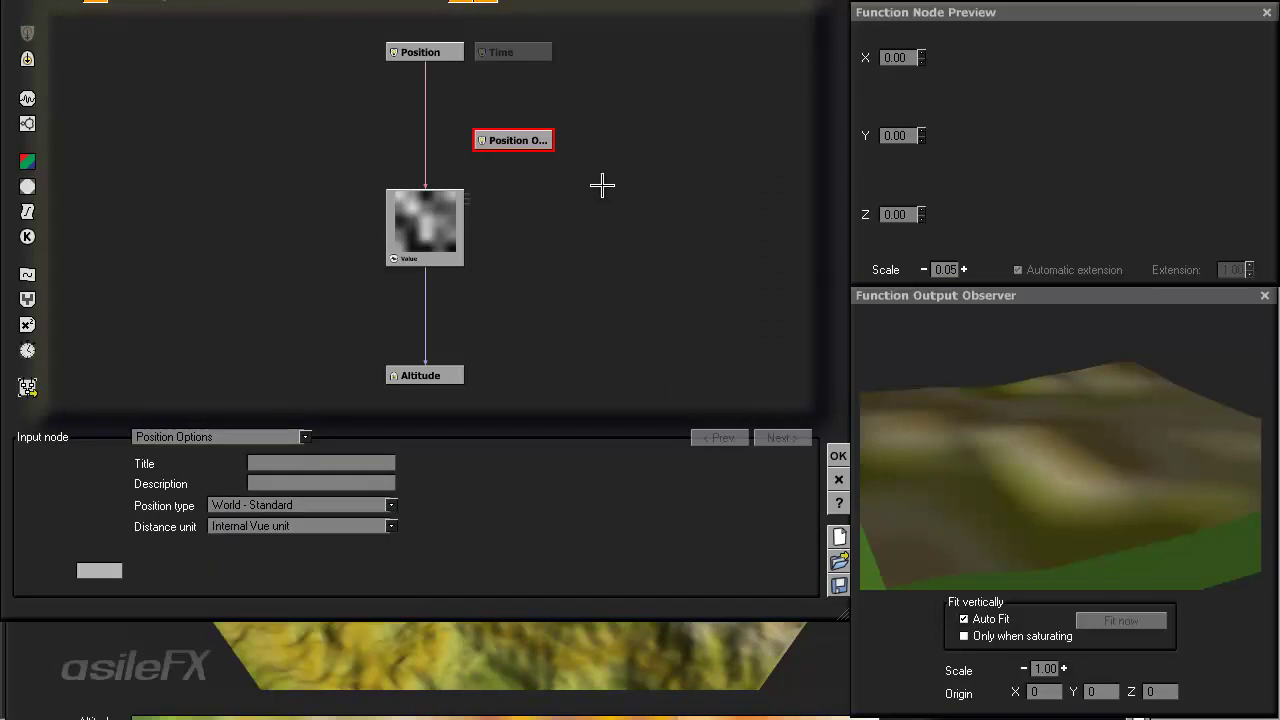
key("Delete")
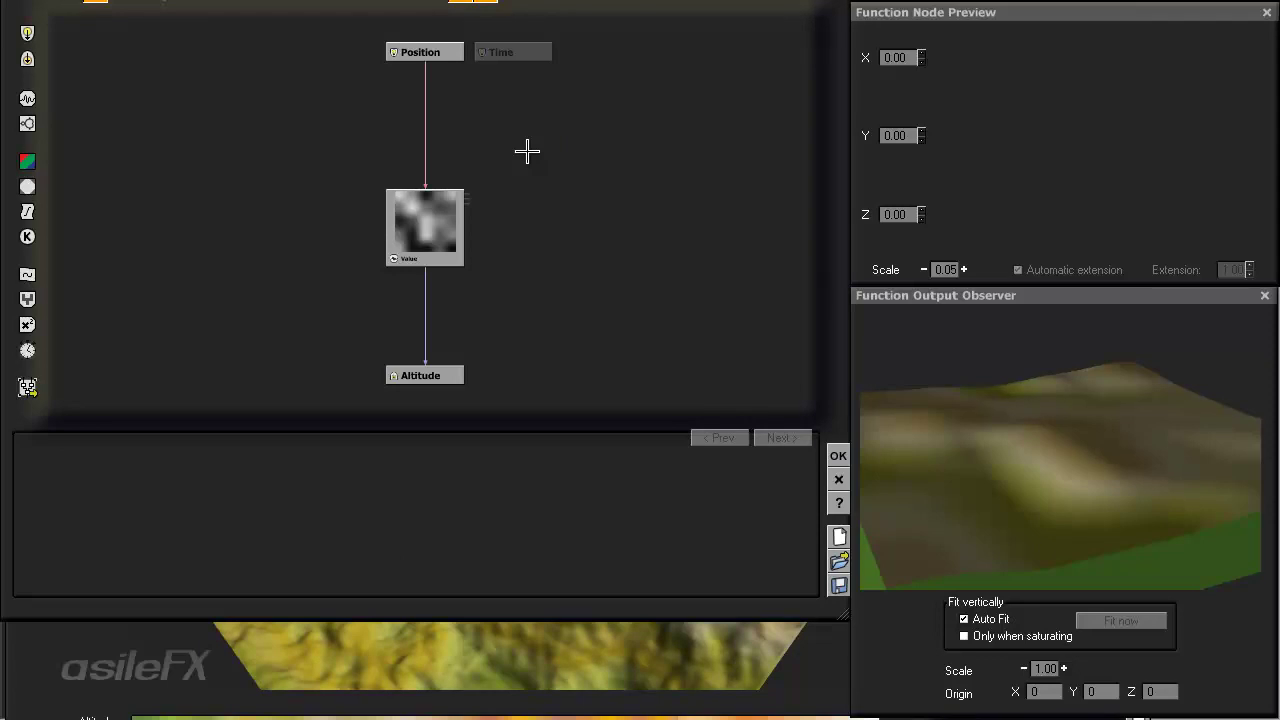
- Add a Decomposer 3 vector operation node beside the Position-to-Value connection and place it below Time
left_click(440, 55)
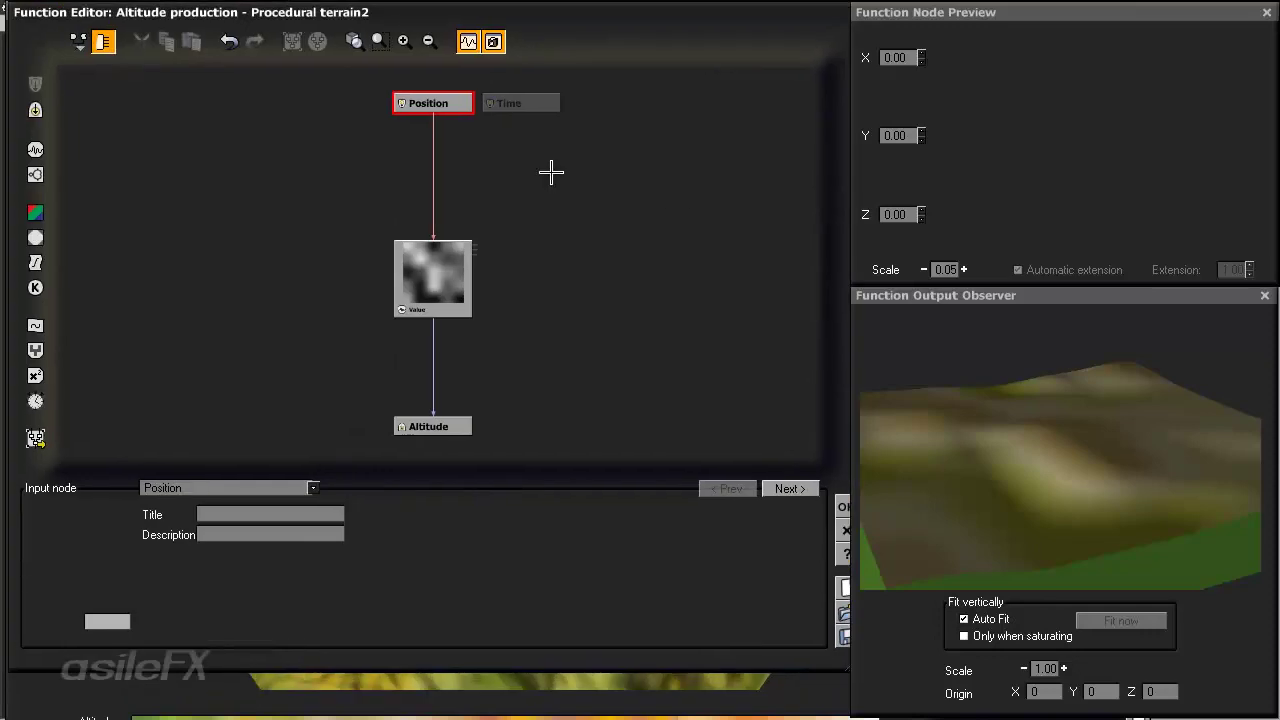
left_click(434, 148)
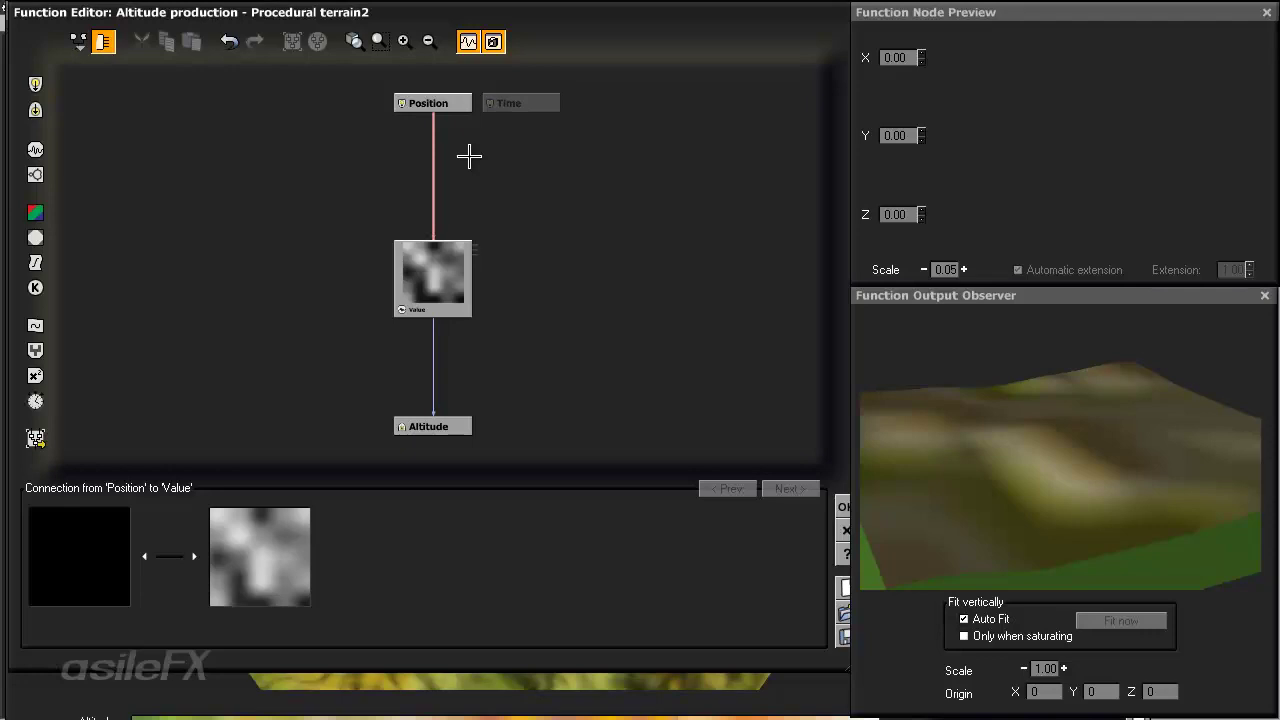
left_click(519, 189)
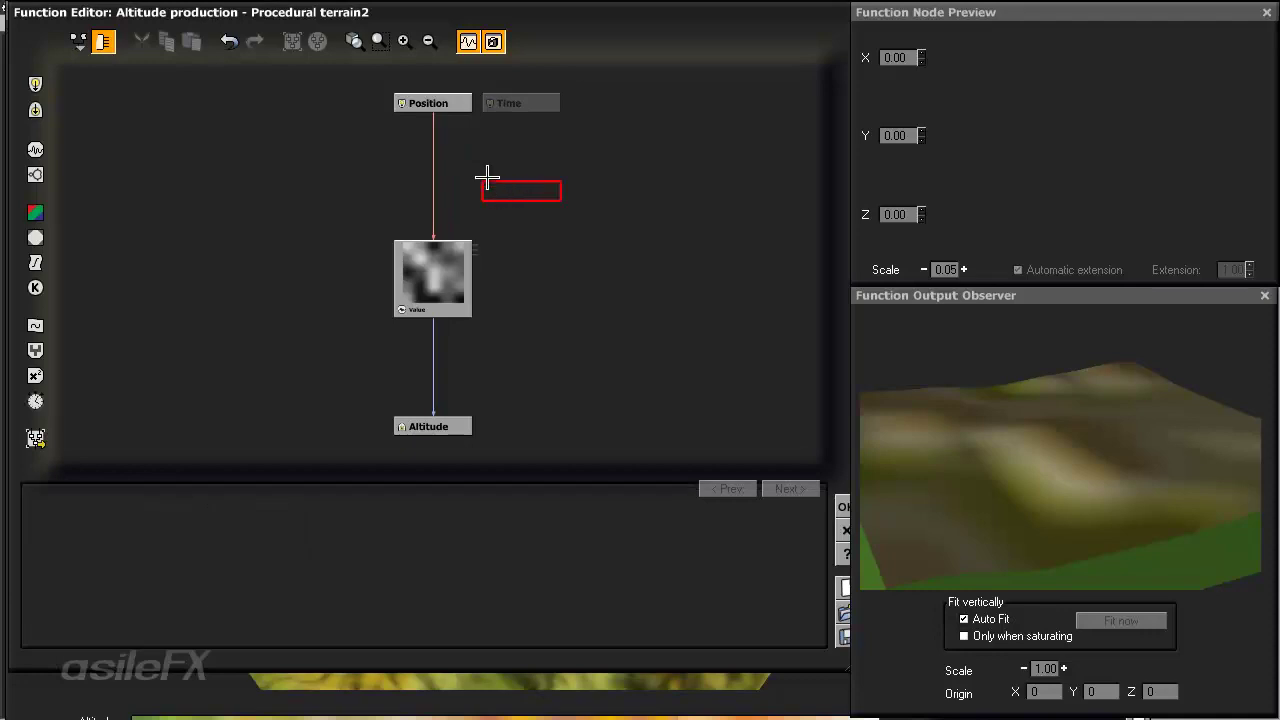
right_click(487, 179)
mouse_move(596, 352)
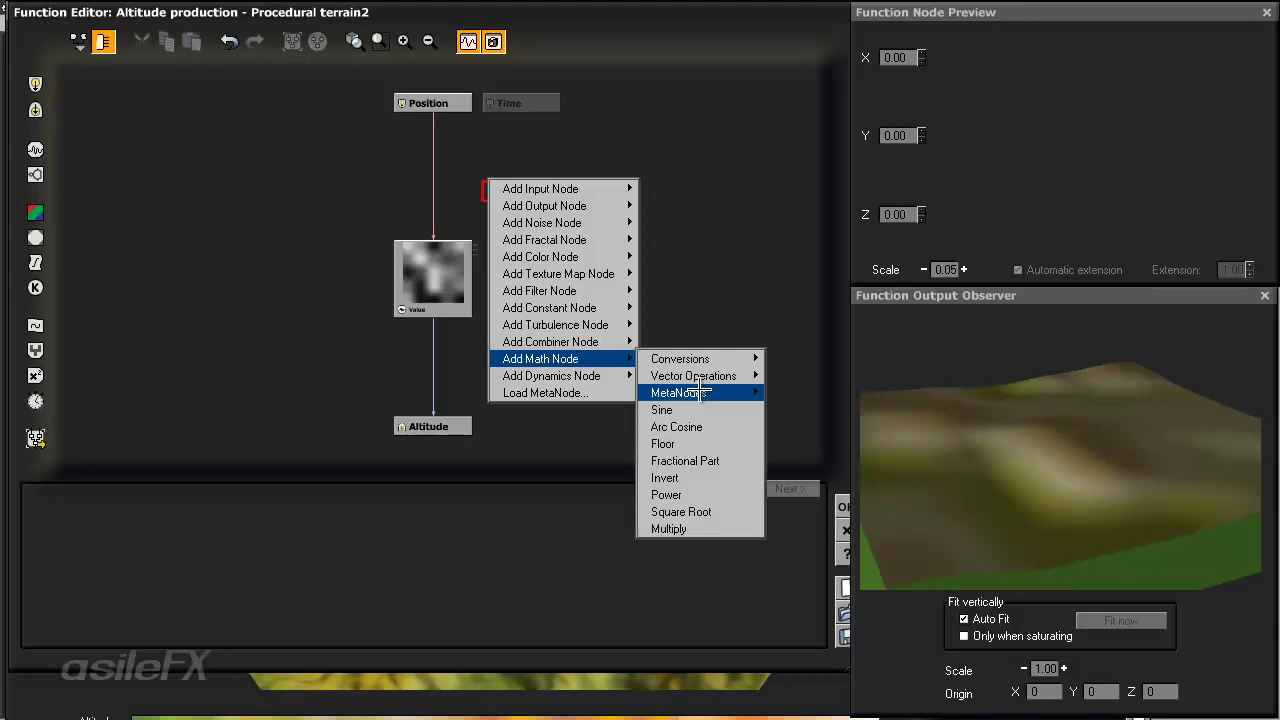
mouse_move(731, 375)
left_click(811, 545)
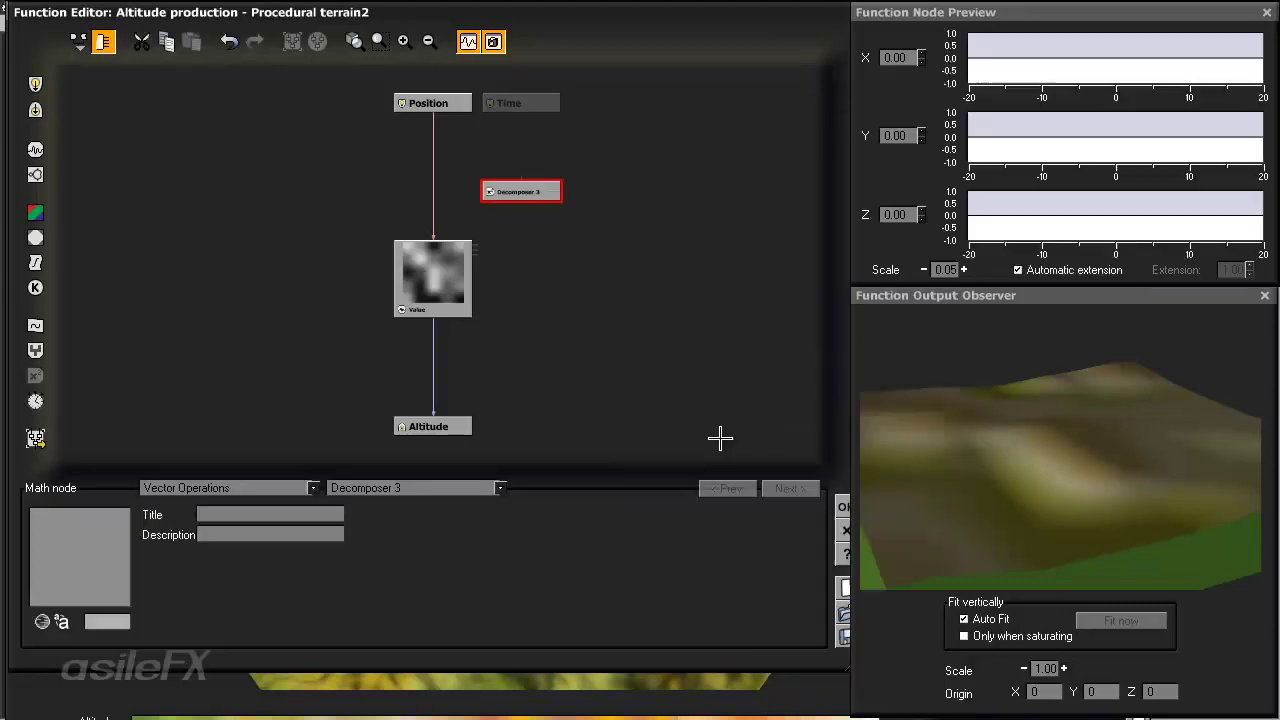
left_click_drag(553, 205, 539, 141)
- Add a Composer 3 vector operation node and place it below the Decomposer 3 node
right_click(524, 194)
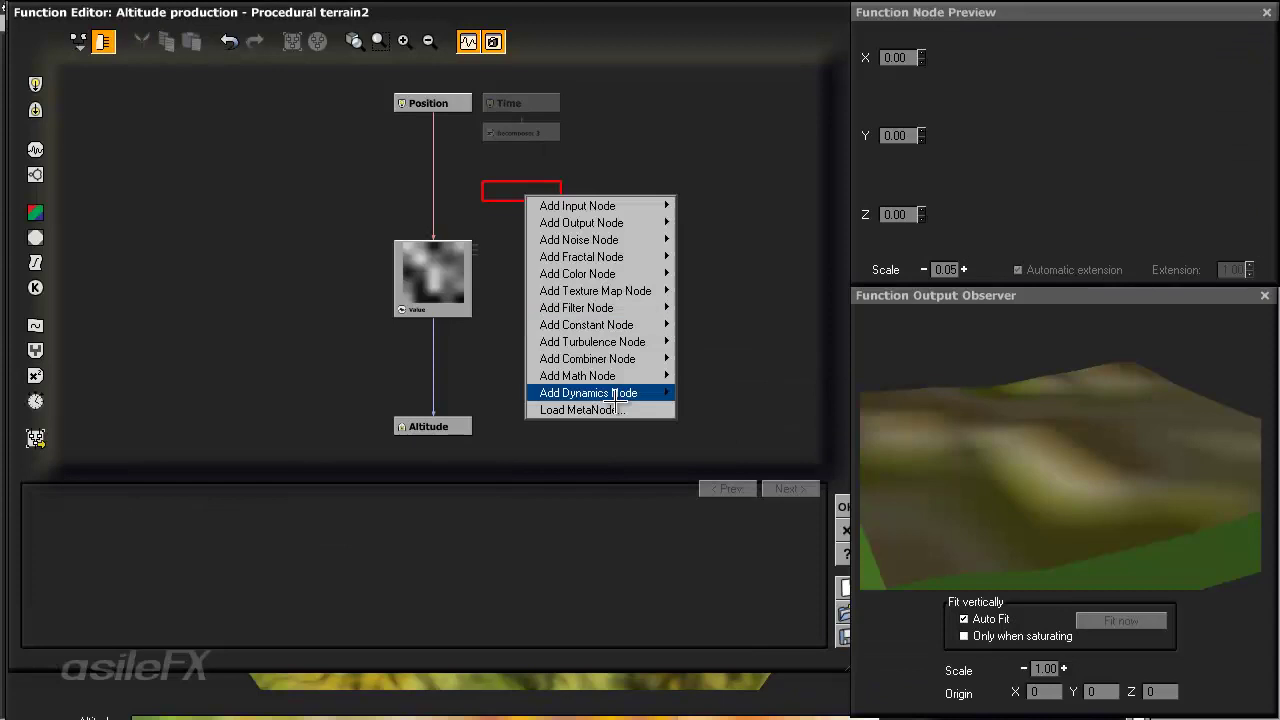
mouse_move(600, 375)
mouse_move(731, 392)
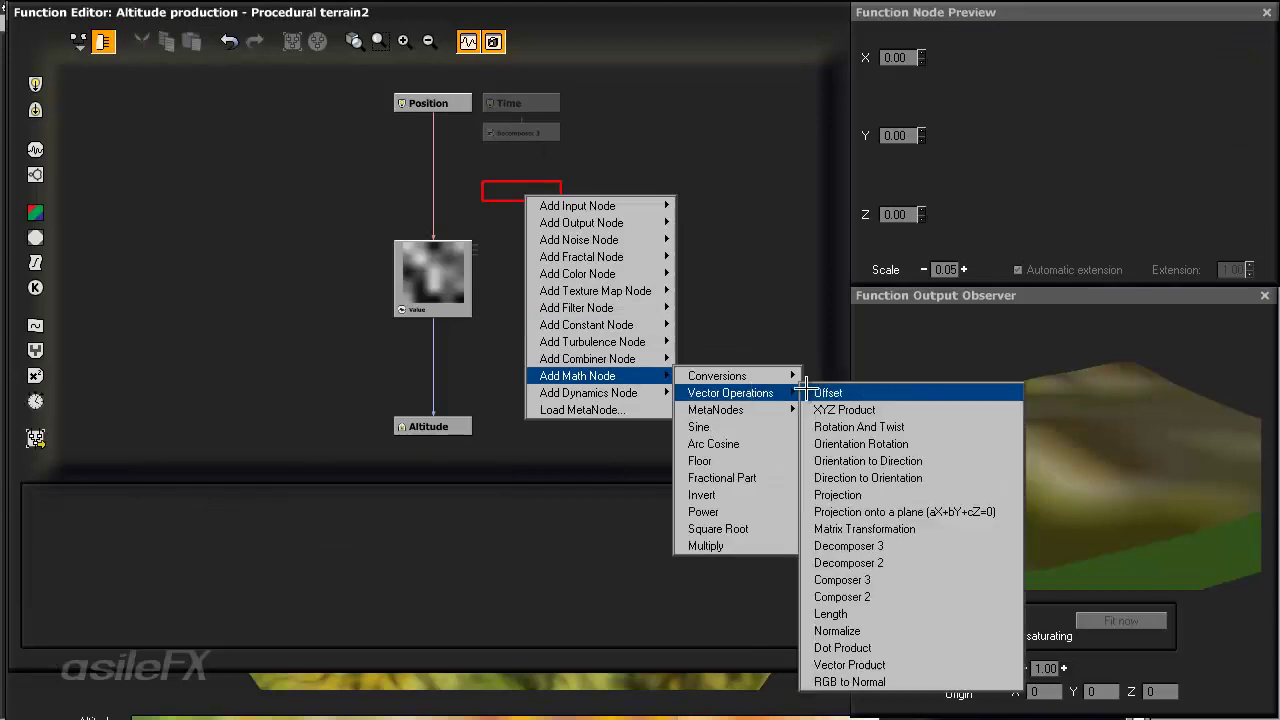
left_click(840, 580)
left_click_drag(545, 191, 545, 221)
- Connect Position to Decomposer 3 and link its X, Y and Z outputs to the Composer 3 inputs
left_click_drag(525, 132, 530, 162)
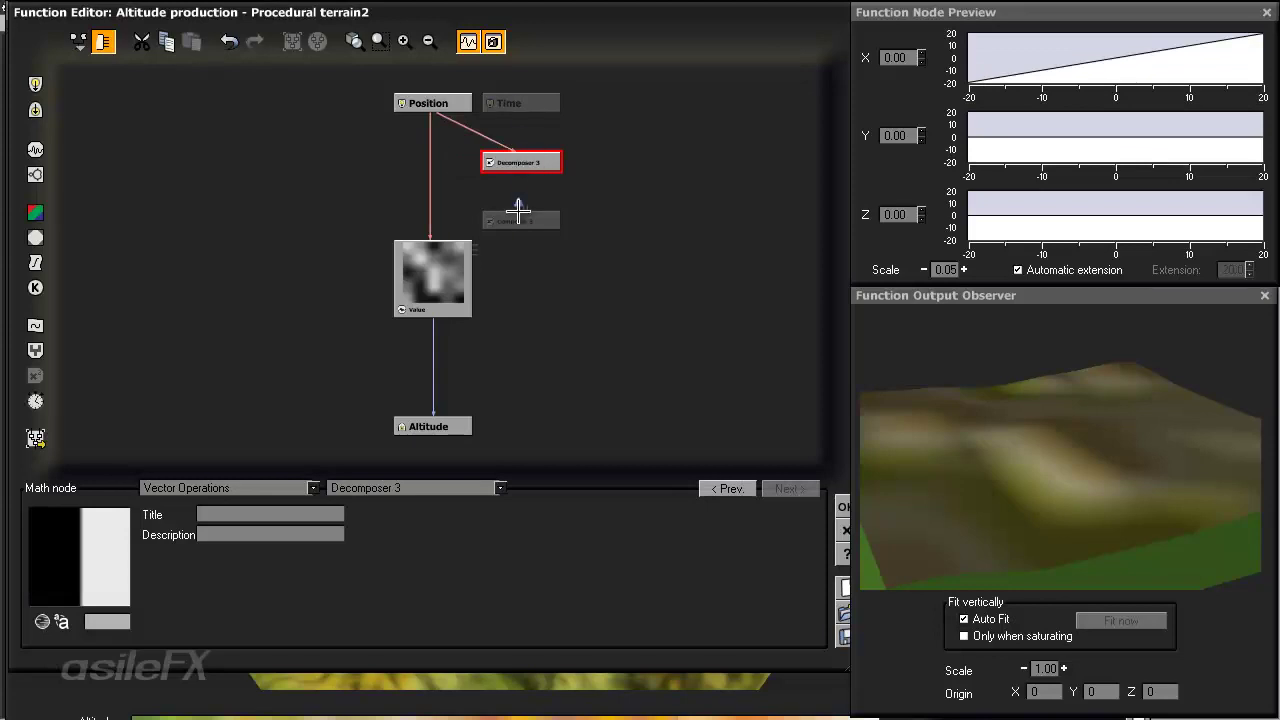
left_click_drag(517, 212, 523, 168)
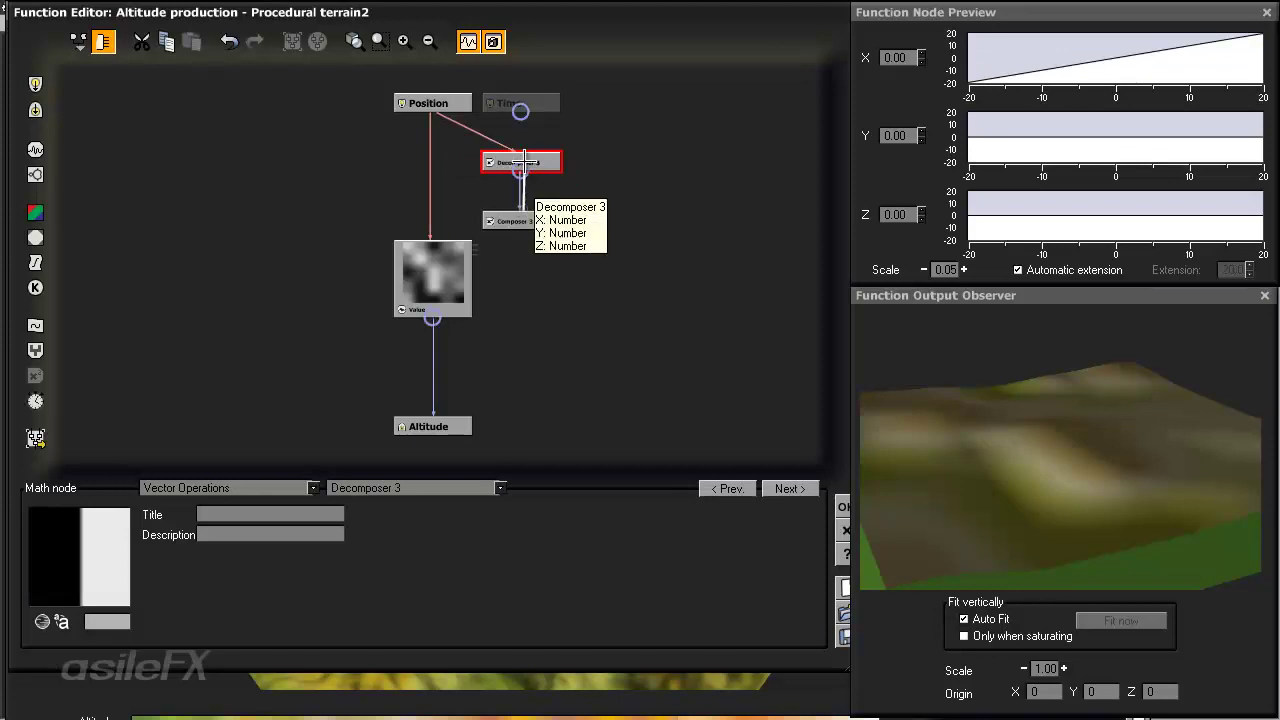
left_click(534, 182)
left_click_drag(523, 206, 518, 167)
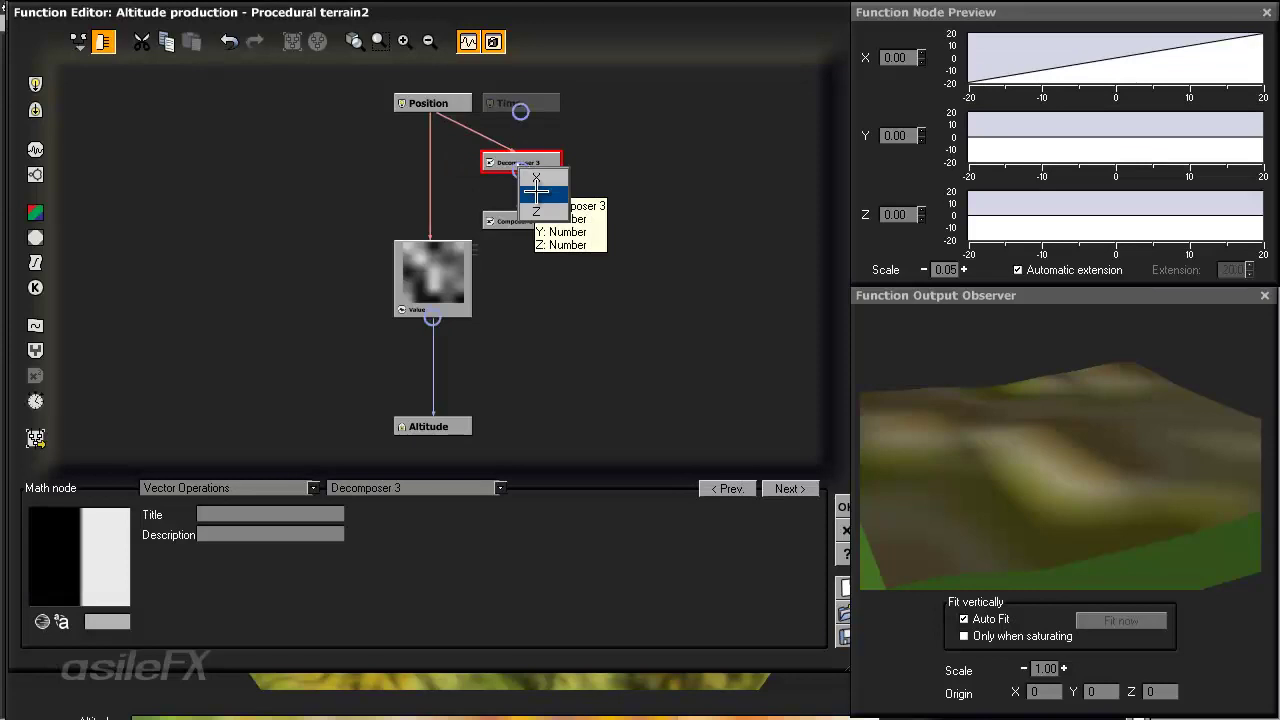
left_click(537, 211)
left_click_drag(529, 222, 560, 266)
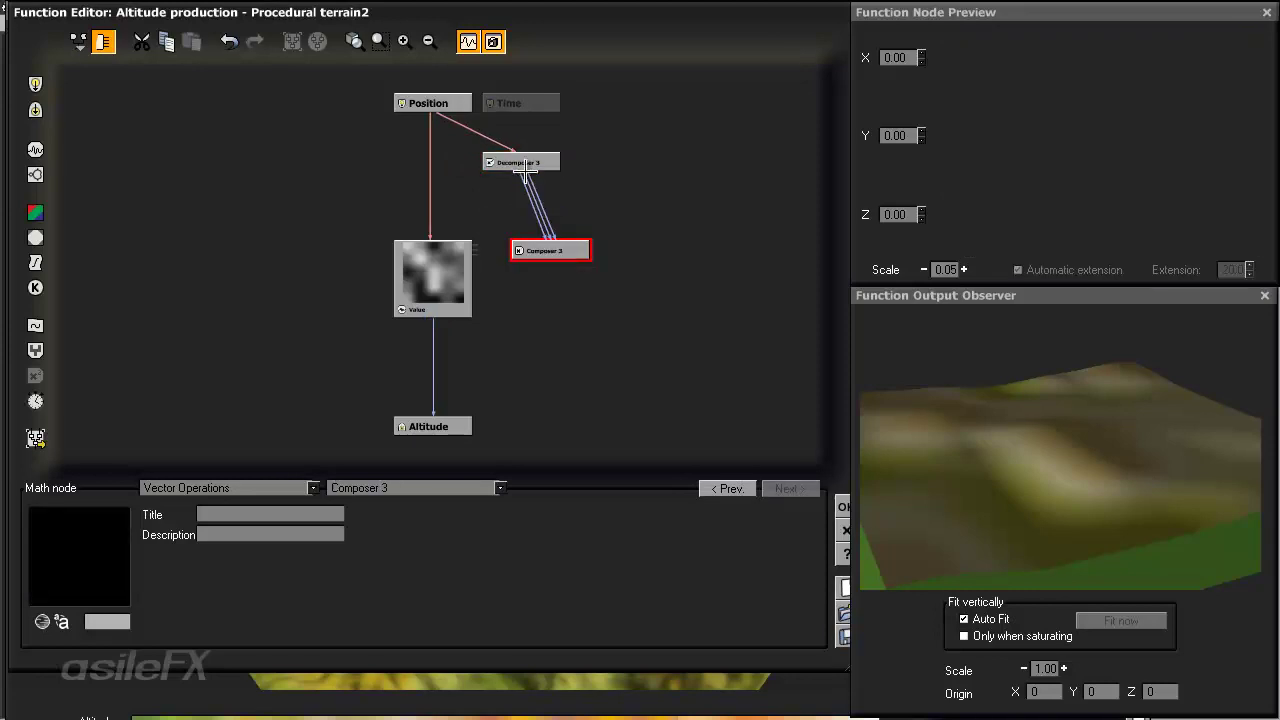
- Feed the Value node from Composer 3 instead of Position, and align Composer 3 directly below Decomposer 3
left_click(530, 204)
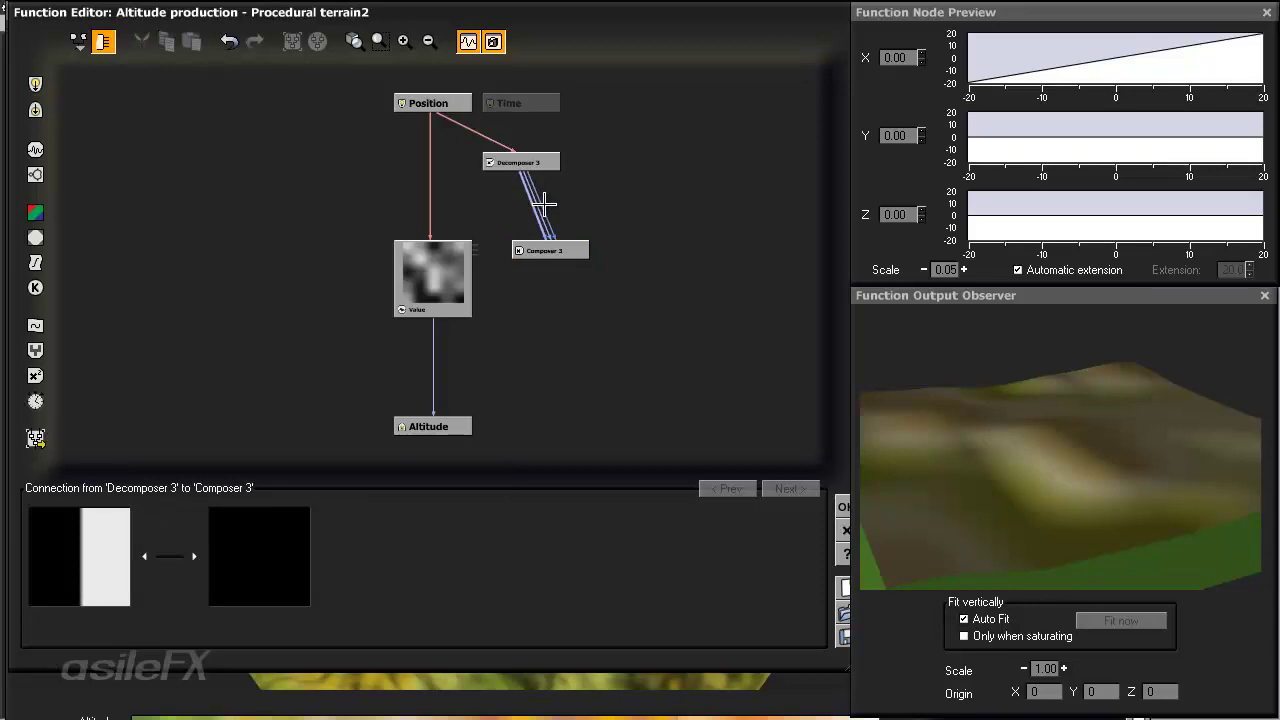
left_click(571, 206)
left_click(404, 41)
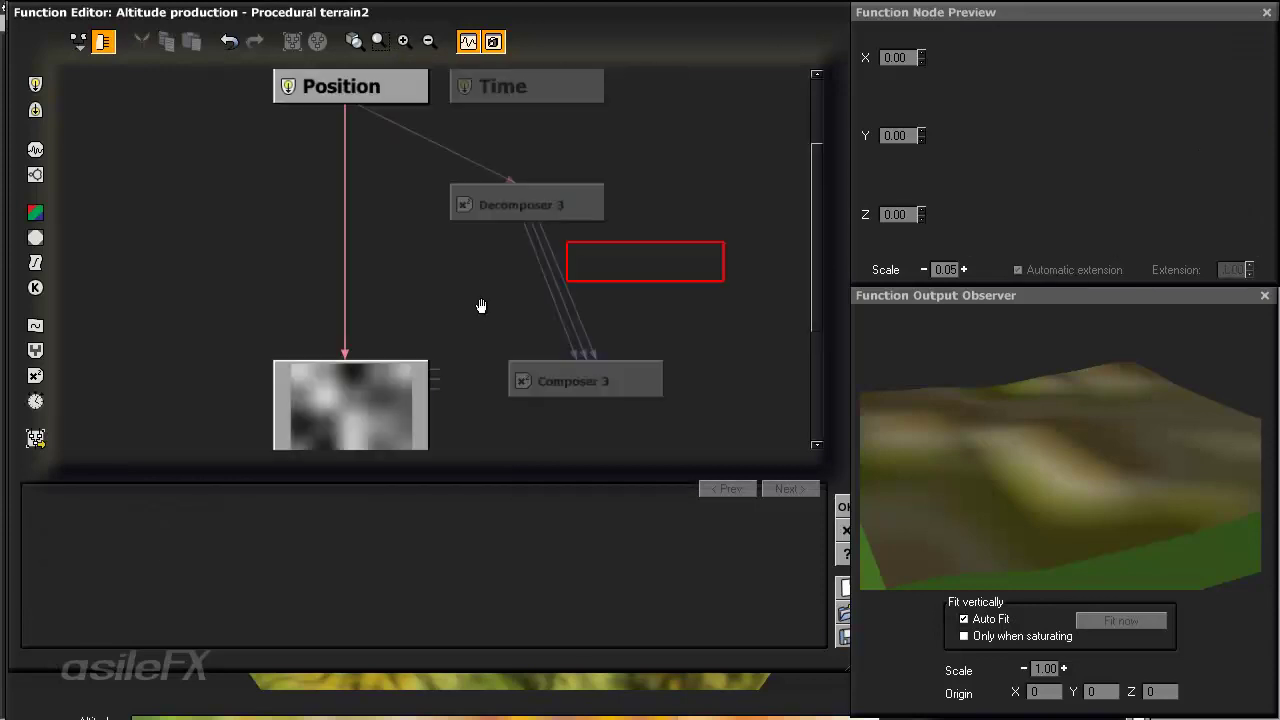
left_click(562, 382)
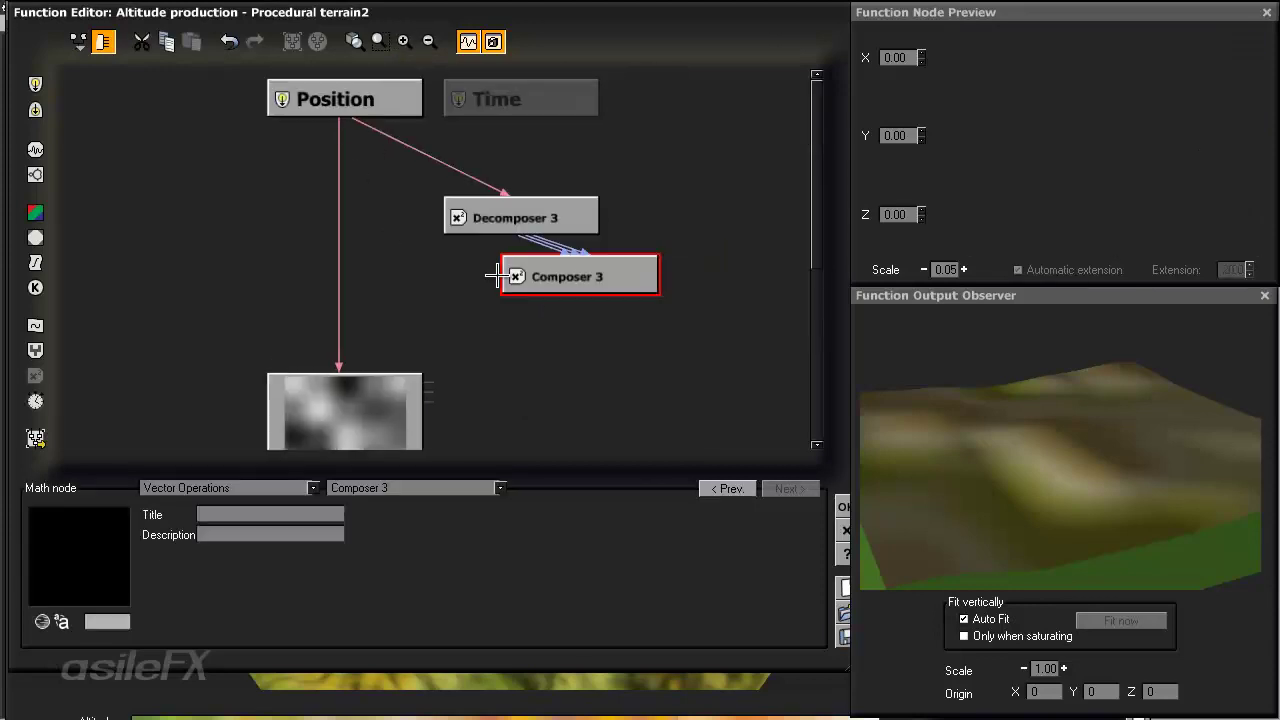
left_click_drag(341, 120, 640, 278)
left_click_drag(561, 290, 527, 314)
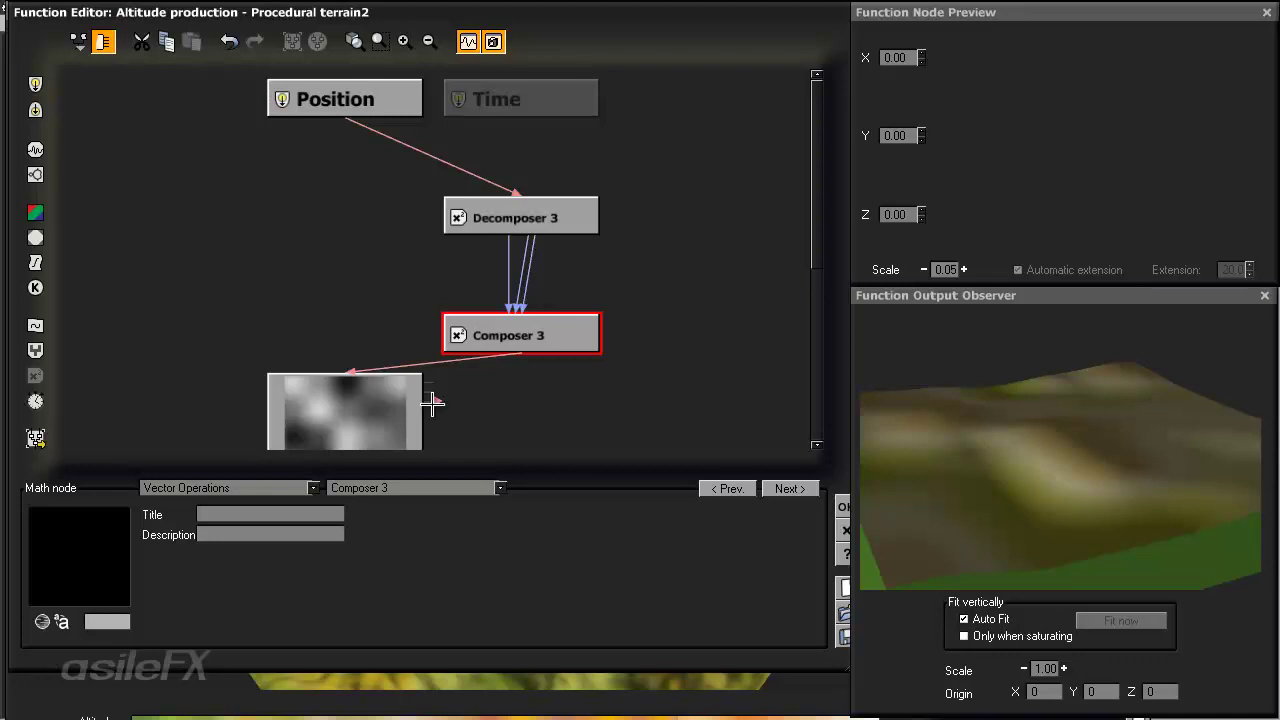
- Set the Value noise node's Z origin to 555
left_click(371, 409)
left_click(388, 613)
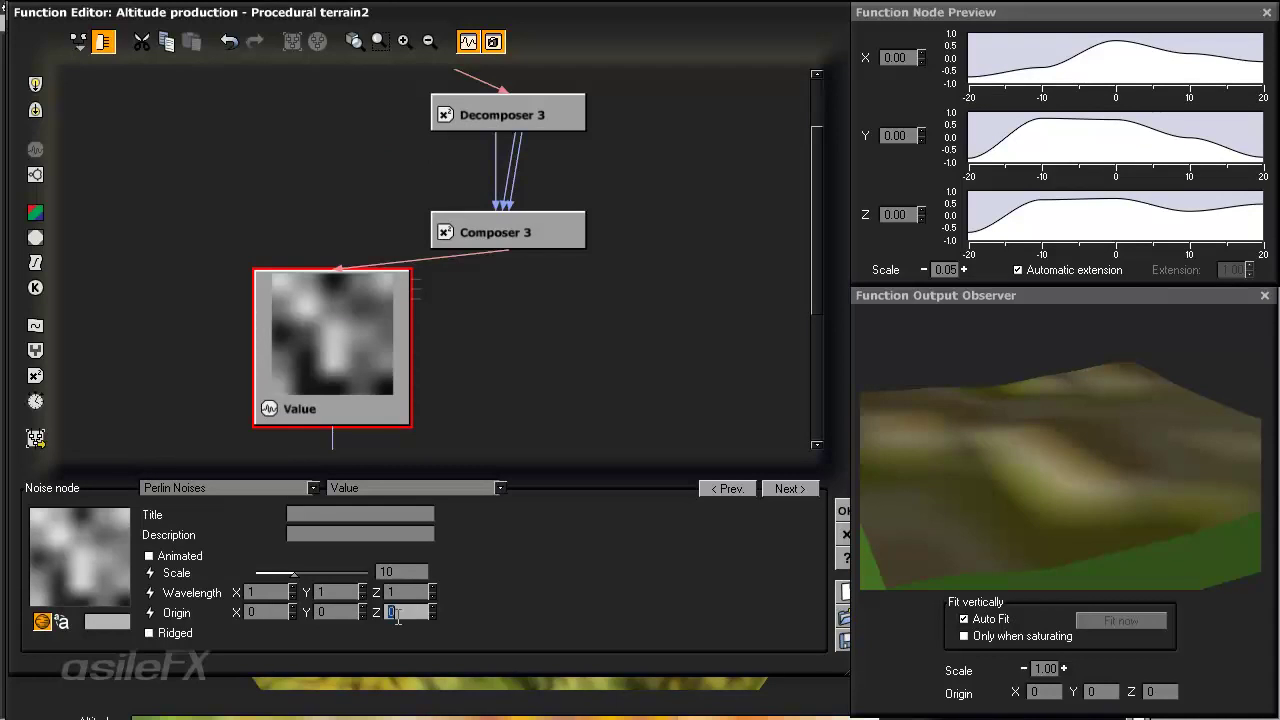
type("555")
key("Return")
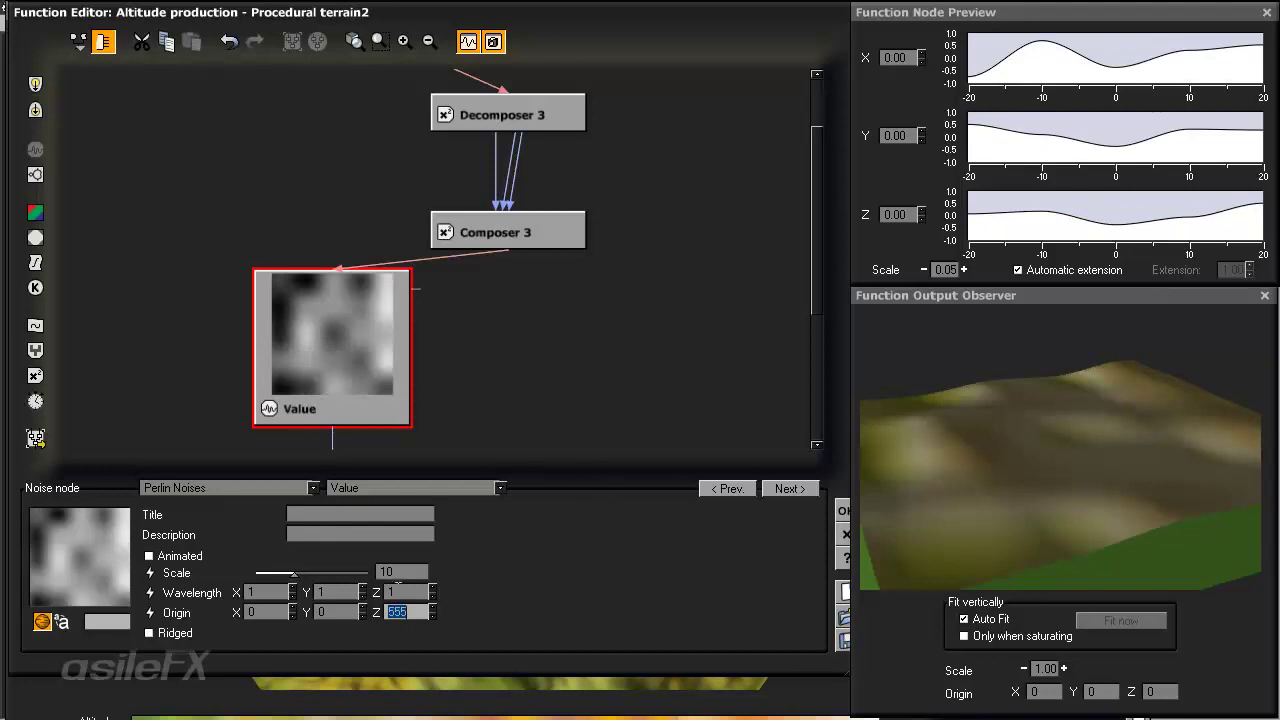
- Try several extreme Z wavelength values on the Value noise node, such as 4444
double_click(420, 593)
type("5")
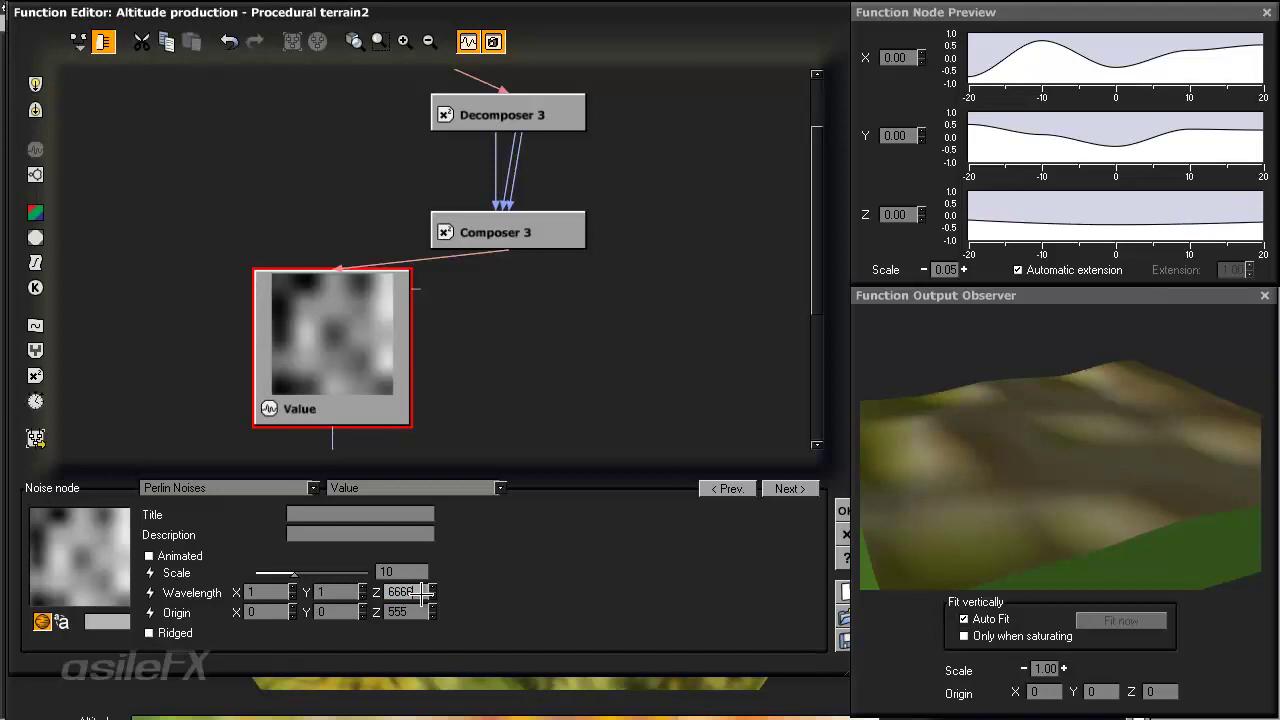
double_click(420, 593)
type("4444")
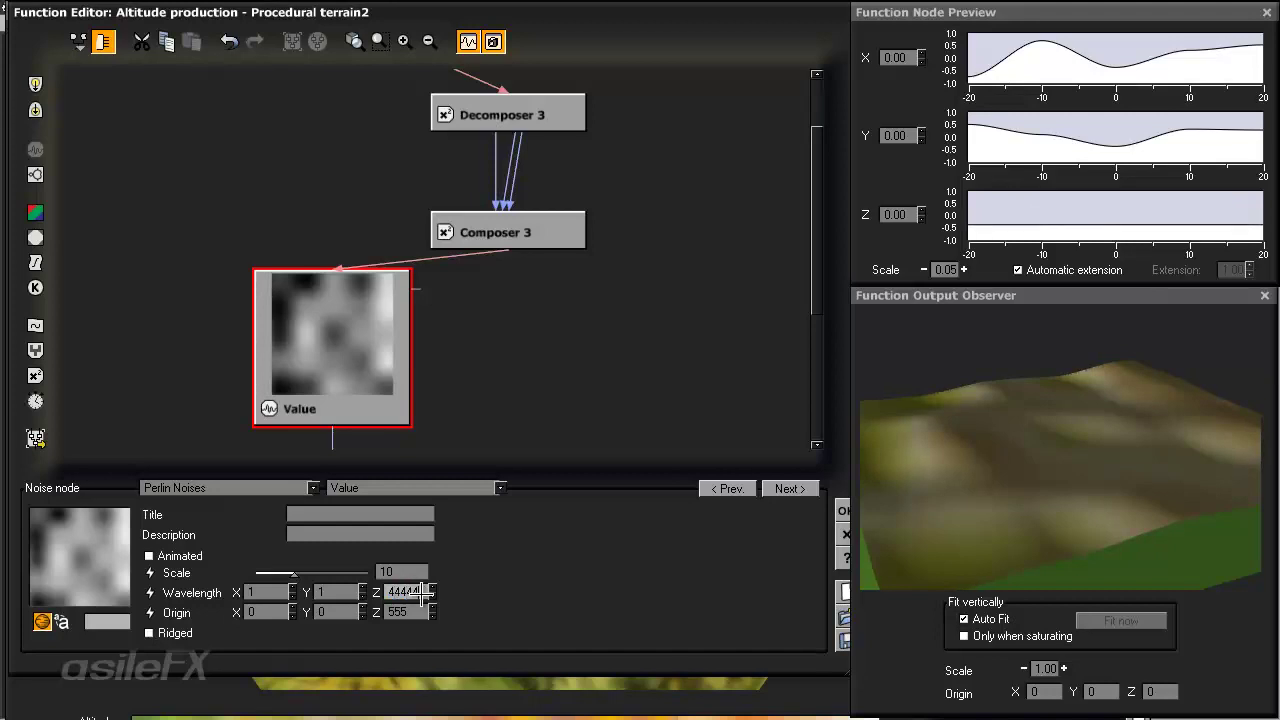
double_click(421, 593)
type("1")
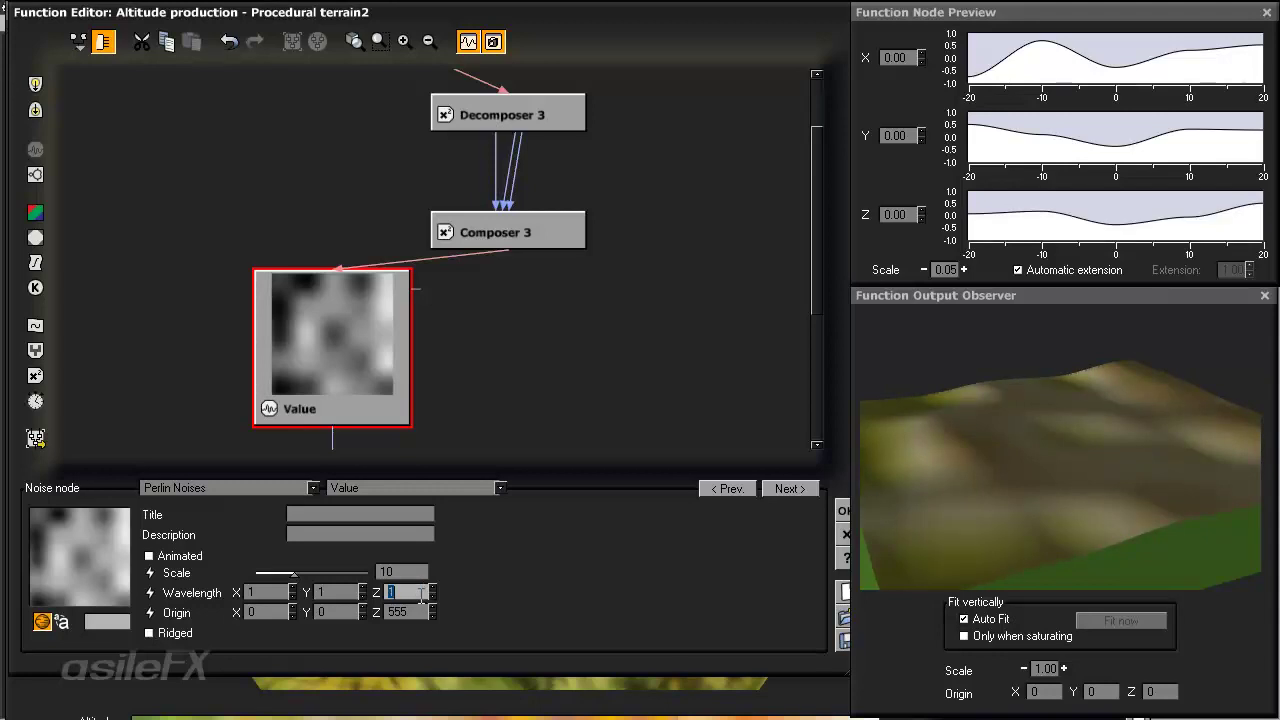
type("2")
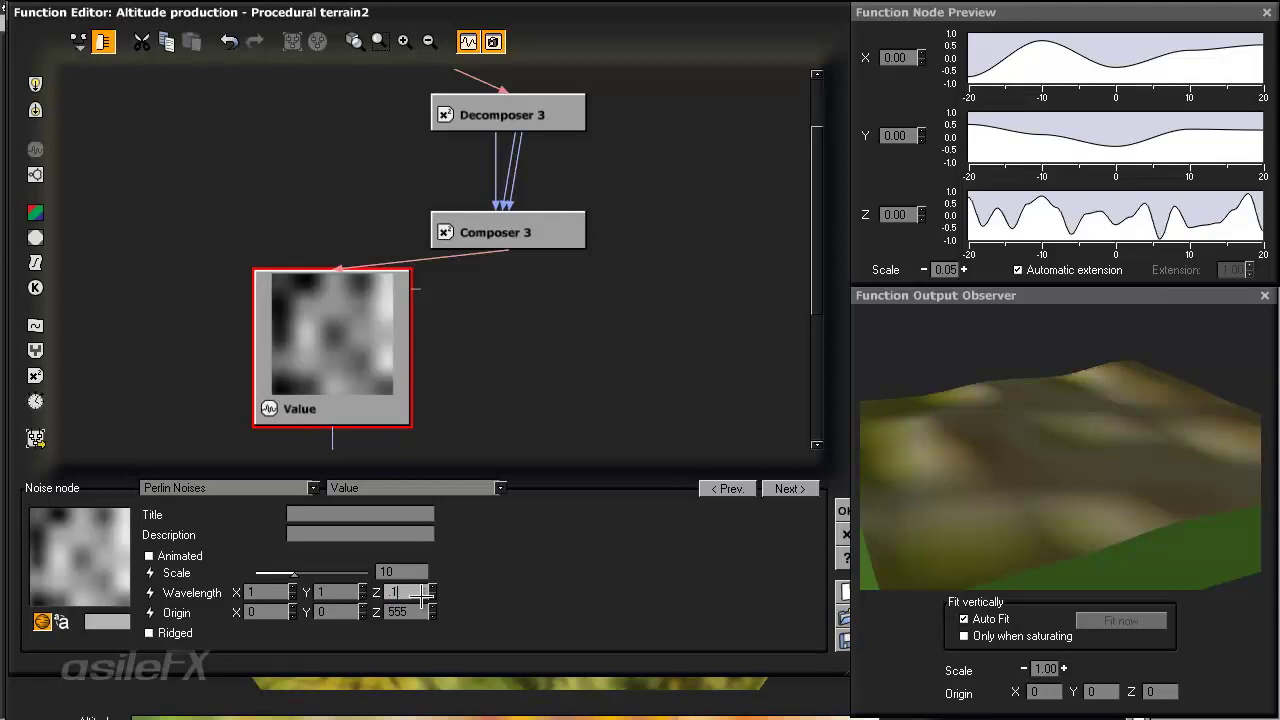
key("Return")
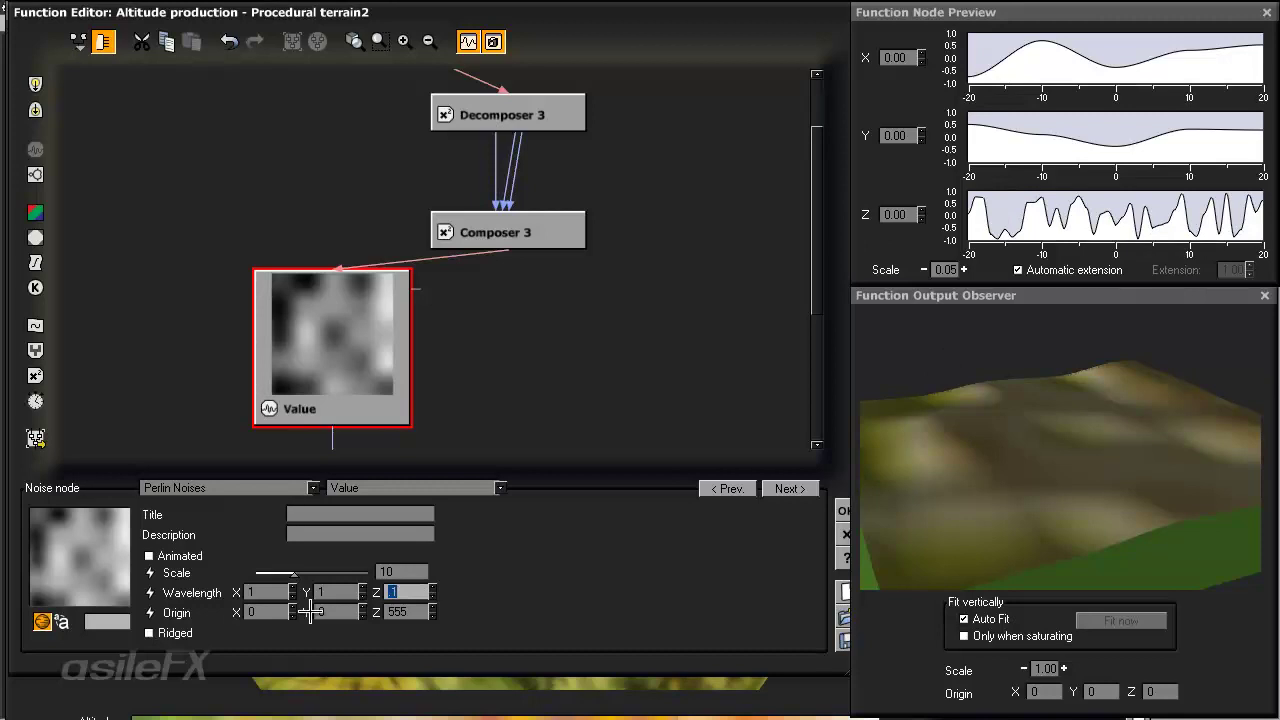
- Reset the Value noise node's Z origin to 0 and its Z wavelength to 1
double_click(400, 611)
type("0")
key("Return")
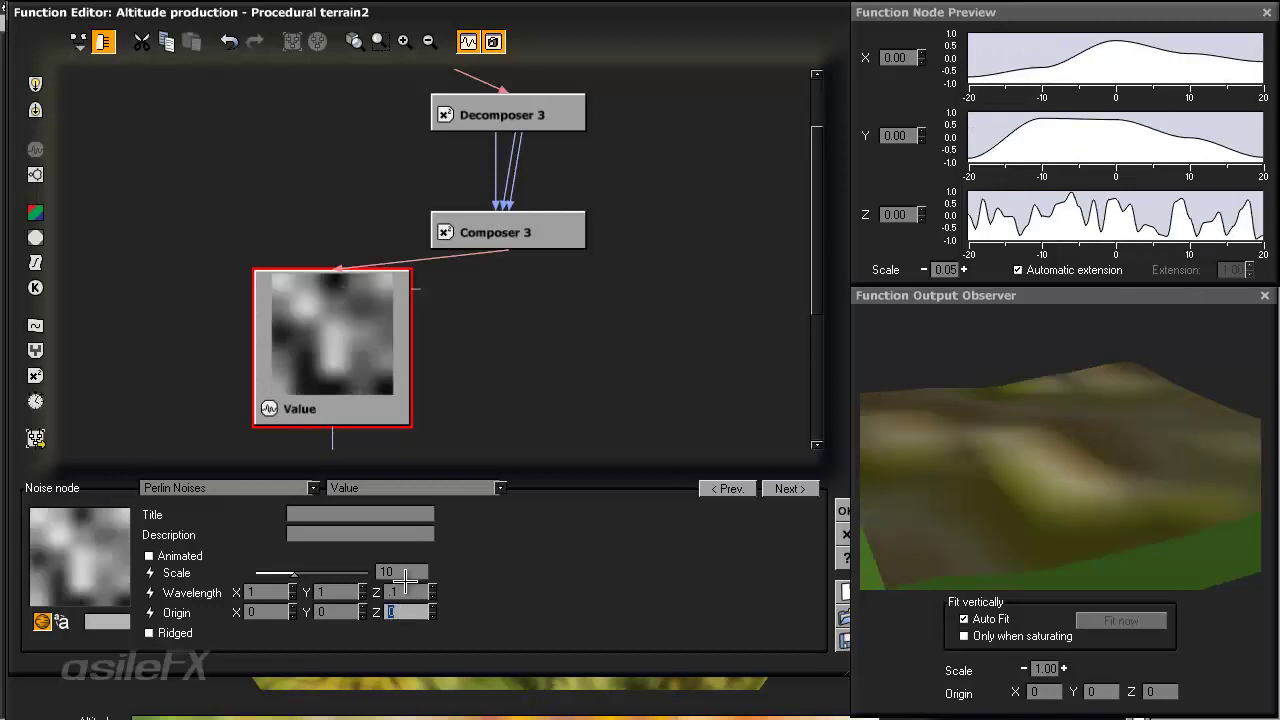
double_click(411, 593)
type("1")
key("Return")
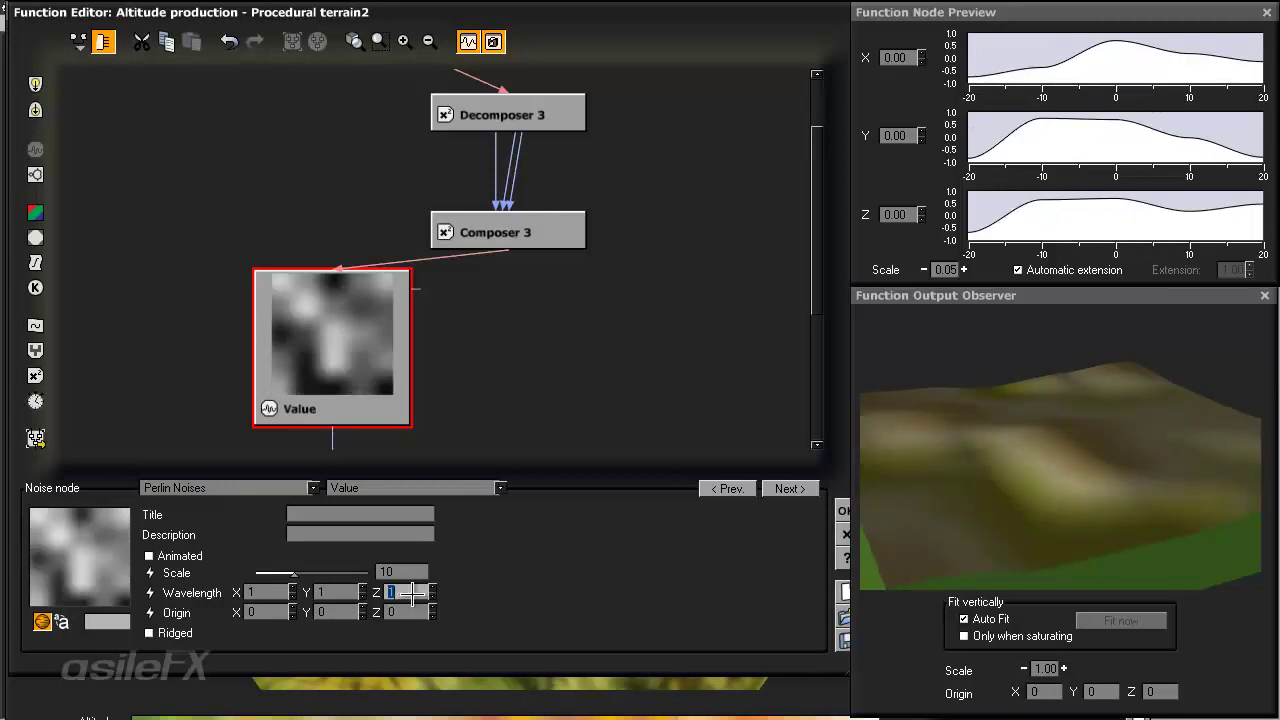
- Examine the node chain from Position through the Value noise to the Altitude output and what that output expects
right_click_drag(519, 276, 533, 387)
left_click(703, 306)
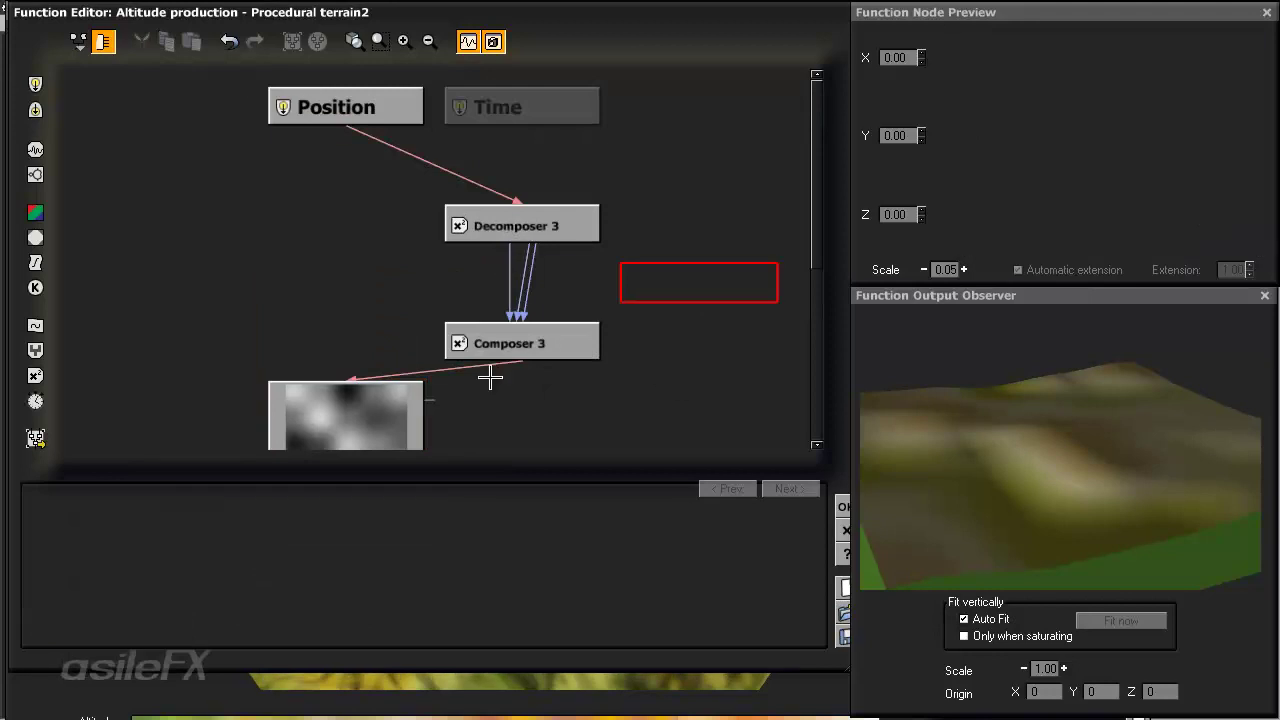
right_click_drag(490, 386, 586, 160)
left_click(506, 278)
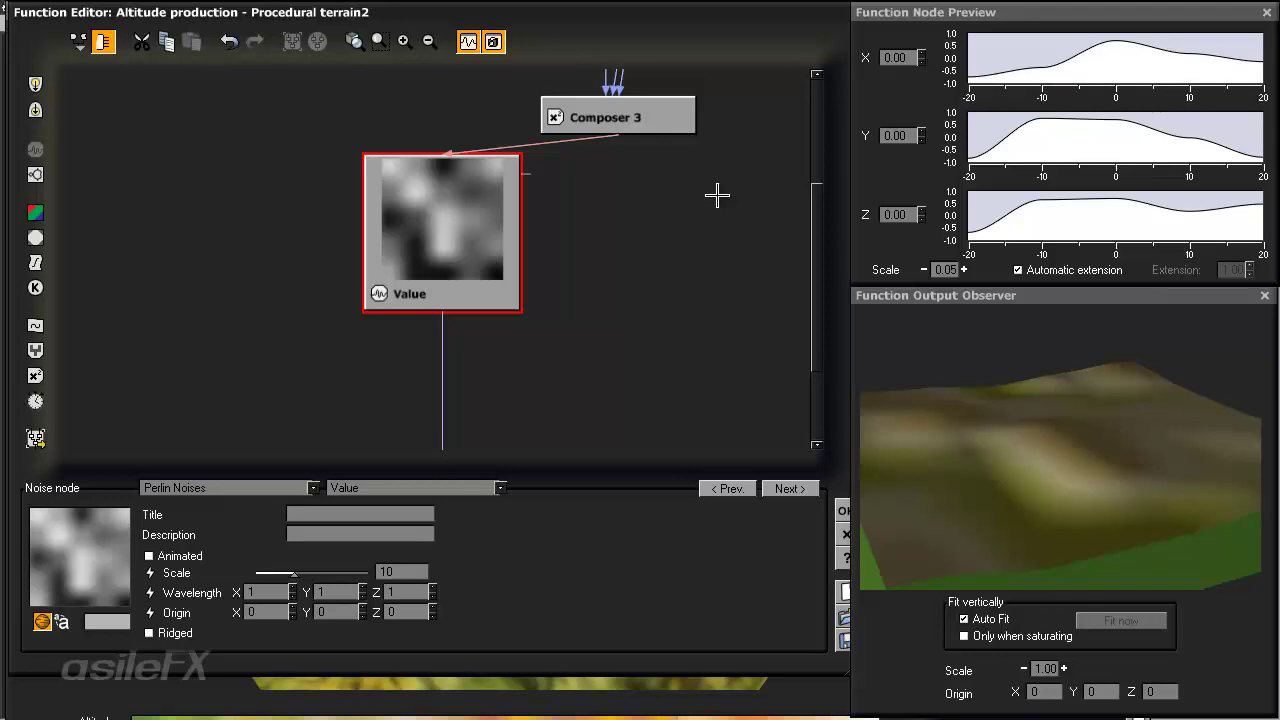
right_click_drag(483, 412, 462, 277)
left_click(455, 375)
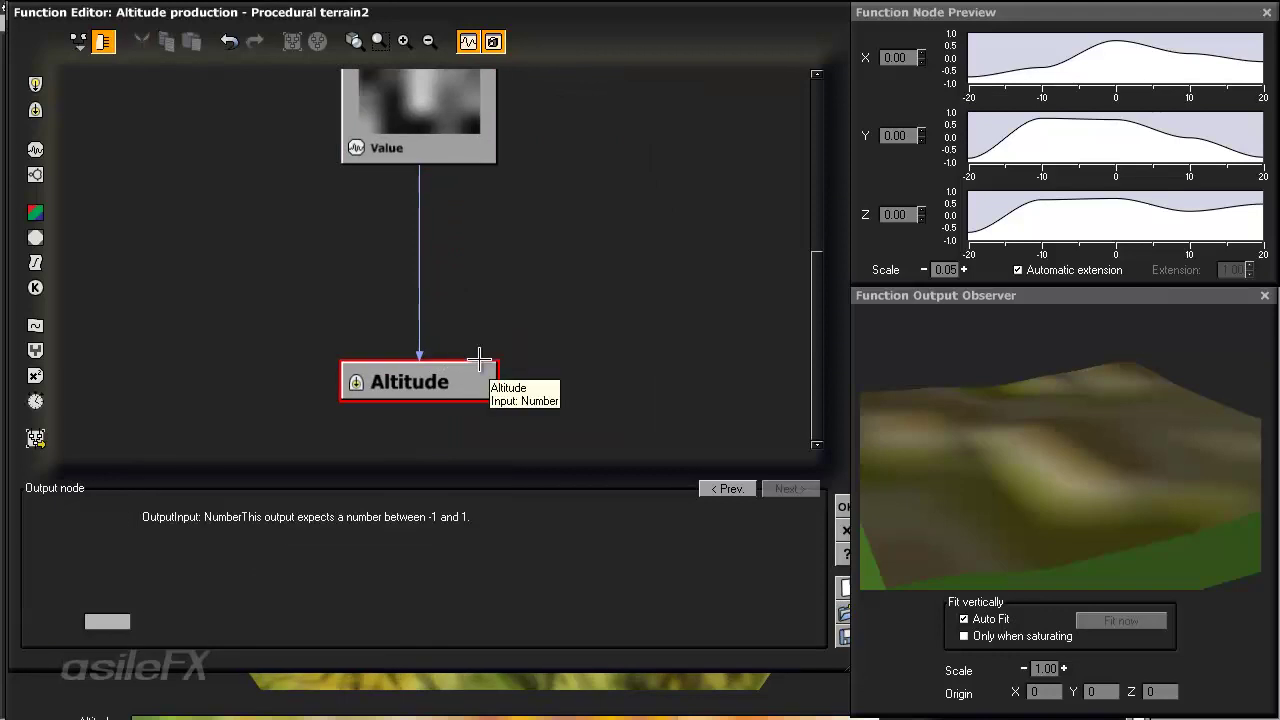
right_click_drag(669, 195, 576, 305)
left_click(554, 307)
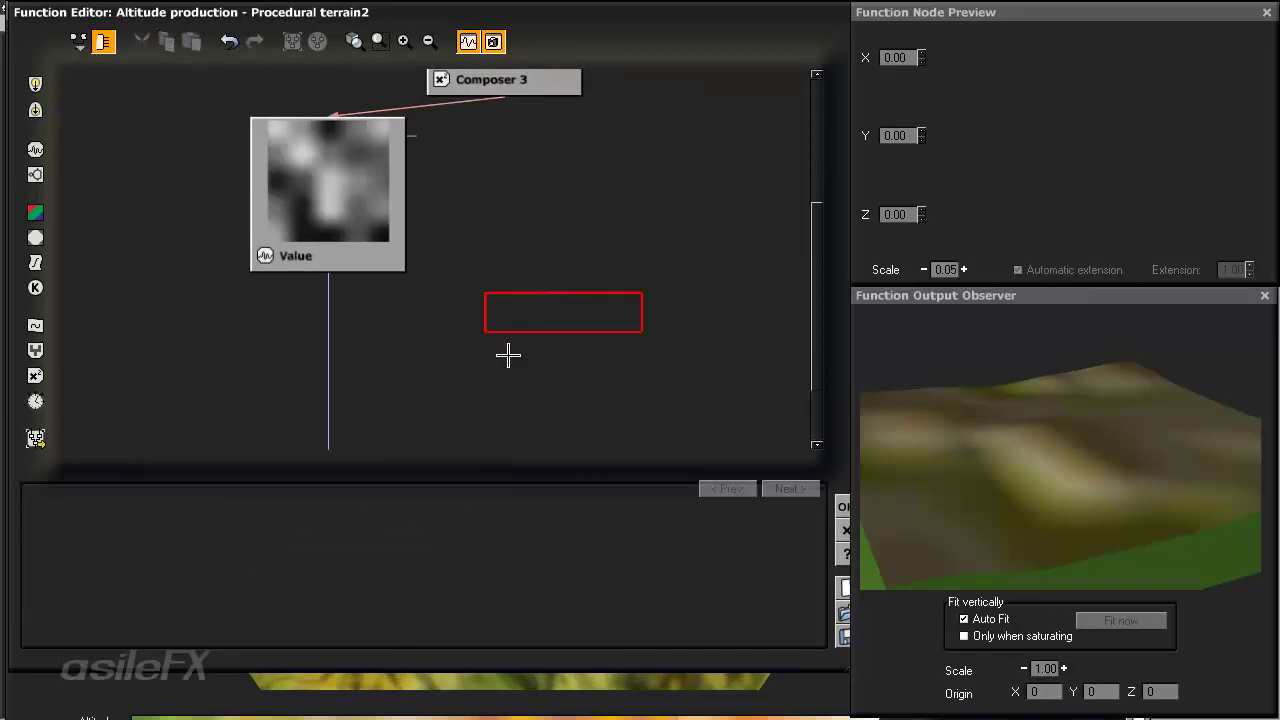
- Try adding a Custom Dependency output node near the Altitude output, then delete it
right_click(466, 333)
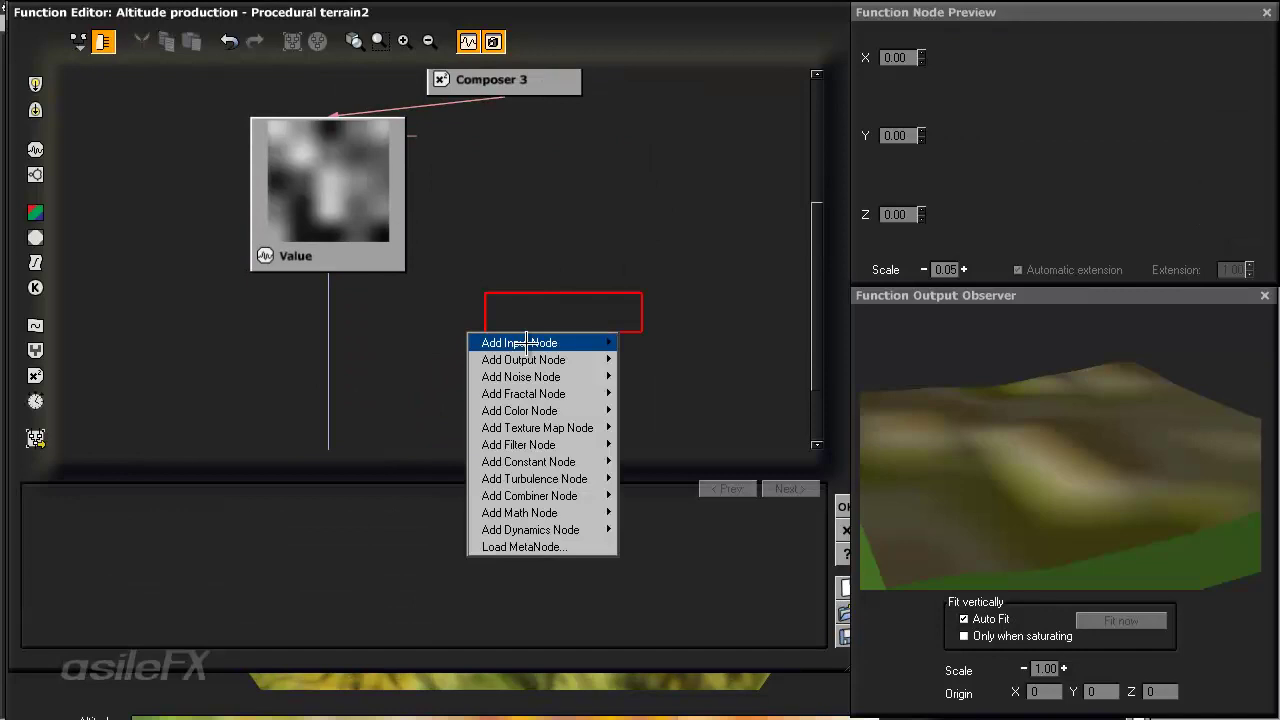
mouse_move(553, 360)
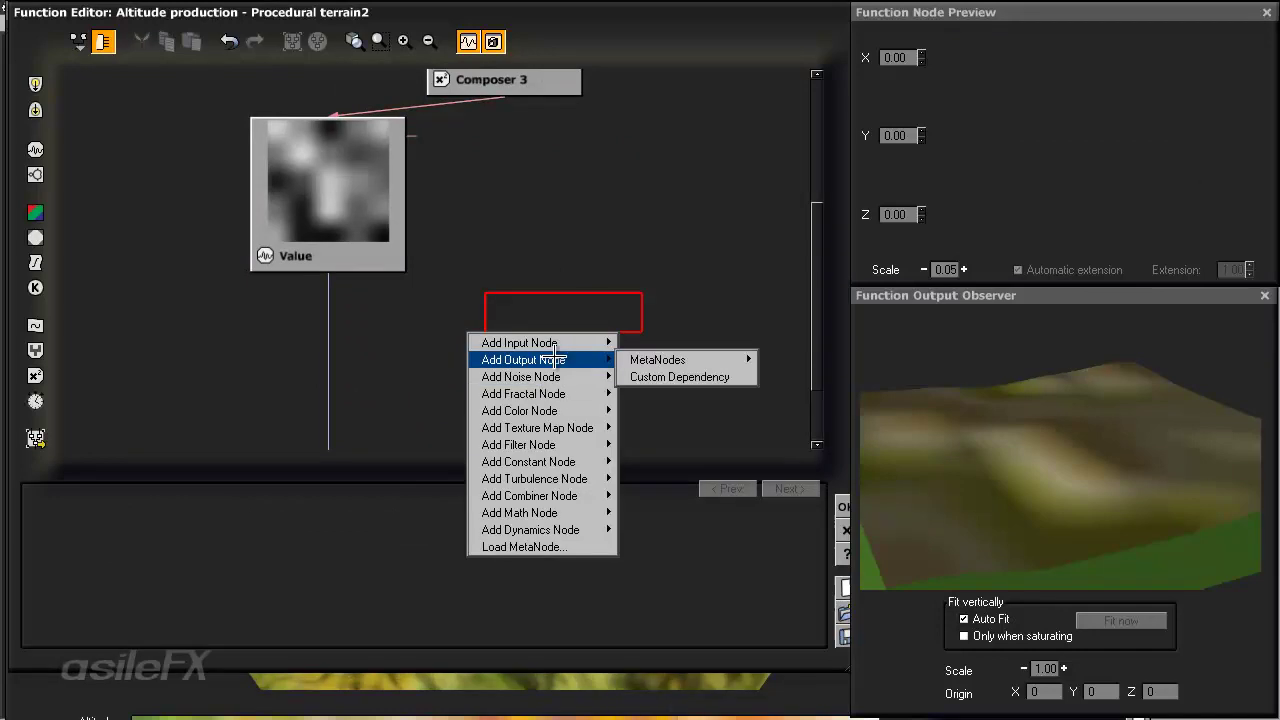
left_click(680, 377)
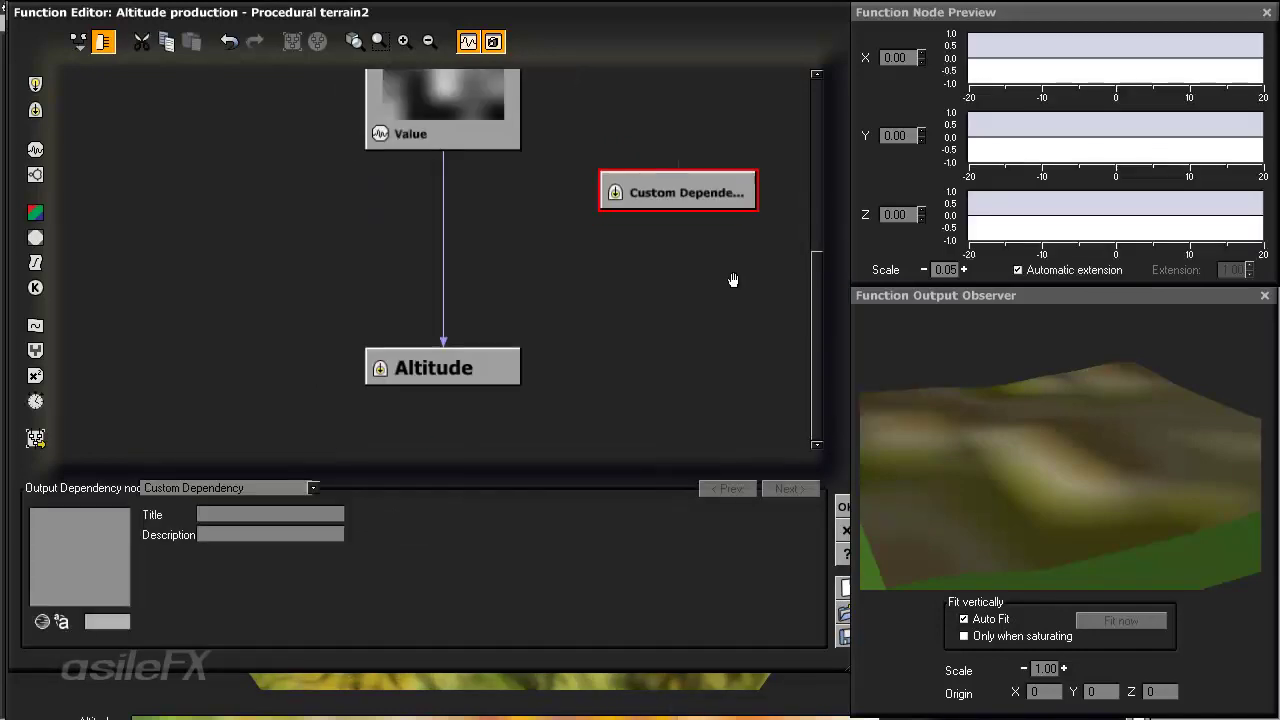
left_click_drag(688, 218, 643, 345)
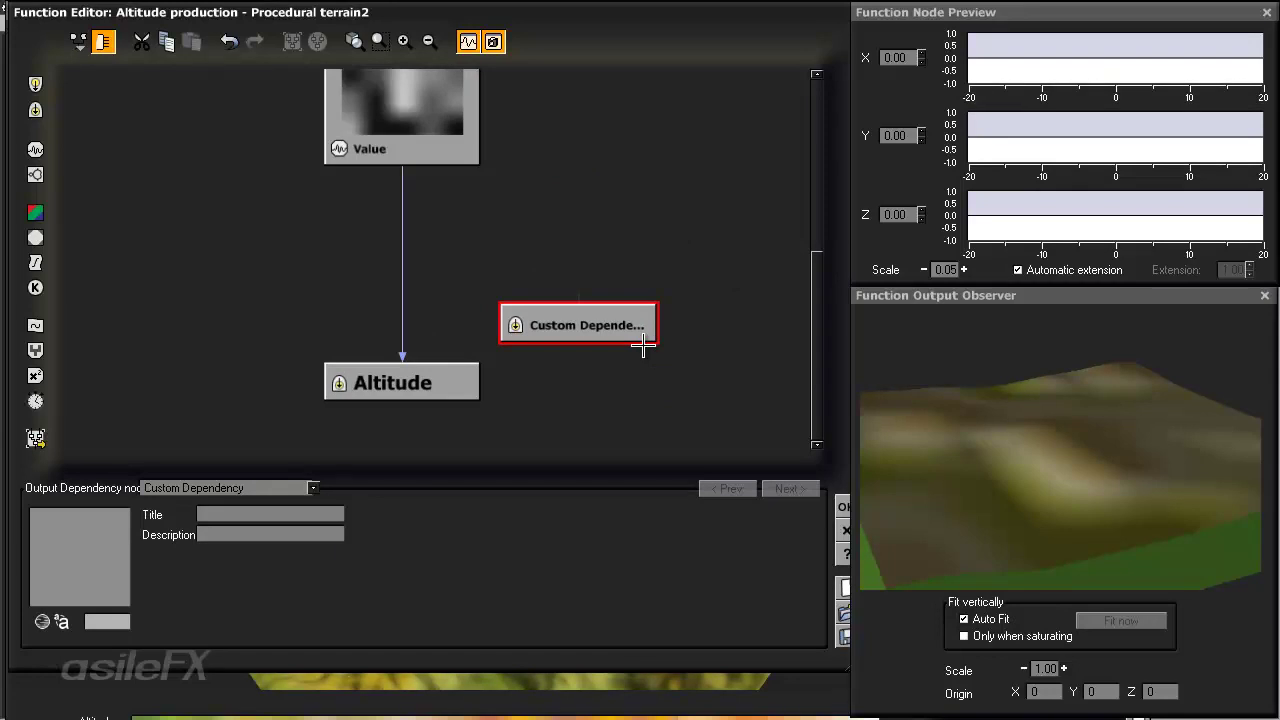
middle_click_drag(569, 183, 515, 268)
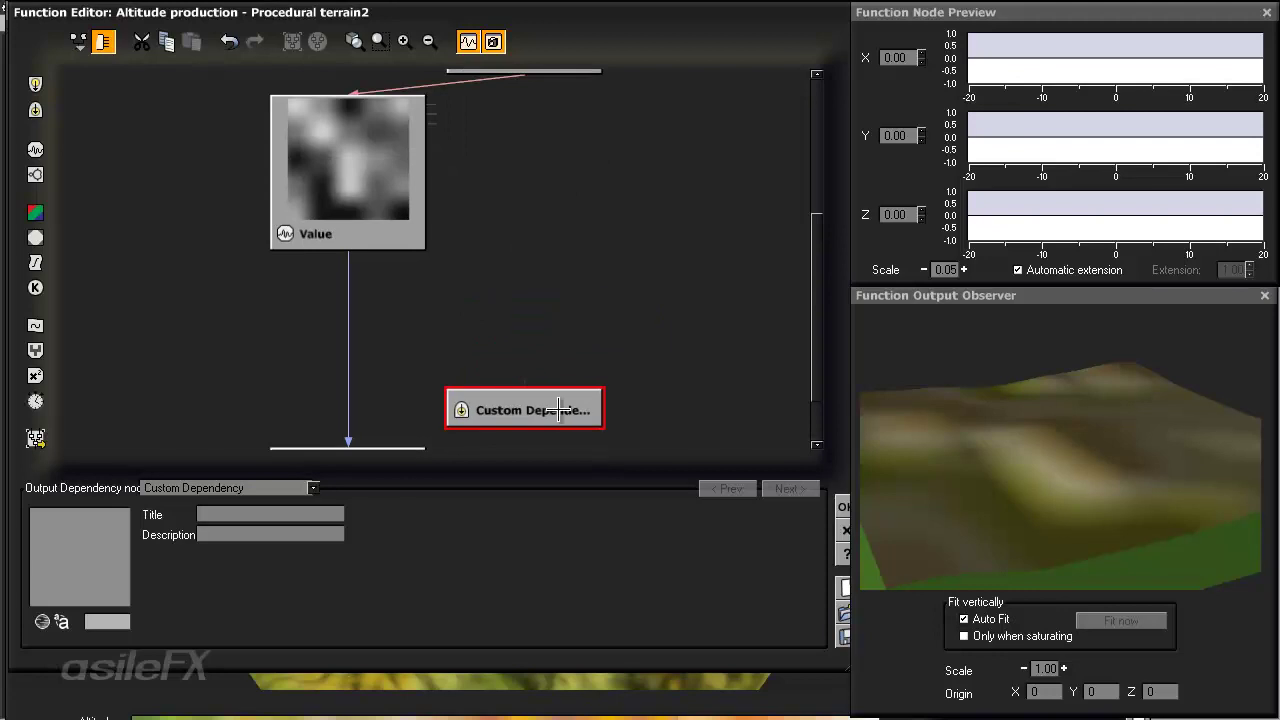
key("Delete")
- Add a Simple Fractal node beside the Value noise node and compare the two nodes' settings and previews
middle_click_drag(603, 228, 601, 324)
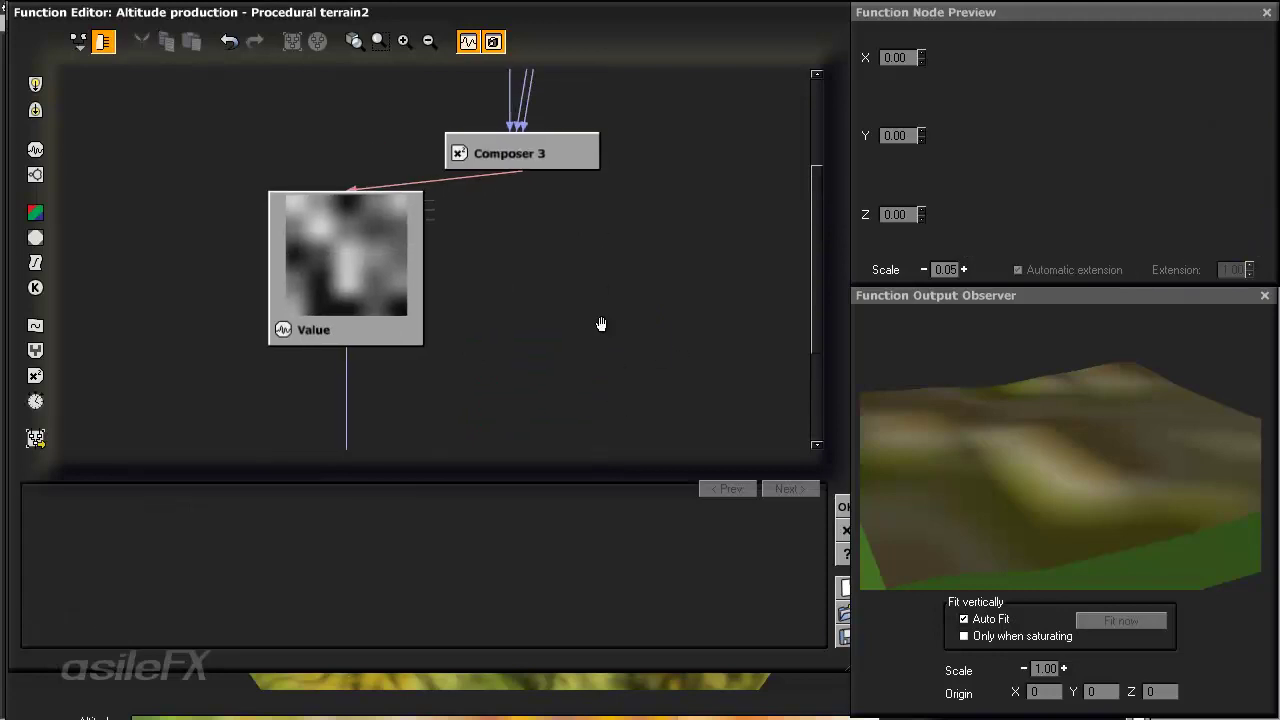
left_click(366, 305)
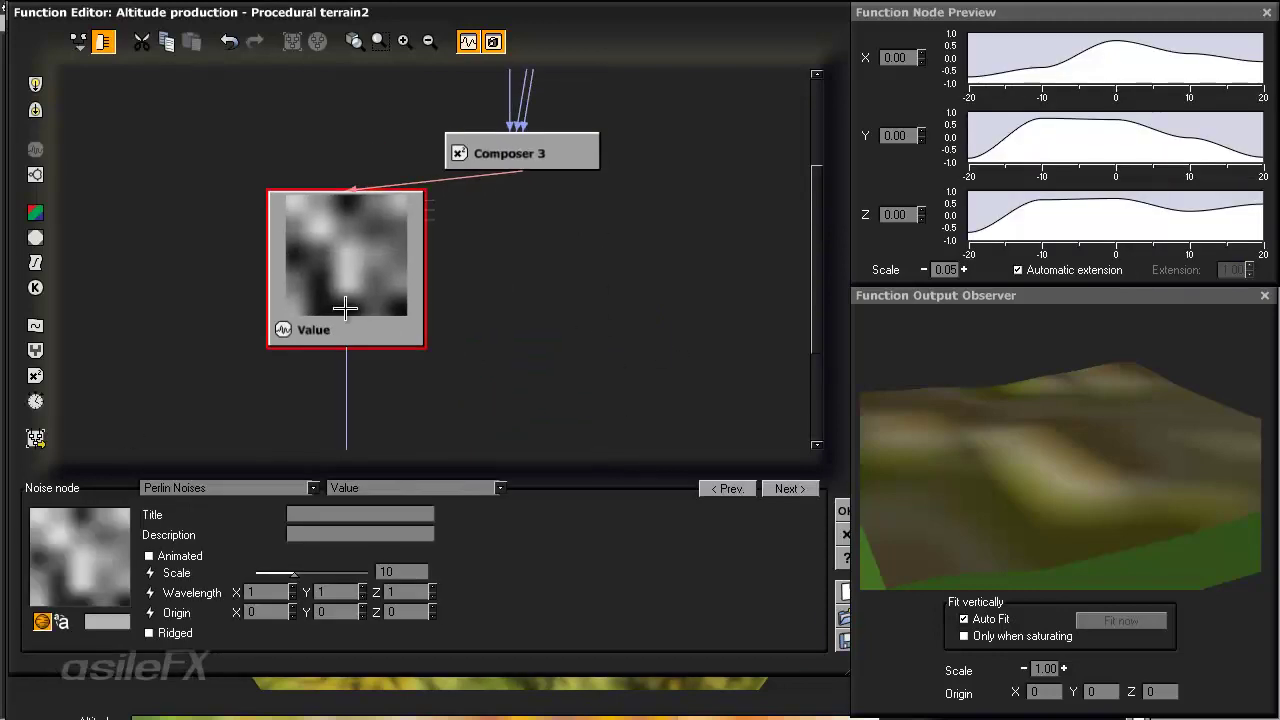
left_click(474, 257)
left_click(36, 174)
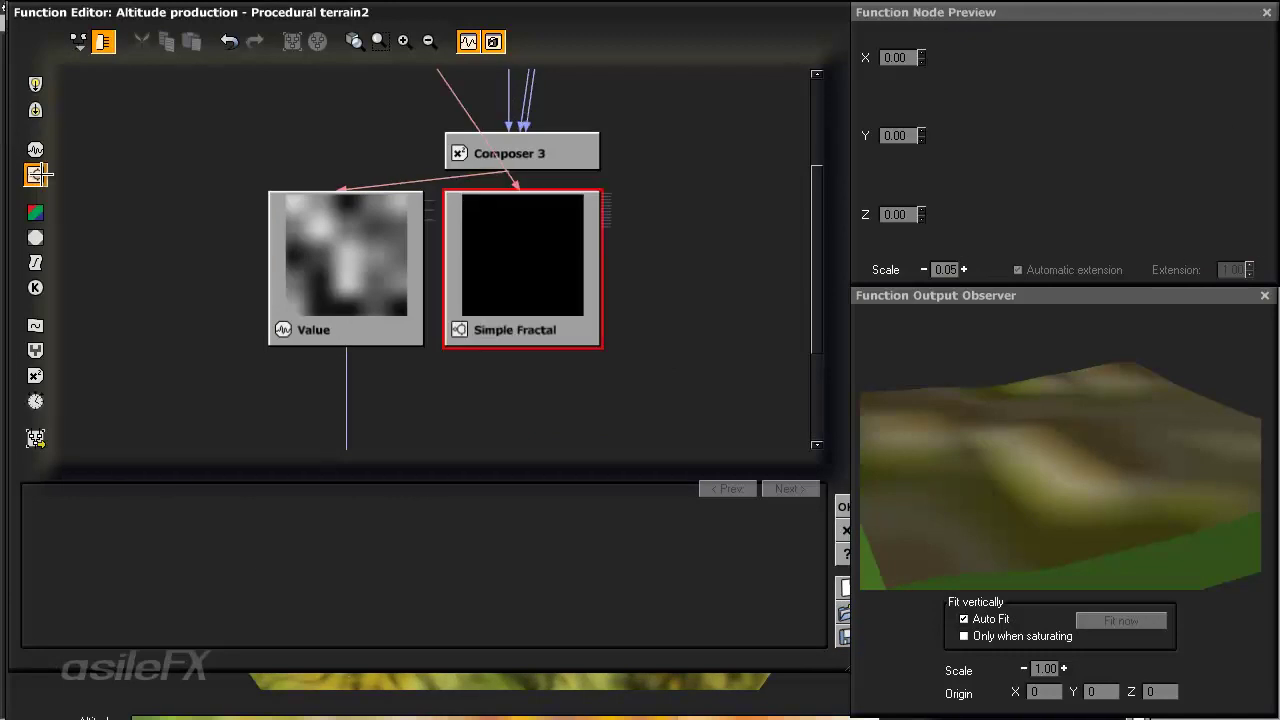
middle_click_drag(653, 217, 660, 286)
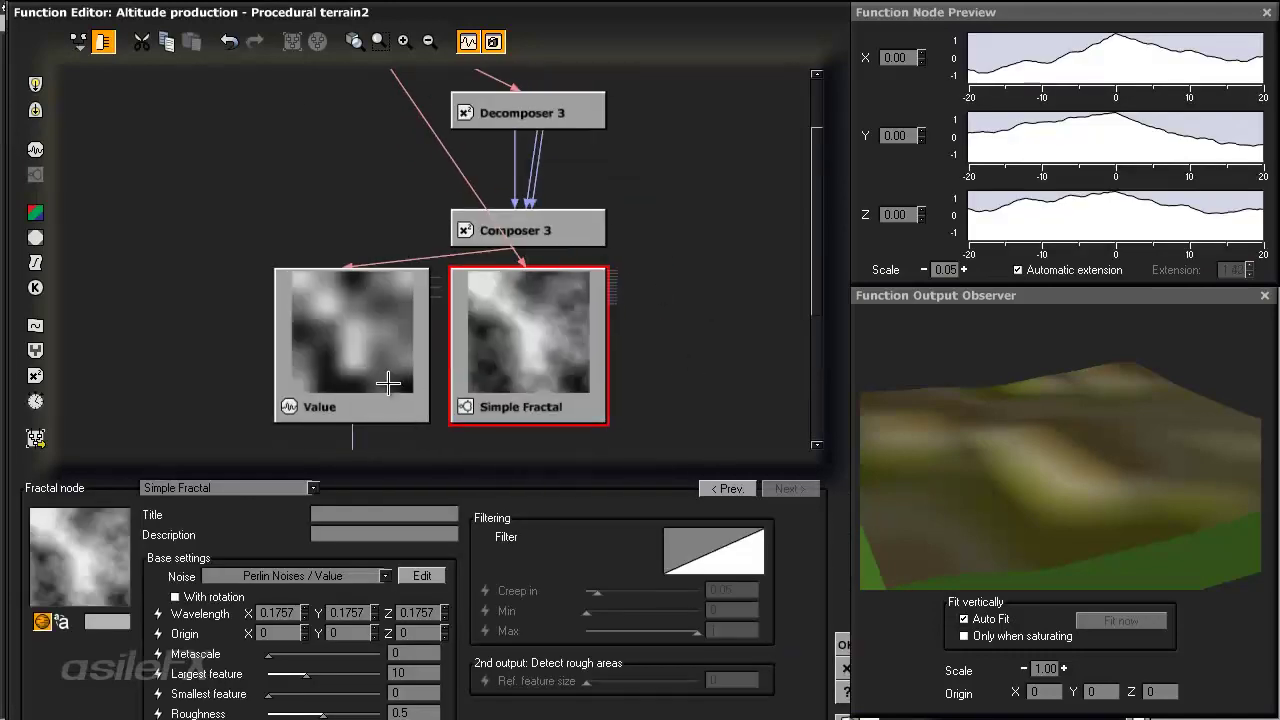
left_click(384, 373)
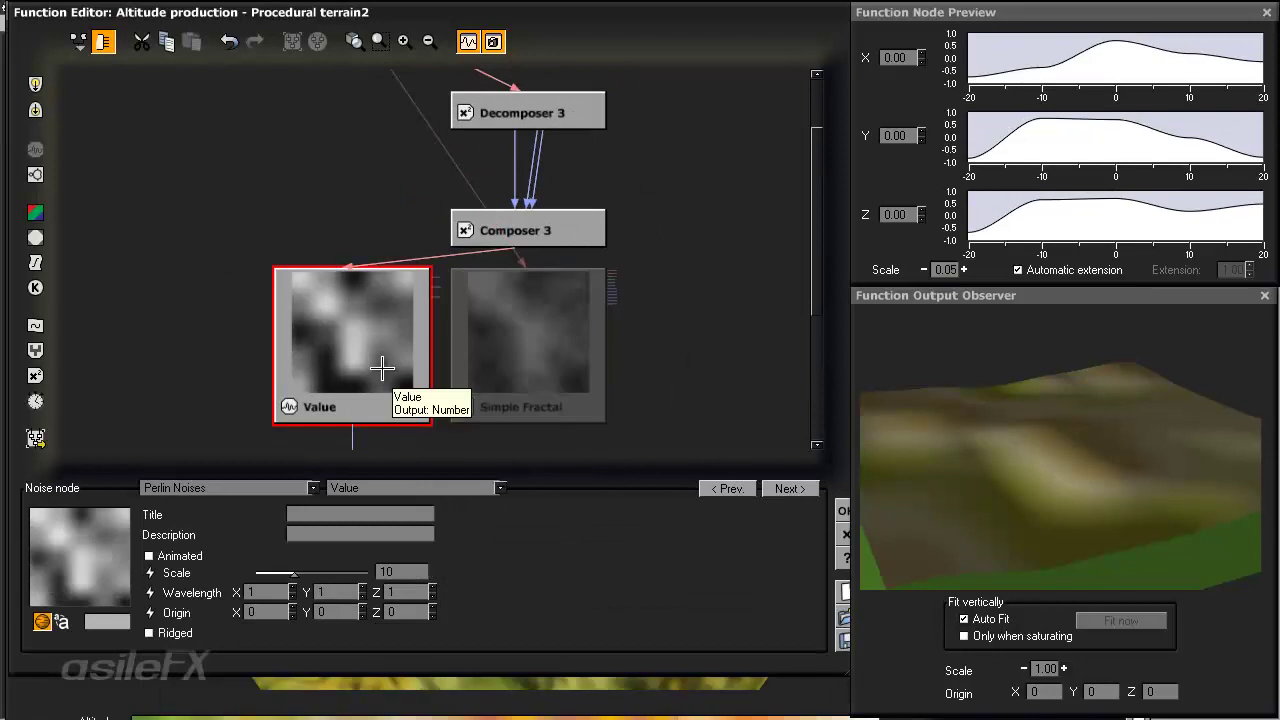
left_click(510, 340)
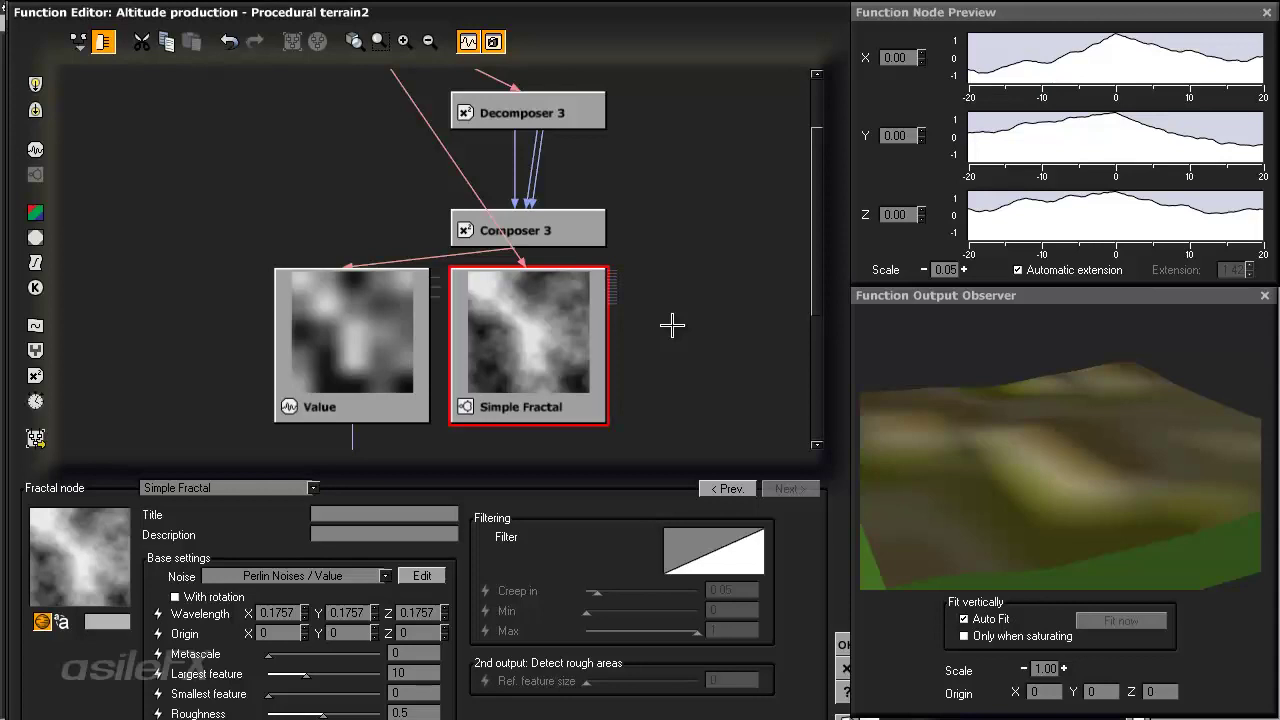
- Change the Value noise node to Terrain Perlin Noise and move it further away from the Simple Fractal
left_click(386, 340)
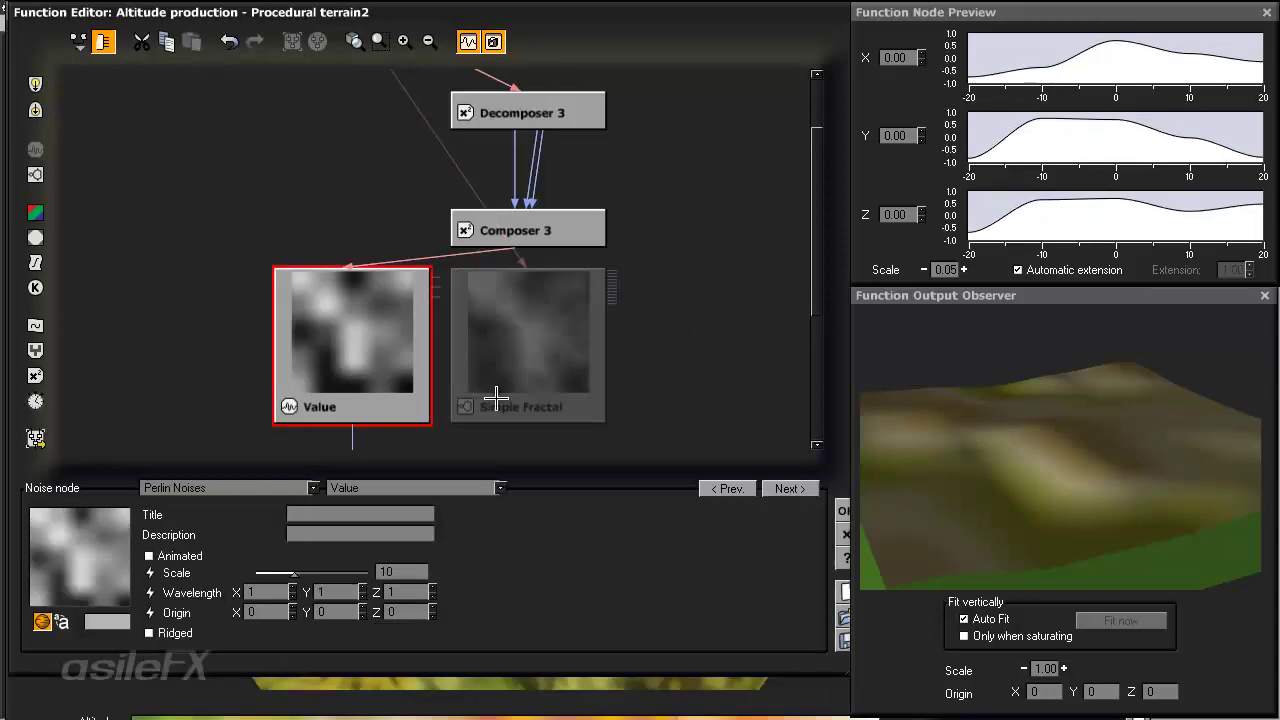
left_click(416, 488)
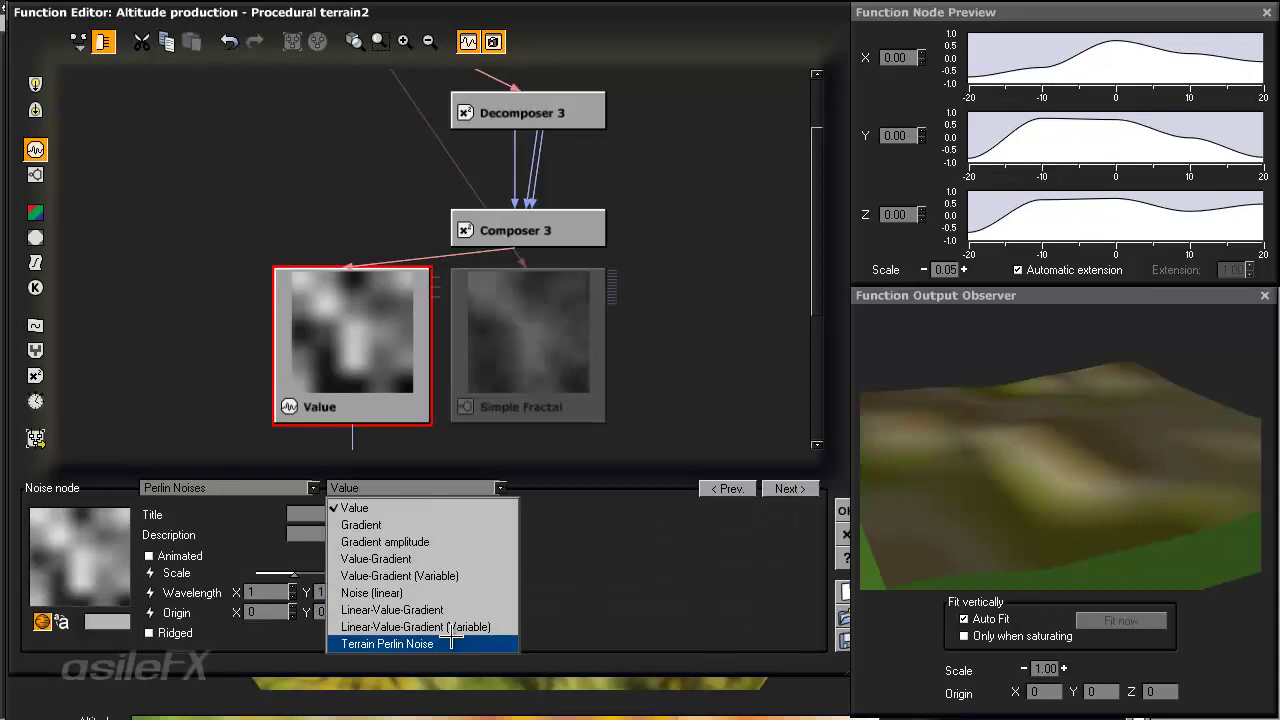
left_click(387, 644)
left_click_drag(348, 358, 298, 362)
left_click(712, 321)
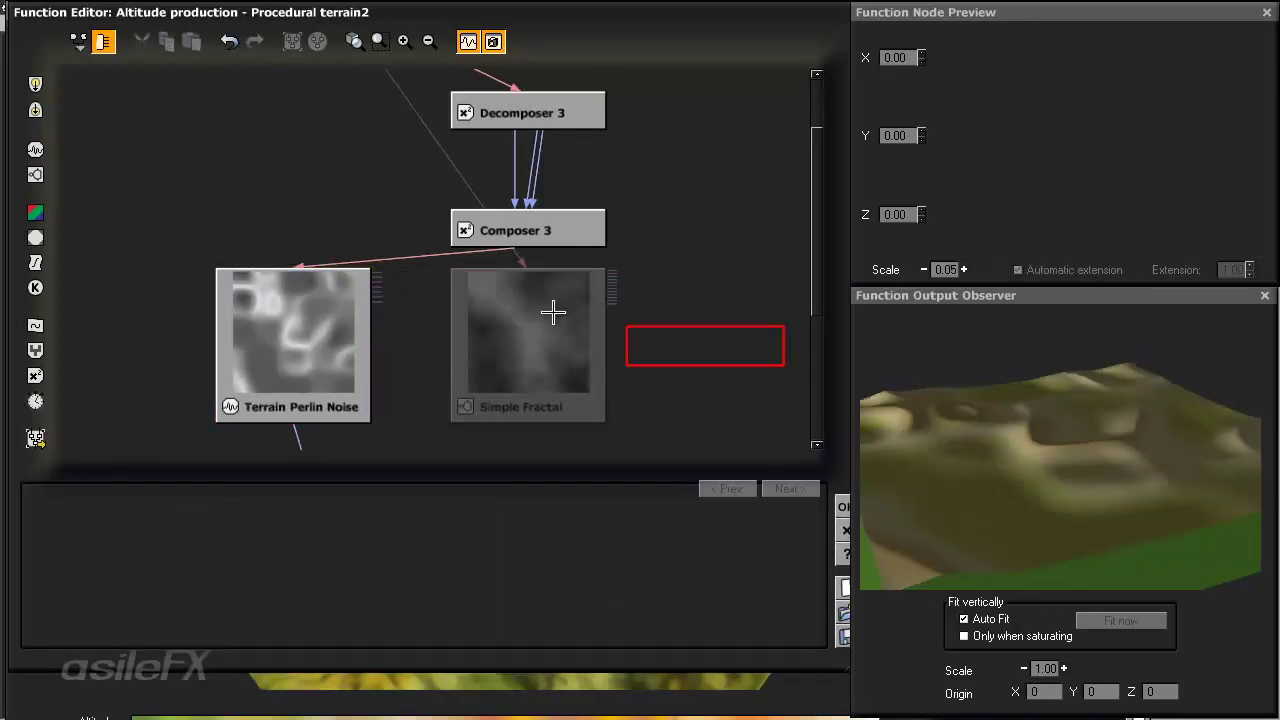
- Add a second Simple Fractal node on the far side of the first one, level with it
left_click(35, 174)
left_click(677, 340)
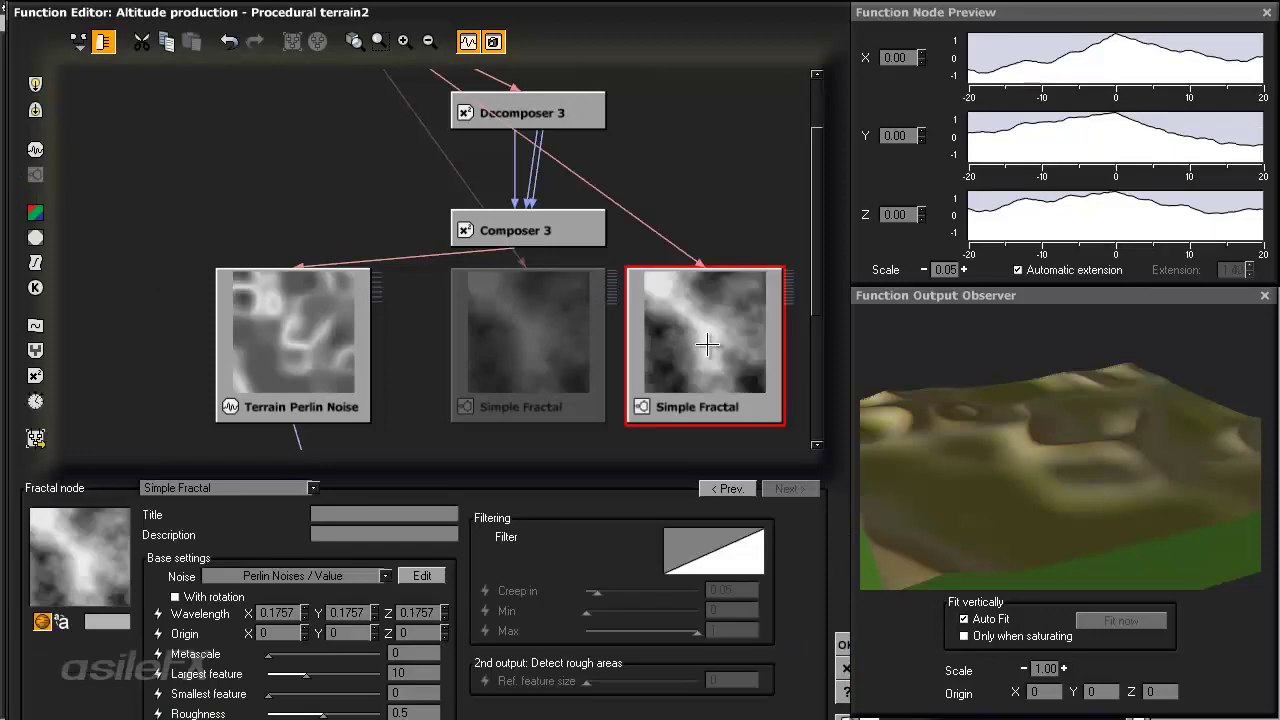
left_click_drag(590, 349, 642, 330)
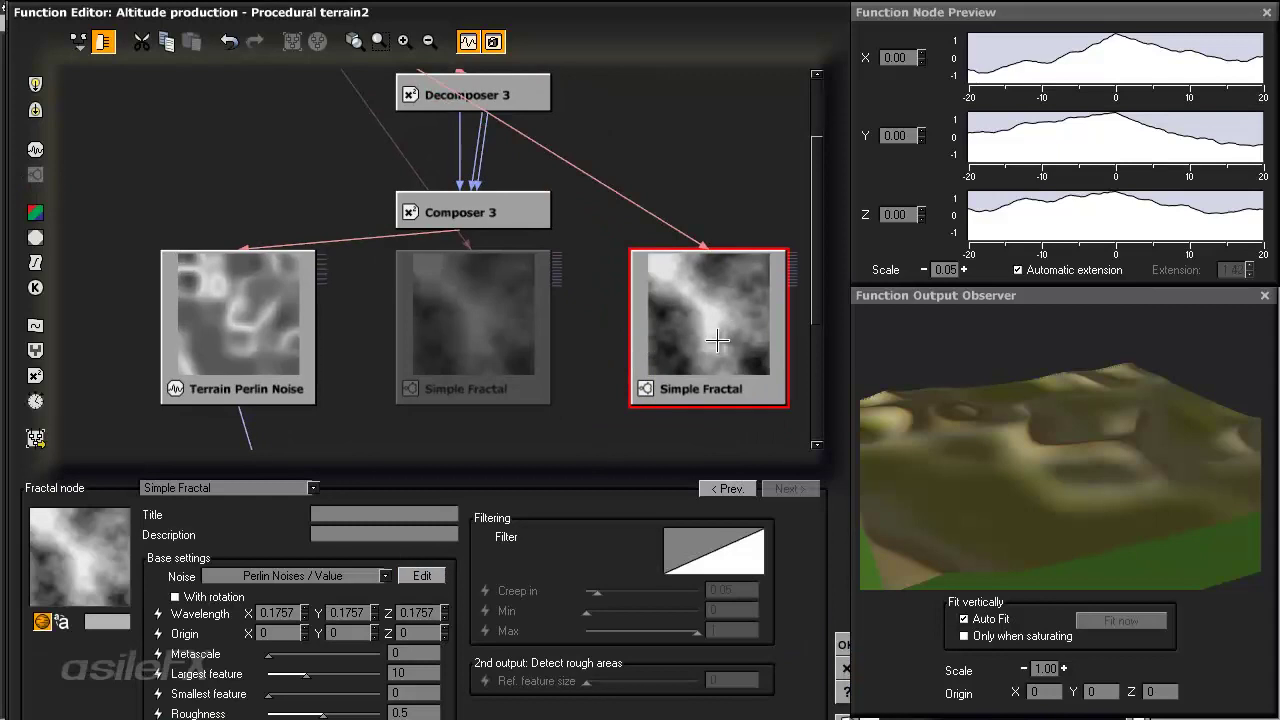
left_click_drag(745, 343, 687, 343)
- Set the new Simple Fractal's base noise to Terrain Perlin Noise from the Perlin Noises
left_click(298, 577)
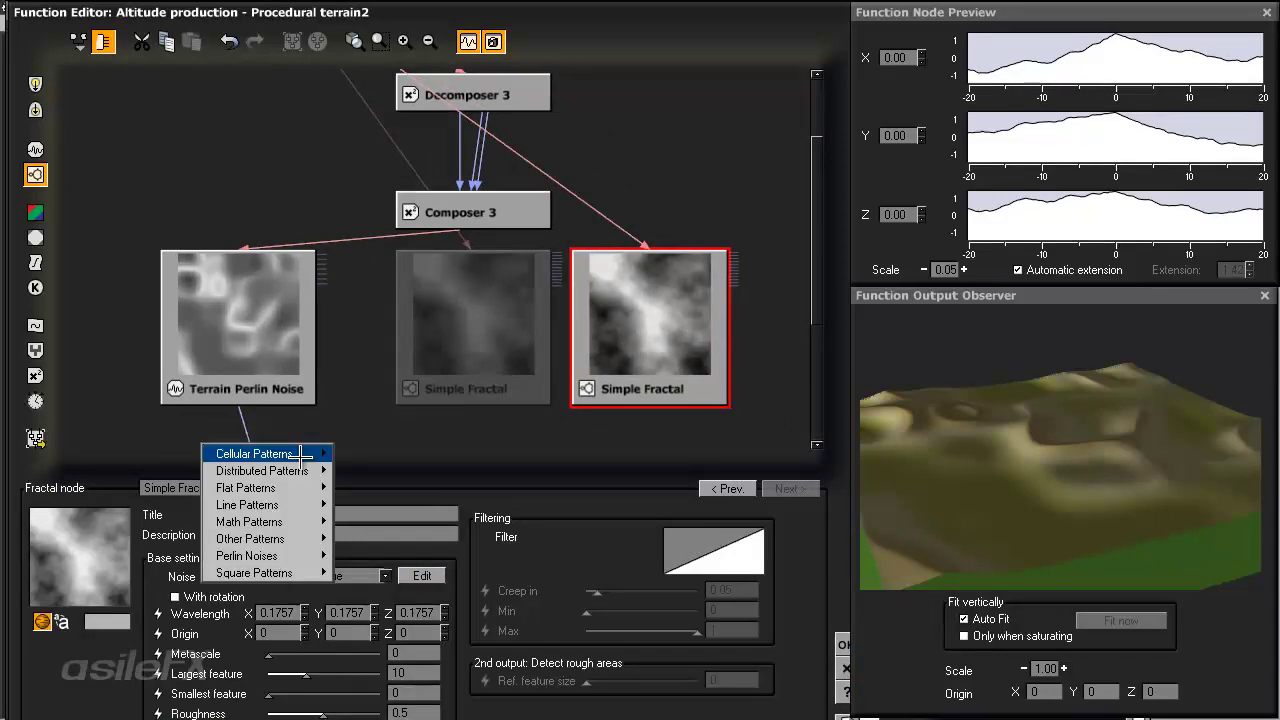
mouse_move(297, 558)
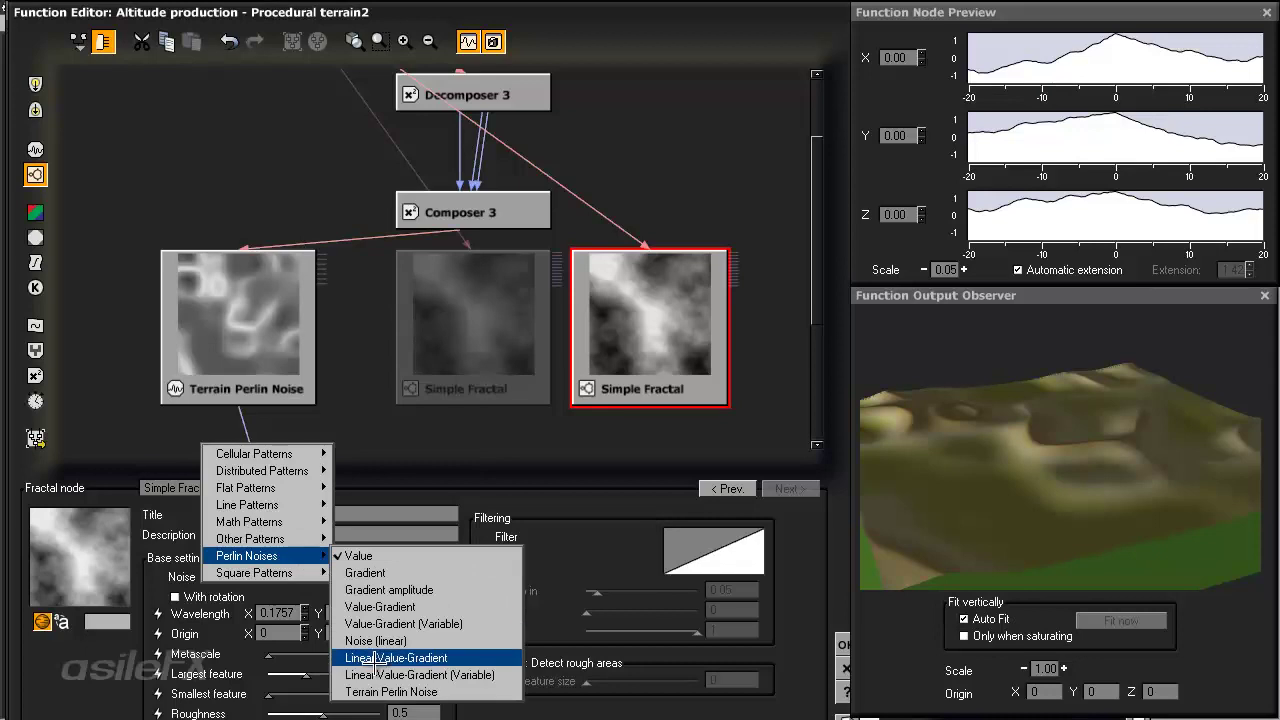
left_click(375, 692)
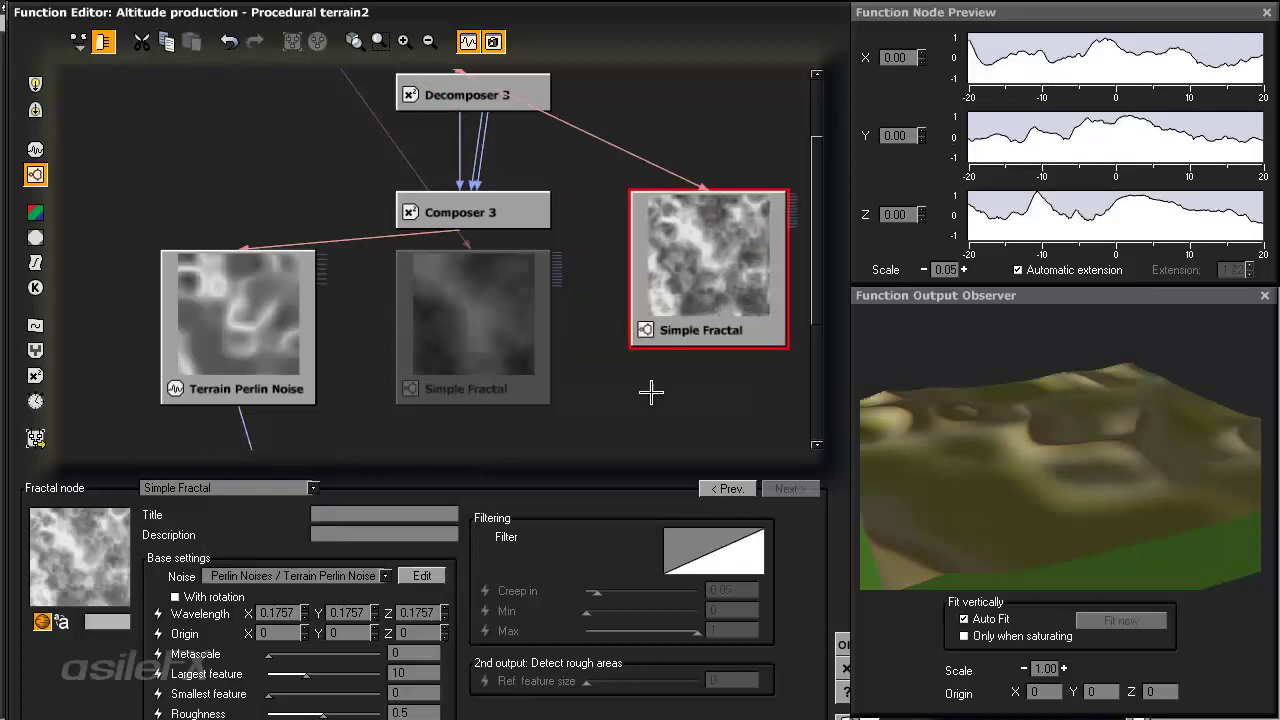
- Delete the original Simple Fractal and realign the remaining one level with the Terrain Perlin Noise node
left_click(501, 373)
key("Delete")
left_click_drag(688, 229, 654, 305)
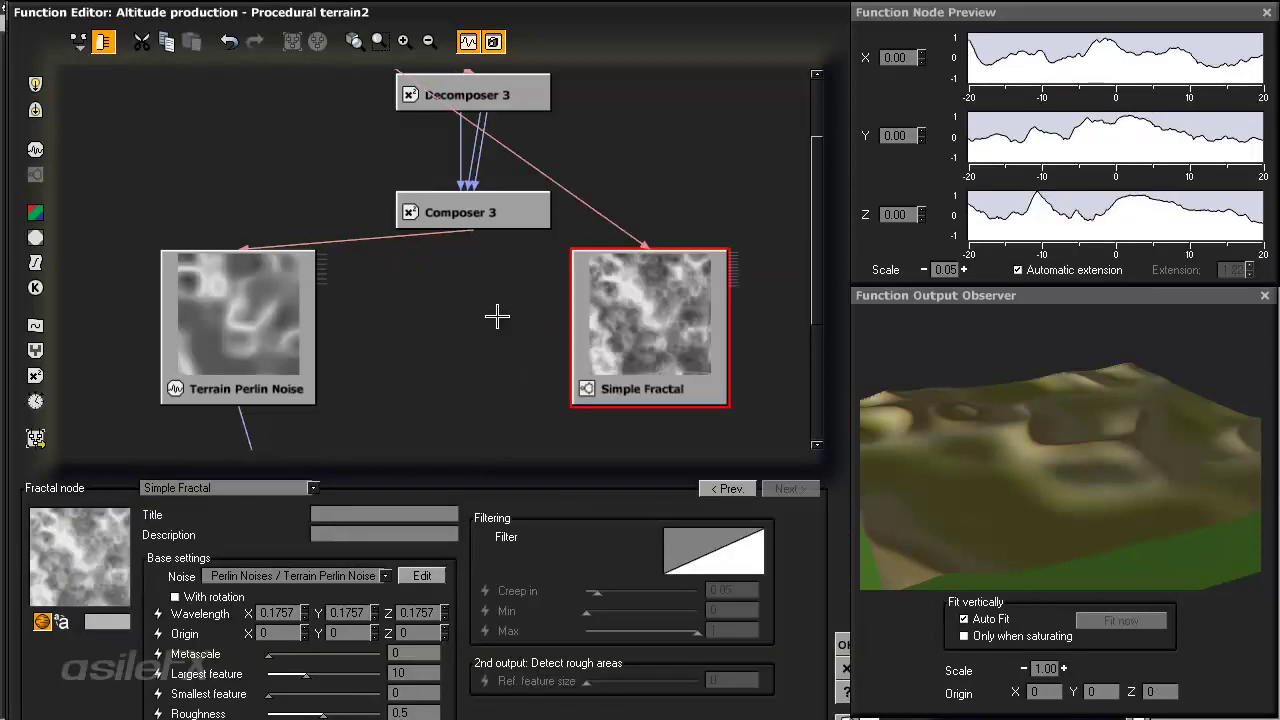
- Add a second Terrain Perlin Noise node between the existing one and the Simple Fractal, and compare it with the fractal
left_click(486, 301)
left_click(35, 149)
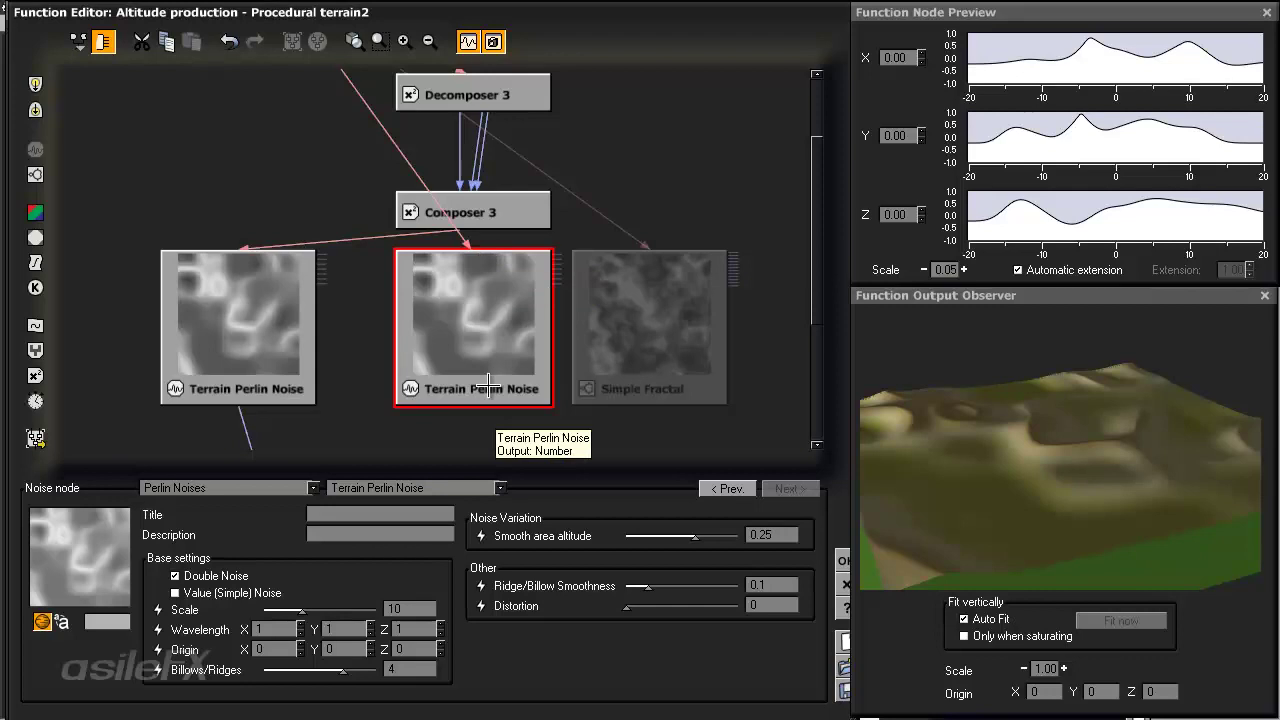
left_click(663, 339)
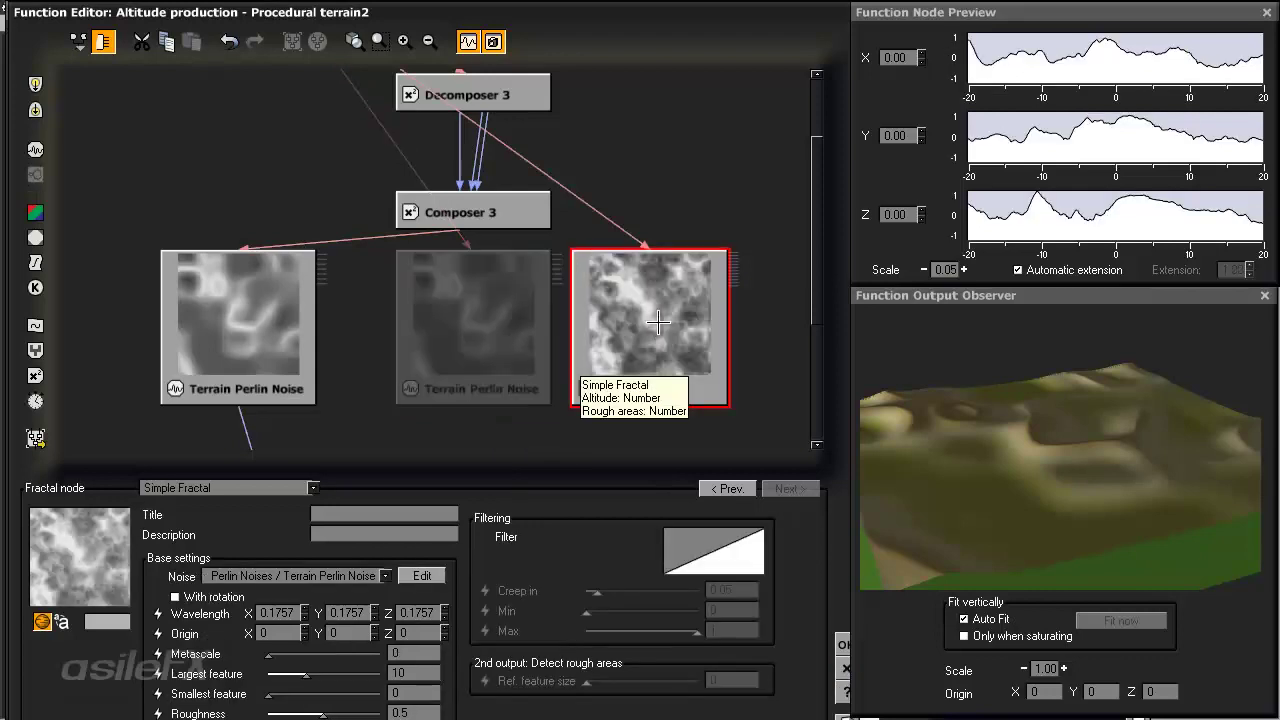
left_click(491, 333)
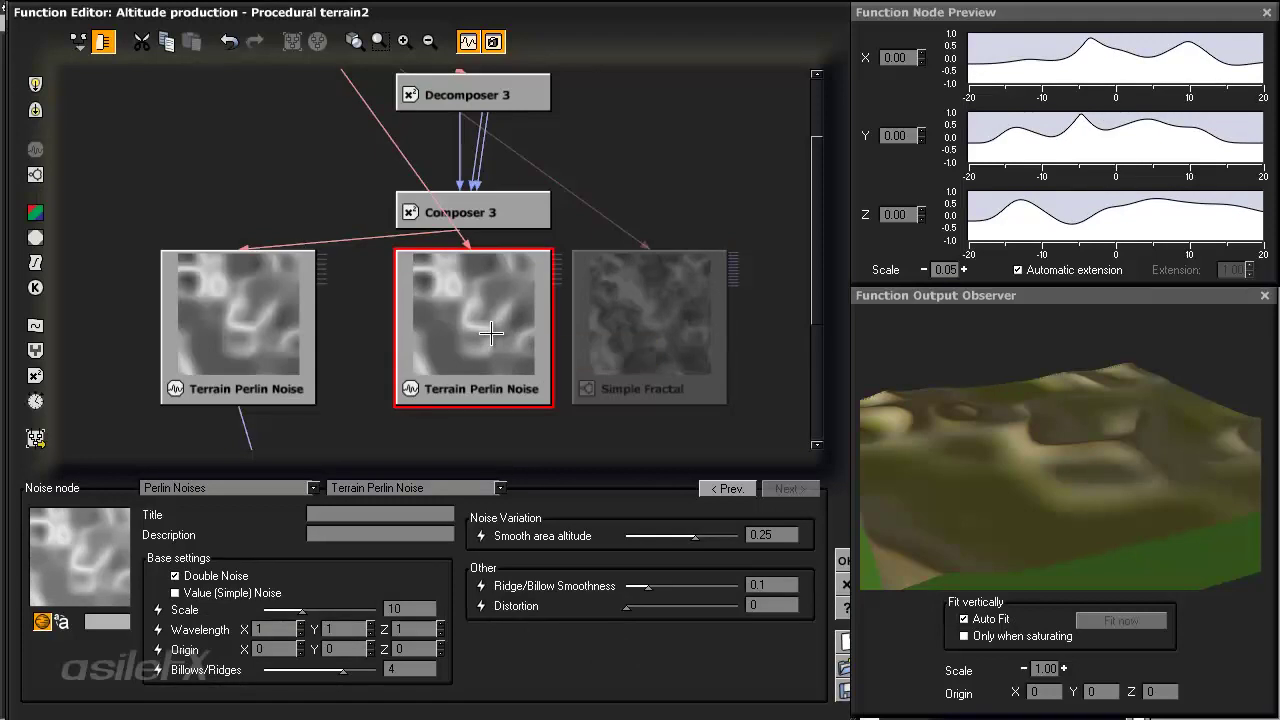
right_click_drag(503, 337, 432, 274)
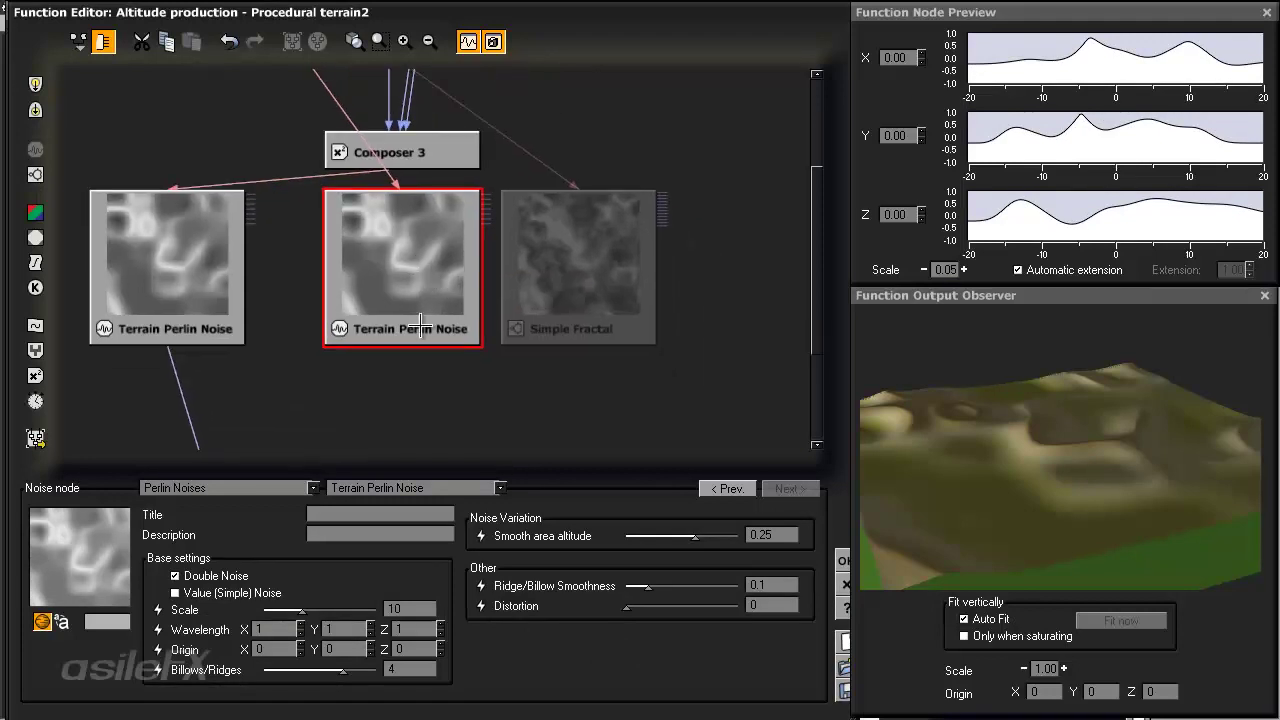
- Rewire the Altitude output to take the Simple Fractal instead of the Terrain Perlin Noise, and view the terrain preview from above
left_click(166, 352)
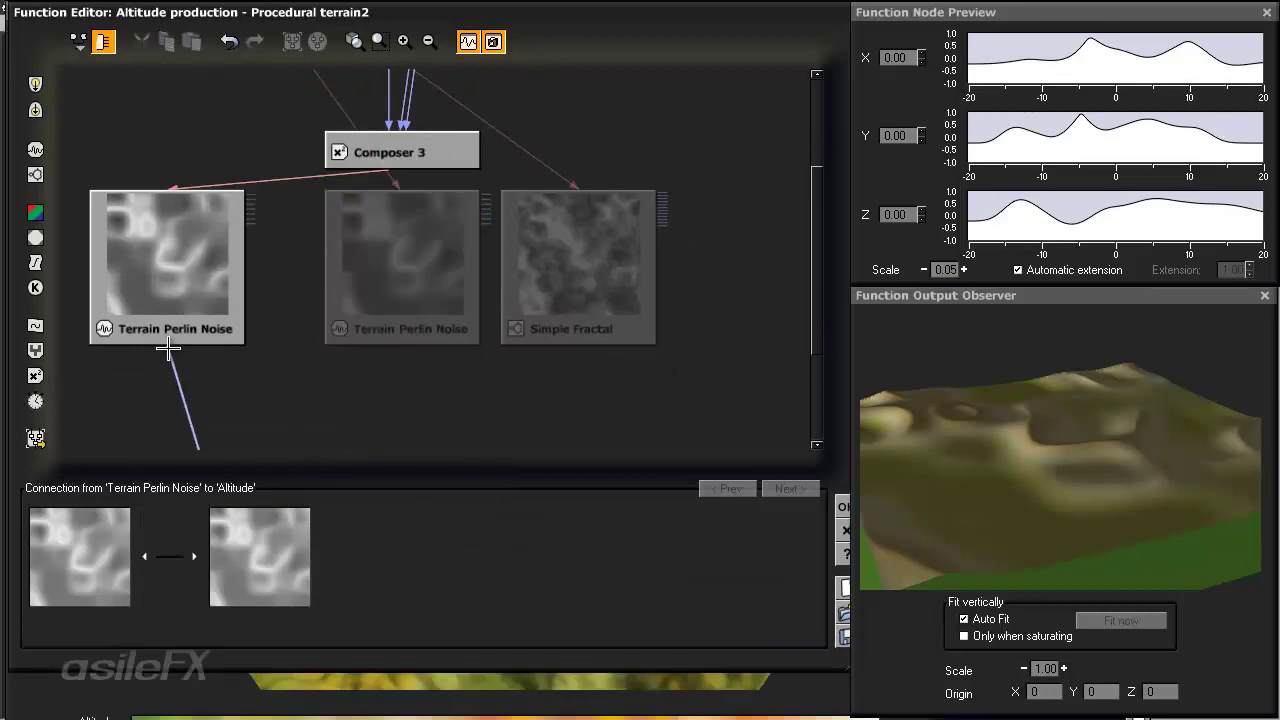
left_click_drag(167, 348, 590, 330)
left_click(617, 337)
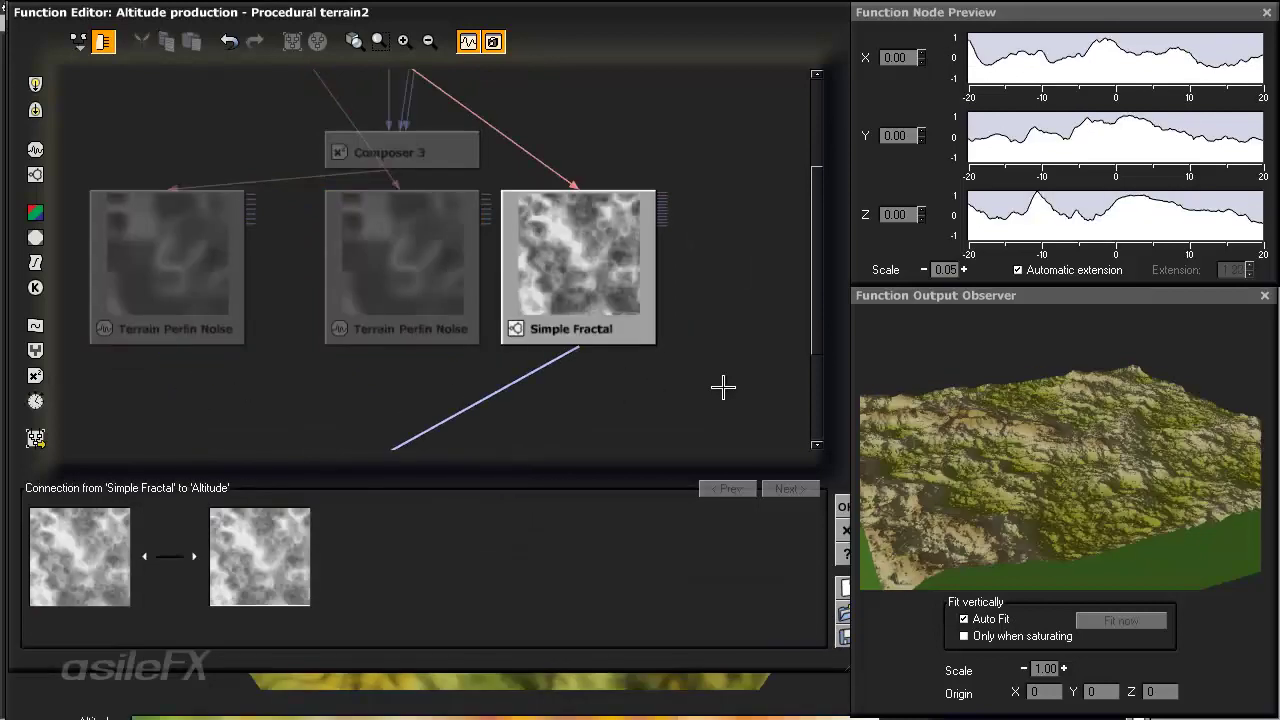
left_click_drag(1055, 418, 1072, 374)
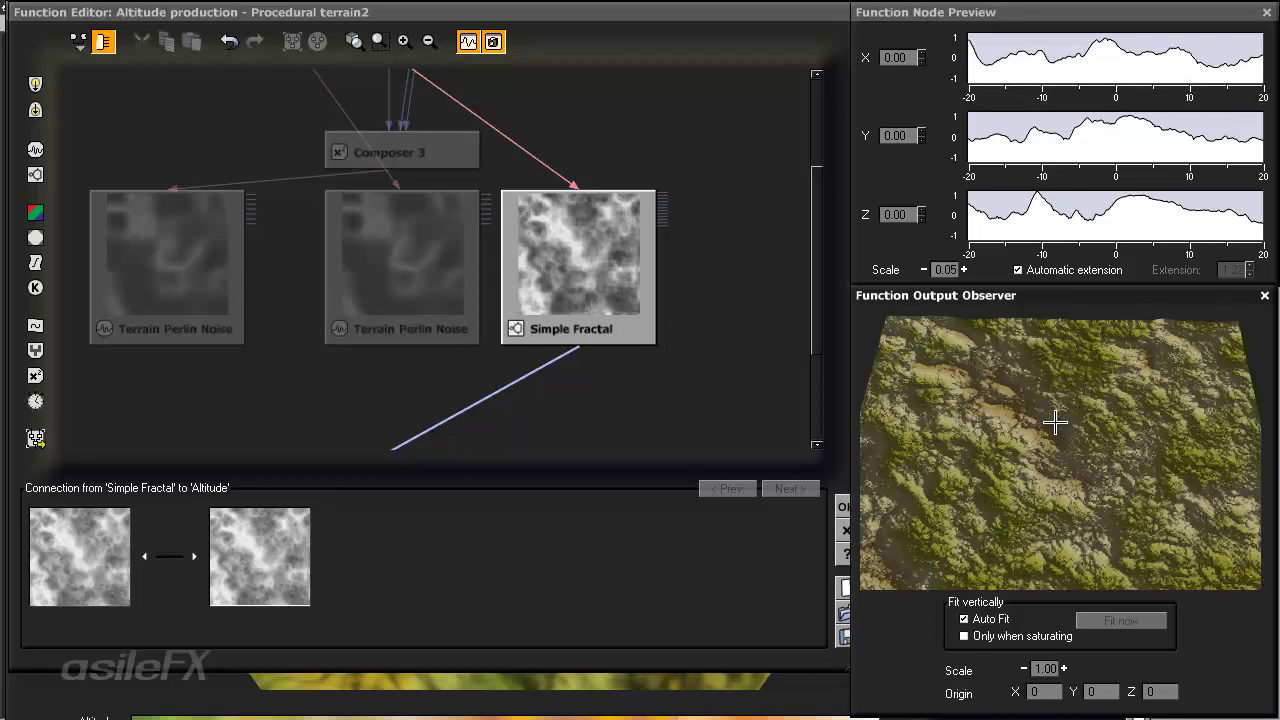
- Compare the Simple Fractal's settings with those of the neighbouring Terrain Perlin Noise node, and check the fractal's connection to Altitude
left_click(449, 271)
left_click(557, 260)
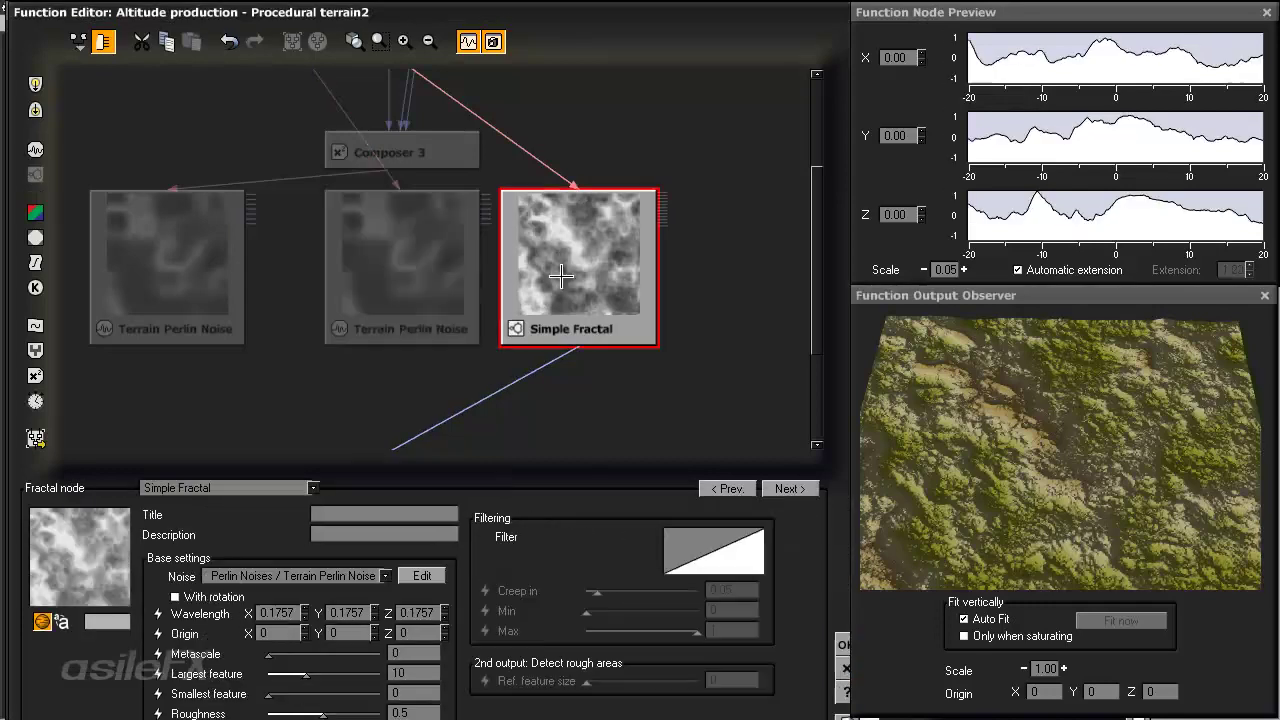
left_click_drag(573, 713, 584, 638)
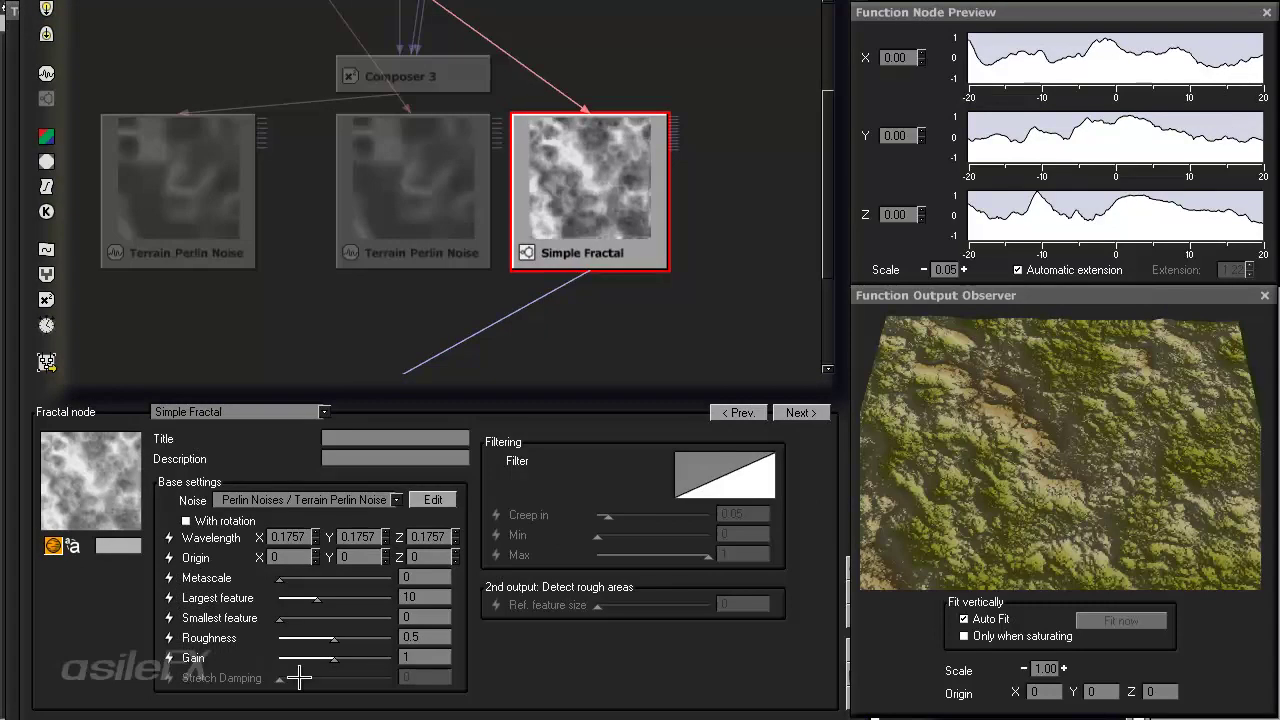
left_click(401, 159)
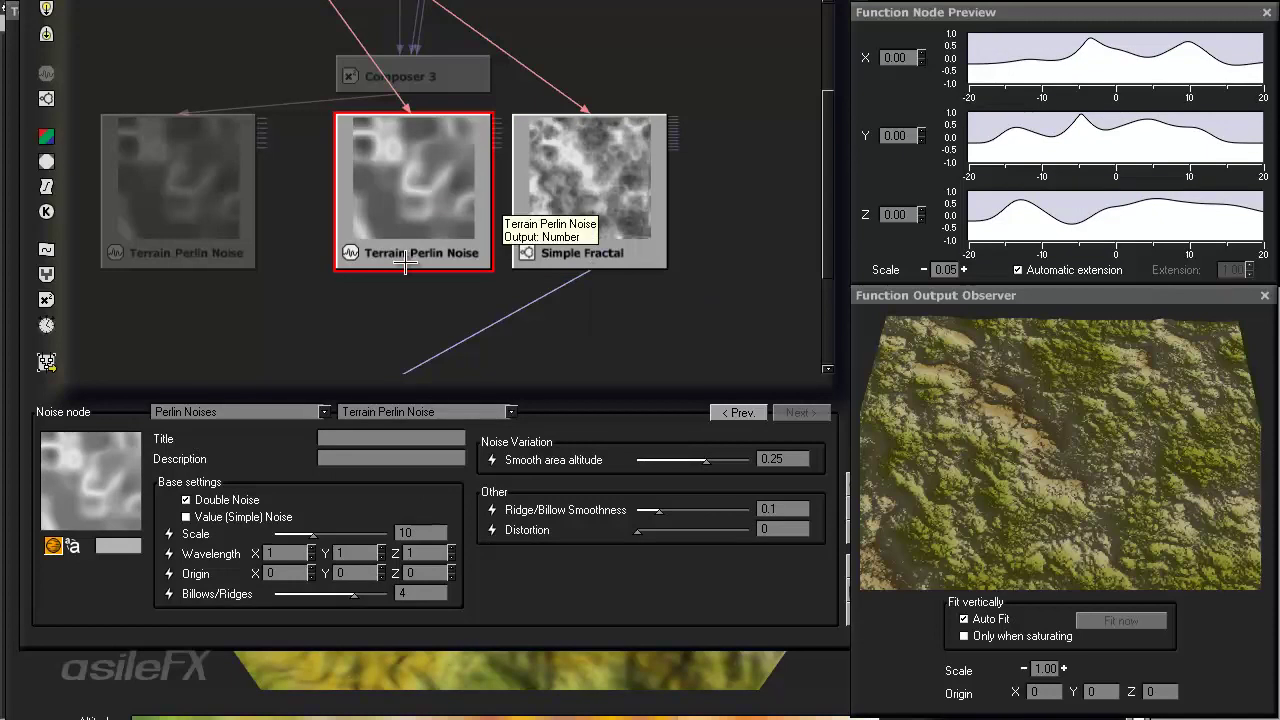
left_click(630, 206)
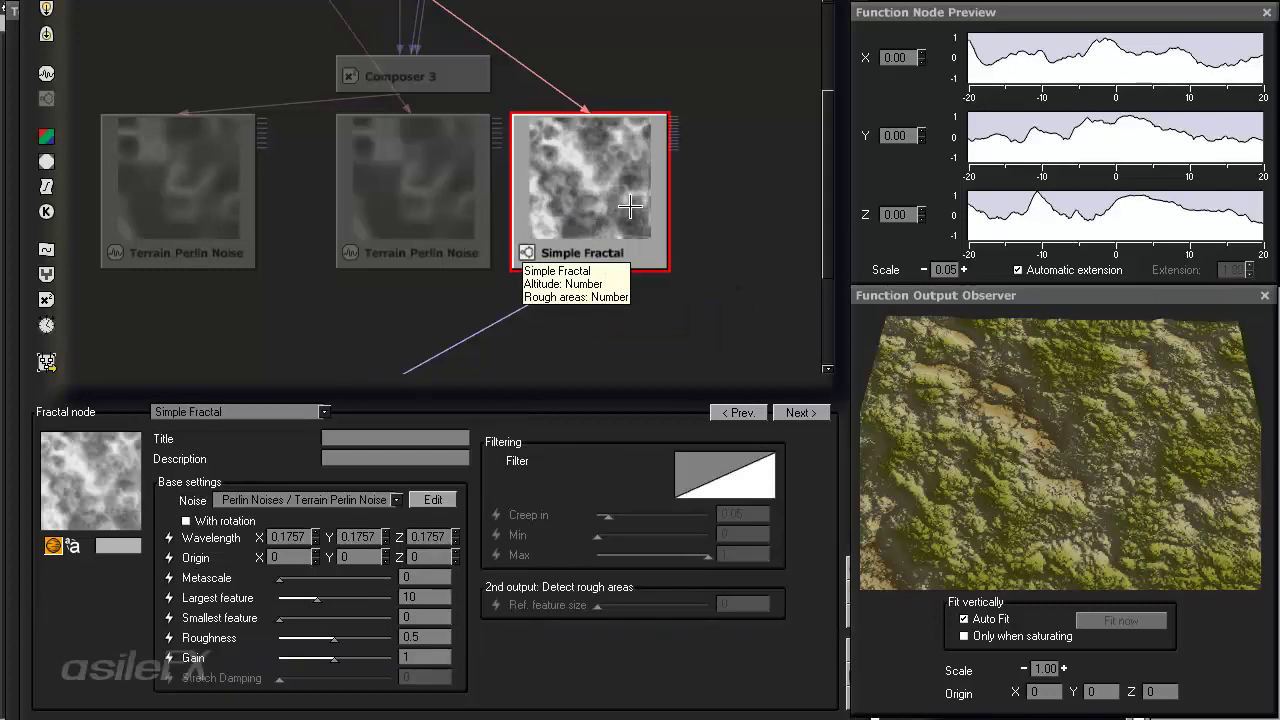
left_click(474, 334)
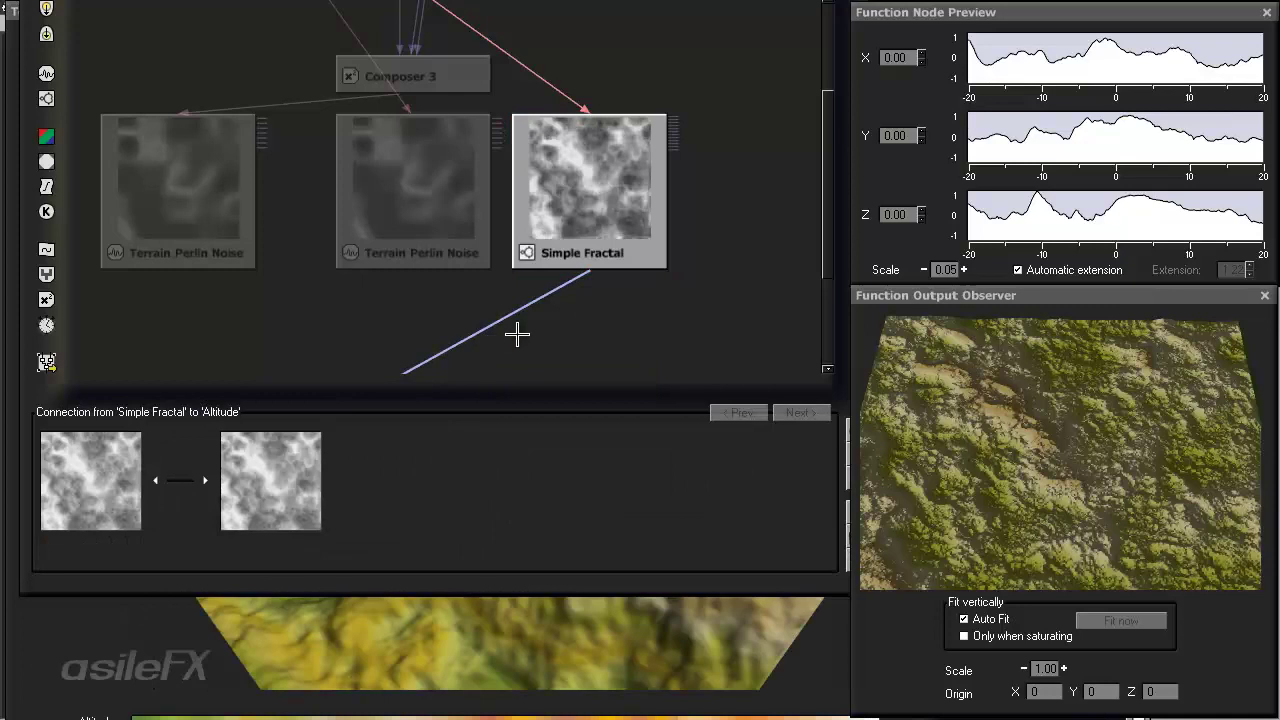
- Delete the Terrain Perlin Noise node farthest from the Simple Fractal, and compare the two remaining texture nodes
left_click(215, 190)
key("Delete")
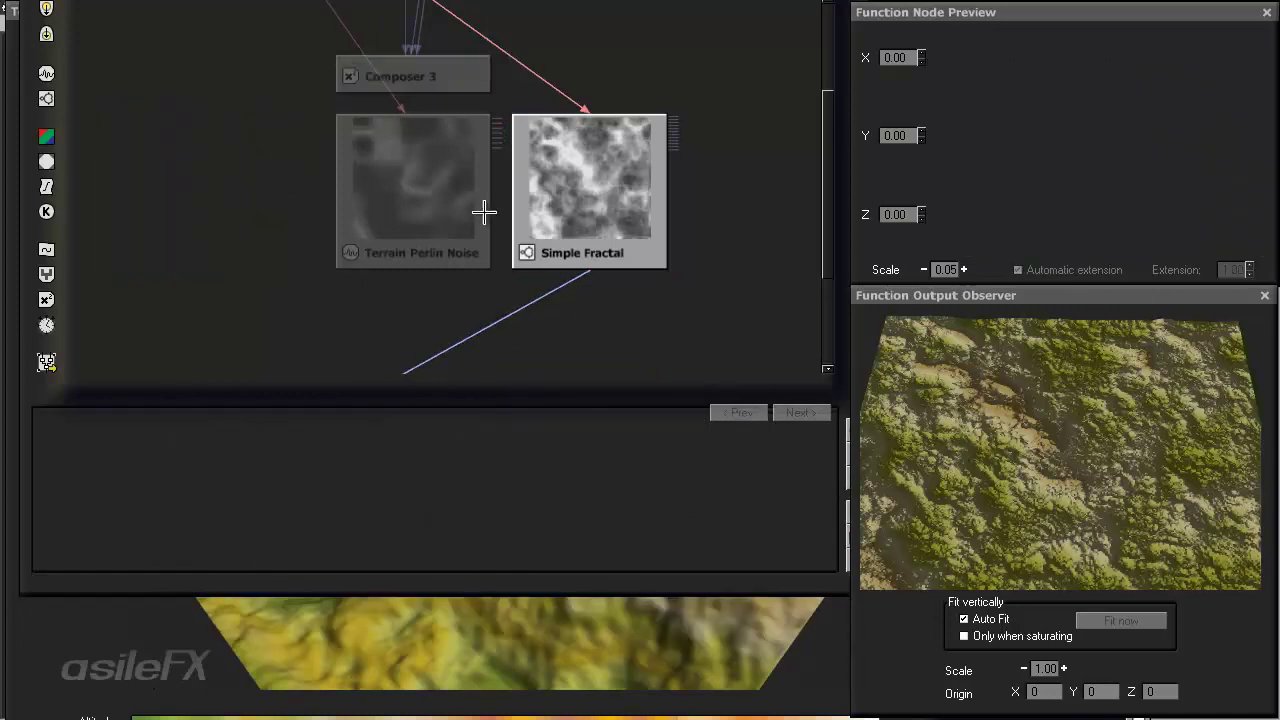
left_click(460, 247)
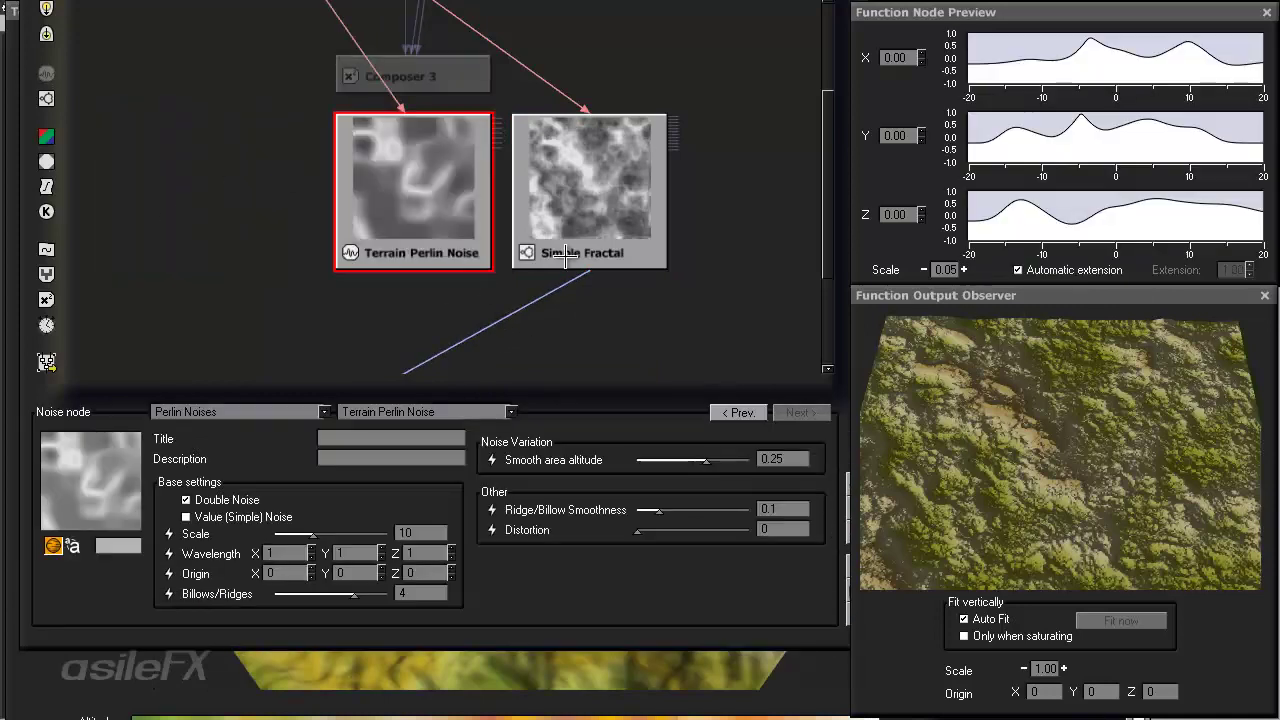
left_click(638, 234)
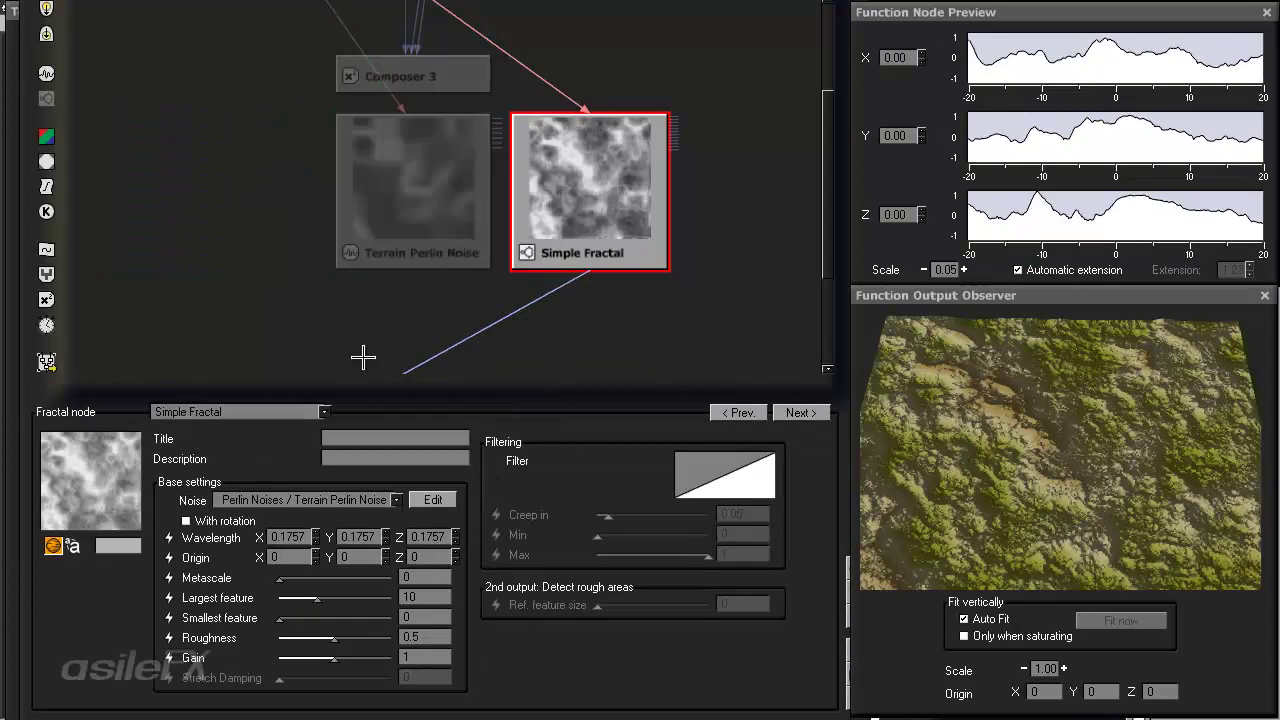
- Insert a Blender combiner on the connection between the Simple Fractal and Altitude, and place it farther below the fractal
left_click(460, 343)
left_click(44, 273)
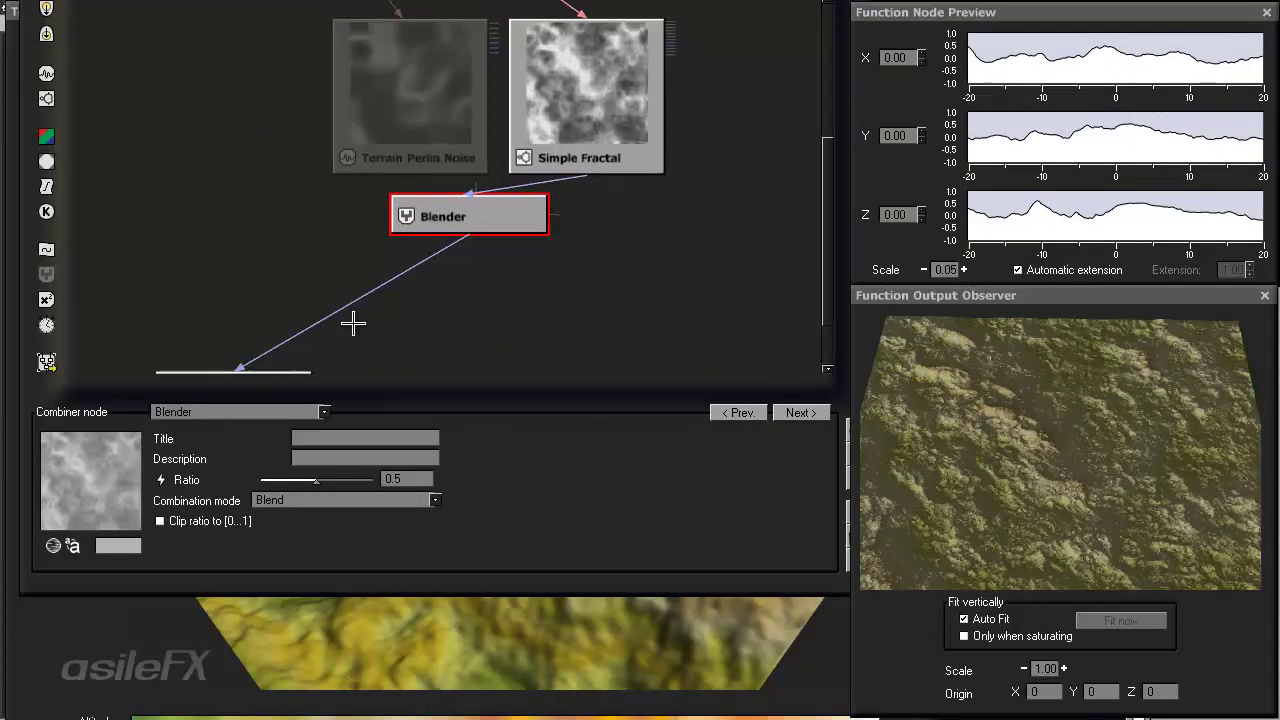
left_click_drag(514, 212, 522, 269)
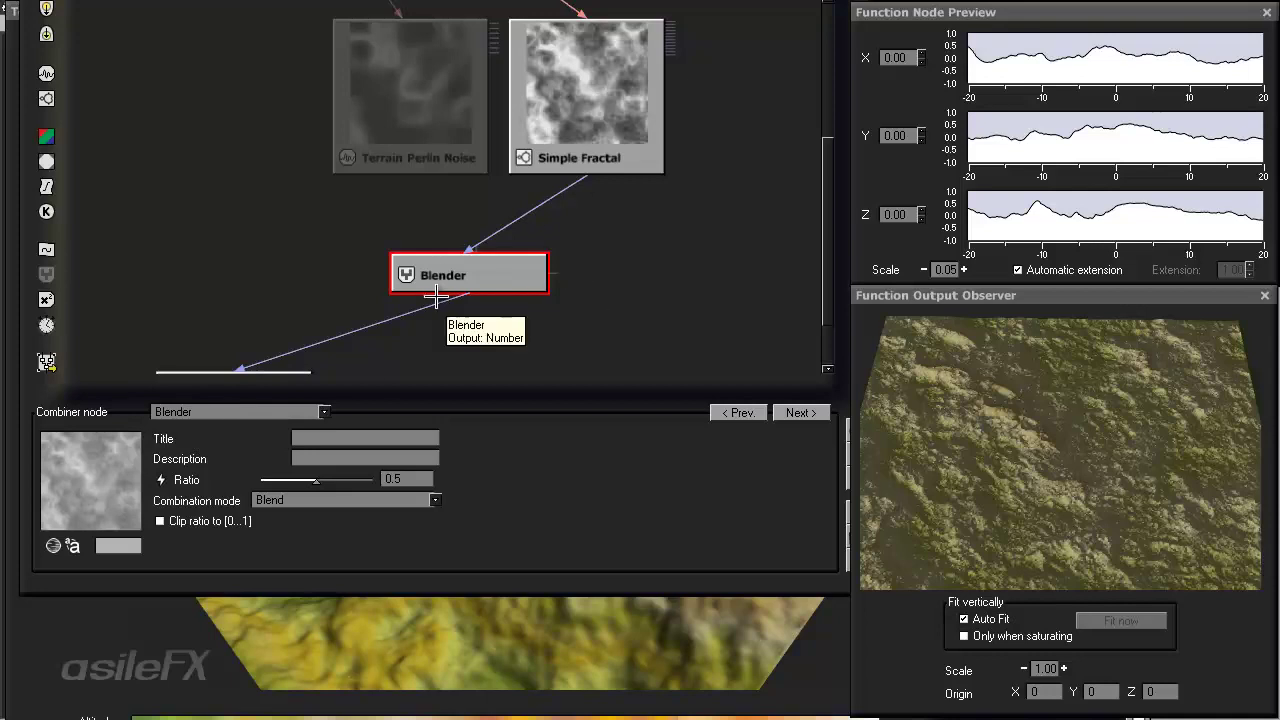
scroll(600, 120, "up", 2)
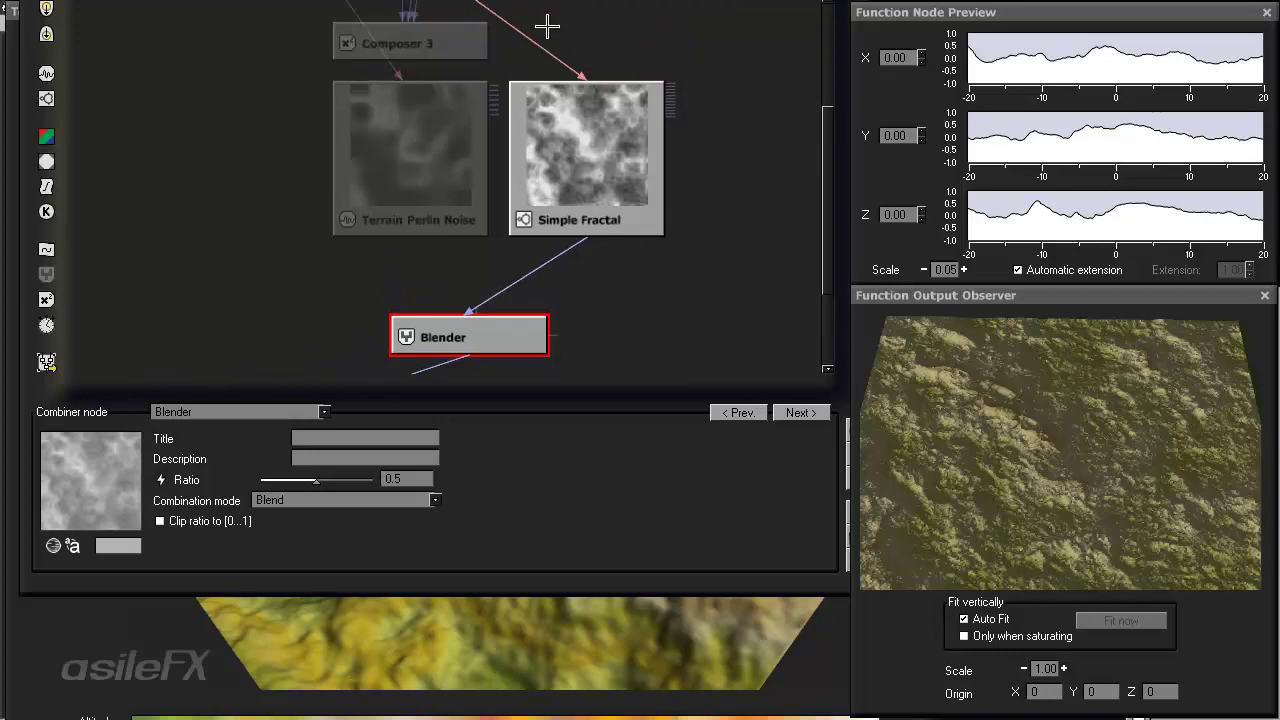
- Reconnect the Blender so its first input takes Terrain Perlin Noise and its second takes the Simple Fractal's Altitude output
mouse_move(549, 289)
middle_mouse_down()
mouse_move(537, 246)
mouse_move(538, 269)
middle_mouse_up()
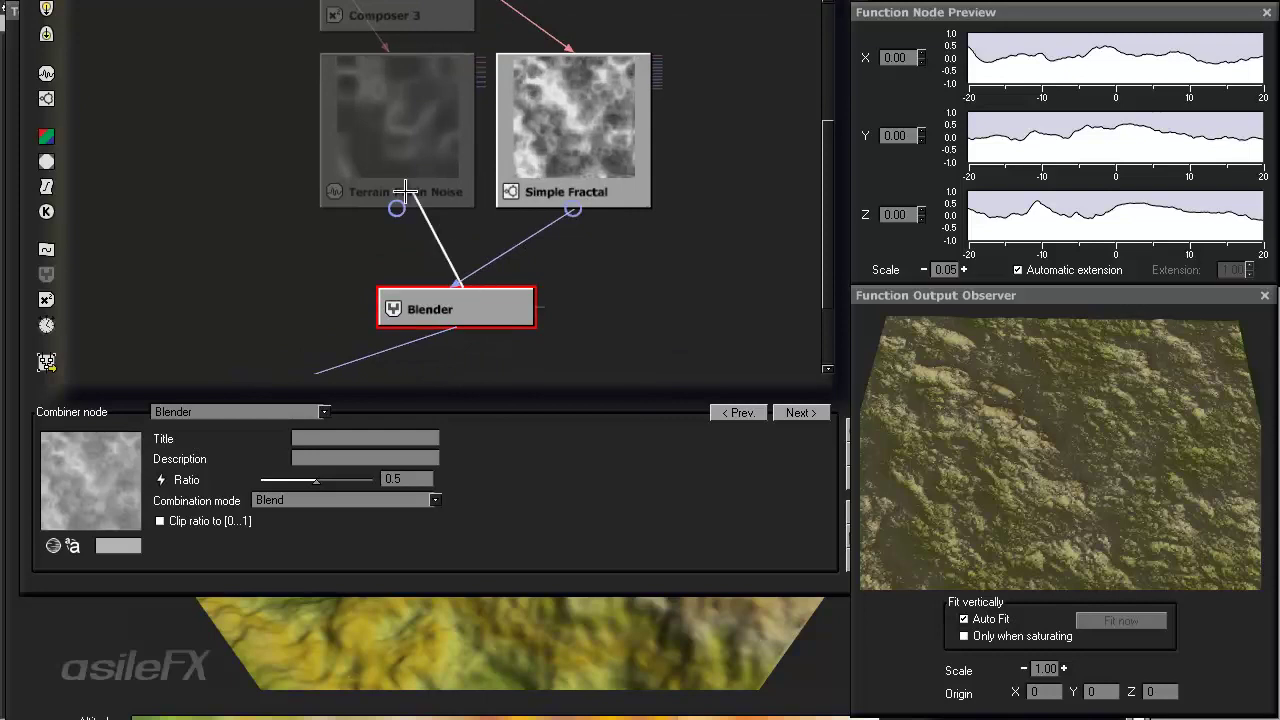
left_click(518, 240)
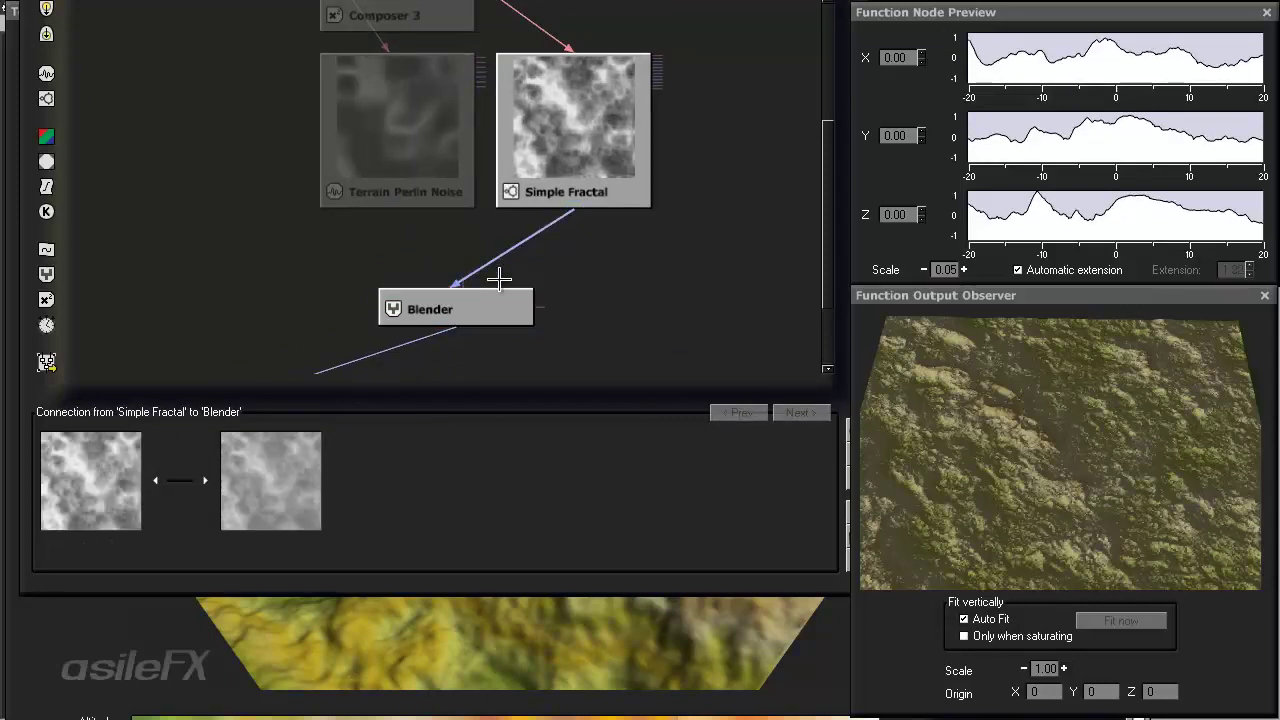
key("Delete")
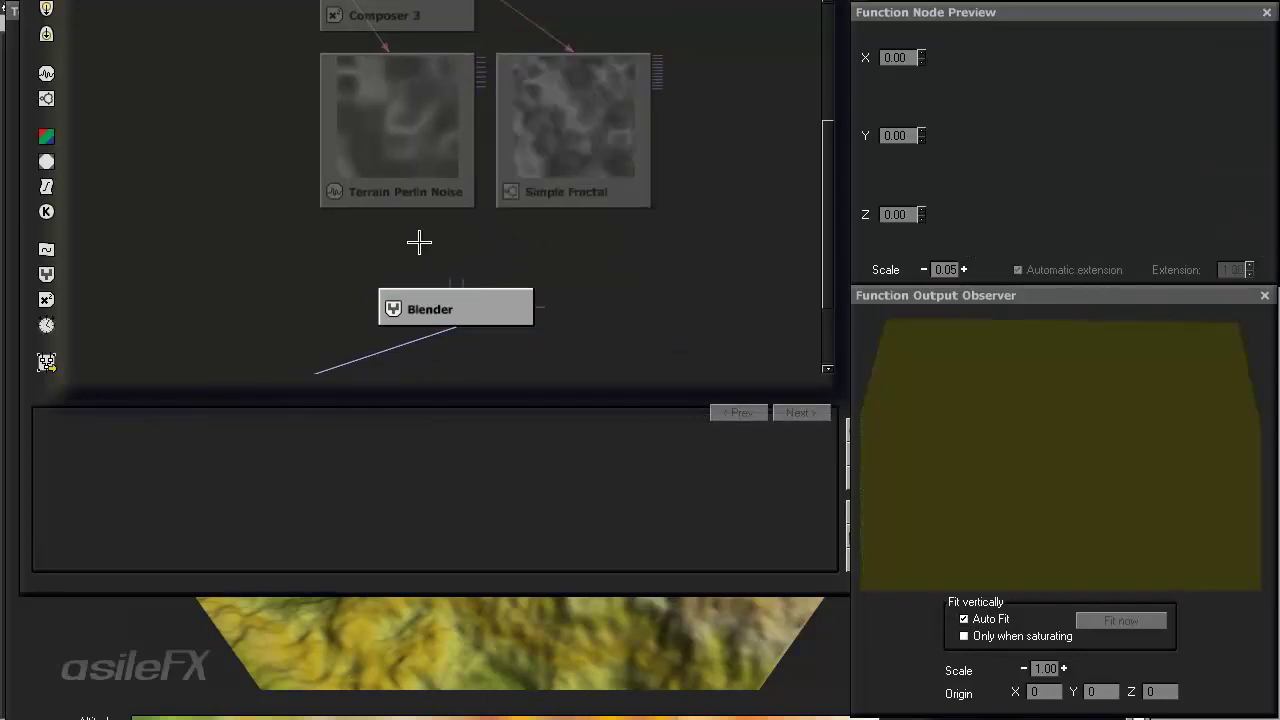
left_click(468, 291)
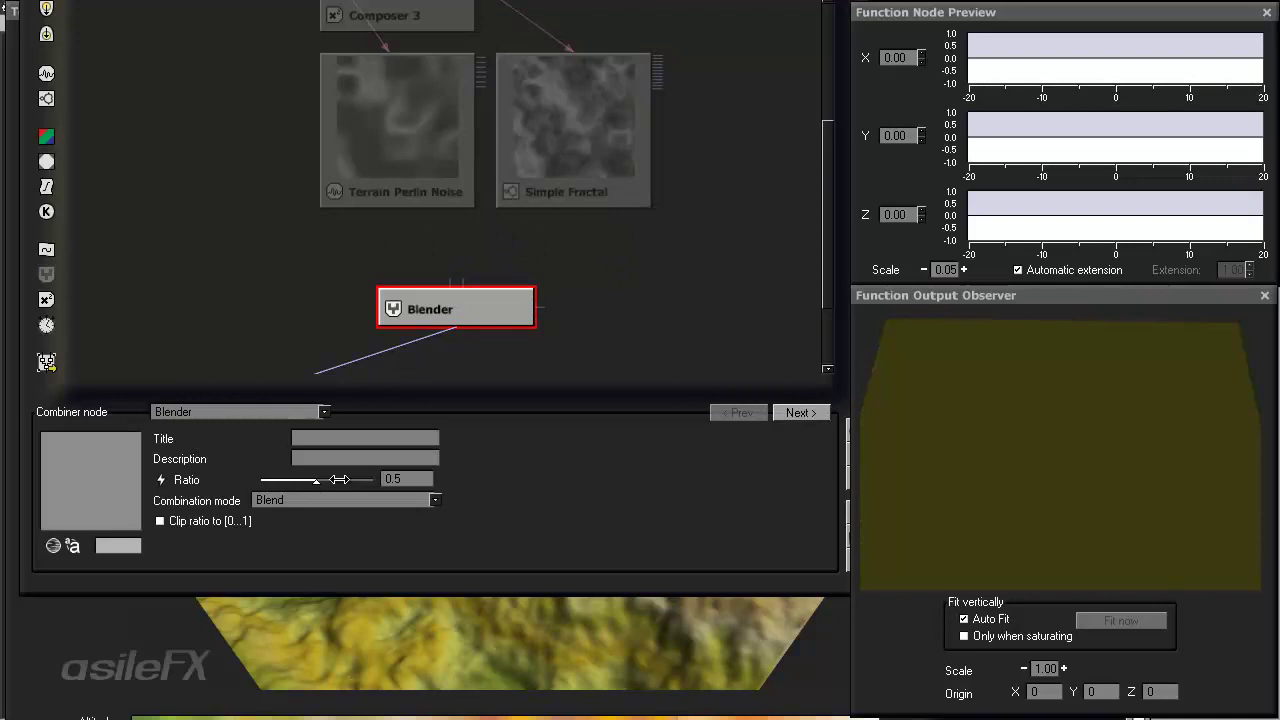
left_click_drag(456, 284, 400, 185)
left_click_drag(466, 280, 584, 193)
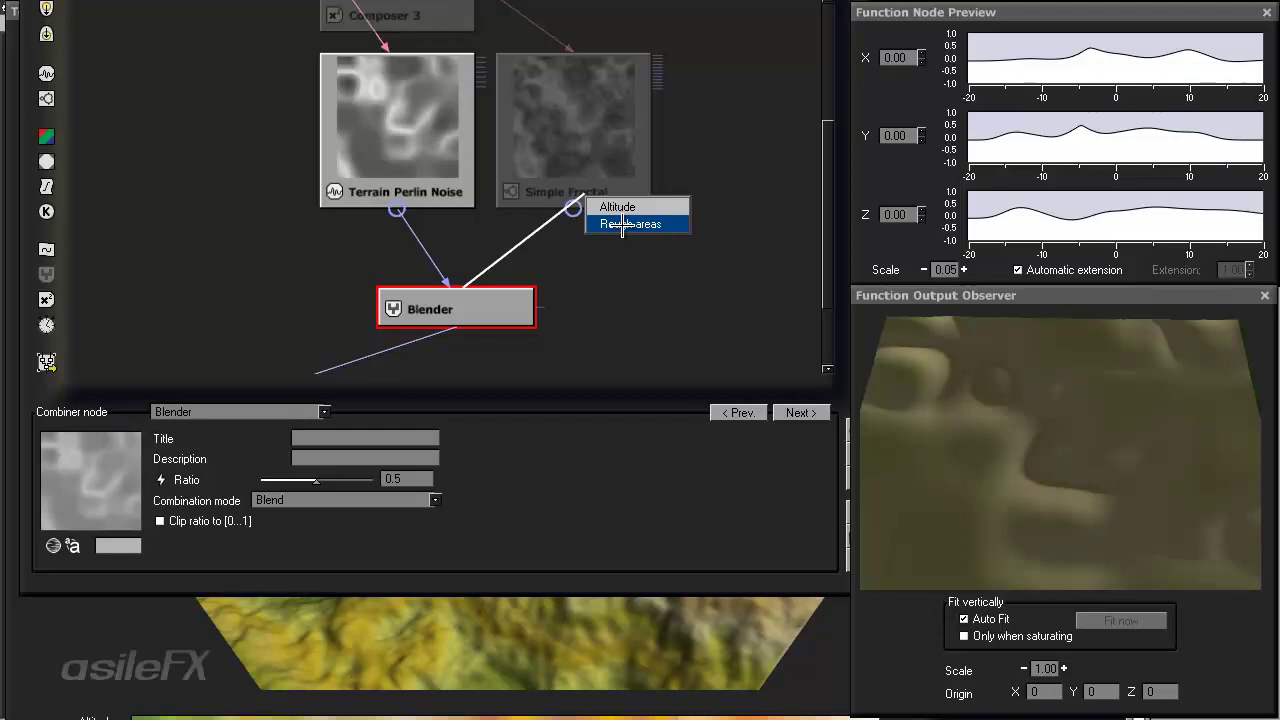
left_click(620, 207)
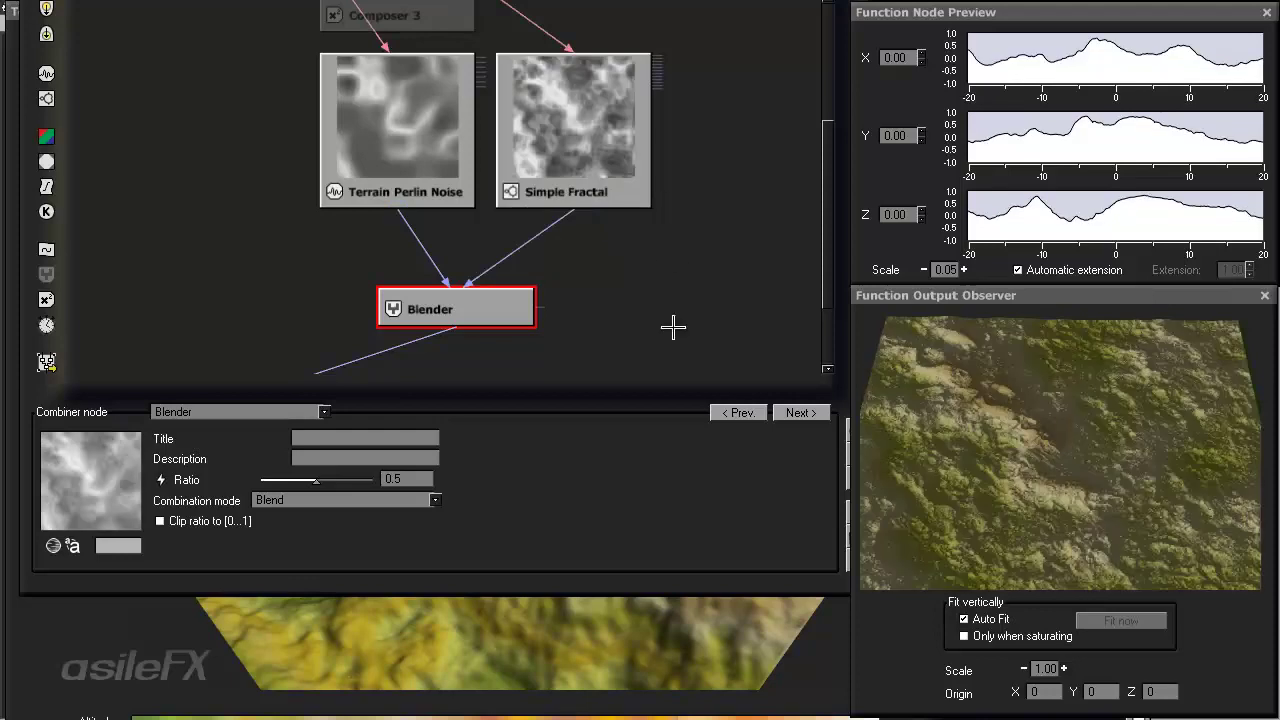
- Try the Blender's ratio at 1 and at 0, and check both of its input connections
left_click_drag(316, 480, 372, 481)
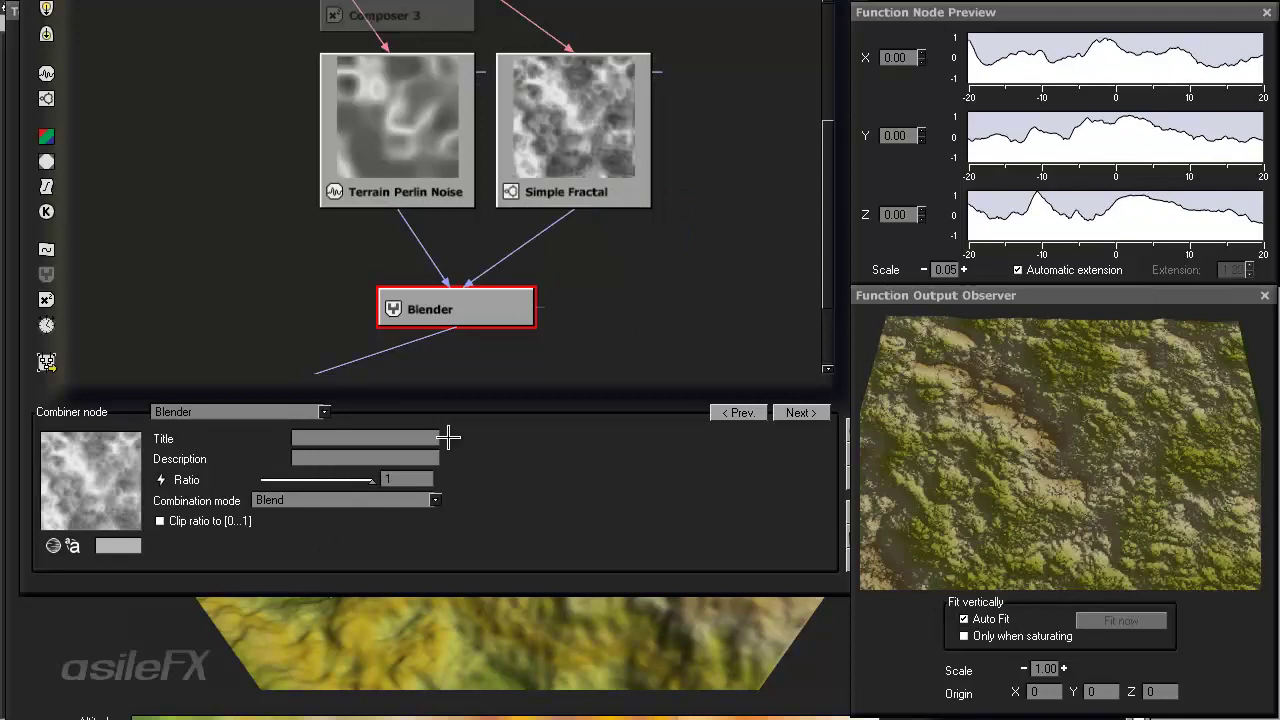
left_click(367, 480)
left_click_drag(308, 459, 262, 480)
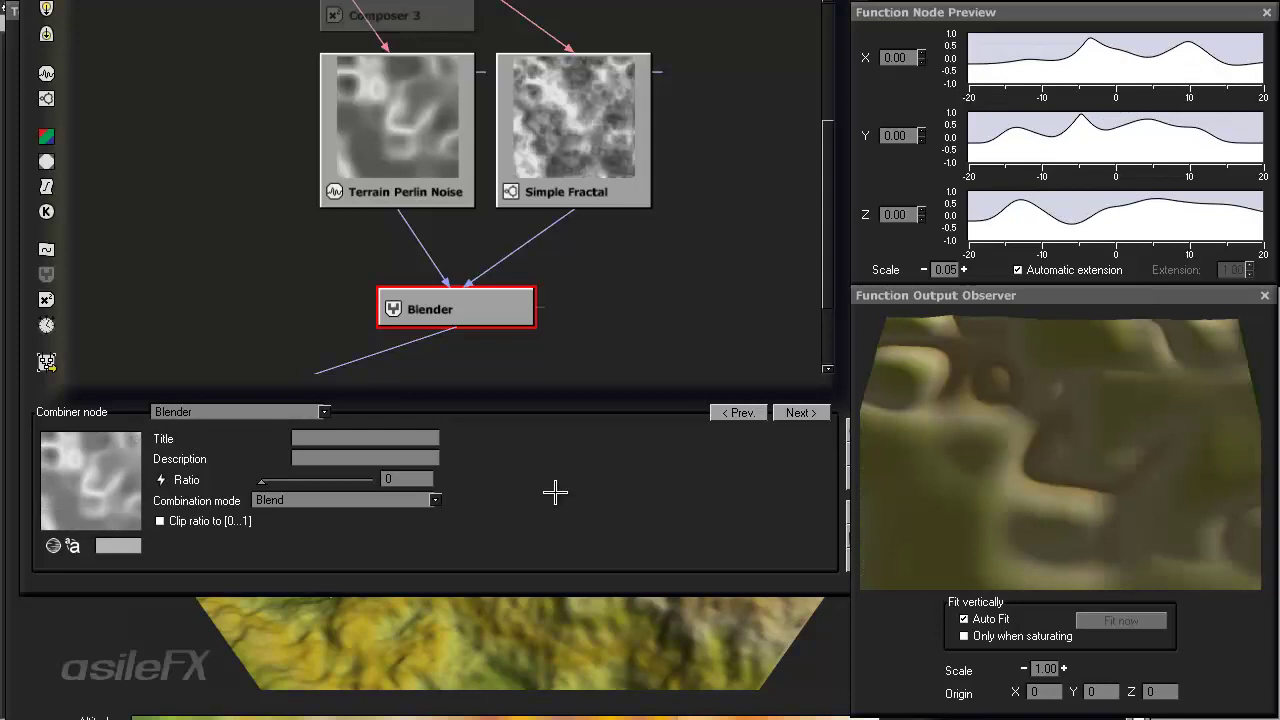
left_click(427, 251)
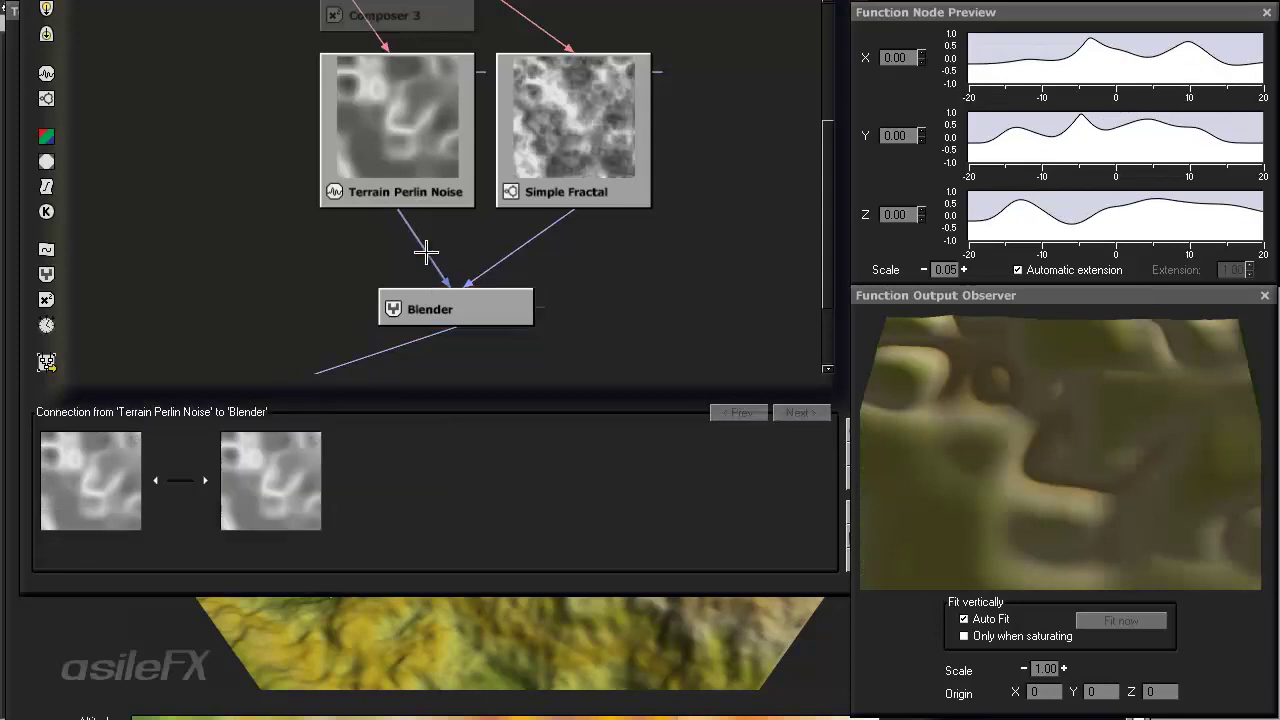
left_click(523, 245)
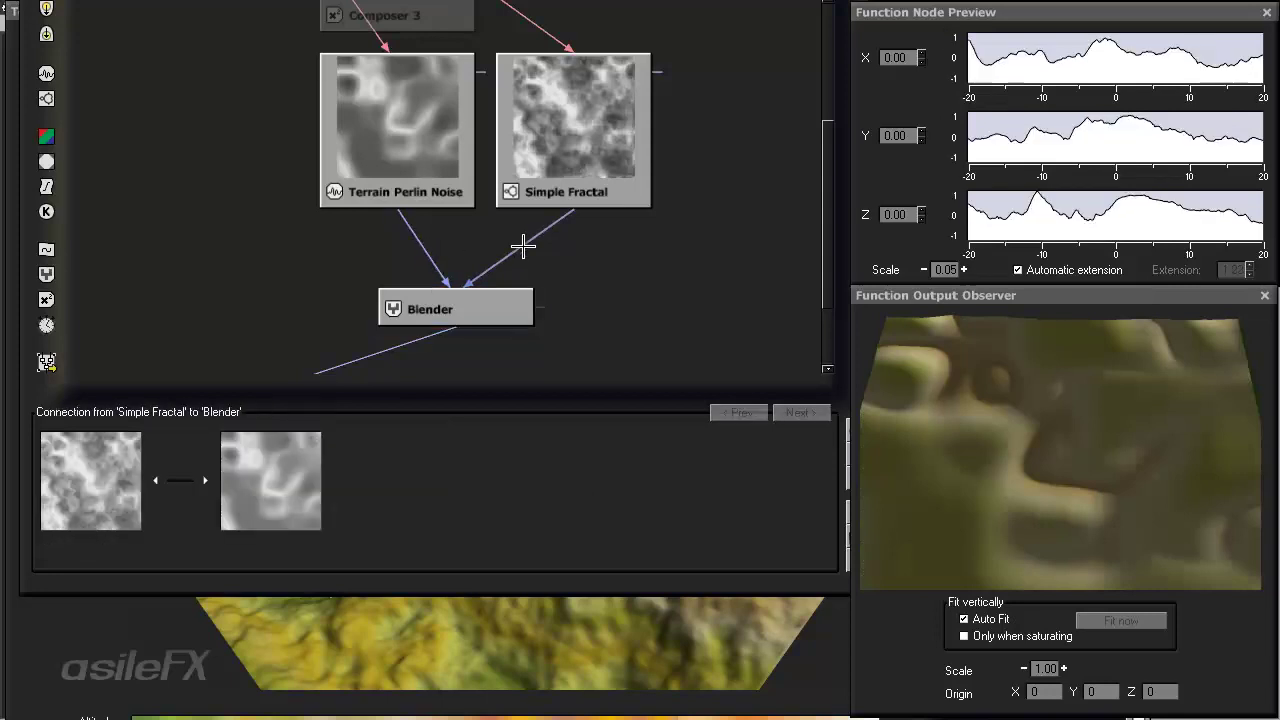
left_click(495, 303)
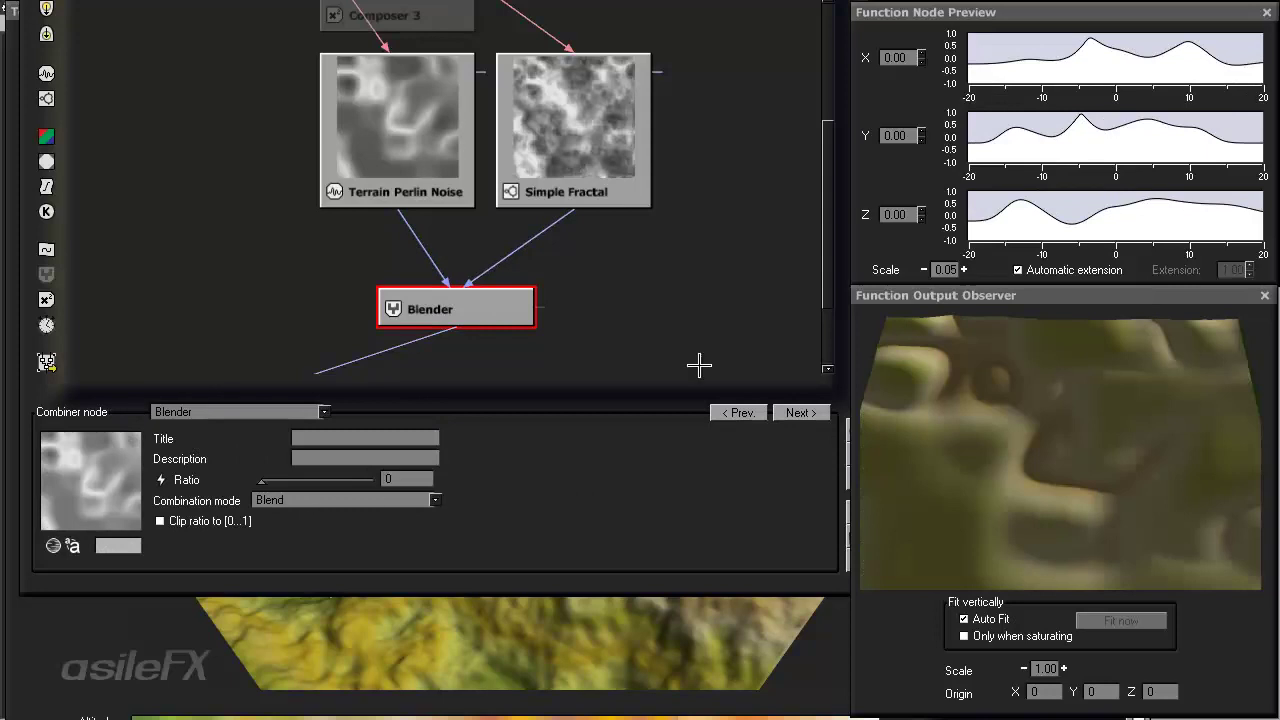
- Add another Simple Fractal beside the existing one and set its base noise to Drought from the Cellular Patterns
left_click_drag(543, 306, 659, 258)
right_click_drag(567, 271, 529, 283)
left_click(524, 190)
left_click(716, 154)
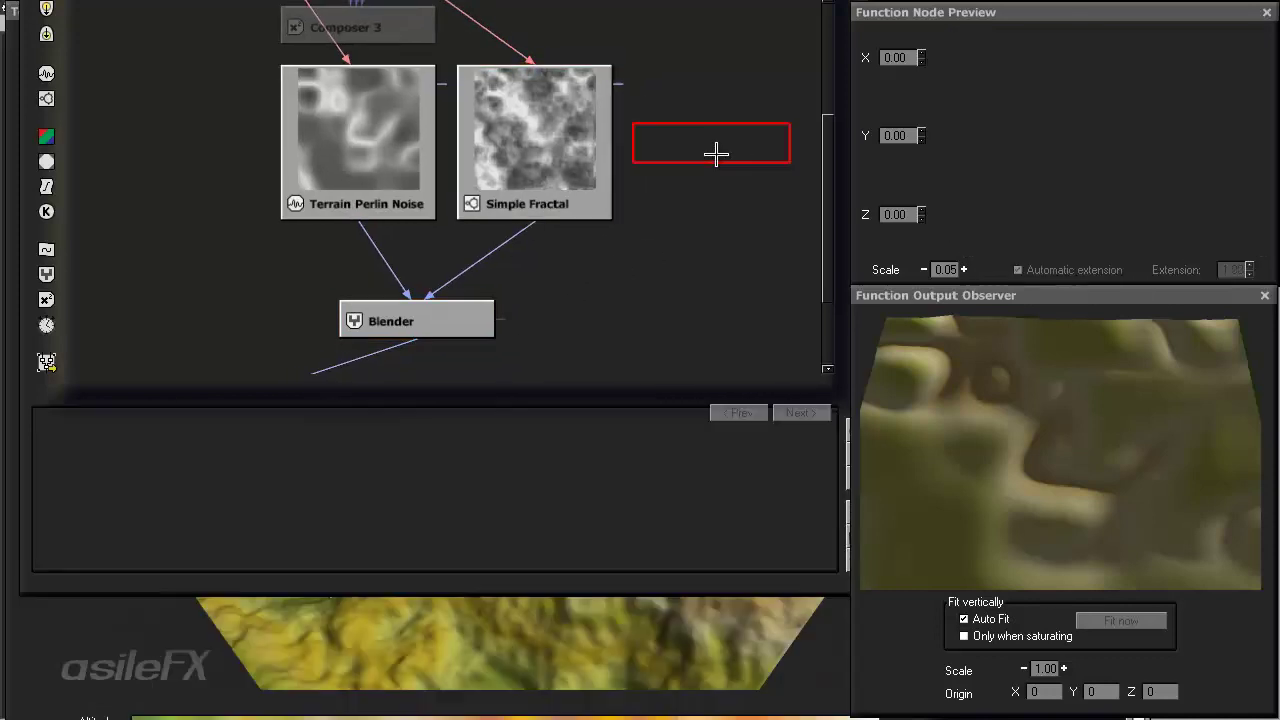
left_click(46, 98)
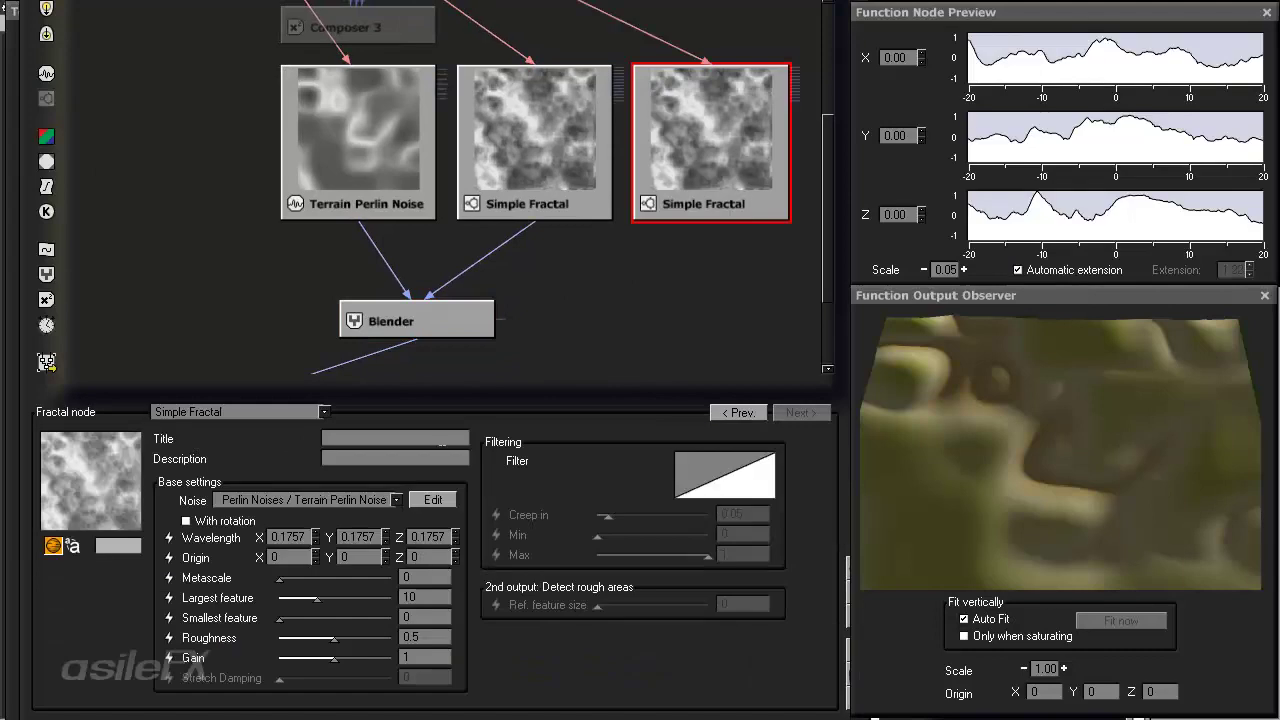
left_click(230, 500)
mouse_move(285, 519)
left_click(375, 570)
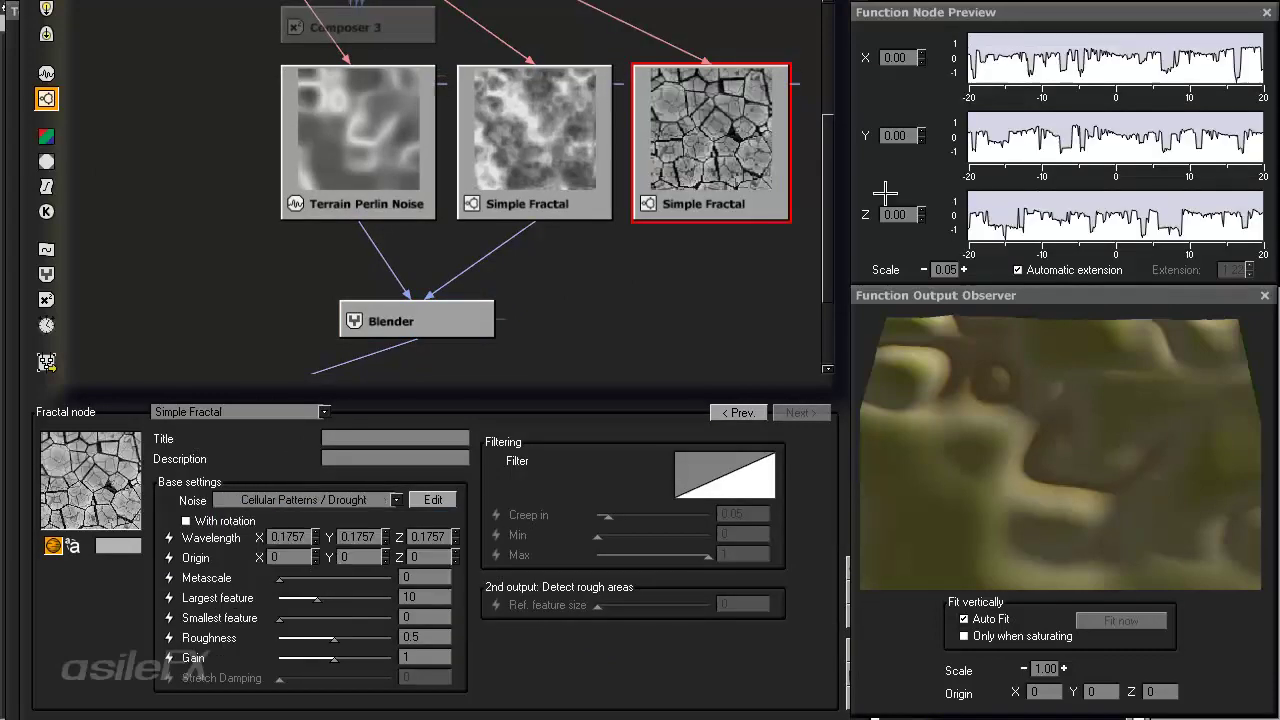
- Connect the Drought-based Simple Fractal to the Blender's ratio input, and turn the terrain preview to another angle
left_click_drag(524, 318, 732, 210)
left_click(752, 217)
left_click_drag(1128, 460, 1091, 461)
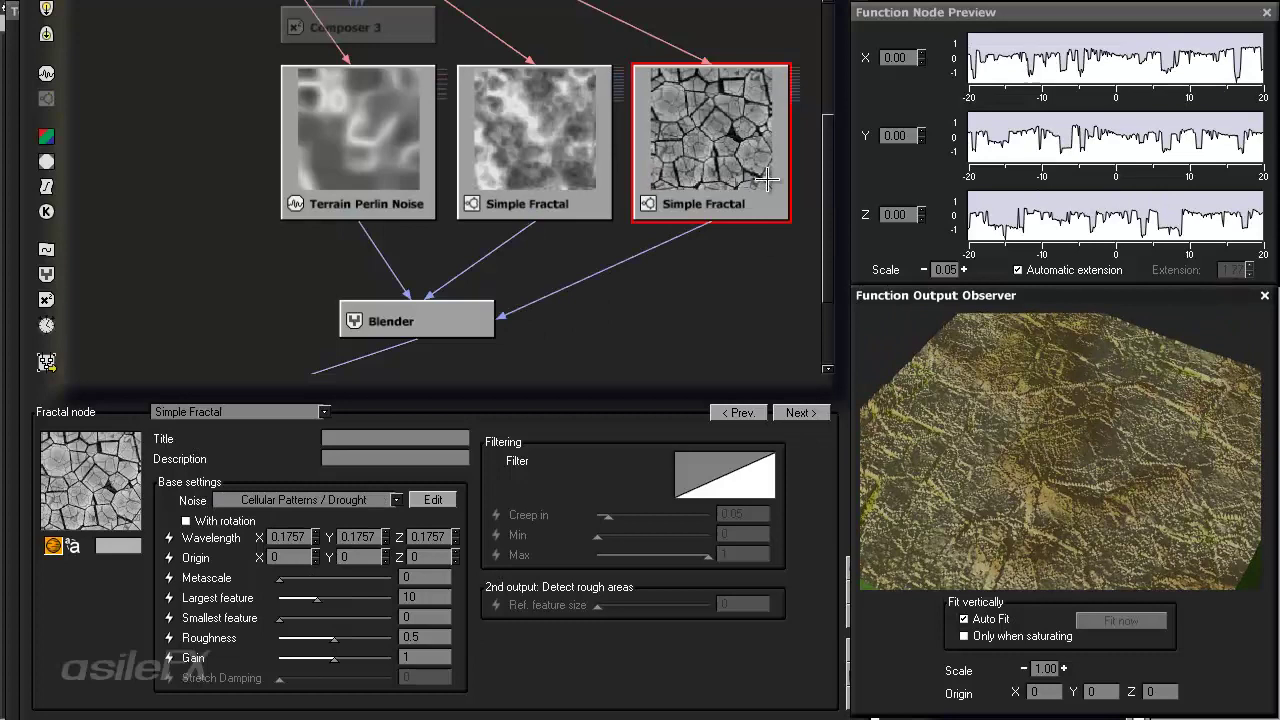
- Examine the Blender's ratio connection, its other fractal input and its option to clip the ratio to [0...1]
left_click(606, 269)
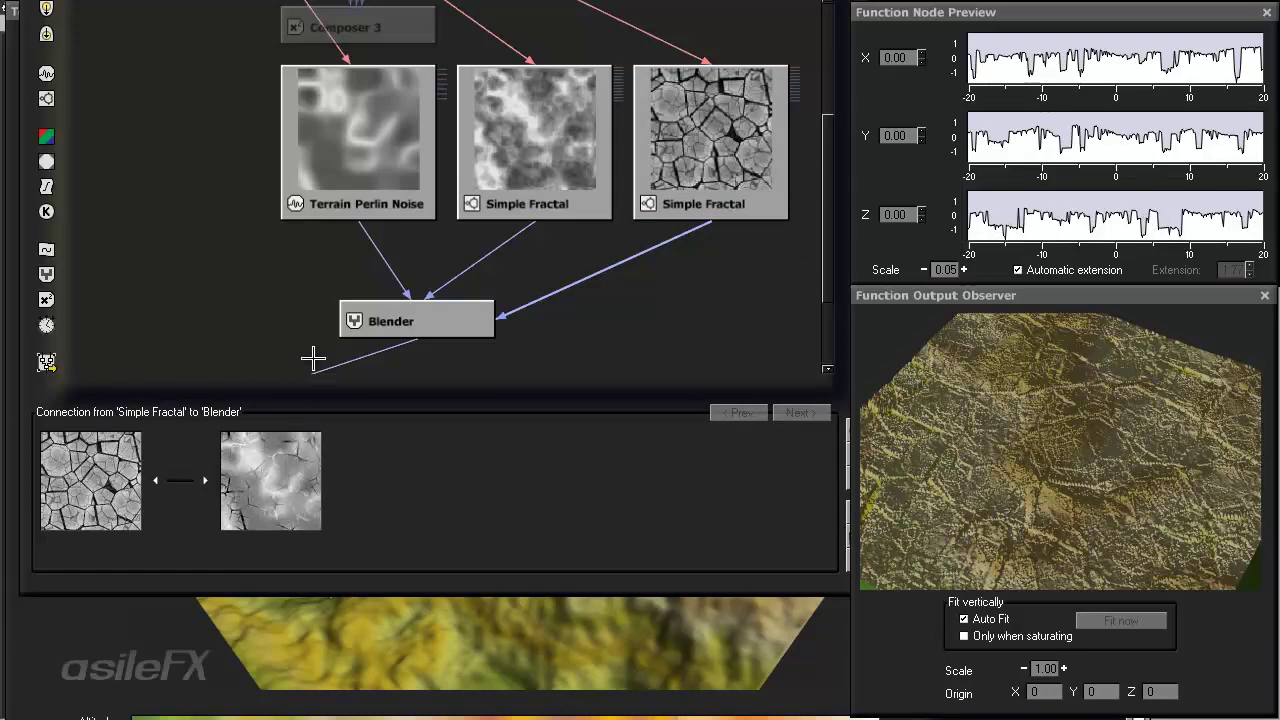
left_click(373, 333)
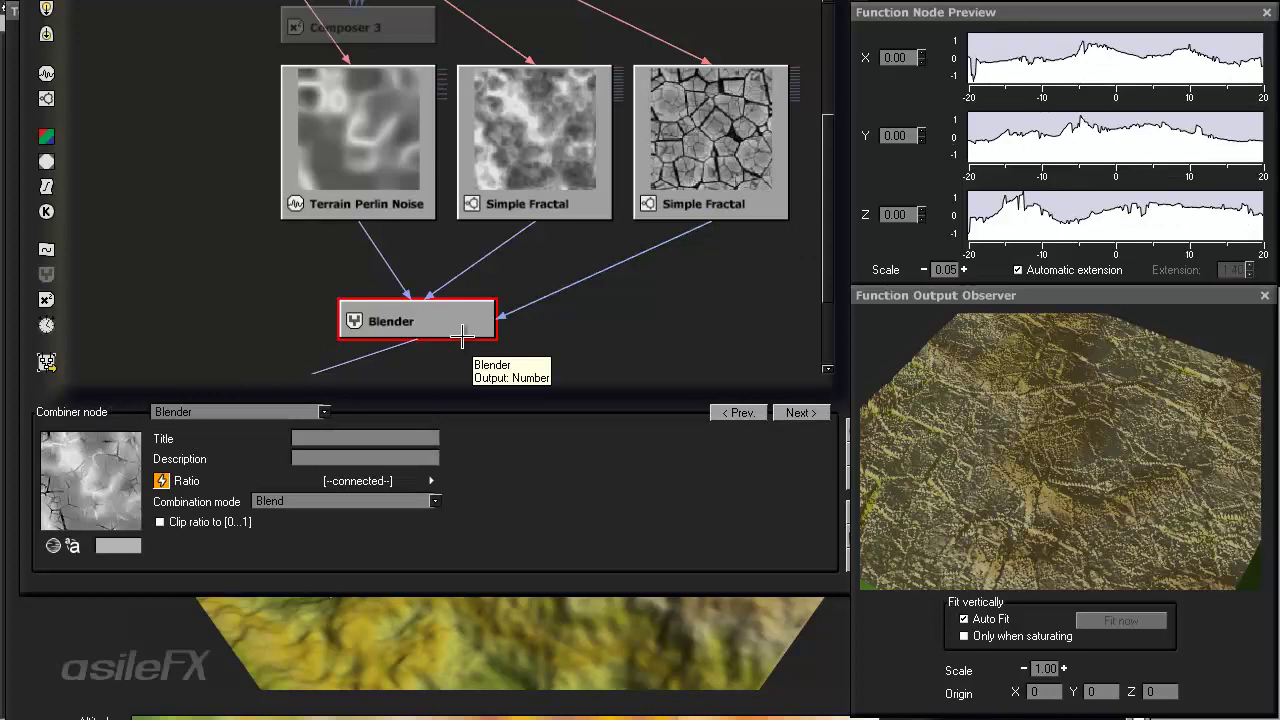
left_click(528, 199)
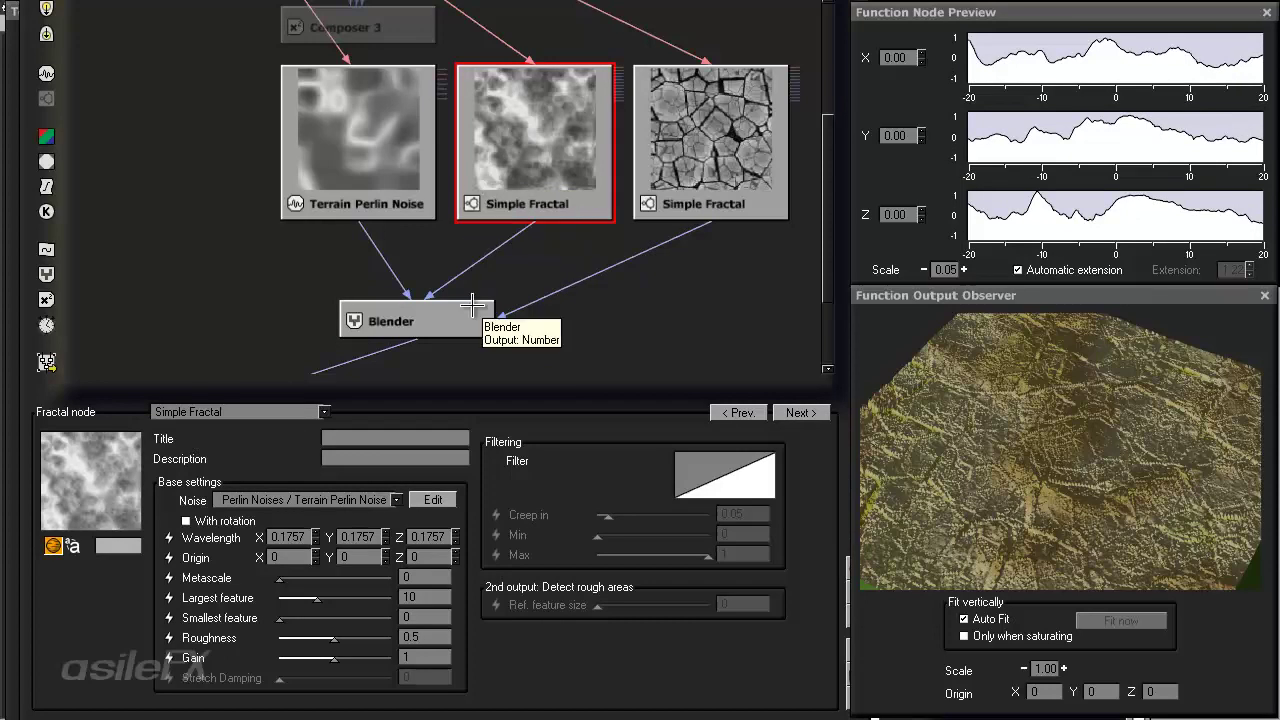
left_click(468, 318)
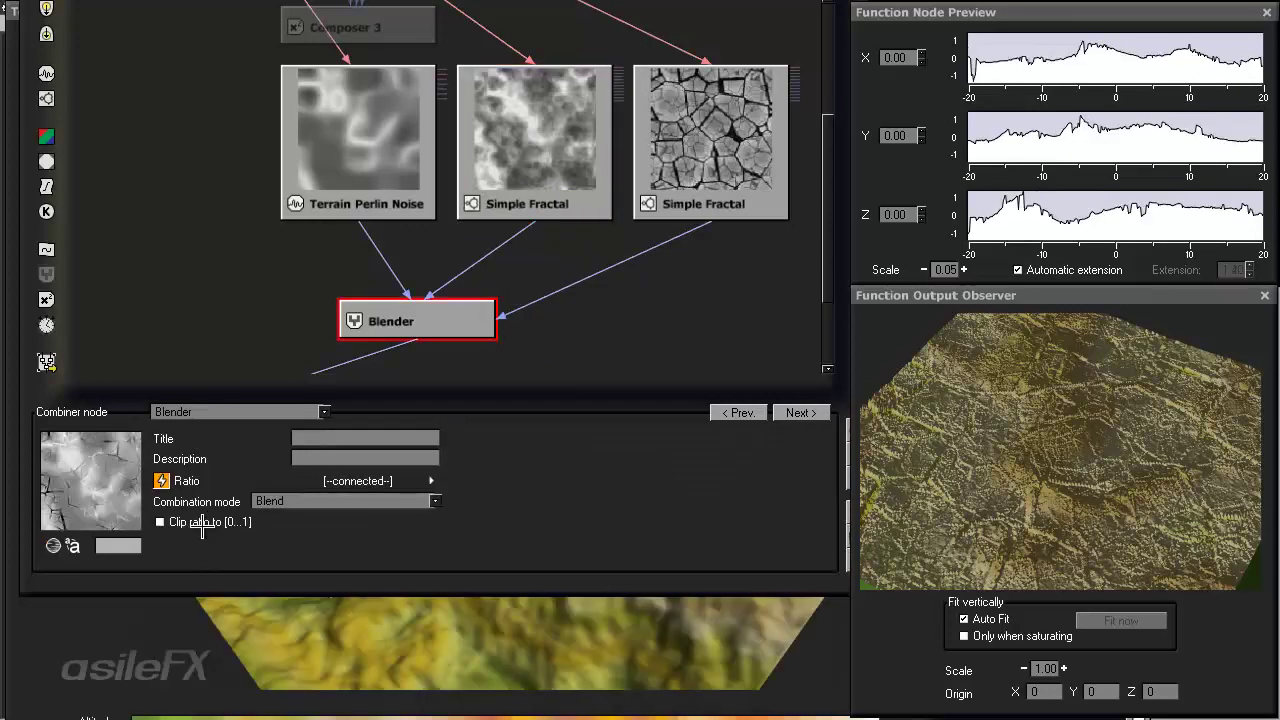
left_click(235, 521)
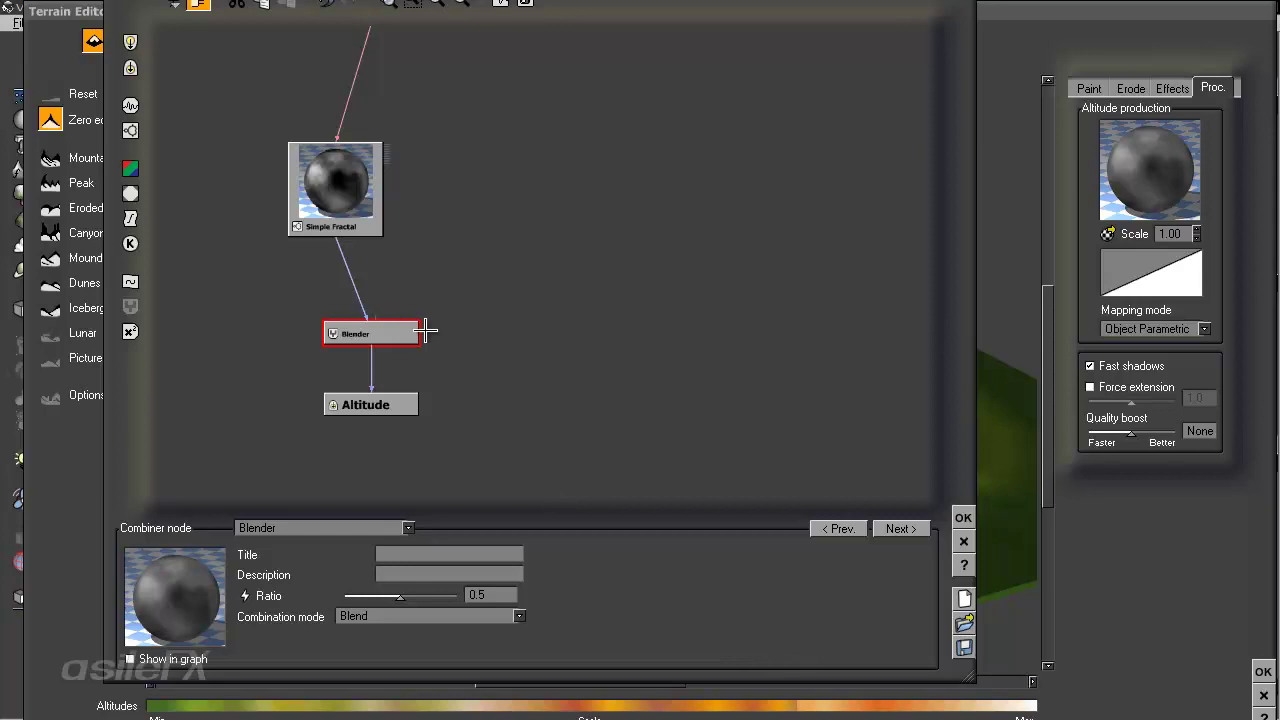
- Accept the altitude function containing the Simple Fractal and Blender, and return to the Terrain Editor
left_click_drag(427, 333, 475, 314)
left_click(967, 546)
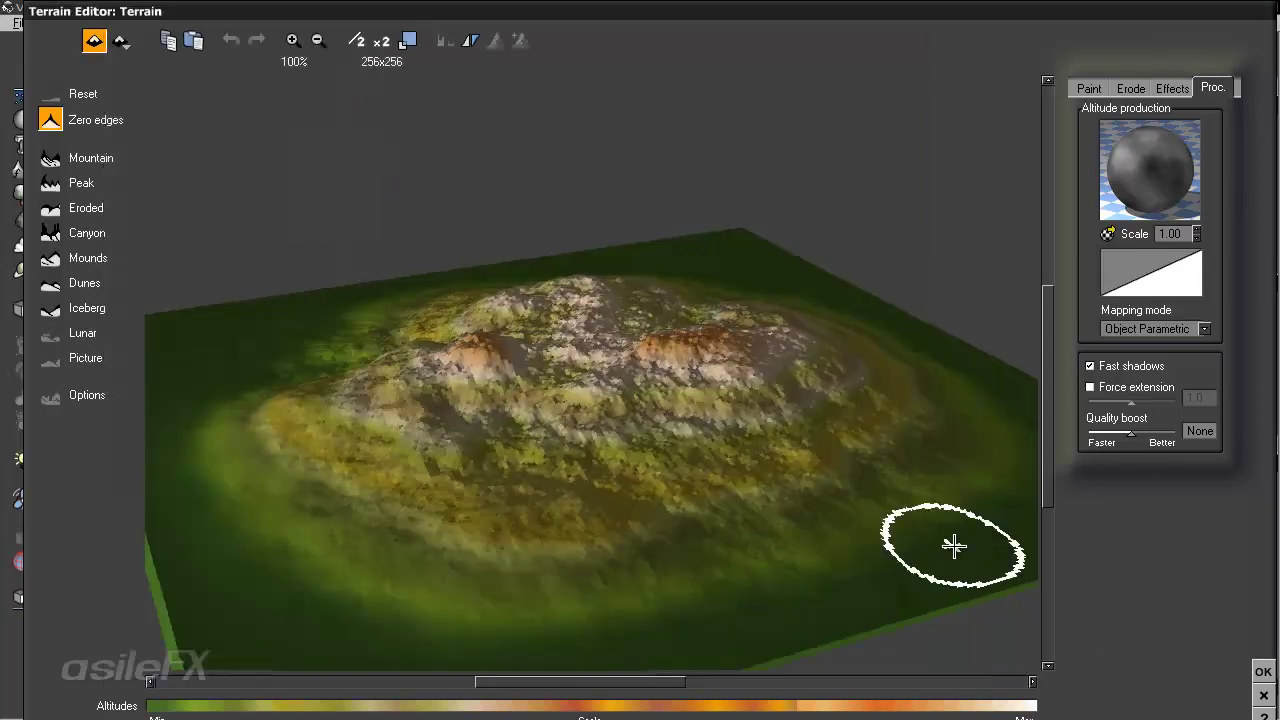
- Close the Terrain Editor and examine the procedural terrain in the main camera view
left_click(1261, 688)
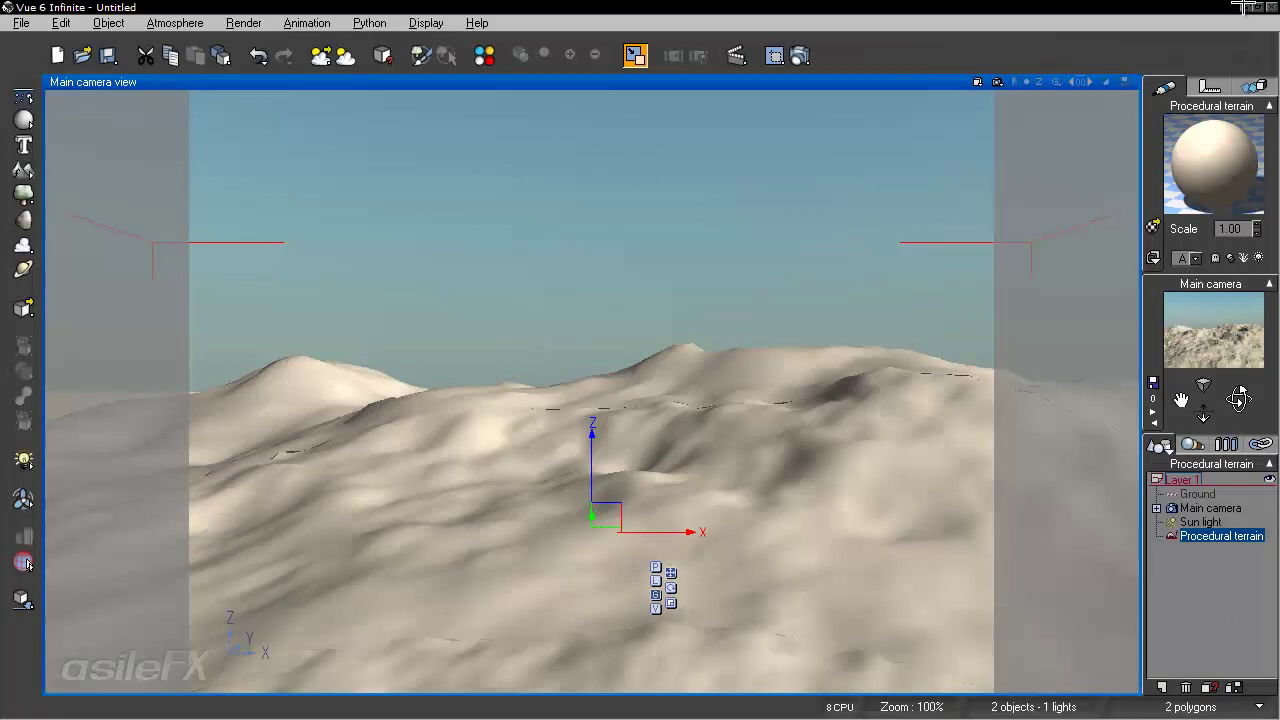
left_click(1271, 7)
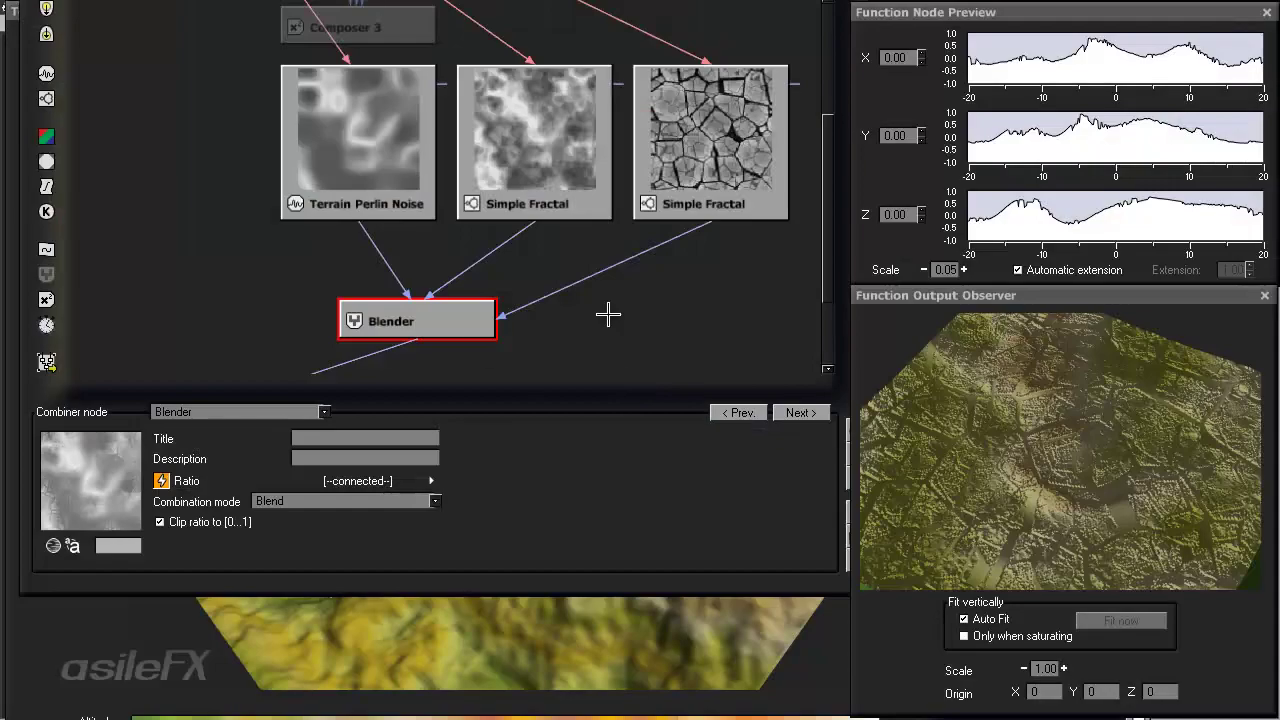
- Insert a Filter node on the connection from the Drought-based Simple Fractal to the Blender, and place it beneath that fractal
right_click_drag(646, 291, 573, 312)
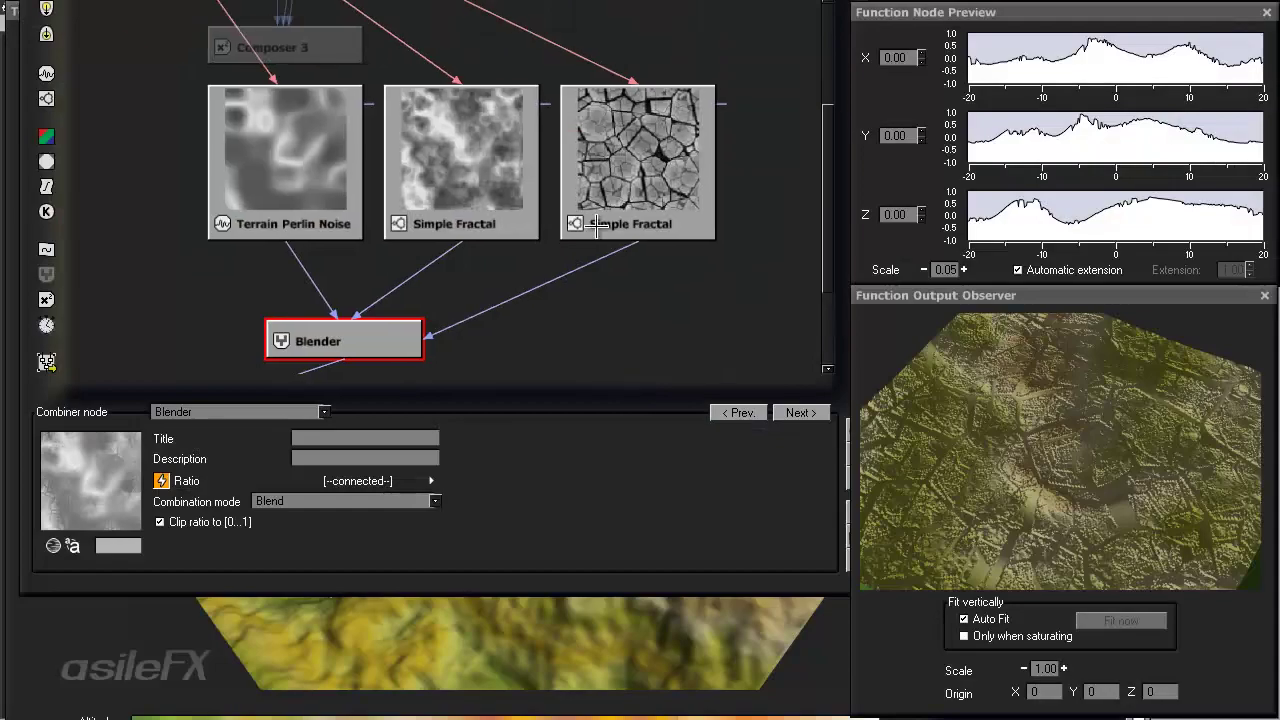
right_click_drag(663, 234, 644, 218)
left_click(624, 276)
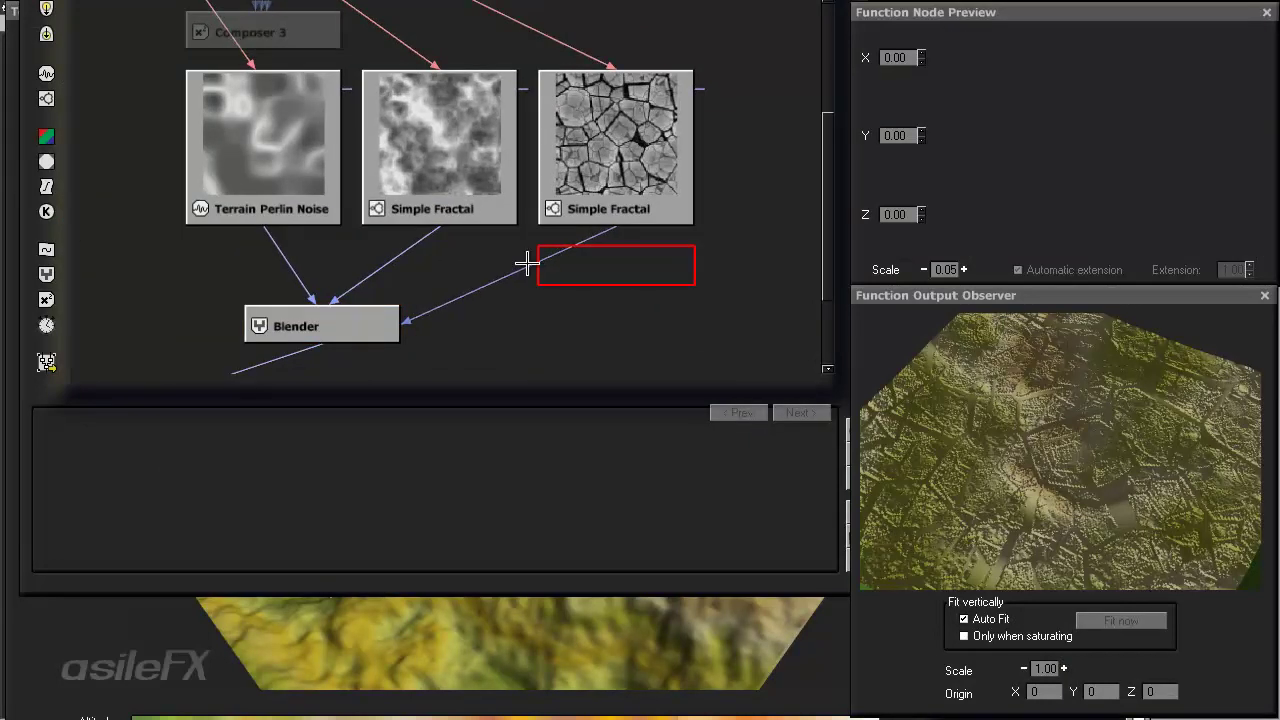
left_click(400, 320)
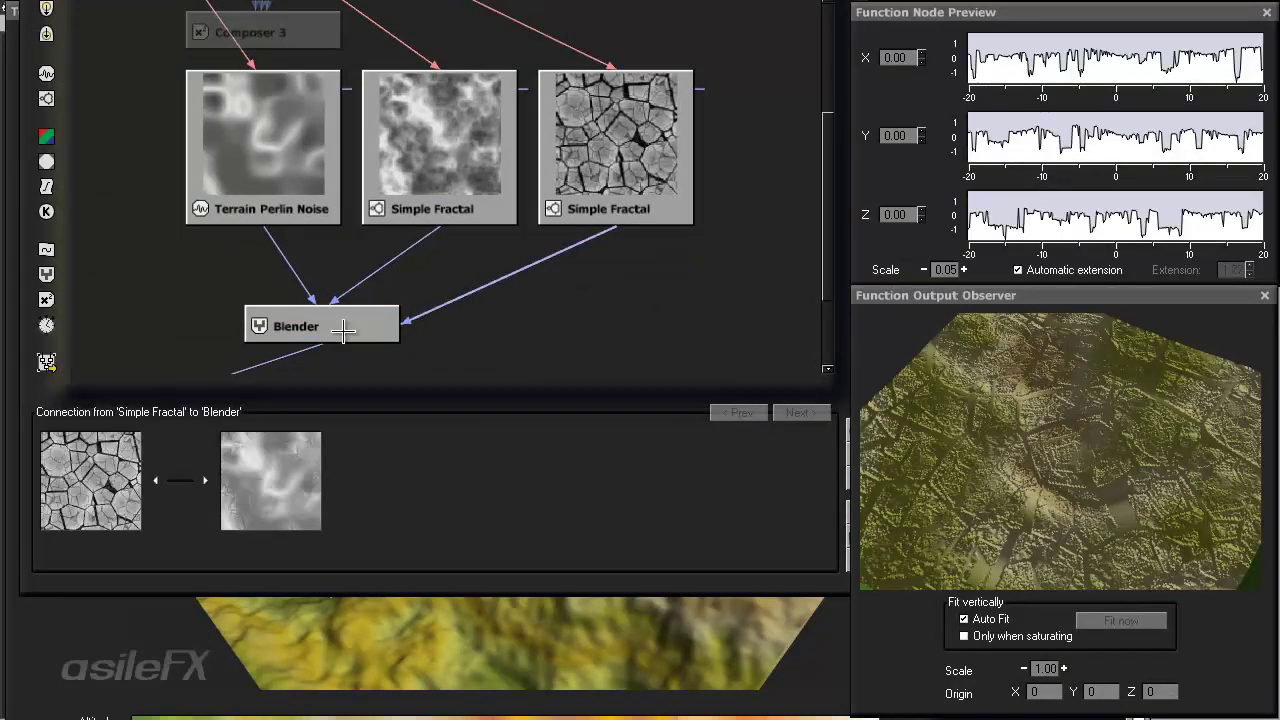
left_click(46, 188)
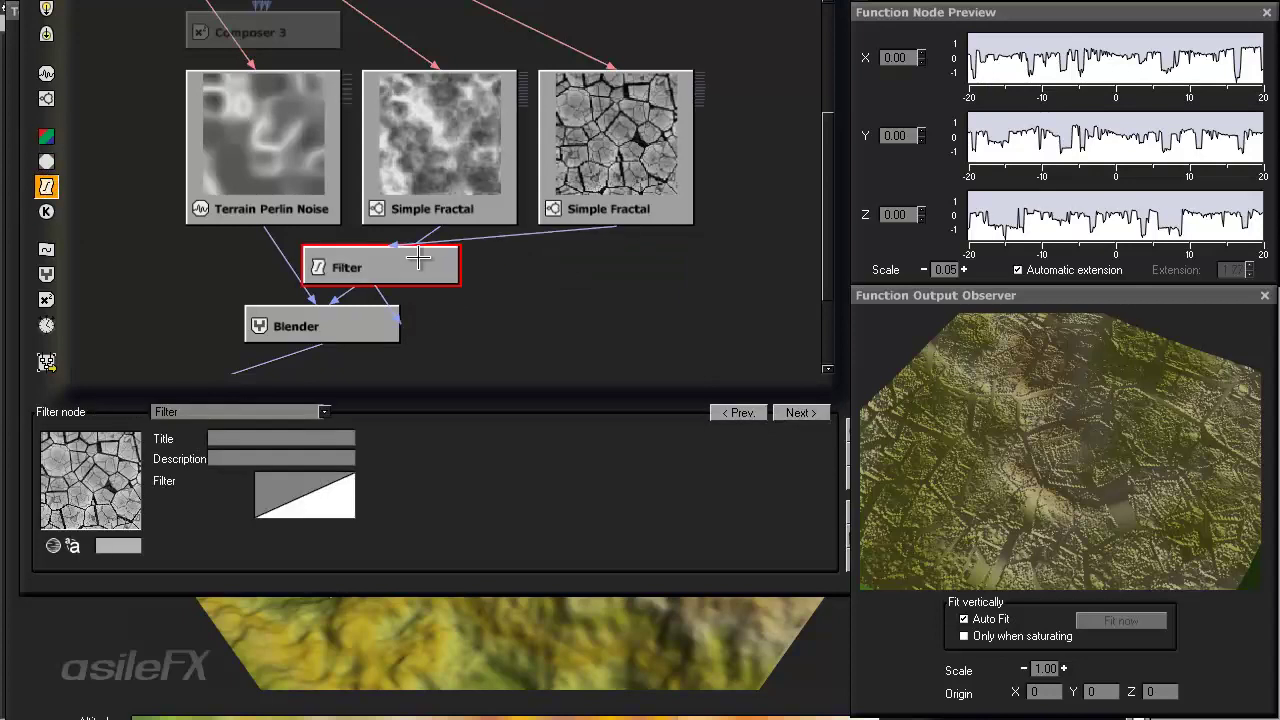
left_click_drag(420, 260, 639, 291)
- Change the filter node's type to Map and enable clipping of out-of-range values
left_click(170, 412)
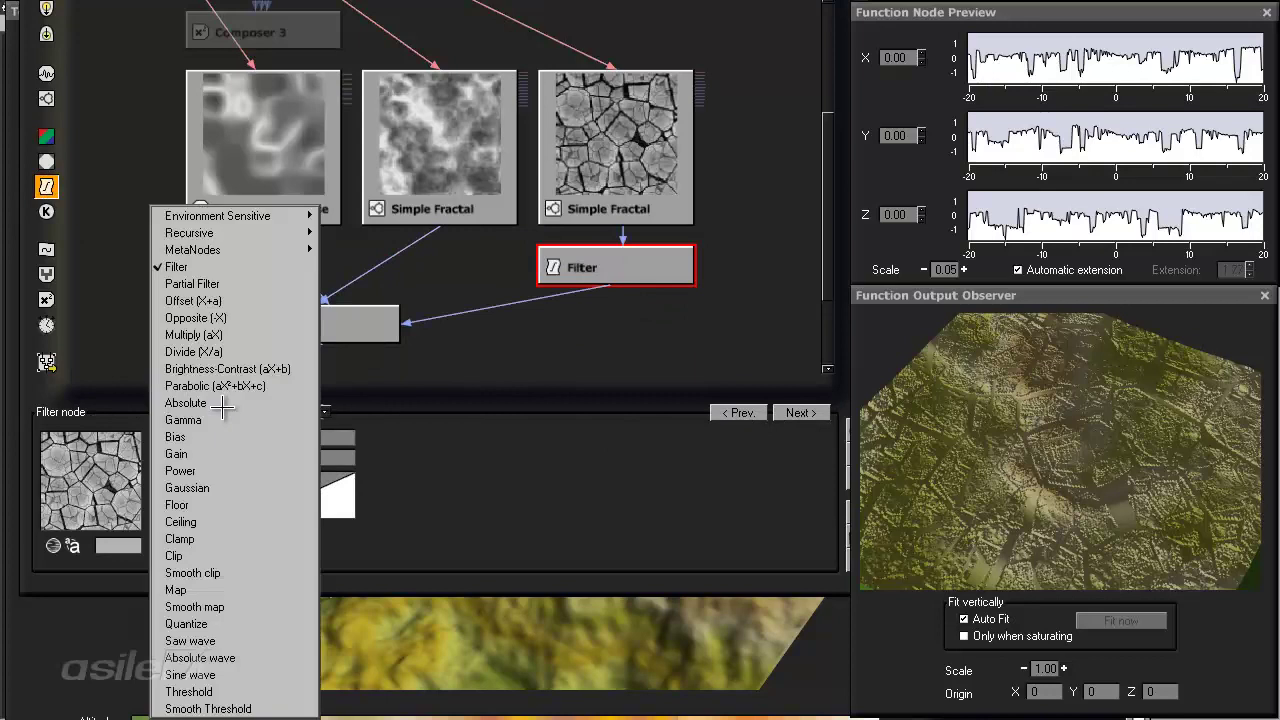
left_click(242, 589)
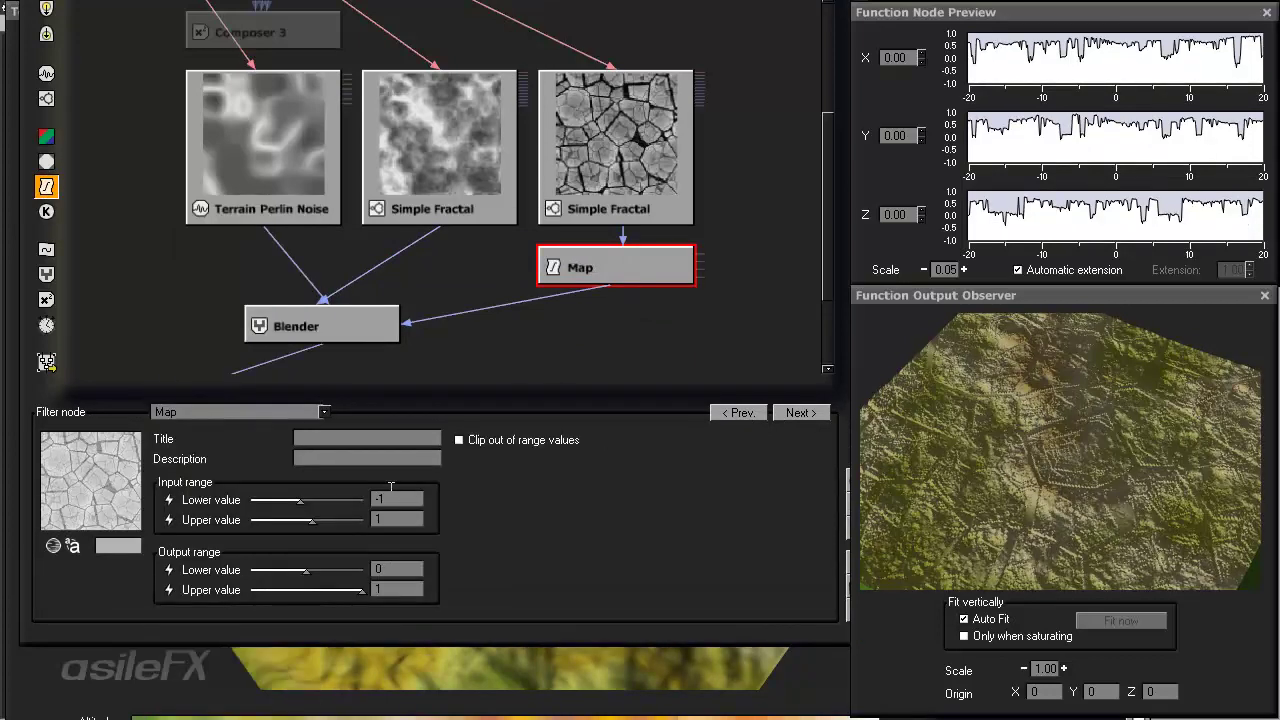
left_click(408, 570)
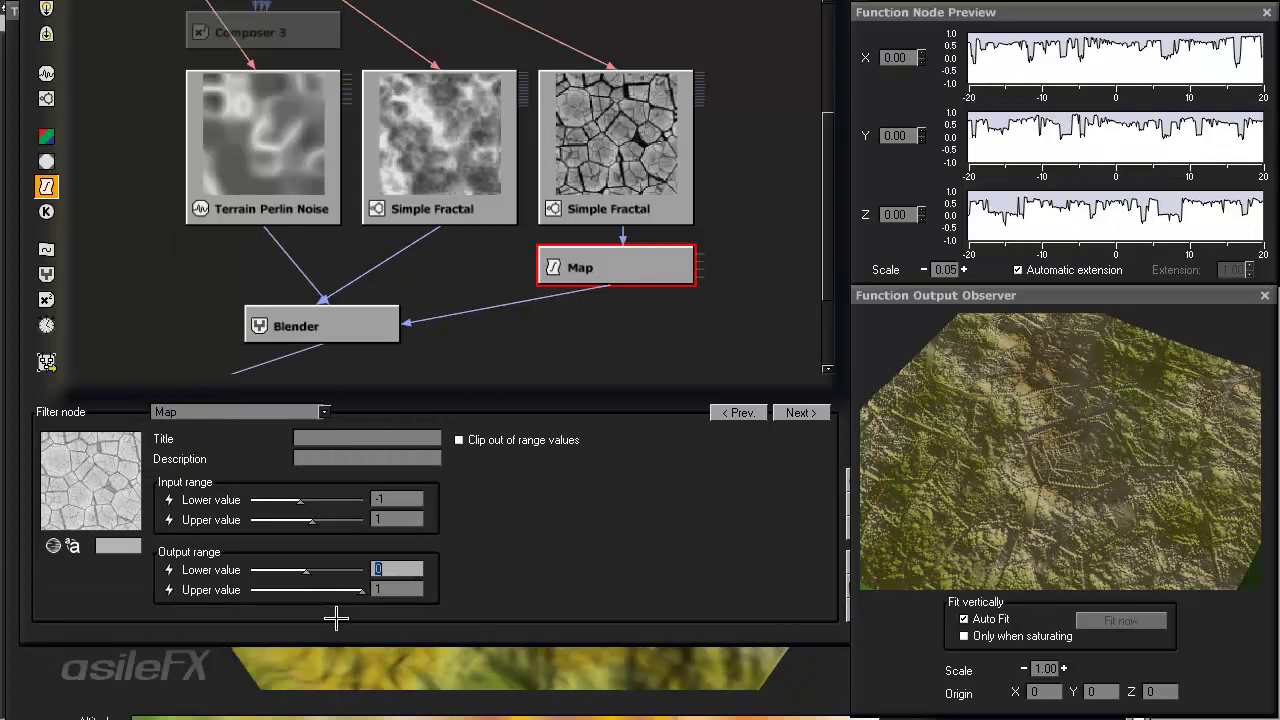
left_click(405, 499)
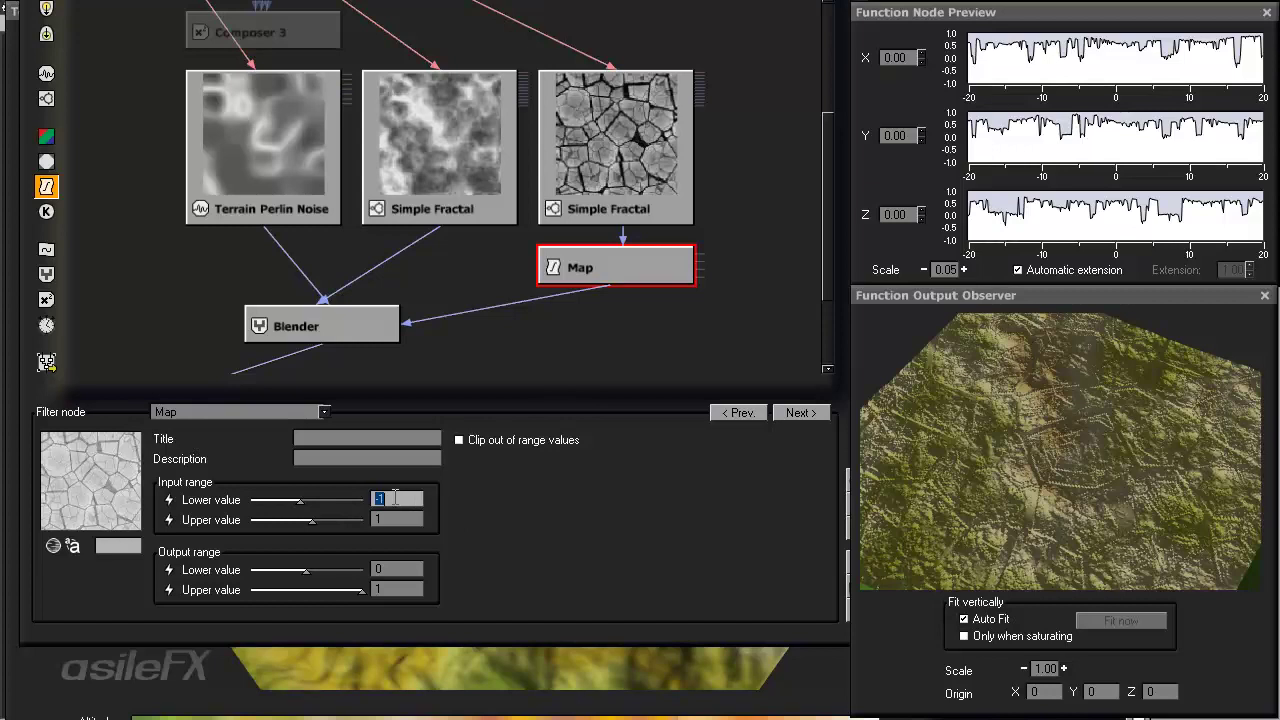
left_click(386, 517)
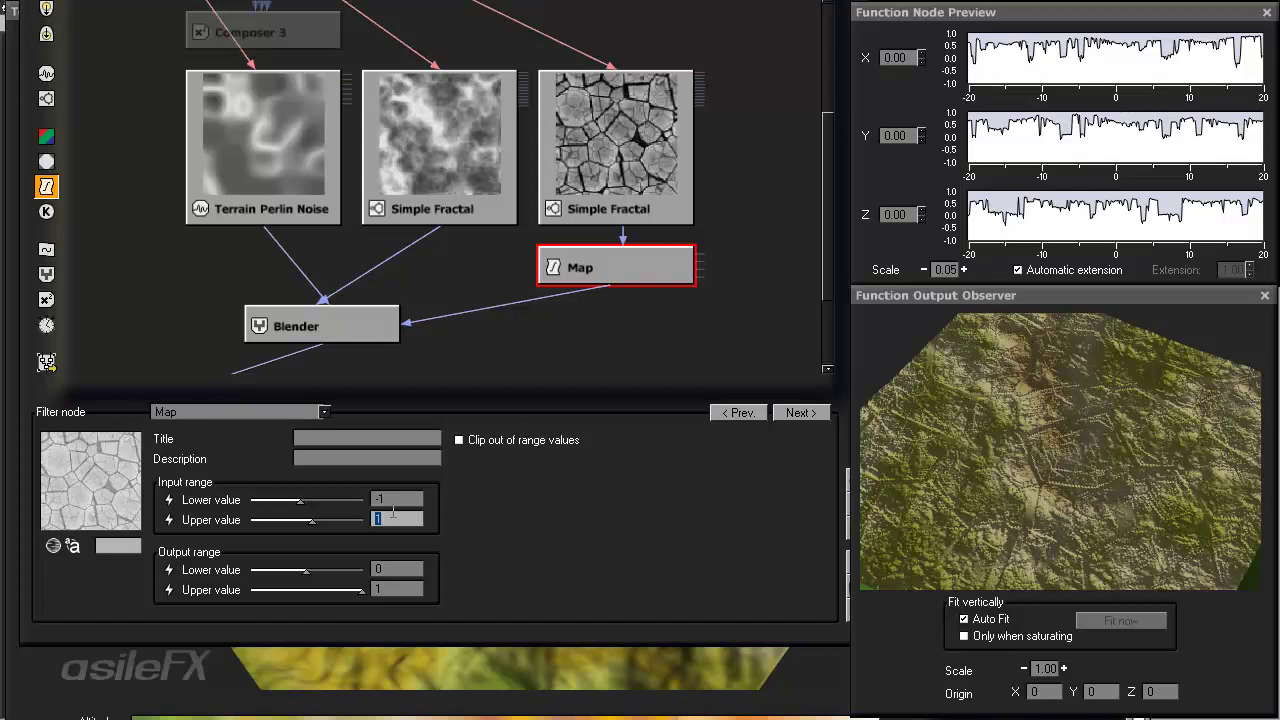
key("Tab")
key("Tab")
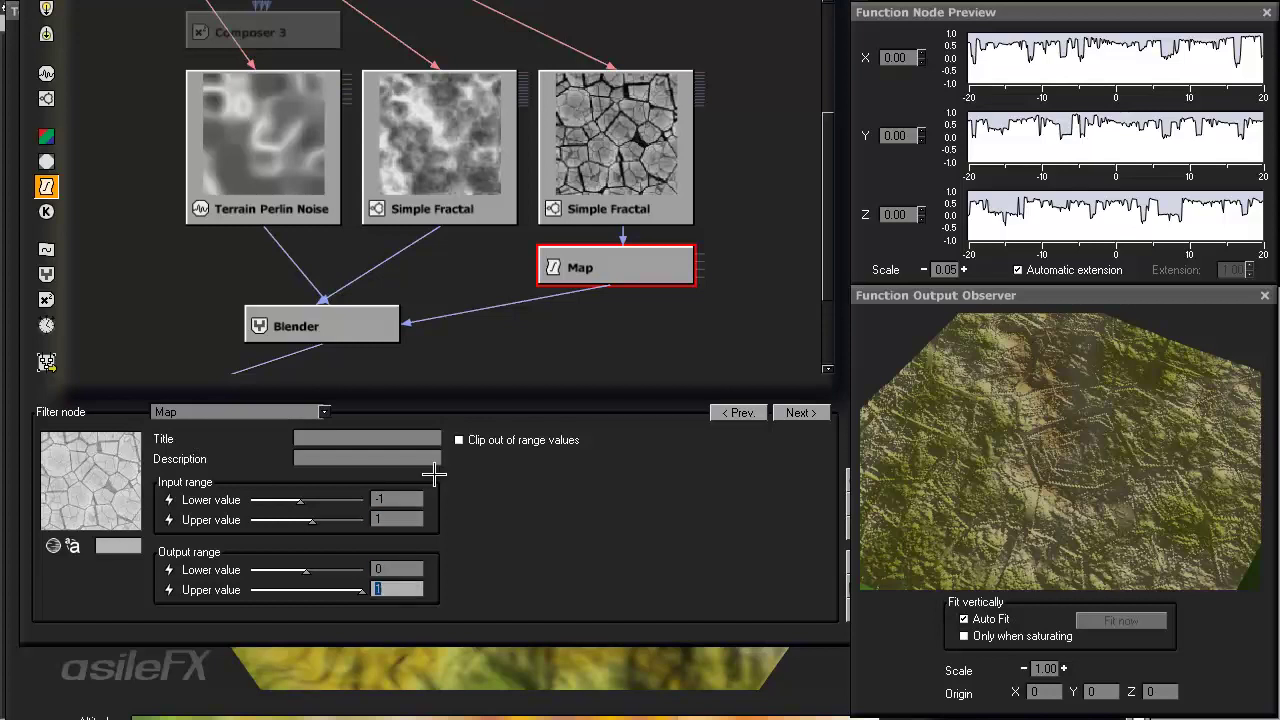
left_click(480, 440)
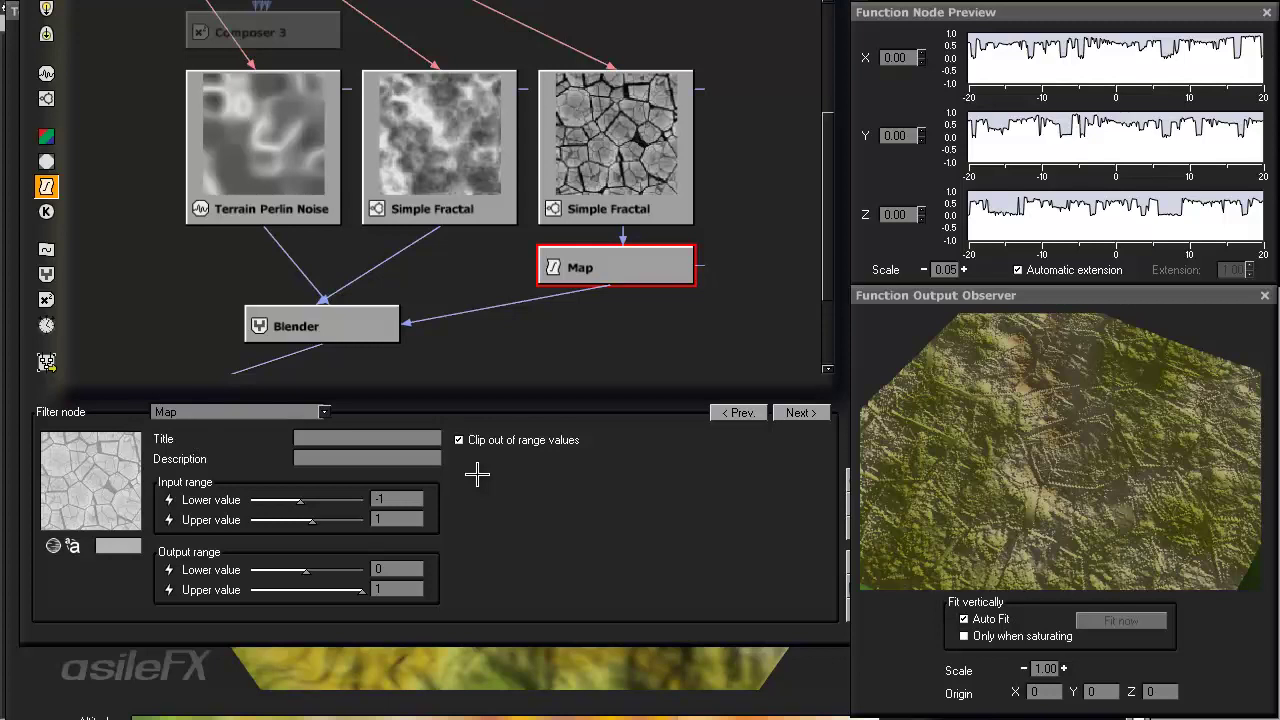
- Turn off the Blender's ratio clipping to [0...1] and set the Map filter's input range lower value to 0
left_click(350, 336)
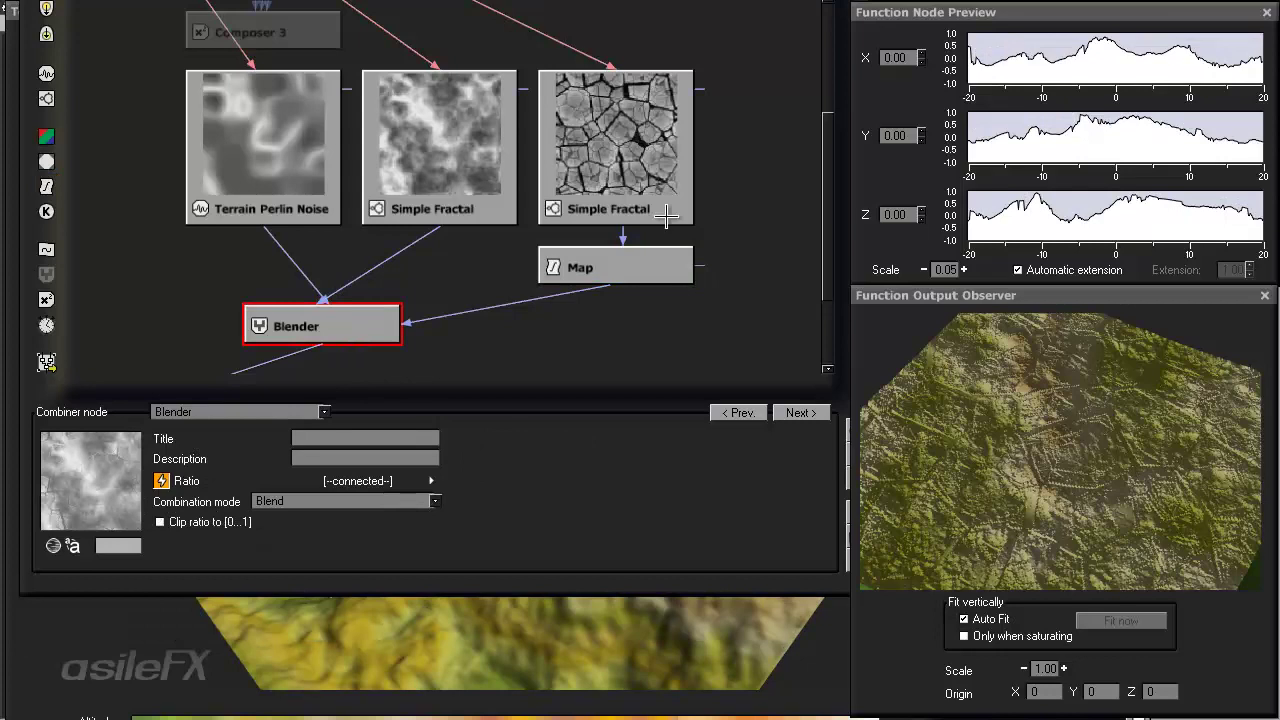
left_click(626, 262)
double_click(401, 499)
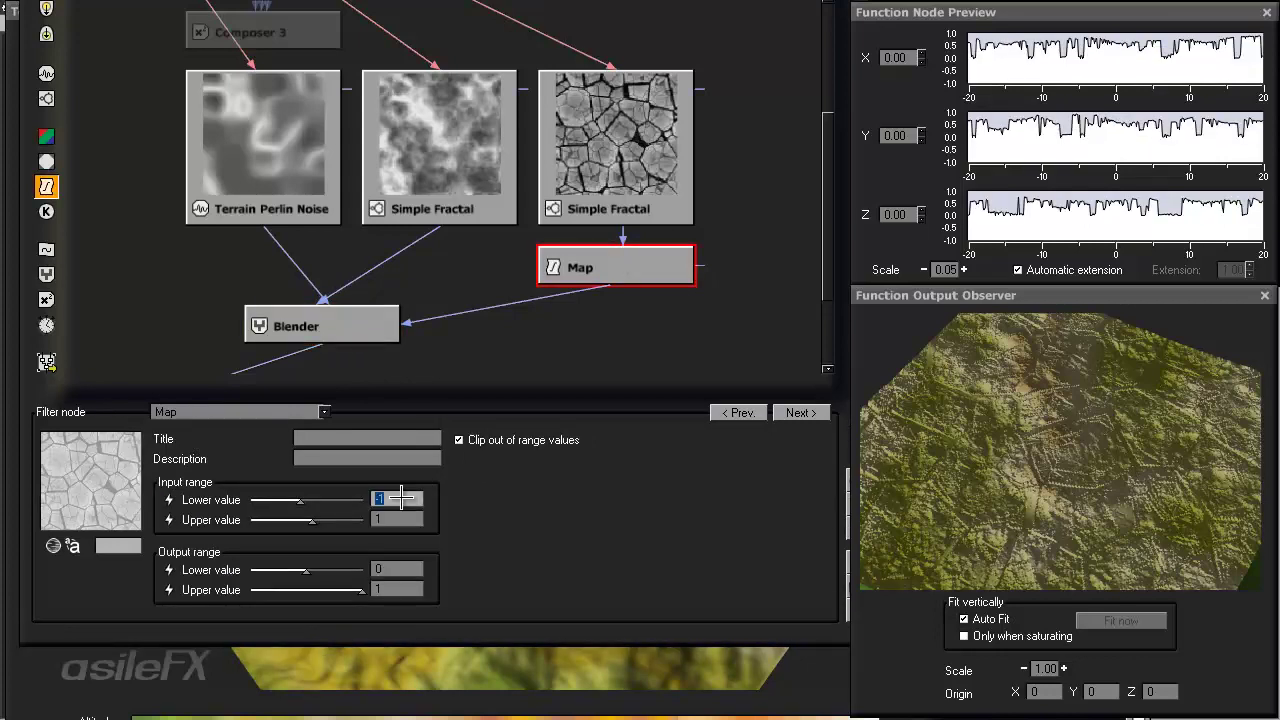
type("0")
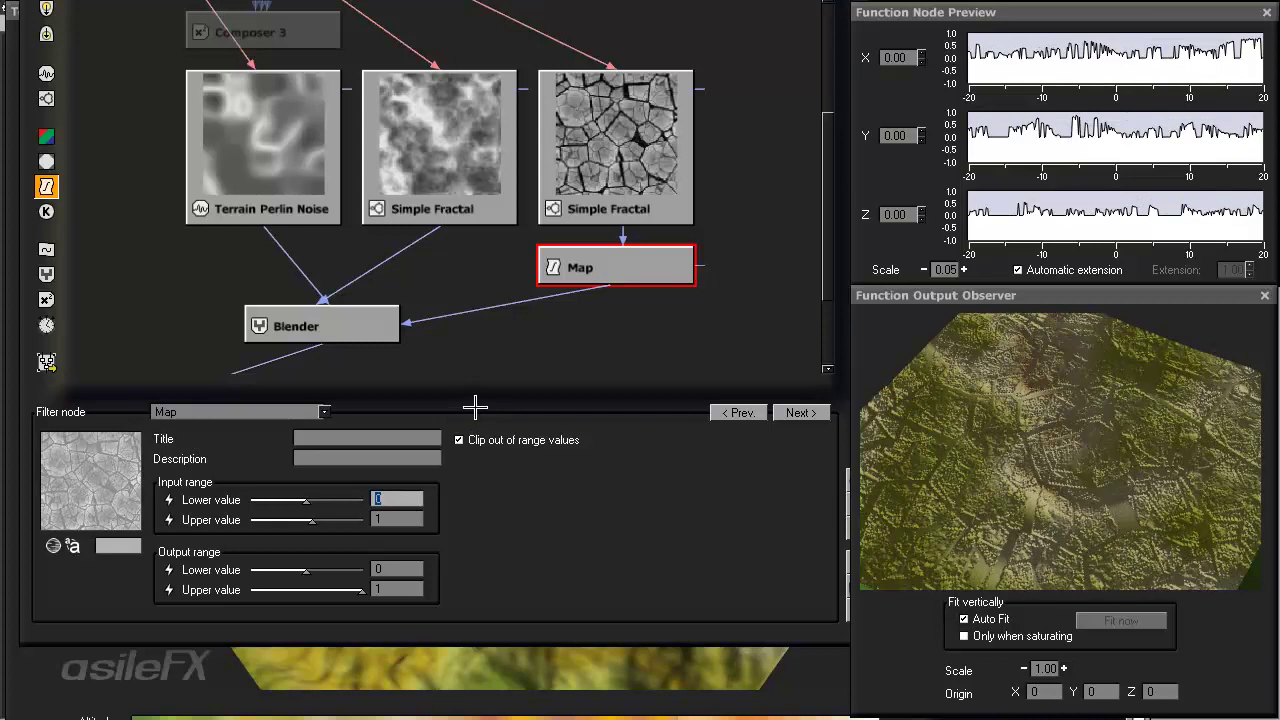
- Try the Clip and Floor types on the filter node in place of Map
left_click(363, 334)
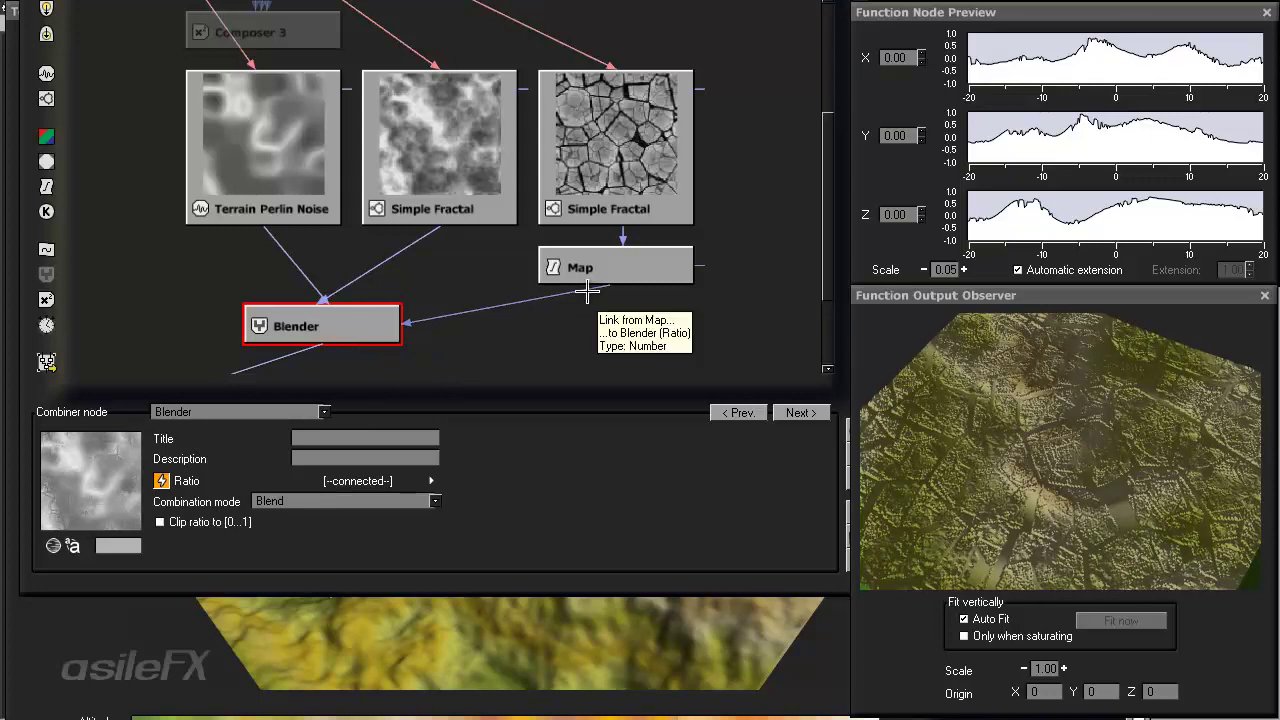
left_click(607, 267)
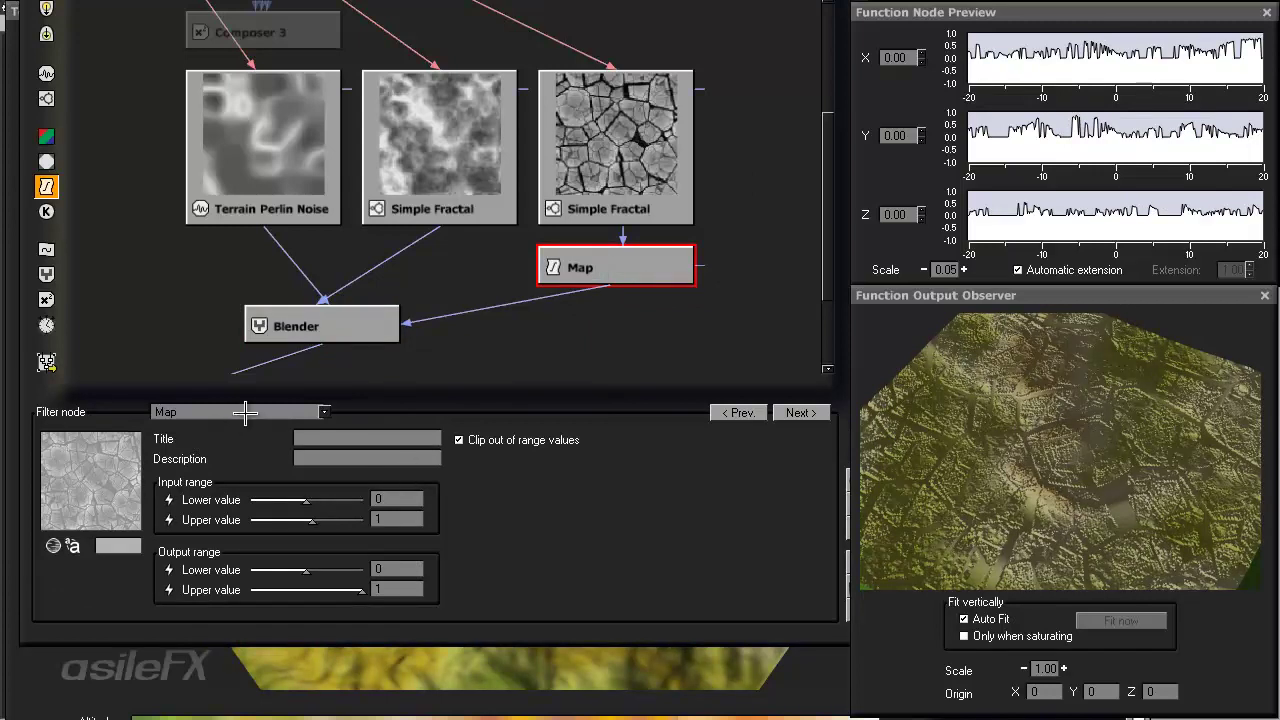
left_click(401, 501)
key("Tab")
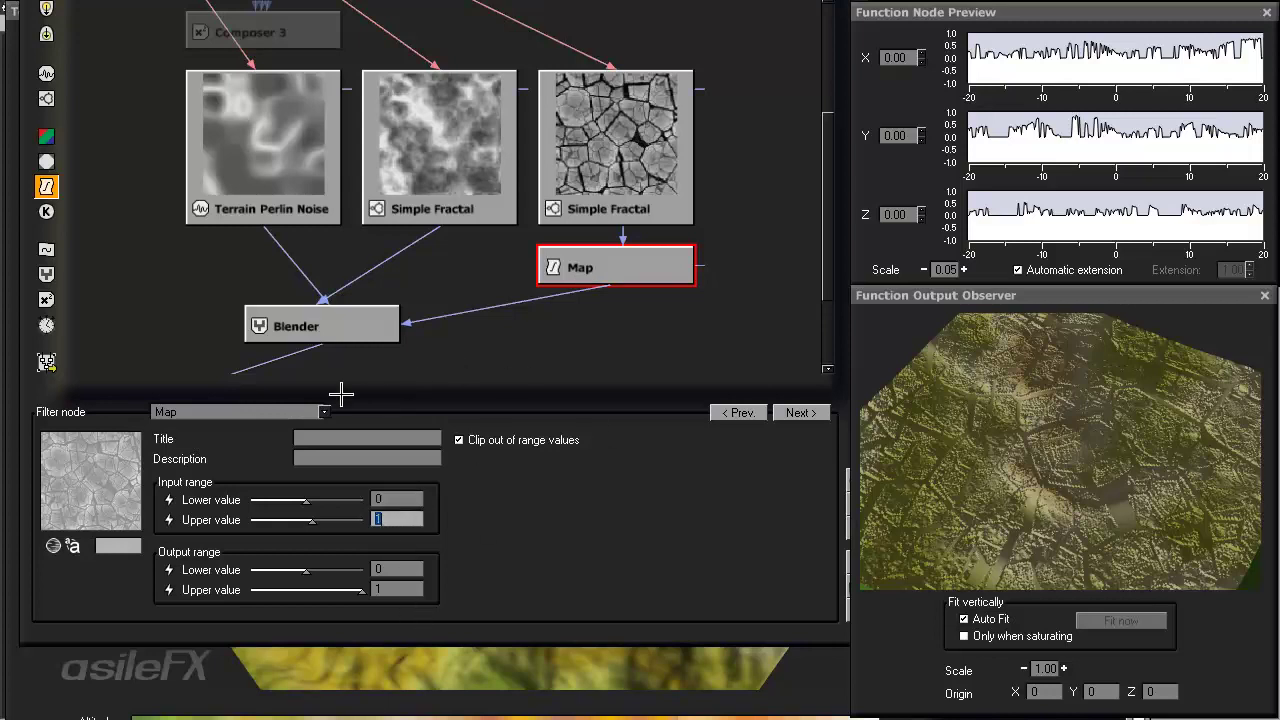
left_click(294, 411)
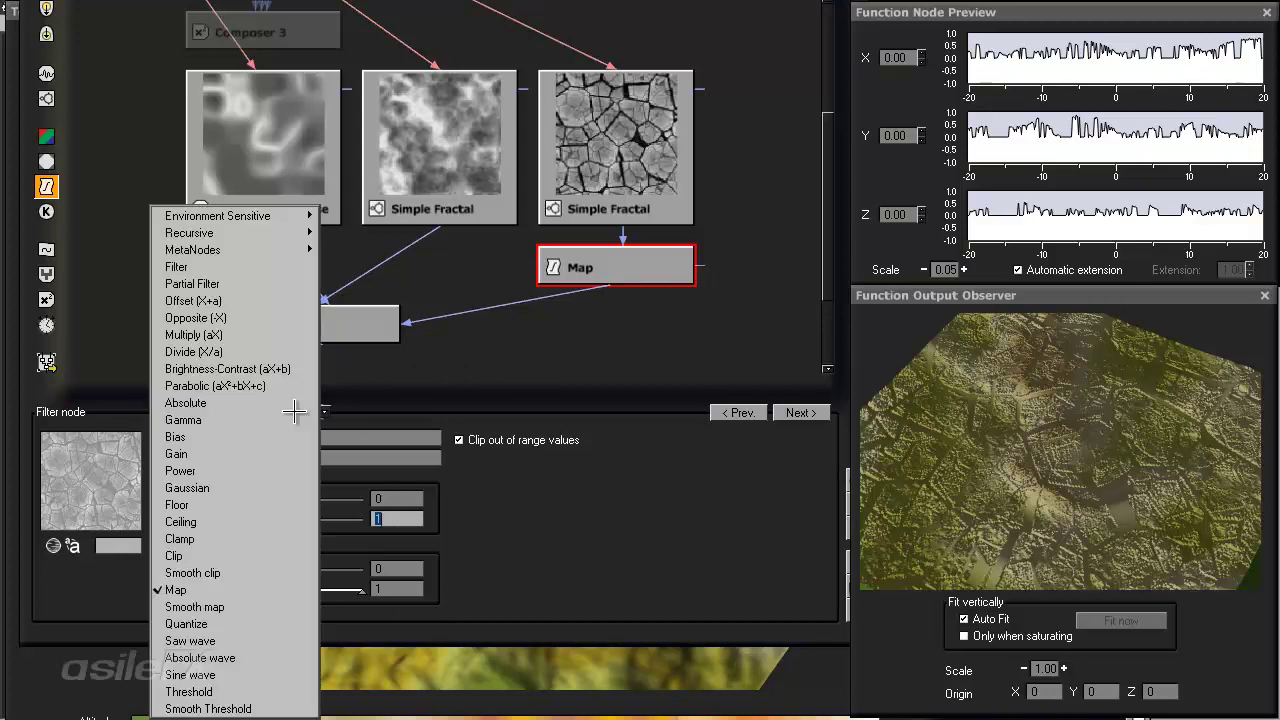
left_click(286, 556)
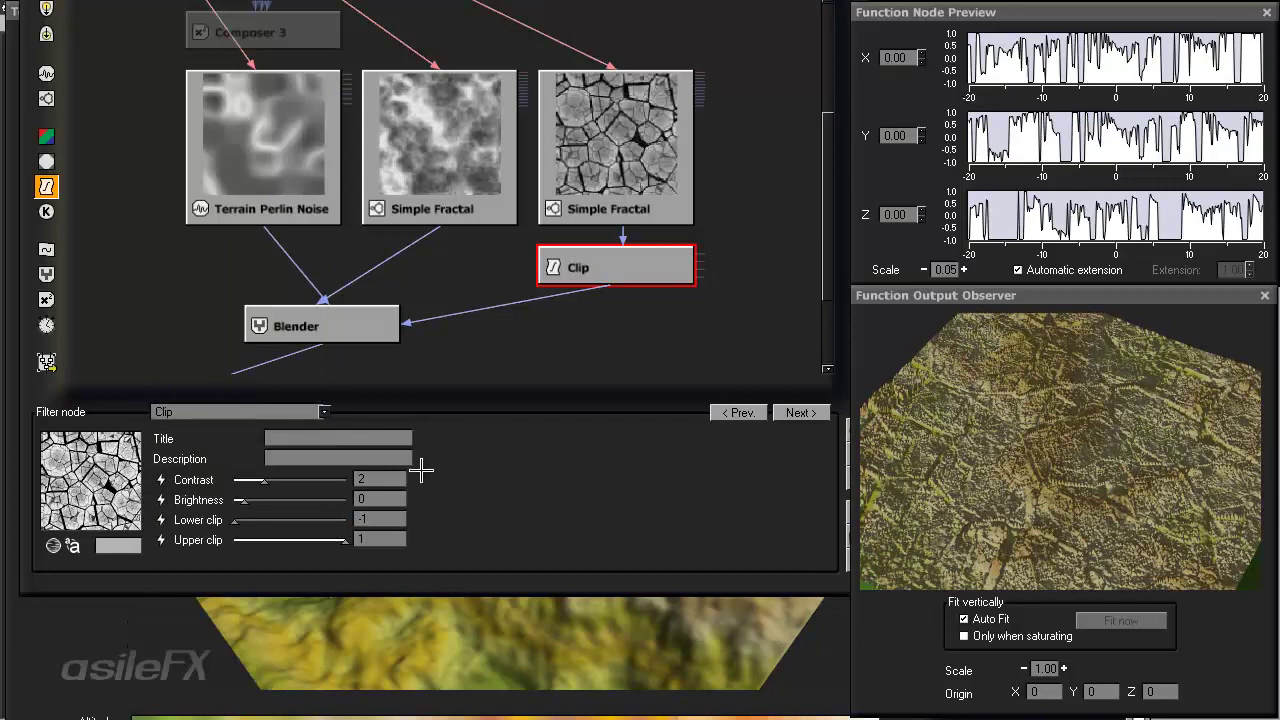
left_click(318, 411)
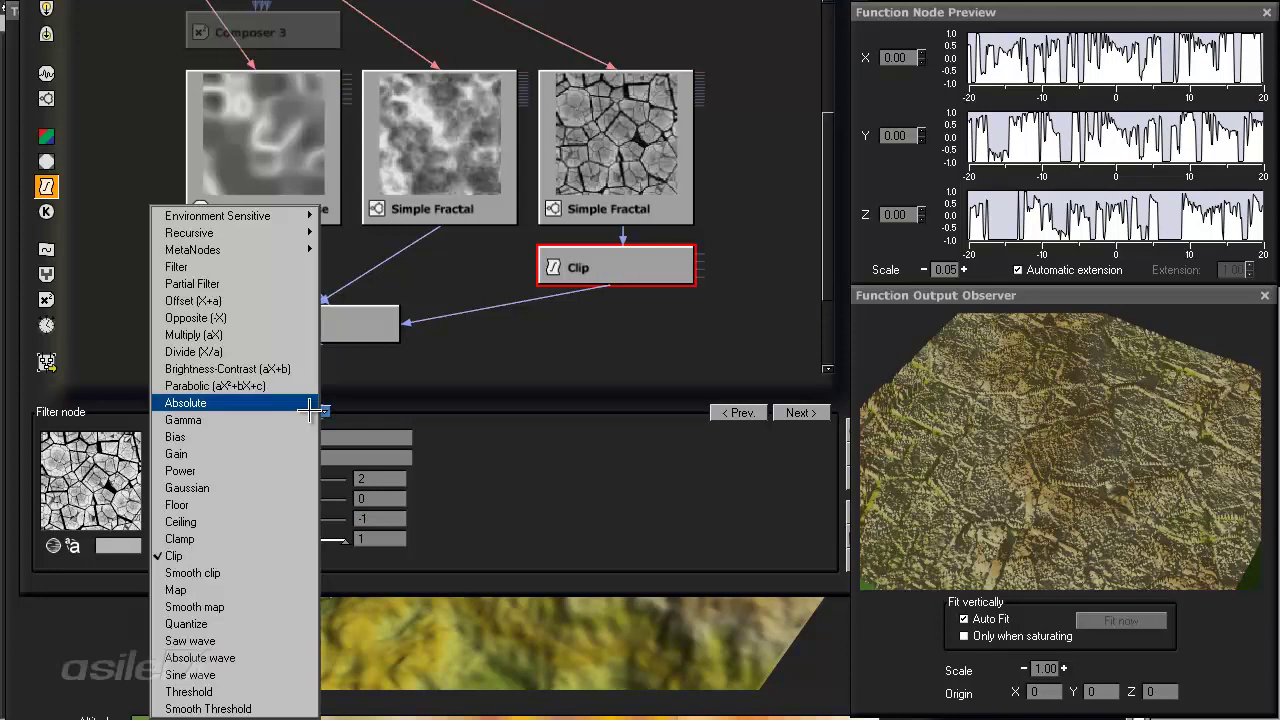
left_click(282, 504)
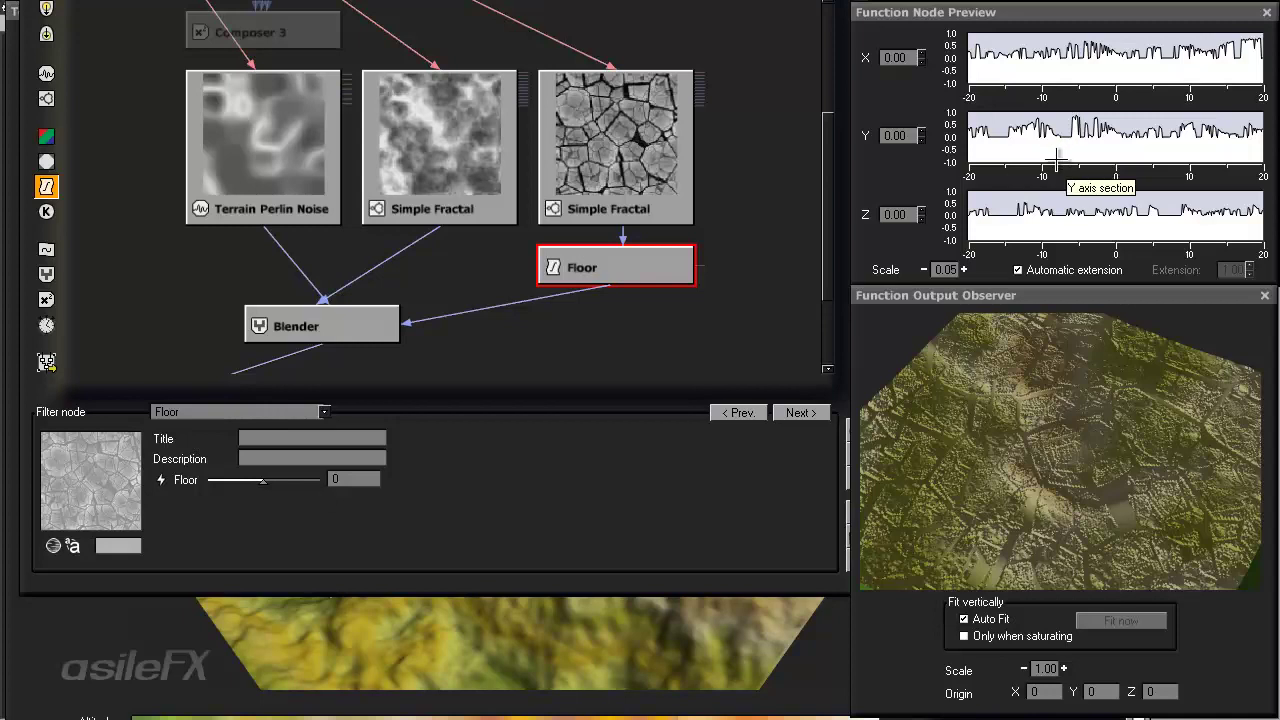
- Change the filter node's type to Ceiling and set its ceiling value to 1
left_click(271, 411)
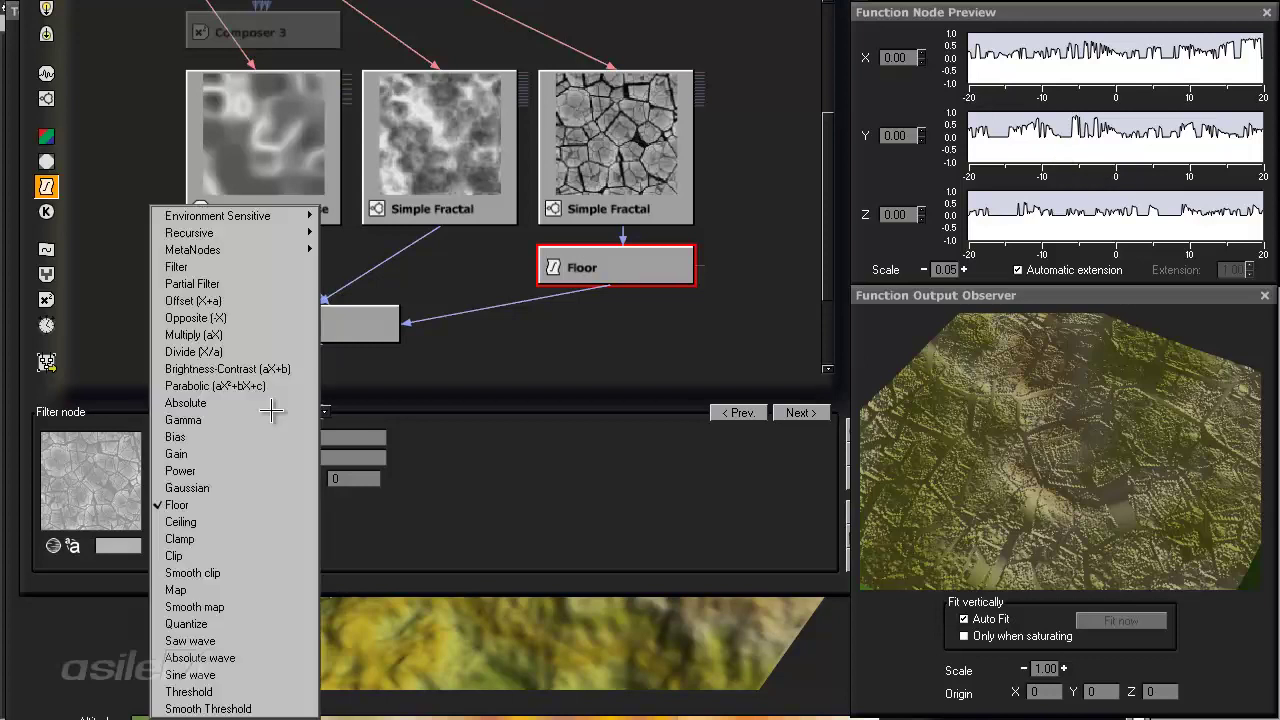
left_click(263, 521)
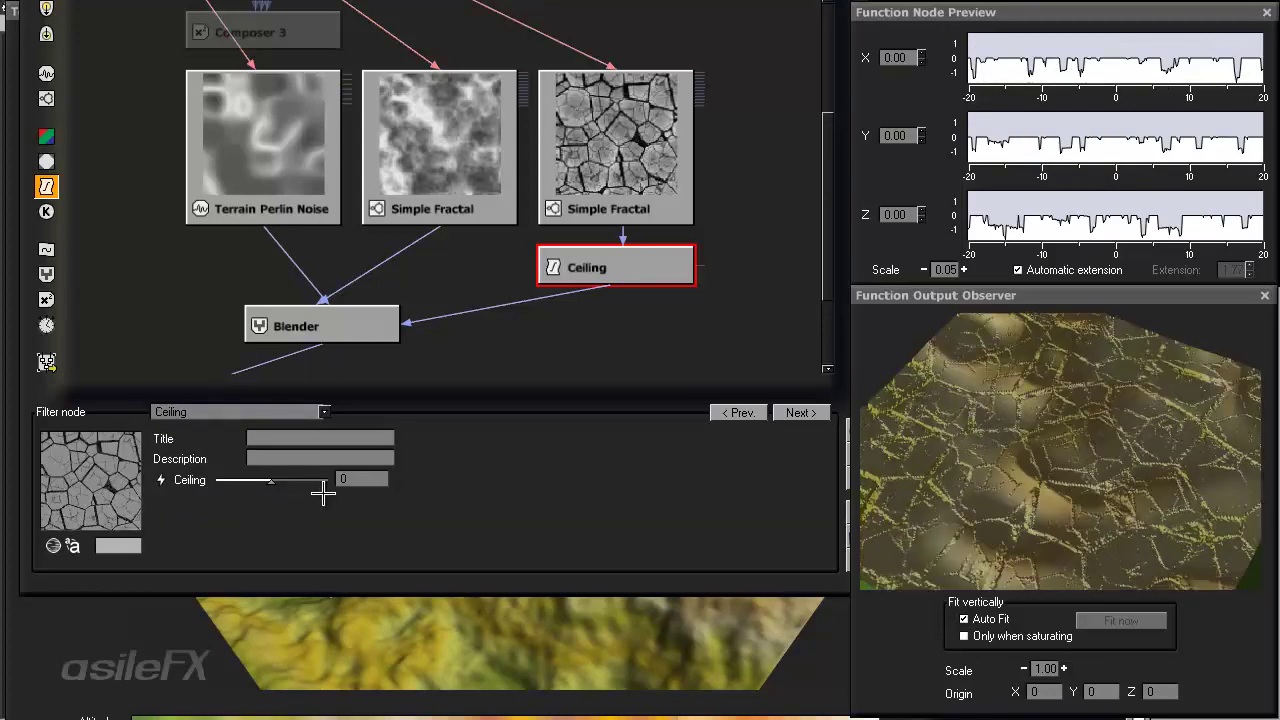
left_click(369, 480)
type("1")
key("Return")
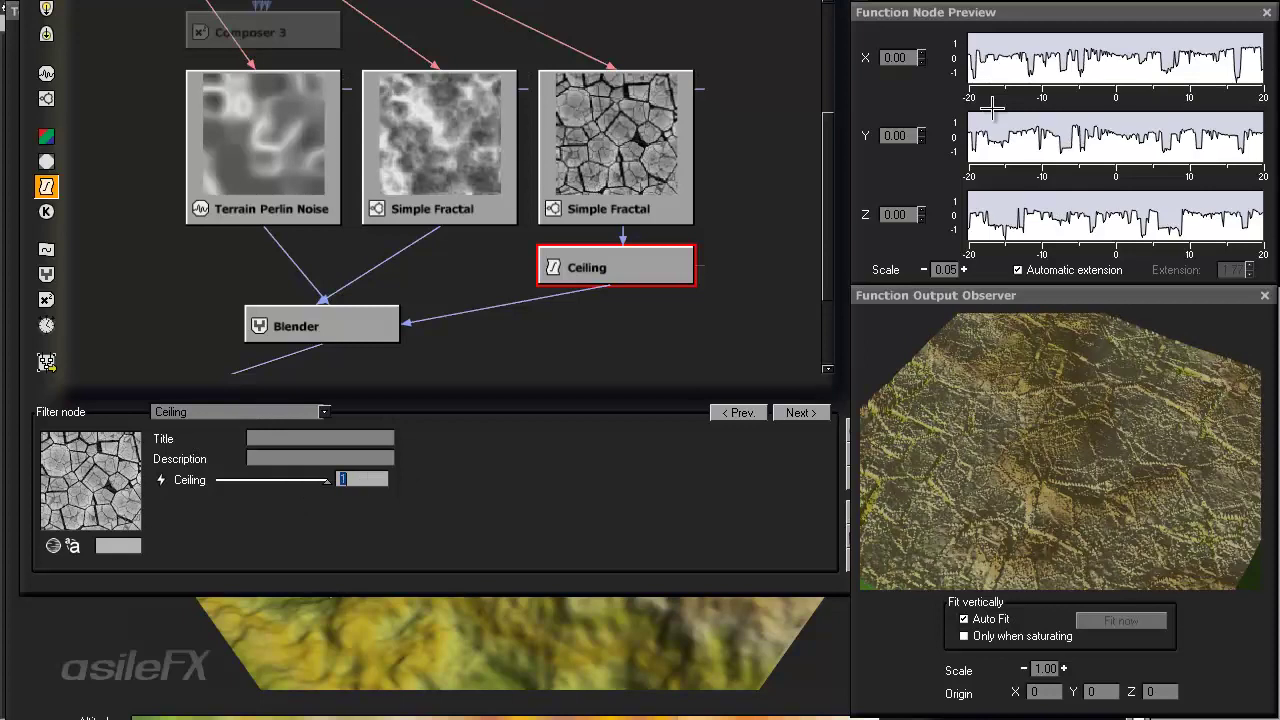
- Delete the Ceiling filter node and the connection from the Drought-based Simple Fractal to the Blender's ratio
left_click(672, 263)
key("Delete")
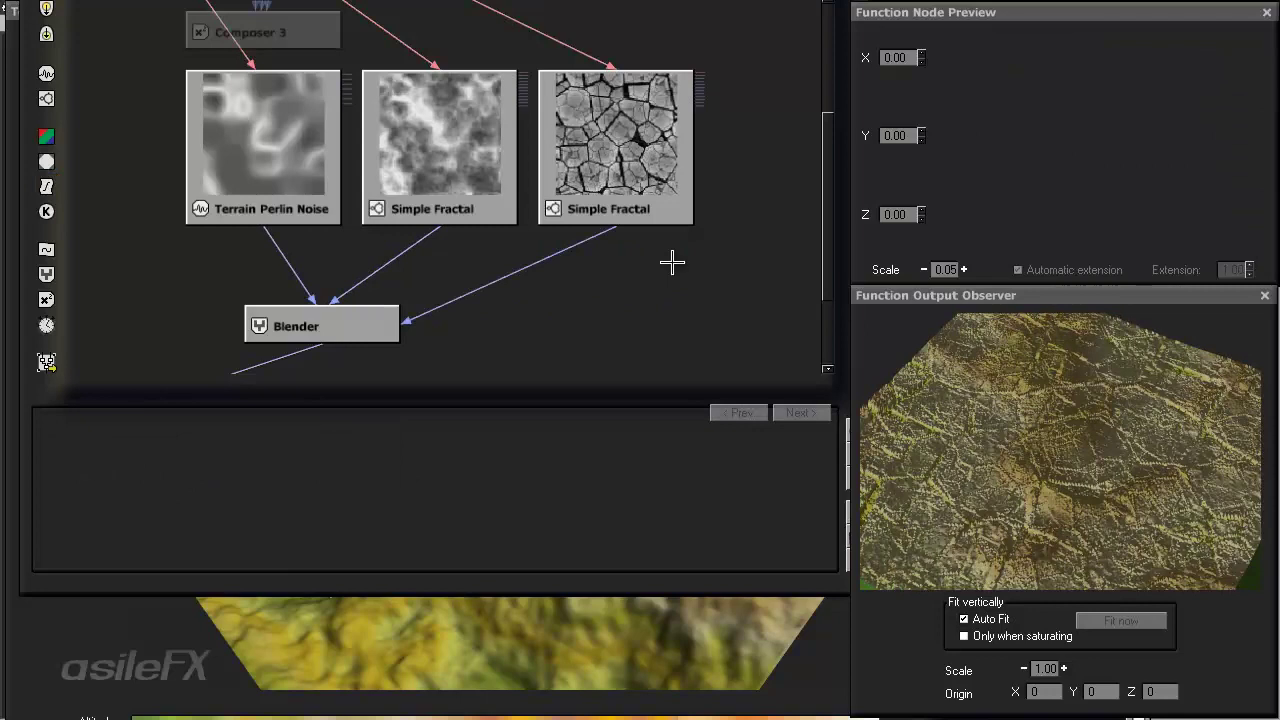
left_click(576, 245)
key("Delete")
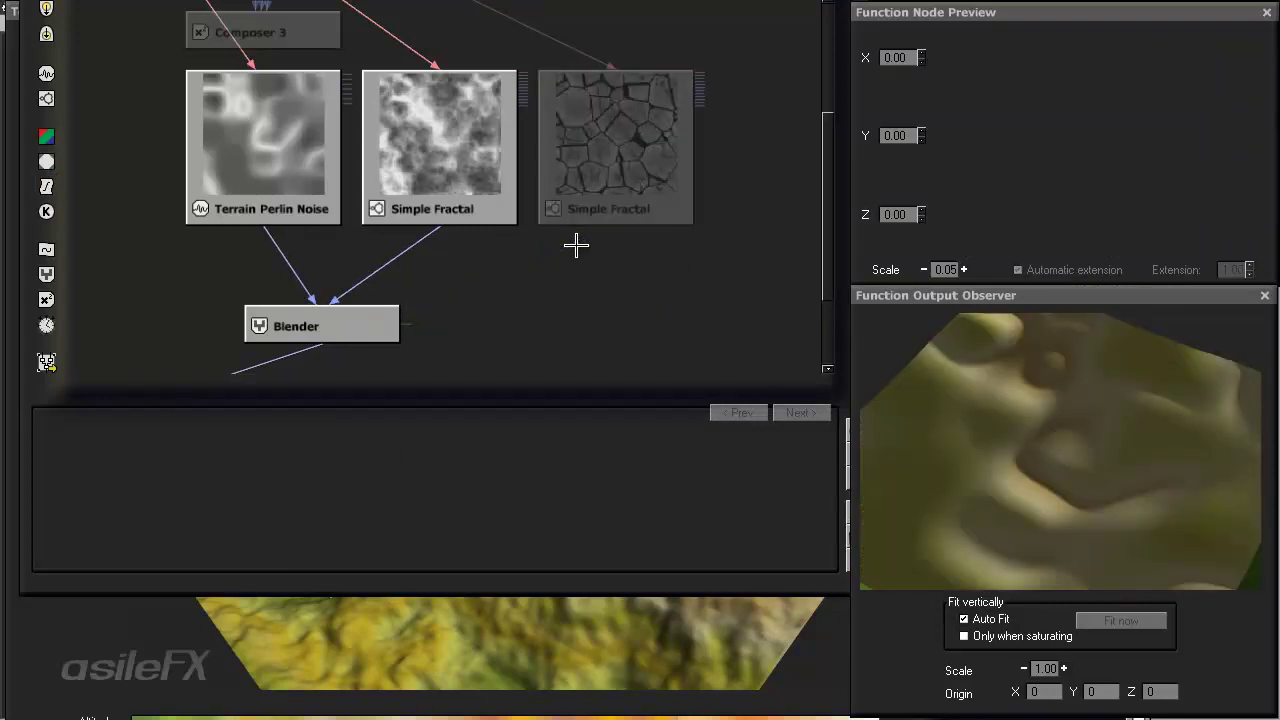
- Delete both Simple Fractal nodes from the altitude function, keeping the Terrain Perlin Noise and the Blender
middle_click_drag(493, 180, 588, 202)
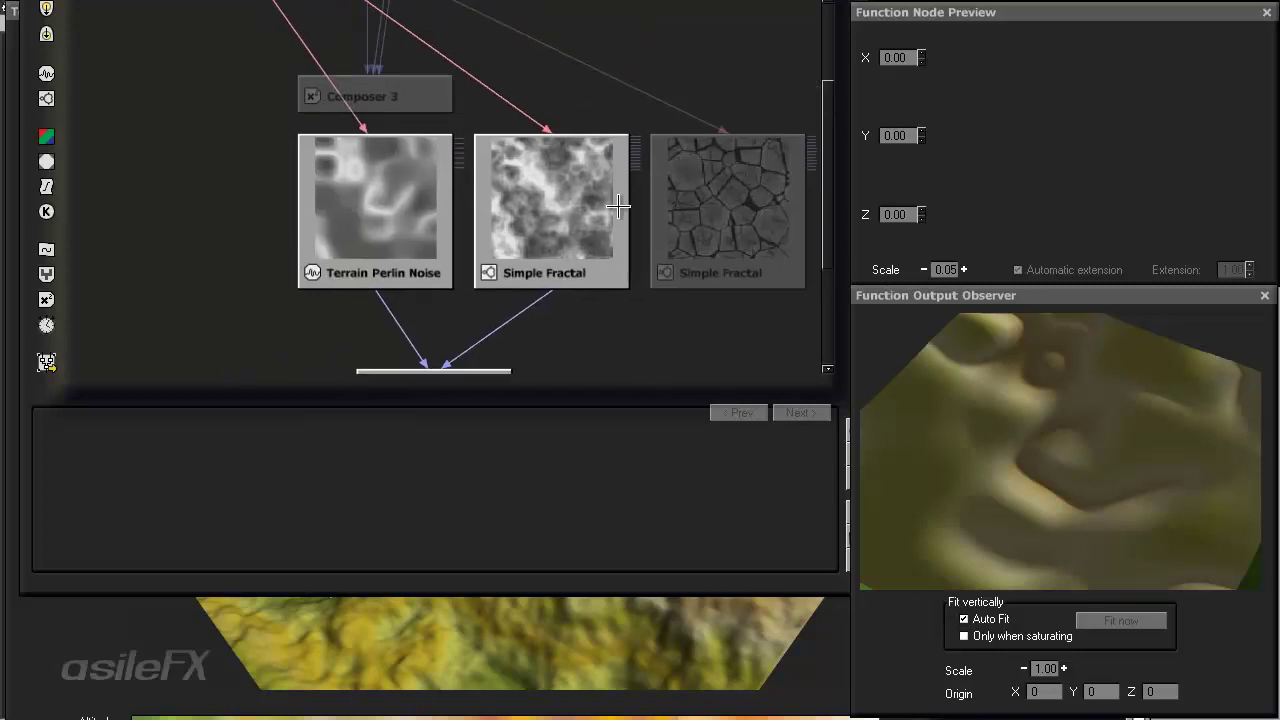
middle_click_drag(569, 346, 520, 278)
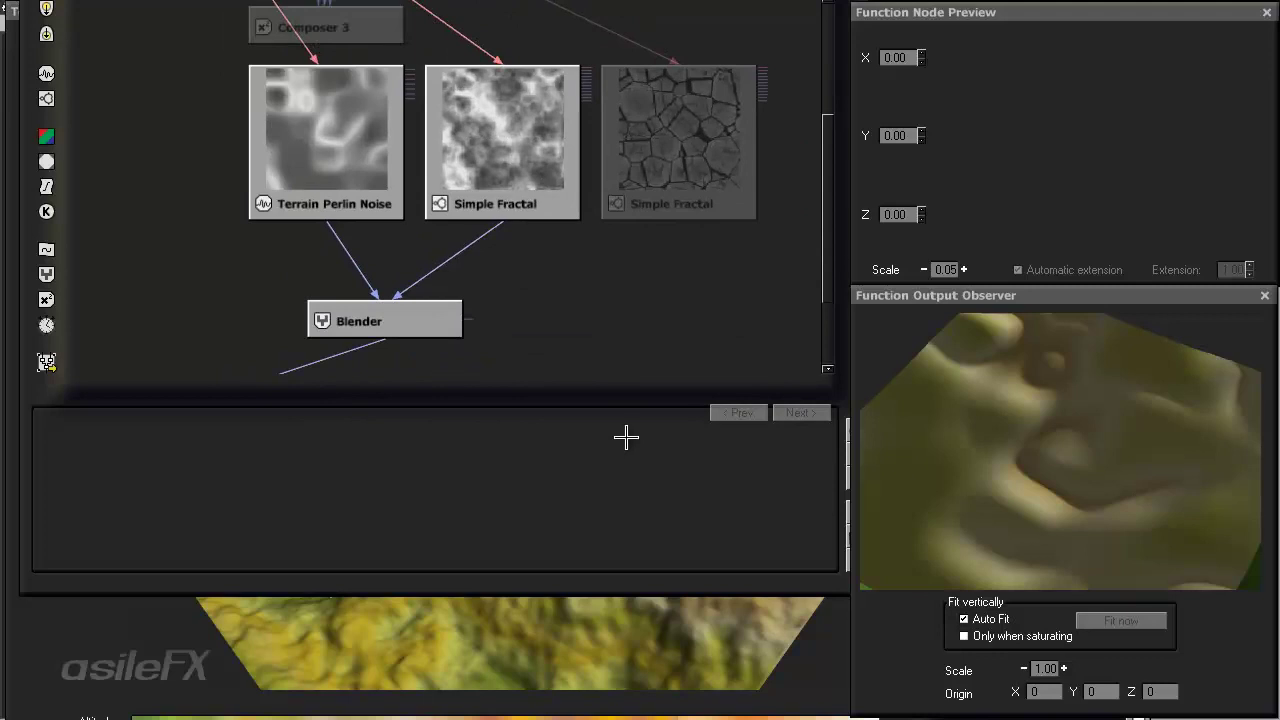
left_click_drag(654, 480, 647, 576)
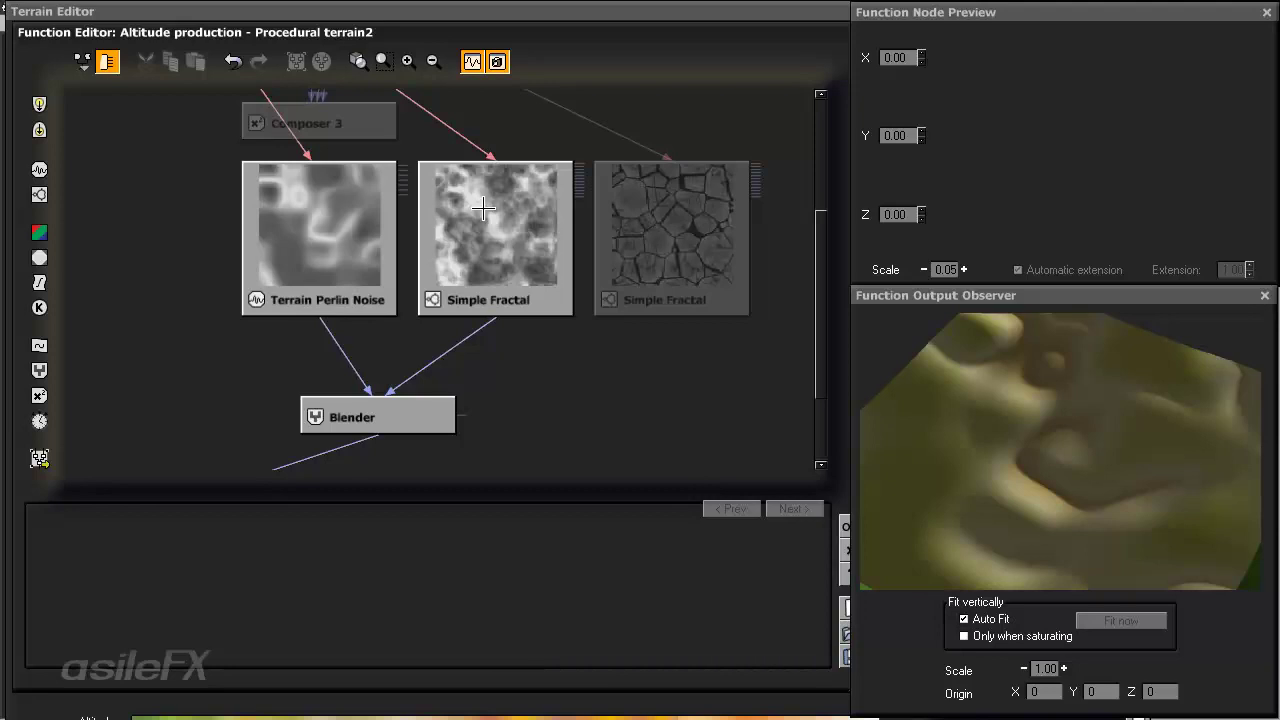
left_click(433, 61)
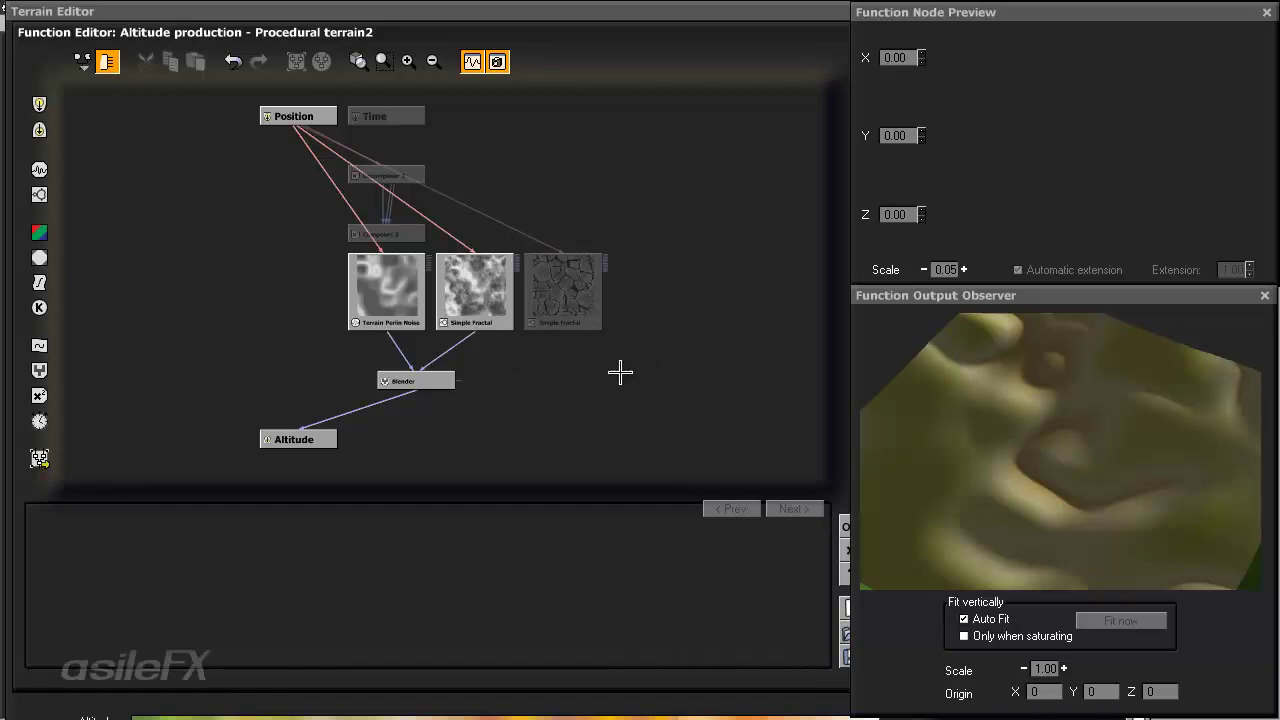
left_click_drag(690, 390, 436, 244)
key("Delete")
- Rearrange the nodes and route Position through Decomposer 3 and Composer 3 into the Terrain Perlin Noise
middle_click_drag(415, 283, 512, 272)
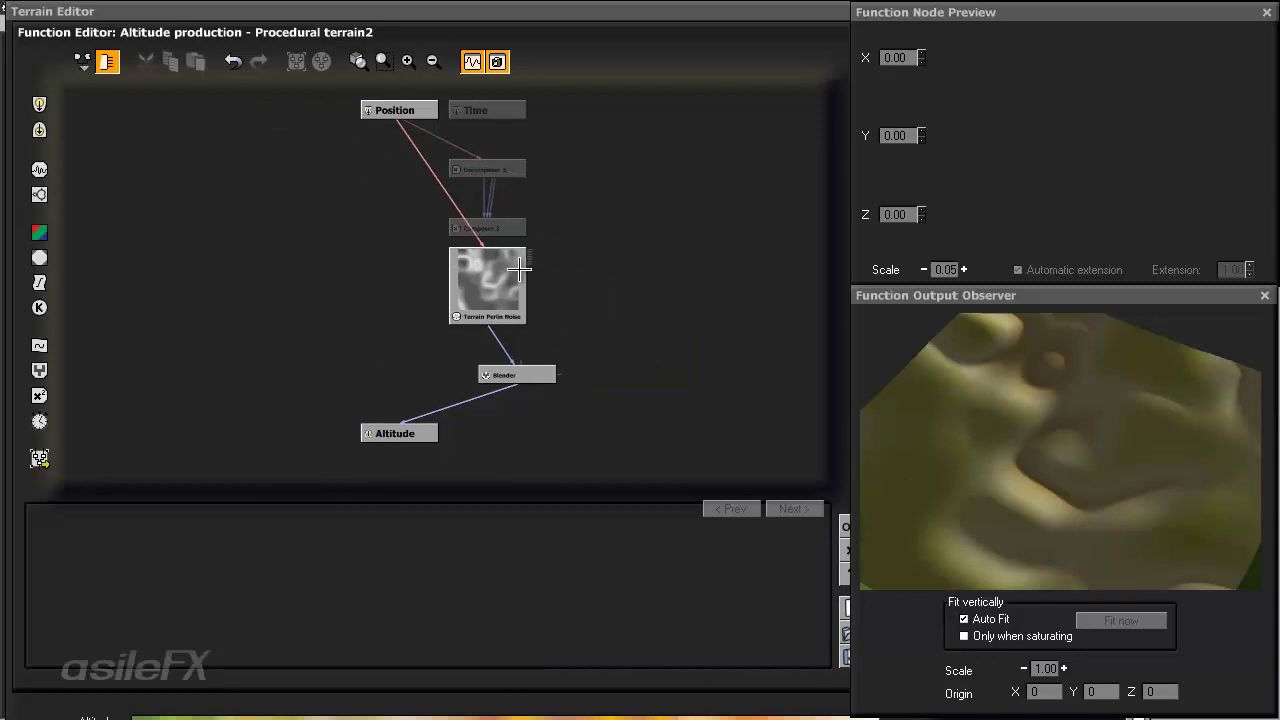
left_click_drag(512, 272, 422, 304)
left_click_drag(411, 141, 366, 200)
left_click(455, 230)
left_click_drag(505, 172, 411, 207)
left_click(408, 61)
middle_click_drag(430, 220, 539, 375)
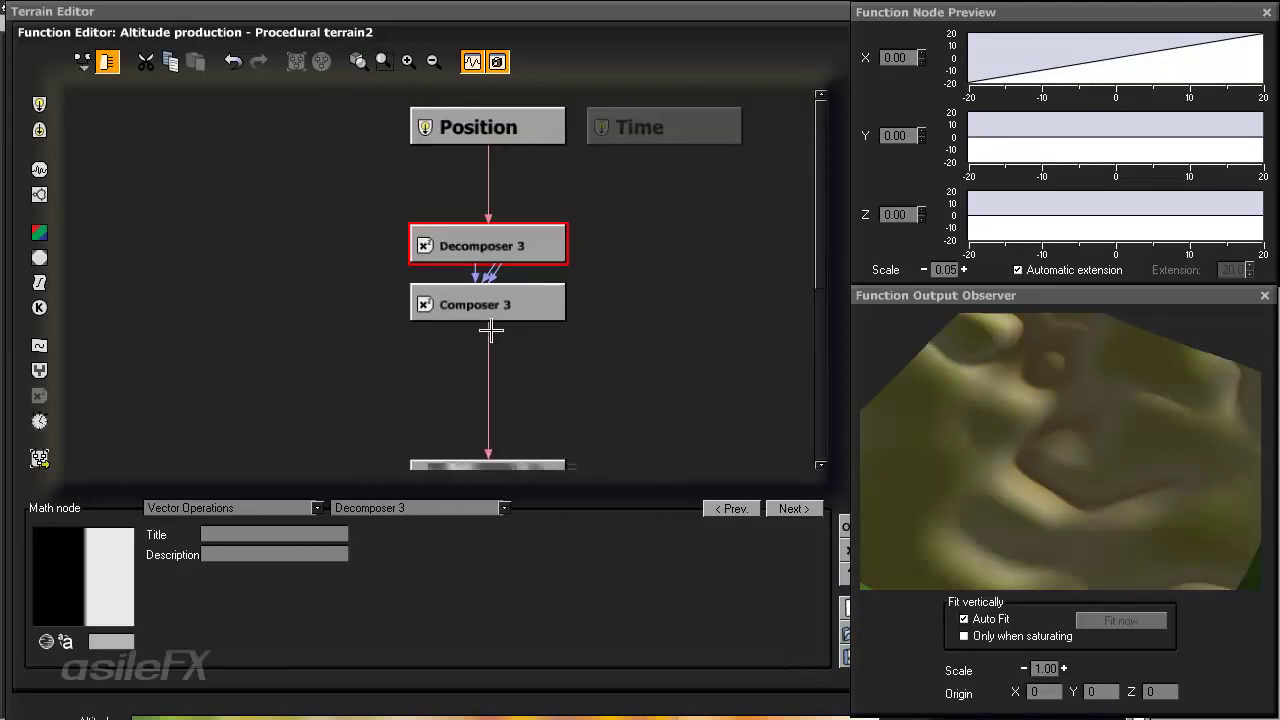
- Connect Position directly to the Terrain Perlin Noise, bypassing Decomposer 3 and Composer 3, and delete that direct connection
left_click_drag(488, 322, 488, 137)
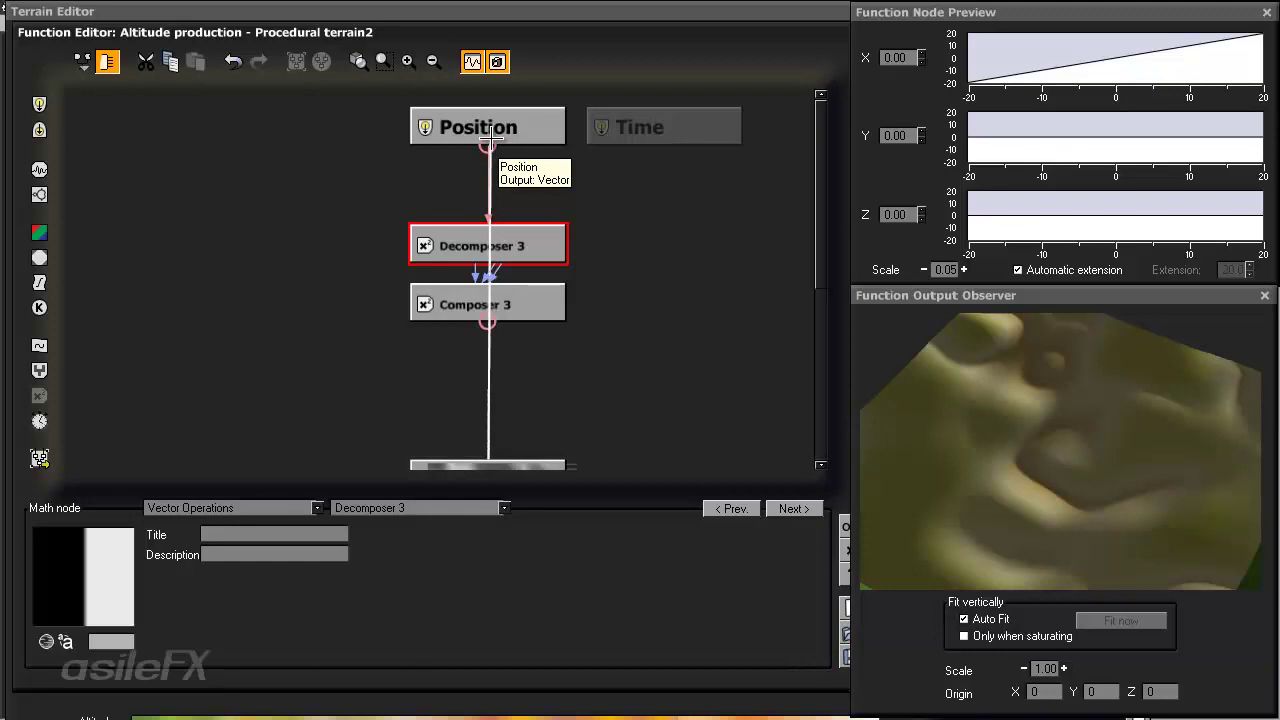
left_click_drag(490, 137, 539, 115)
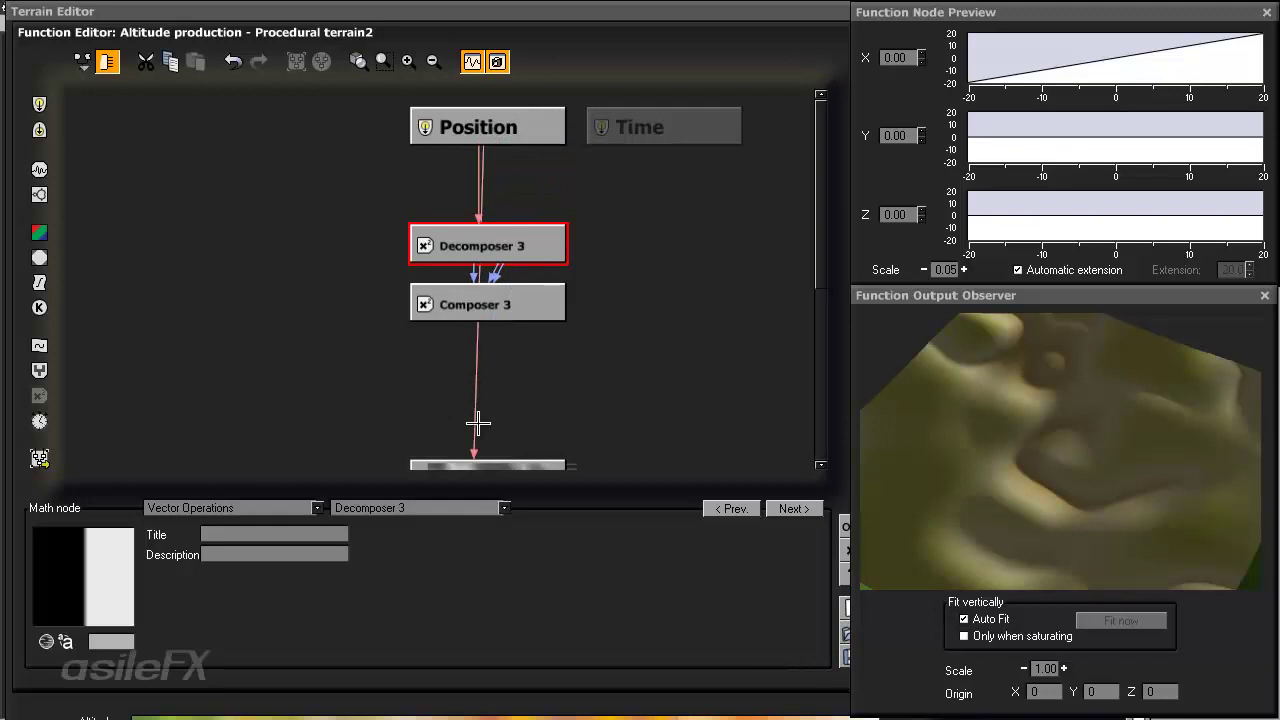
left_click(474, 391)
key("Delete")
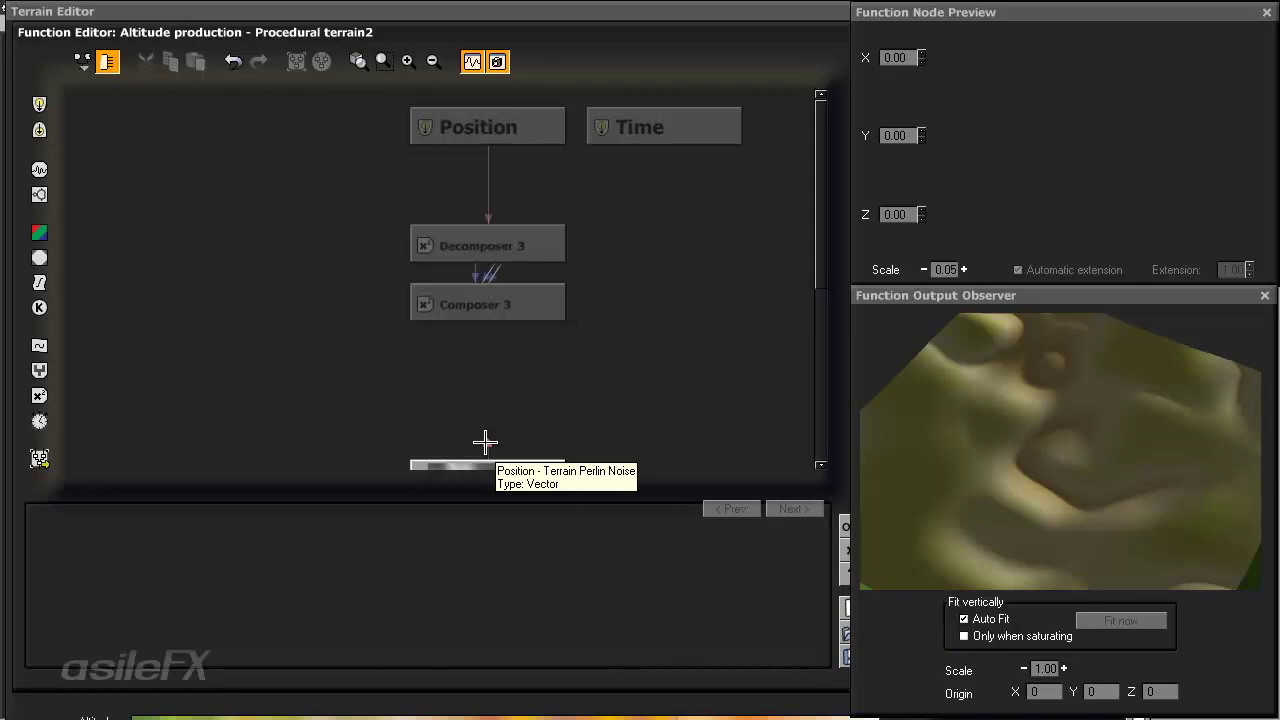
left_click_drag(485, 442, 532, 114)
left_click(484, 150)
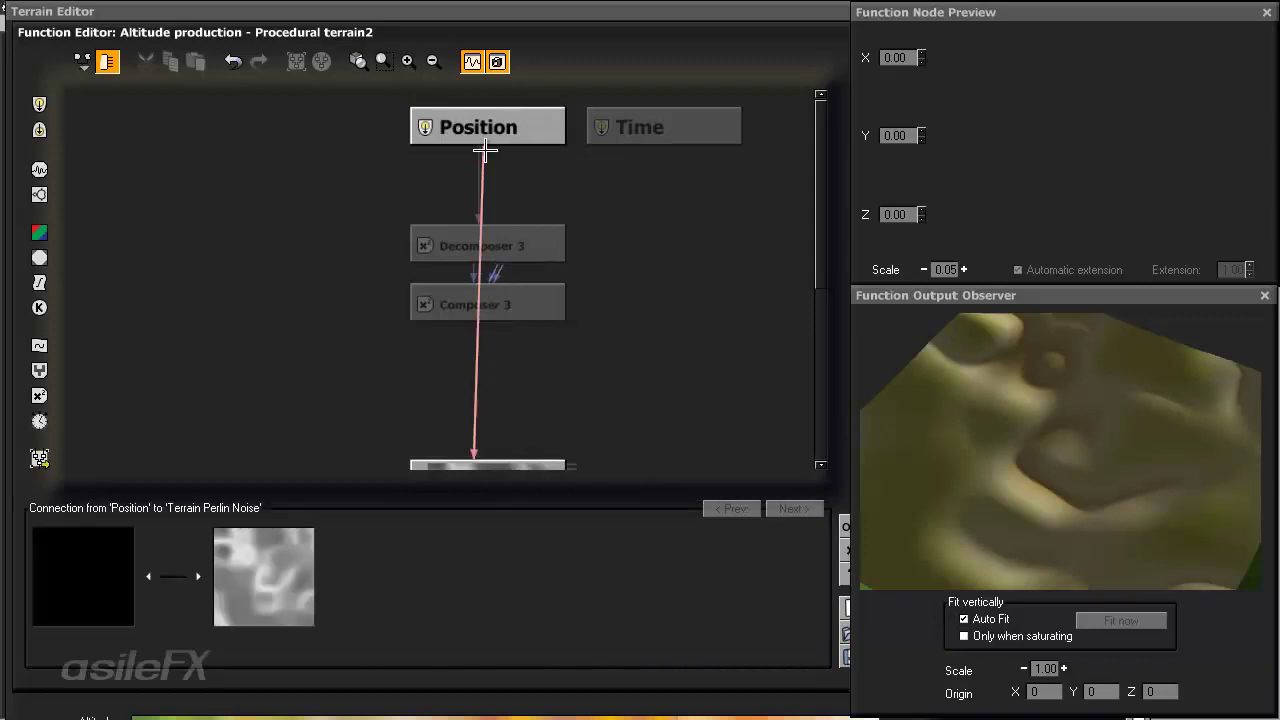
left_click(509, 196)
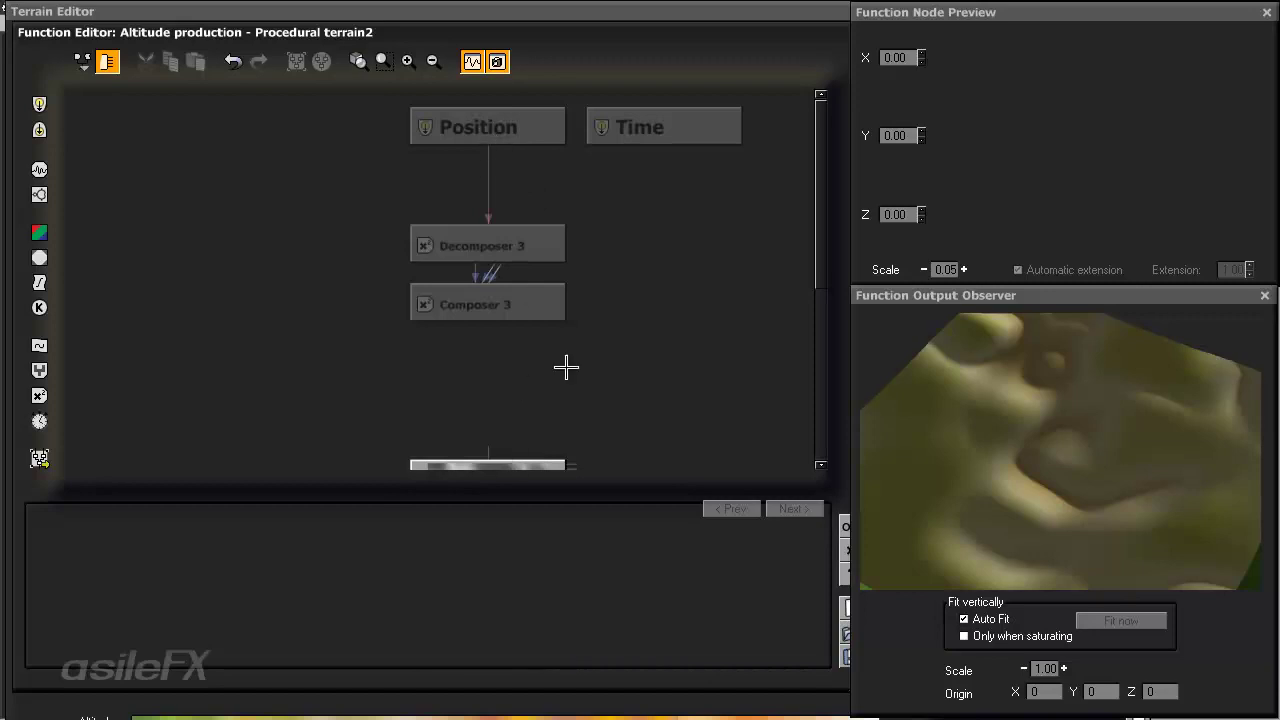
- Rearrange Decomposer 3 and Composer 3 so Composer 3 sits one row below and half a node to the right
middle_click_drag(566, 367, 519, 362)
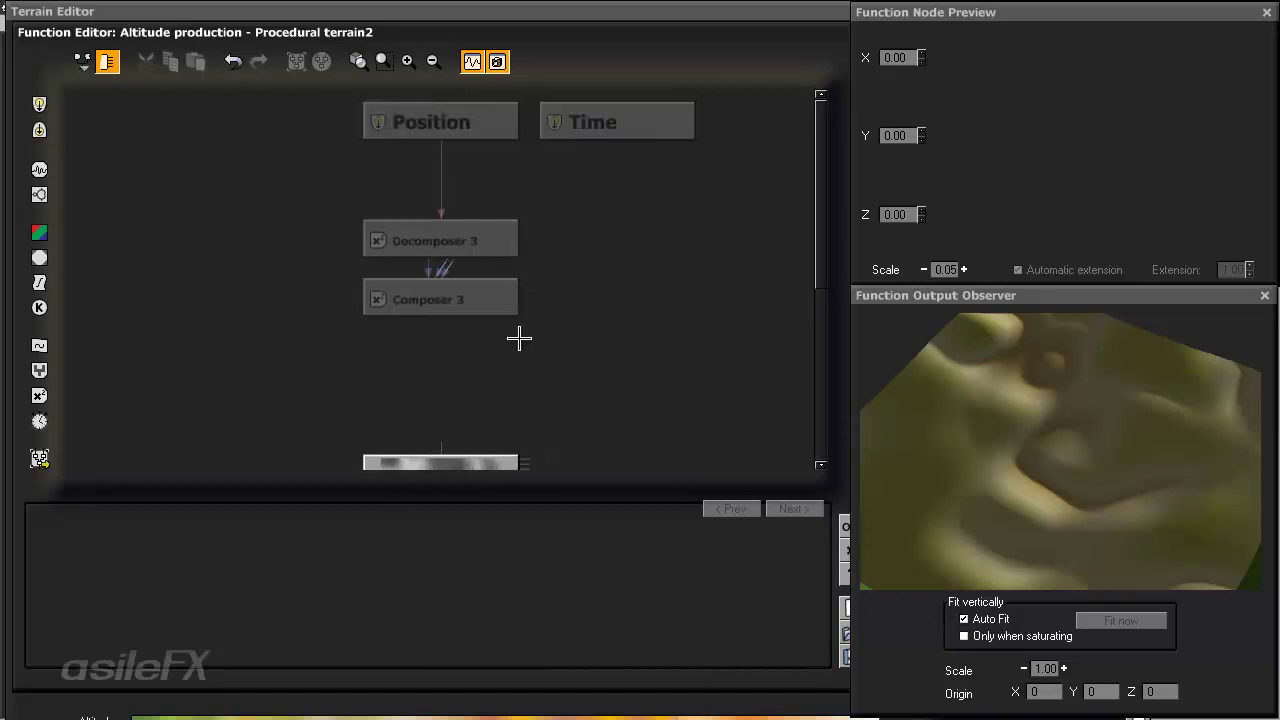
mouse_move(444, 152)
middle_click_drag(526, 337, 541, 299)
left_click_drag(529, 258, 587, 262)
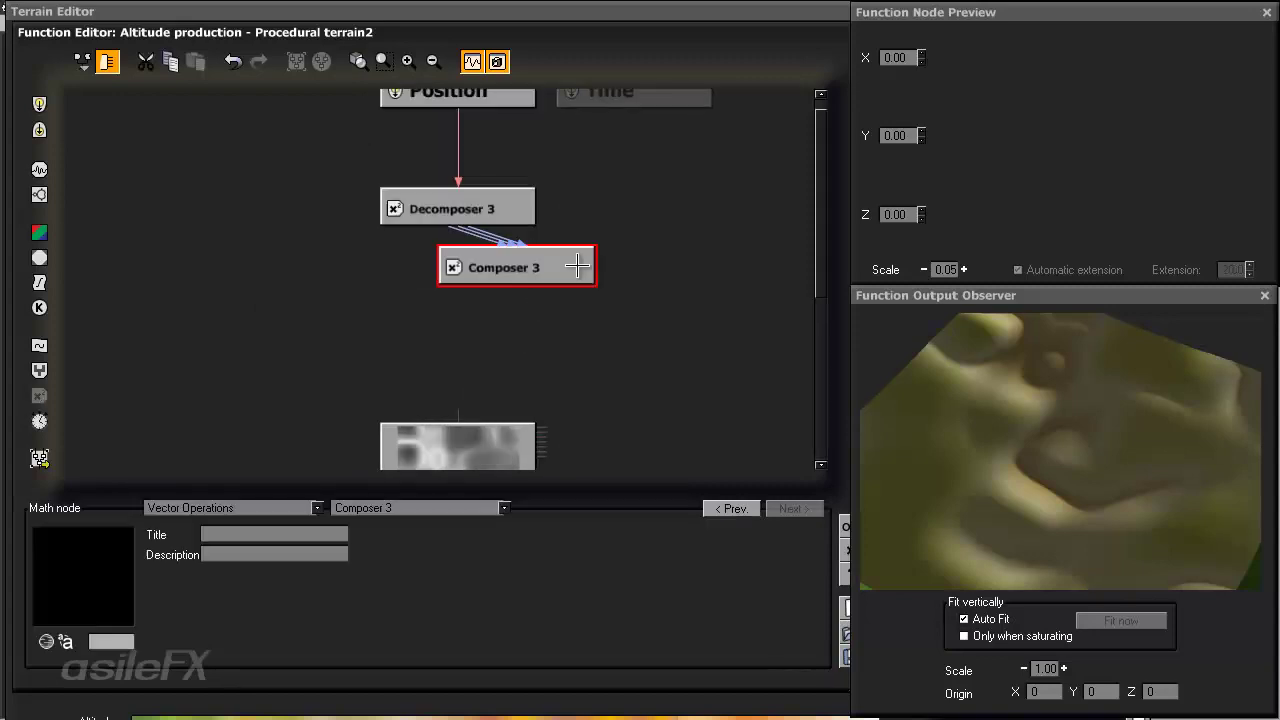
left_click_drag(594, 336, 493, 172)
left_click(520, 263)
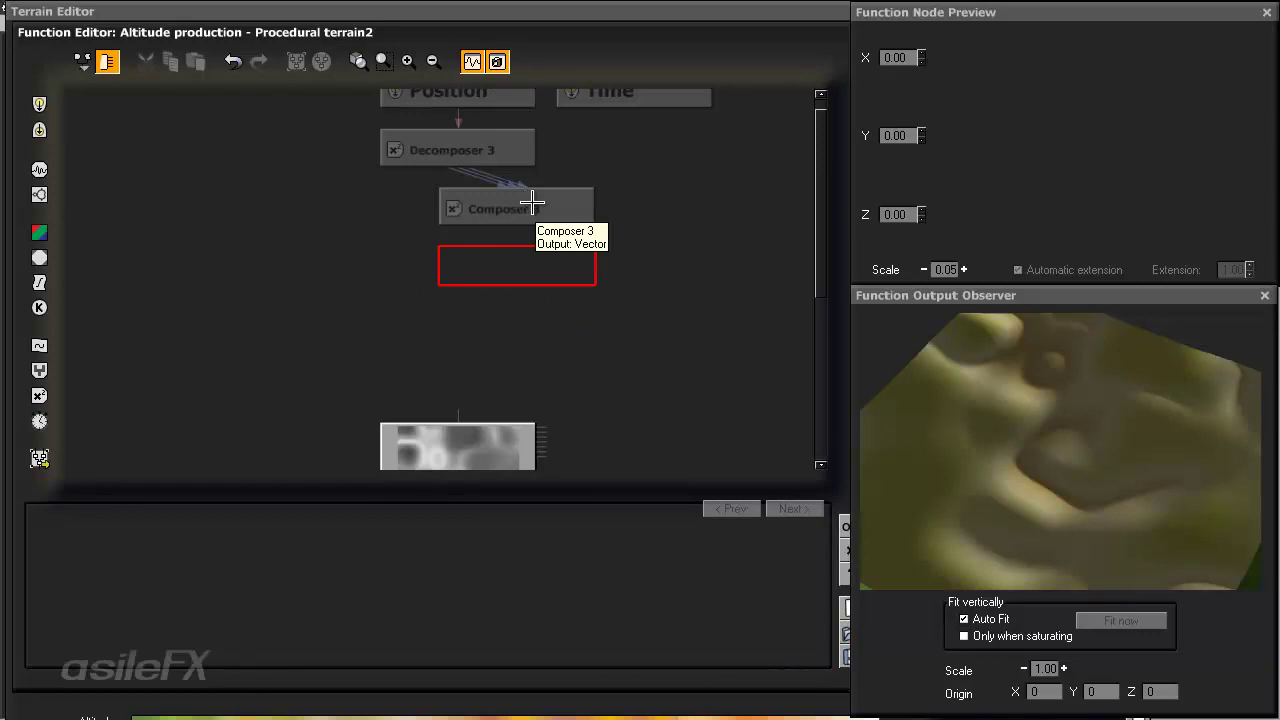
left_click_drag(566, 207, 574, 238)
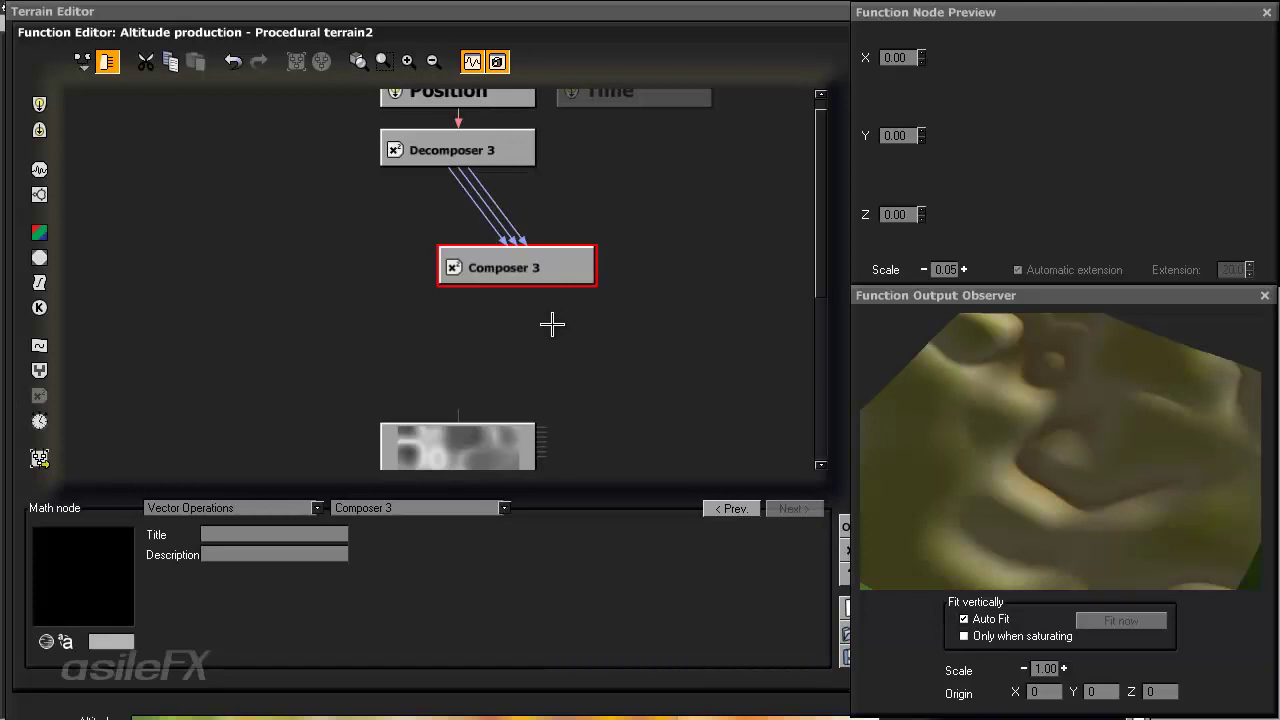
left_click(490, 212)
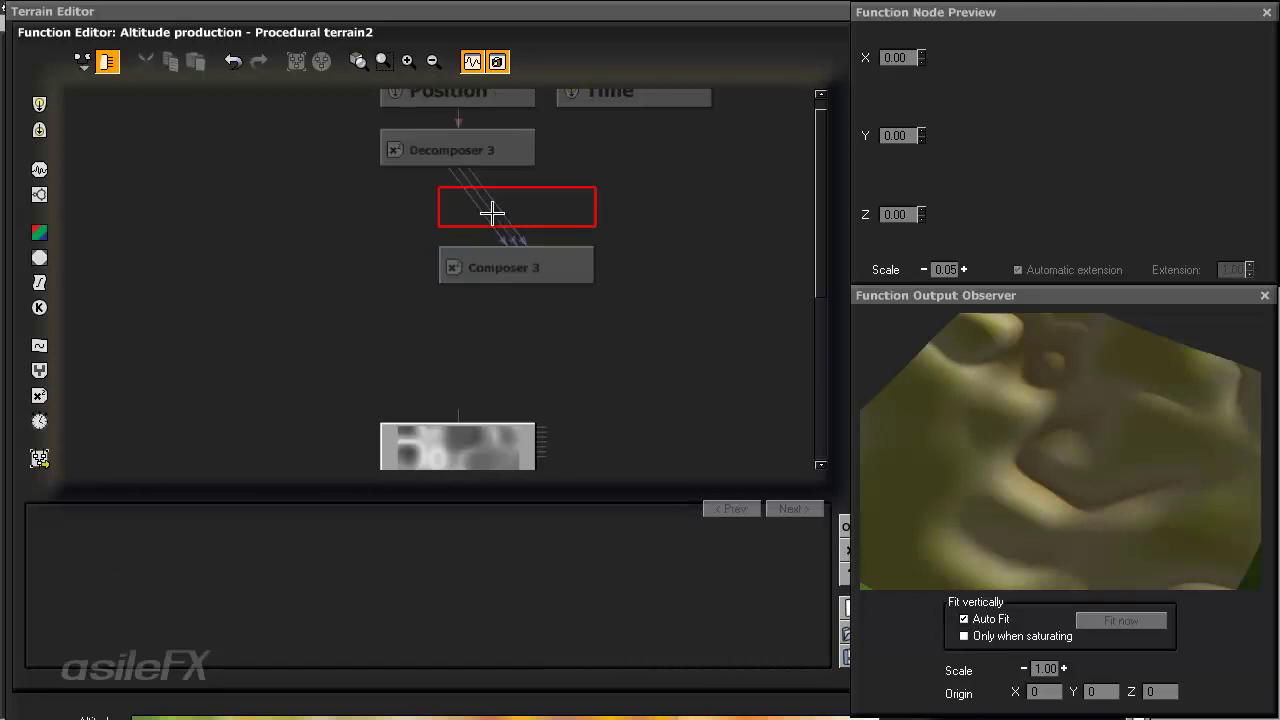
left_click(557, 346)
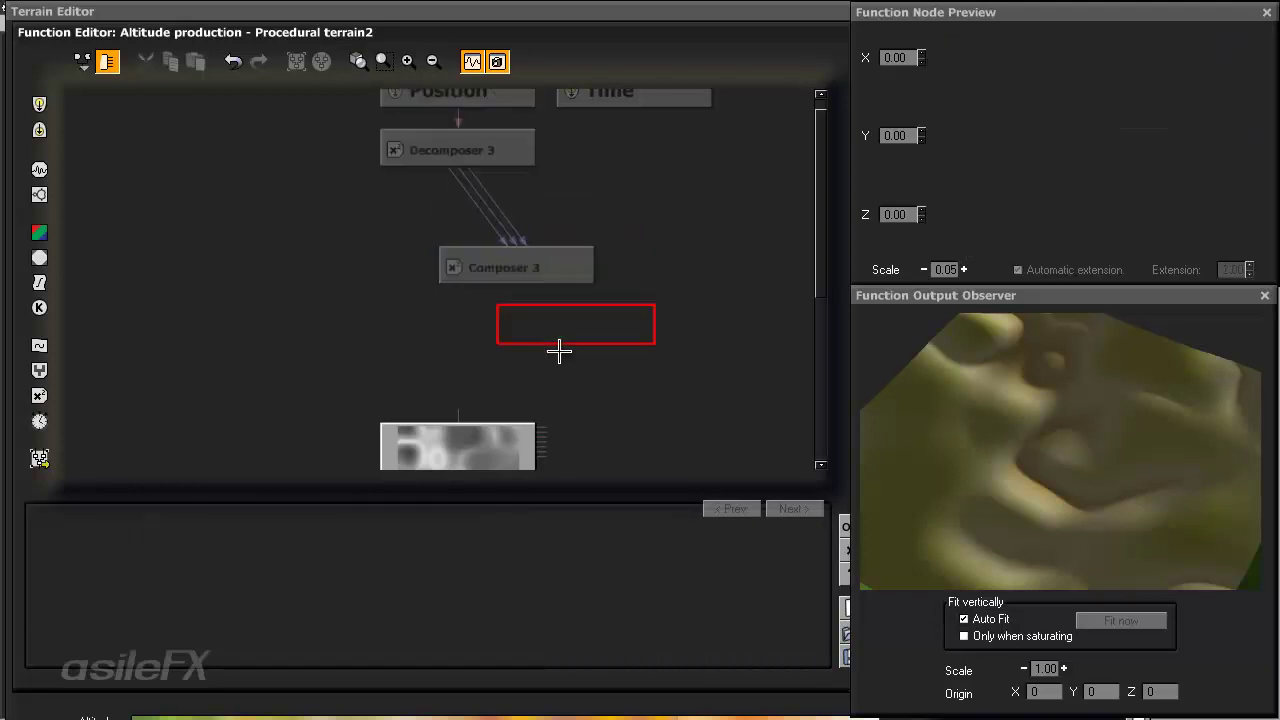
left_click_drag(494, 163, 496, 195)
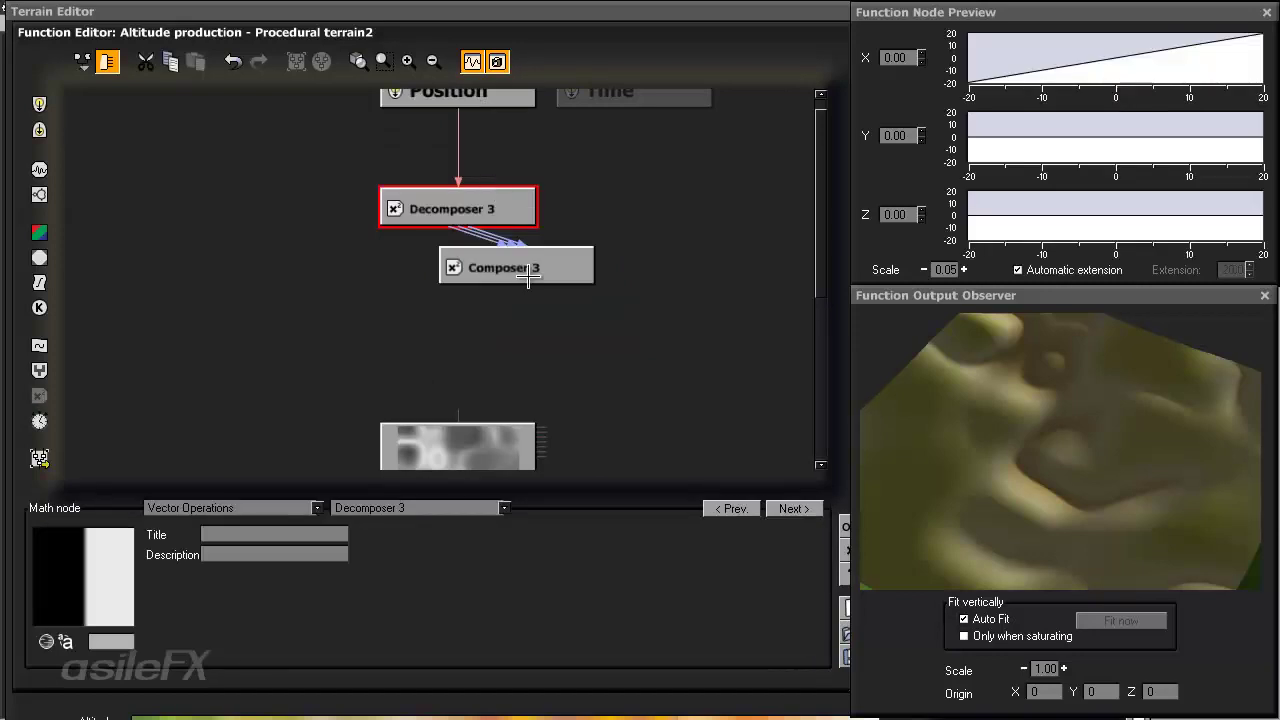
left_click(513, 306)
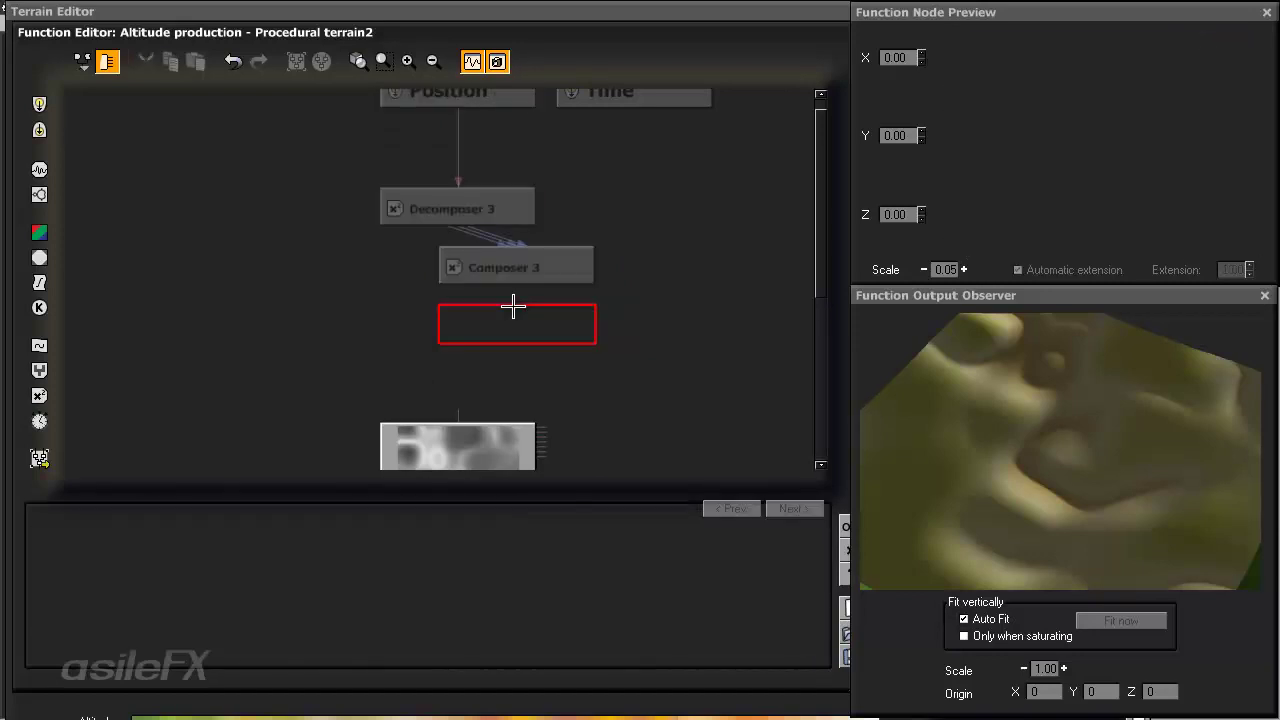
- Connect Composer 3's output to the Terrain Perlin Noise's Position input and shift Decomposer 3 and Composer 3 up one row
left_click_drag(455, 408, 515, 283)
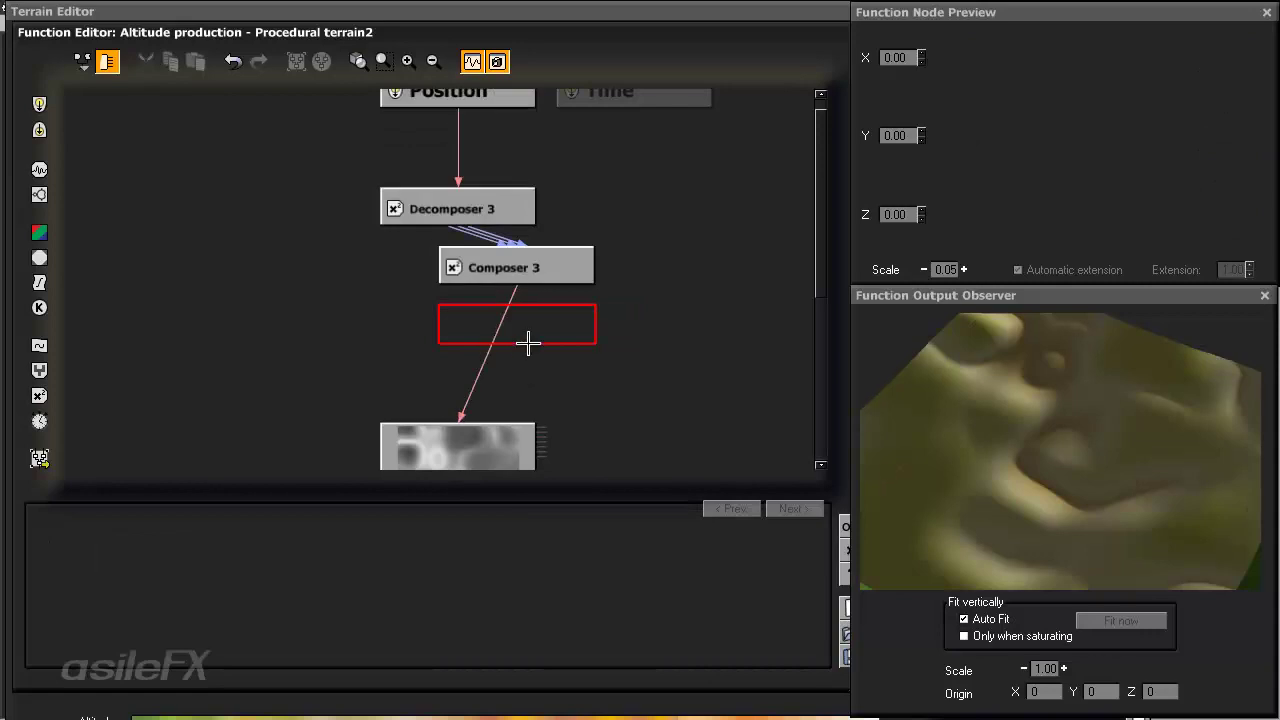
left_click(522, 266)
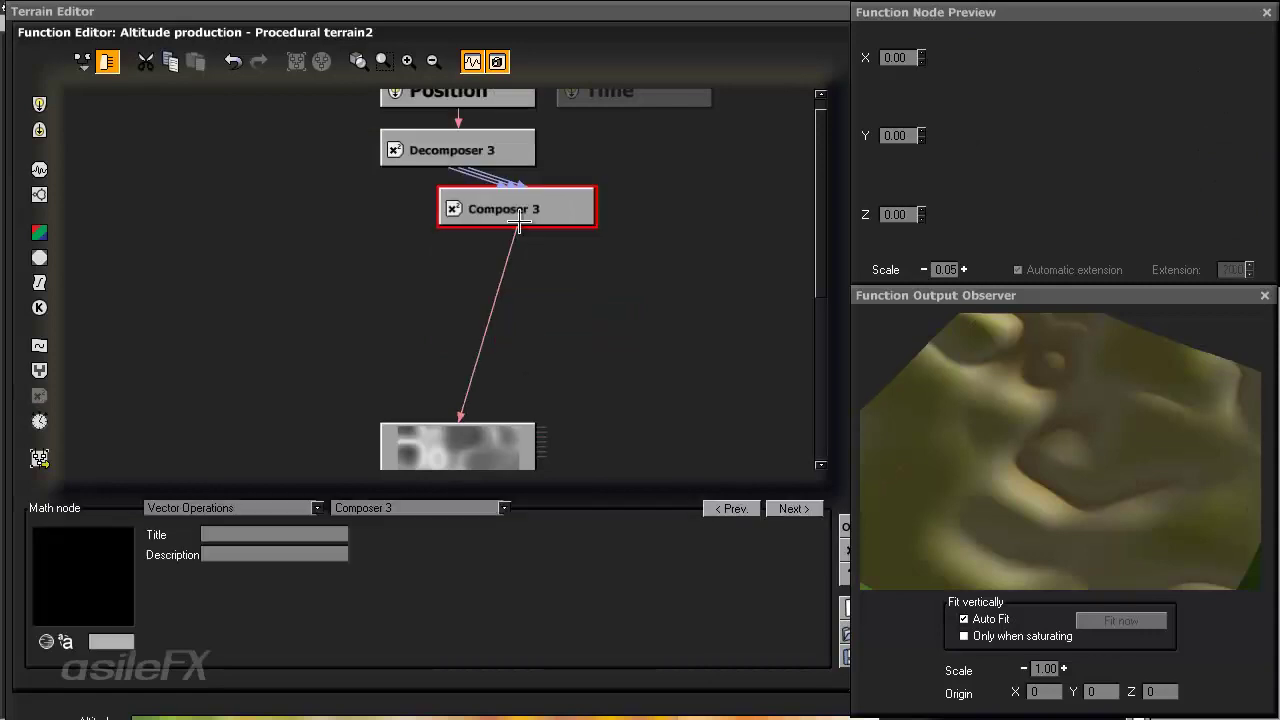
left_click(540, 274)
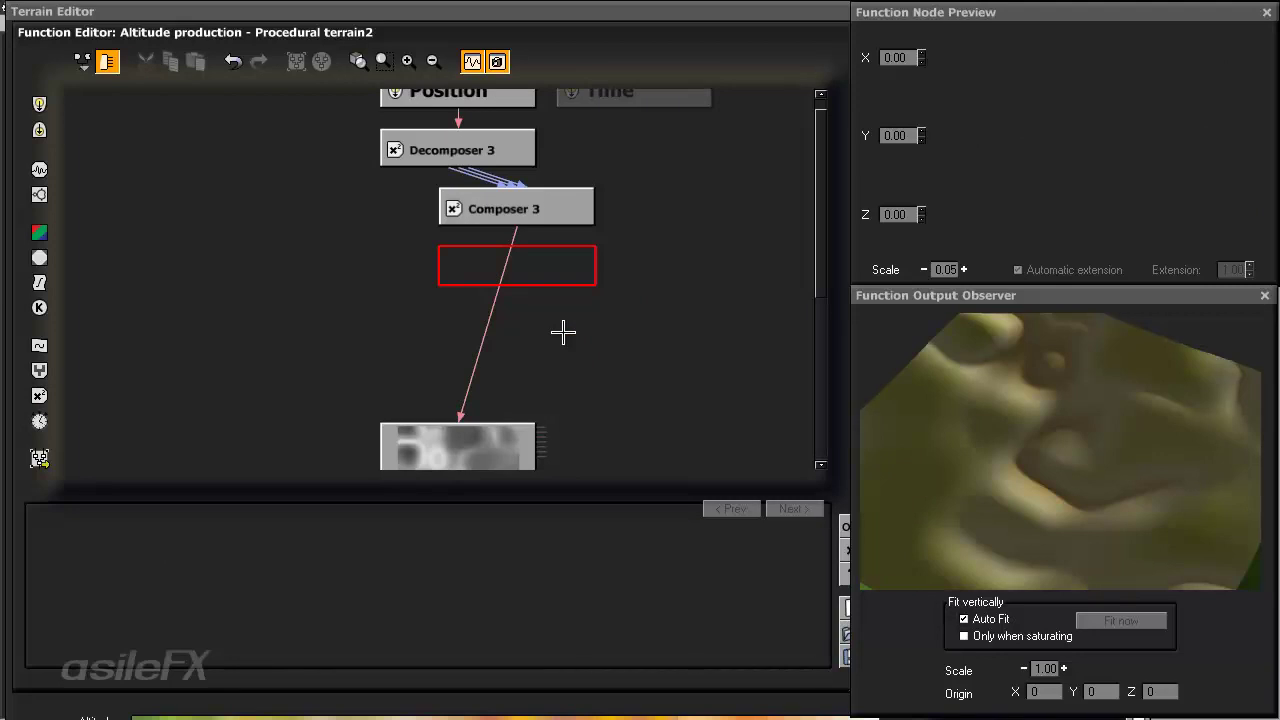
- Add two Terrain Perlin Noise nodes beside Composer 3, both fed by Position
left_click_drag(563, 251, 480, 281)
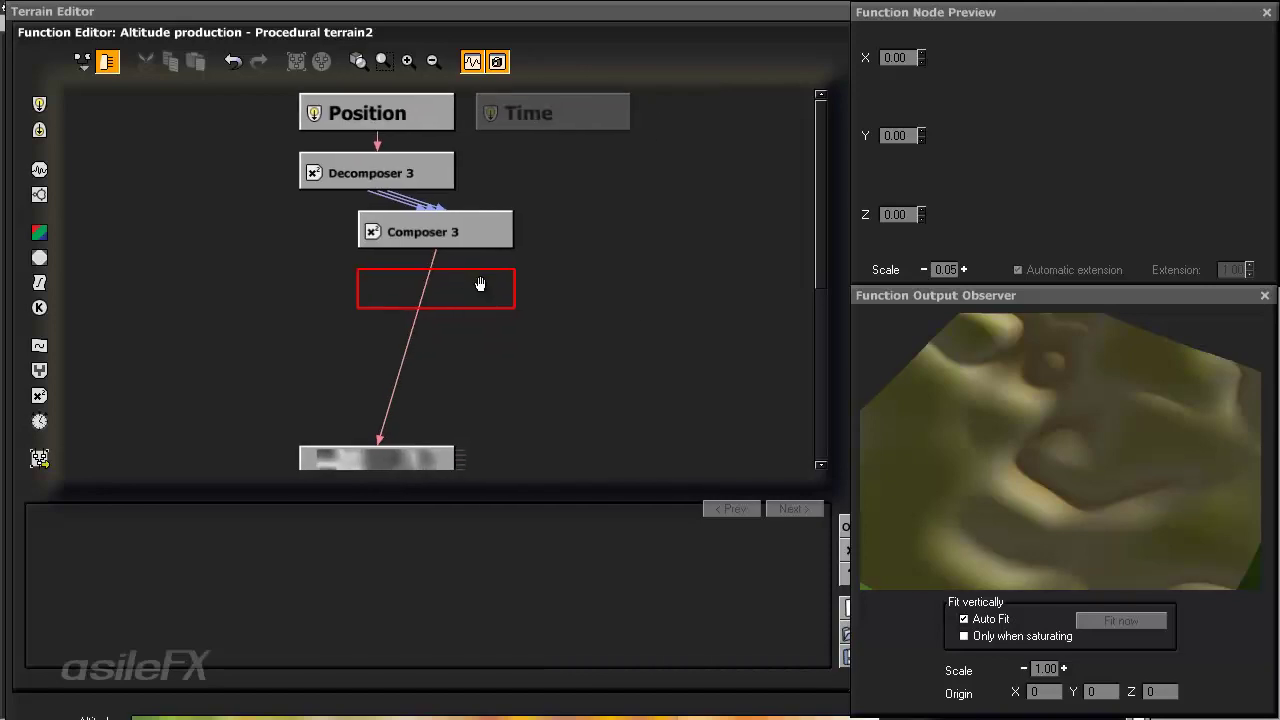
left_click(610, 294)
left_click(39, 169)
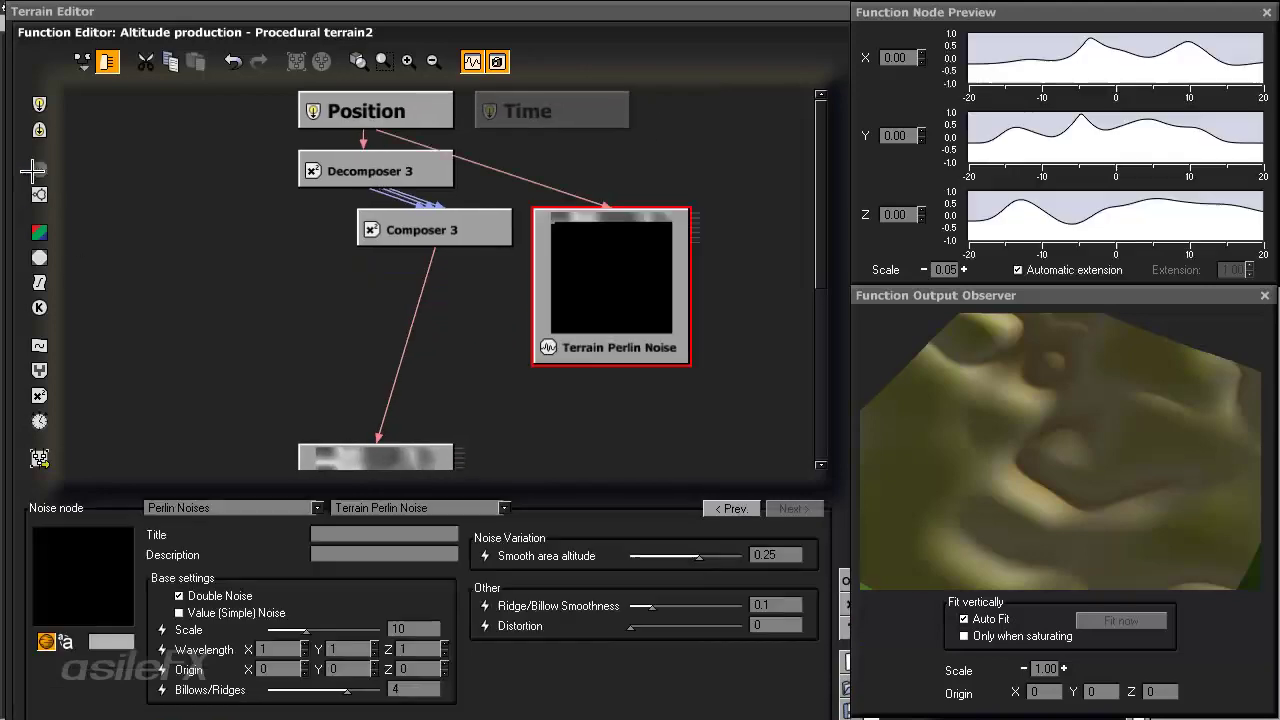
left_click(763, 283)
left_click(39, 169)
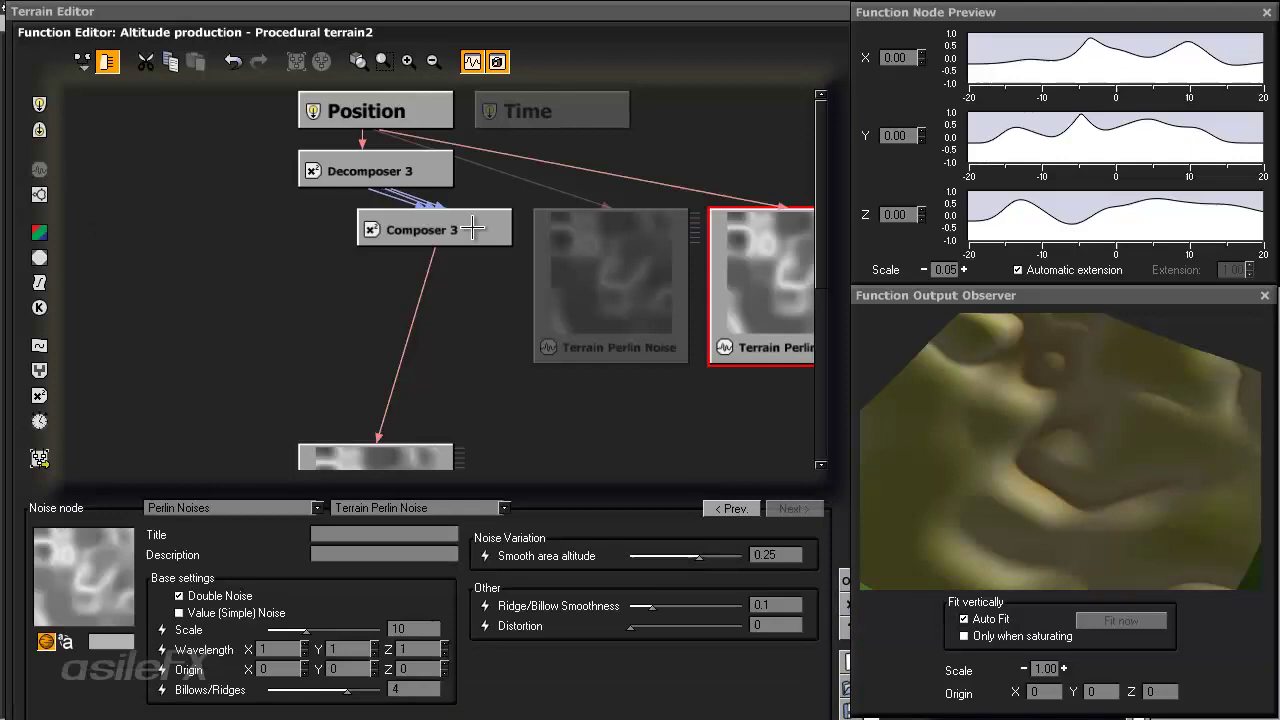
- Move the Position node up one row, widening the gap above Decomposer 3
left_click_drag(370, 291, 360, 291)
left_click_drag(300, 157, 299, 121)
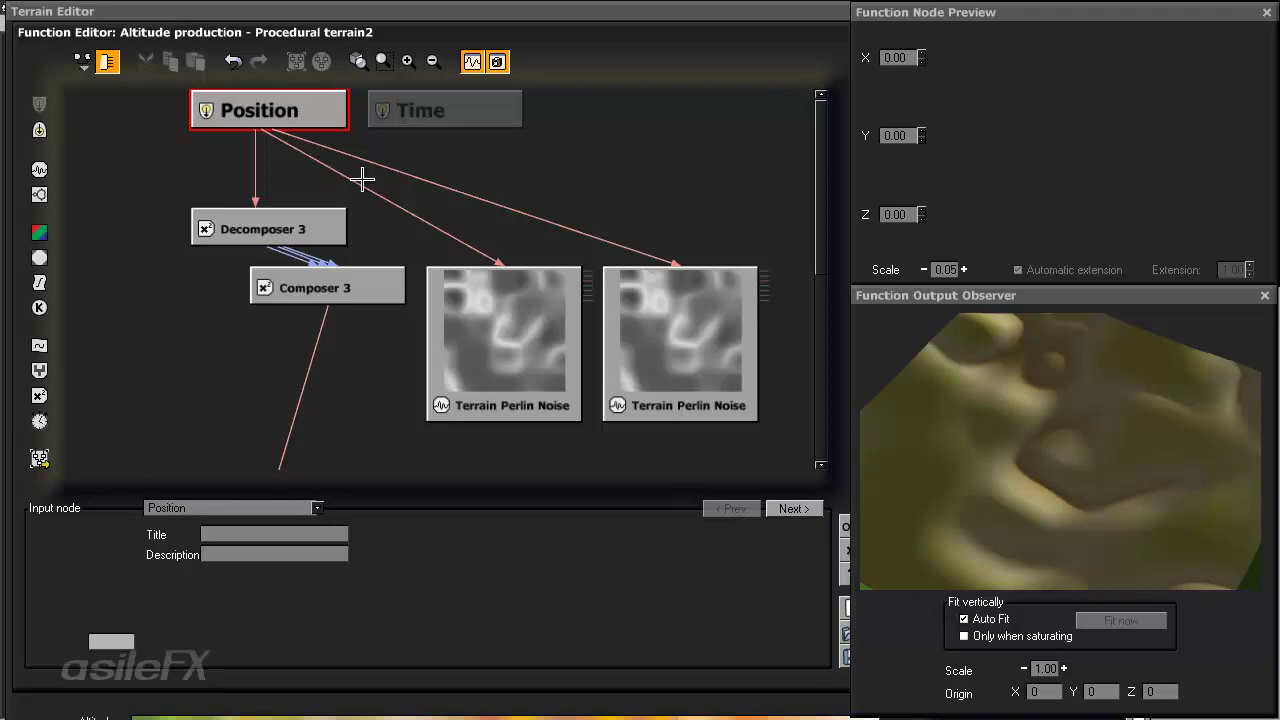
left_click(583, 164)
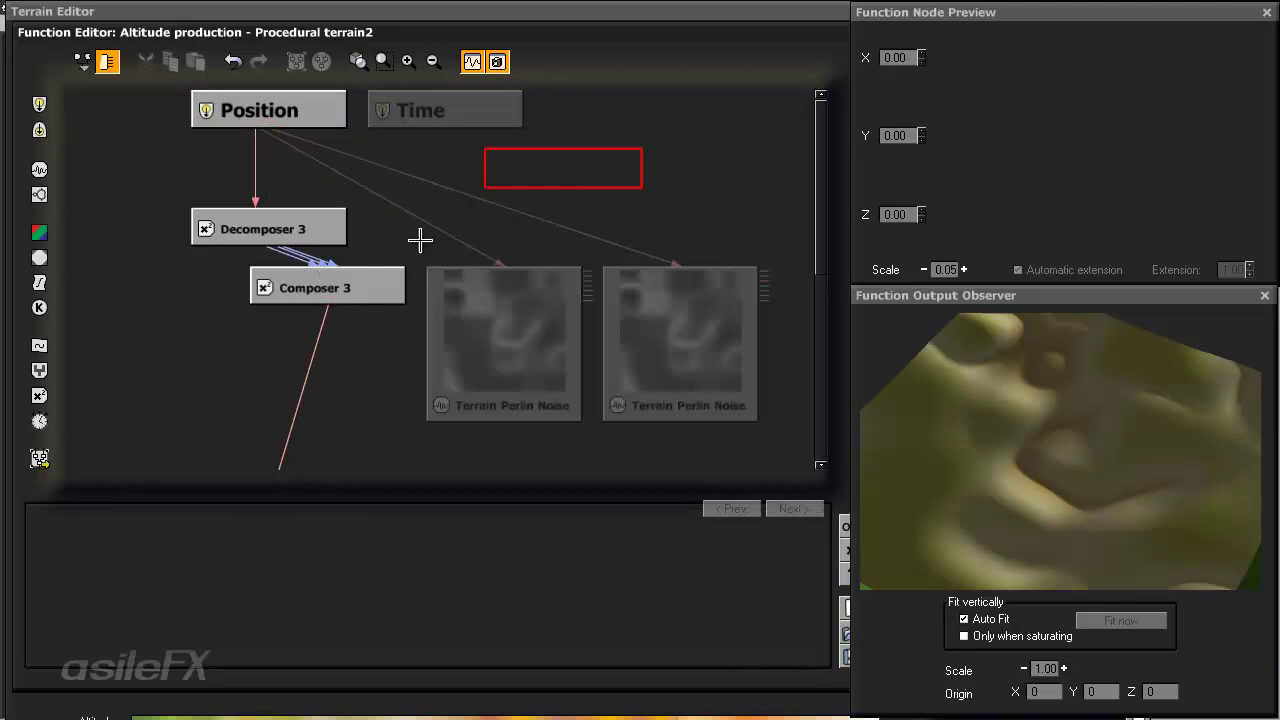
- Move the two added Terrain Perlin Noise nodes further down the graph and delete them both
left_click_drag(790, 445, 565, 278)
scroll(548, 210, "down", 2)
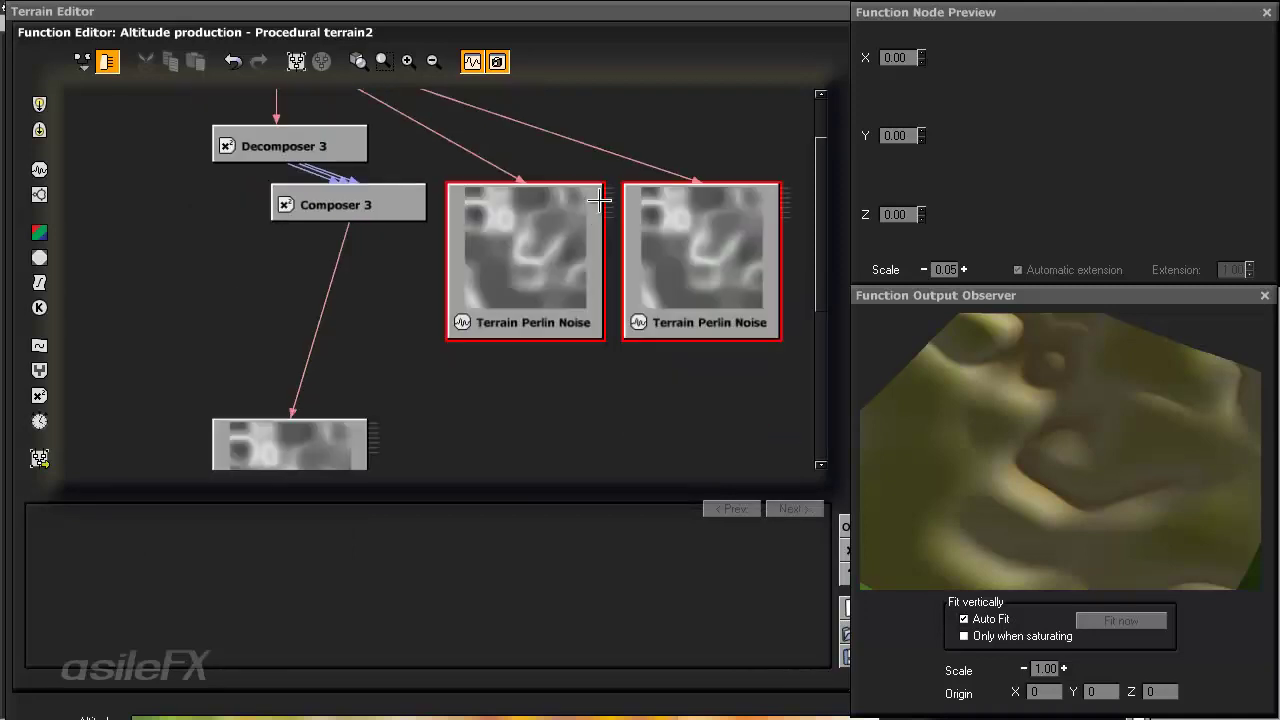
left_click_drag(548, 210, 550, 392)
scroll(551, 266, "down", 2)
left_click(646, 357)
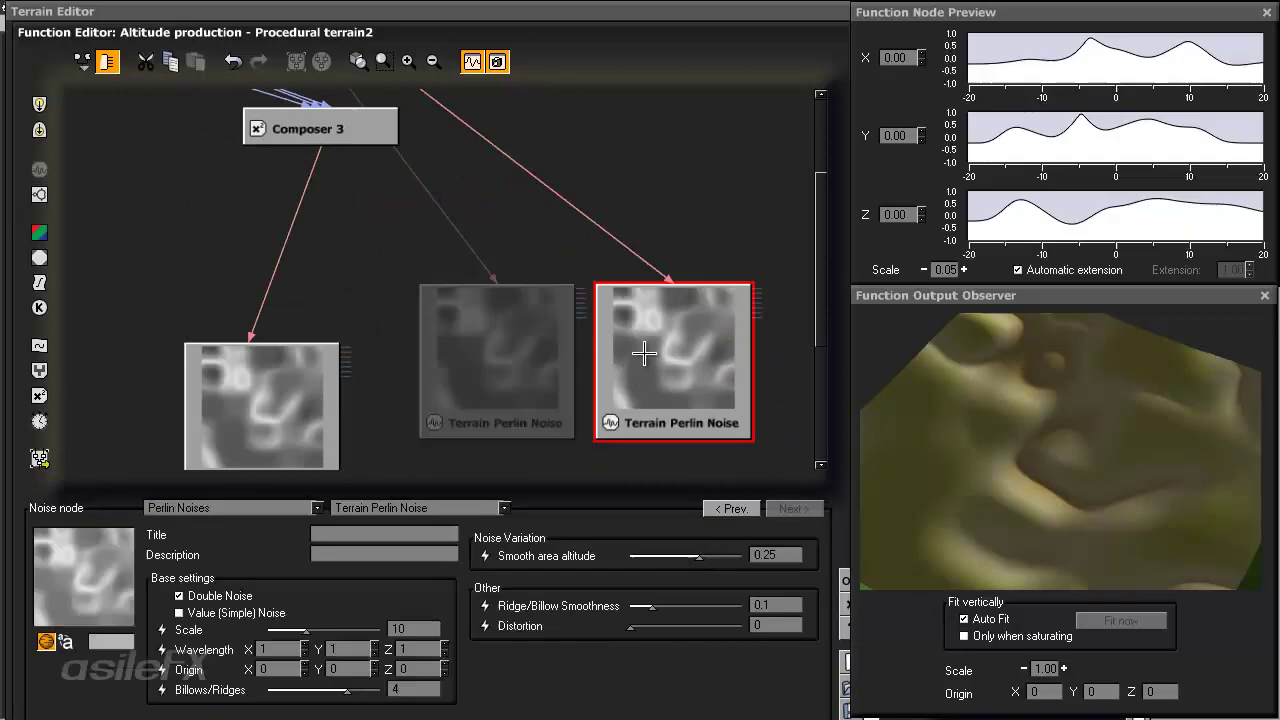
key("Delete")
- Add a math node beside Composer 3, change it to the Offset vector operation and set its Z offset to 0
right_click_drag(406, 171, 486, 226)
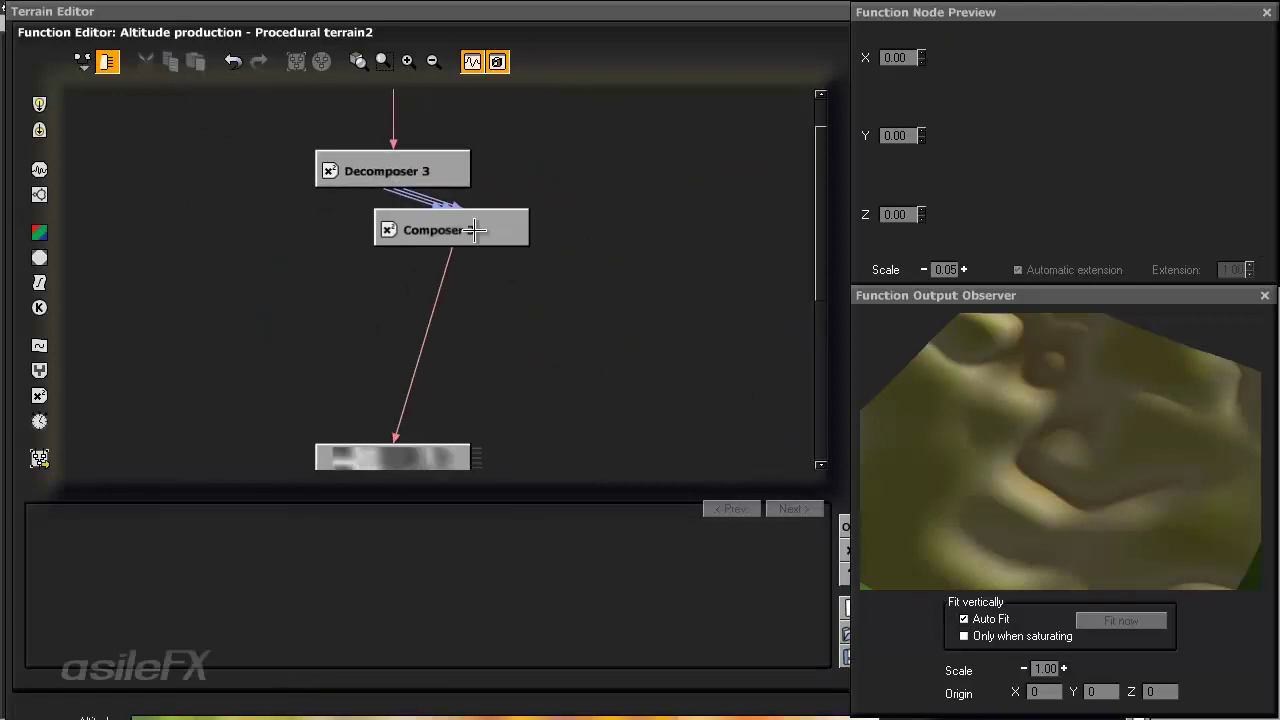
right_click_drag(572, 267, 546, 309)
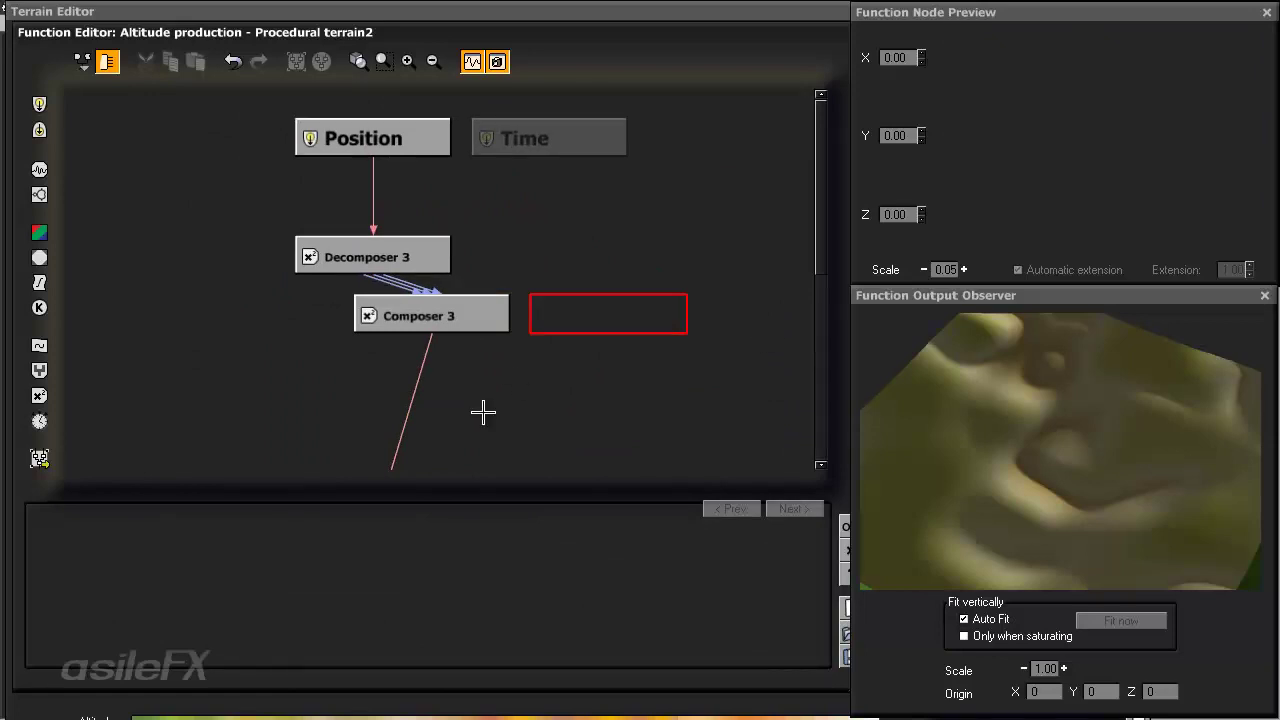
left_click(39, 396)
left_click(208, 507)
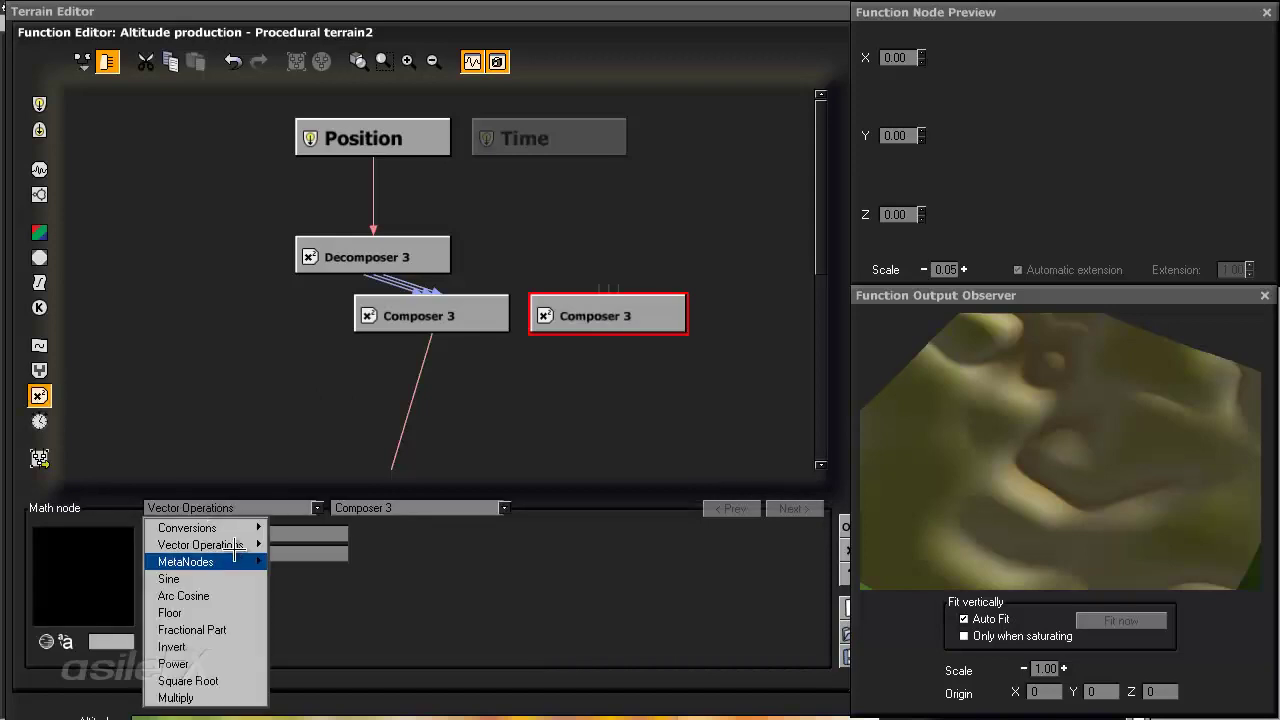
mouse_move(240, 544)
left_click(300, 255)
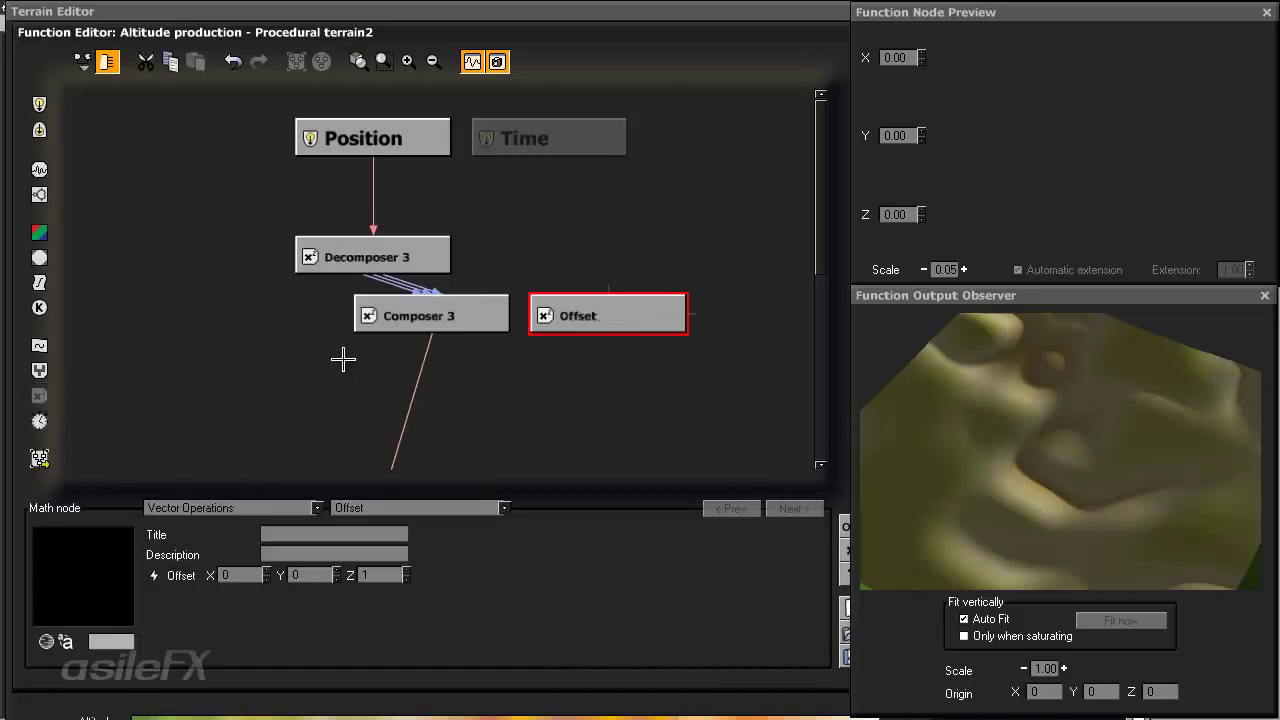
left_click(370, 576)
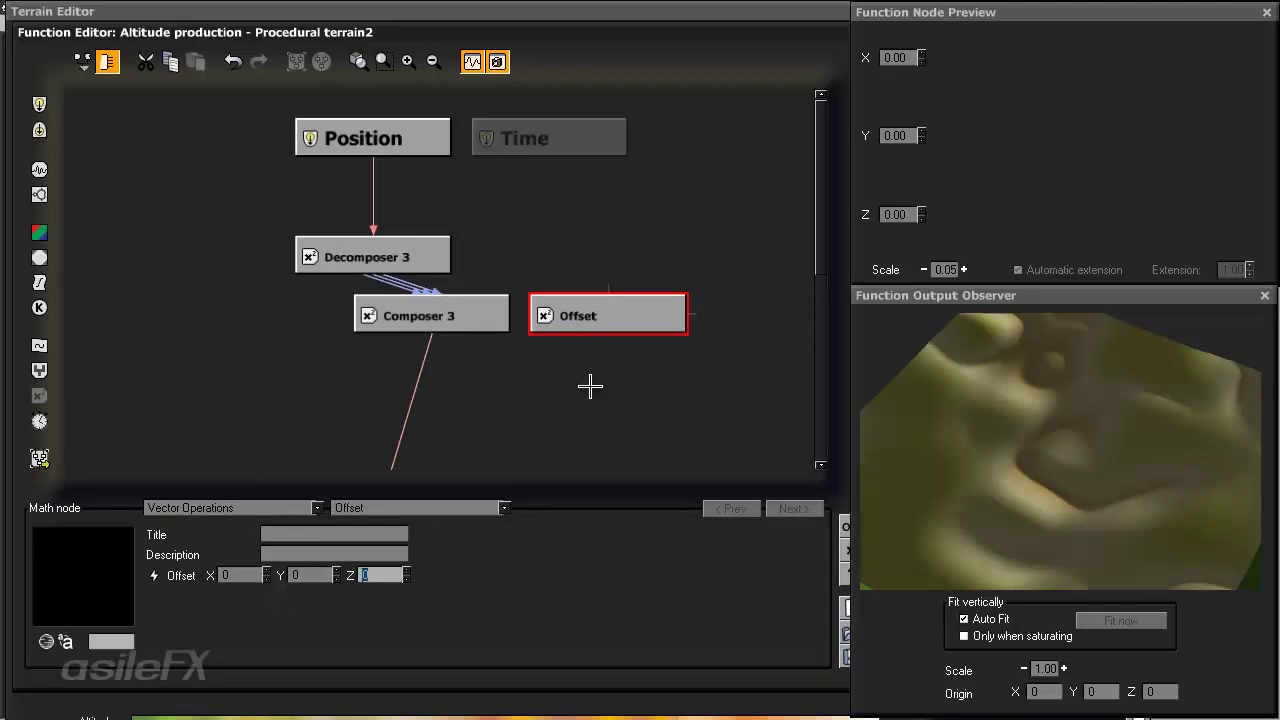
- Place the Offset node directly below Composer 3 and wire it between Composer 3 and the Terrain Perlin Noise
left_click_drag(605, 316, 505, 369)
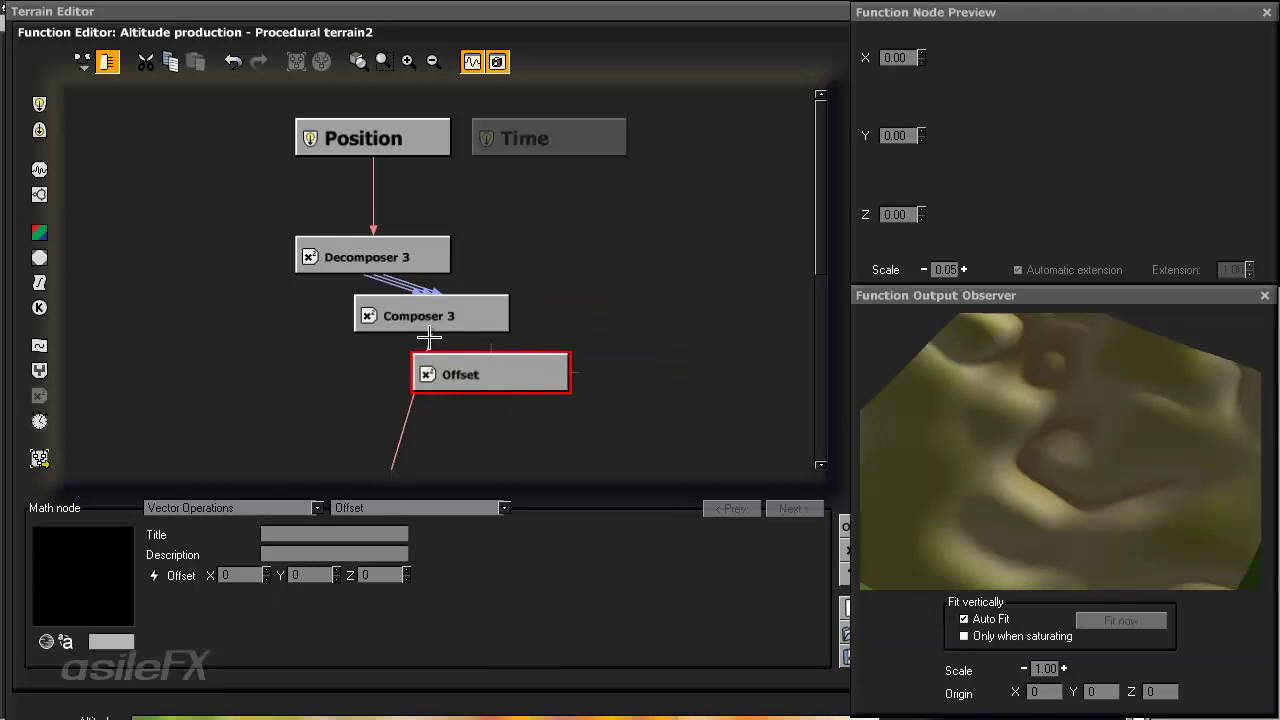
left_click_drag(484, 384, 485, 386)
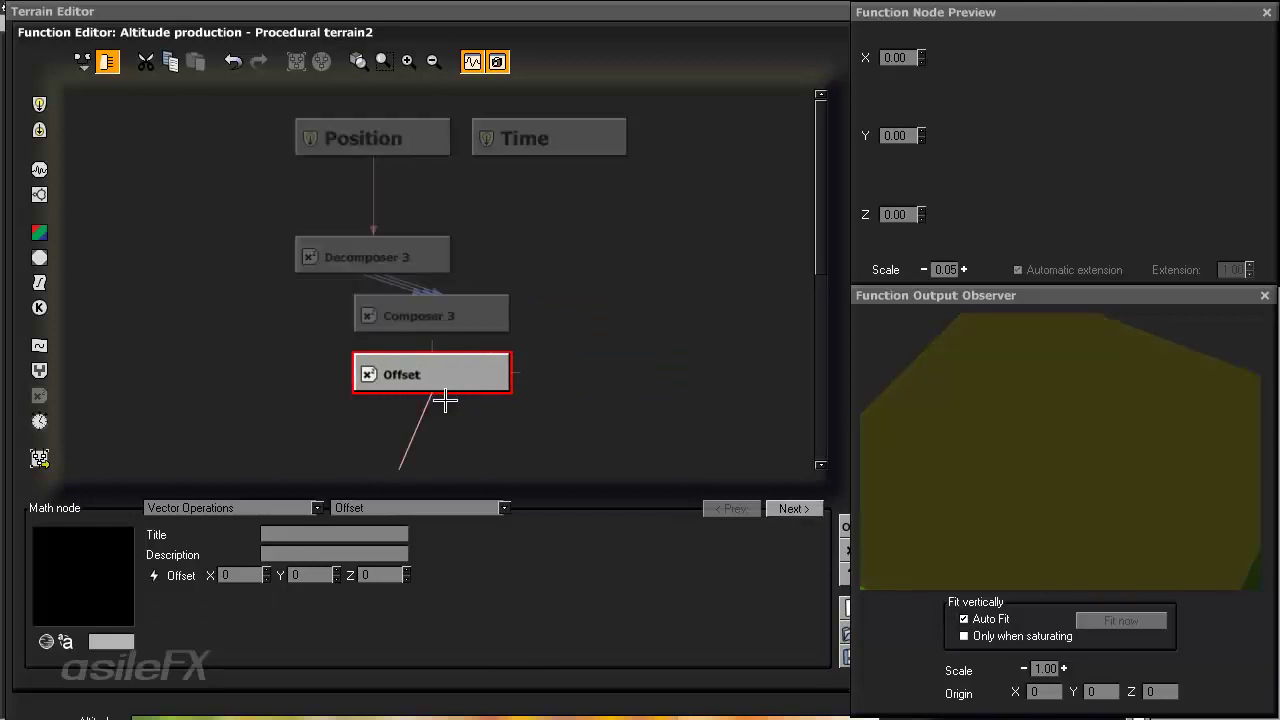
left_click_drag(435, 349, 432, 325)
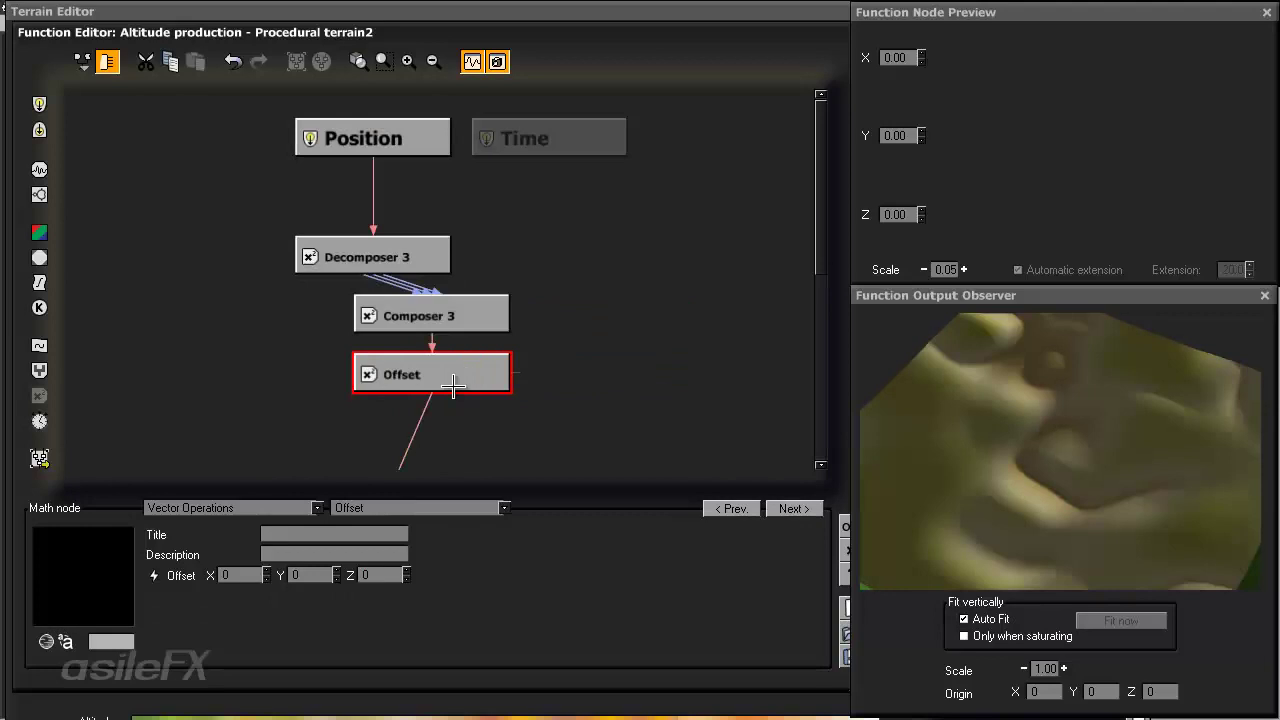
left_click(597, 381)
- Inspect the connection from Position to Decomposer 3 and the settings of the Offset node
middle_click_drag(597, 381, 621, 321)
middle_click_drag(617, 257, 609, 303)
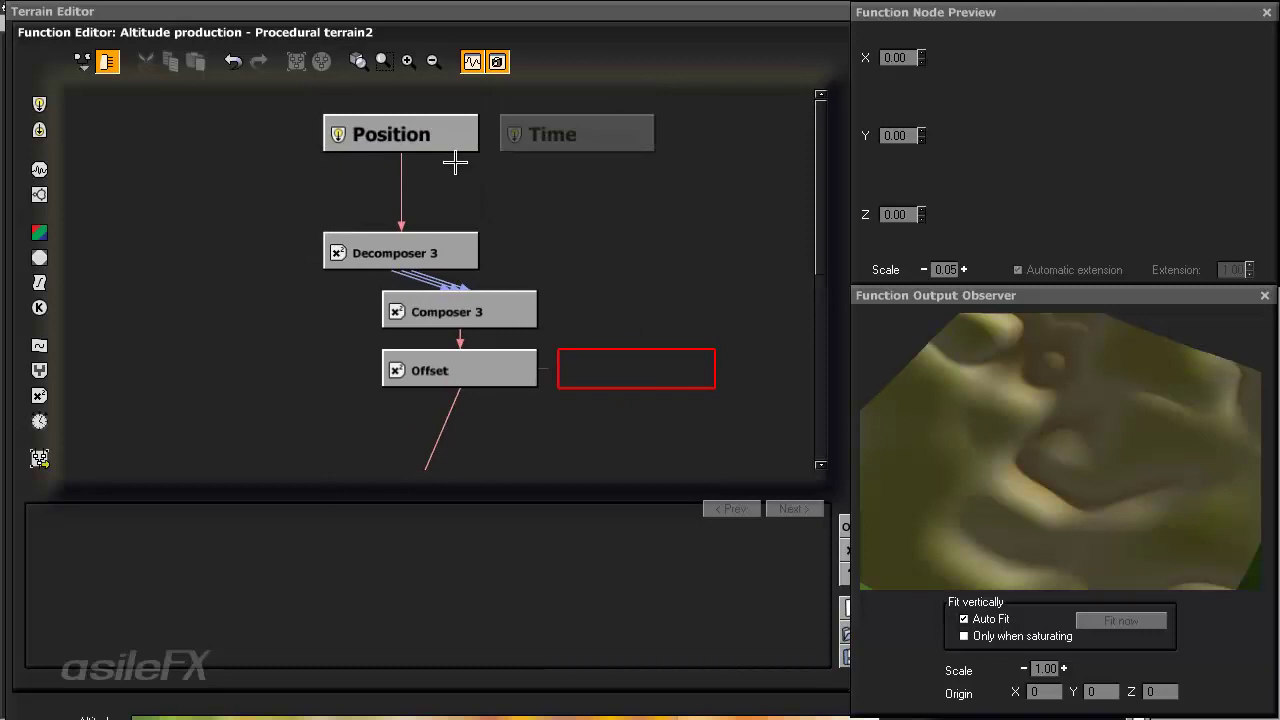
left_click(488, 194)
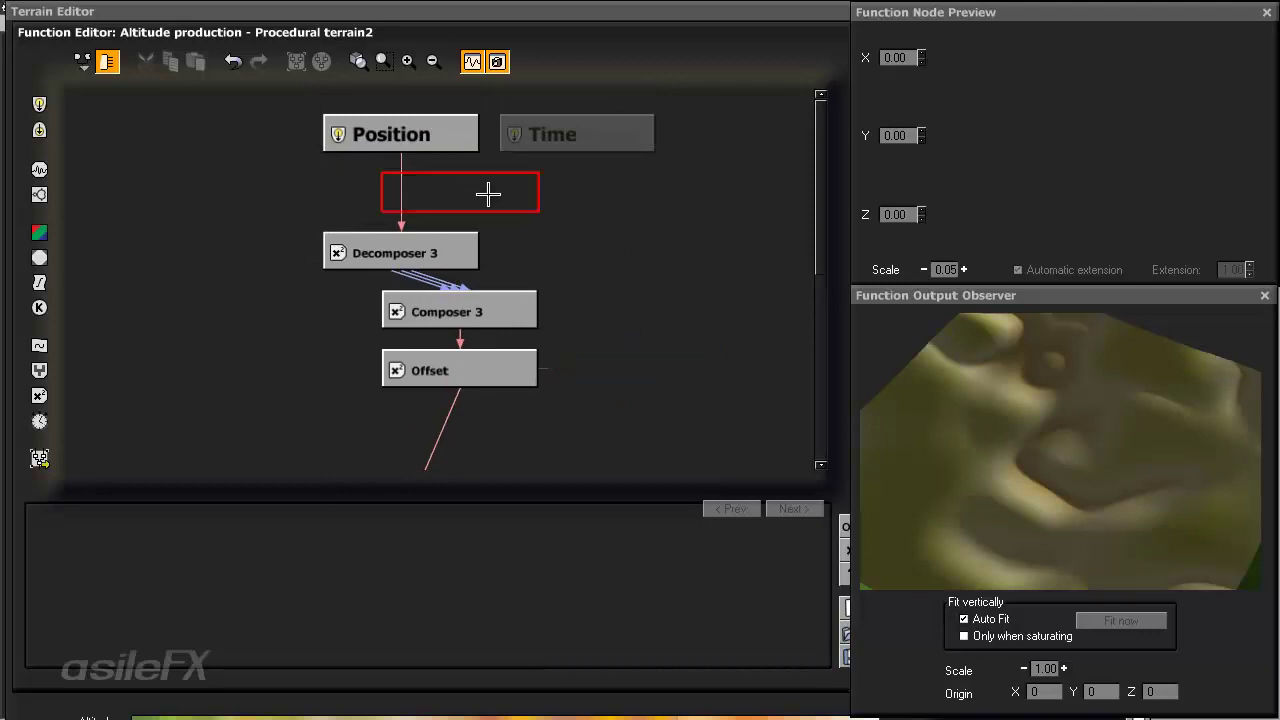
left_click(402, 189)
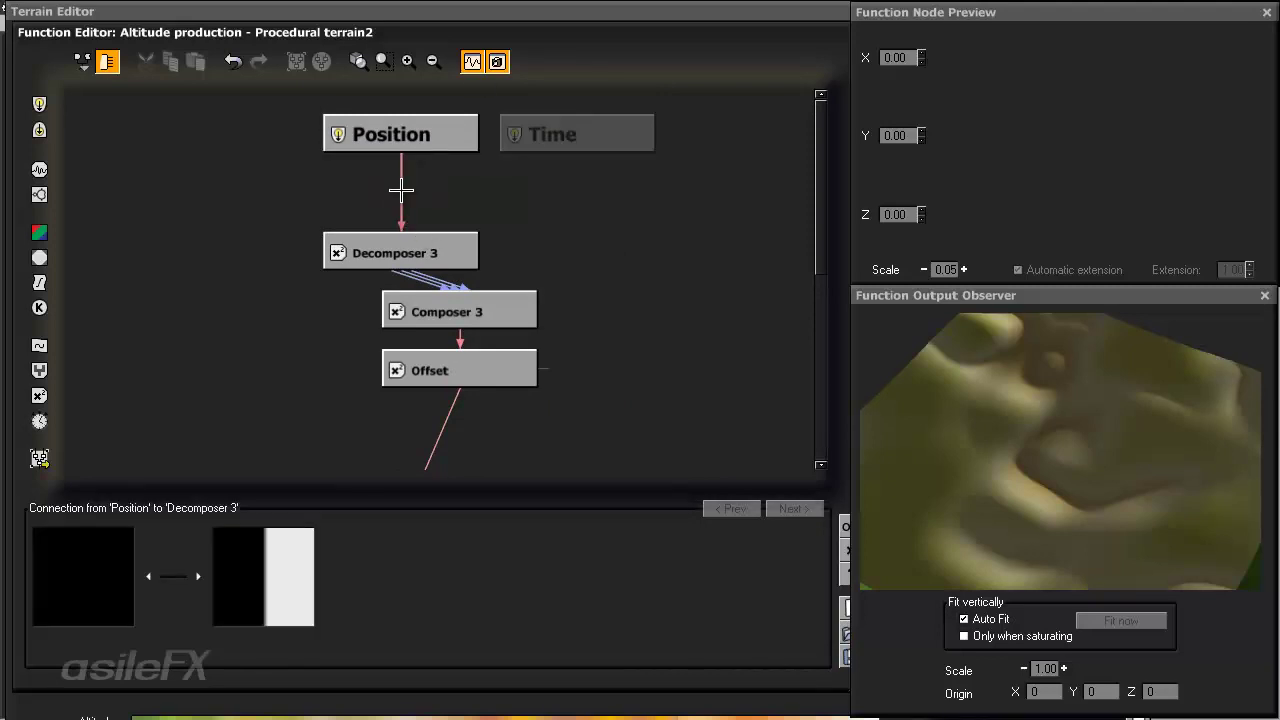
left_click(488, 369)
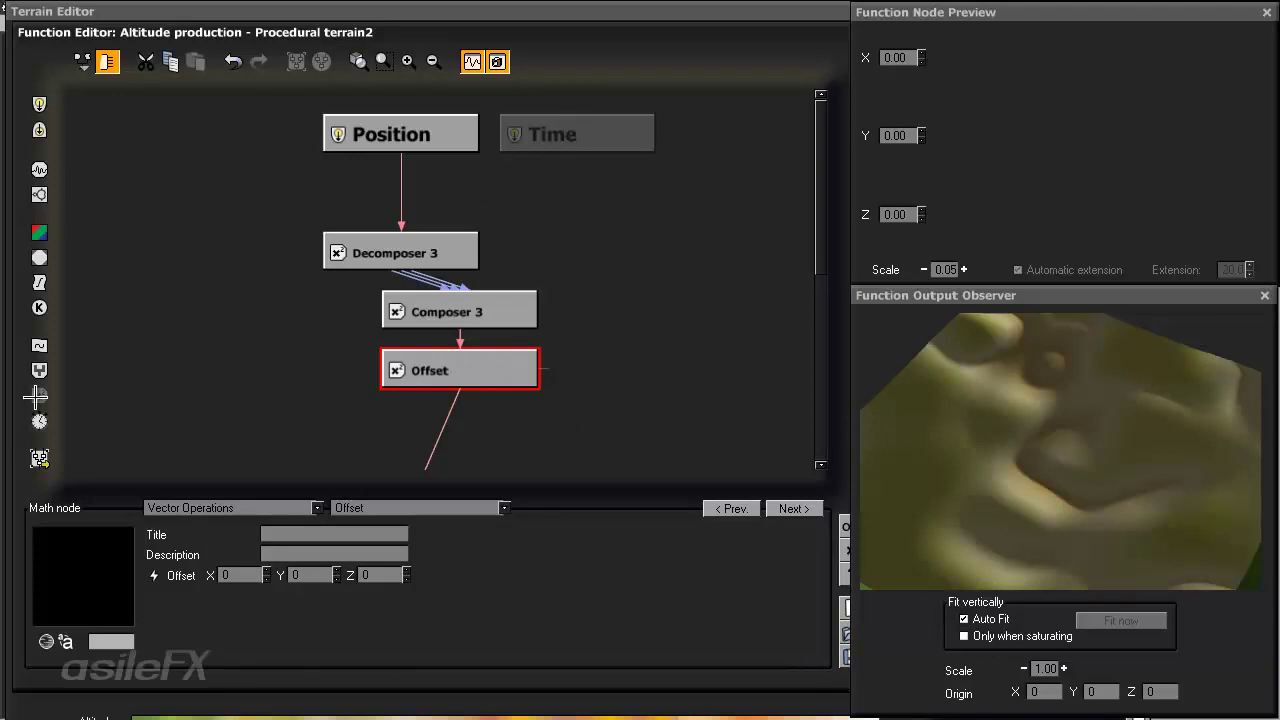
- Insert a math node into the connection between Position and Decomposer 3 and change it to the Matrix Transformation operation
left_click(39, 345)
mouse_move(458, 378)
left_mouse_down()
mouse_move(460, 435)
mouse_move(465, 380)
left_mouse_up()
left_click(402, 180)
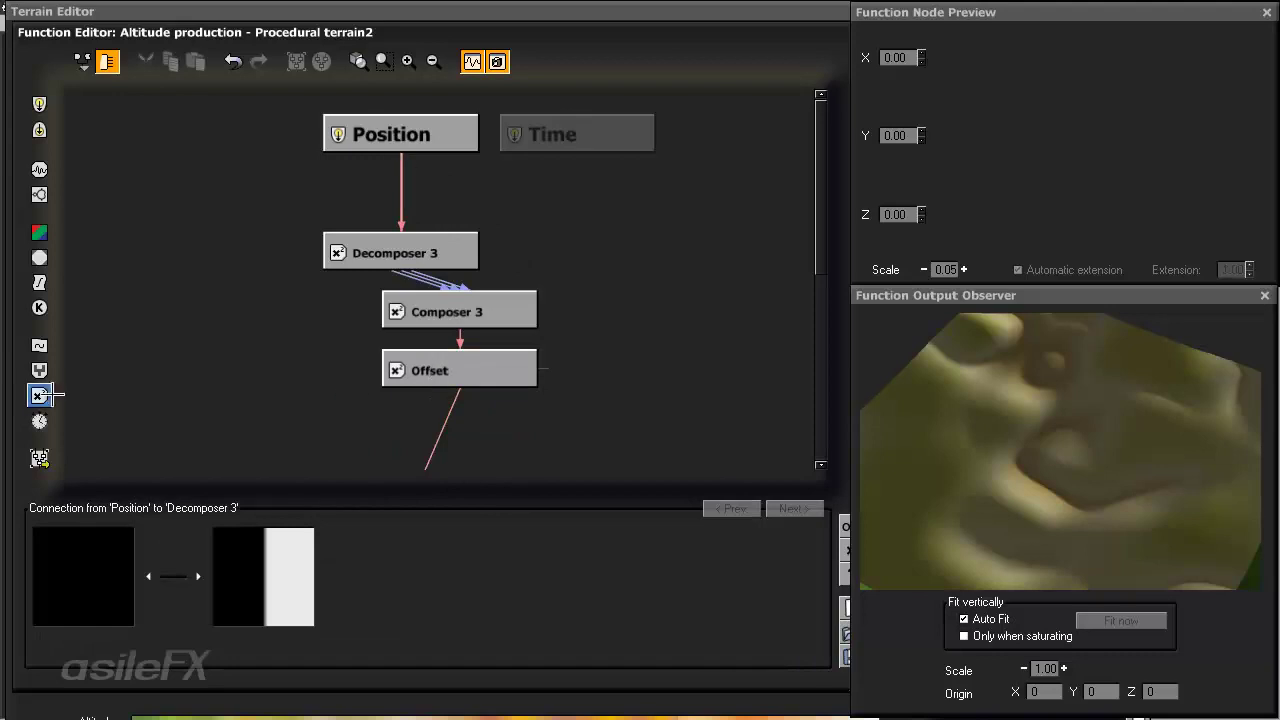
left_click(39, 395)
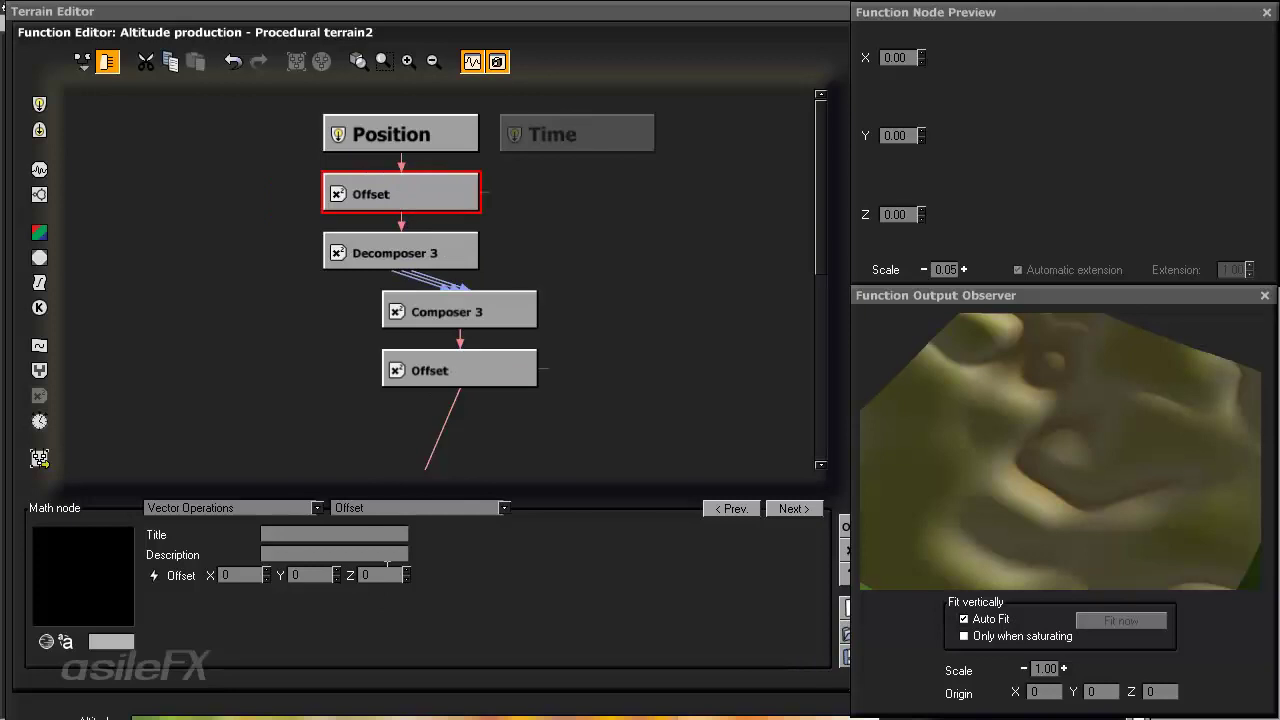
left_click(390, 508)
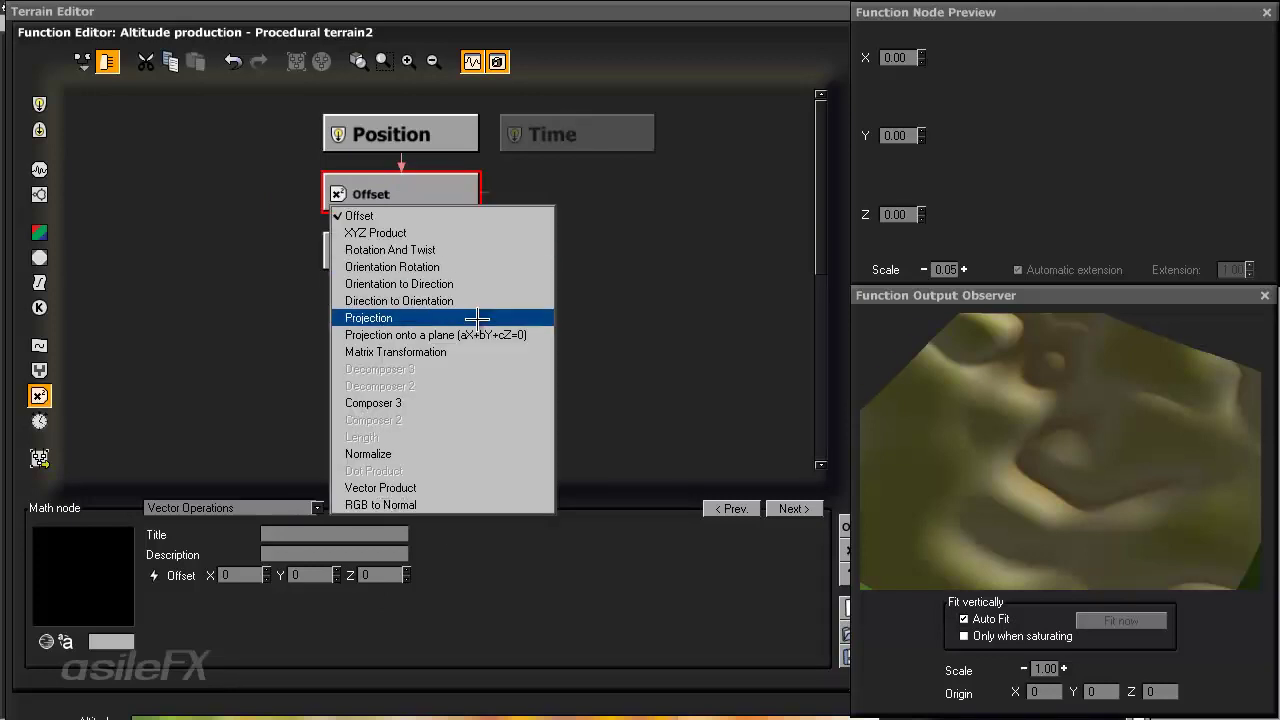
left_click(464, 350)
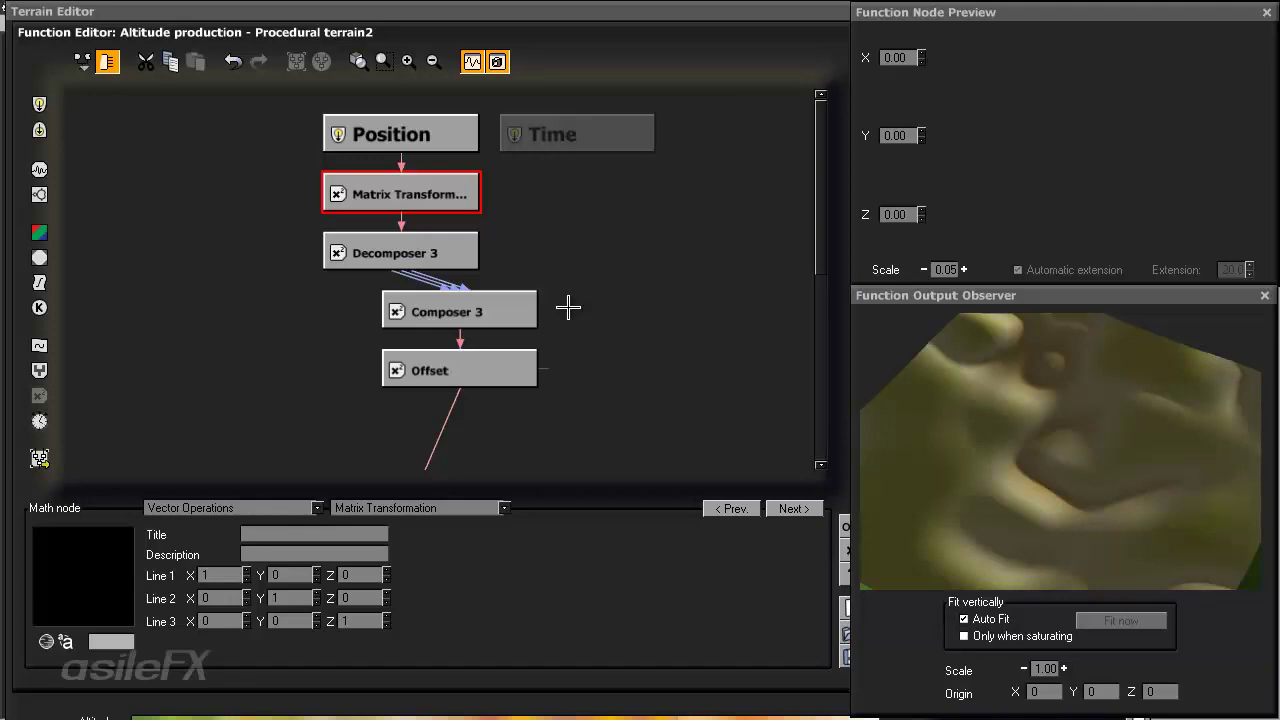
- Set the matrix's Line 3 Z value to 0 and examine the terrain preview from another angle
left_click(378, 619)
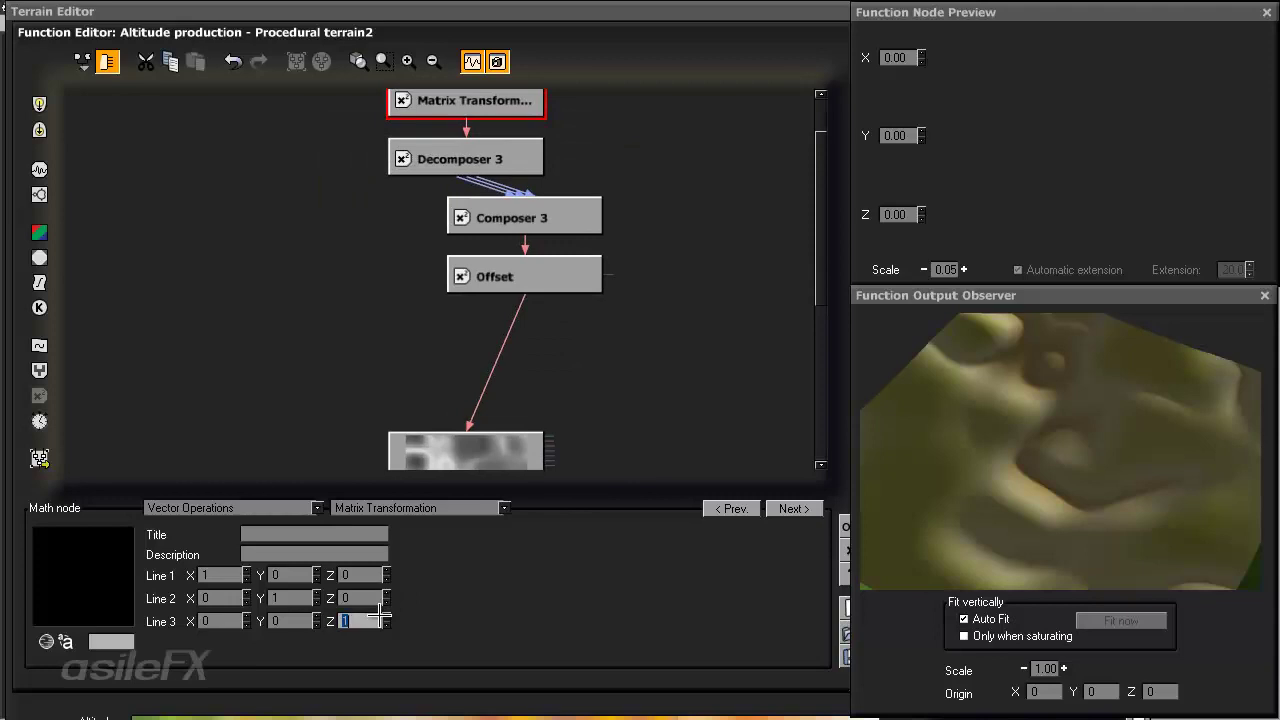
type("0")
left_click_drag(1034, 388, 990, 427)
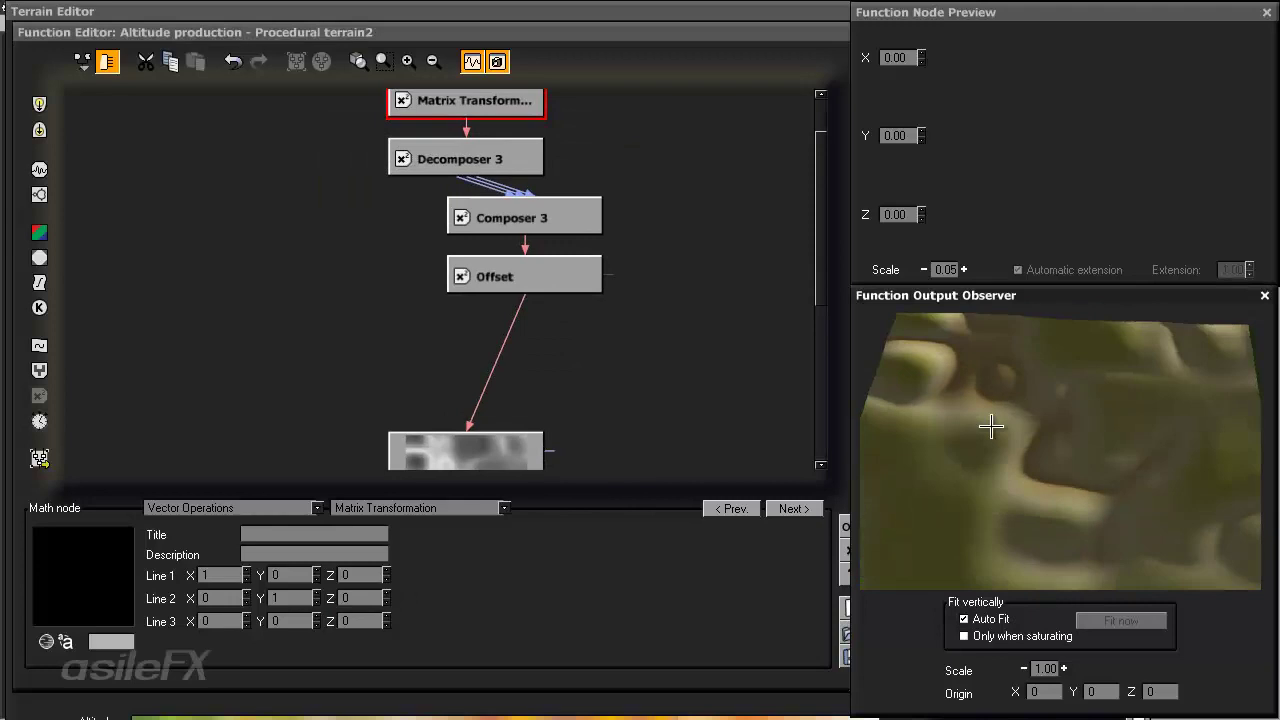
- Restore the matrix's Line 3 Z value to 1
left_click(362, 622)
double_click(362, 622)
type("1")
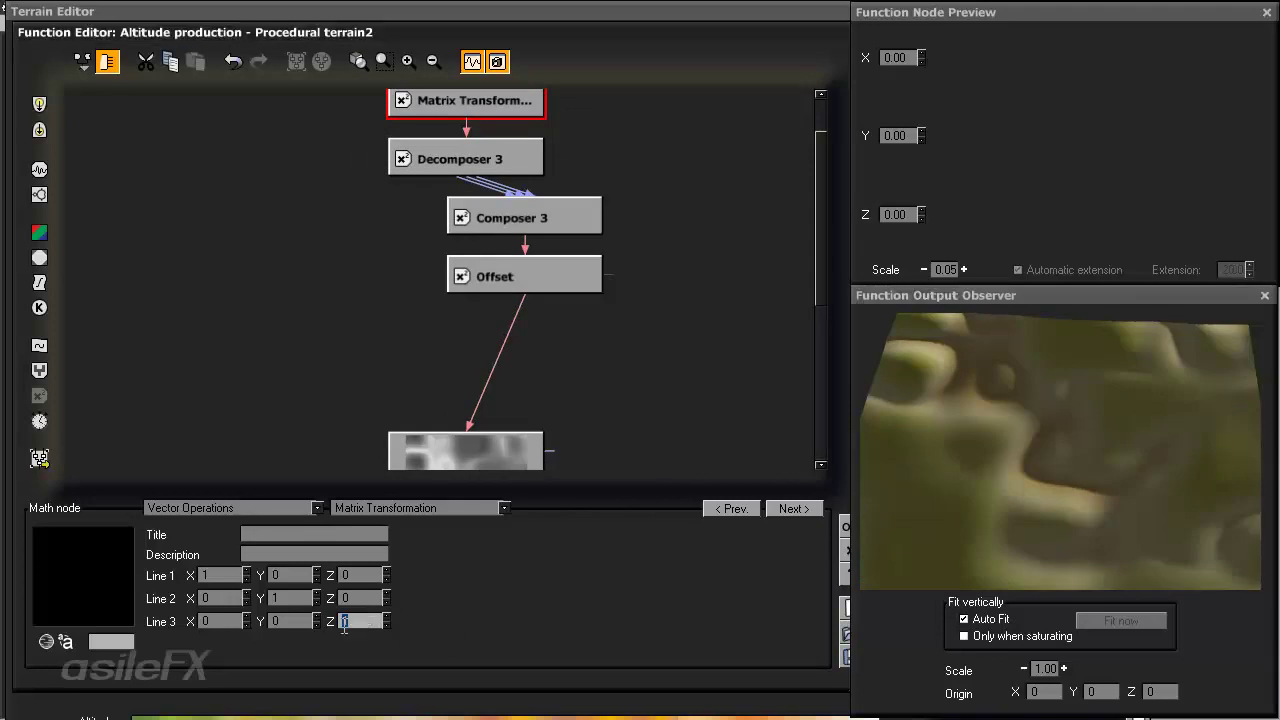
key("Return")
- Move the Terrain Perlin Noise node up and directly beneath the Offset node
mouse_move(597, 376)
right_mouse_down()
mouse_move(585, 328)
mouse_move(551, 334)
mouse_move(549, 370)
mouse_move(575, 376)
right_mouse_up()
left_click(591, 332)
left_click(350, 120)
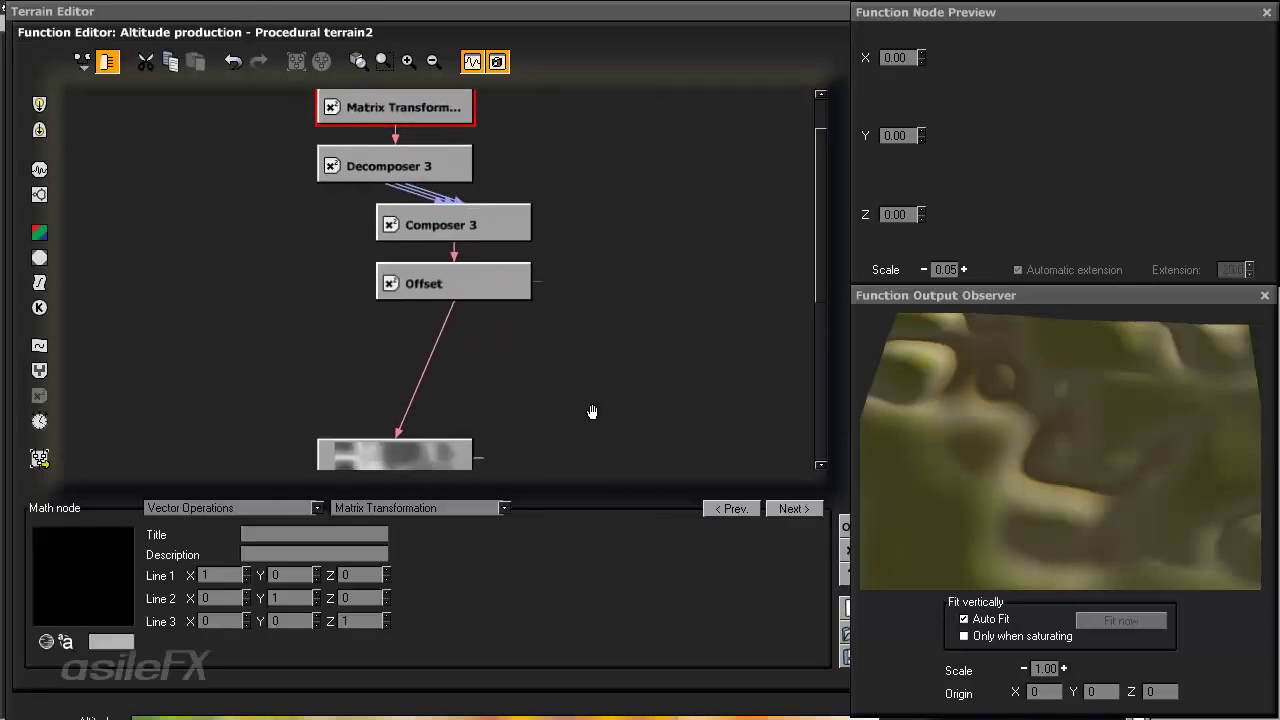
scroll(585, 310, "down", 3)
left_click(345, 418)
left_click_drag(394, 425, 454, 367)
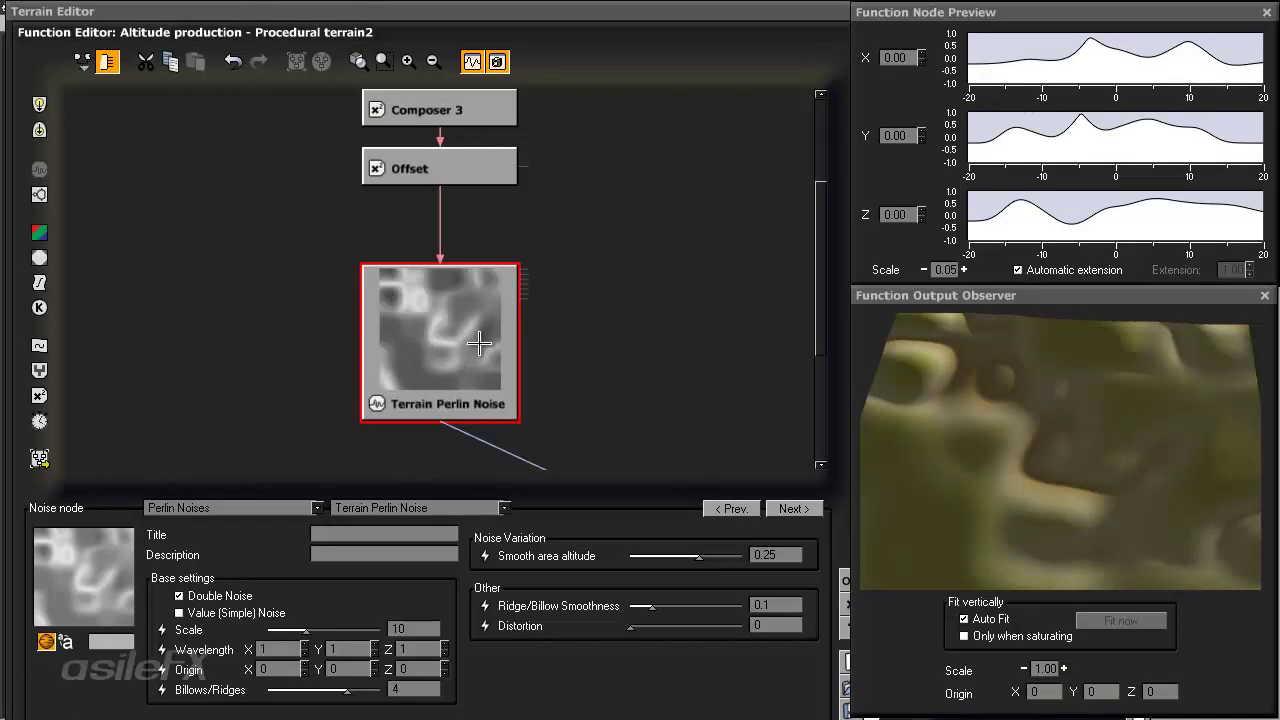
- Delete the Blender node and align the Terrain Perlin Noise node vertically above the Altitude output
right_click_drag(595, 400, 526, 222)
left_click(583, 343)
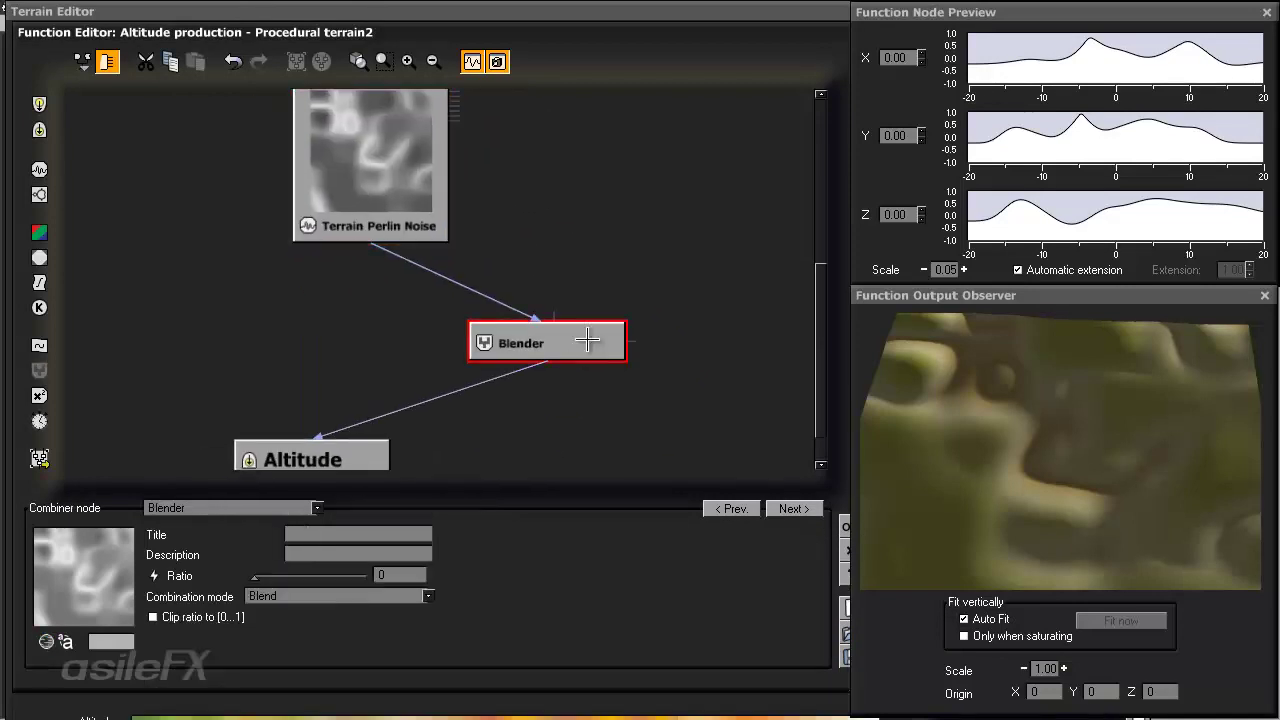
key("Delete")
left_click_drag(471, 210, 410, 208)
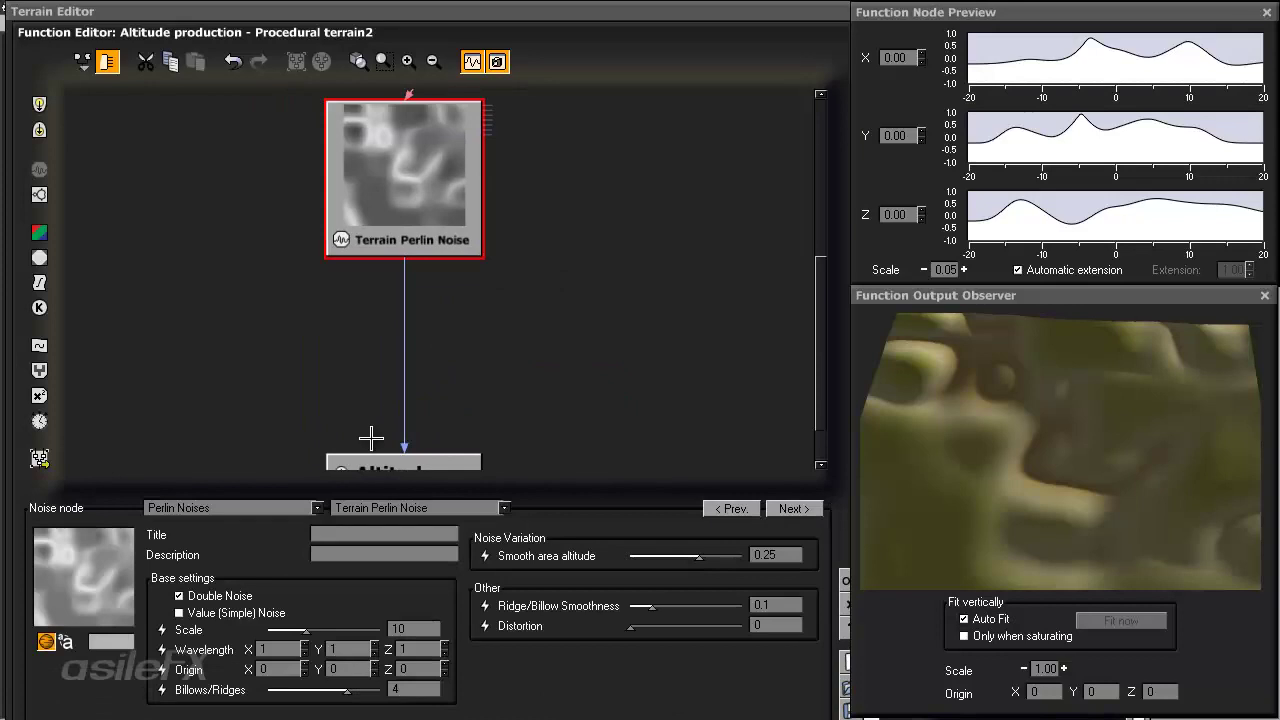
- Change the Terrain Perlin Noise node to the Squares noise from Square Patterns and examine the resulting terrain preview
left_click_drag(592, 660, 592, 636)
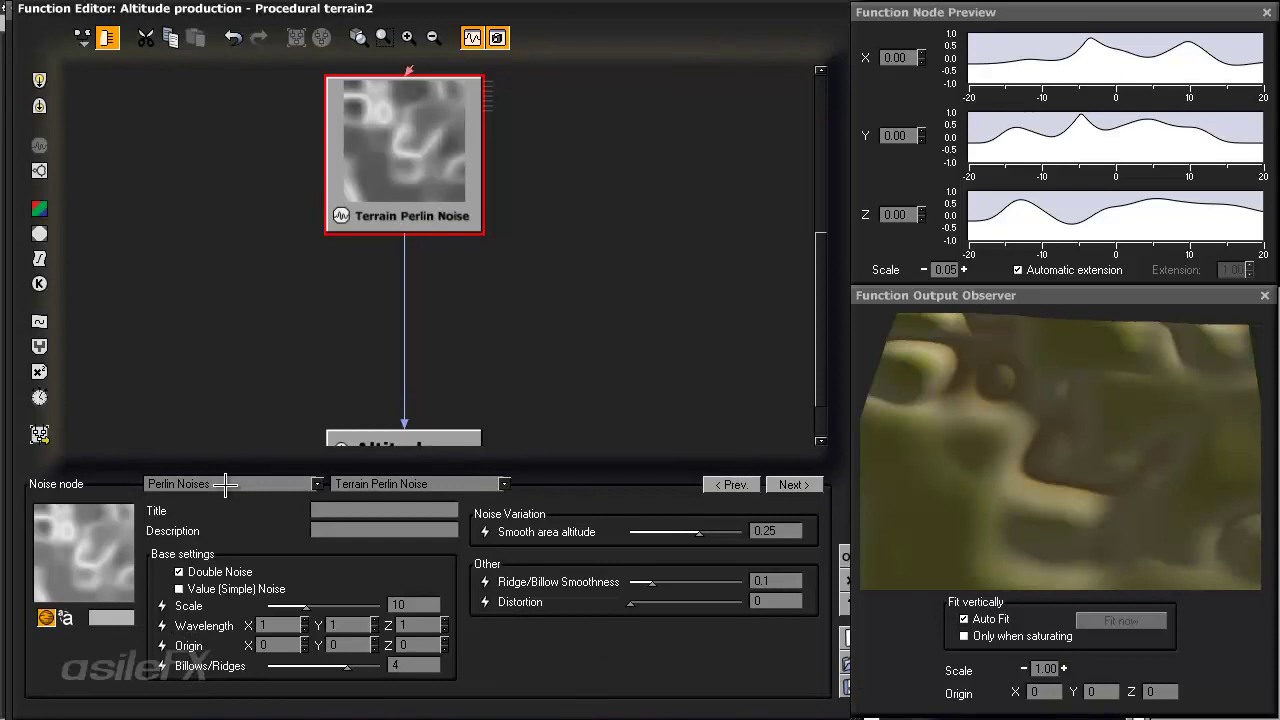
left_click(276, 483)
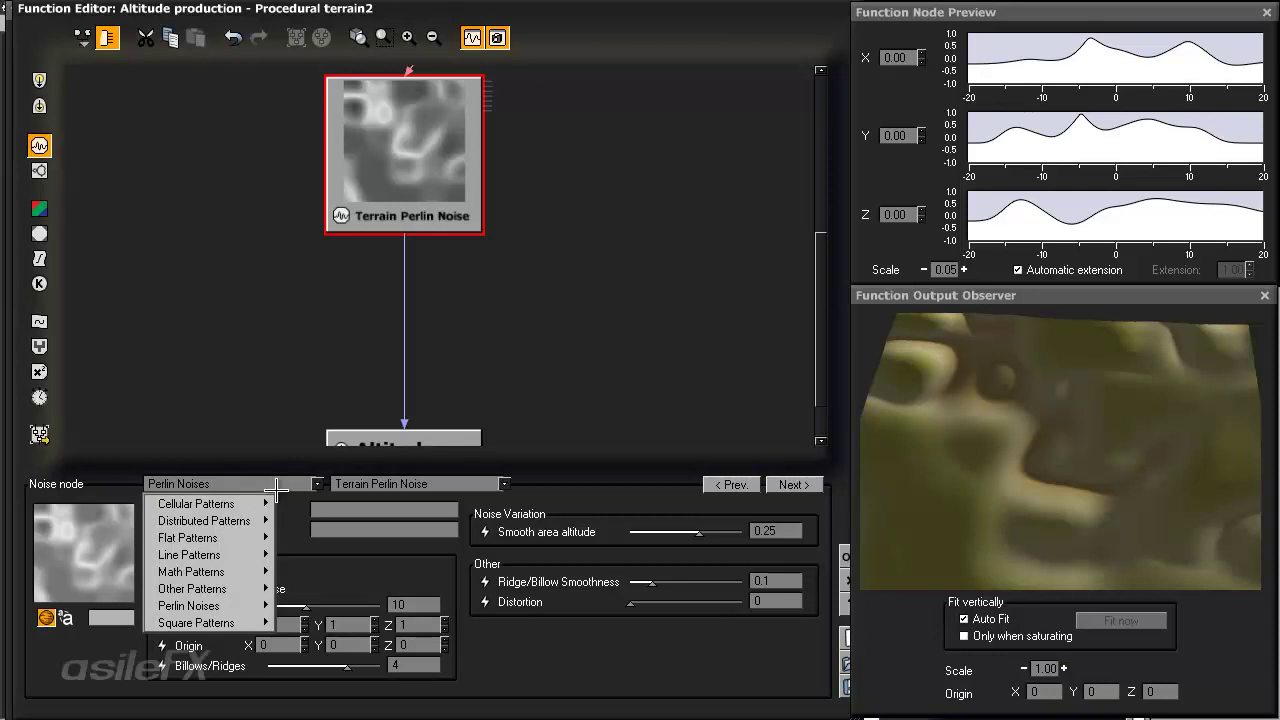
mouse_move(252, 519)
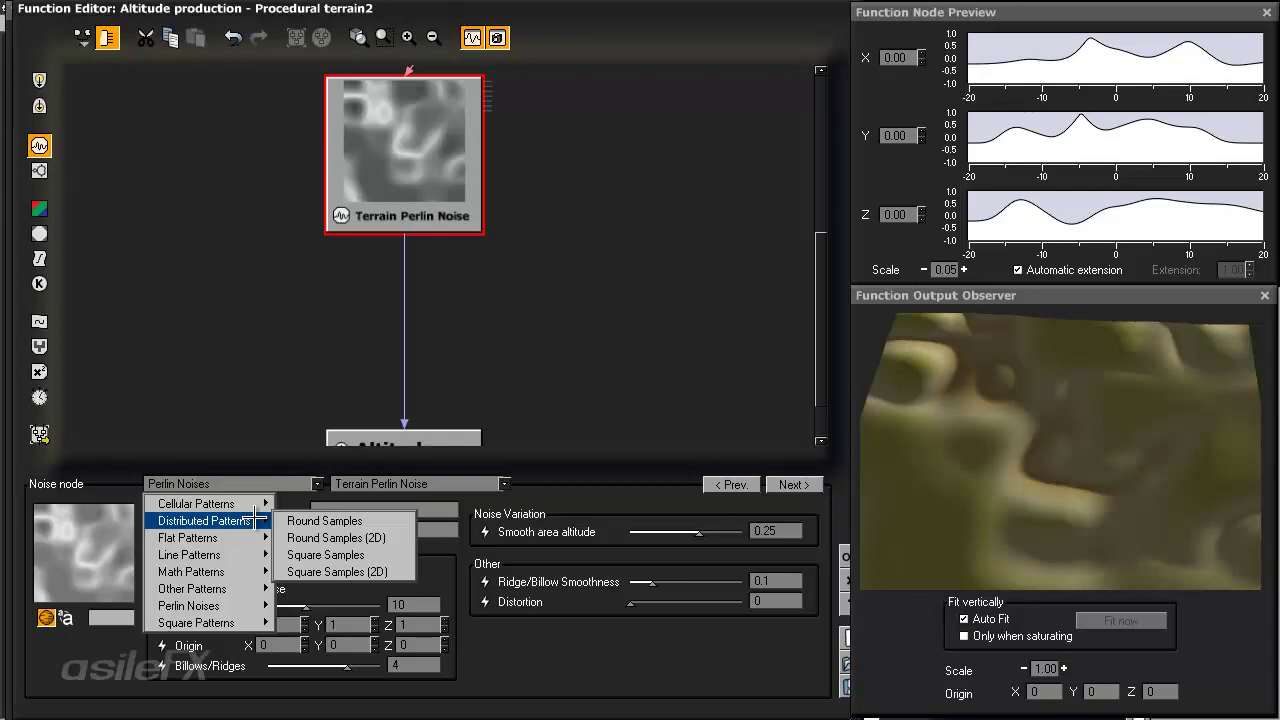
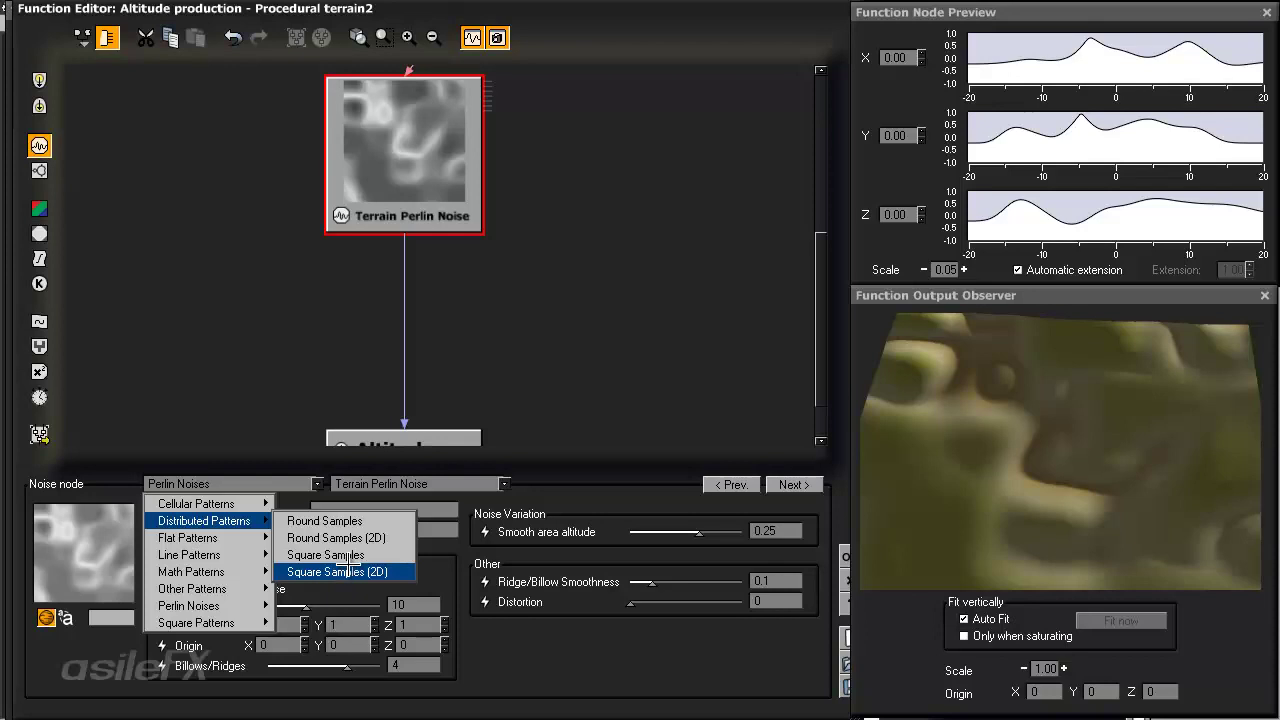
mouse_move(255, 622)
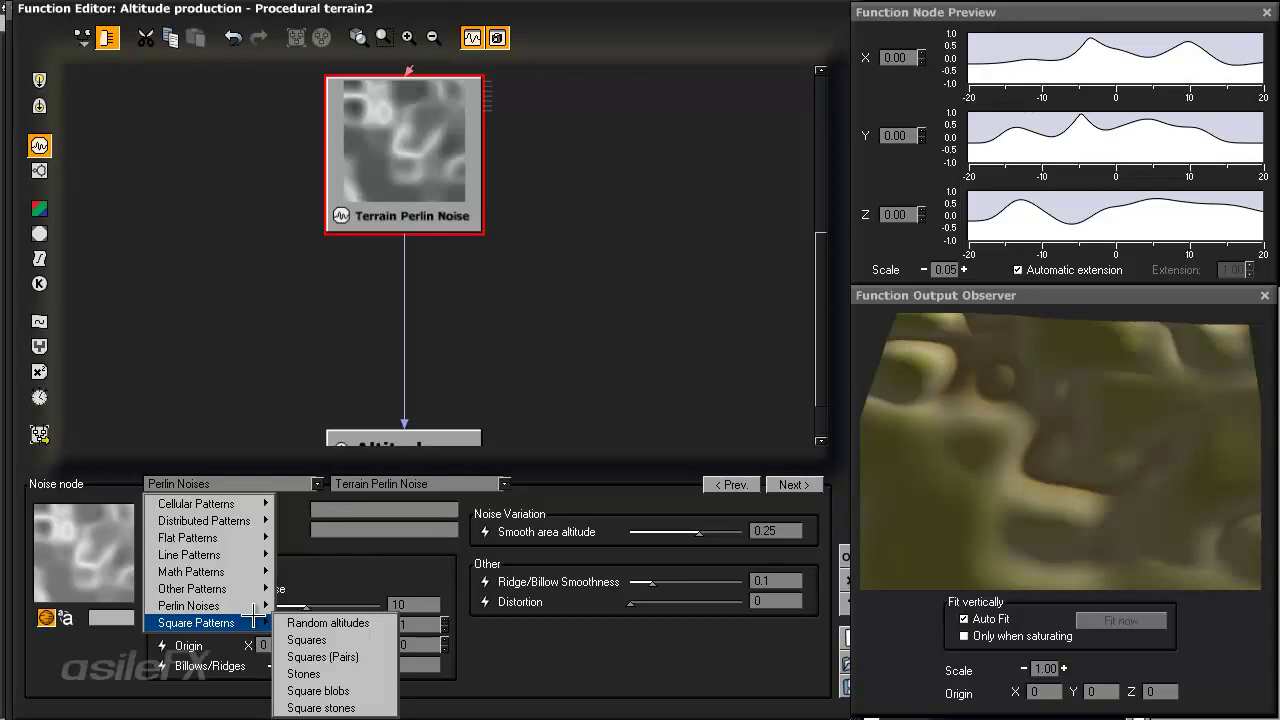
left_click(322, 640)
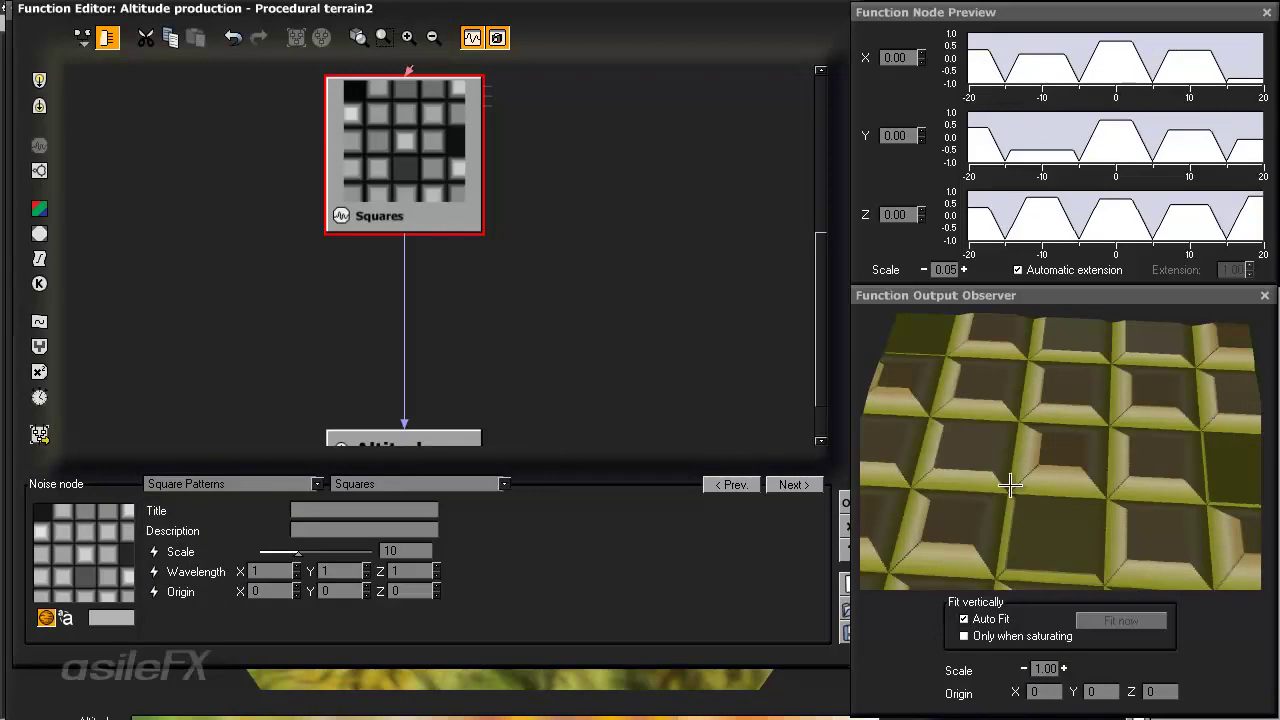
left_click_drag(1013, 486, 1074, 534)
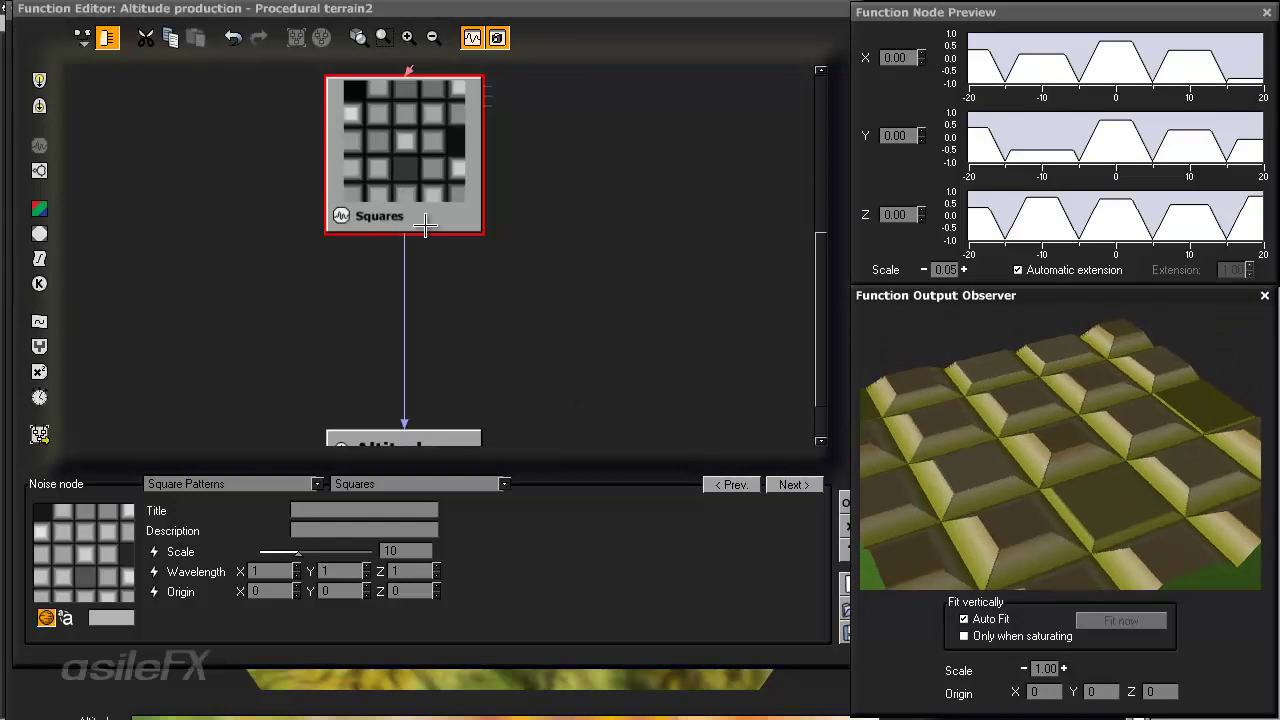
- Set the Squares node's scale to 50 and examine the preview from a lower angle
left_click(418, 550)
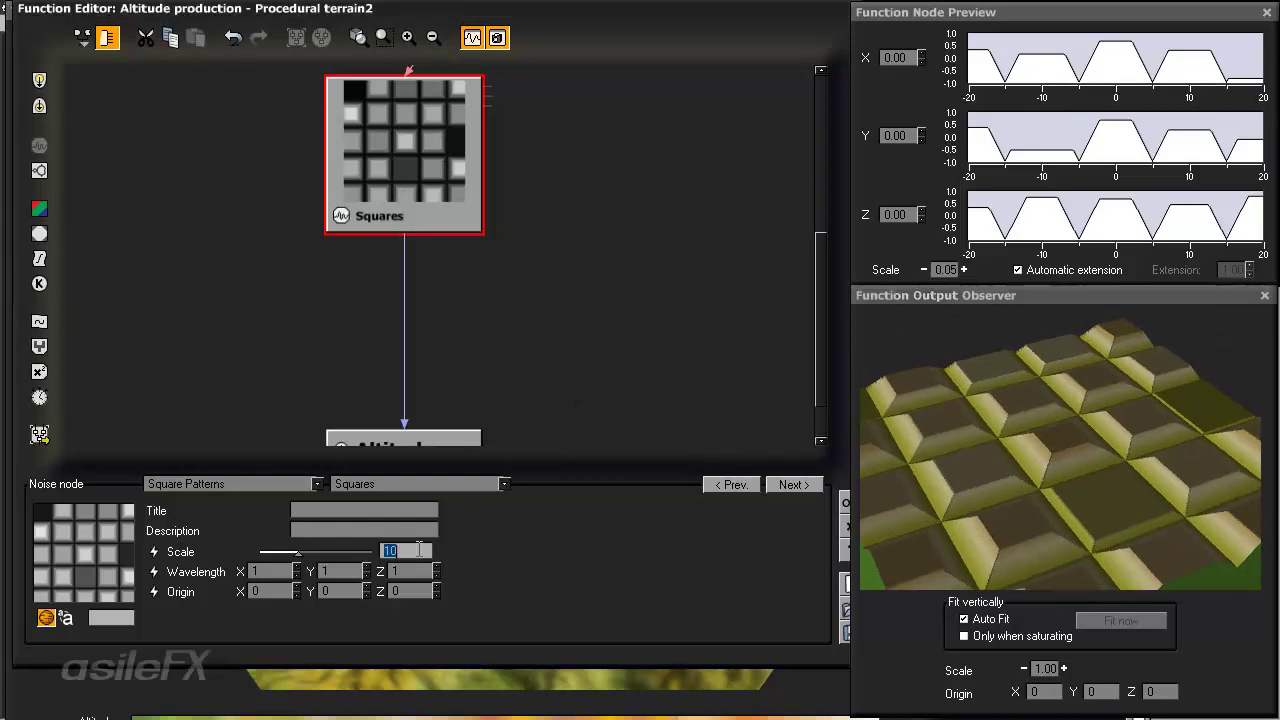
type("50")
key("Return")
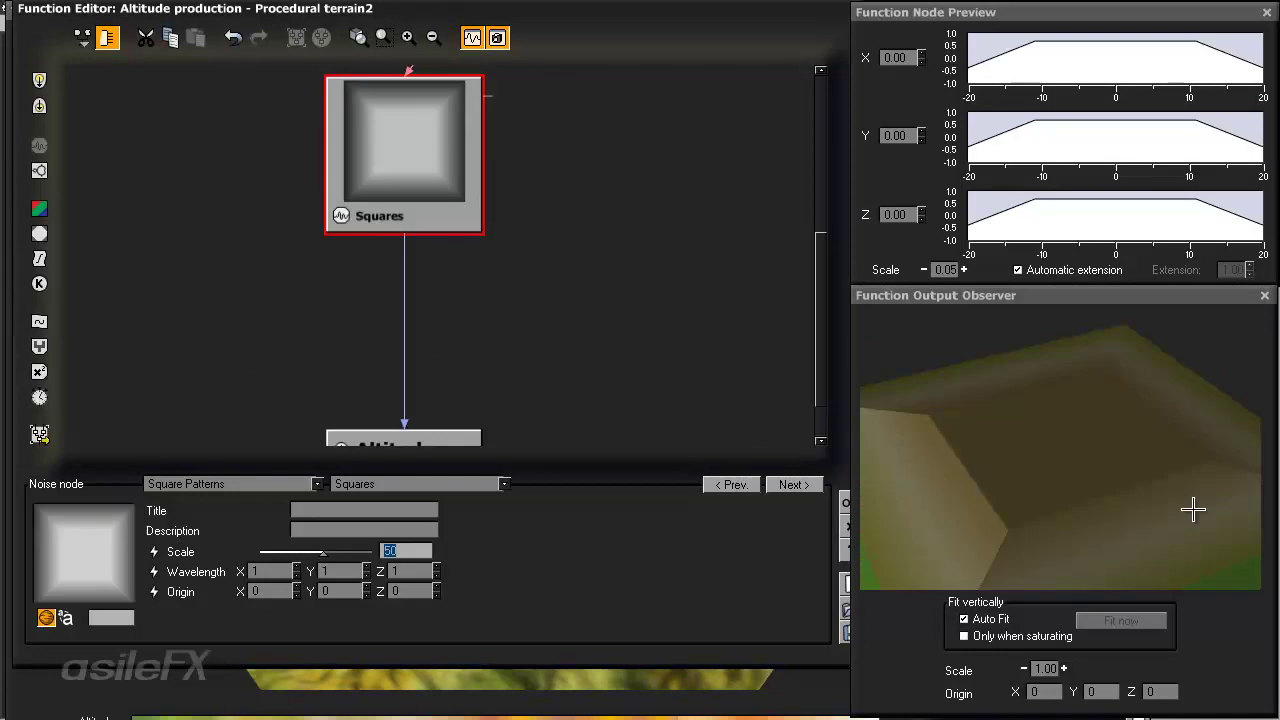
left_click_drag(1077, 468, 991, 449)
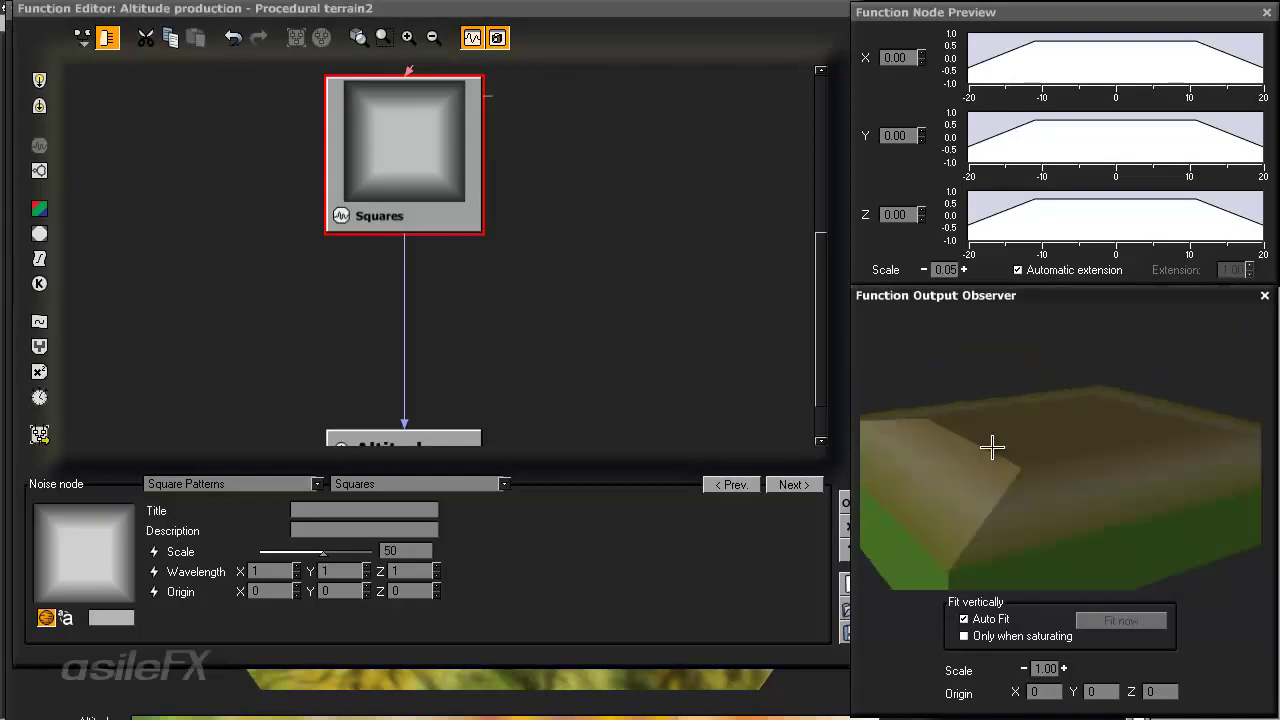
- Accept the altitude function, reopen it for editing from the Terrain Editor, and examine the Squares shape in the output preview
left_click(845, 502)
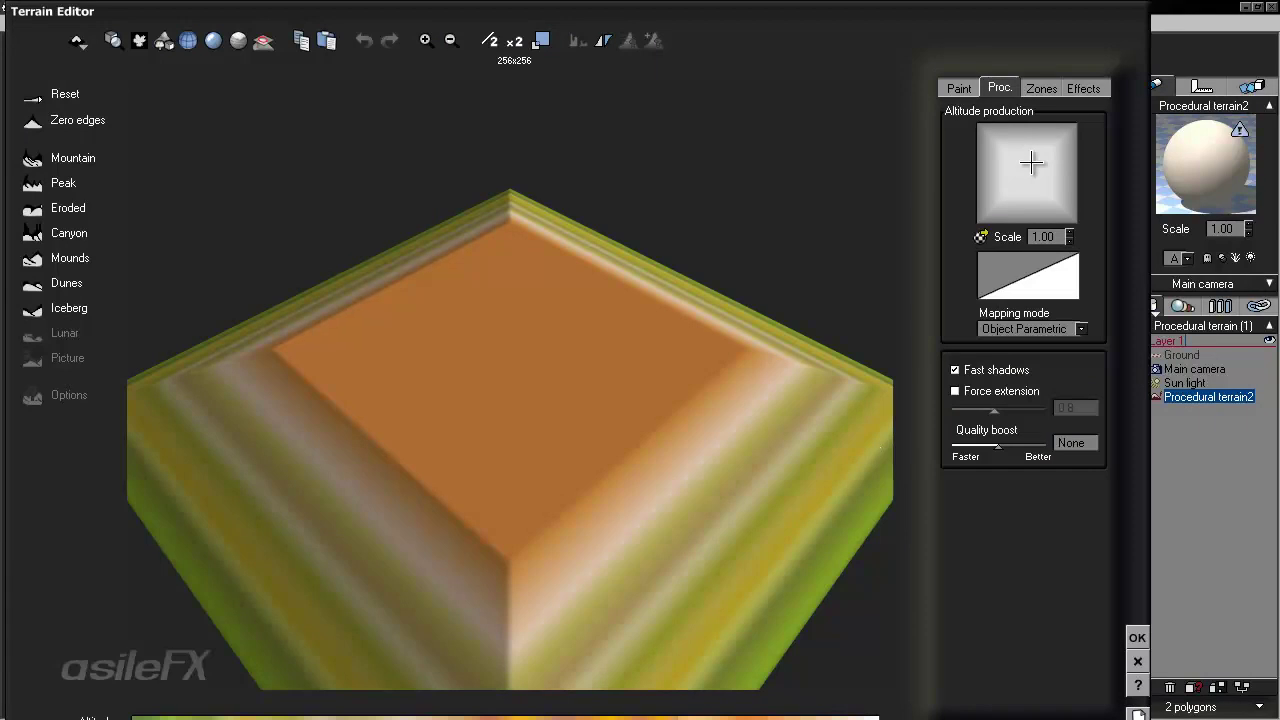
right_click(1031, 162)
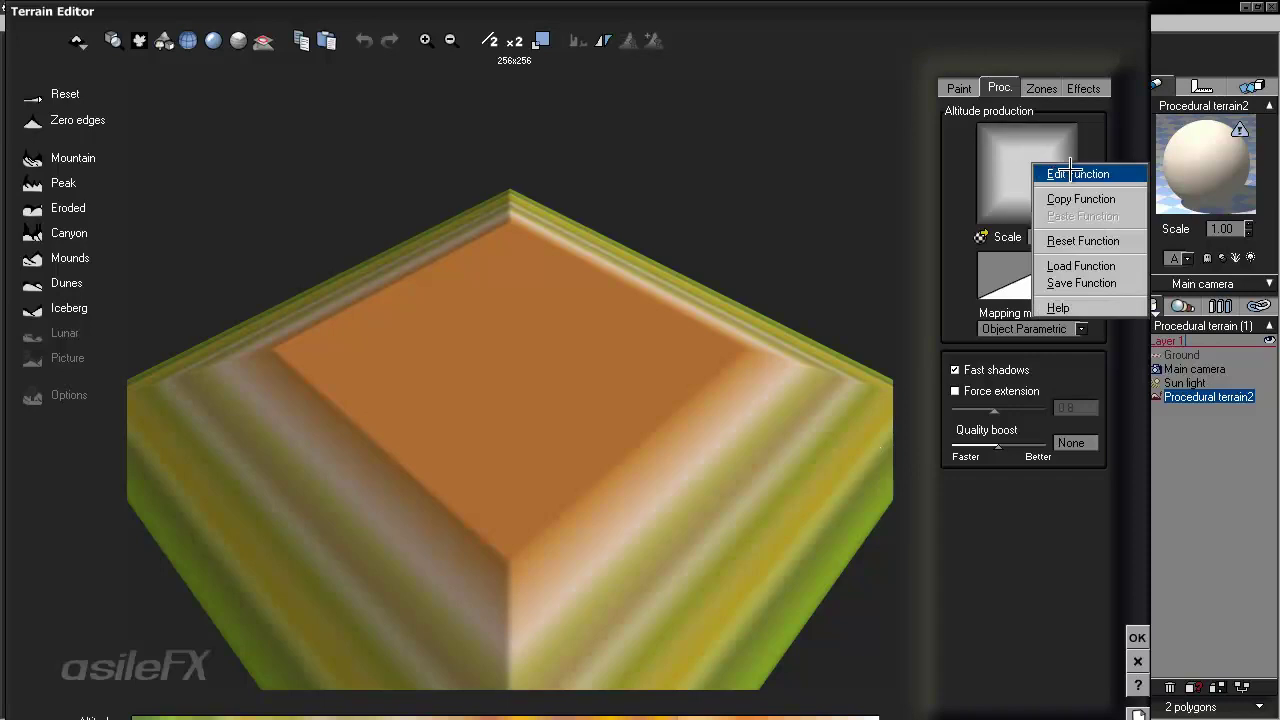
left_click(1060, 168)
left_click_drag(1003, 484, 1030, 484)
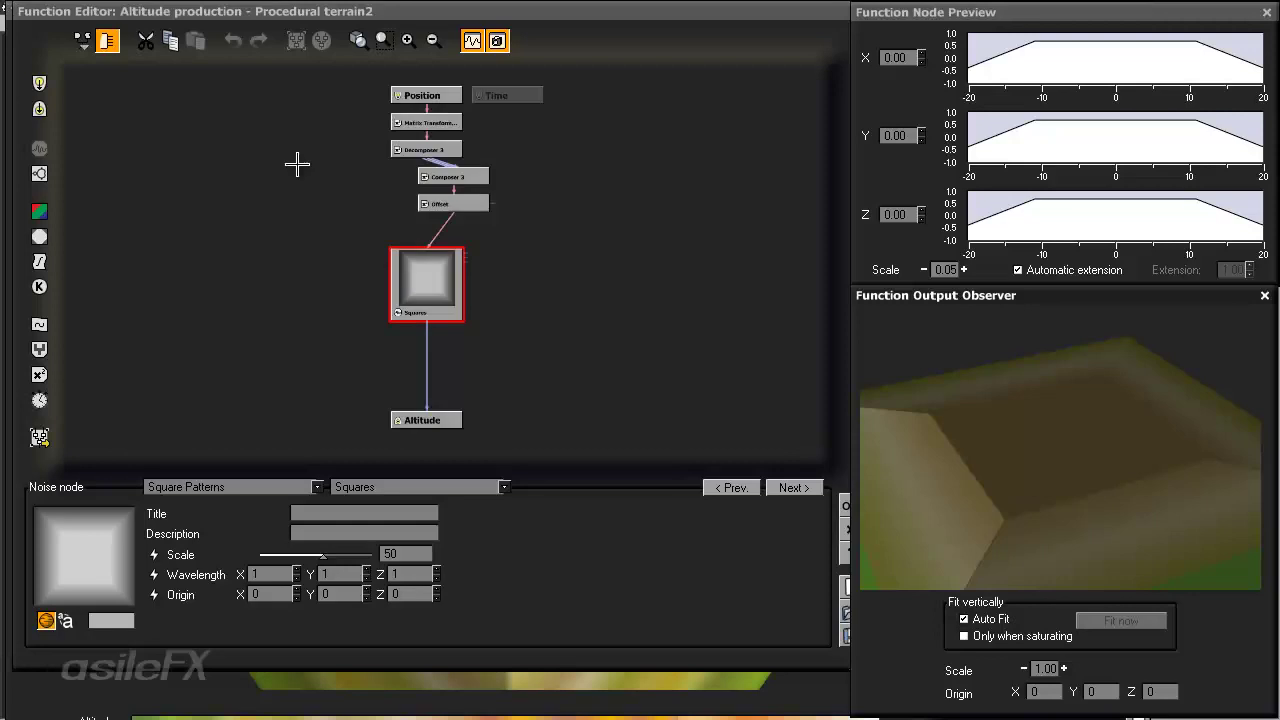
left_click_drag(484, 307, 425, 305)
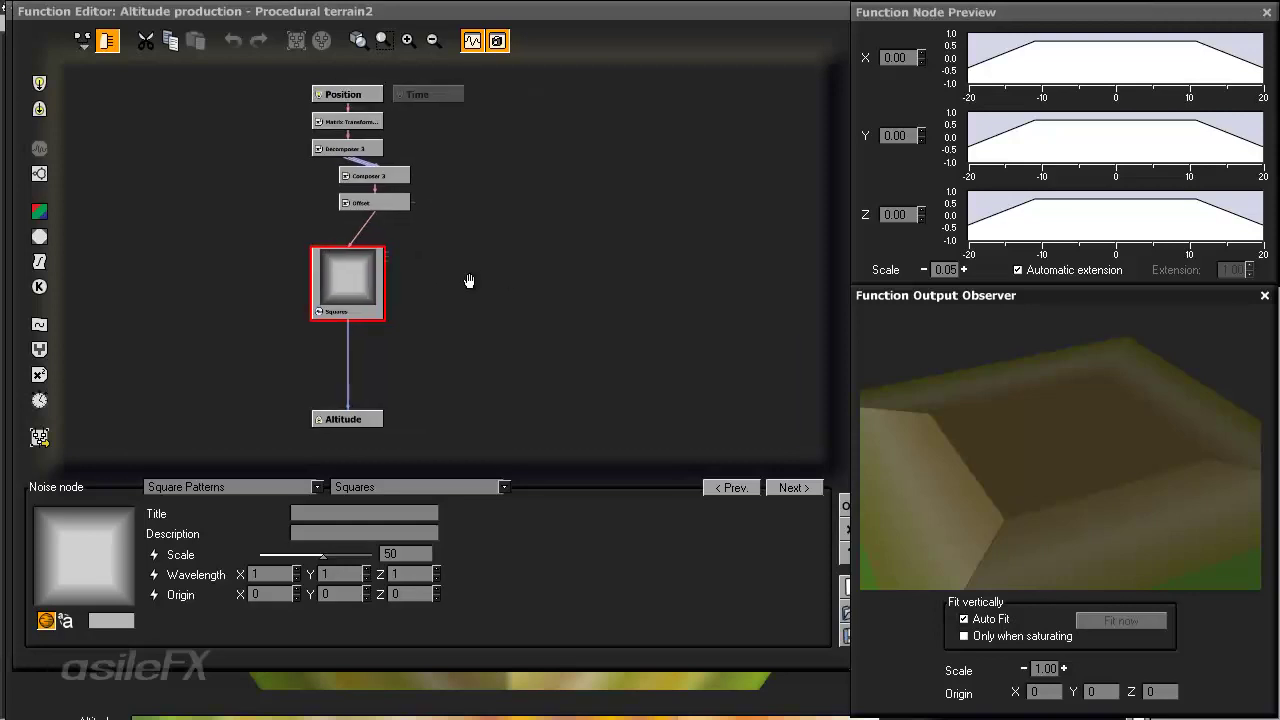
left_click_drag(949, 443, 994, 437)
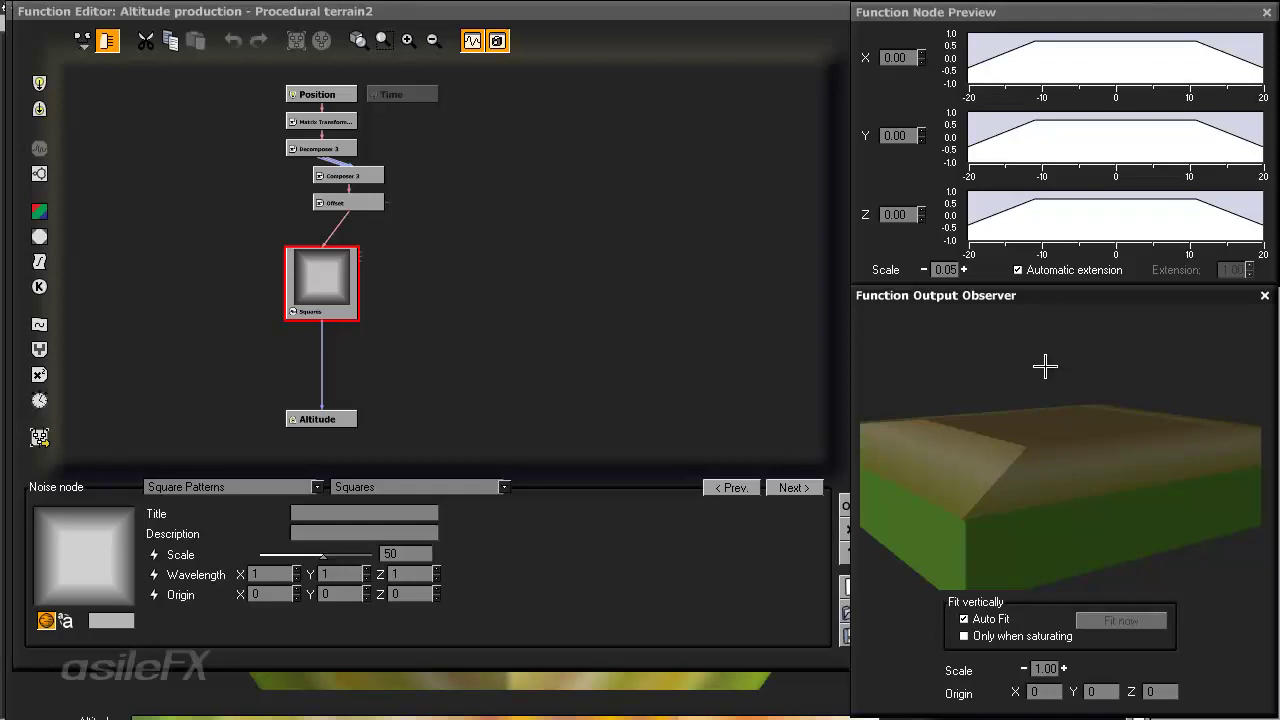
left_click_drag(1064, 363, 1039, 398)
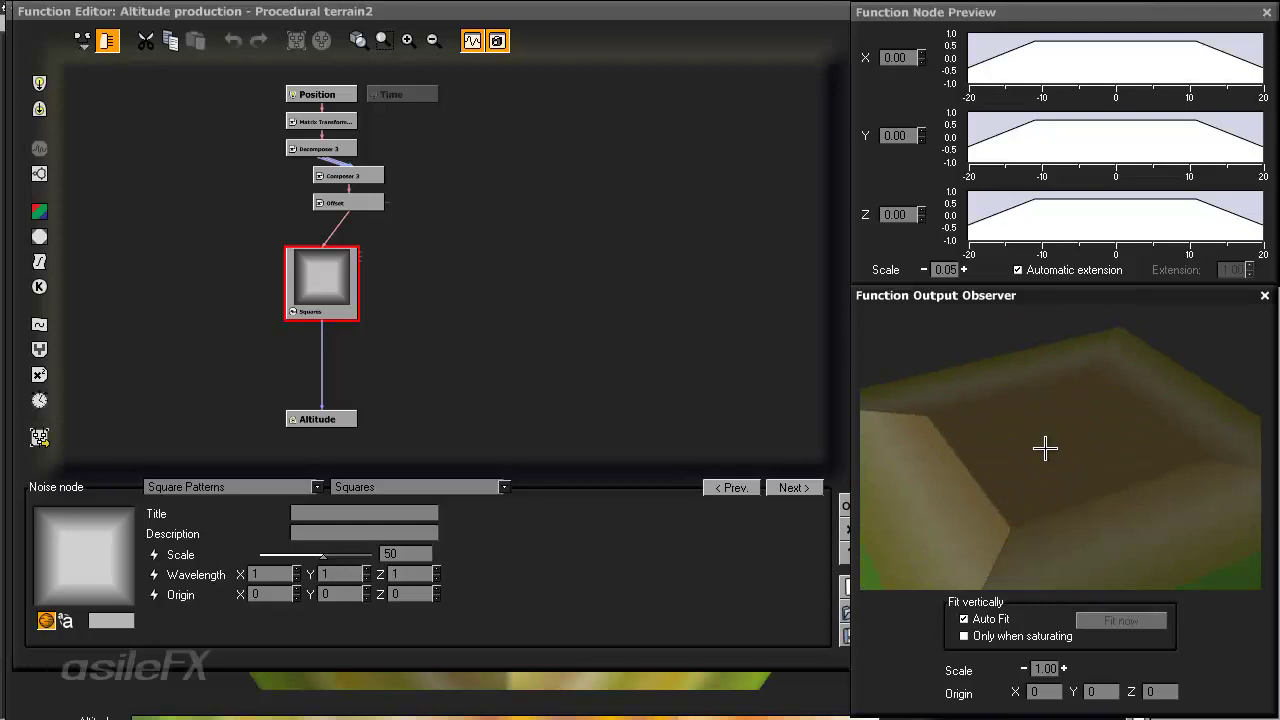
- Insert a filter node between Squares and Altitude and change it to the Smooth clip type
left_click(317, 340)
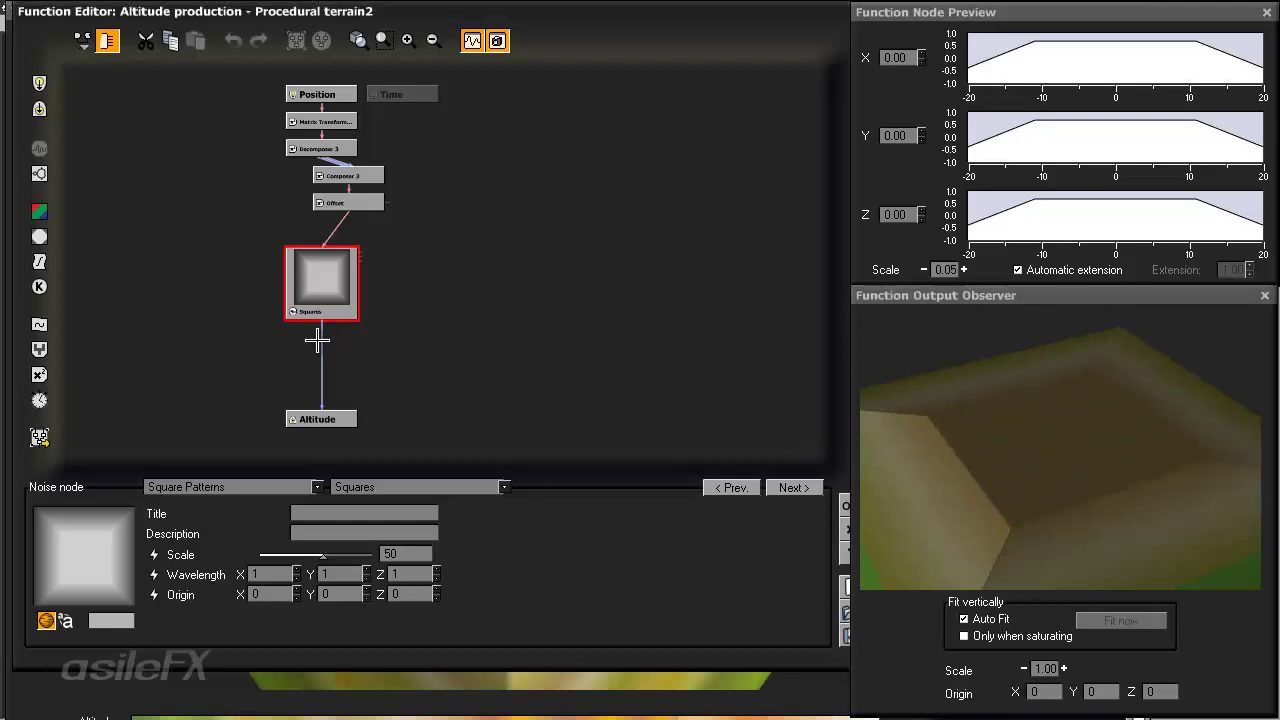
left_click(318, 341)
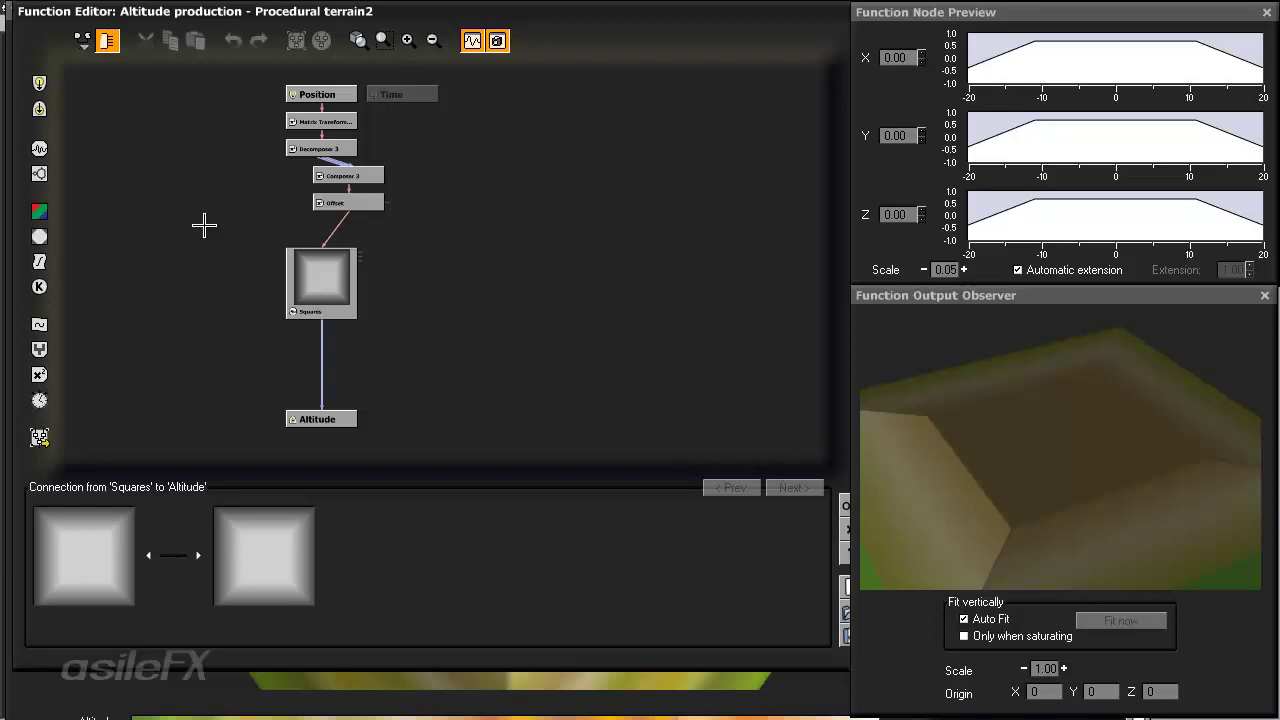
left_click(384, 40)
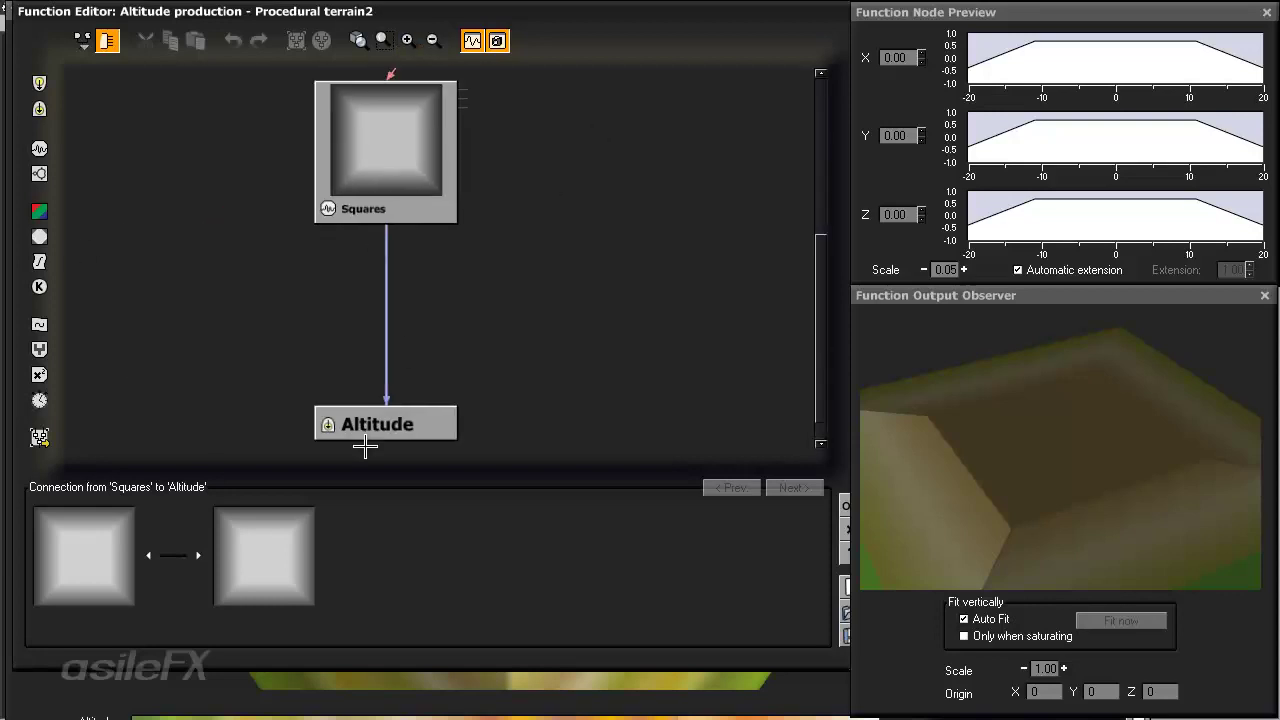
left_click(386, 300)
left_click(39, 261)
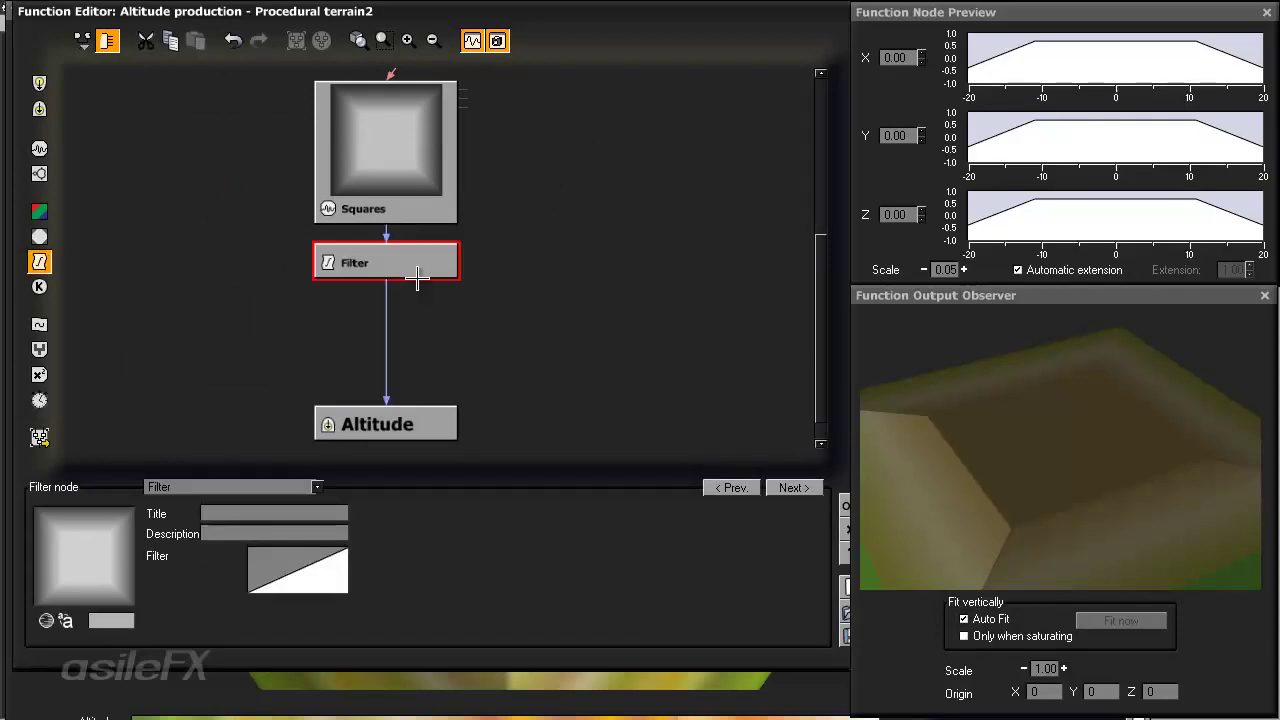
left_click(284, 487)
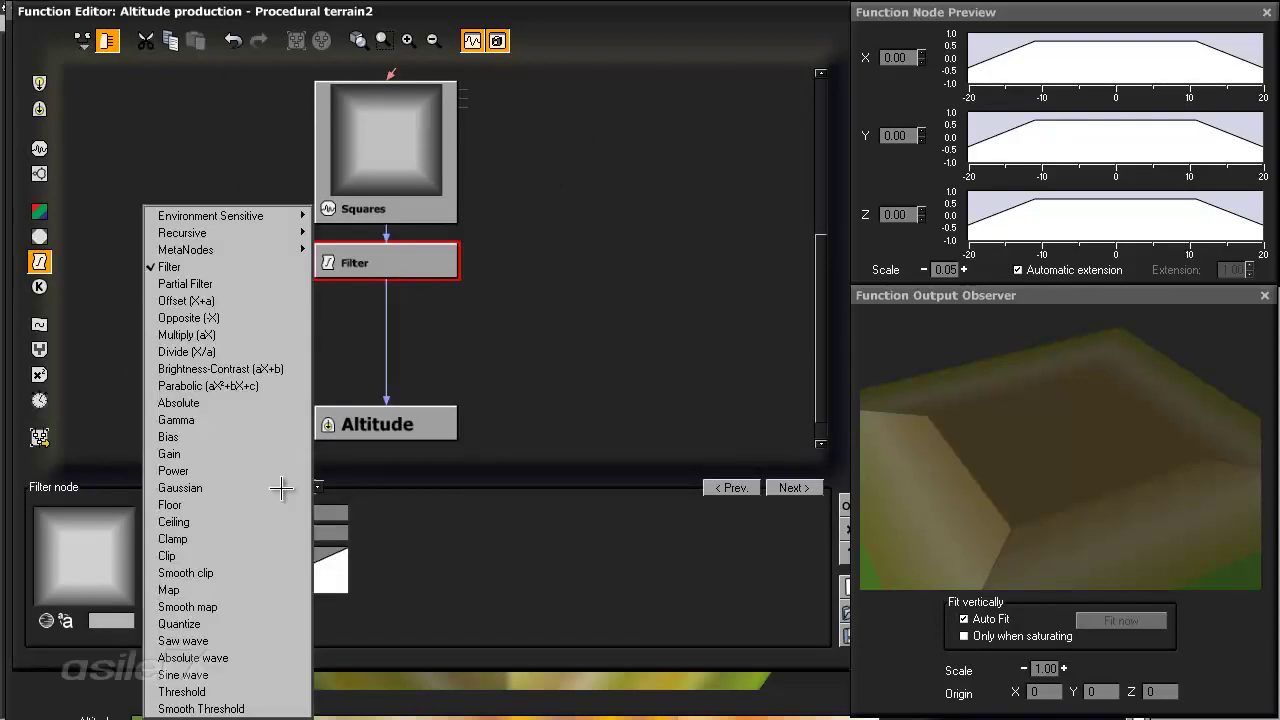
left_click(266, 573)
- Set the Smooth clip filter's contrast to 4 and examine the terrain edges in the output preview
left_click_drag(554, 303, 461, 340)
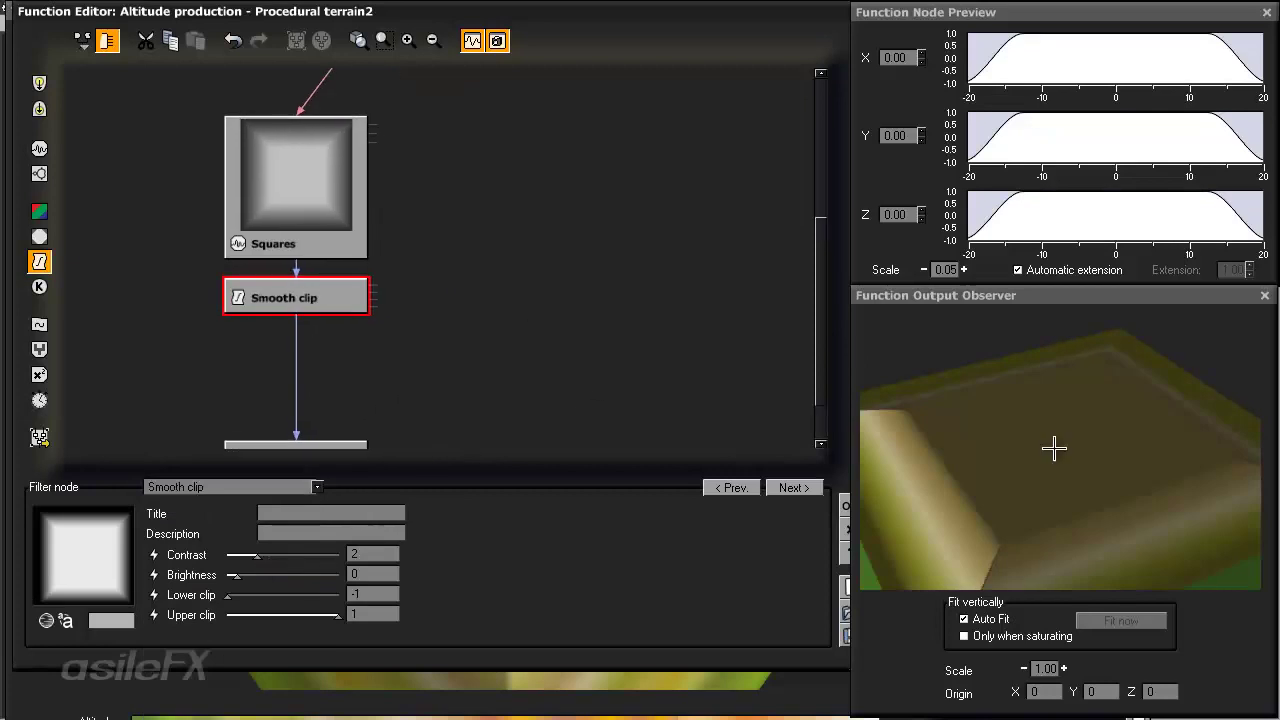
mouse_move(1057, 449)
left_mouse_down()
mouse_move(1009, 451)
mouse_move(1046, 449)
mouse_move(1049, 434)
left_mouse_up()
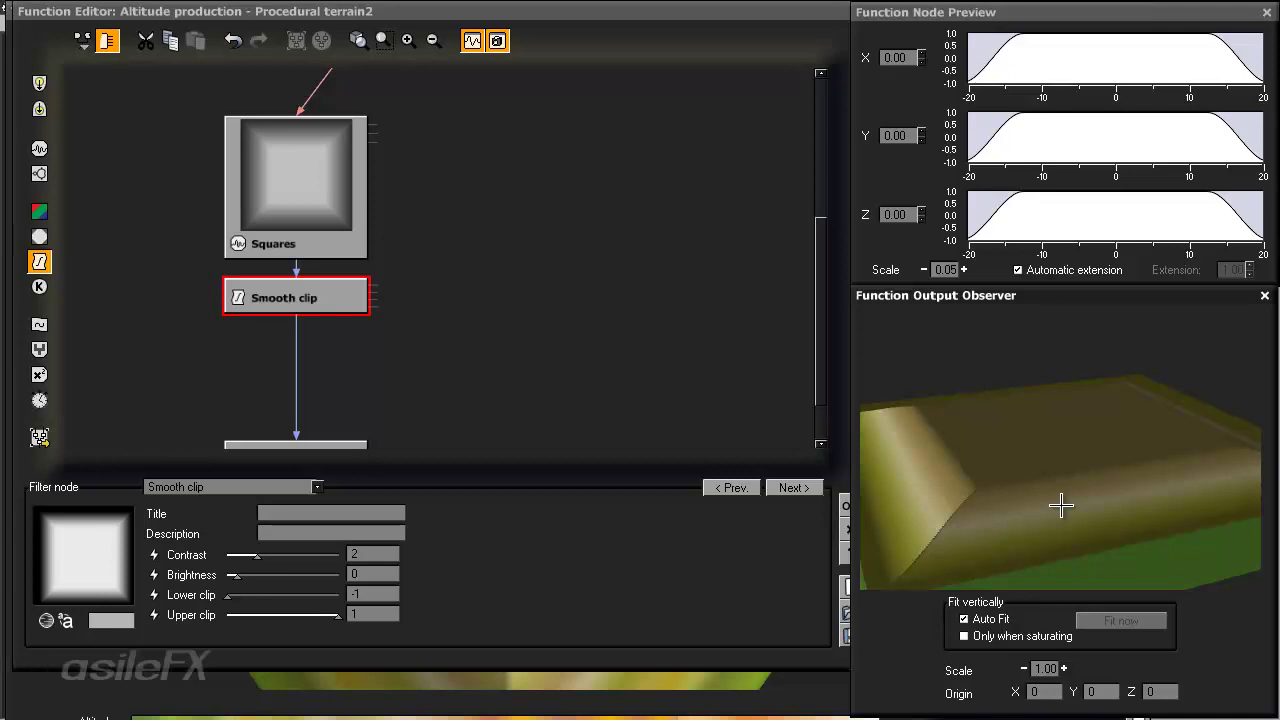
left_click(368, 553)
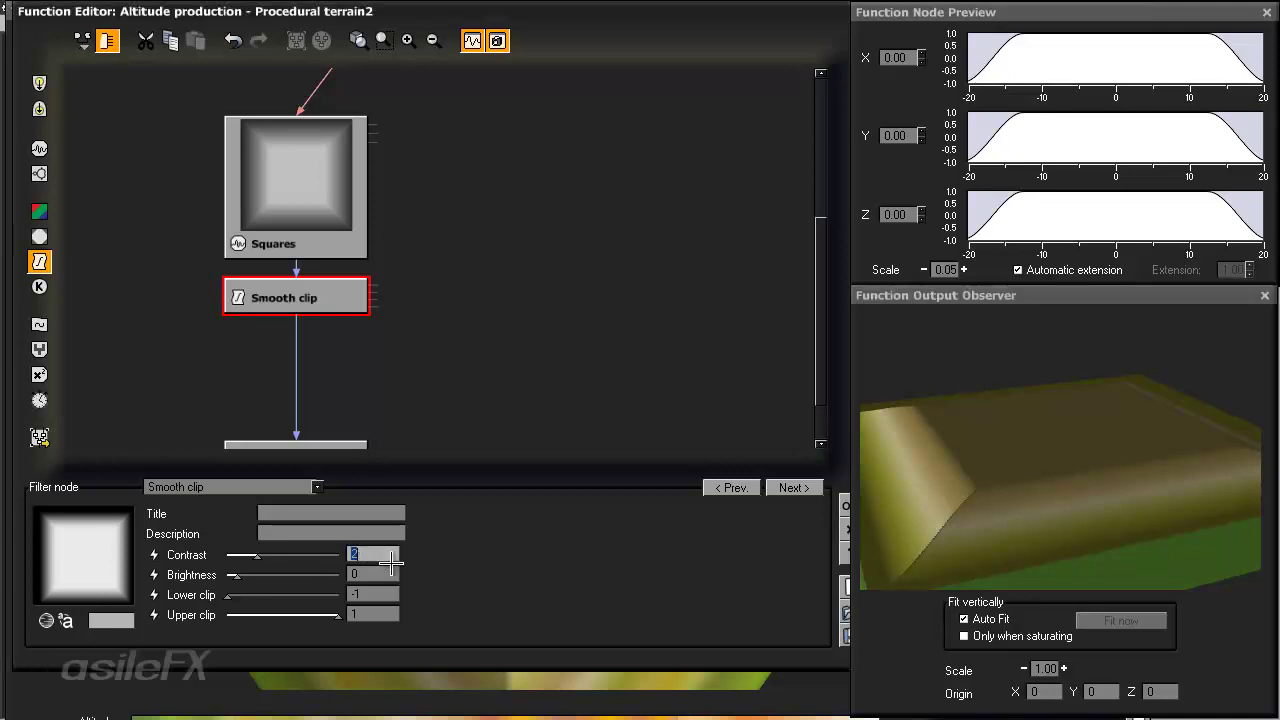
type("4")
key("Return")
left_click_drag(994, 463, 1000, 514)
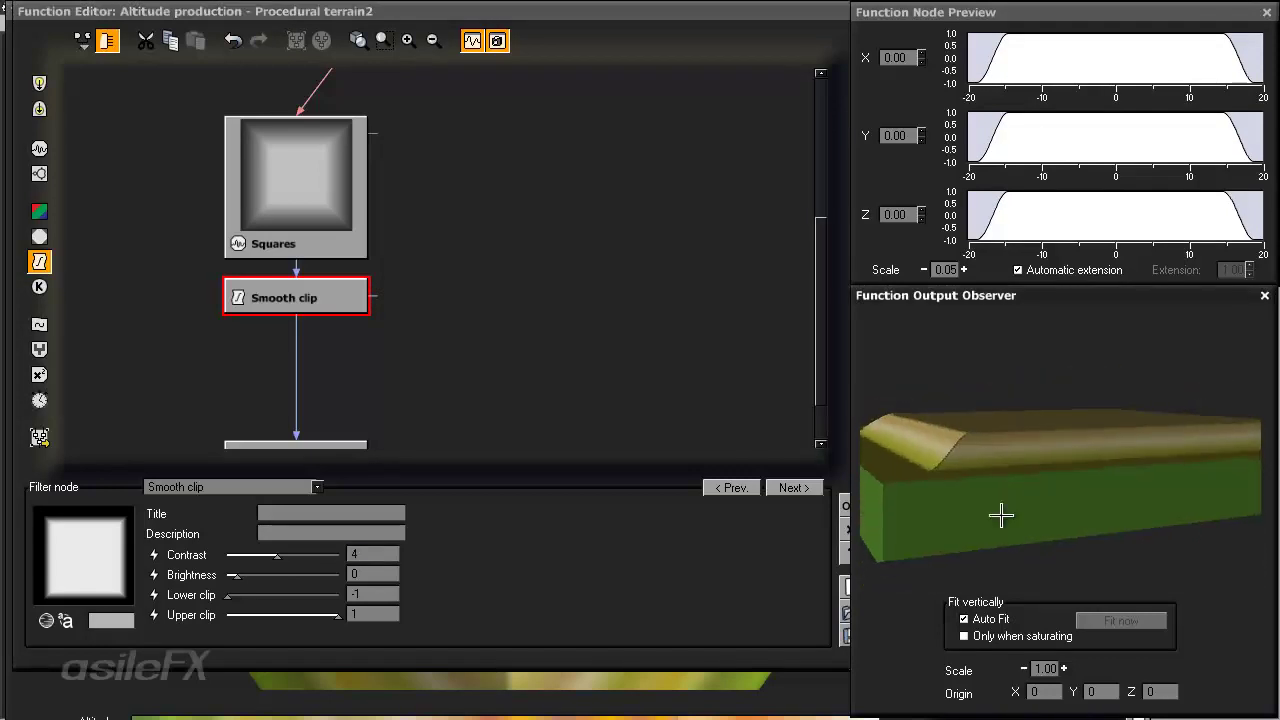
left_click_drag(957, 431, 977, 483)
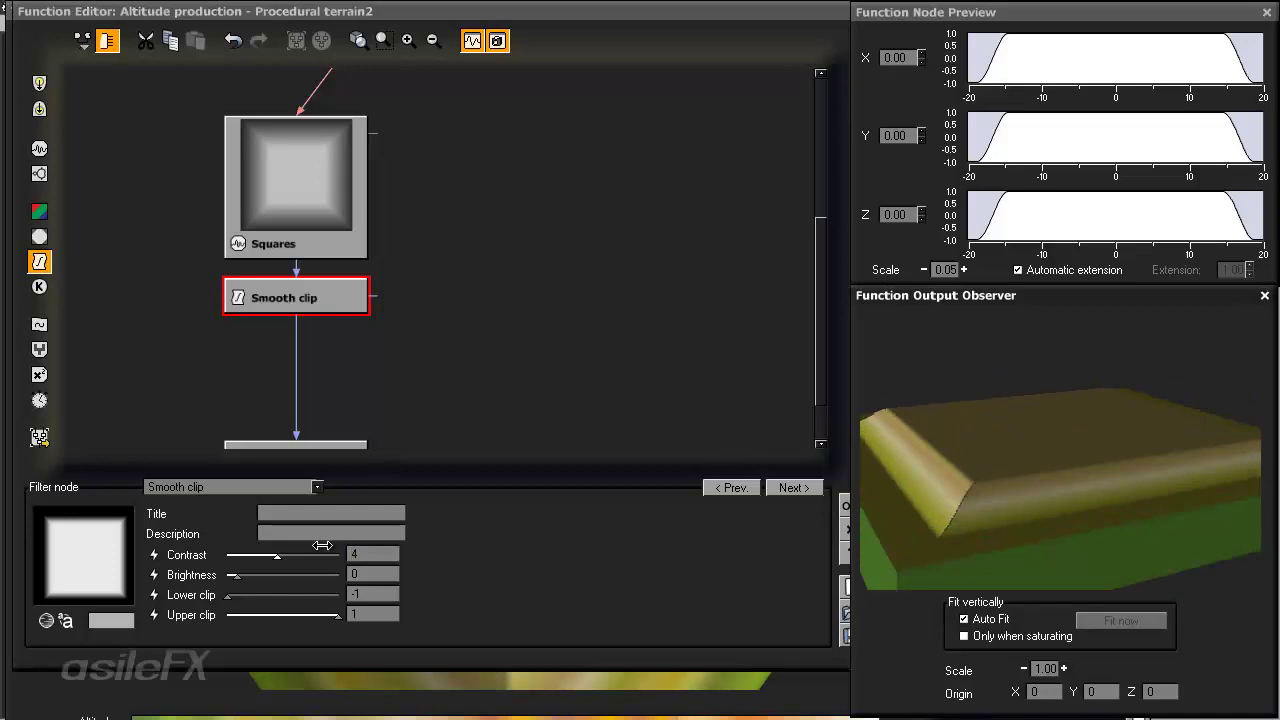
- Set the Smooth clip's contrast to 10 and brightness to 1, and examine the effect in both previews
left_click_drag(290, 554, 345, 554)
mouse_move(1043, 448)
left_mouse_down()
mouse_move(1020, 443)
mouse_move(1030, 446)
left_mouse_up()
left_click_drag(920, 491, 966, 556)
double_click(362, 574)
type("1")
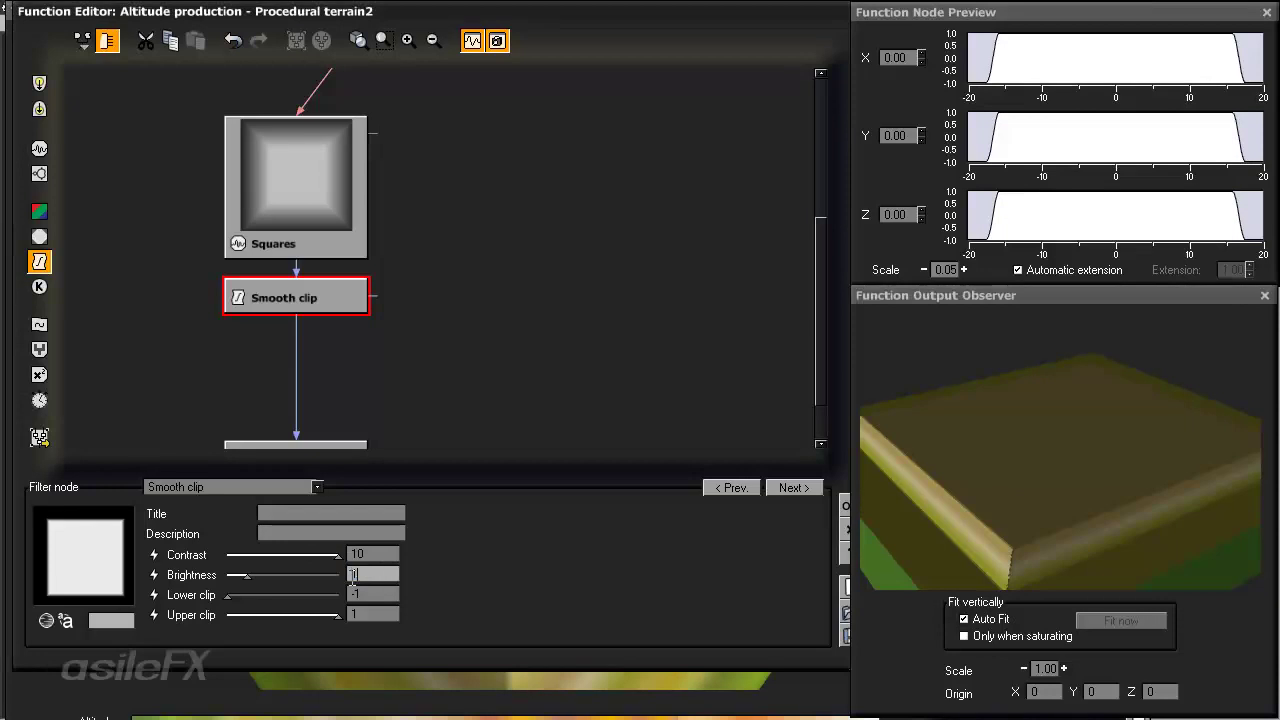
left_click_drag(363, 575, 352, 578)
left_click_drag(1143, 483, 1109, 471)
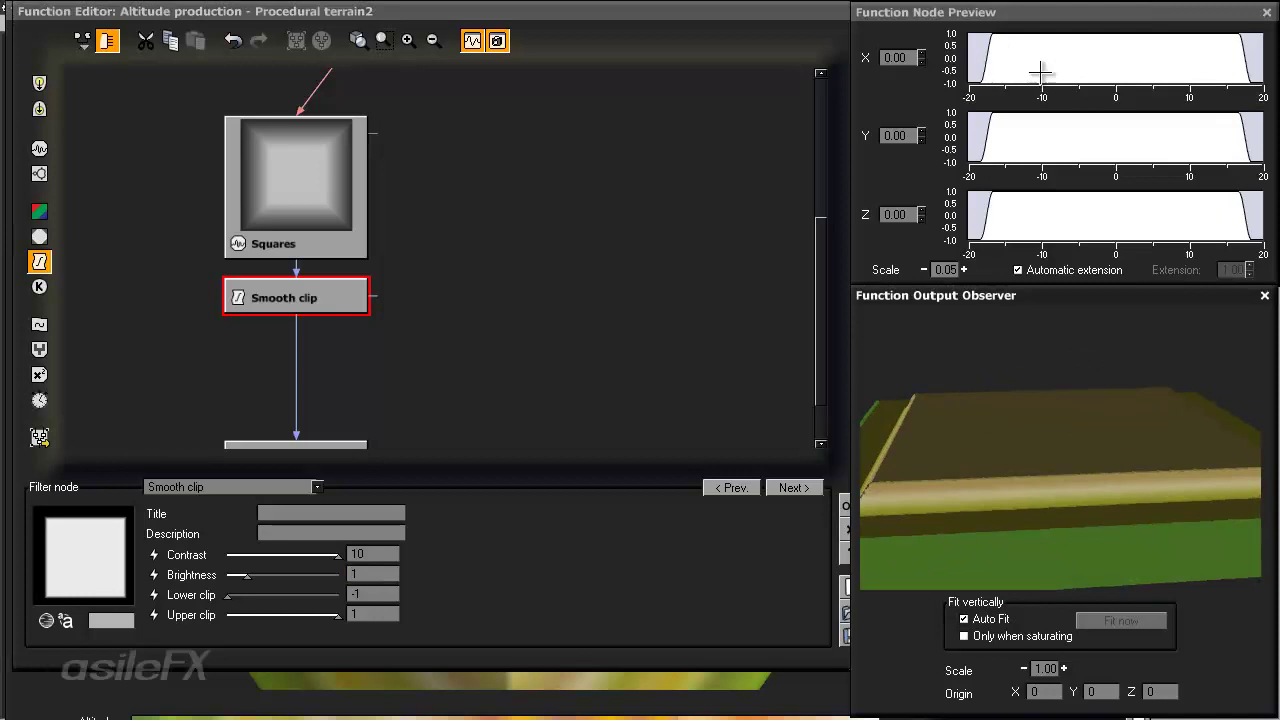
left_click_drag(1044, 71, 1076, 72)
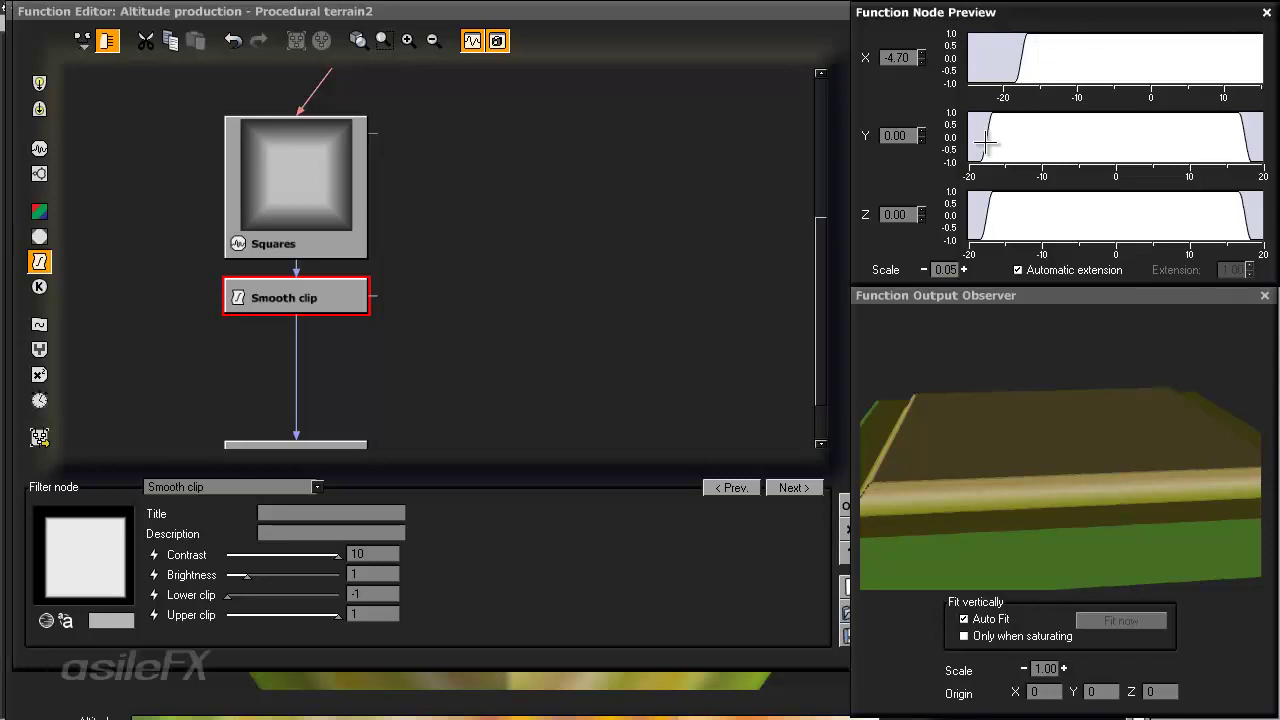
left_click_drag(1000, 358, 1012, 484)
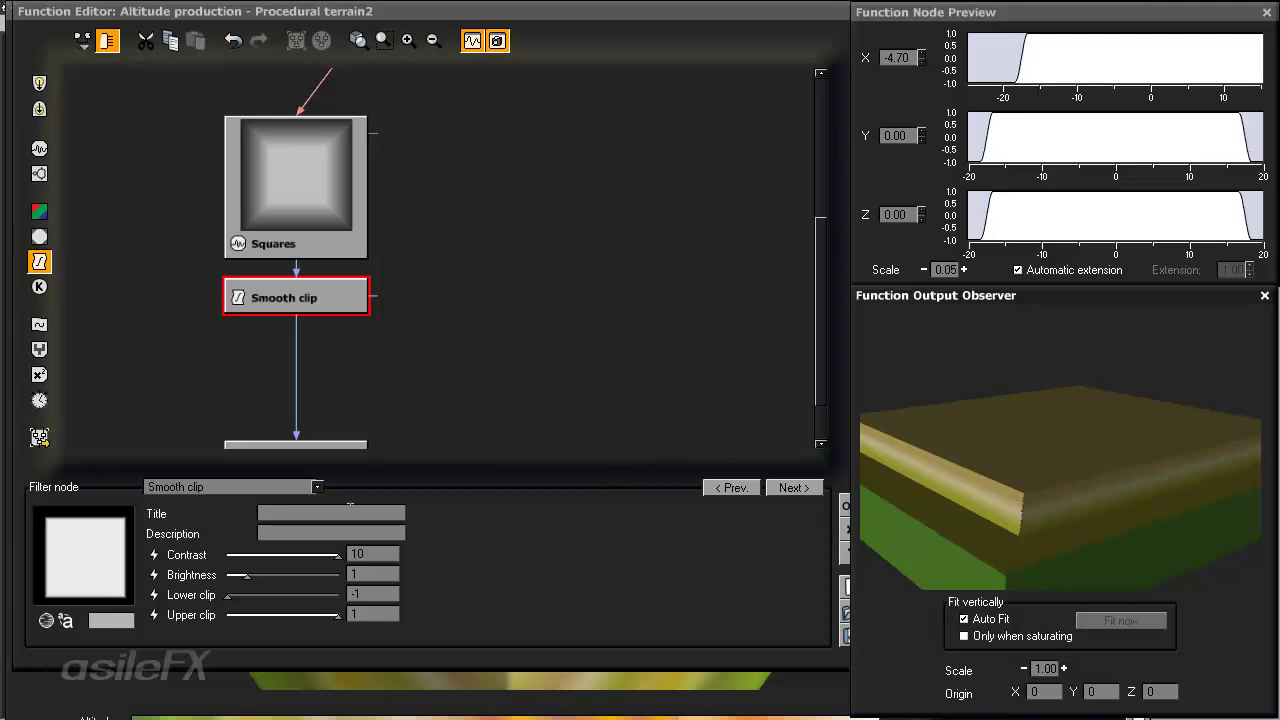
- Set the Smooth clip's contrast to 4 and upper clip to 0, and examine the flattened terrain
double_click(351, 554)
type("4")
key("Return")
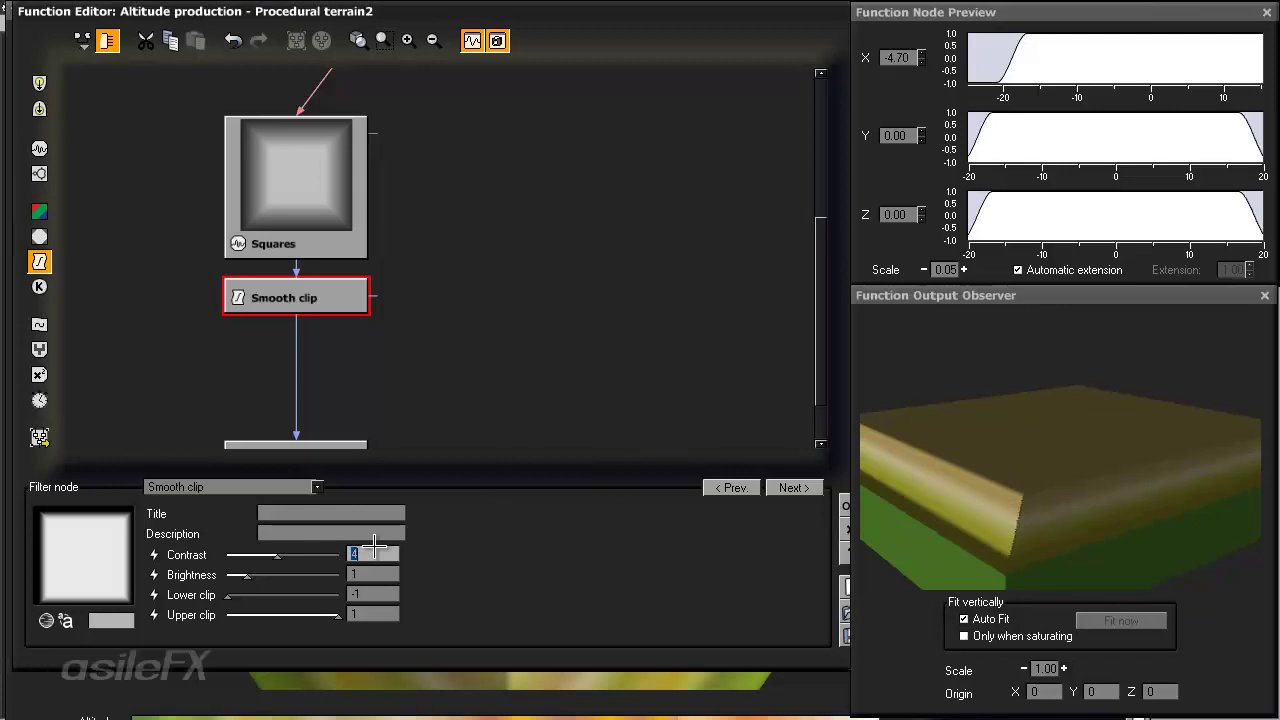
double_click(388, 614)
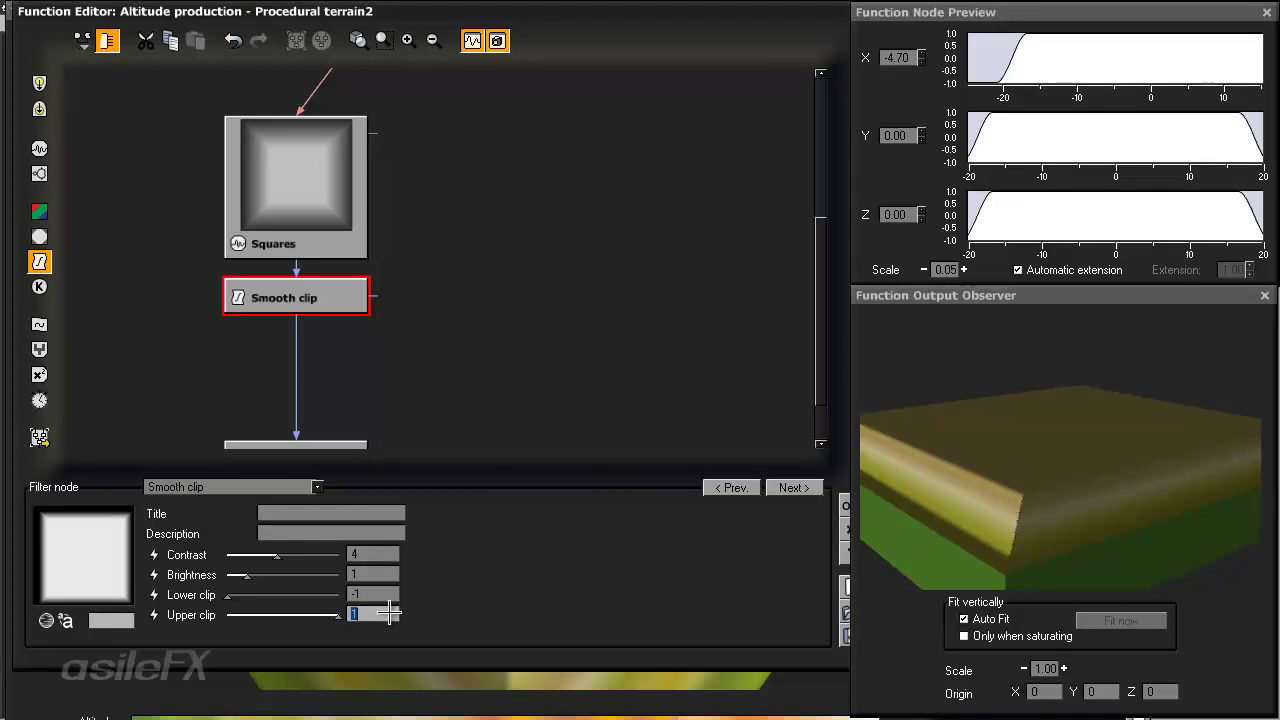
type("0")
key("Return")
left_click_drag(1080, 454, 1063, 460)
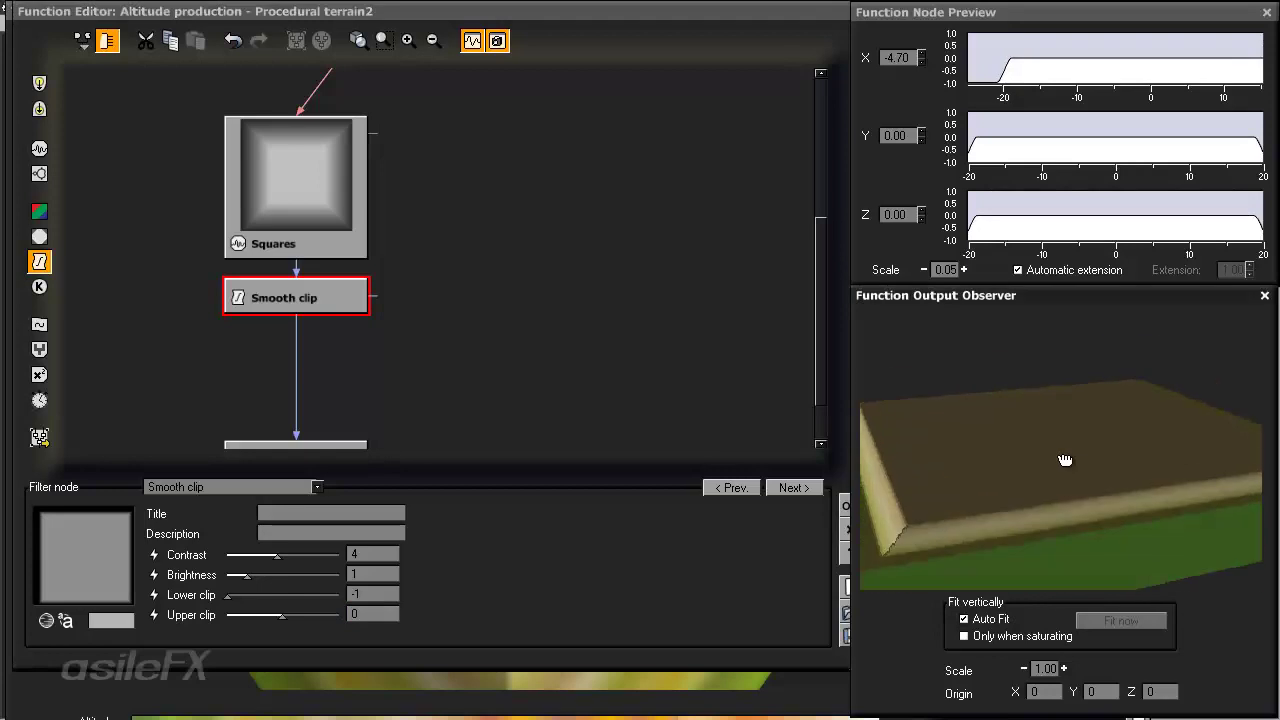
left_click_drag(909, 529, 960, 380)
- Set the Smooth clip's brightness to 0 and examine the terrain edges from several angles
double_click(387, 576)
type("0")
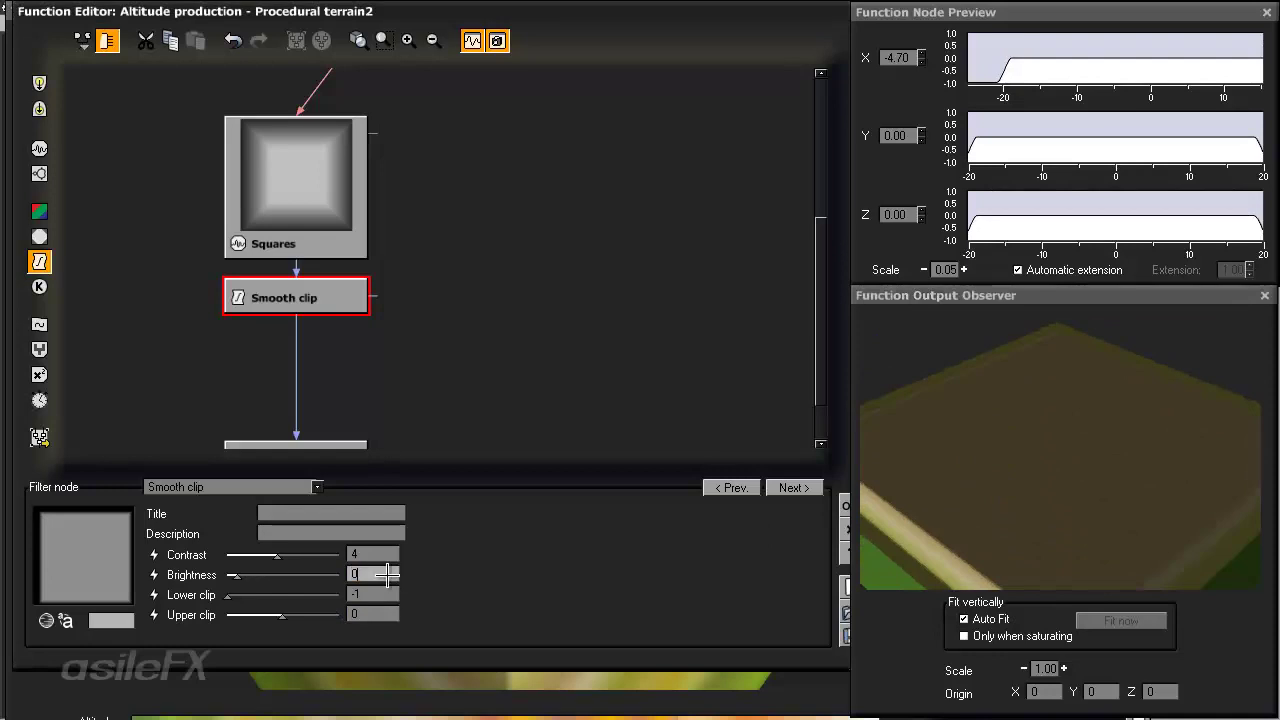
key("Return")
left_click_drag(942, 523, 886, 514)
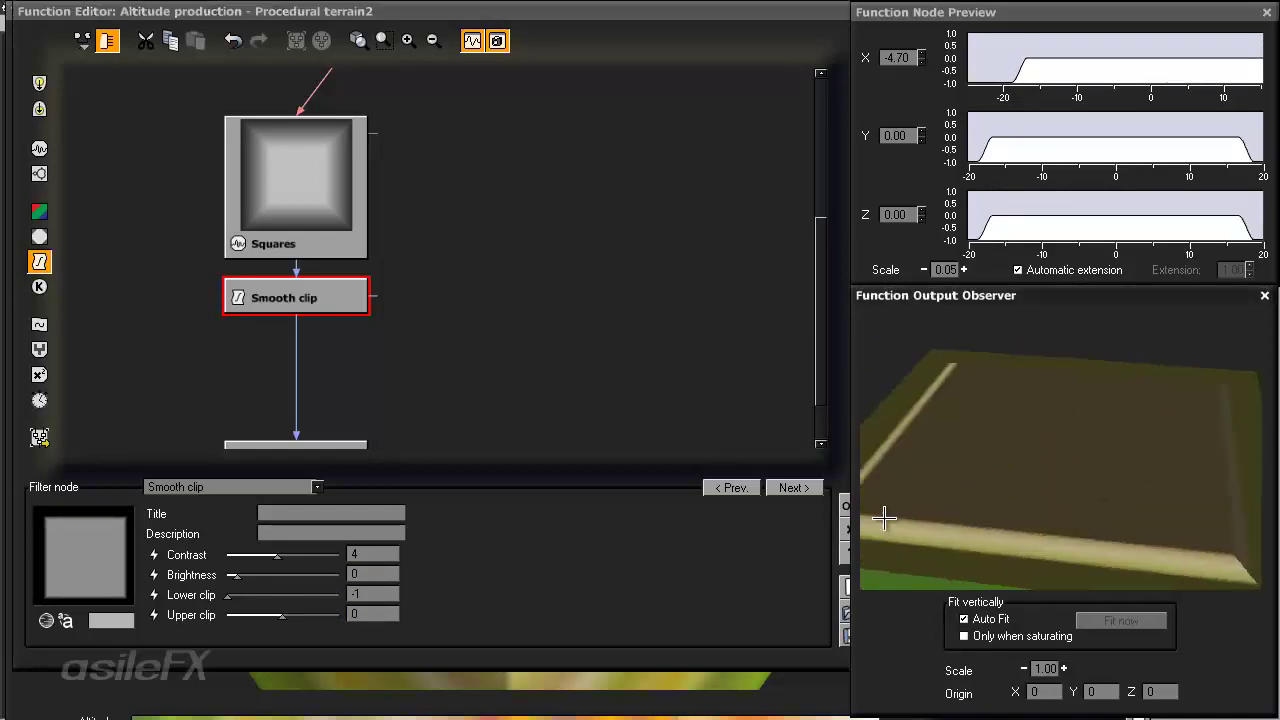
left_click_drag(977, 503, 1025, 477)
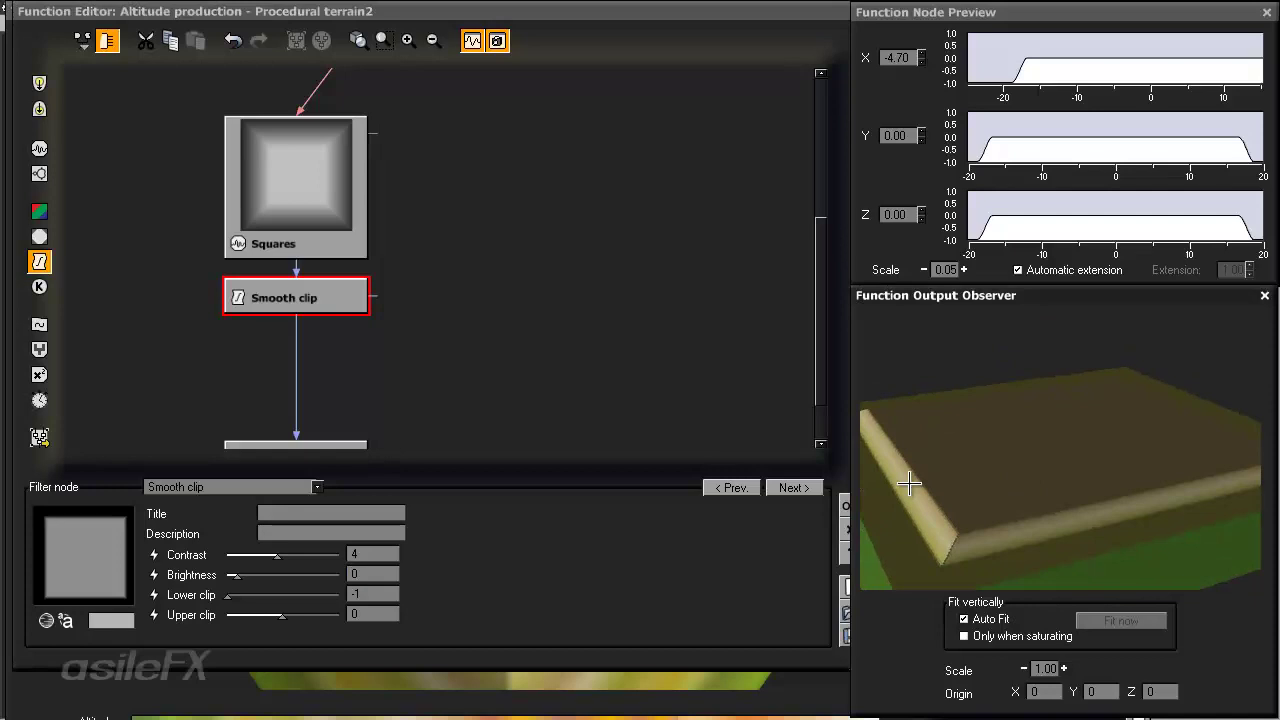
left_click_drag(920, 480, 1046, 463)
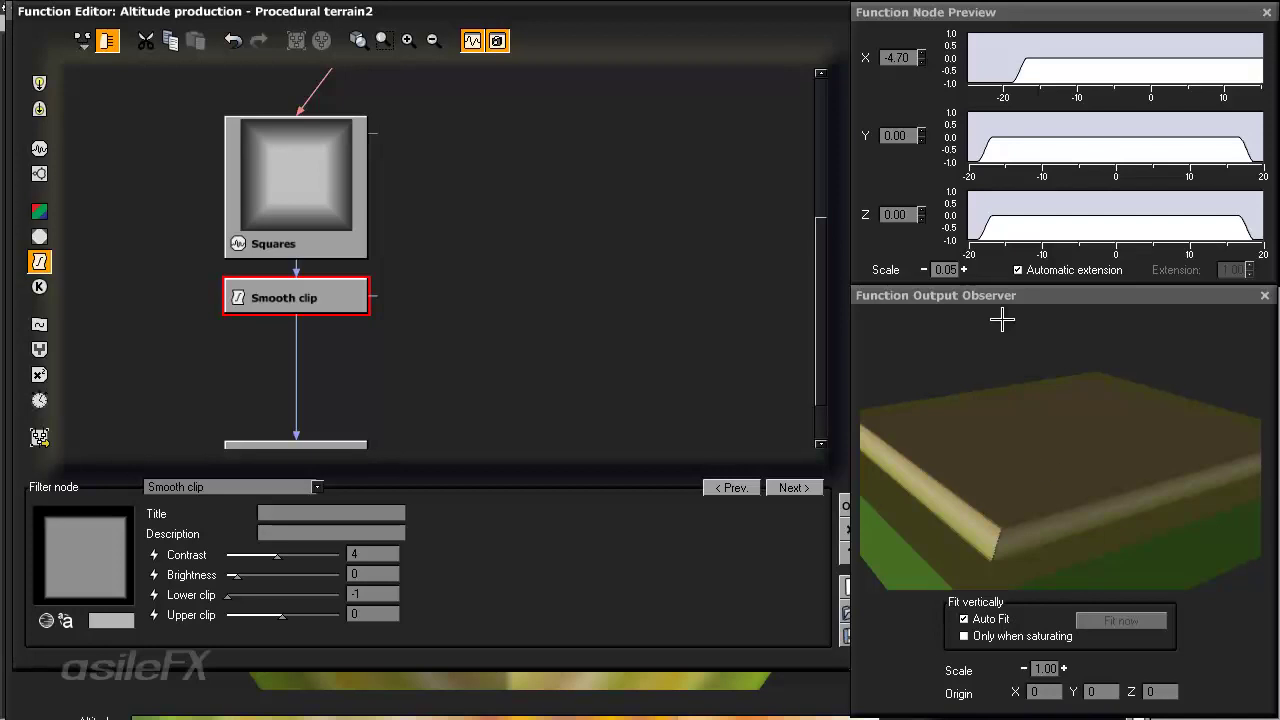
- Insert a second filter node between Smooth clip and Altitude and change it to the Map type
left_click(297, 335)
left_click(40, 260)
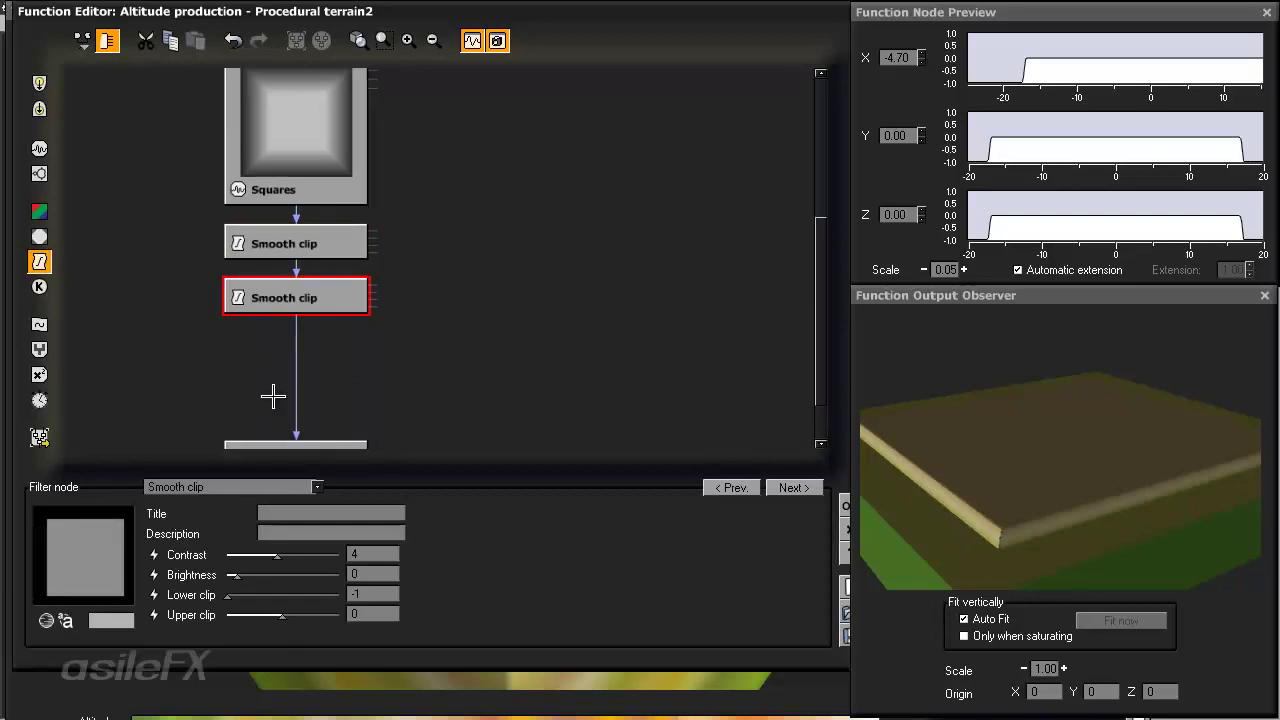
left_click(268, 487)
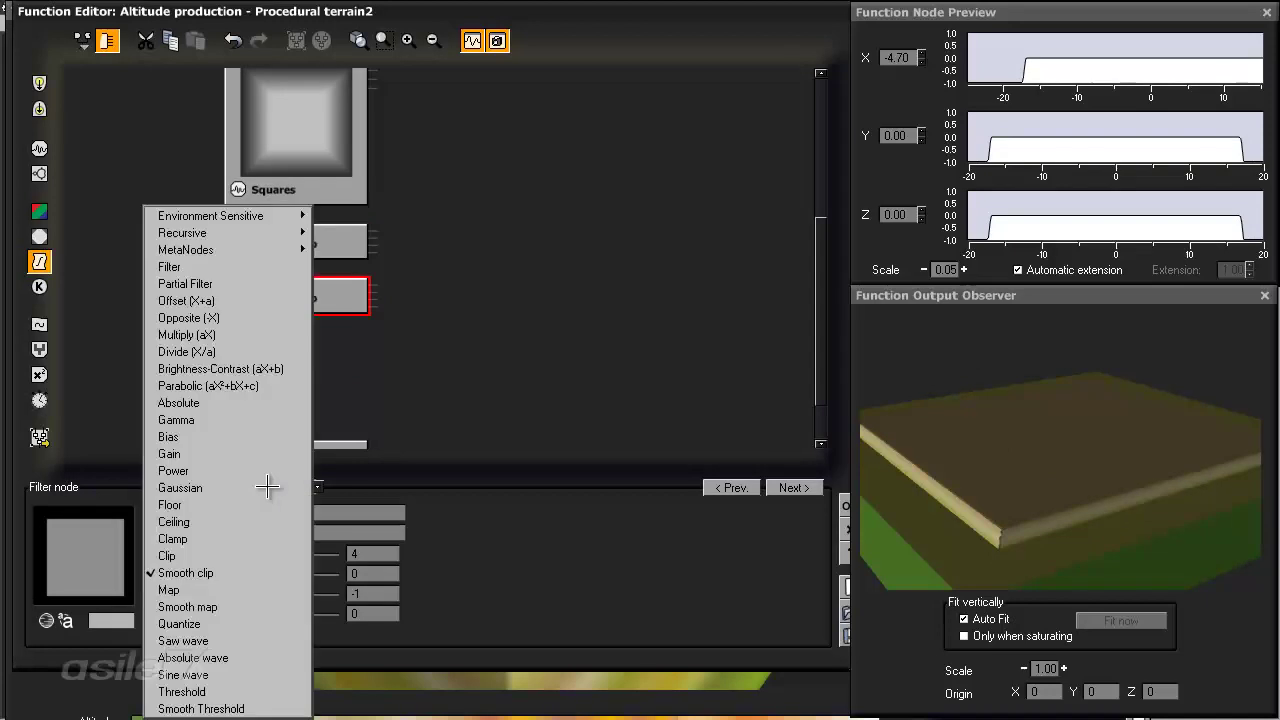
left_click(240, 590)
- Set the Map filter's output range lower value to -1 and its input range upper value to 0
left_click(386, 643)
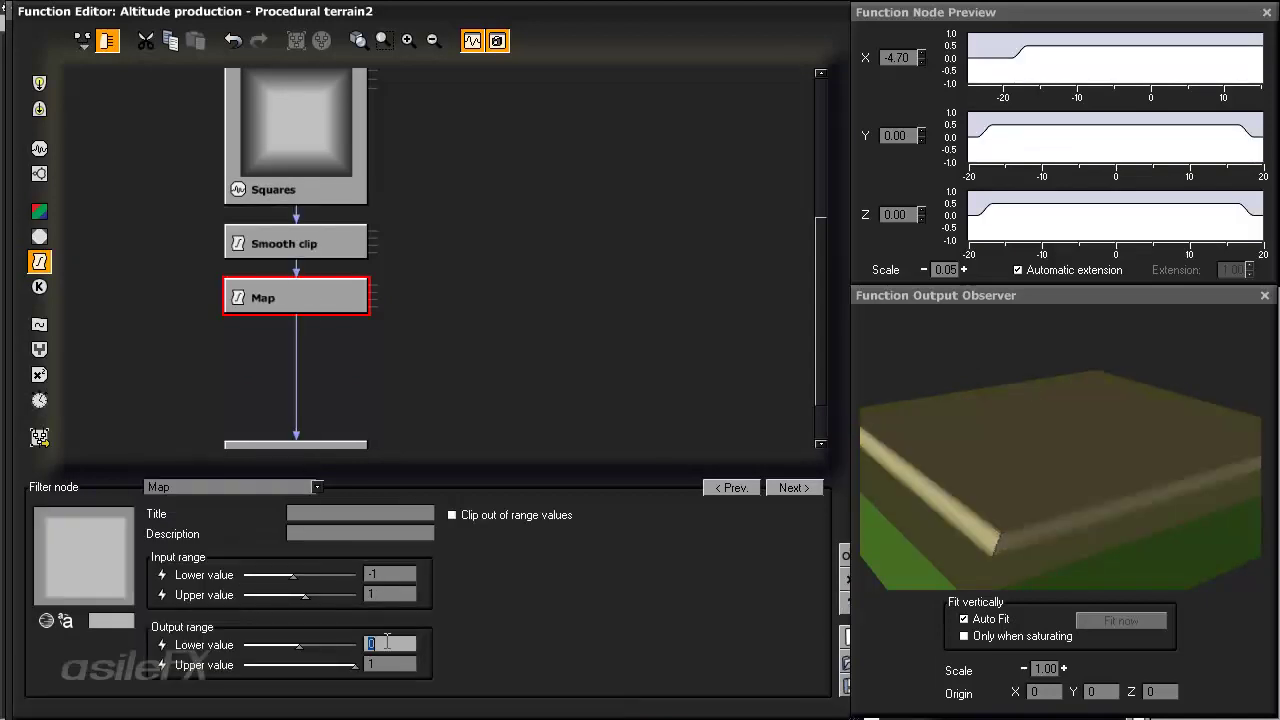
left_click(390, 572)
left_click(380, 638)
type("-1")
key("Return")
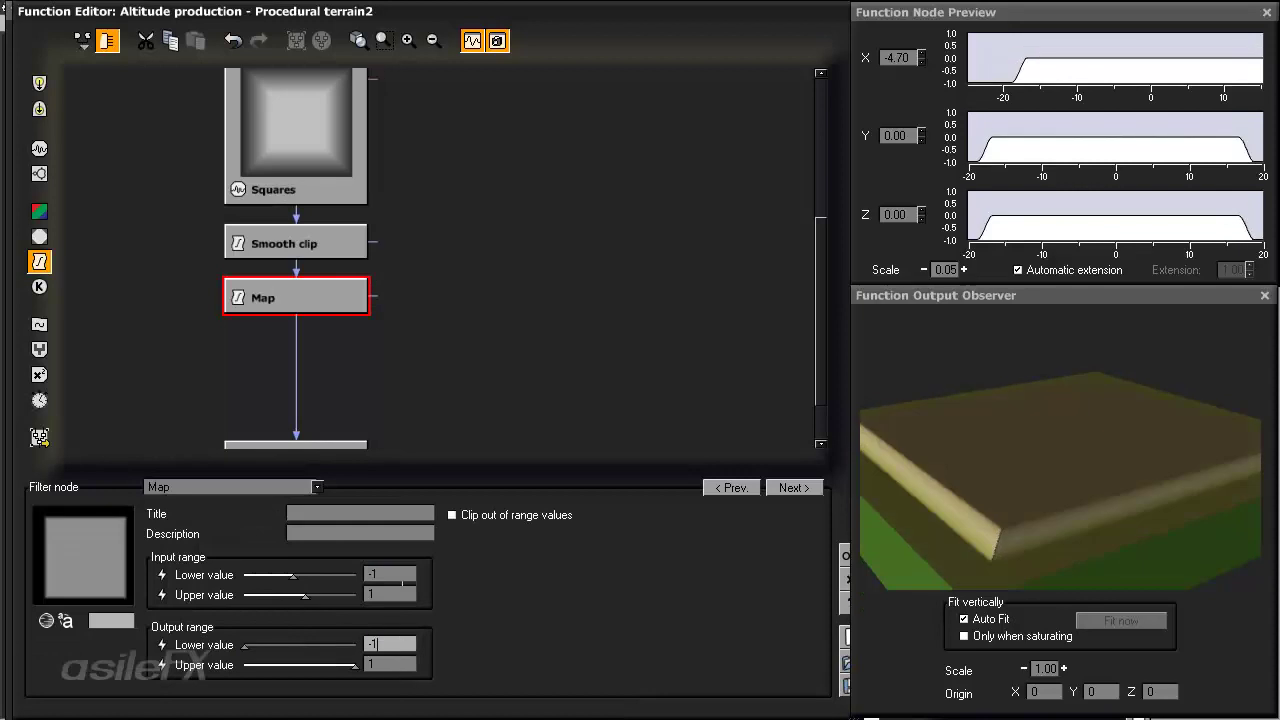
left_click(405, 572)
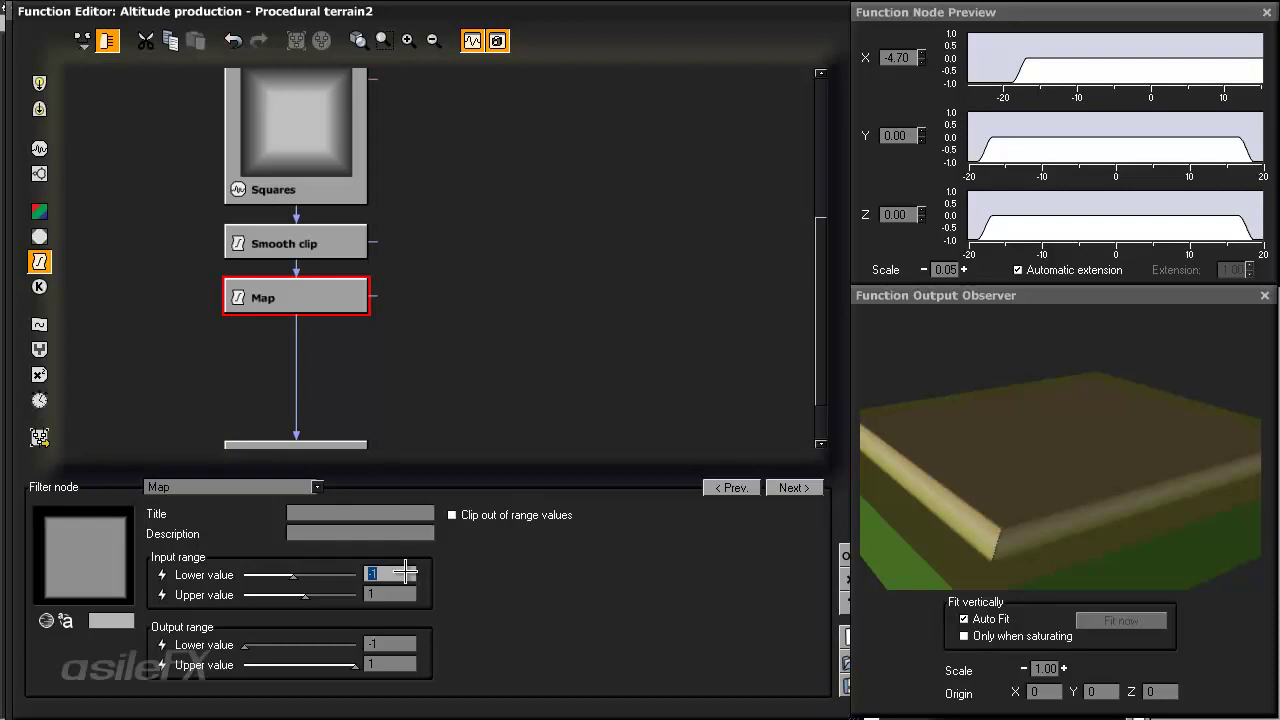
left_click(404, 596)
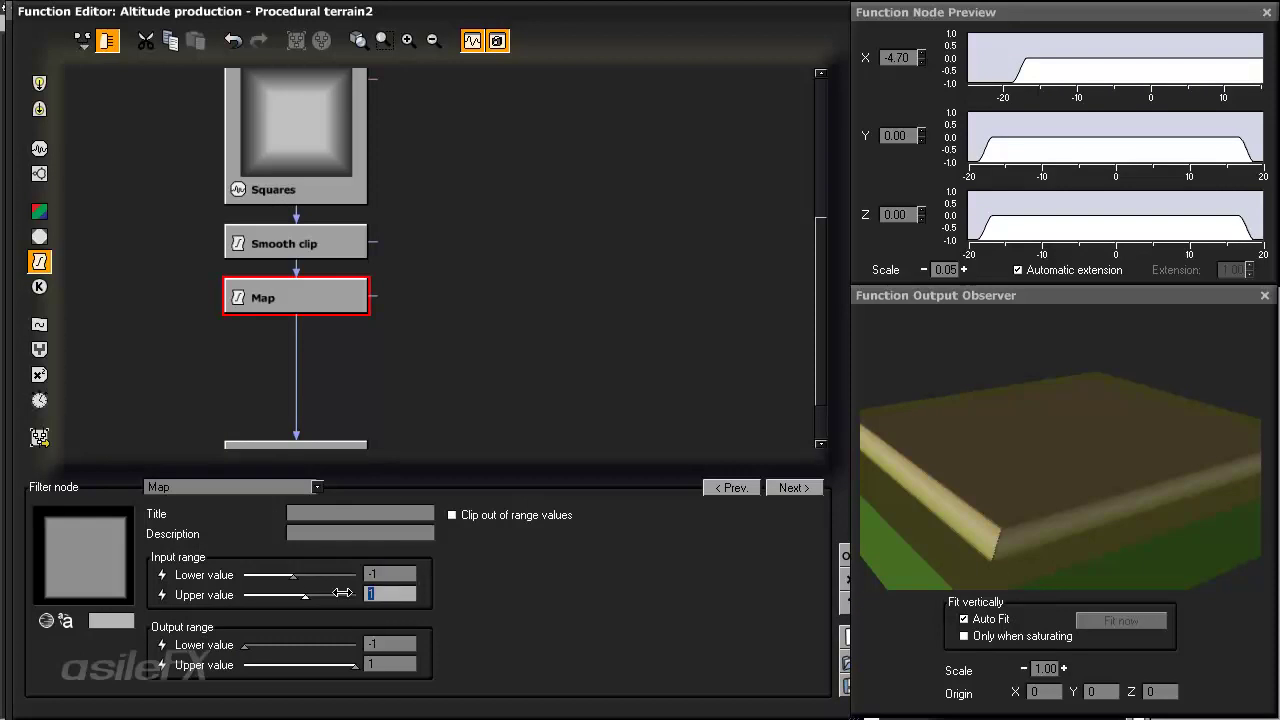
type("0")
key("Return")
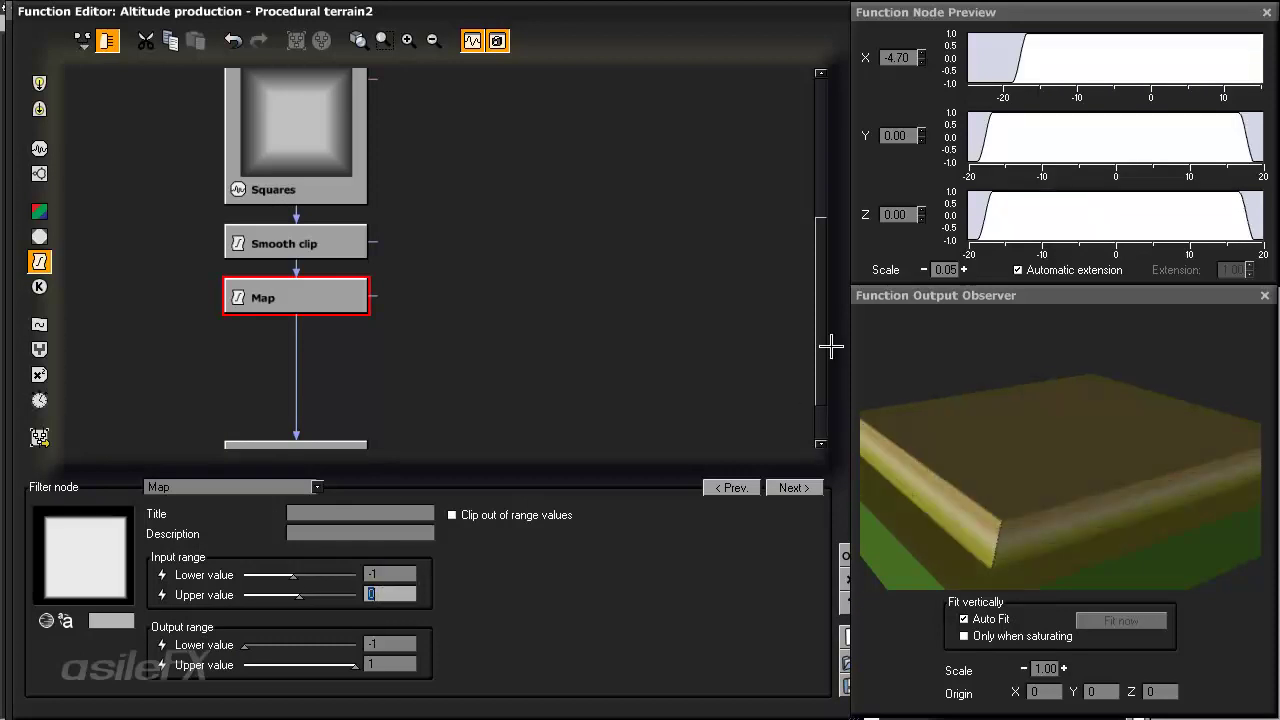
left_click(296, 342)
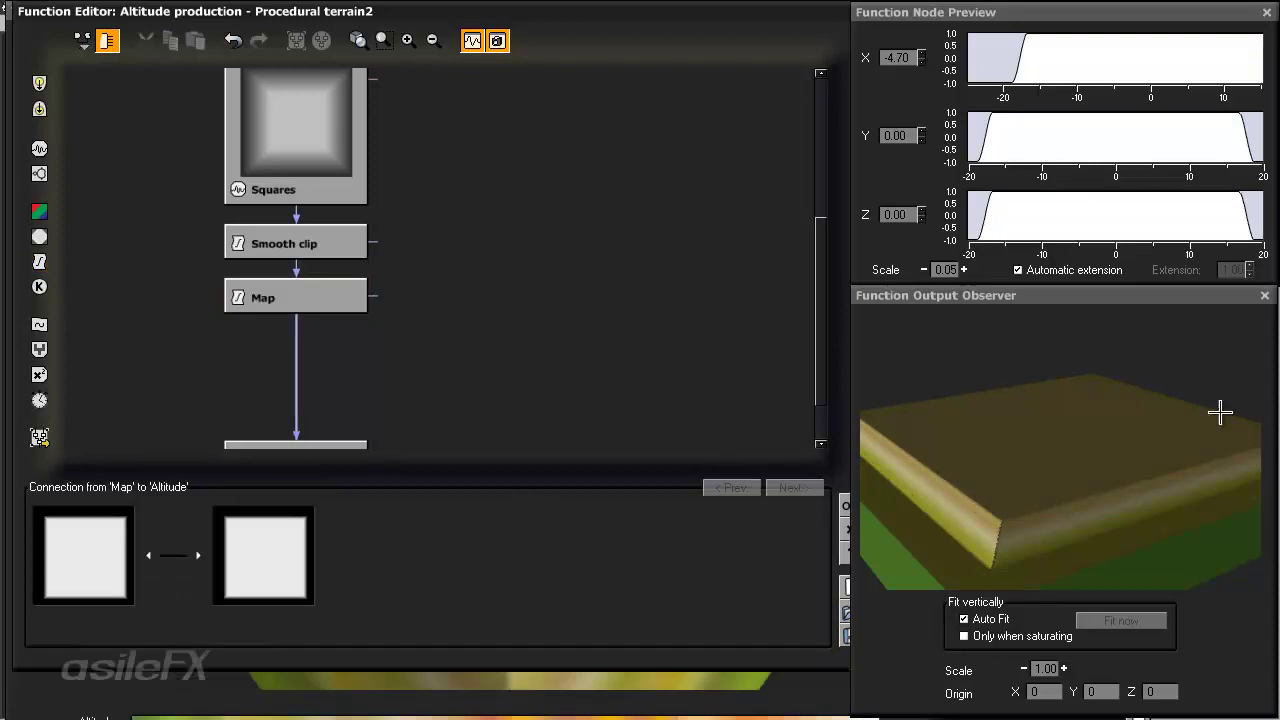
left_click(307, 298)
- Group the Matrix Transform, Decomposer 3, Composer 3 and Offset nodes into a MetaNode and move it closer to Position
right_click_drag(718, 295, 696, 326)
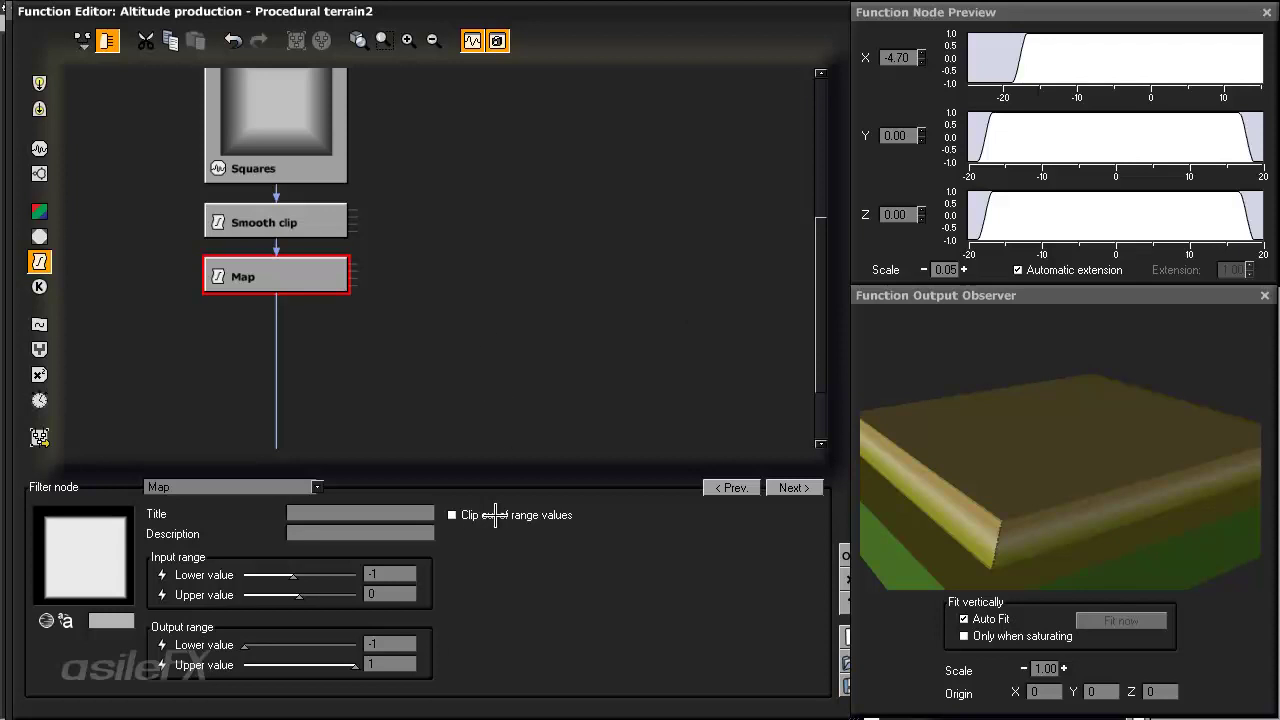
right_click_drag(486, 327, 425, 440)
left_click(523, 392)
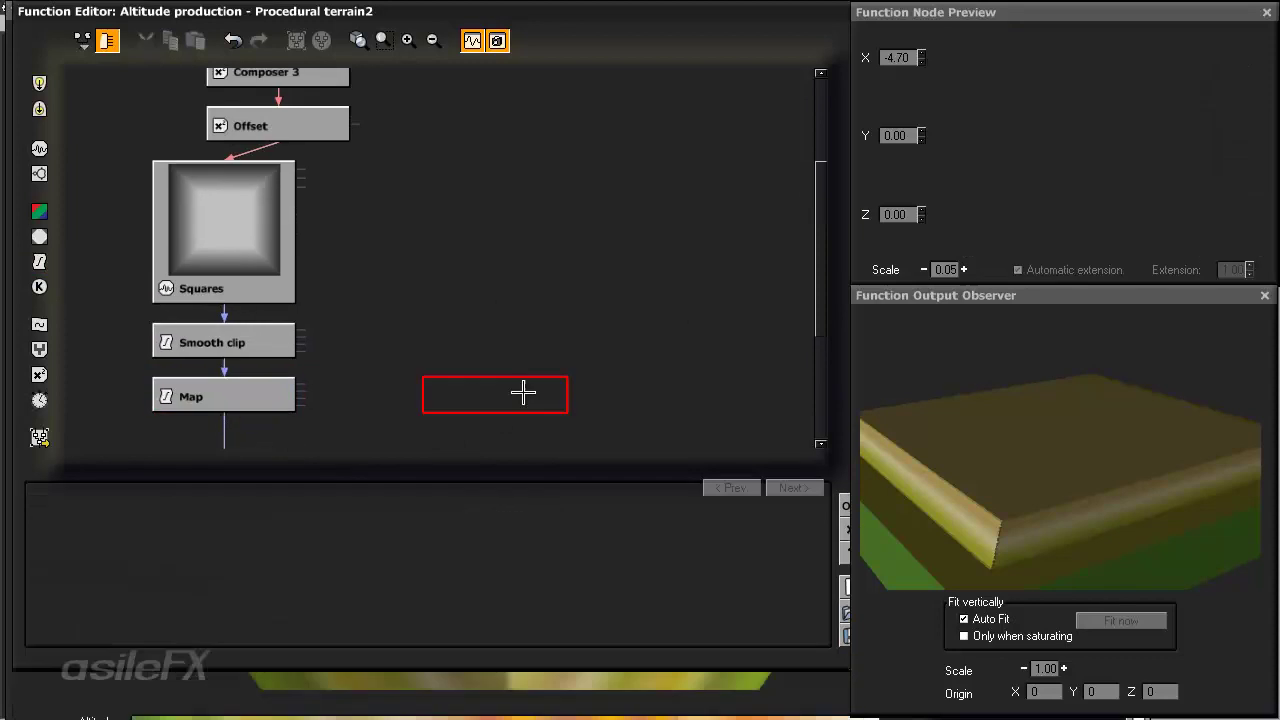
right_click_drag(563, 243, 551, 260)
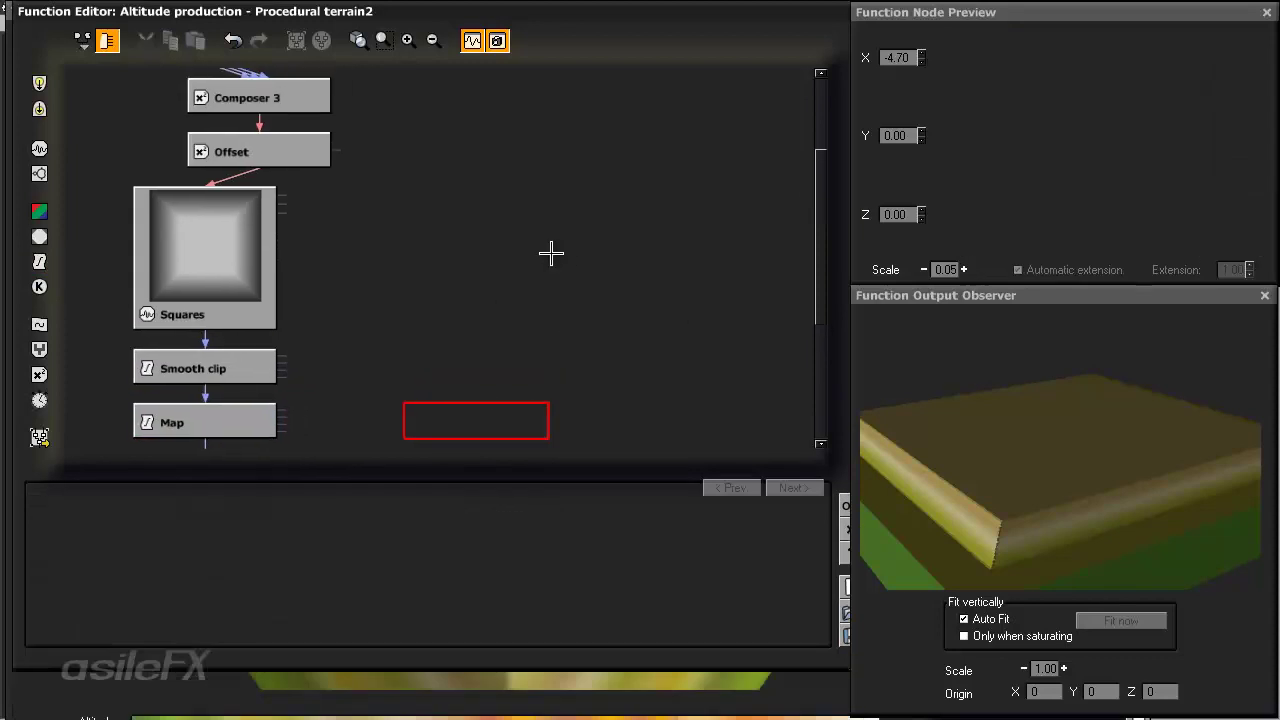
right_click_drag(571, 266, 663, 452)
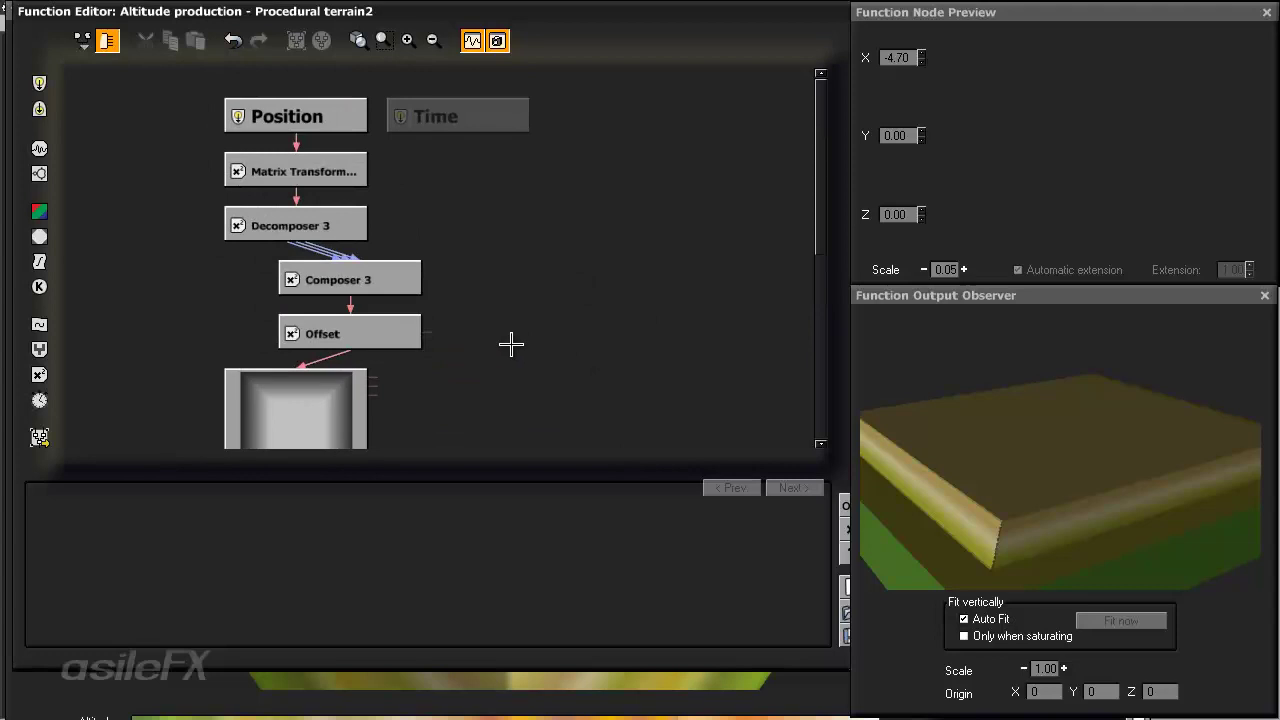
left_click_drag(532, 343, 212, 175)
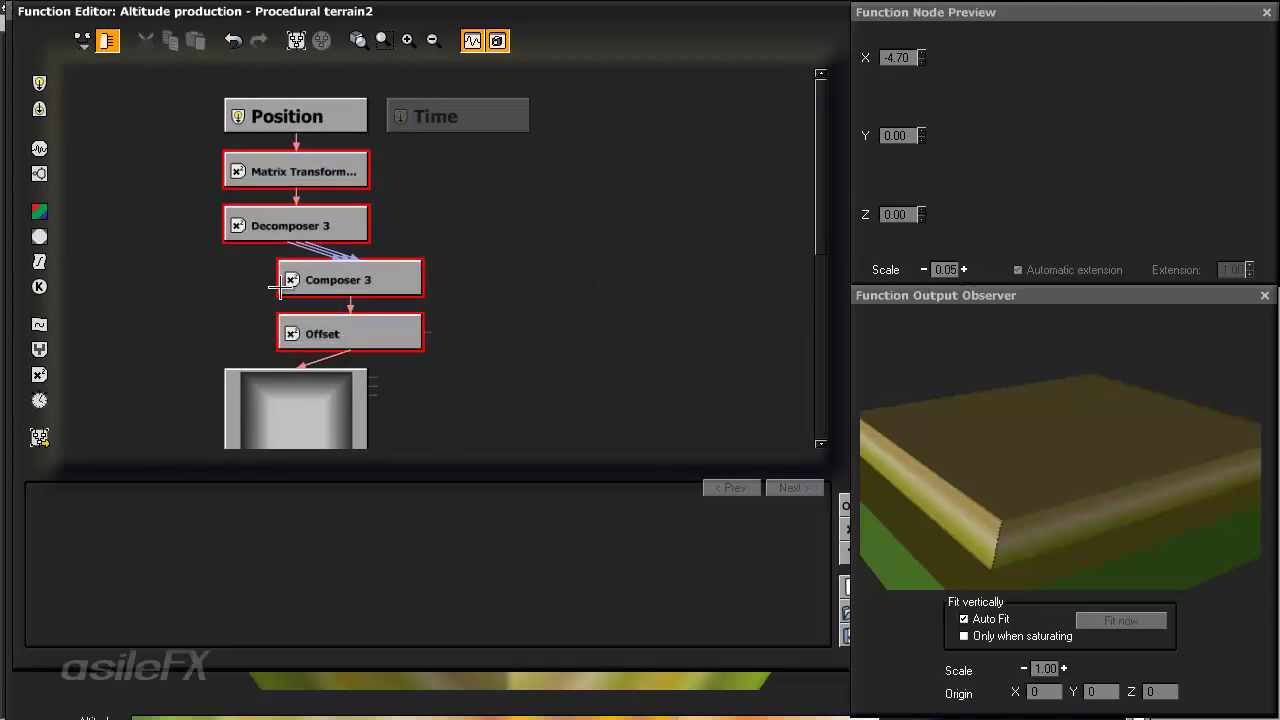
left_click_drag(483, 337, 172, 163)
left_click(295, 40)
left_click(348, 224)
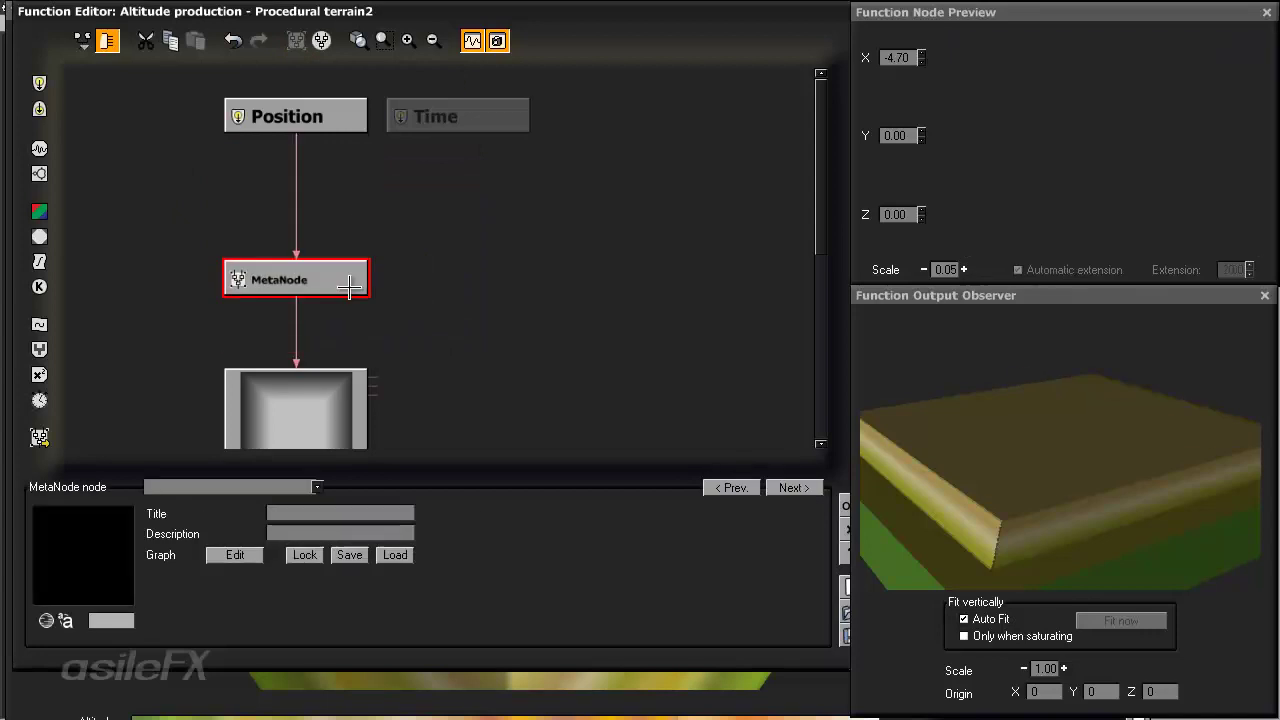
- Title the MetaNode "Vector Transform" and deselect it
left_click(365, 516)
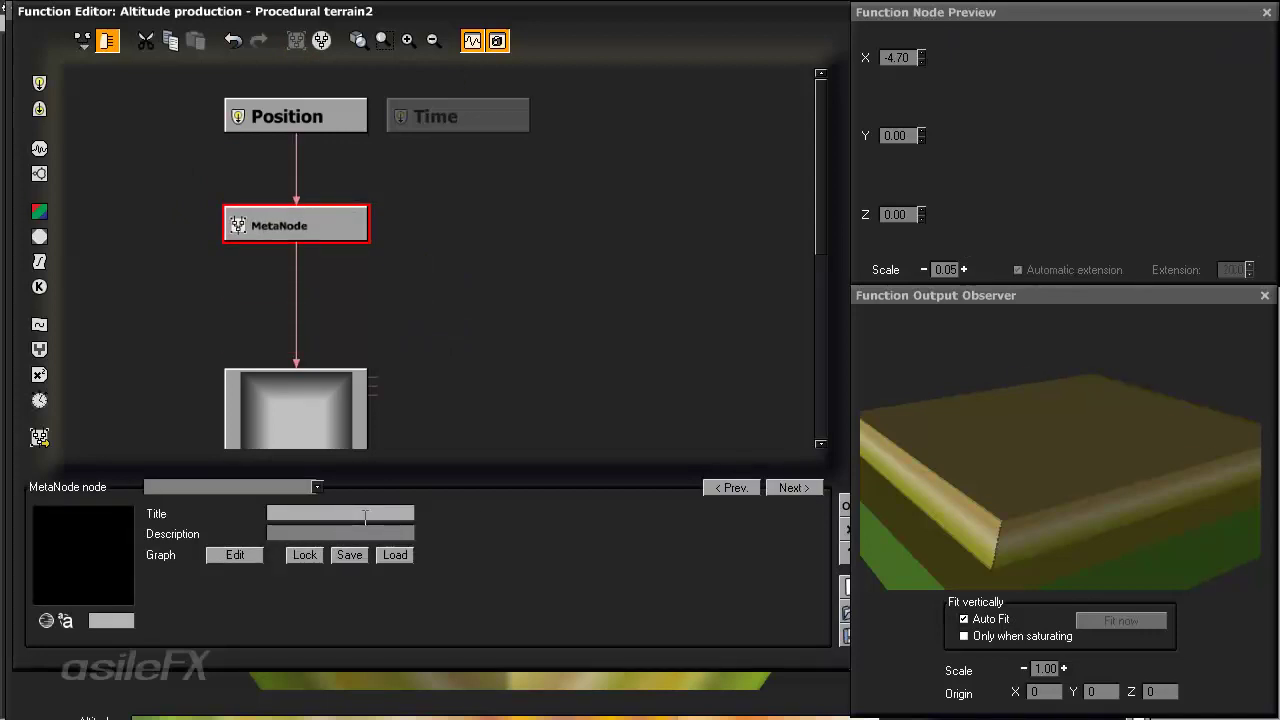
type("Vector")
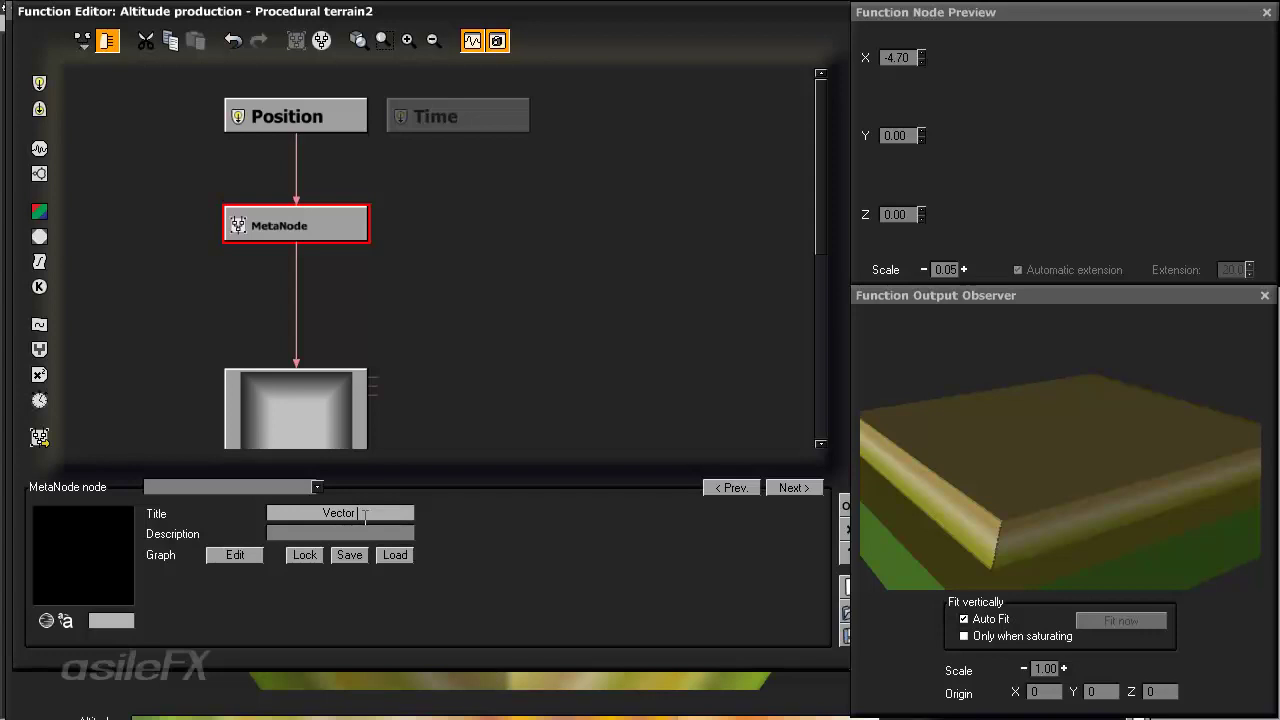
type(" Transform")
key("Return")
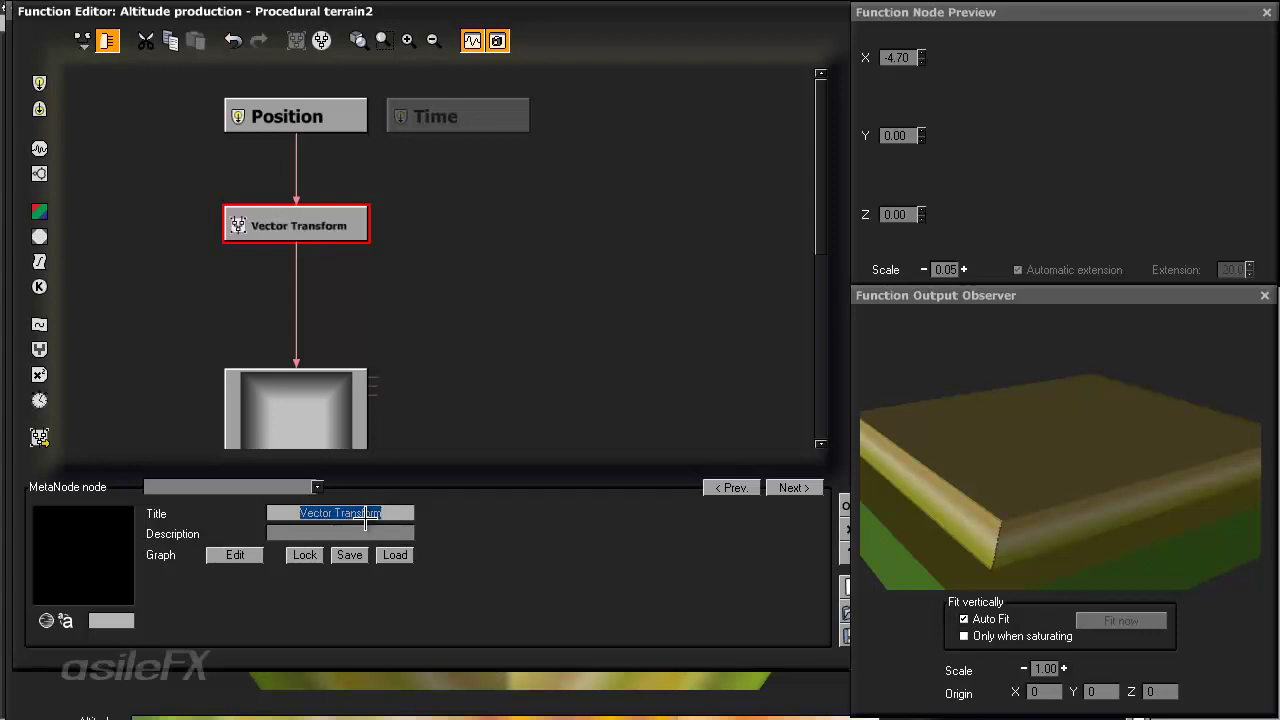
left_click(443, 223)
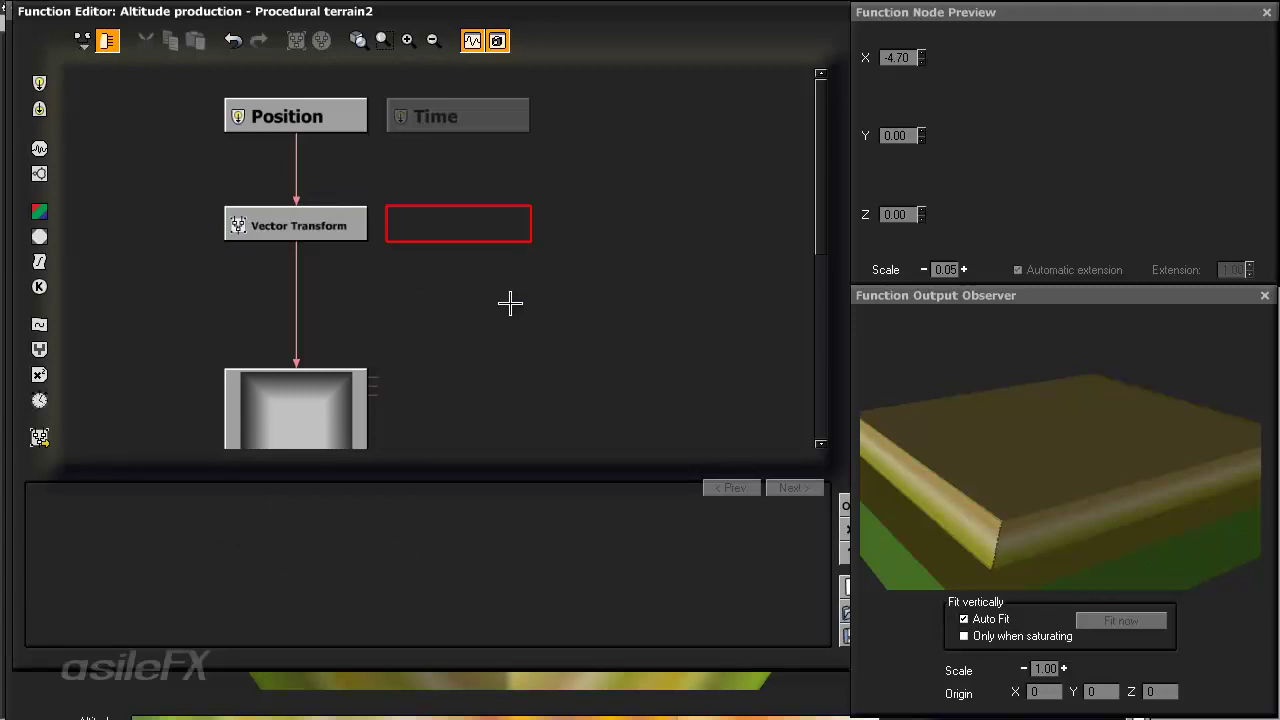
right_click_drag(553, 334, 557, 273)
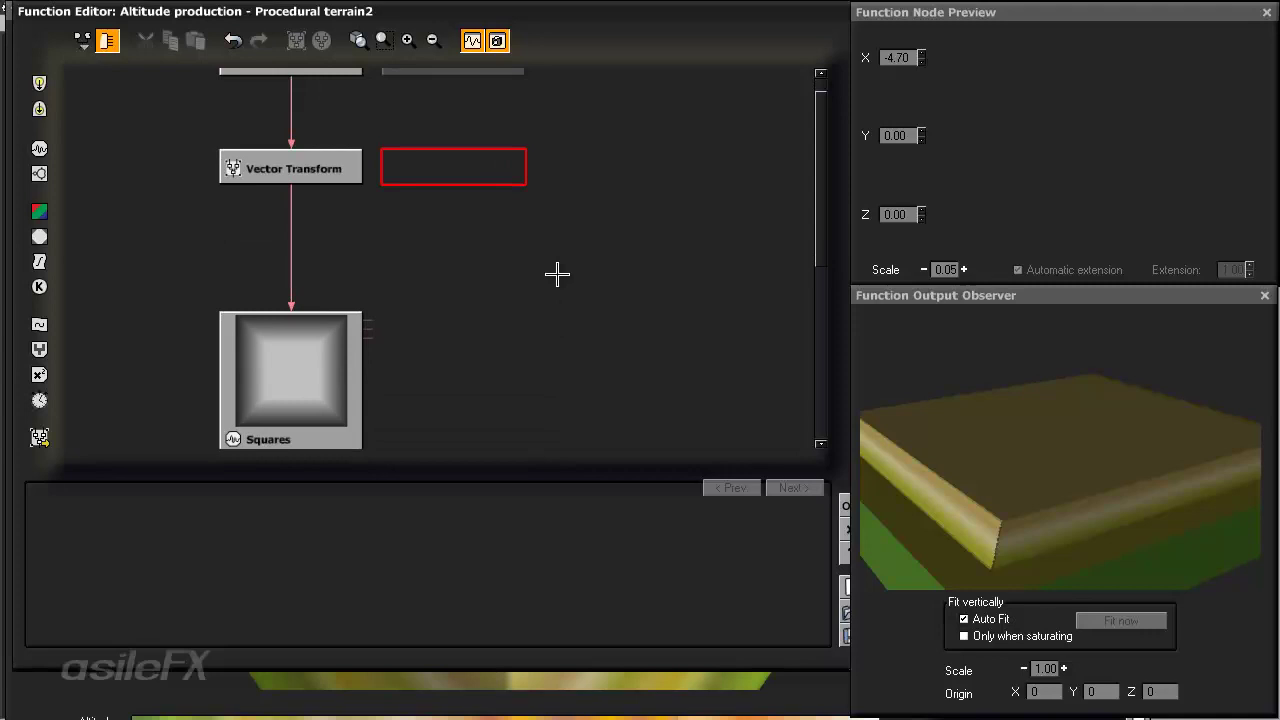
- Open the Vector Transform MetaNode's inner graph, examine its nodes and close it again
left_click(283, 172)
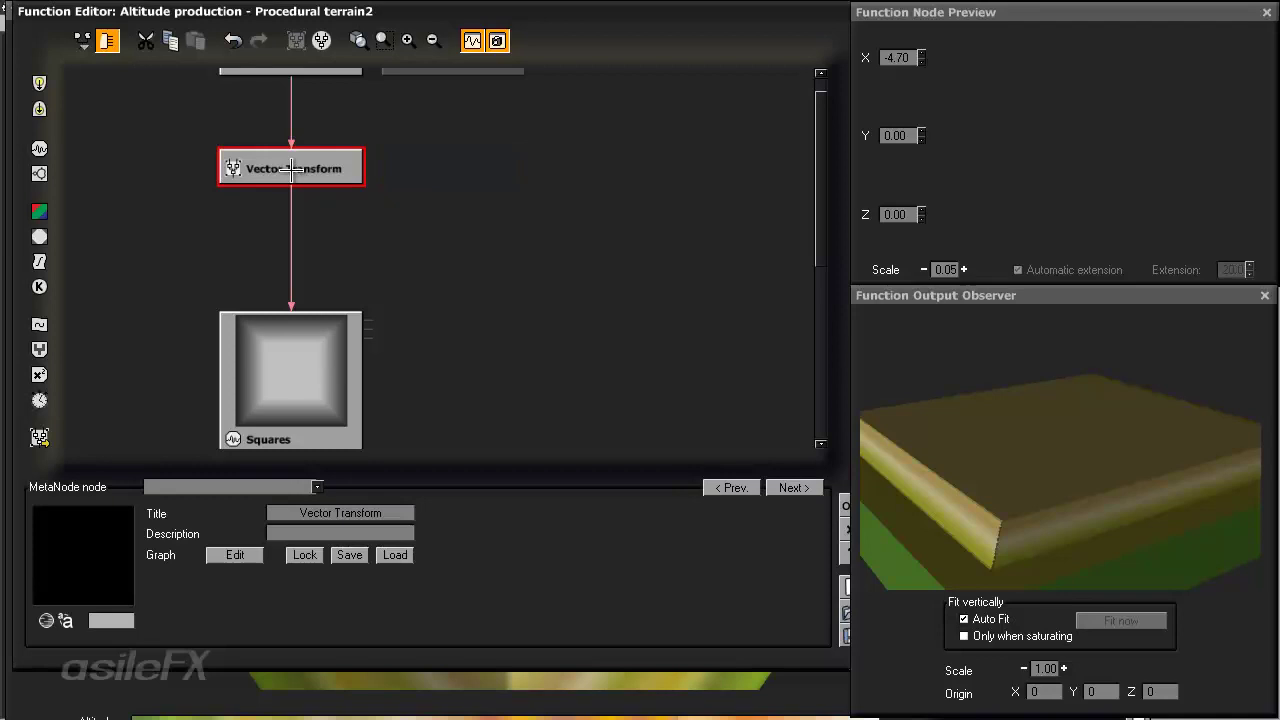
double_click(283, 172)
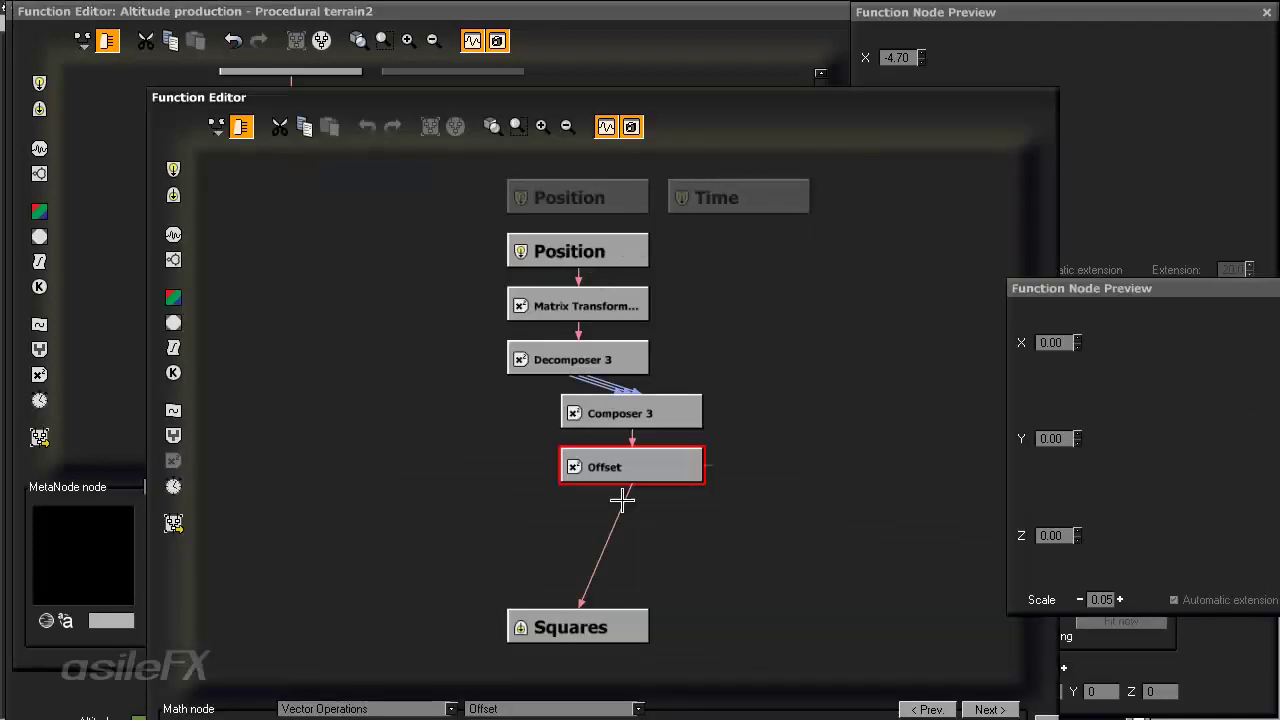
left_click_drag(746, 694, 682, 519)
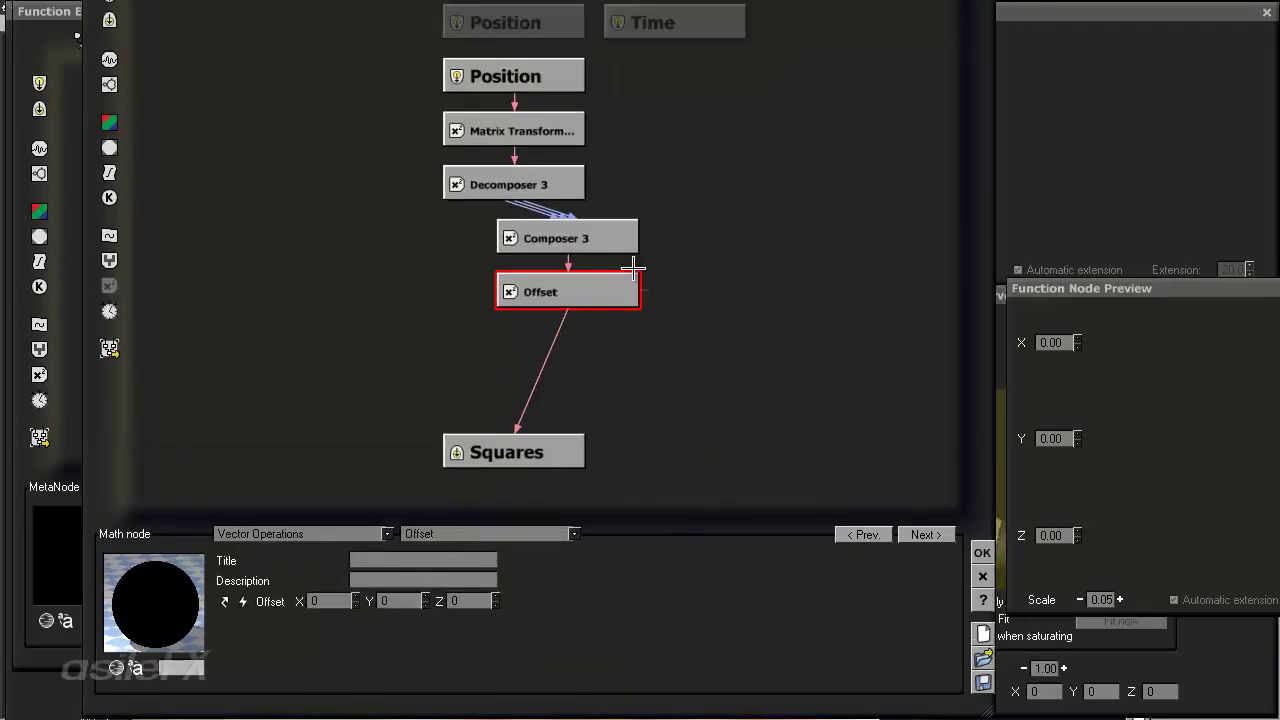
left_click(982, 552)
right_click_drag(502, 327, 540, 298)
left_click(540, 297)
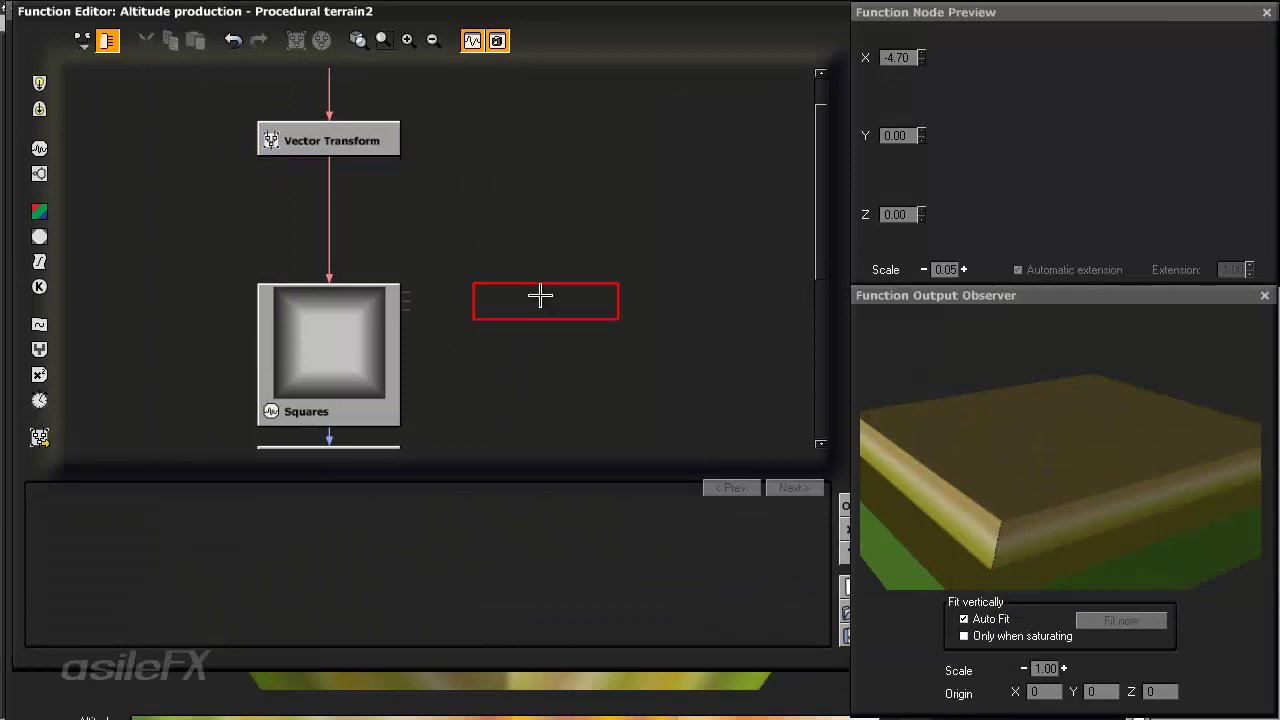
- Move Vector Transform directly below Position and bring Squares, Smooth clip and Map up beneath it
left_click(362, 133)
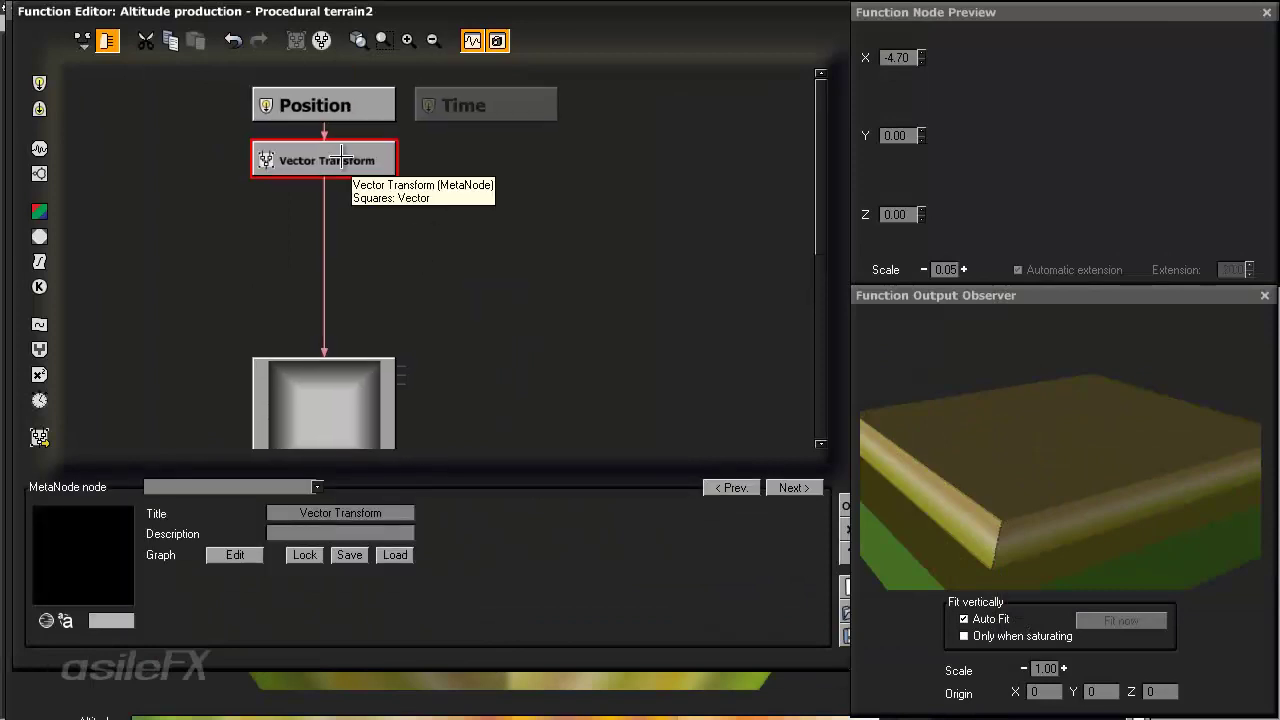
right_click_drag(423, 289, 411, 149)
right_click_drag(454, 260, 457, 226)
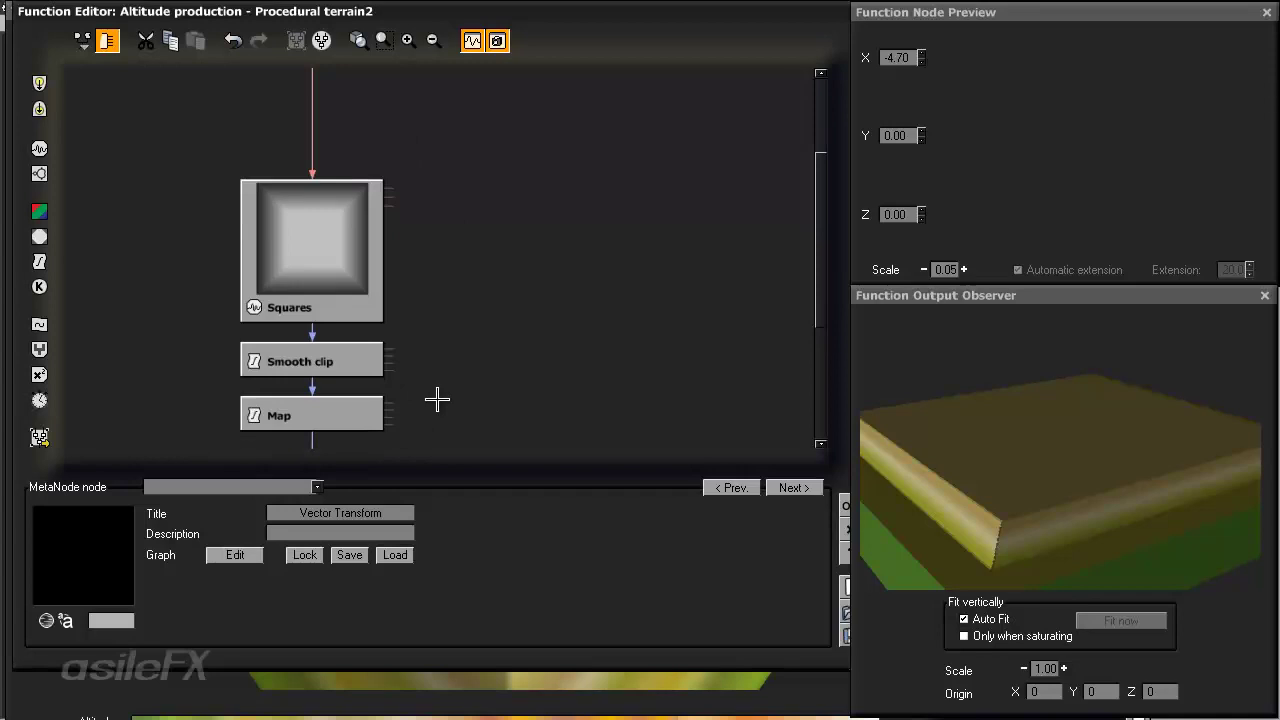
left_click_drag(987, 437, 978, 485)
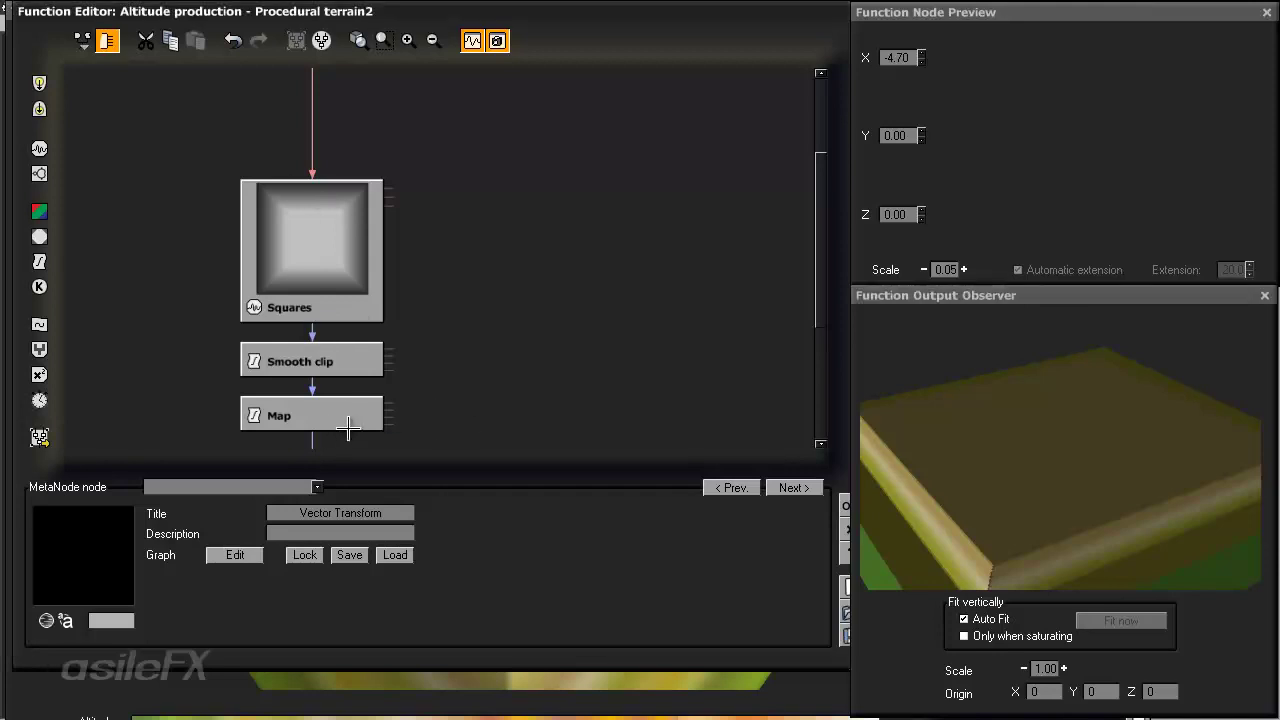
left_click(343, 420)
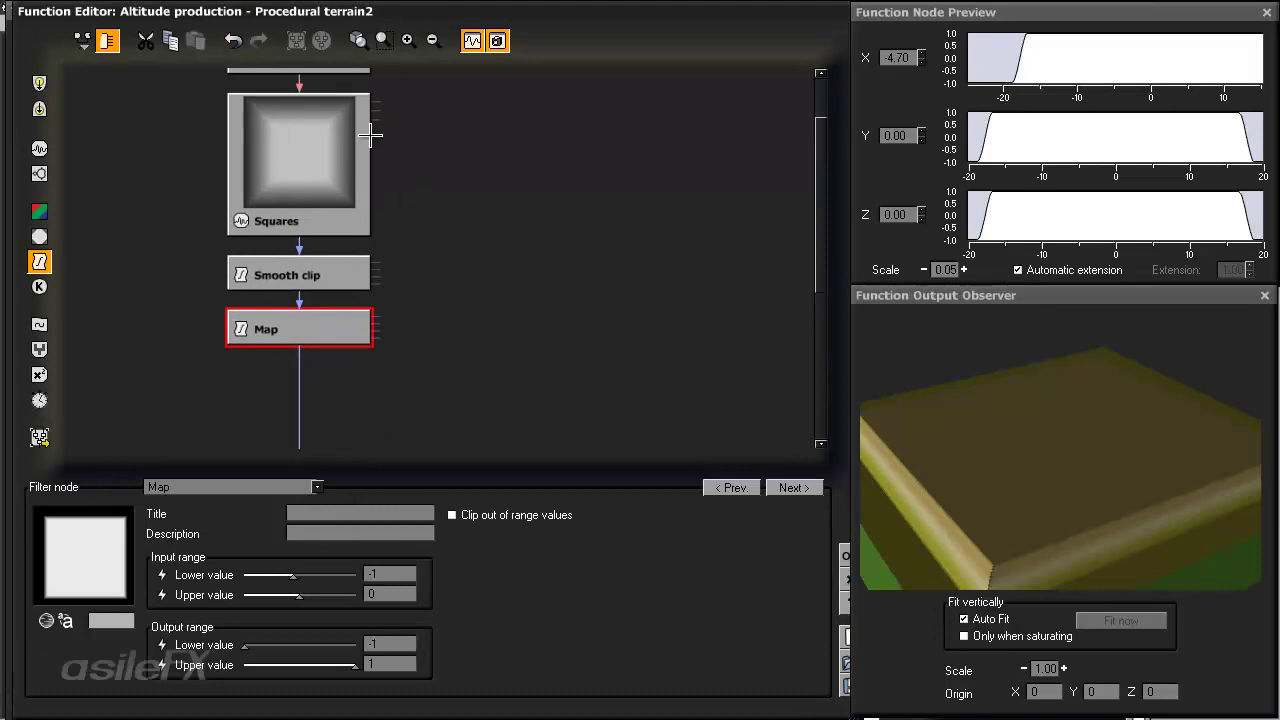
left_click(517, 363)
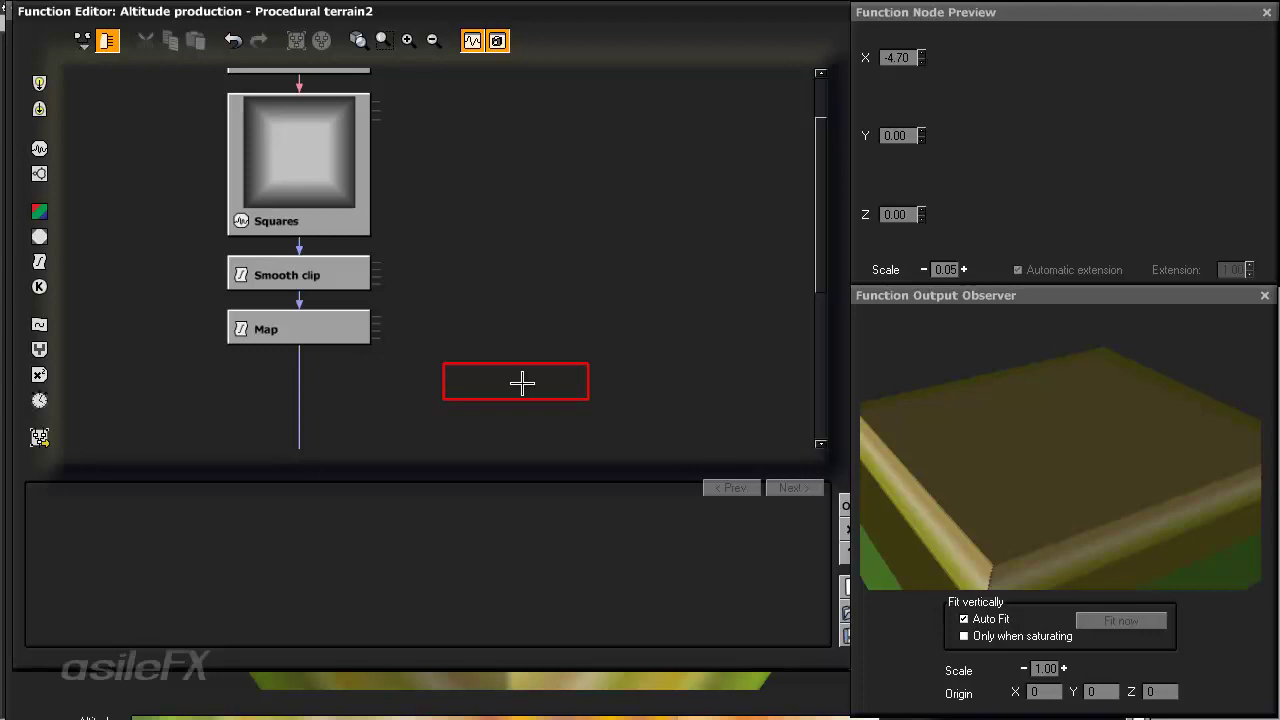
- Copy the Squares, Smooth clip and Map nodes together and clear the selection
left_click_drag(522, 383, 372, 158)
middle_click_drag(451, 269, 409, 286)
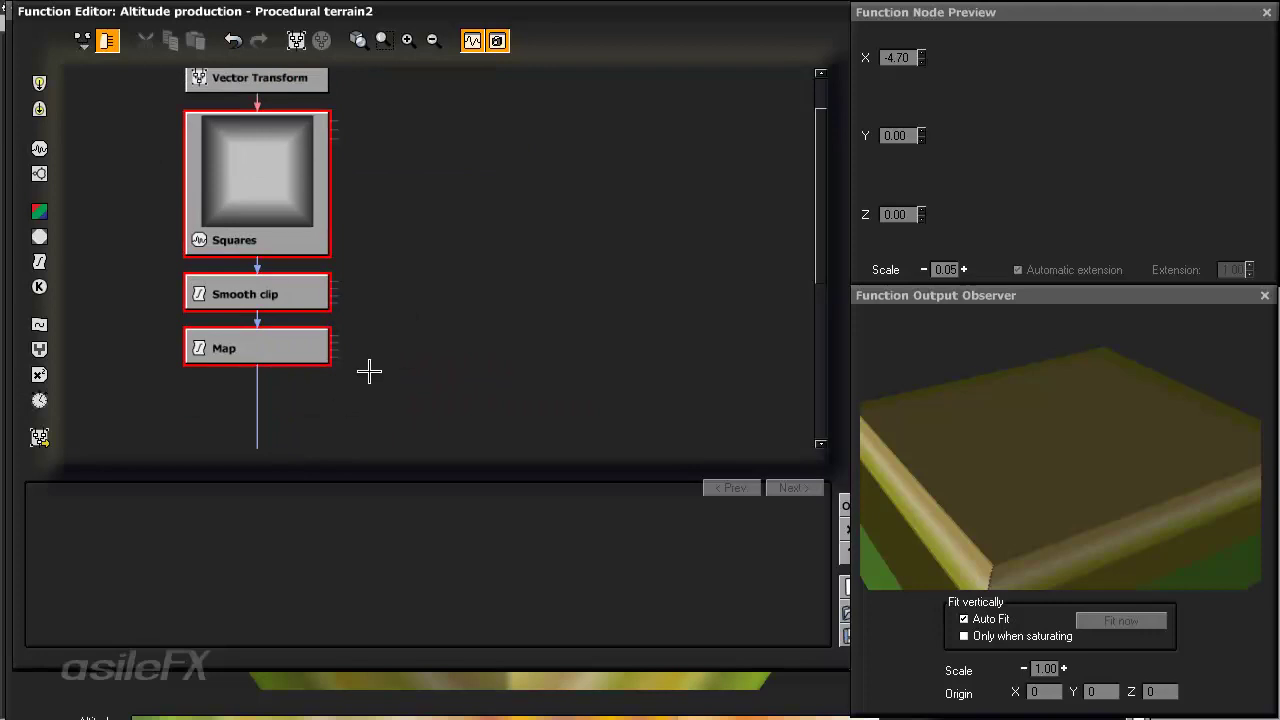
left_click(455, 230)
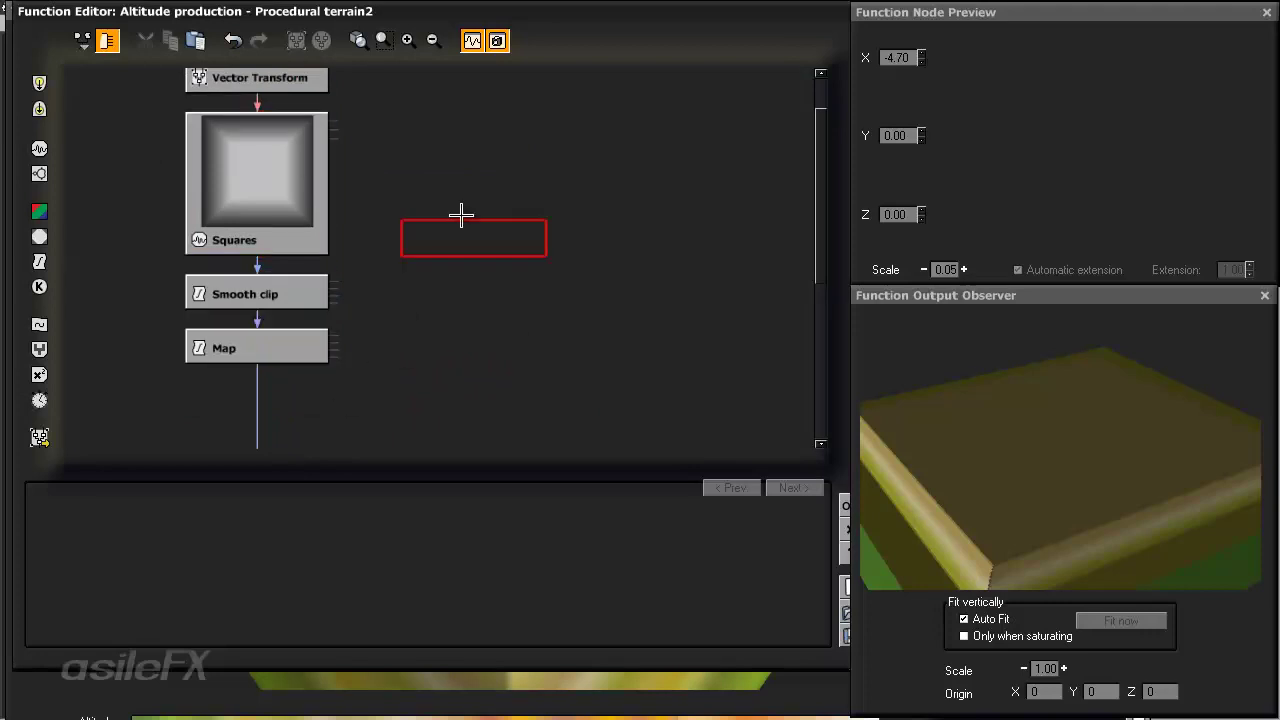
left_click(509, 236)
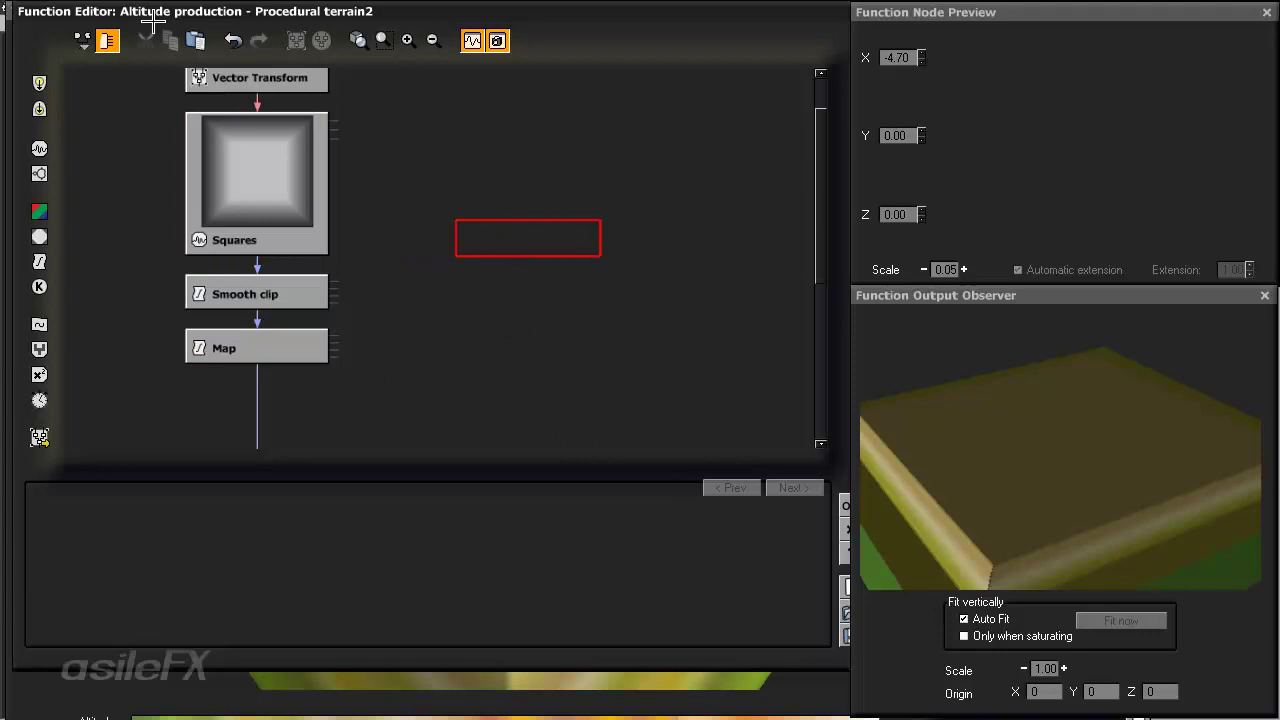
left_click_drag(423, 362, 186, 108)
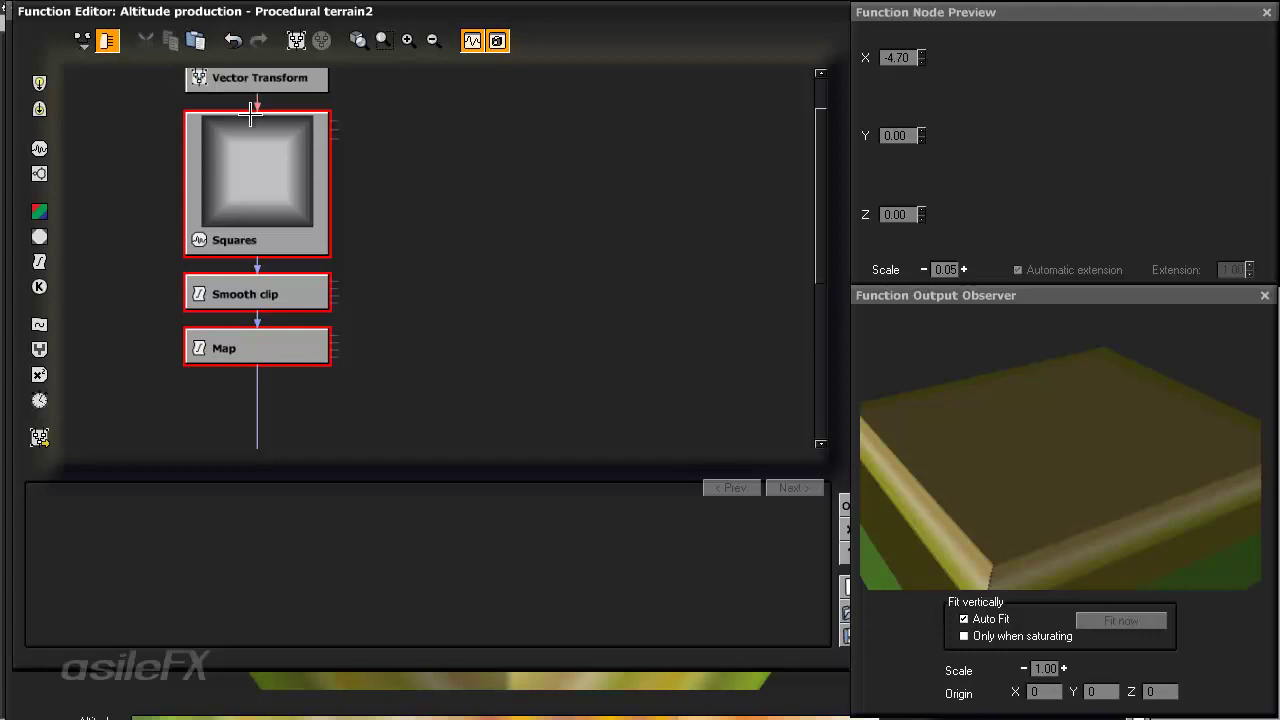
left_click(444, 192)
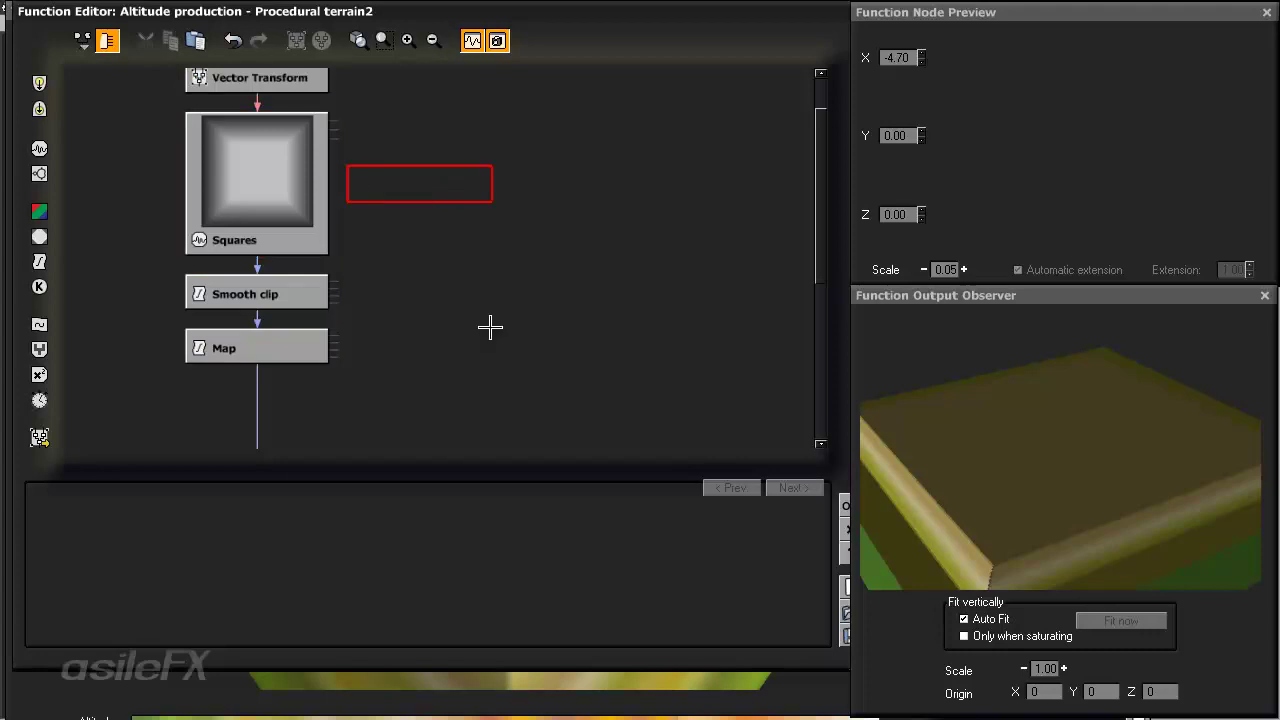
- Duplicate the Squares, Smooth clip and Map chain and place the copy beside the original with a small gap
left_click_drag(509, 353, 268, 148)
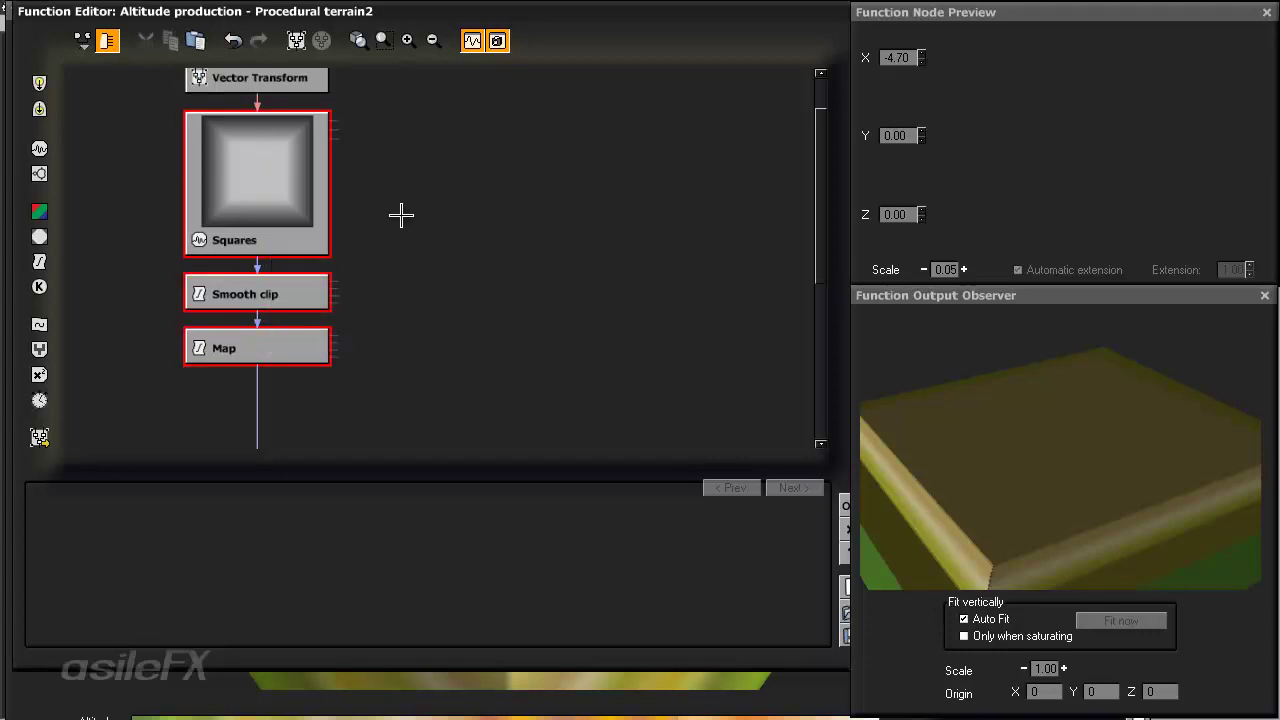
left_click(431, 171)
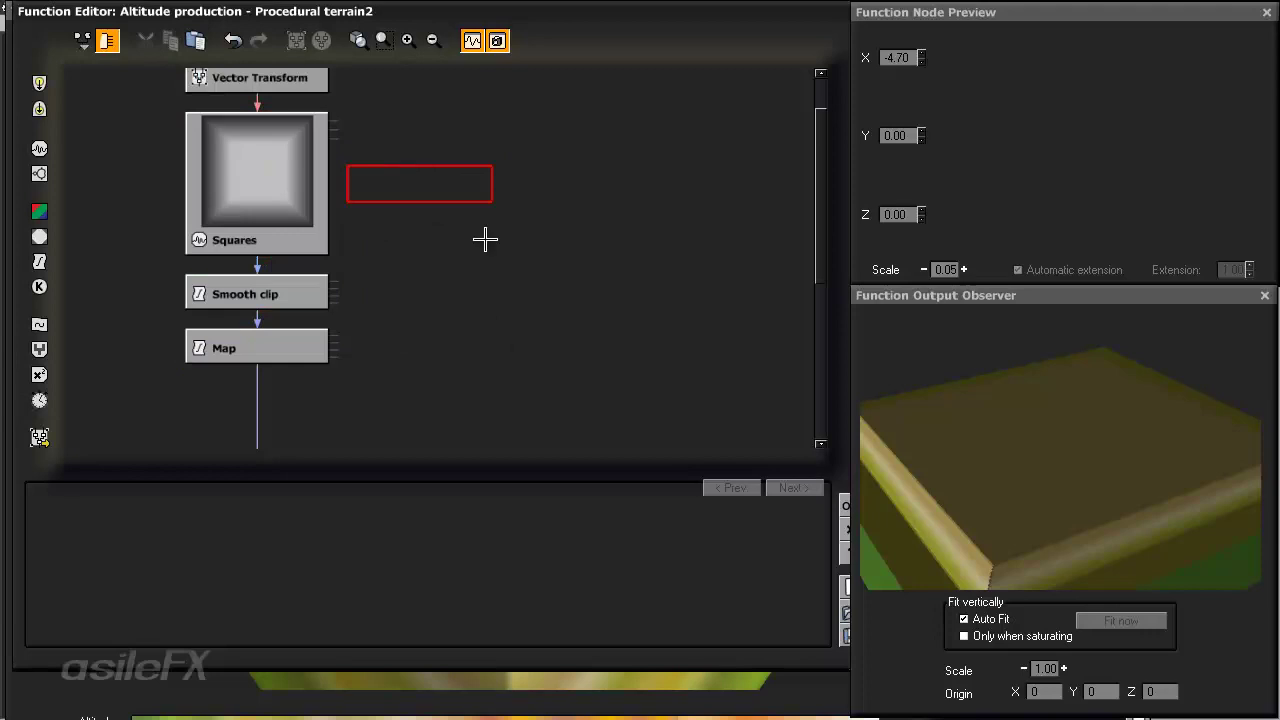
key("ctrl+v")
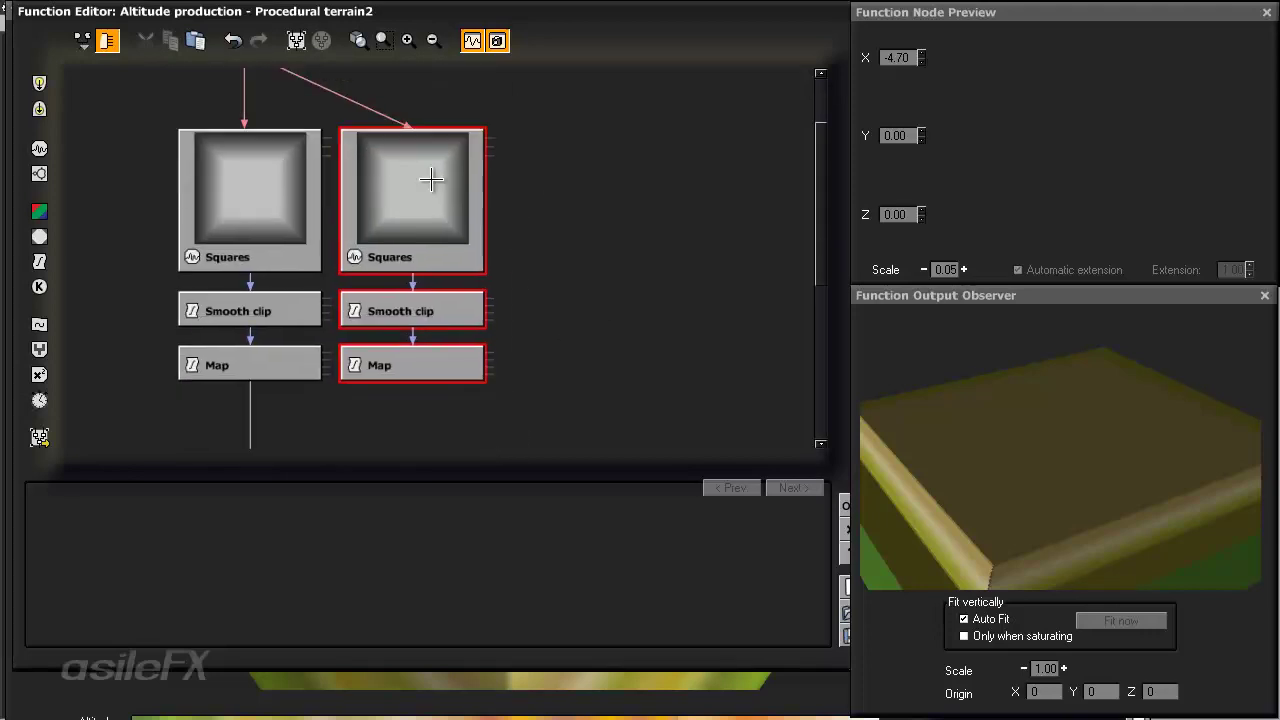
left_click_drag(431, 180, 483, 181)
middle_click_drag(613, 242, 637, 288)
left_click(651, 277)
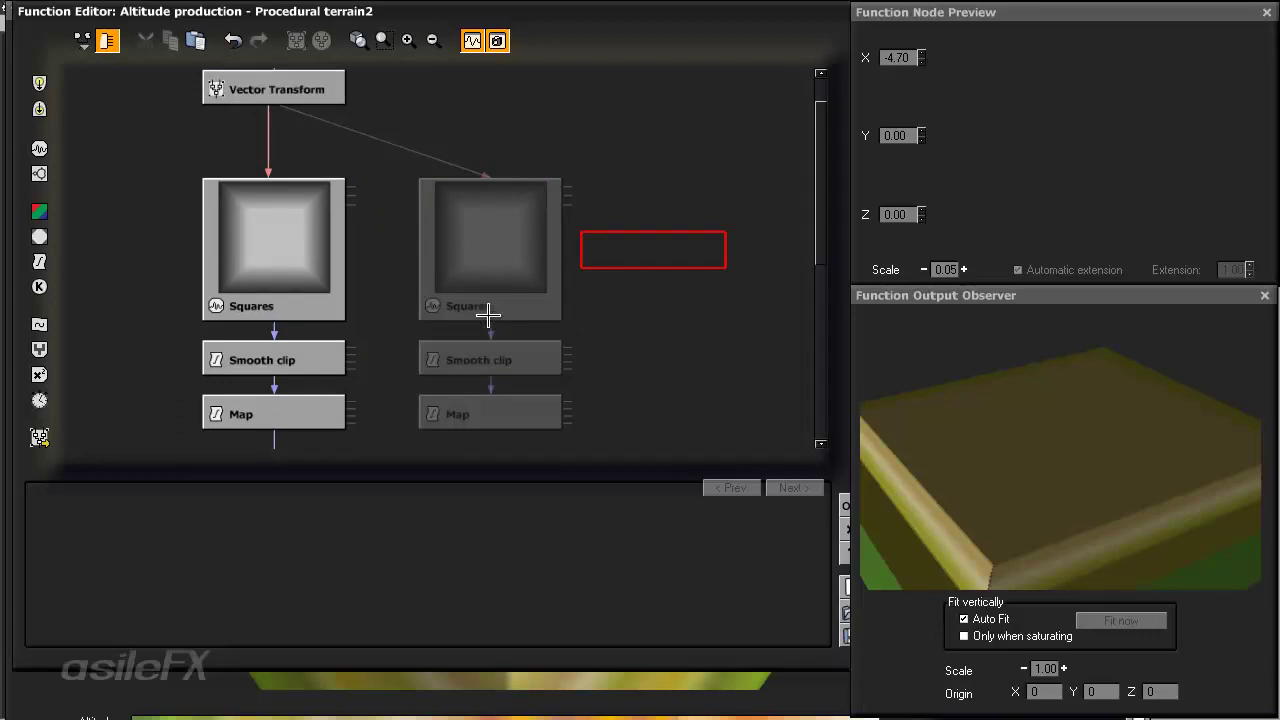
left_click(285, 233)
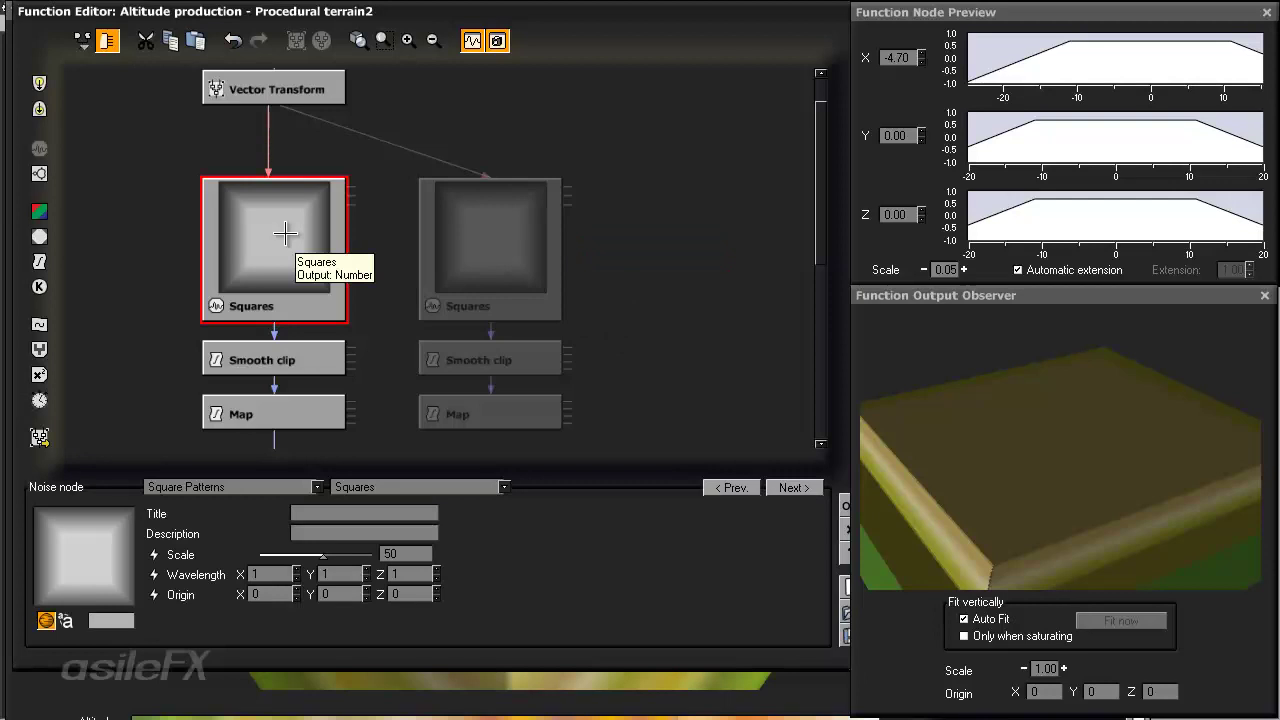
left_click(673, 222)
left_click(39, 149)
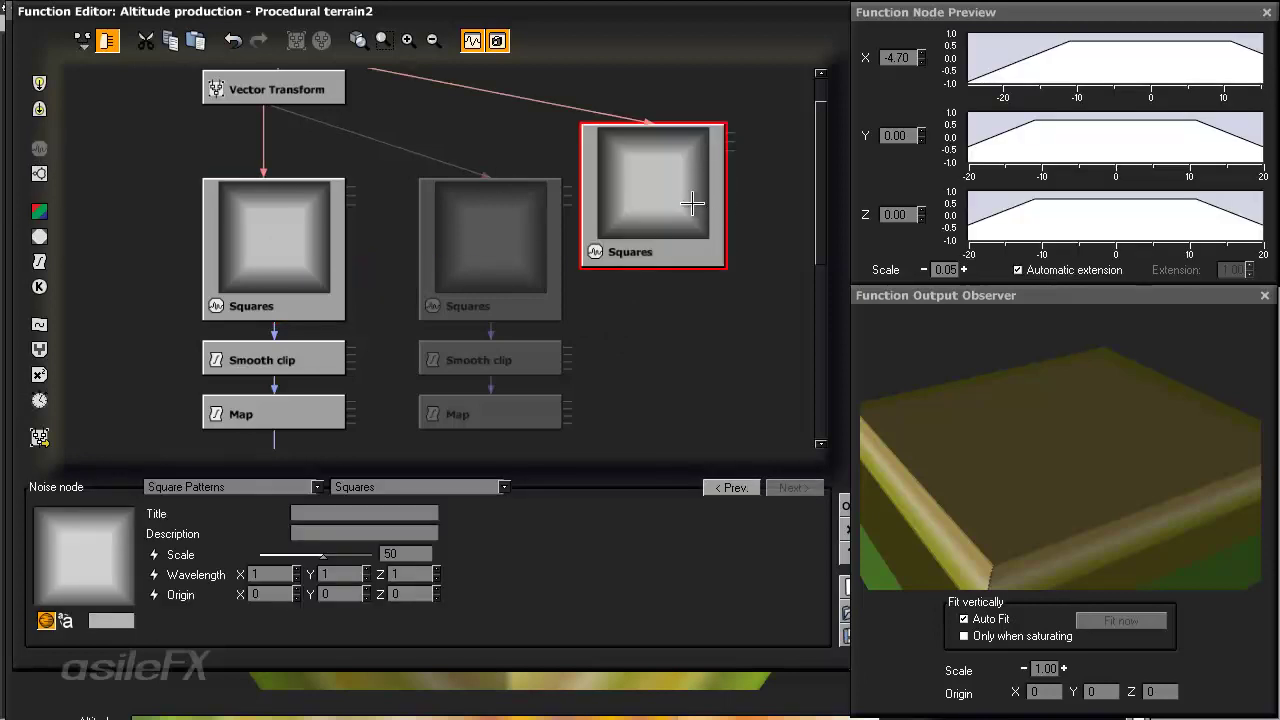
left_click_drag(638, 313, 599, 423)
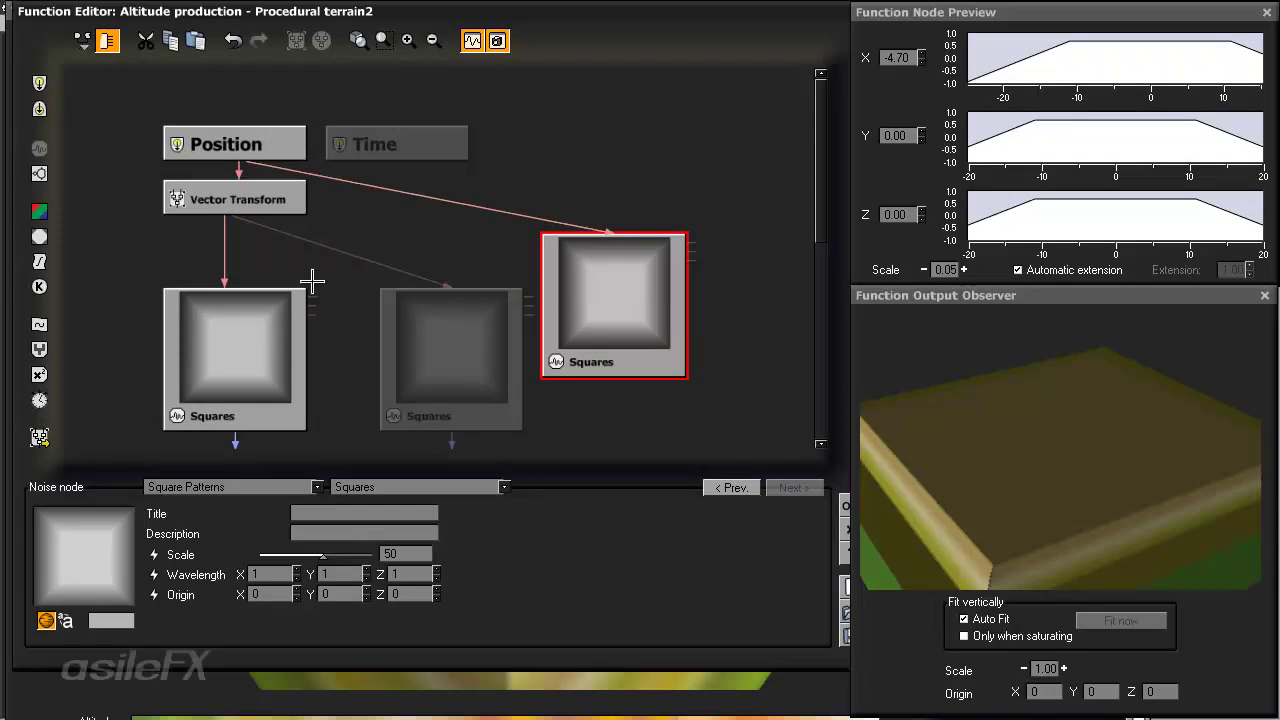
key("Delete")
- Insert a combiner node on the connection from Map to Altitude and change its type from Blender to Combiner
left_click_drag(616, 387, 629, 281)
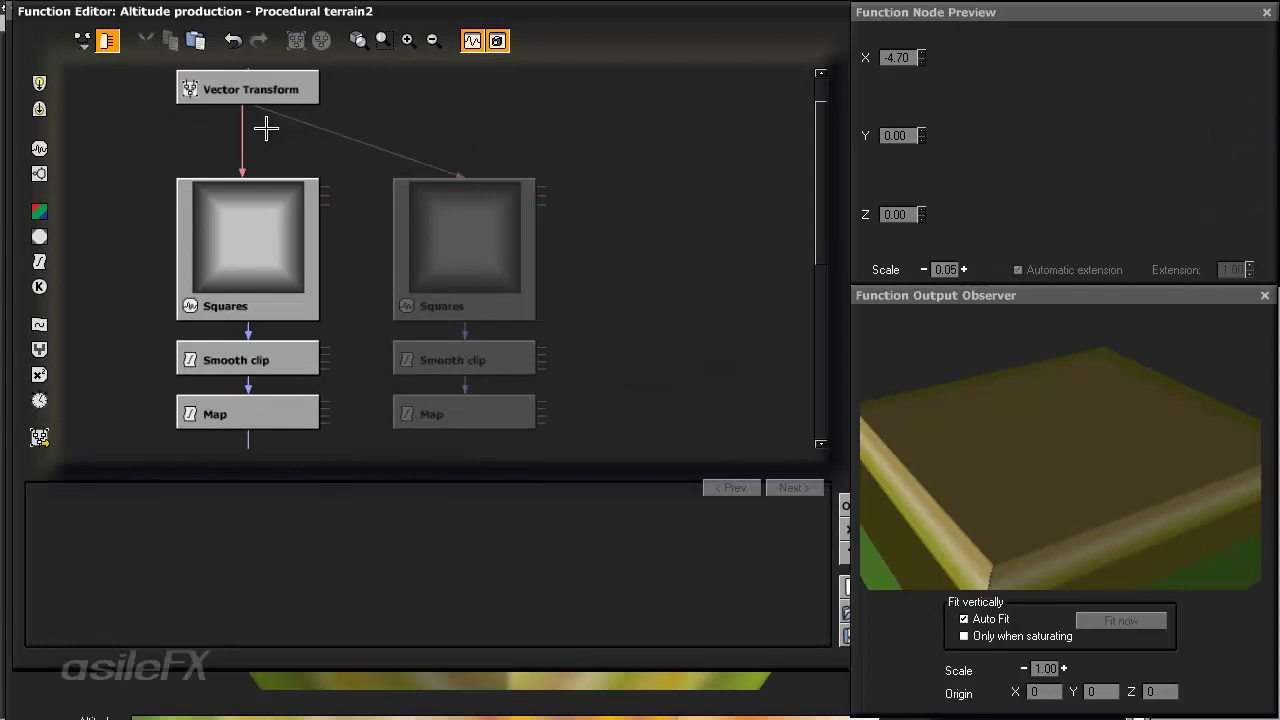
left_click_drag(667, 353, 654, 152)
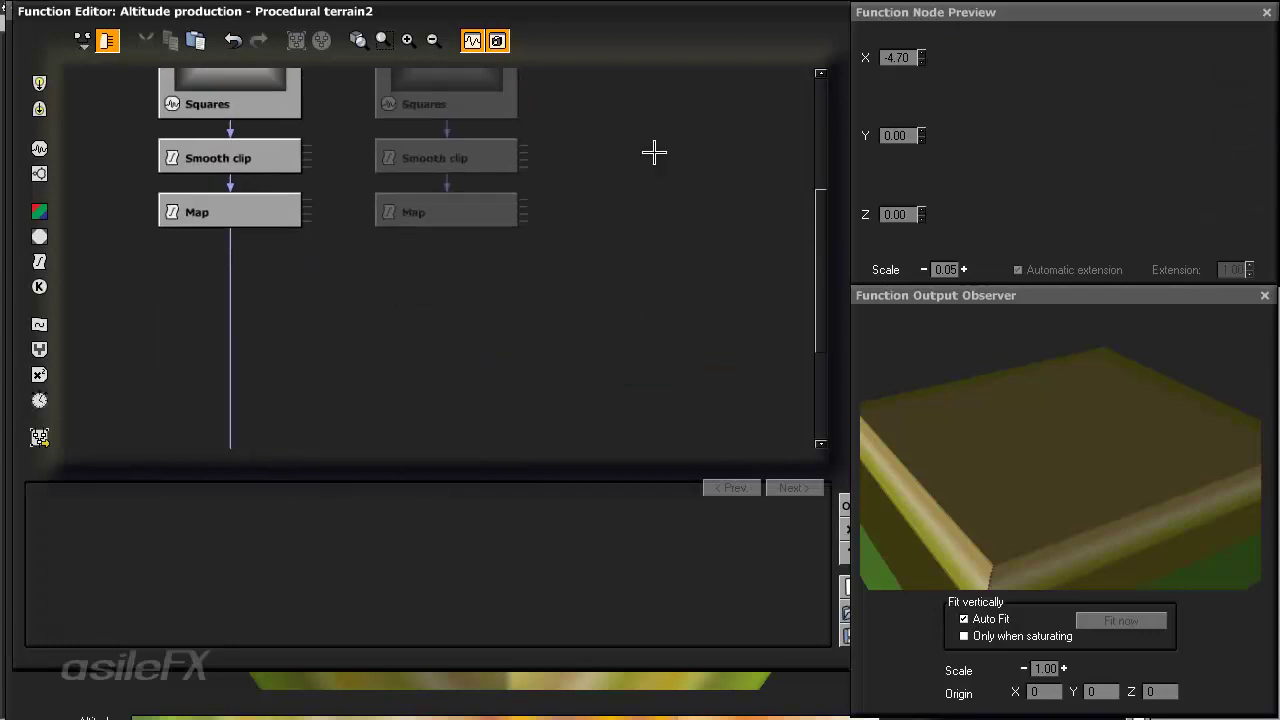
left_click_drag(370, 289, 364, 383)
left_click(294, 392)
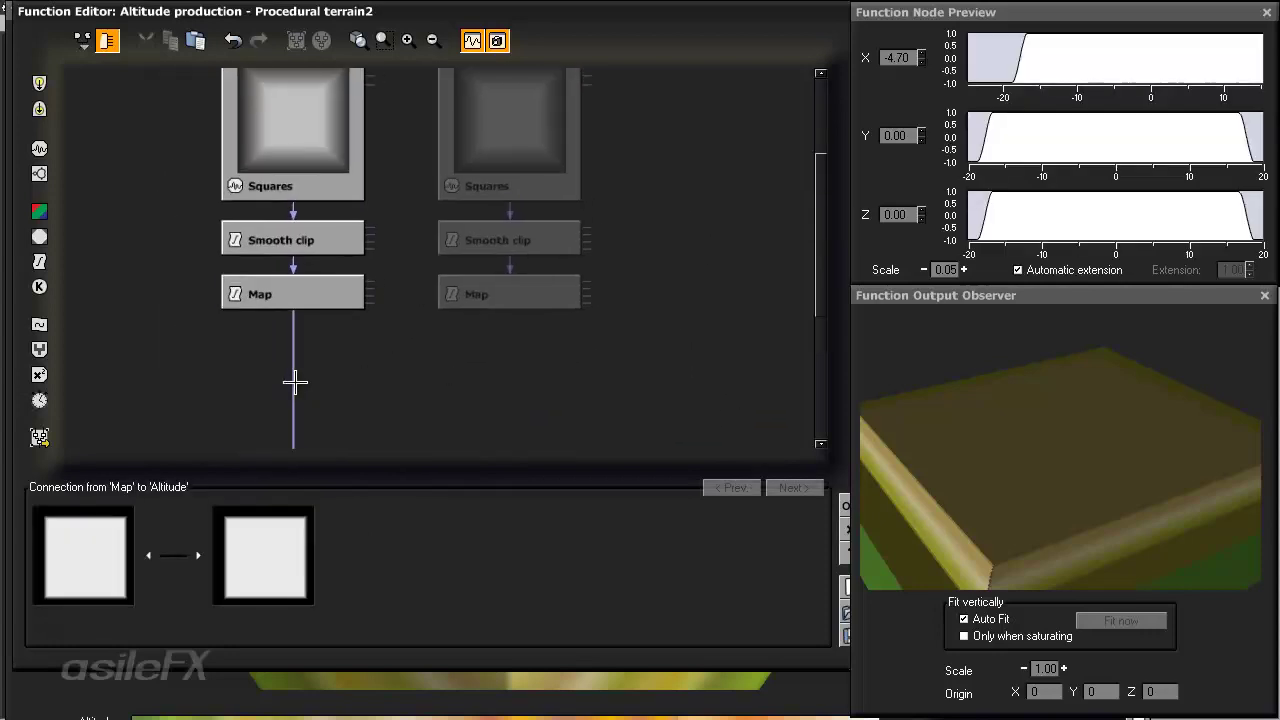
left_click_drag(357, 429, 348, 399)
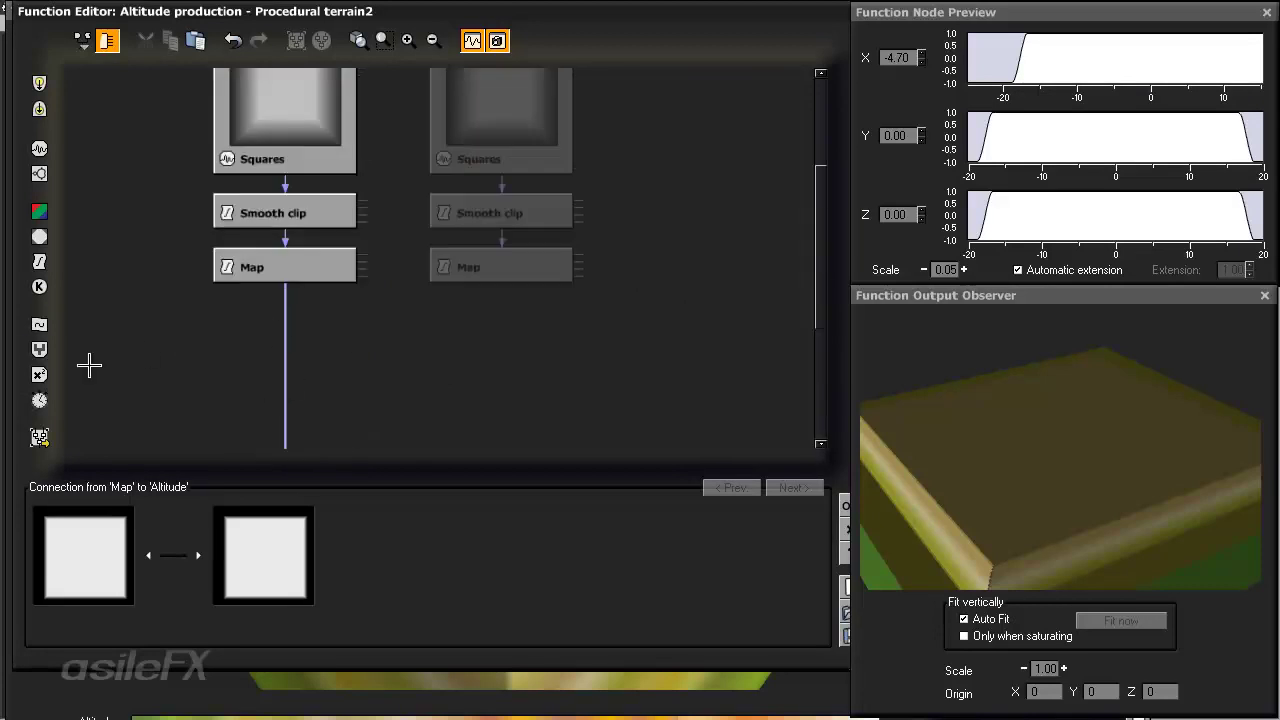
left_click(41, 350)
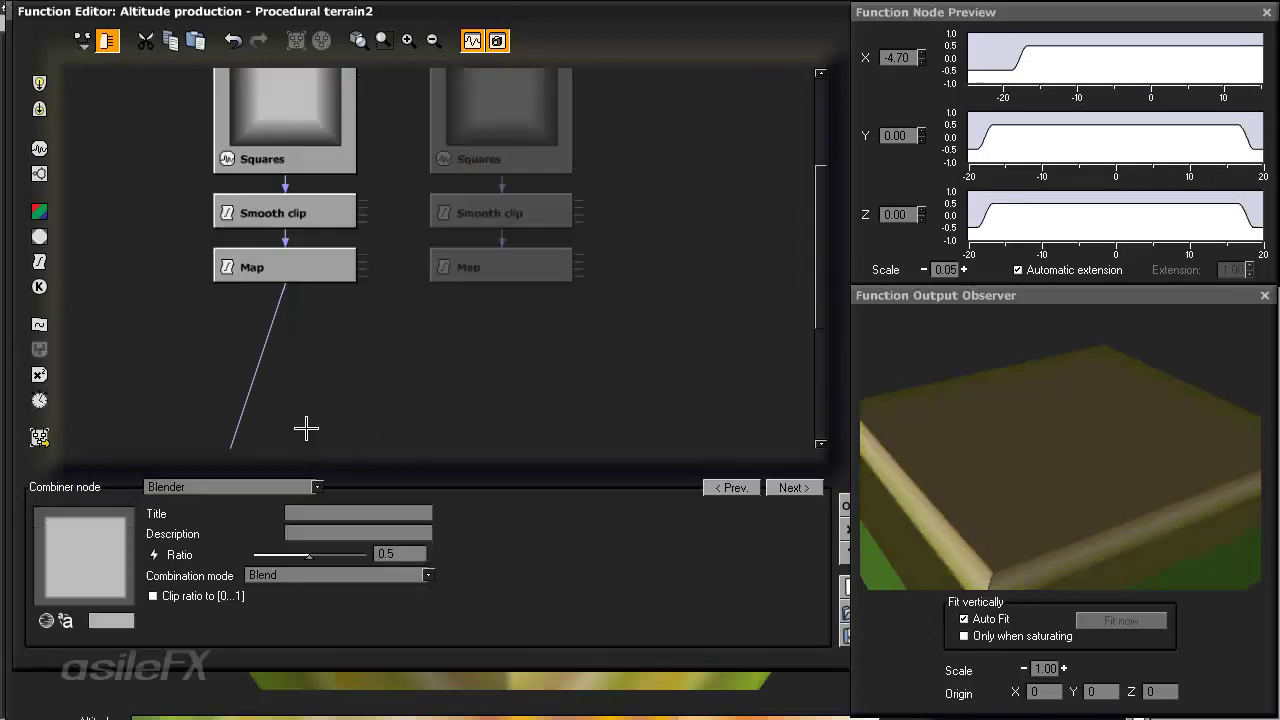
left_click_drag(308, 428, 288, 280)
left_click_drag(254, 332, 310, 281)
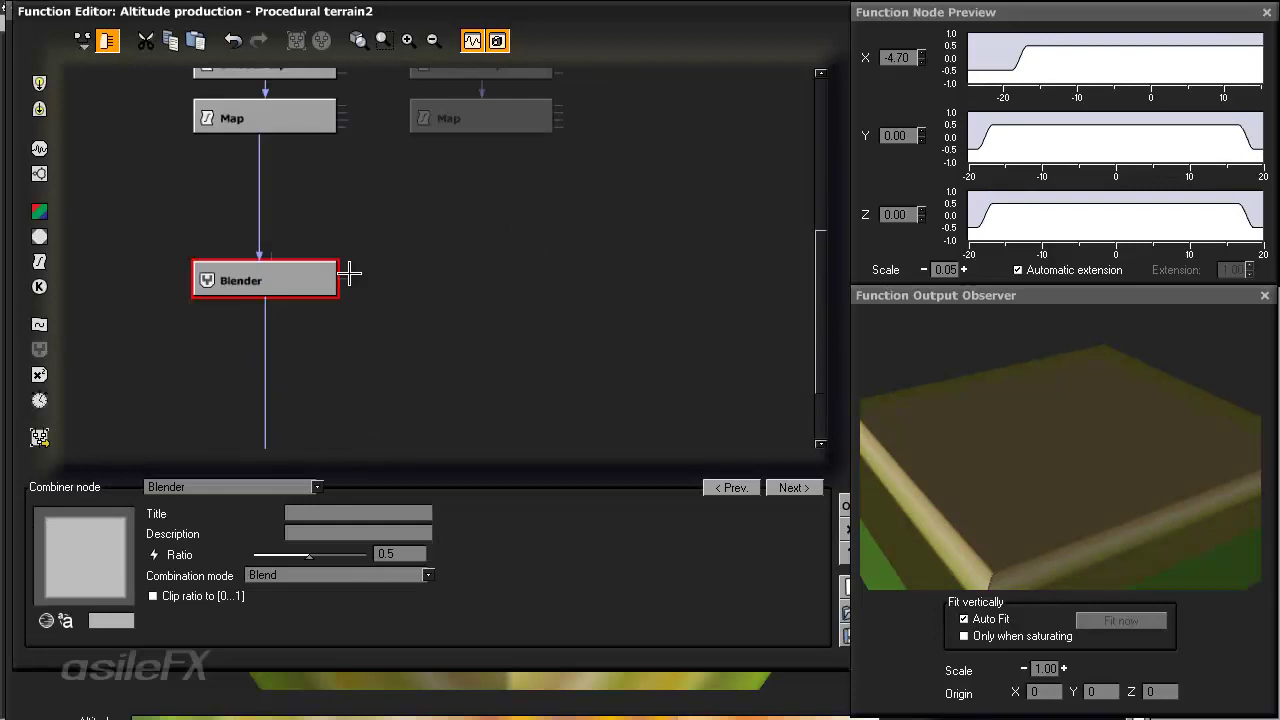
left_click(232, 487)
left_click(300, 536)
- Line up the Combiner node beneath the original chain's Map node, directly above the Altitude output
left_click_drag(429, 184, 386, 445)
scroll(307, 145, "up", 2)
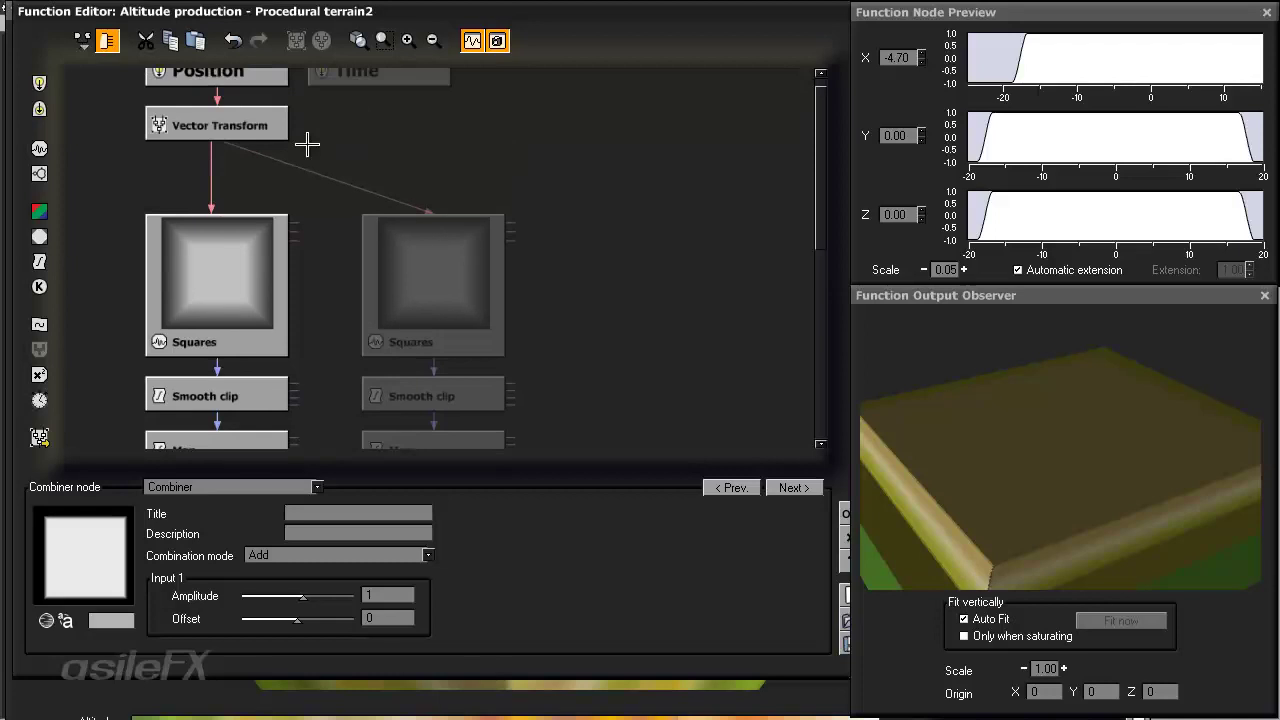
left_click_drag(460, 165, 126, 80)
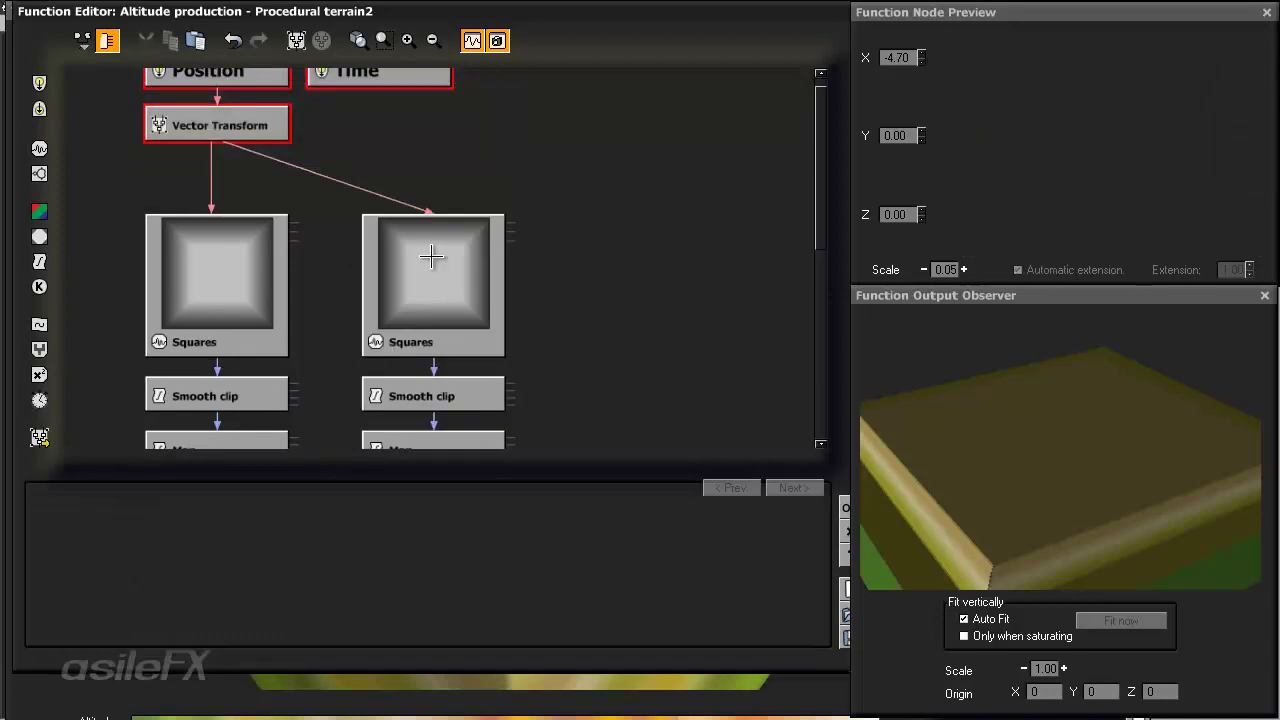
scroll(504, 241, "down", 2)
left_click(433, 40)
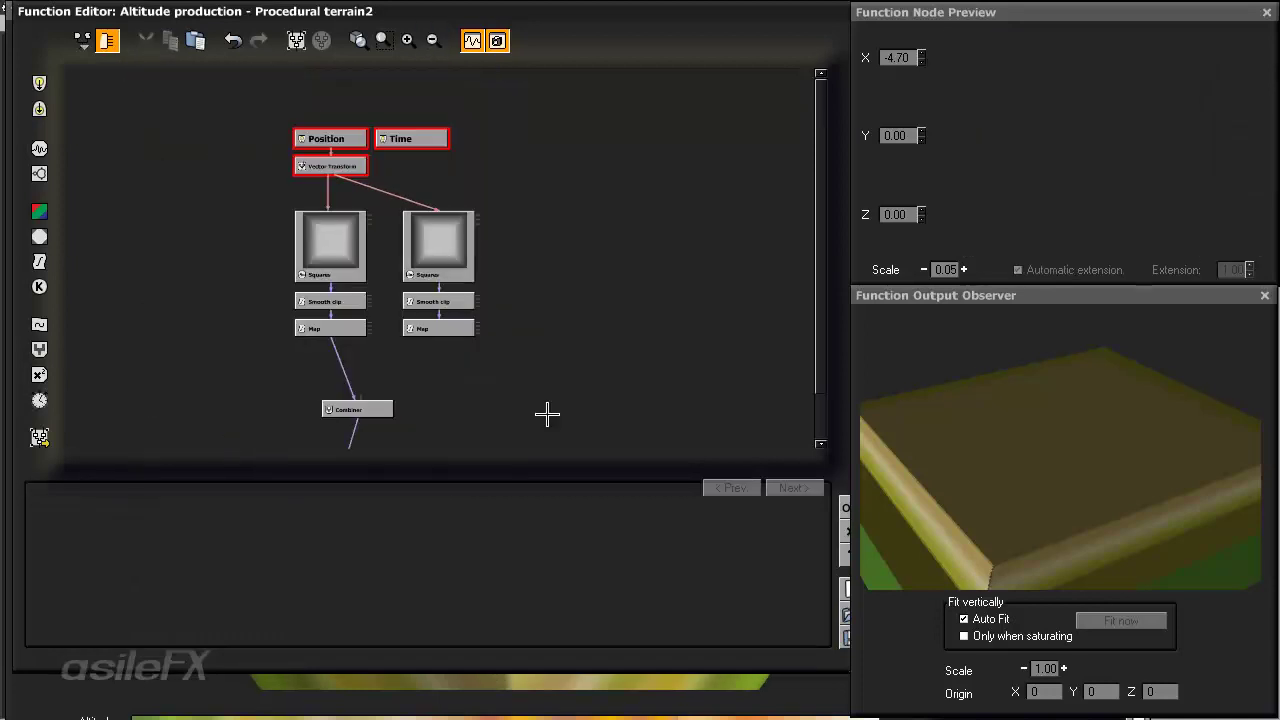
middle_click_drag(525, 351, 515, 255)
left_click_drag(356, 303, 326, 383)
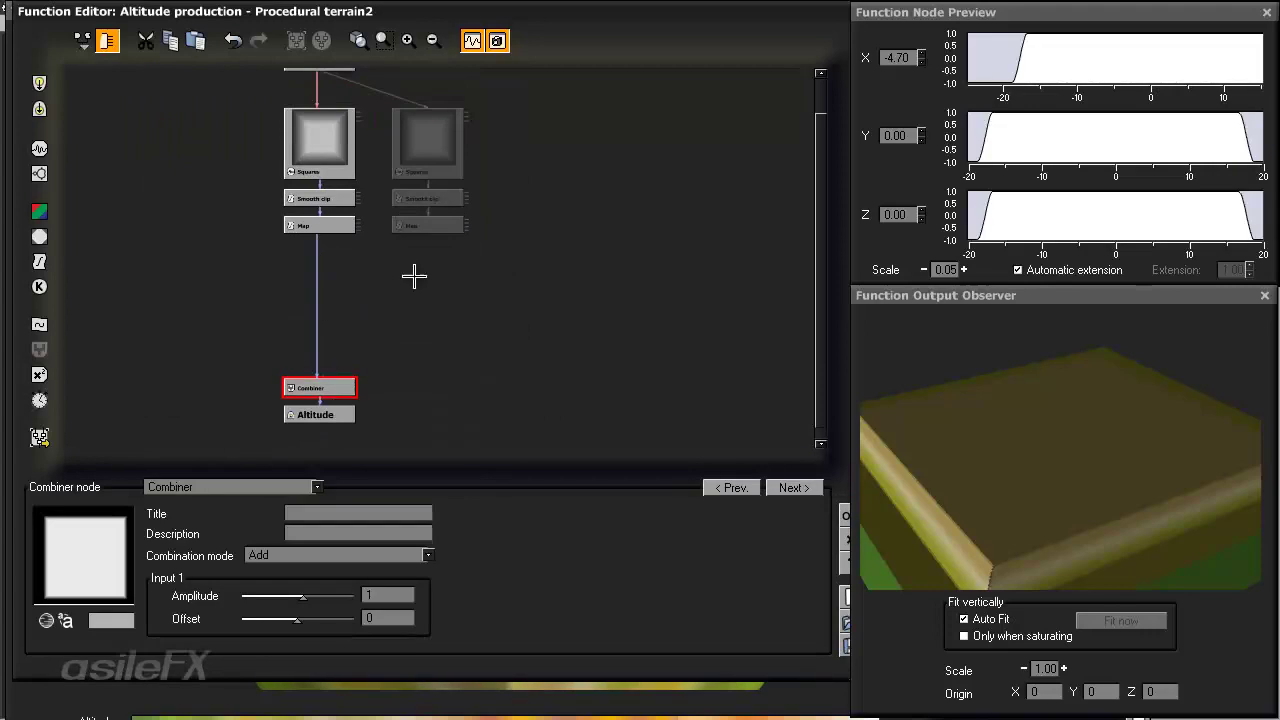
middle_click_drag(435, 269, 437, 321)
left_click_drag(497, 330, 300, 145)
left_click_drag(328, 194, 328, 302)
left_click_drag(535, 182, 245, 75)
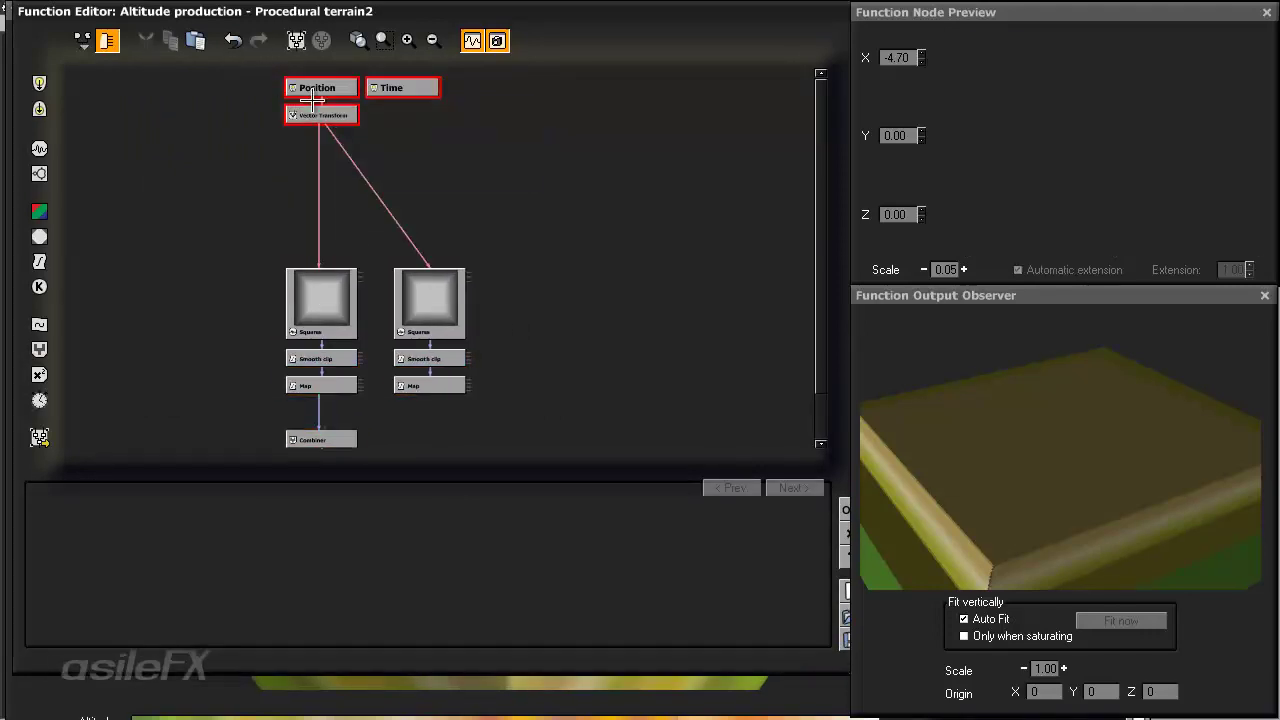
left_click(461, 183)
left_click_drag(534, 371, 286, 266)
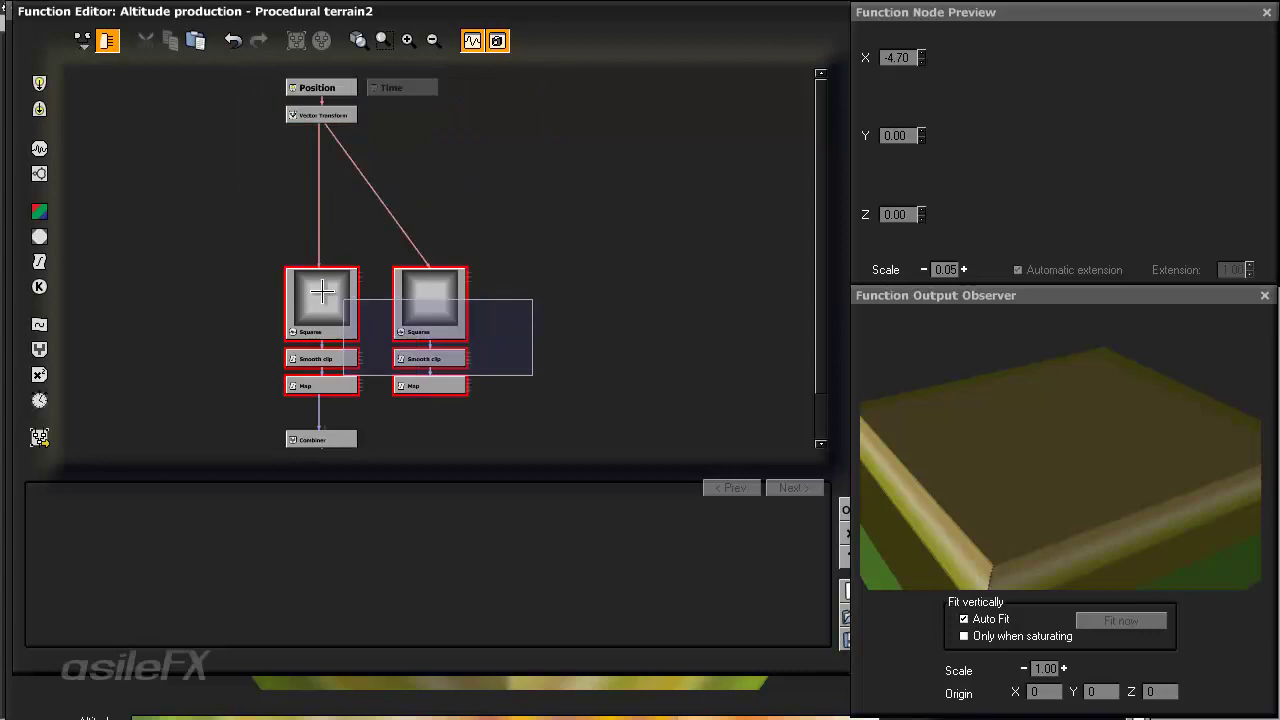
left_click_drag(323, 306, 324, 198)
- Move the Combiner node up, closer beneath the original chain's Map node
middle_click_drag(404, 343, 400, 315)
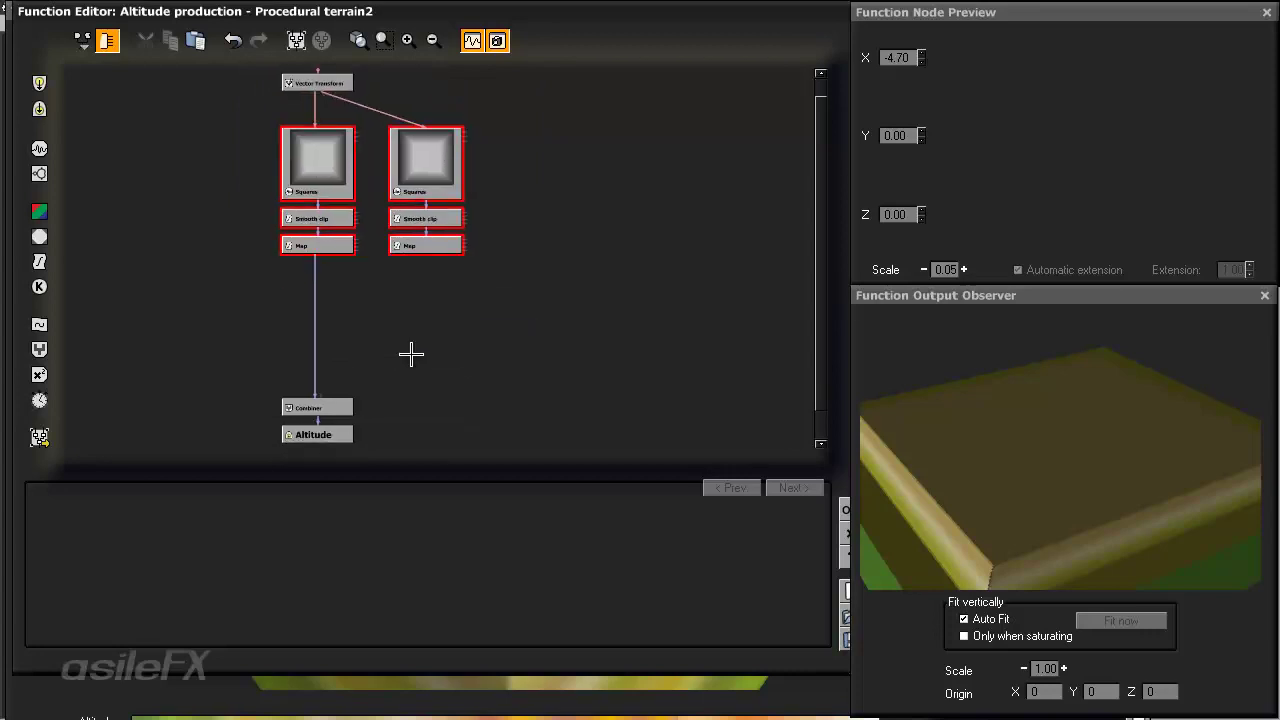
left_click(411, 354)
left_click_drag(330, 408, 331, 321)
- Connect the duplicated chain's Map node to the Combiner as its second input
left_click(411, 41)
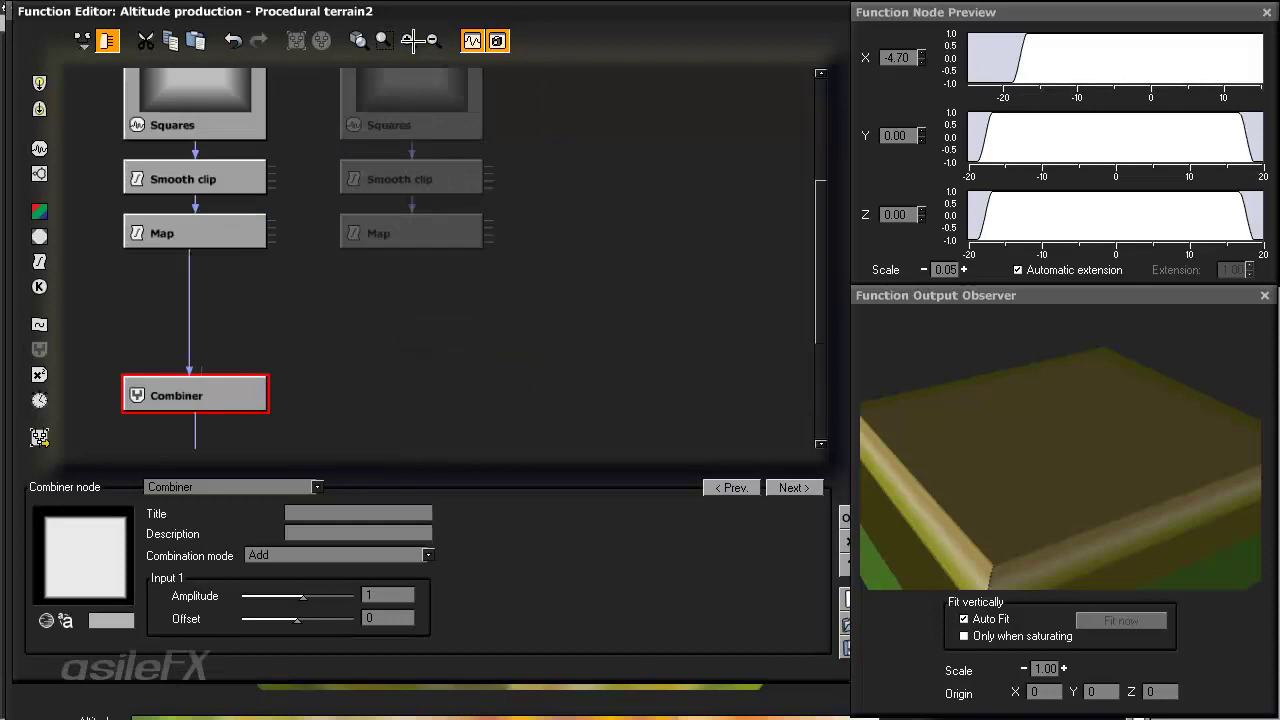
middle_click_drag(420, 239, 418, 297)
middle_click_drag(314, 420, 302, 378)
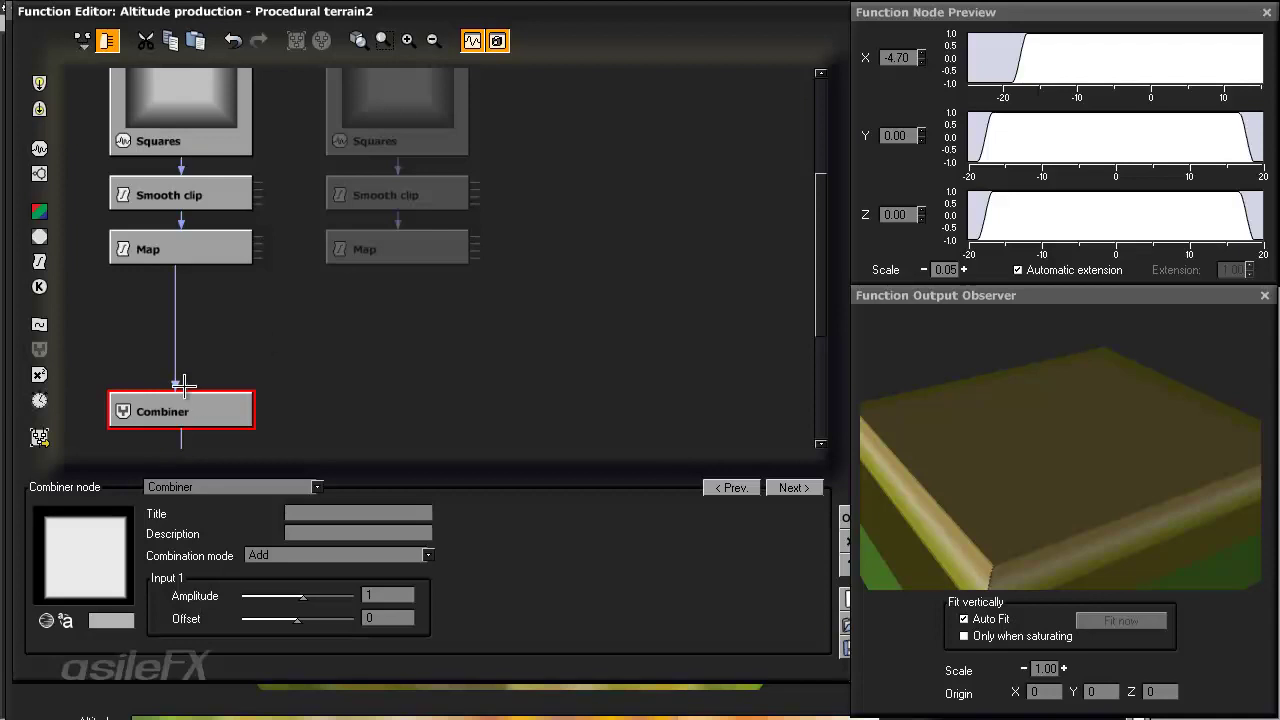
left_click_drag(186, 386, 398, 262)
right_click_drag(468, 325, 518, 386)
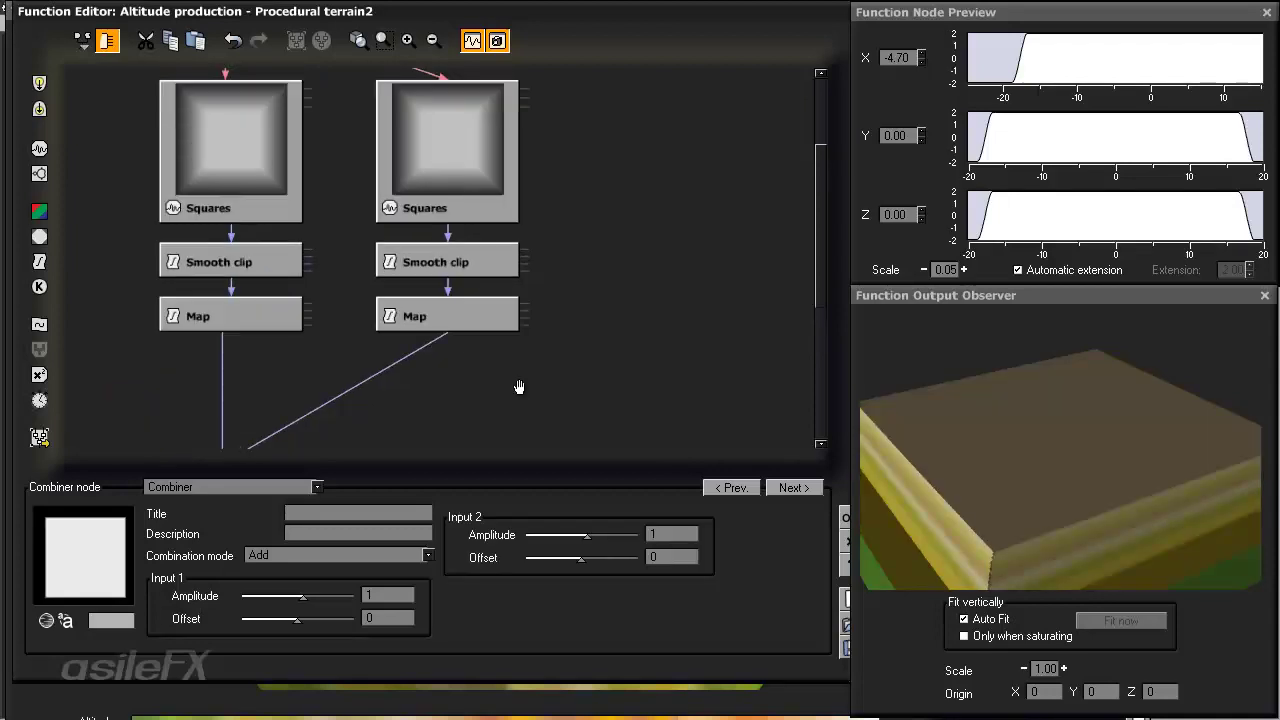
right_click_drag(356, 384, 335, 356)
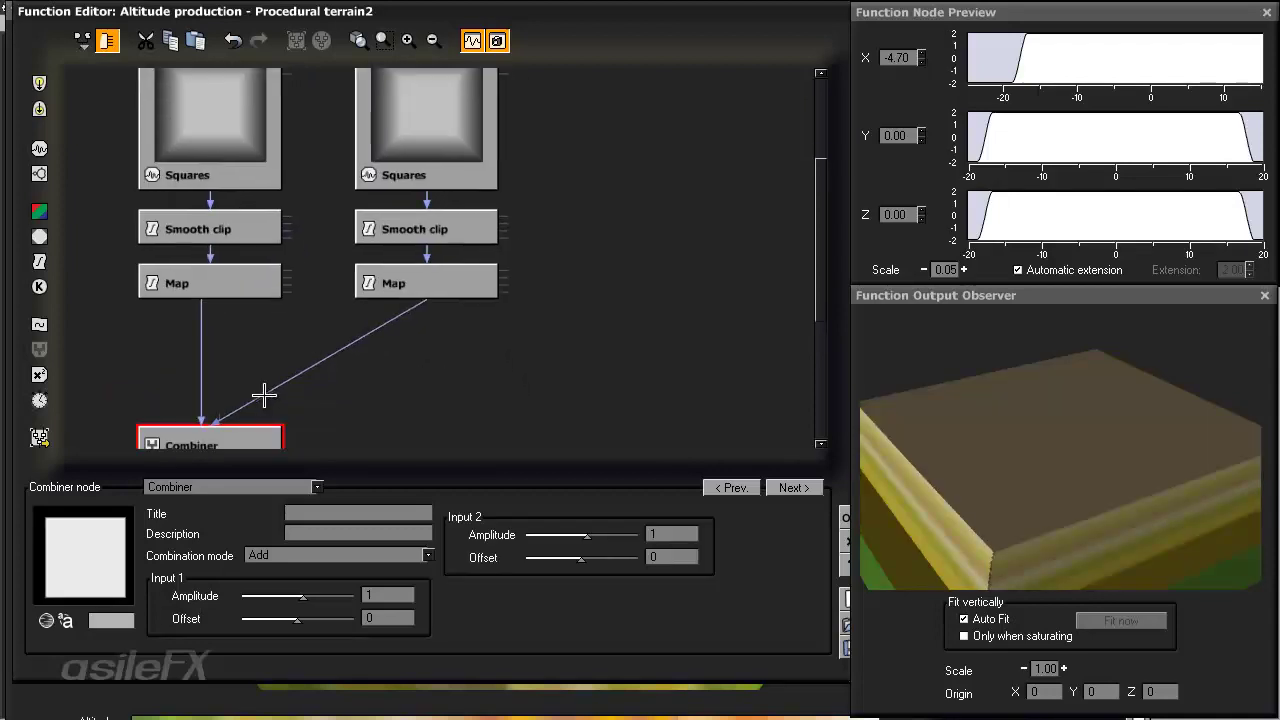
mouse_move(263, 396)
- Set the duplicated Squares node's scale to 25, reduce it further to about 5.15, and orbit the terrain preview
left_click_drag(463, 346, 480, 394)
left_click(446, 208)
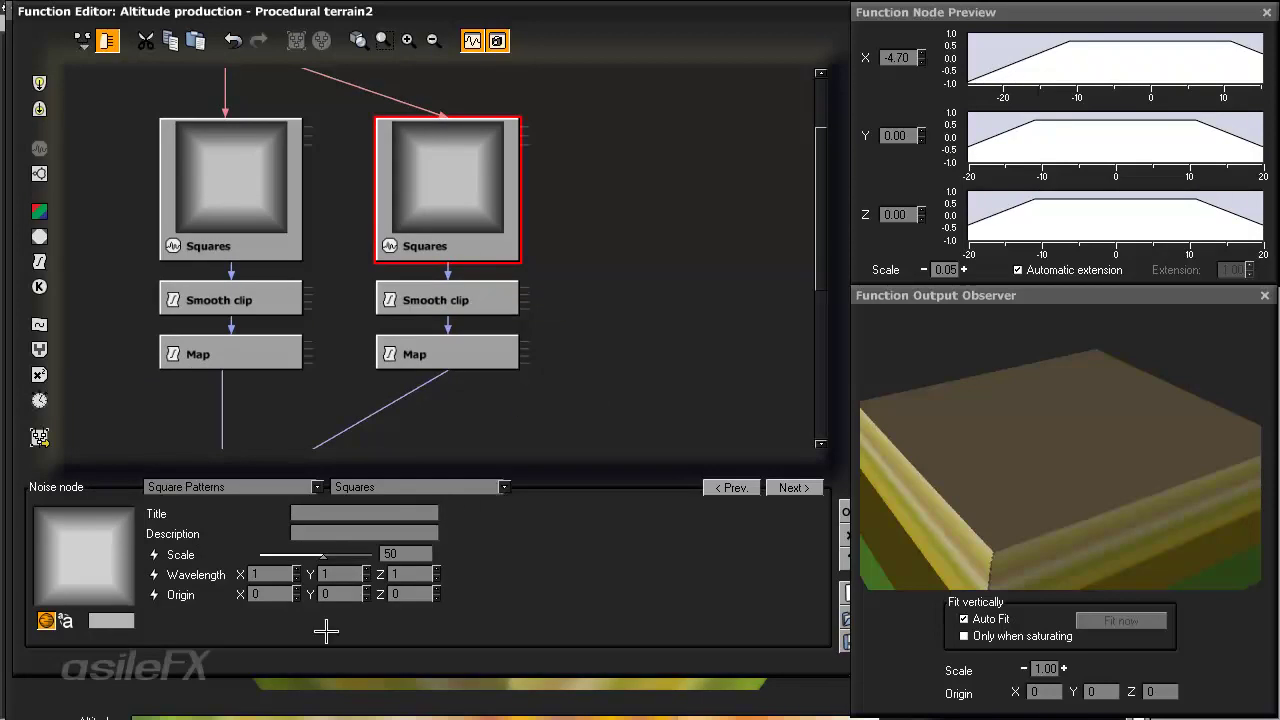
left_click(420, 553)
type("25")
key("Return")
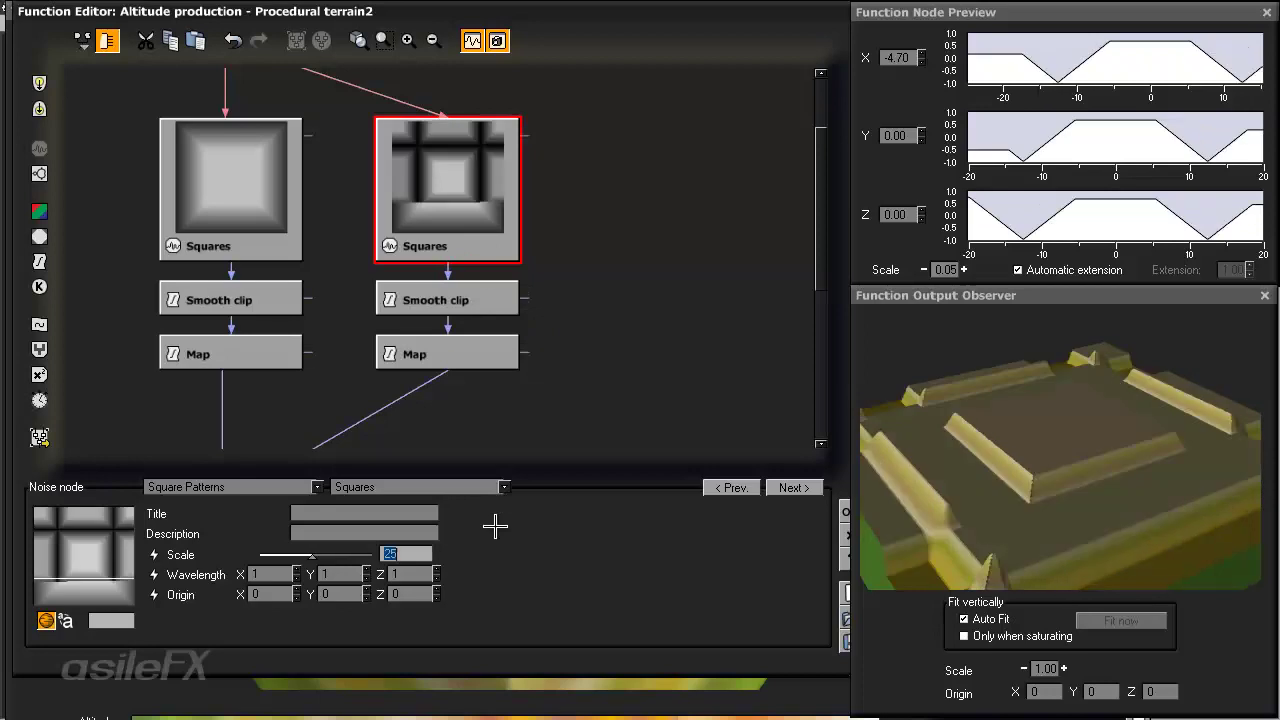
left_click_drag(322, 546, 288, 553)
left_click_drag(1038, 426, 1118, 502)
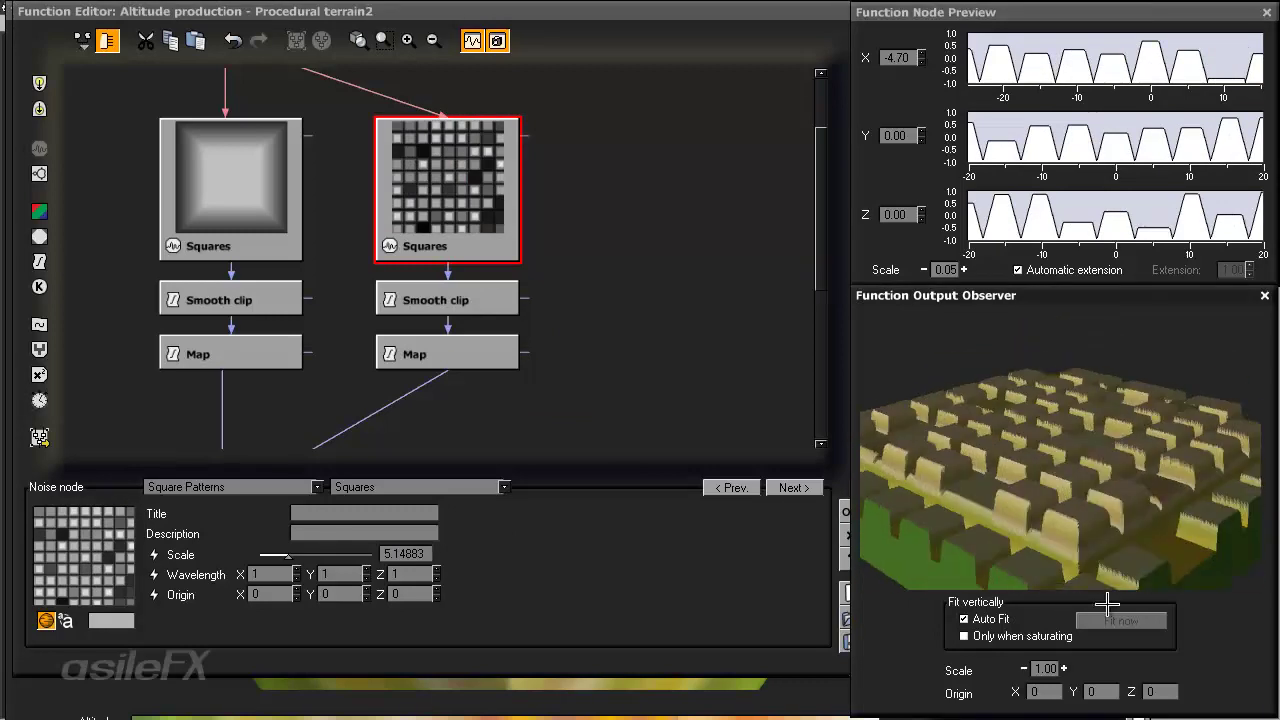
- Try the Max combination mode on the Combiner node and inspect the terrain preview from another angle
scroll(398, 228, "down", 2)
scroll(398, 228, "down", 2)
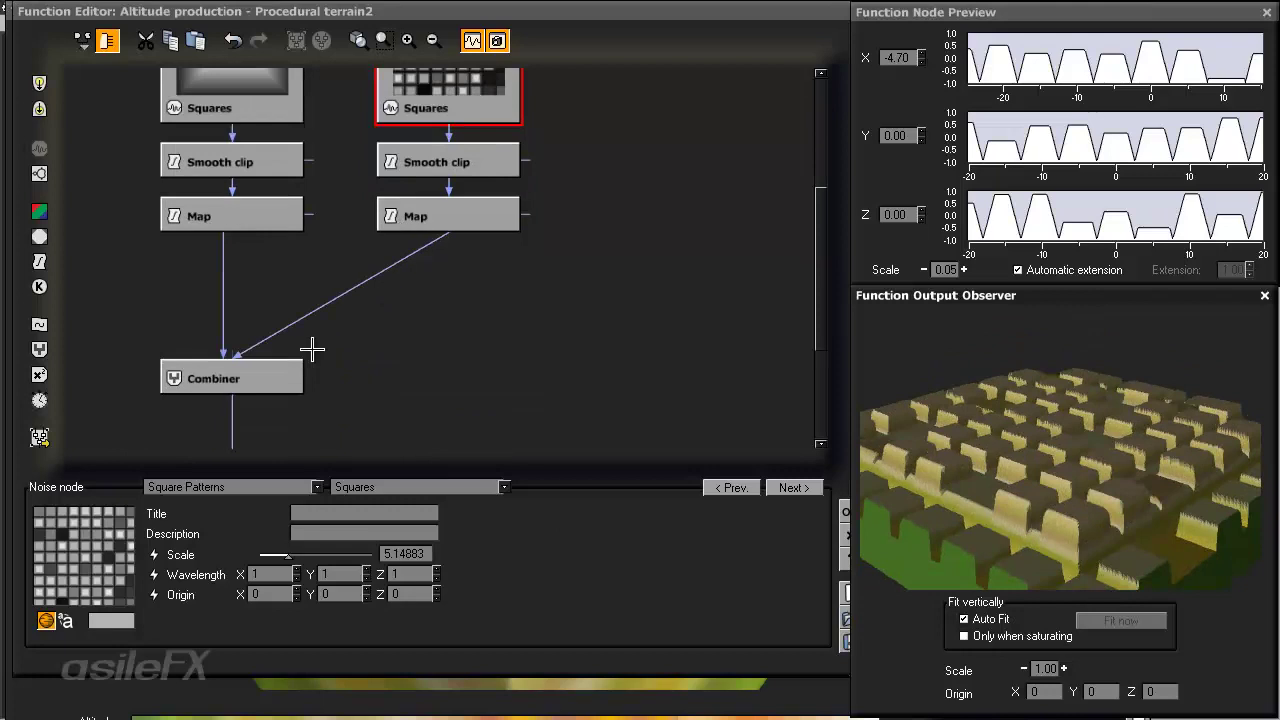
left_click(275, 379)
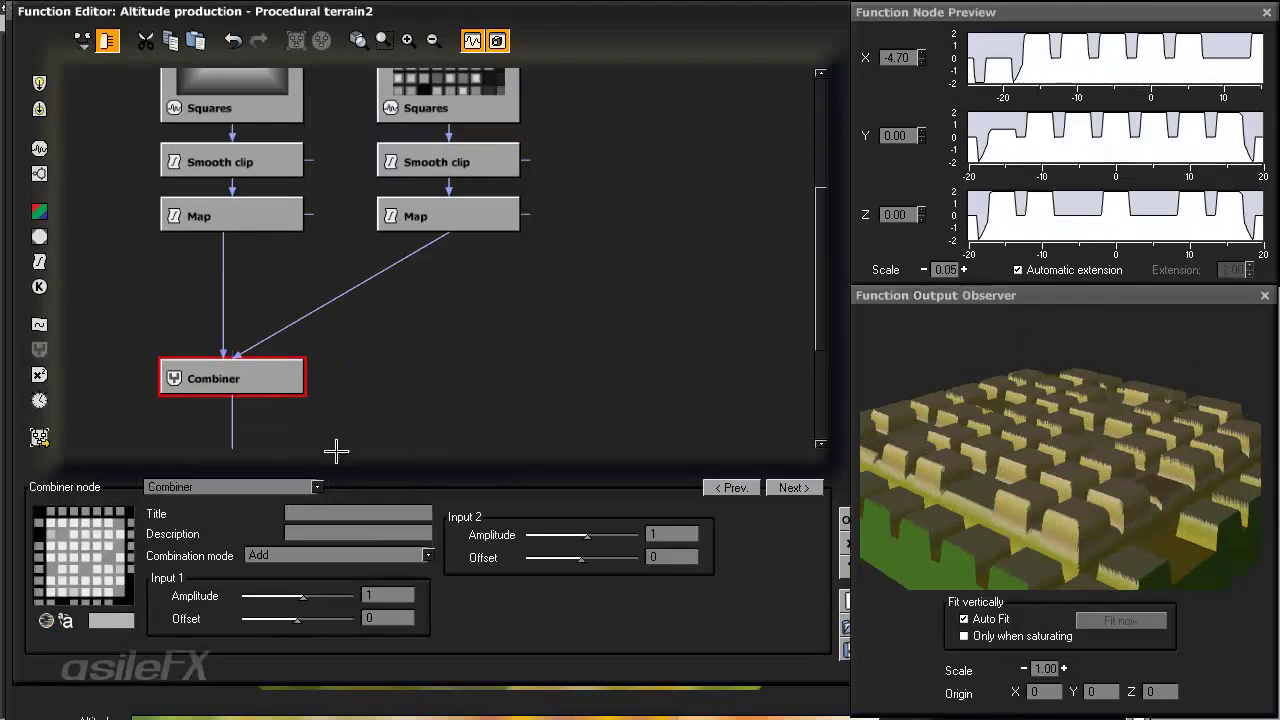
left_click(323, 553)
left_click(335, 628)
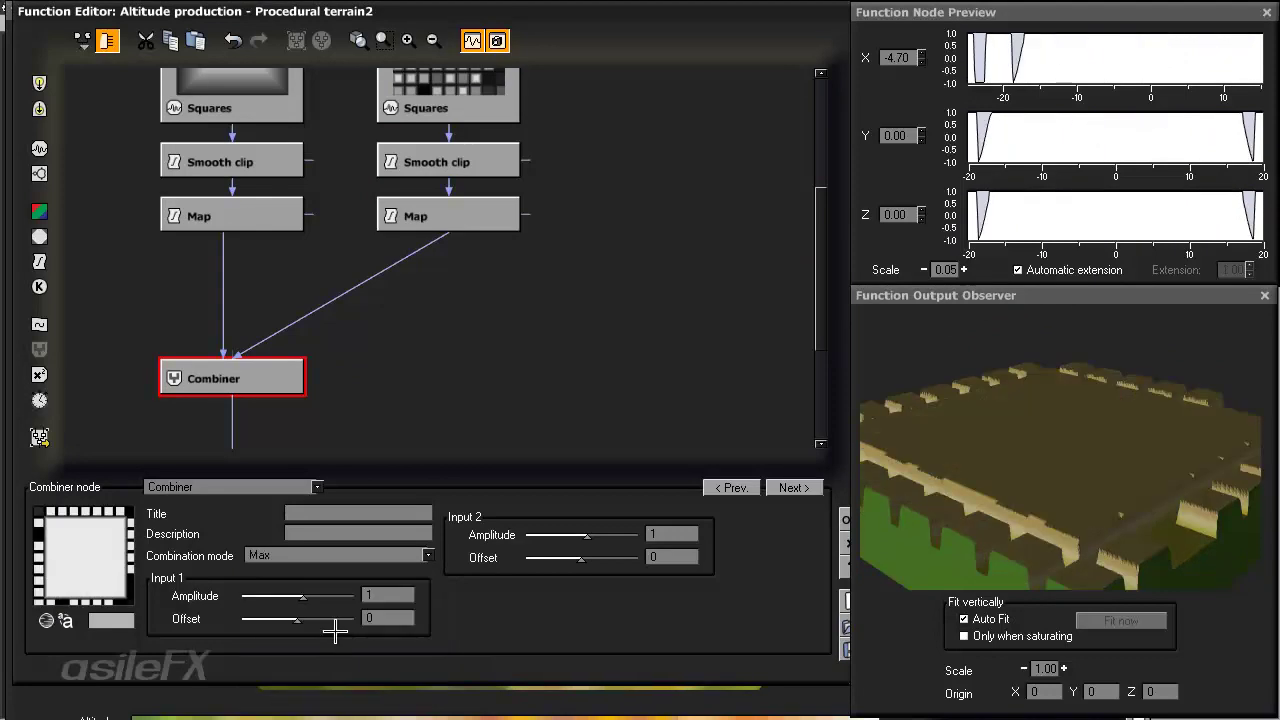
left_click_drag(1161, 442, 1057, 443)
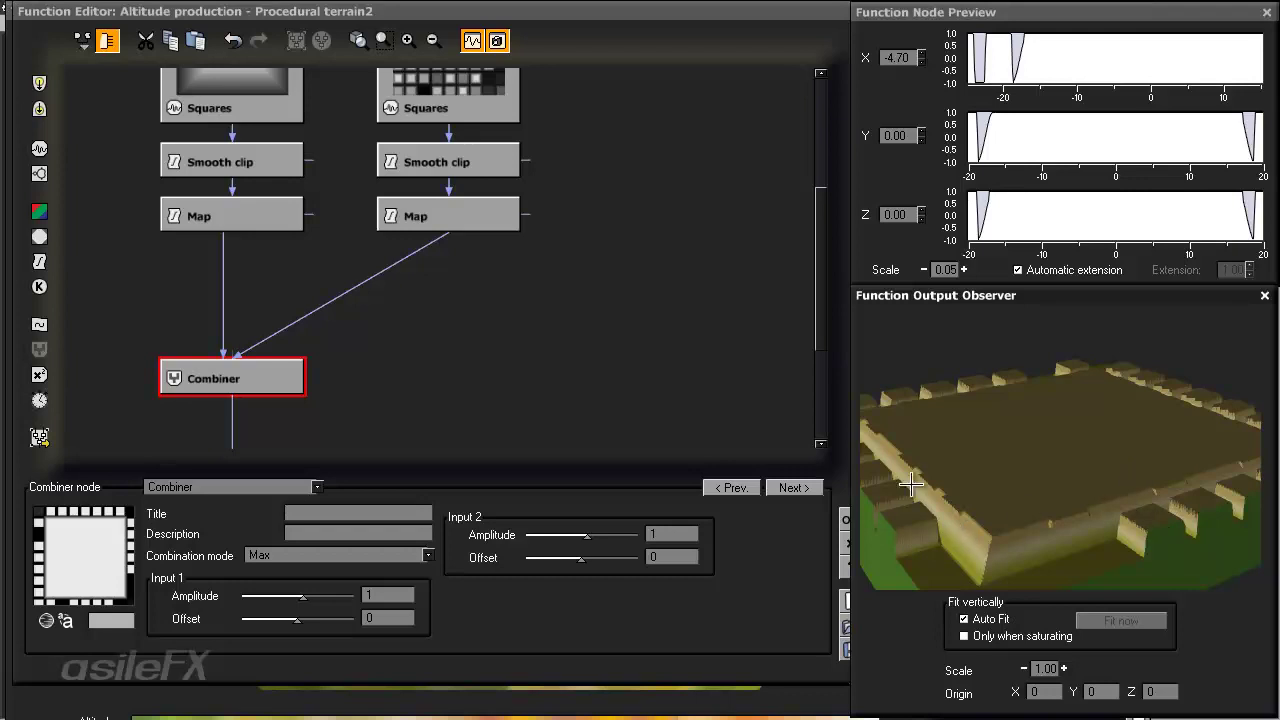
- Set the Combiner's combination mode to Min and inspect the resulting terrain preview from several angles
left_click(358, 554)
left_click(345, 660)
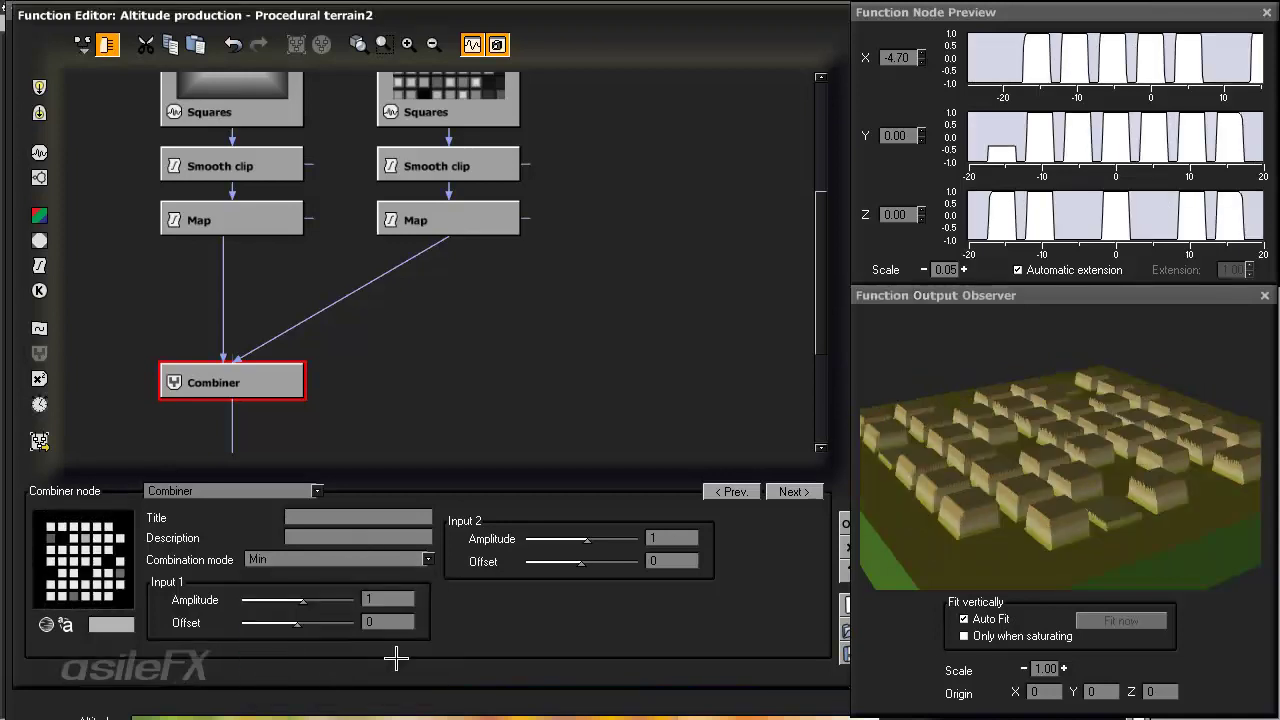
left_click_drag(1166, 500, 1103, 511)
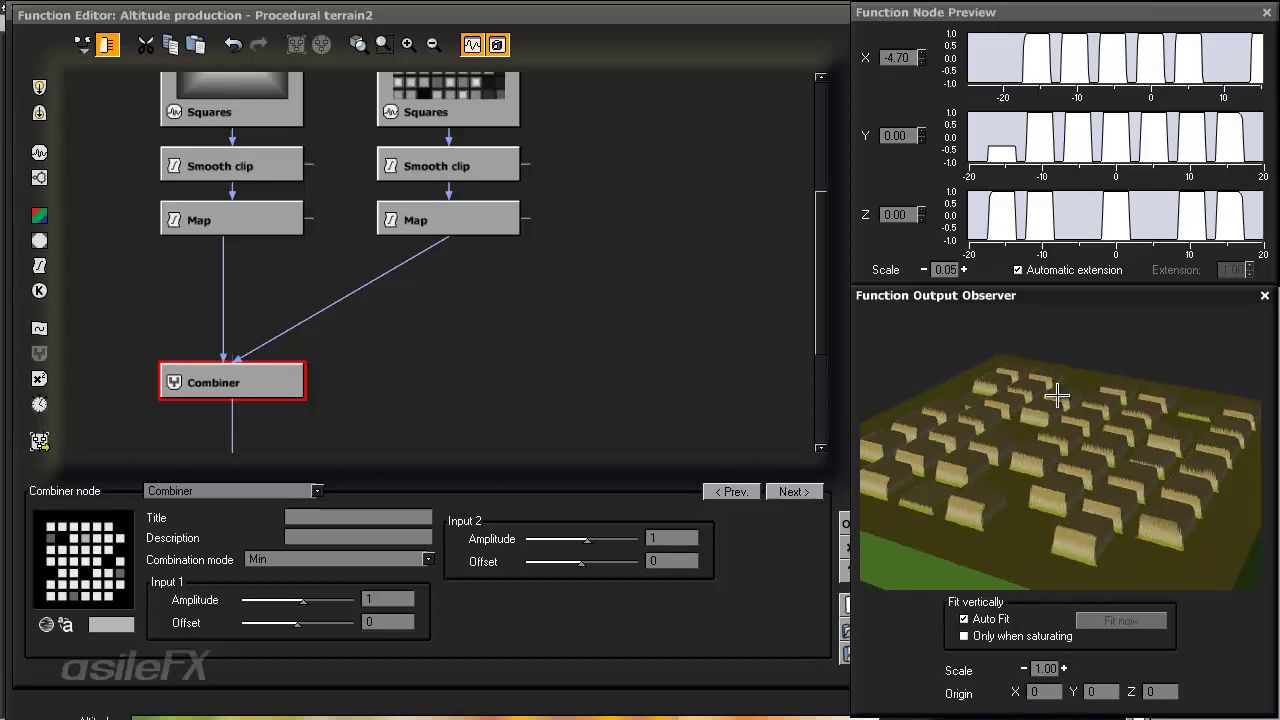
left_click_drag(1057, 391, 1110, 435)
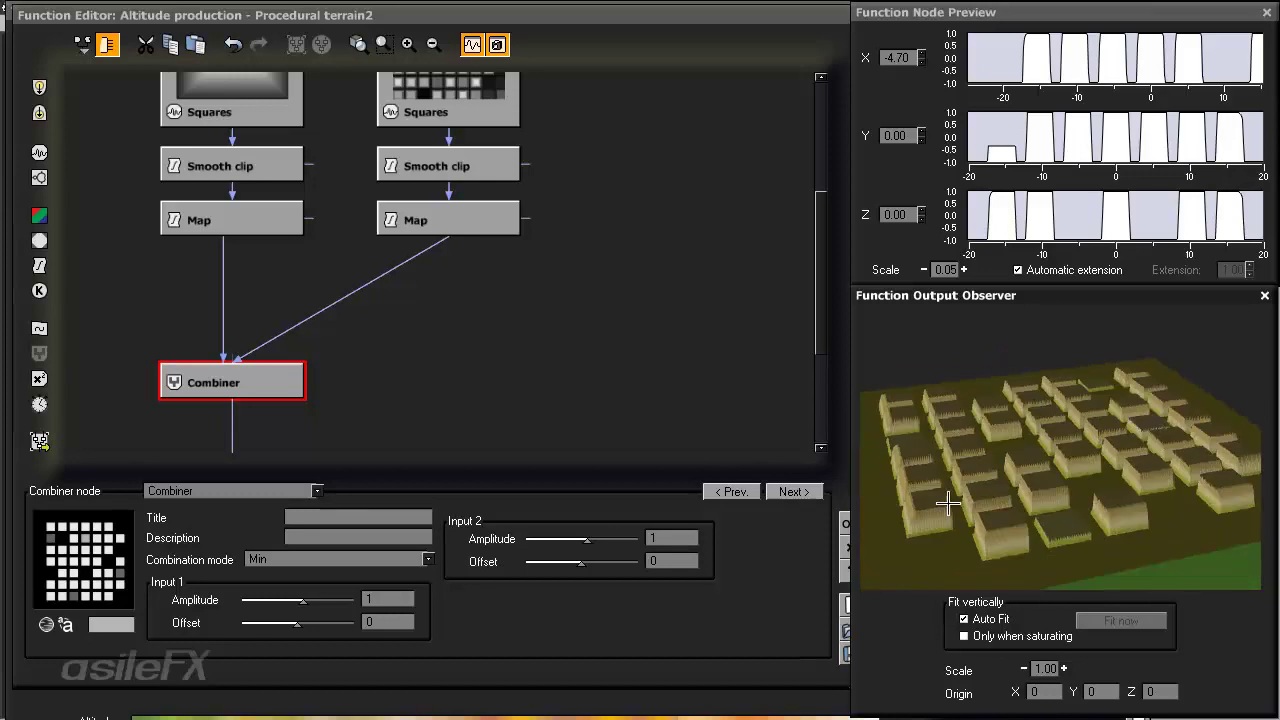
left_click(742, 536)
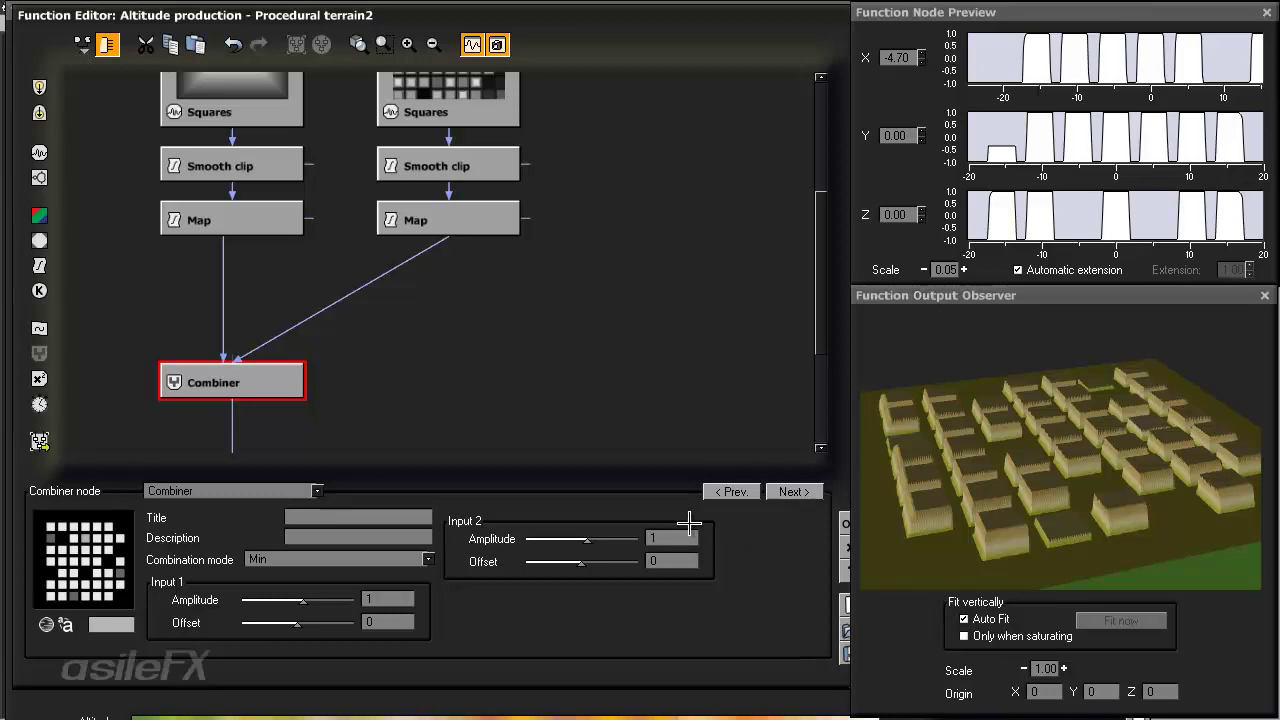
- Set the terrain preview scale to 2.00 and inspect the Min combination of the two Squares patterns from other angles
left_click_drag(1023, 517, 1059, 510)
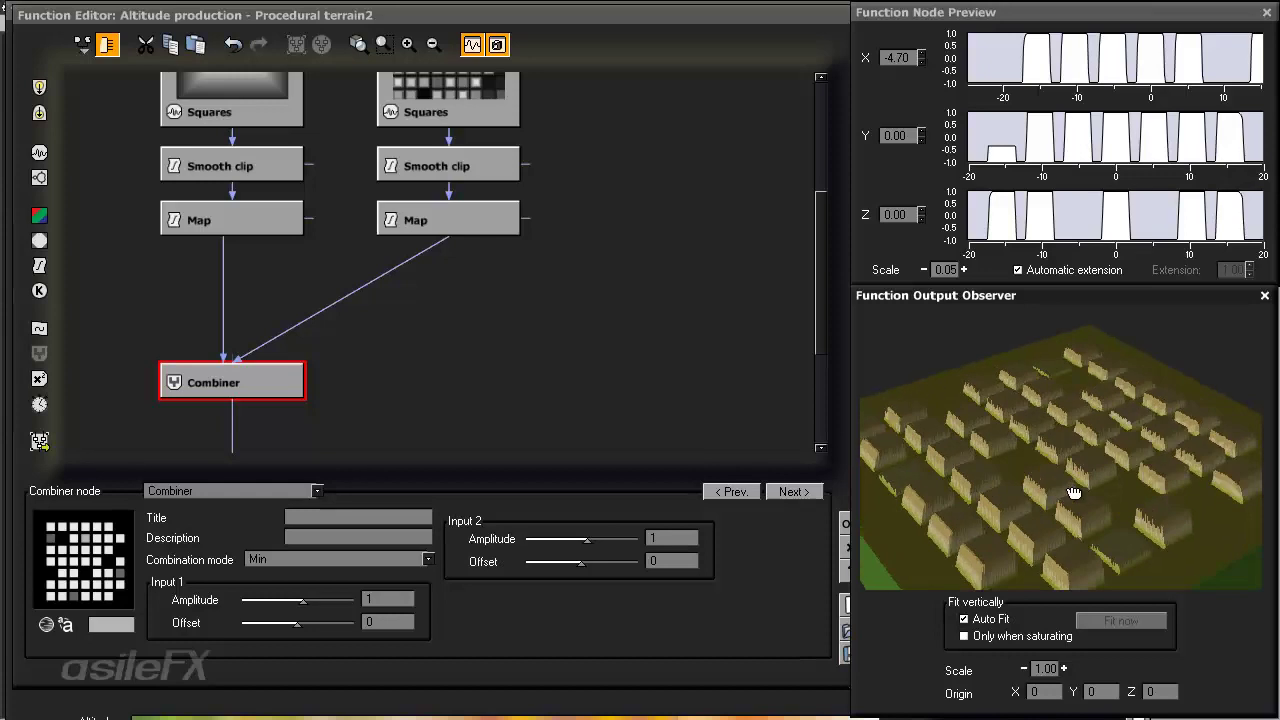
left_click(1063, 668)
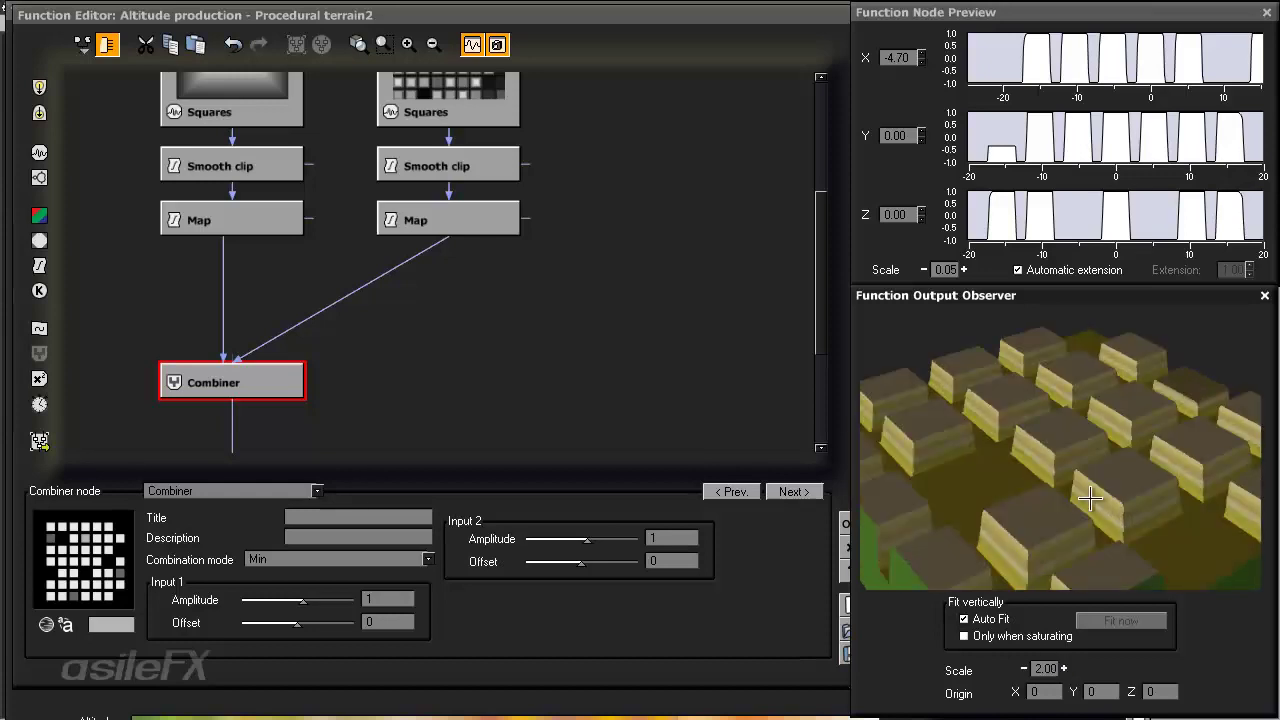
left_click_drag(1089, 500, 1008, 508)
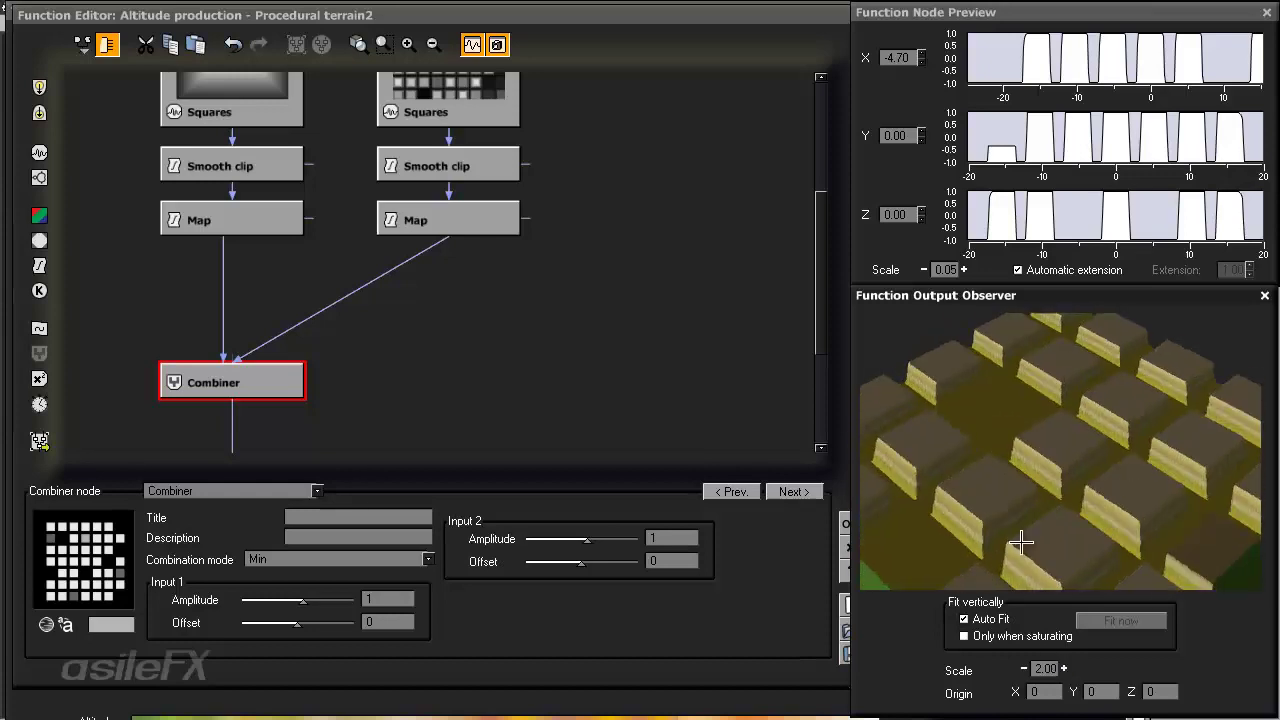
- Try the Multiply combination mode on the Combiner node and inspect the terrain with the preview scale back at 1.00
left_click(309, 558)
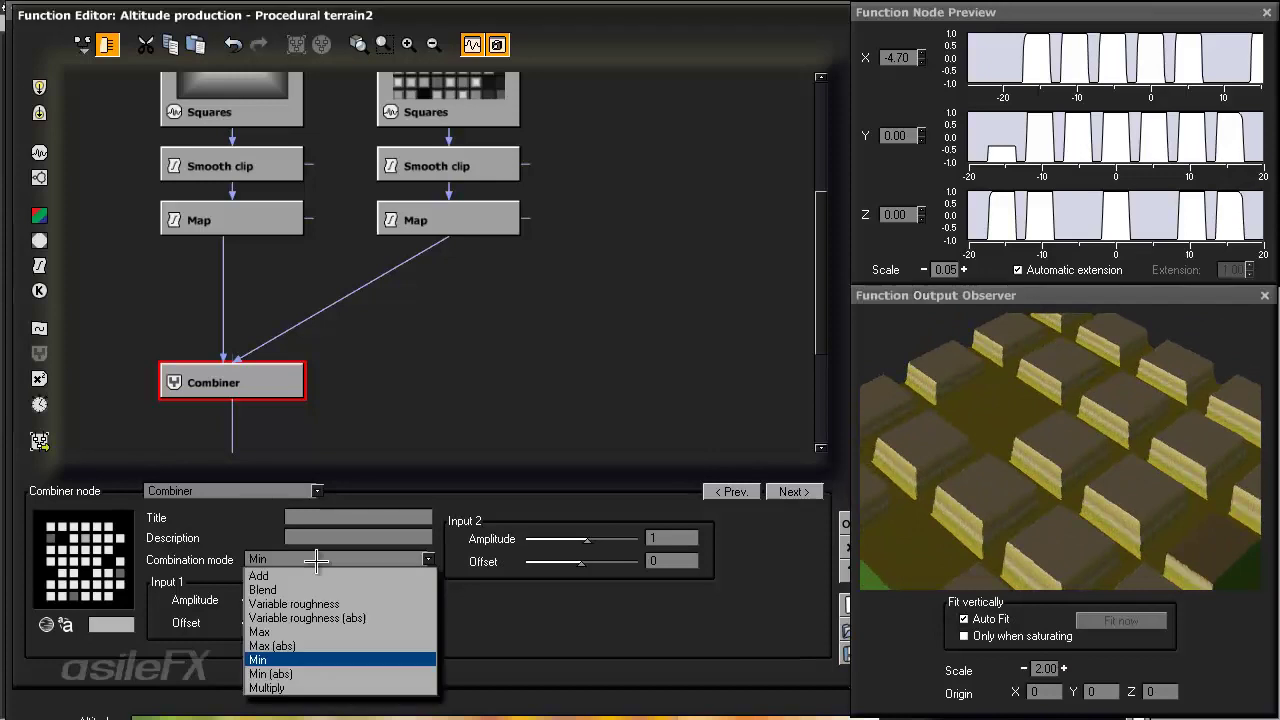
left_click(322, 680)
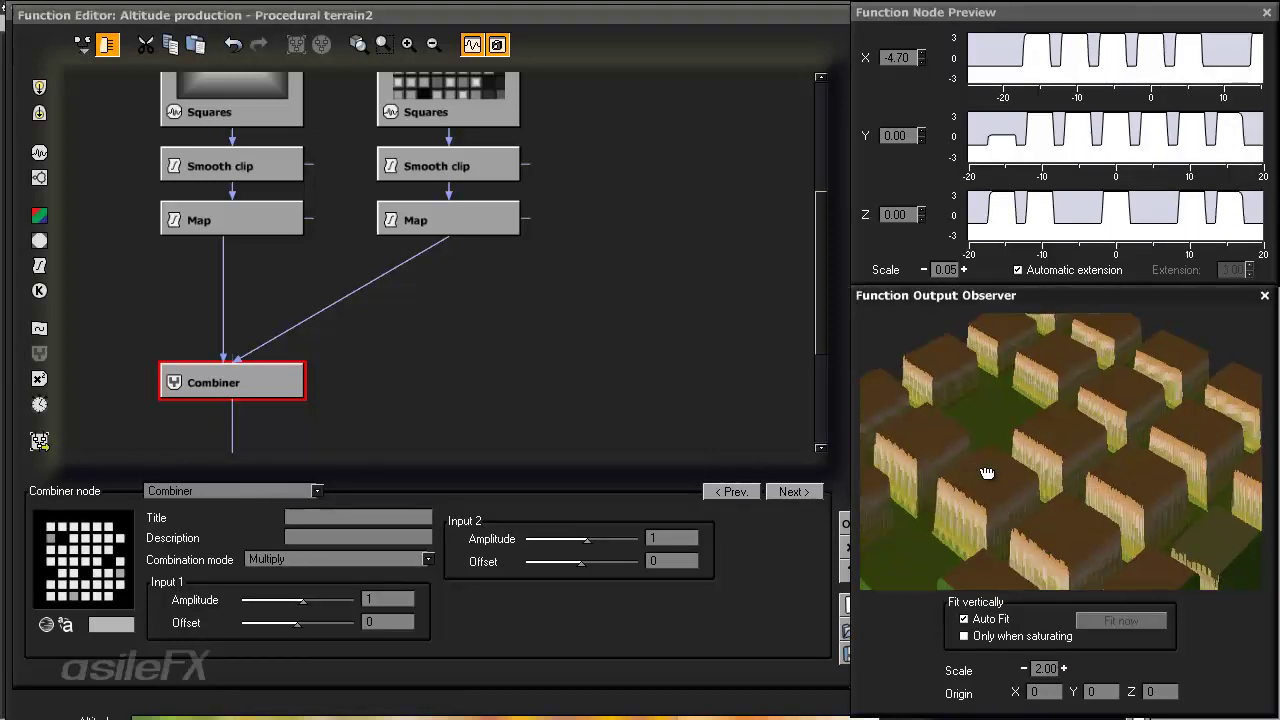
left_click_drag(986, 471, 1048, 513)
left_click(1020, 668)
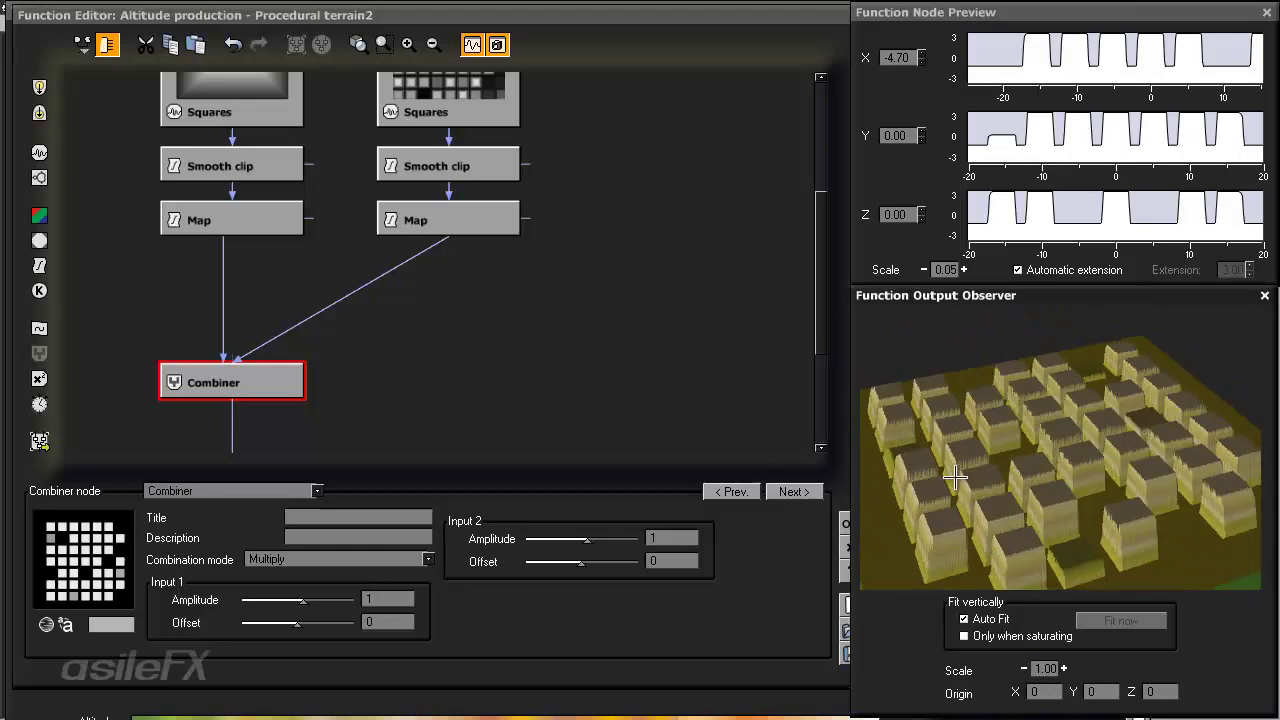
left_click_drag(955, 478, 1004, 585)
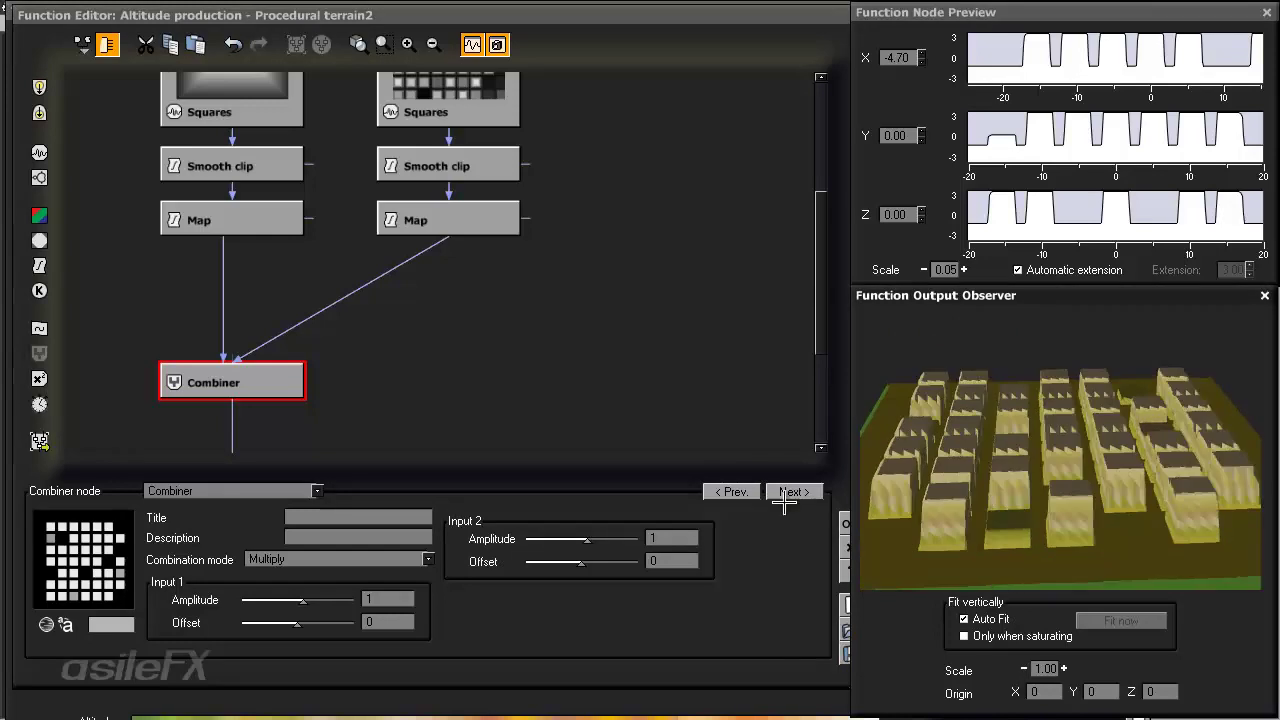
- Shift the duplicated Squares node's X origin to 0.6 and inspect the offset blocks in the terrain preview from several angles
left_click(492, 100)
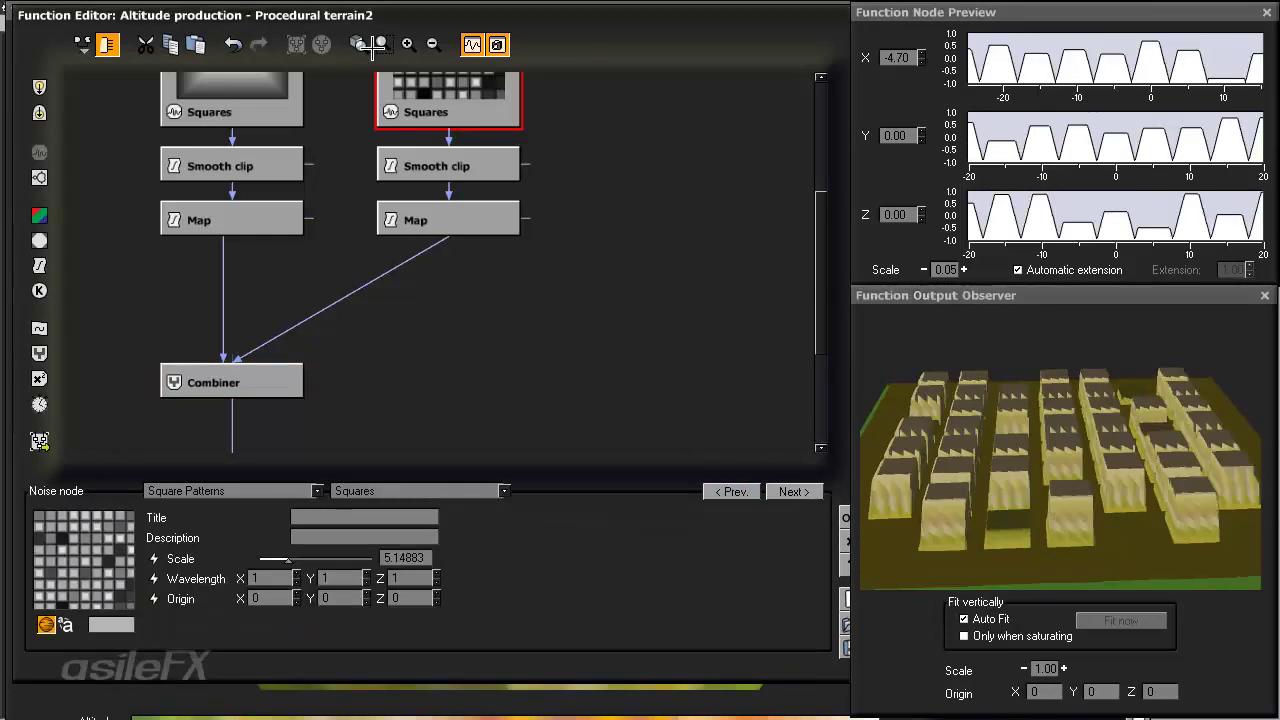
left_click(296, 596)
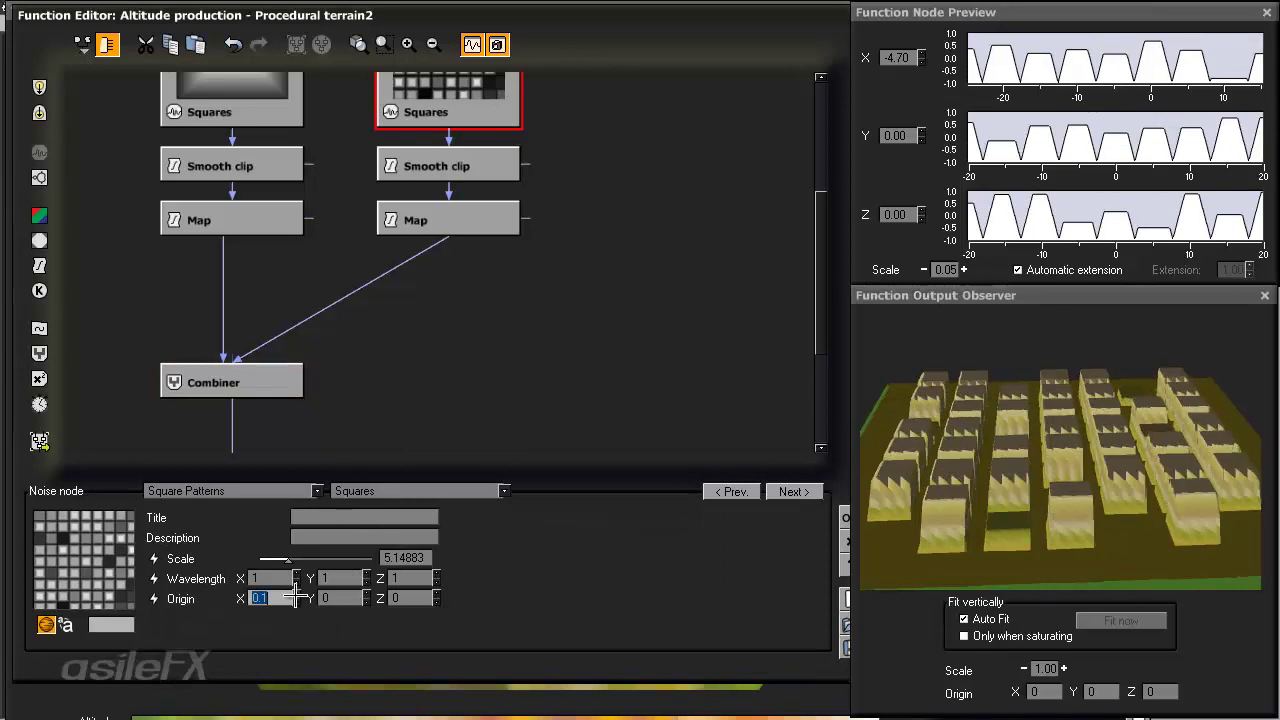
left_click(296, 592)
left_click(296, 592)
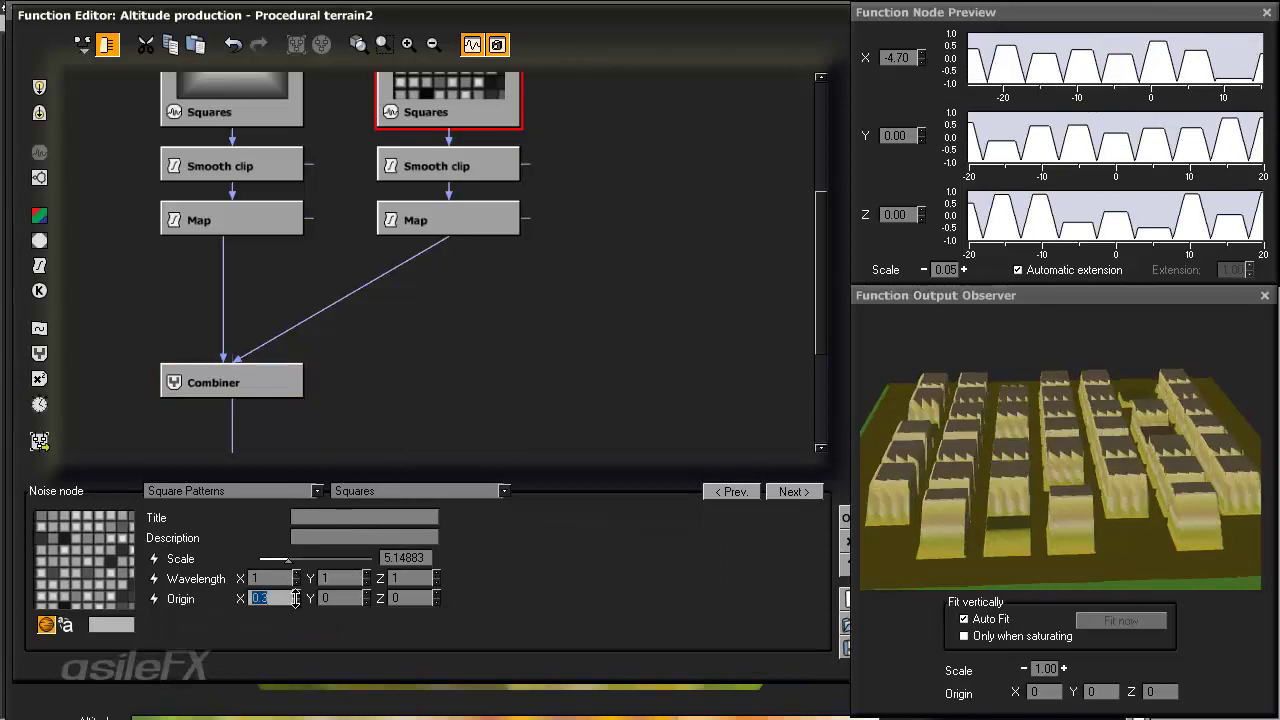
left_click(296, 592)
left_click(877, 472)
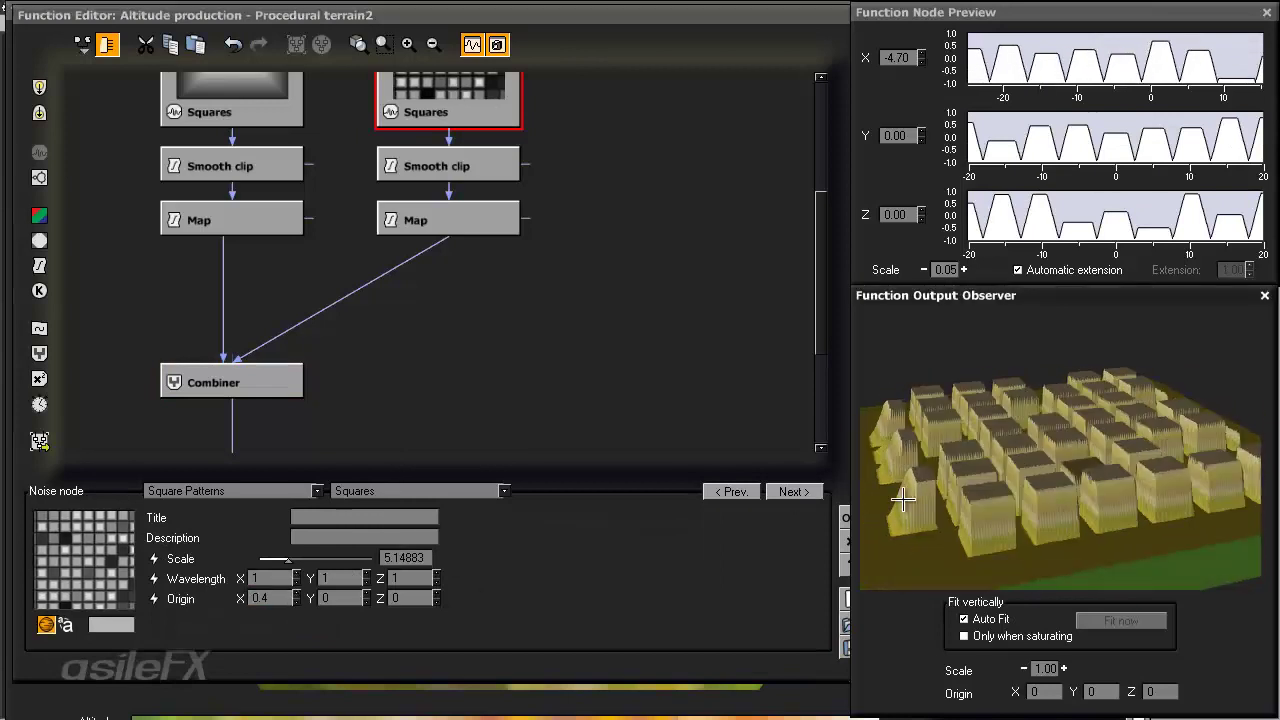
left_click(296, 594)
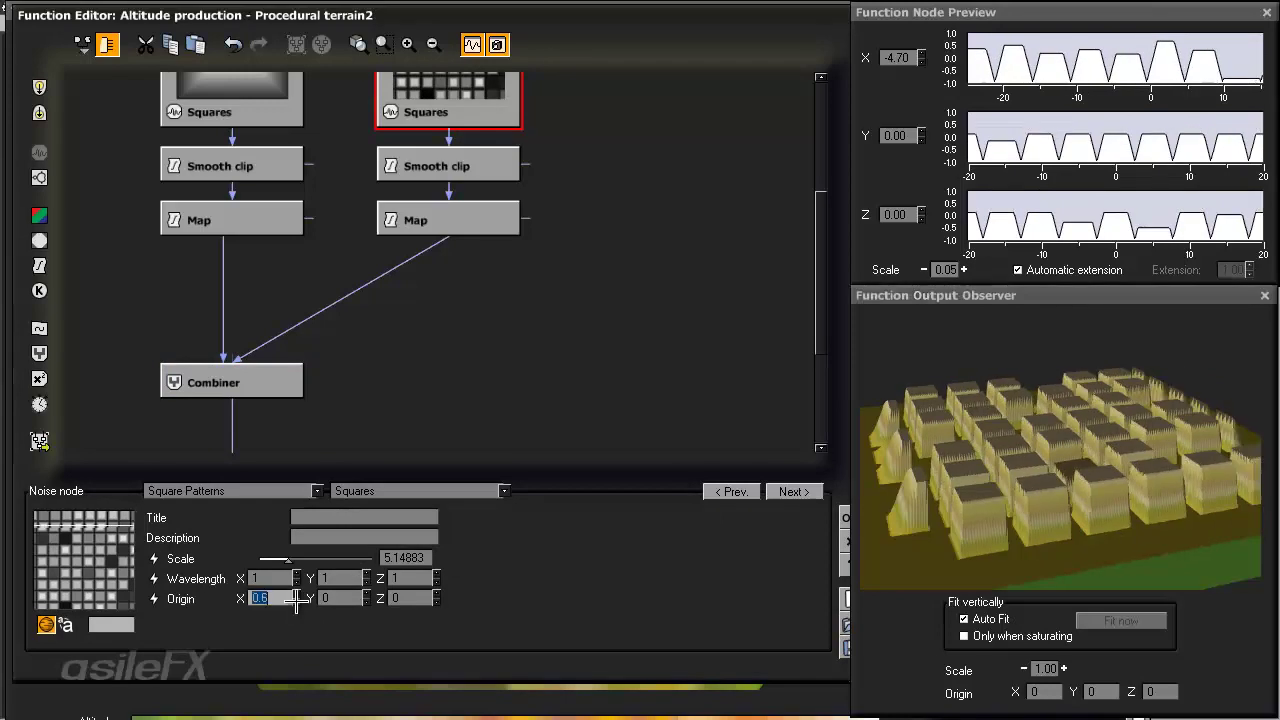
left_click_drag(1093, 450, 1030, 450)
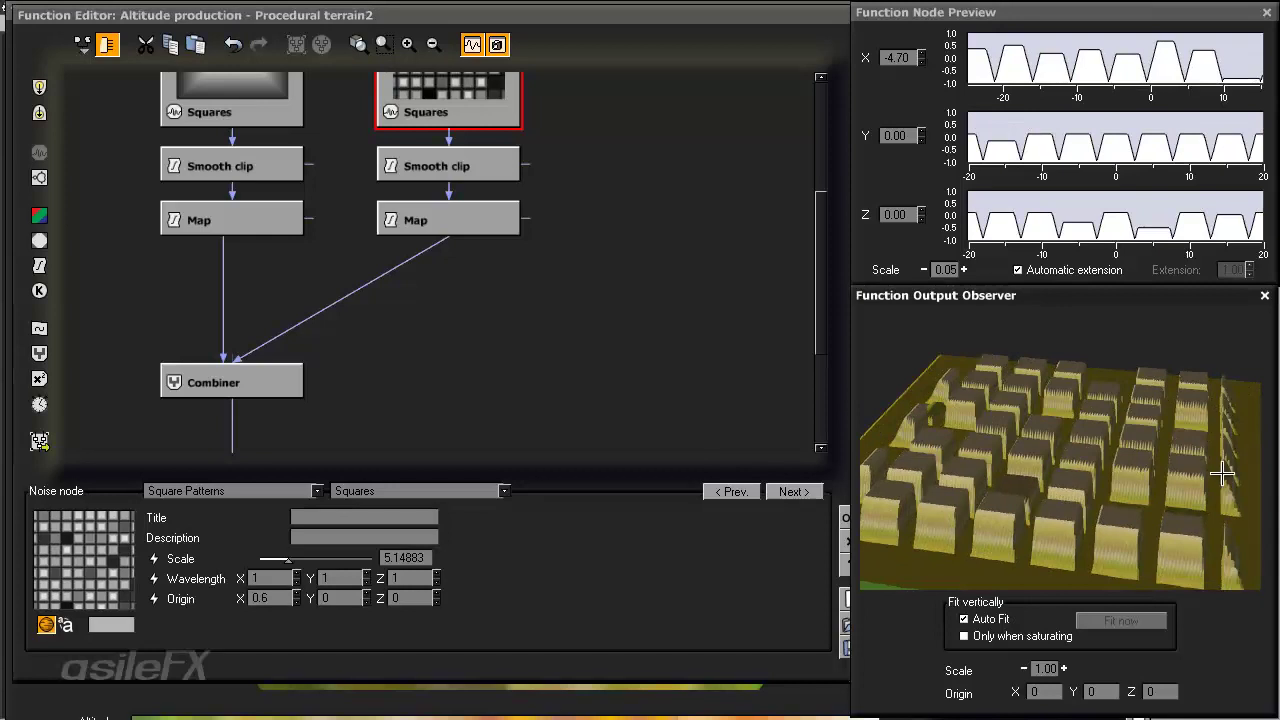
left_click_drag(1225, 462, 1187, 432)
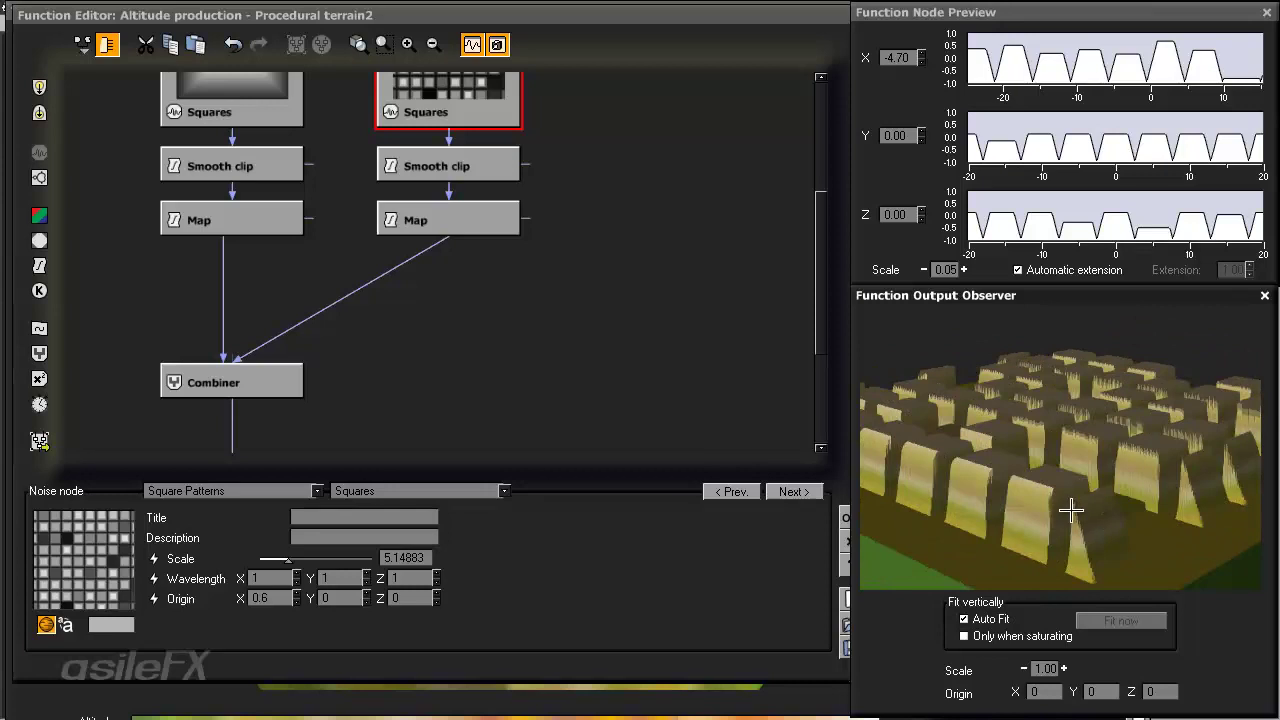
mouse_move(1100, 508)
left_mouse_down()
mouse_move(1117, 516)
mouse_move(1103, 506)
left_mouse_up()
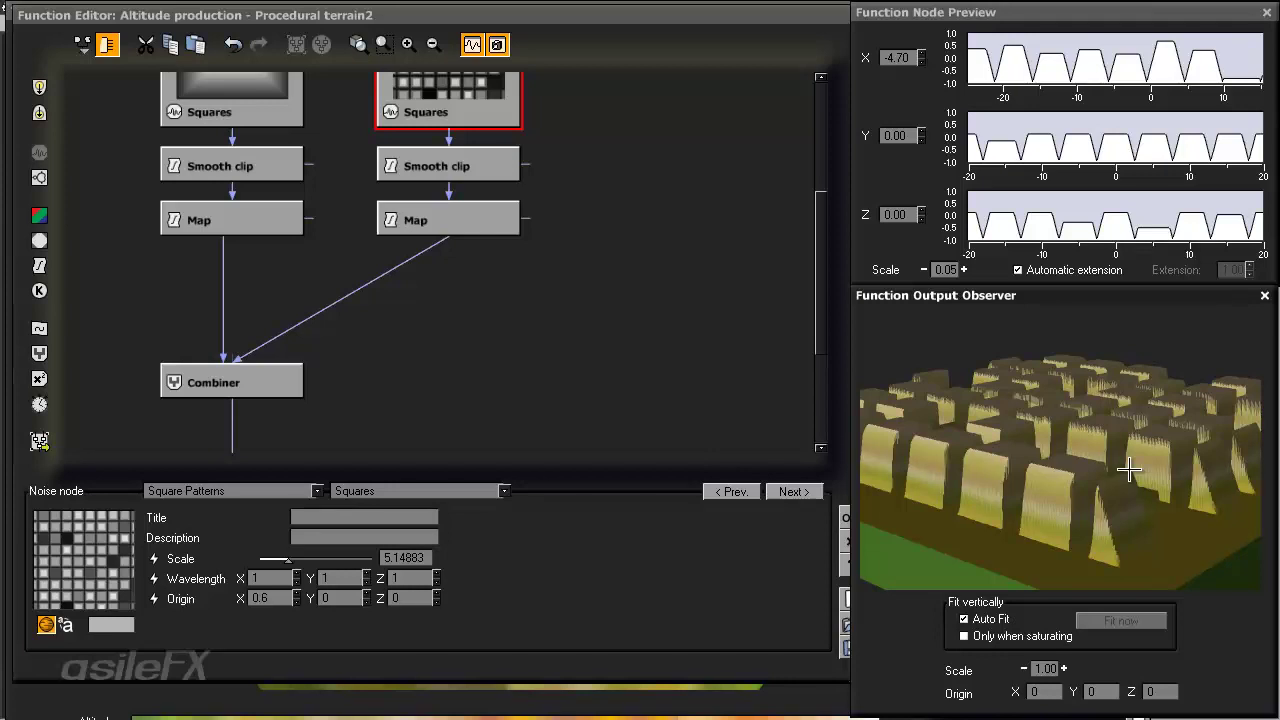
left_click_drag(1115, 468, 1087, 470)
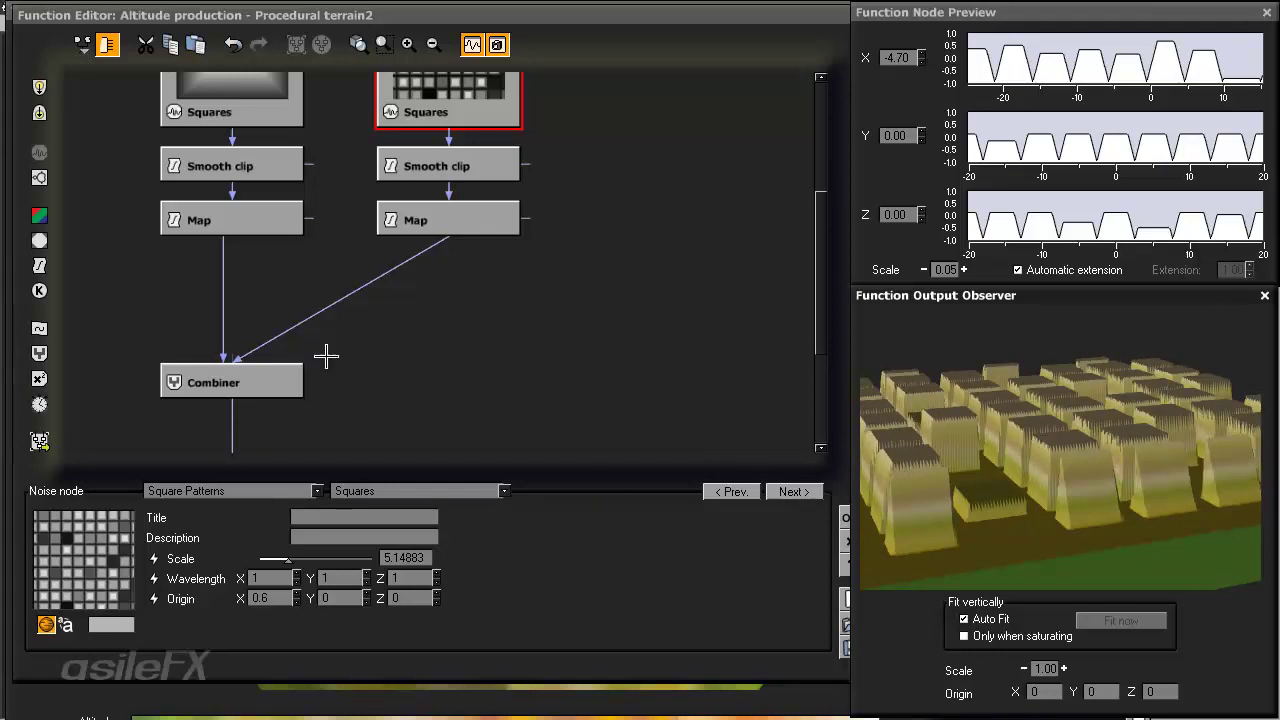
- Switch the Combiner node's combination mode back to Min
left_click(286, 372)
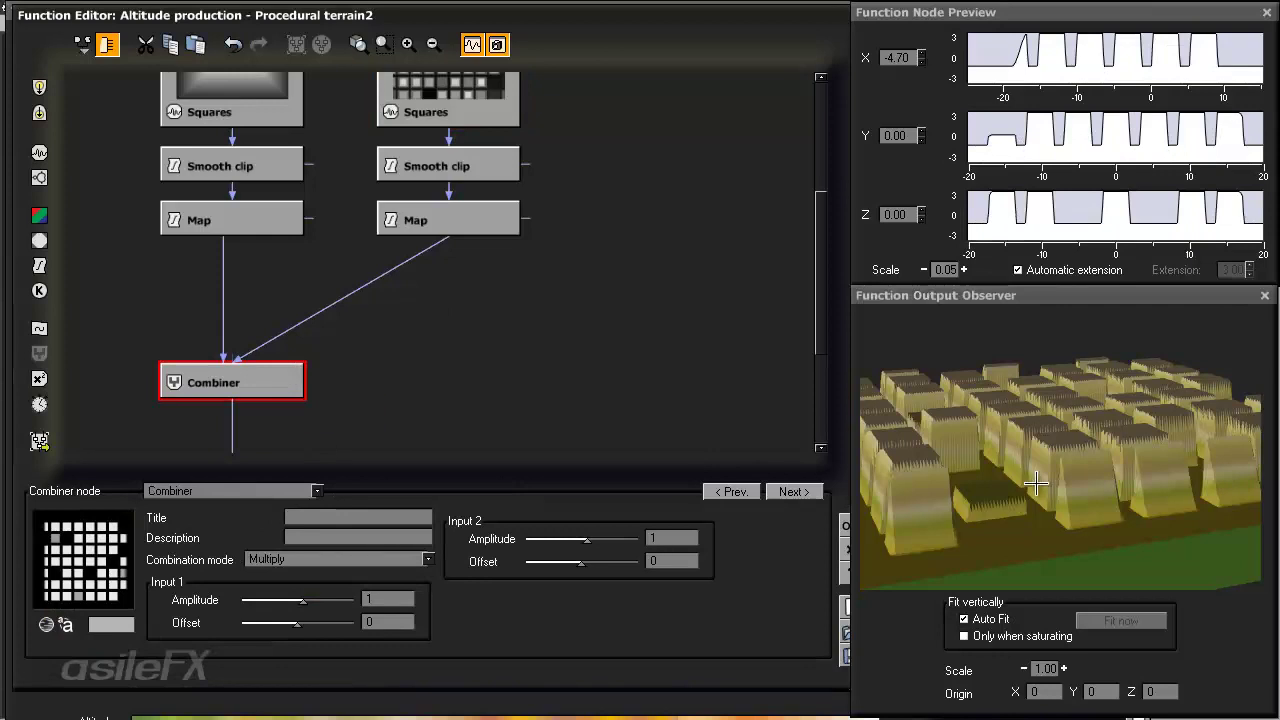
left_click(333, 559)
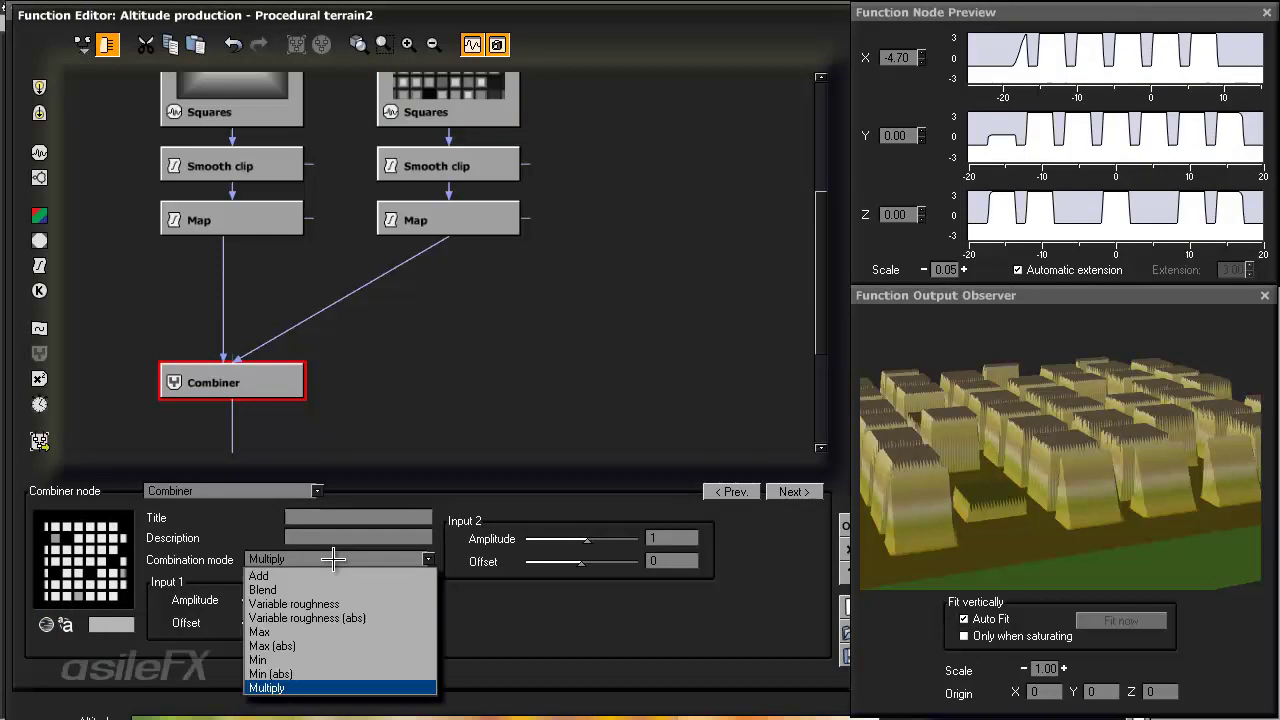
left_click(592, 535)
left_click(301, 556)
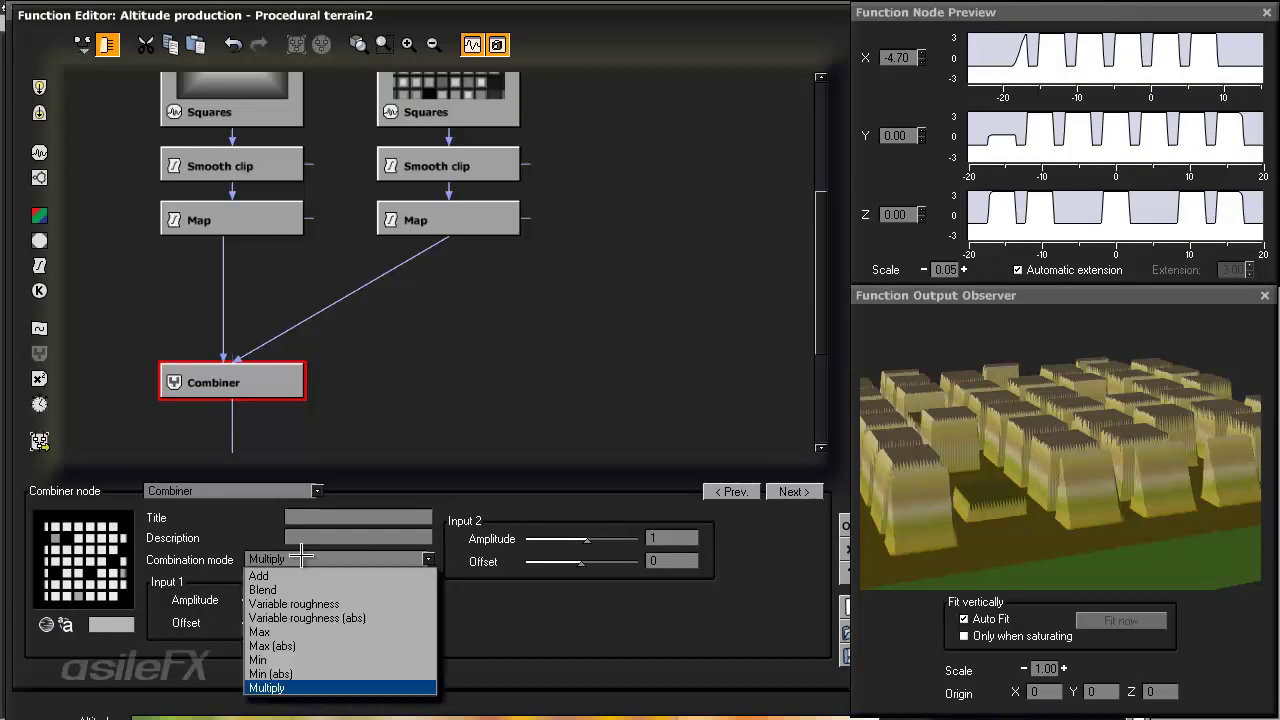
left_click(307, 659)
- Reset the duplicated Squares node's X origin to 0
scroll(430, 320, "up", 3)
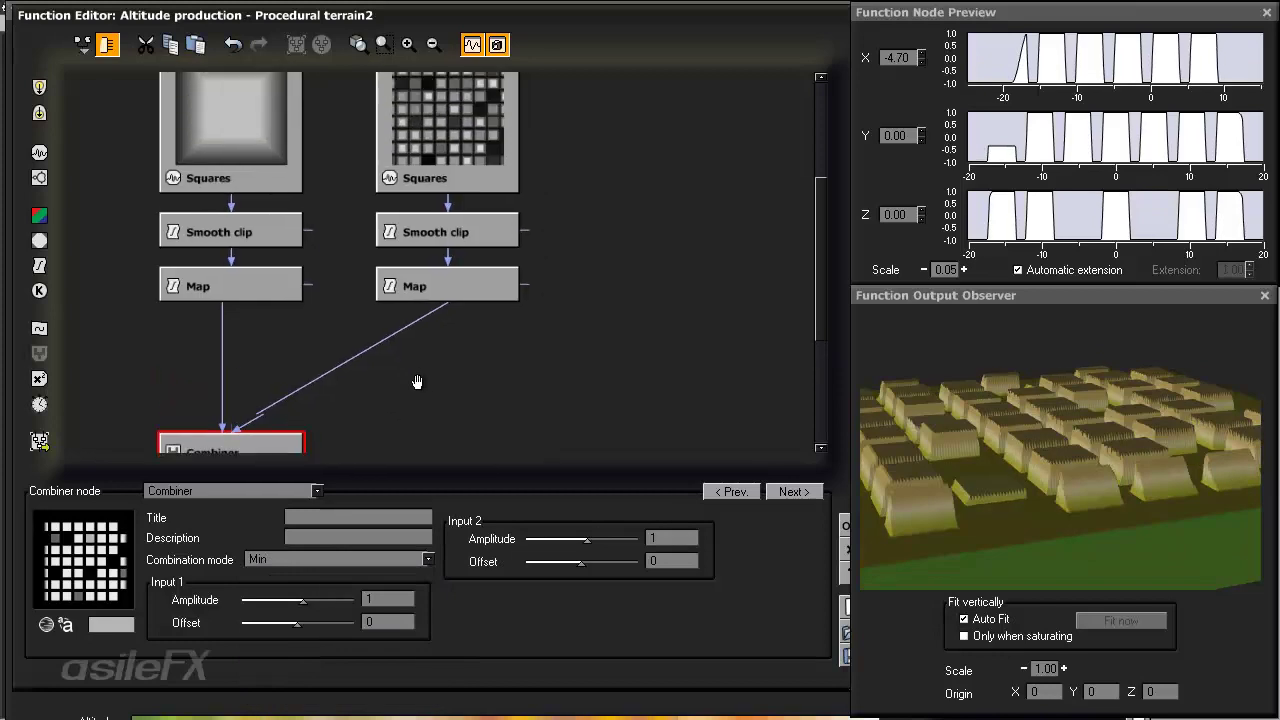
left_click(470, 145)
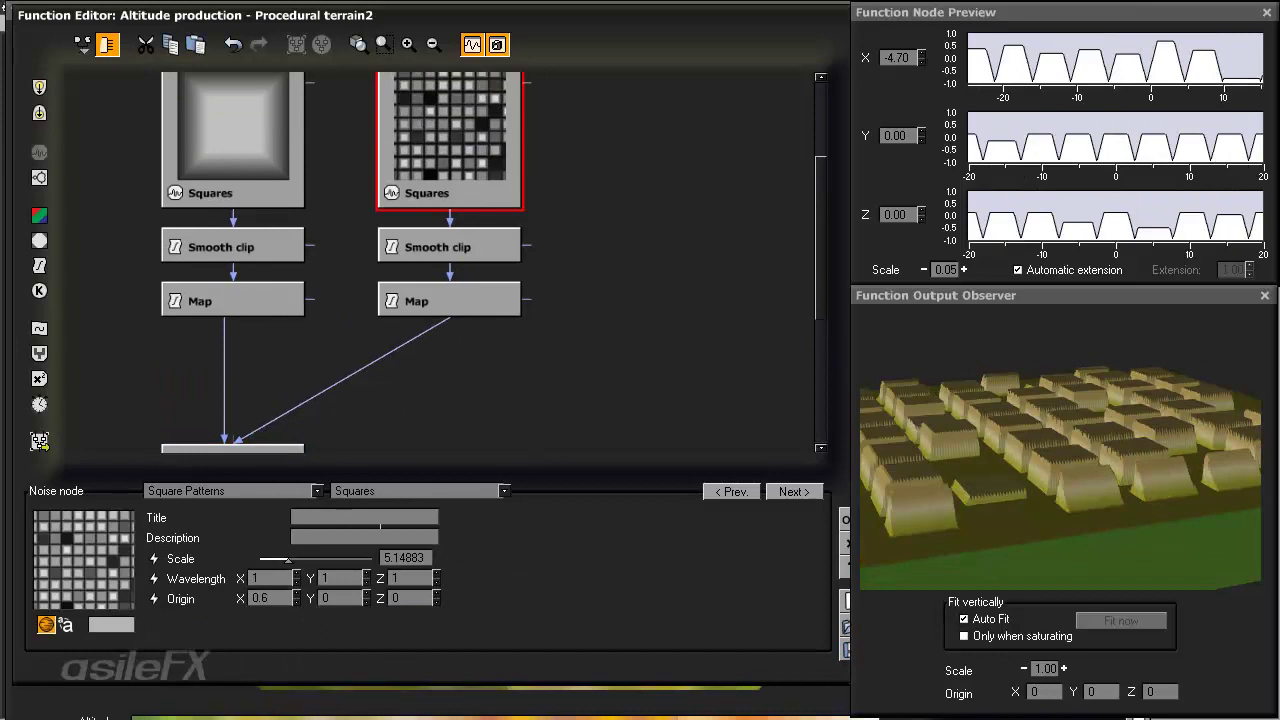
double_click(258, 603)
type("0")
key("Return")
- Set the Combiner's combination mode to Min (abs), check the terrain preview from several angles, and accept the altitude function
left_click_drag(433, 401, 468, 343)
left_click(278, 403)
left_click(334, 559)
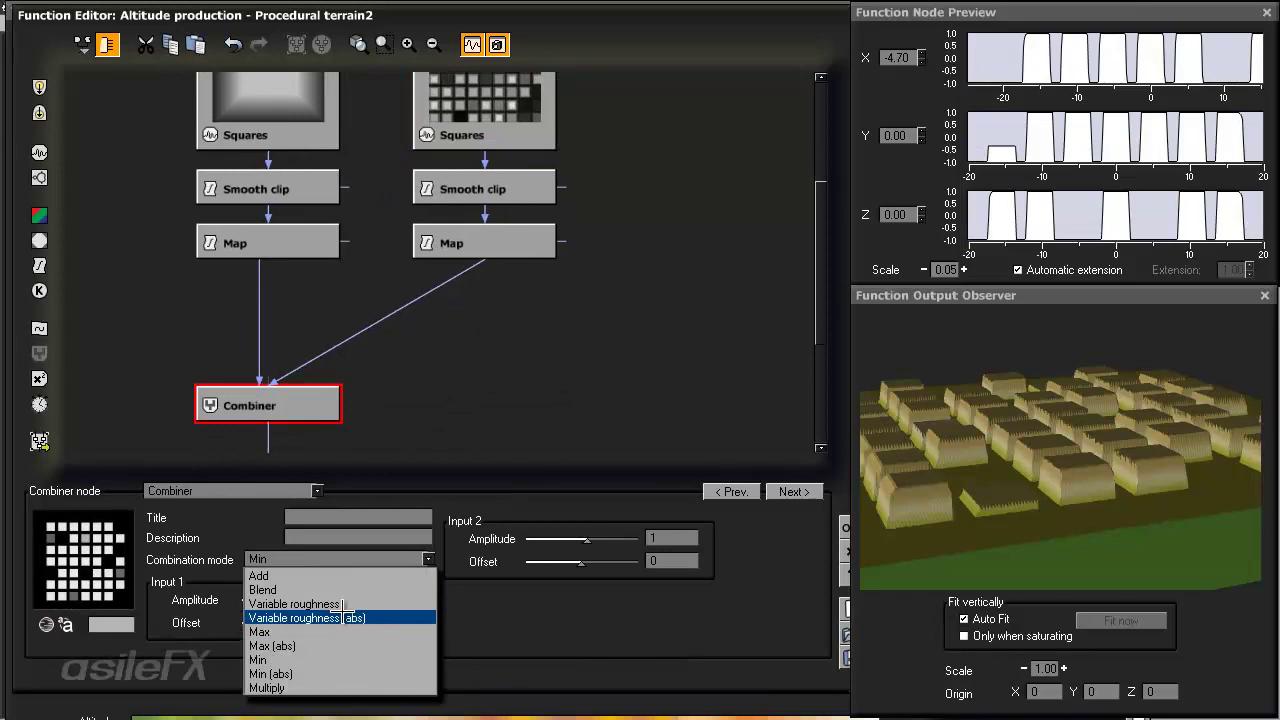
left_click(355, 674)
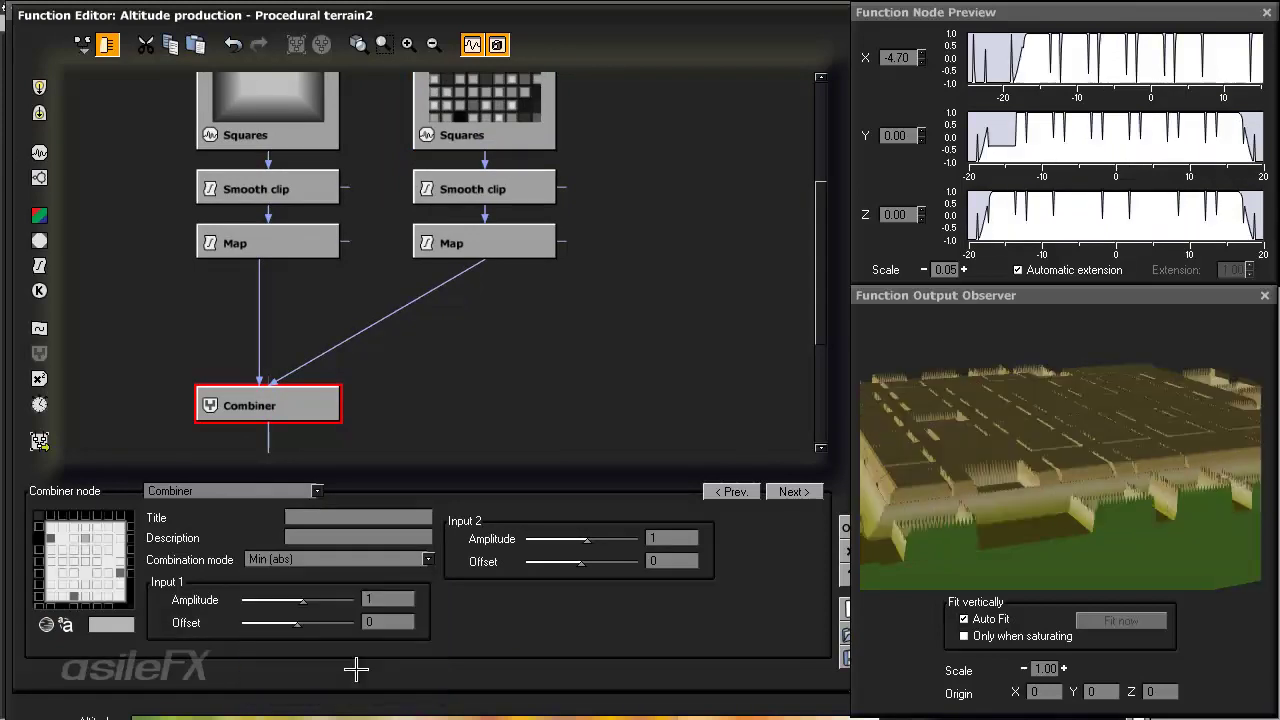
left_click_drag(1134, 451, 1054, 452)
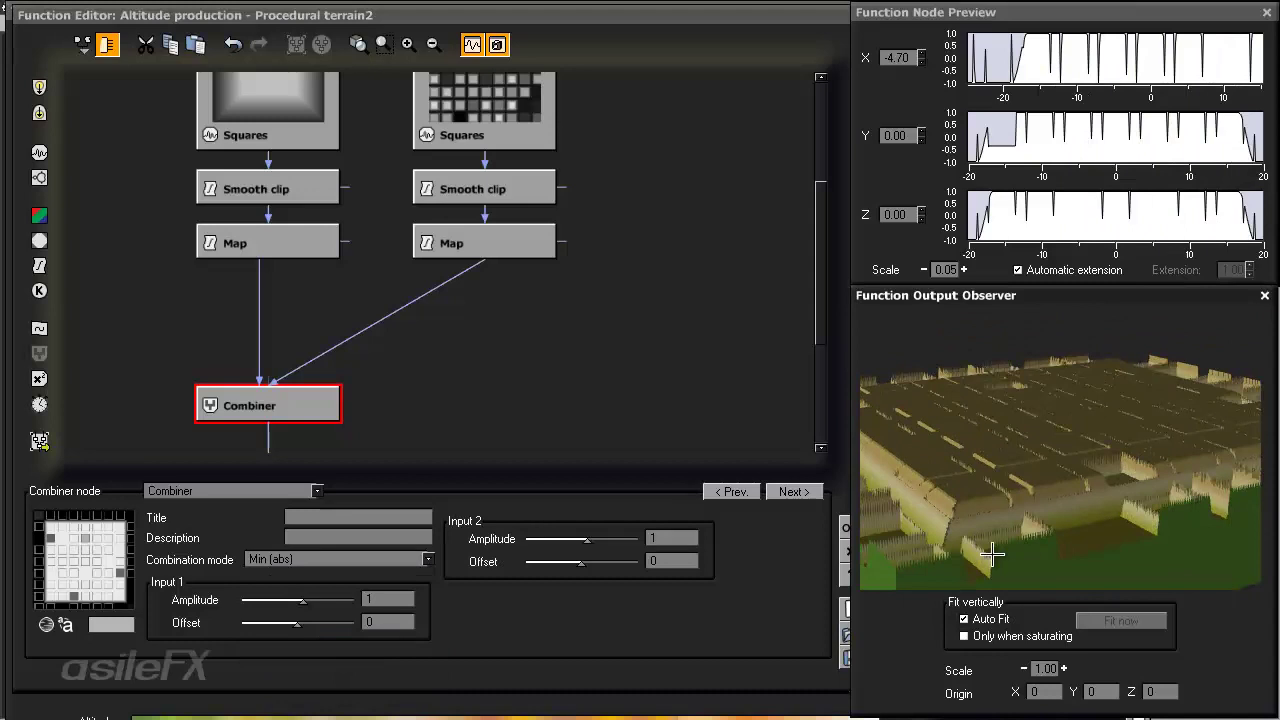
left_click_drag(1053, 521, 1085, 550)
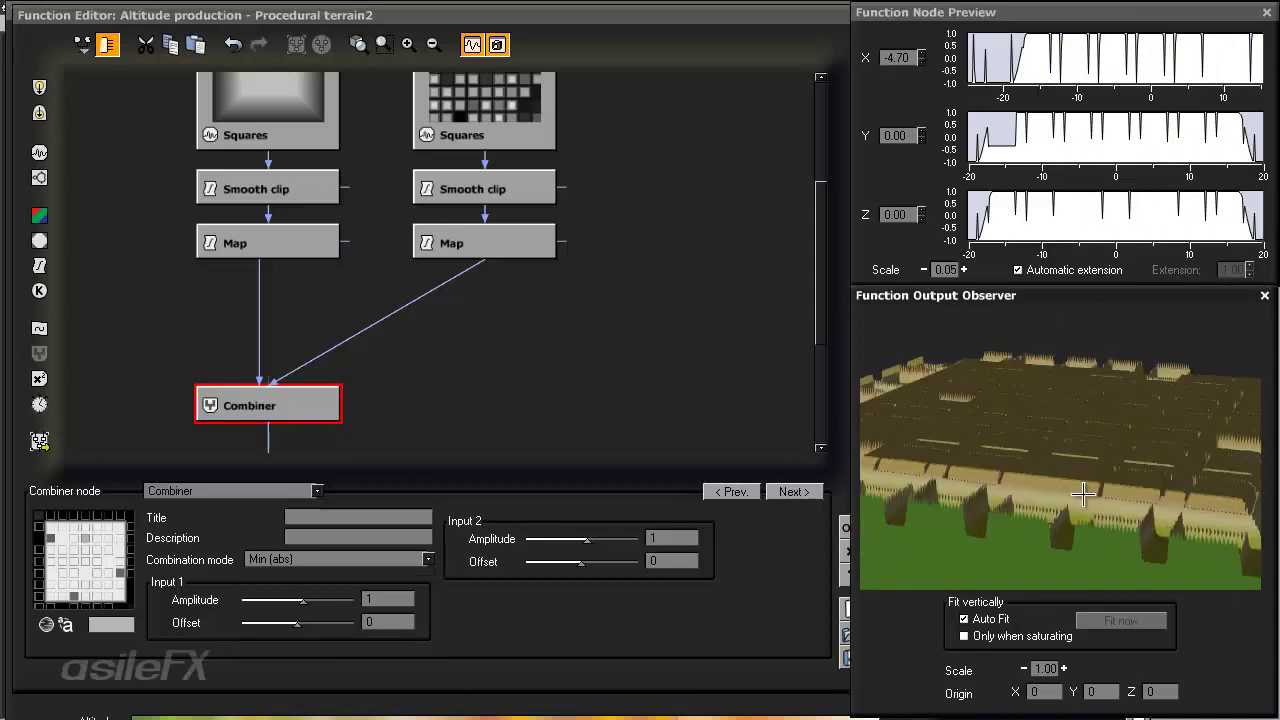
left_click_drag(1001, 478, 1120, 449)
mouse_move(1067, 518)
left_mouse_down()
mouse_move(1066, 497)
mouse_move(1068, 533)
left_mouse_up()
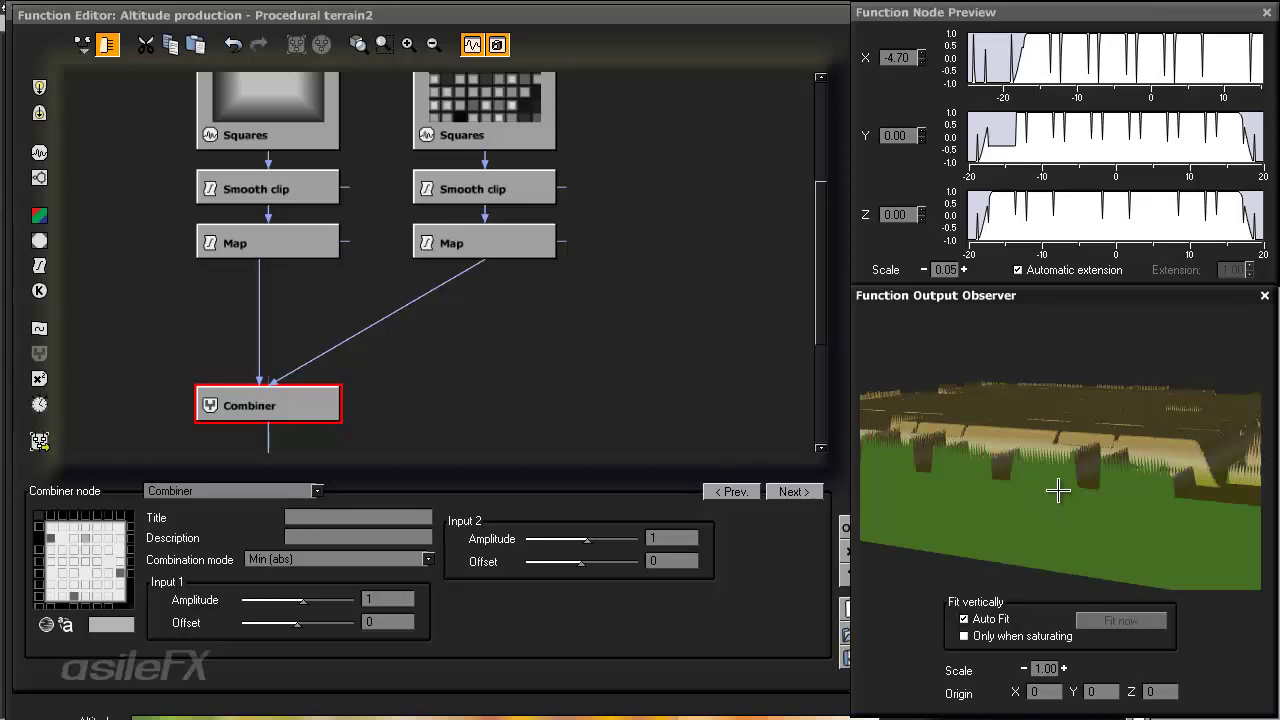
left_click_drag(1058, 490, 1037, 482)
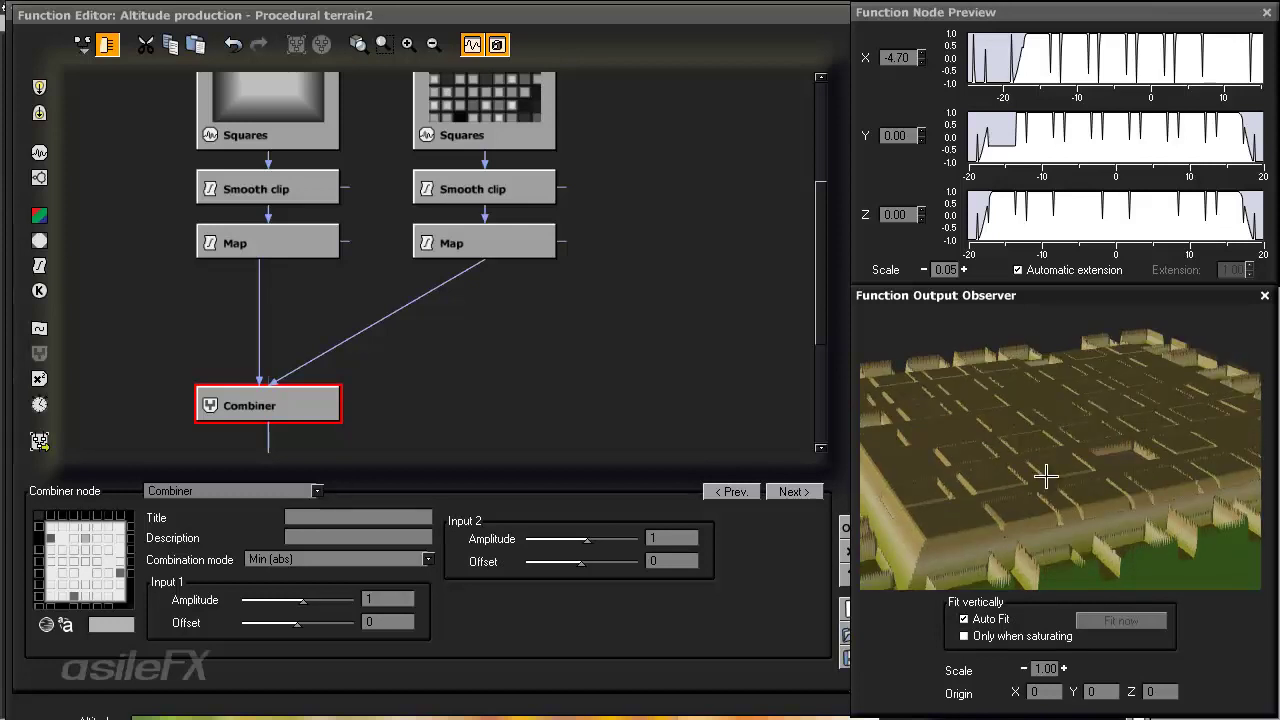
left_click(845, 528)
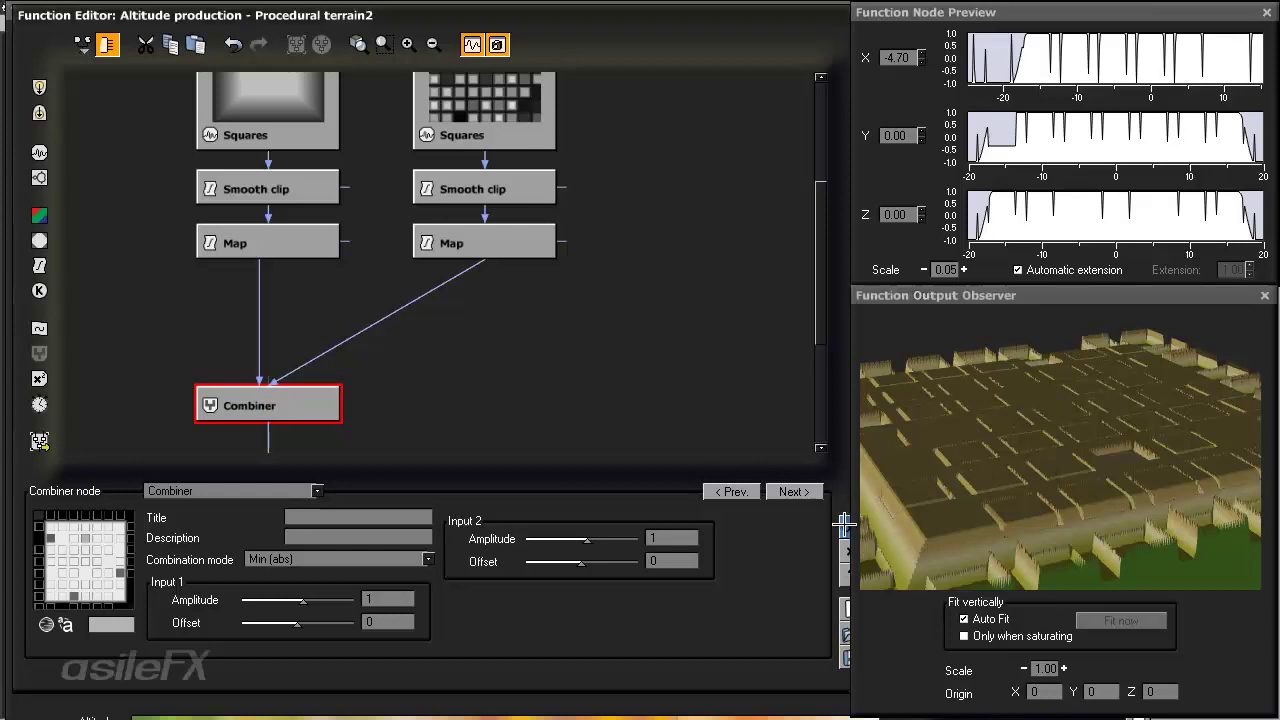
- Examine the combined block pattern of the procedural terrain from above and from low angles around its edges
left_click_drag(757, 486, 617, 380)
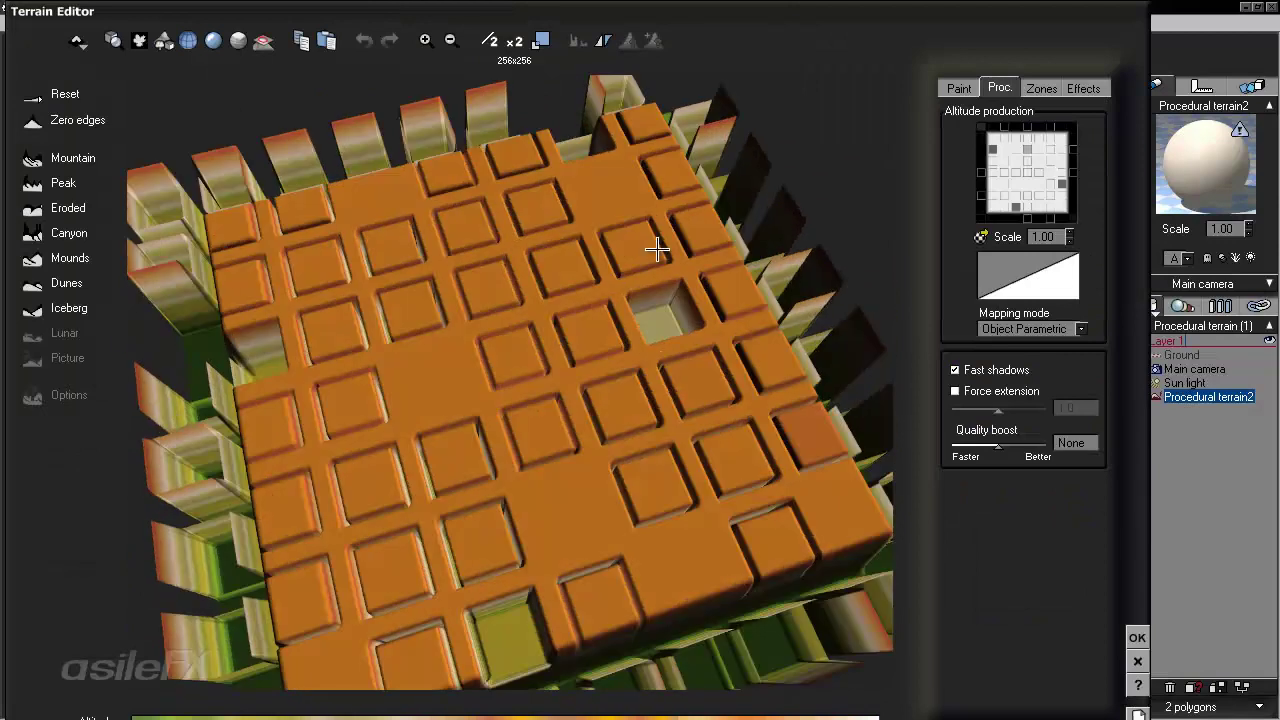
left_click_drag(592, 325, 554, 360)
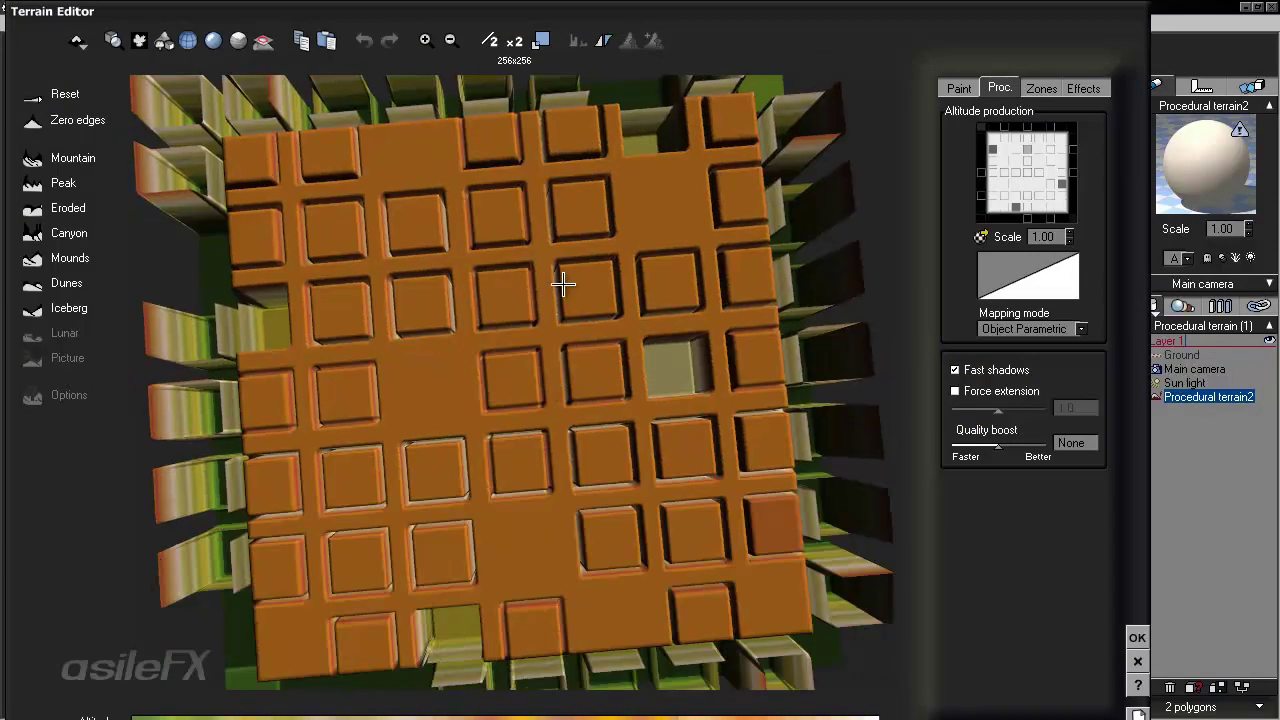
left_click_drag(606, 463, 417, 230)
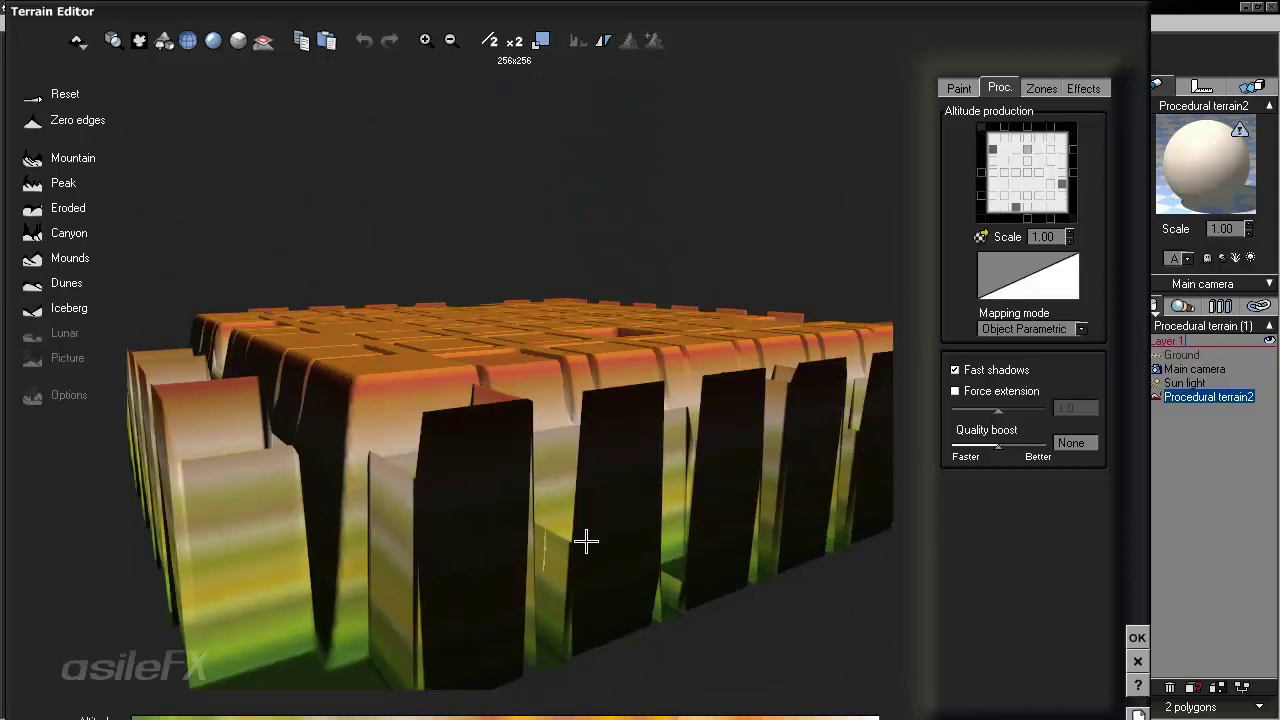
left_click_drag(858, 446, 744, 510)
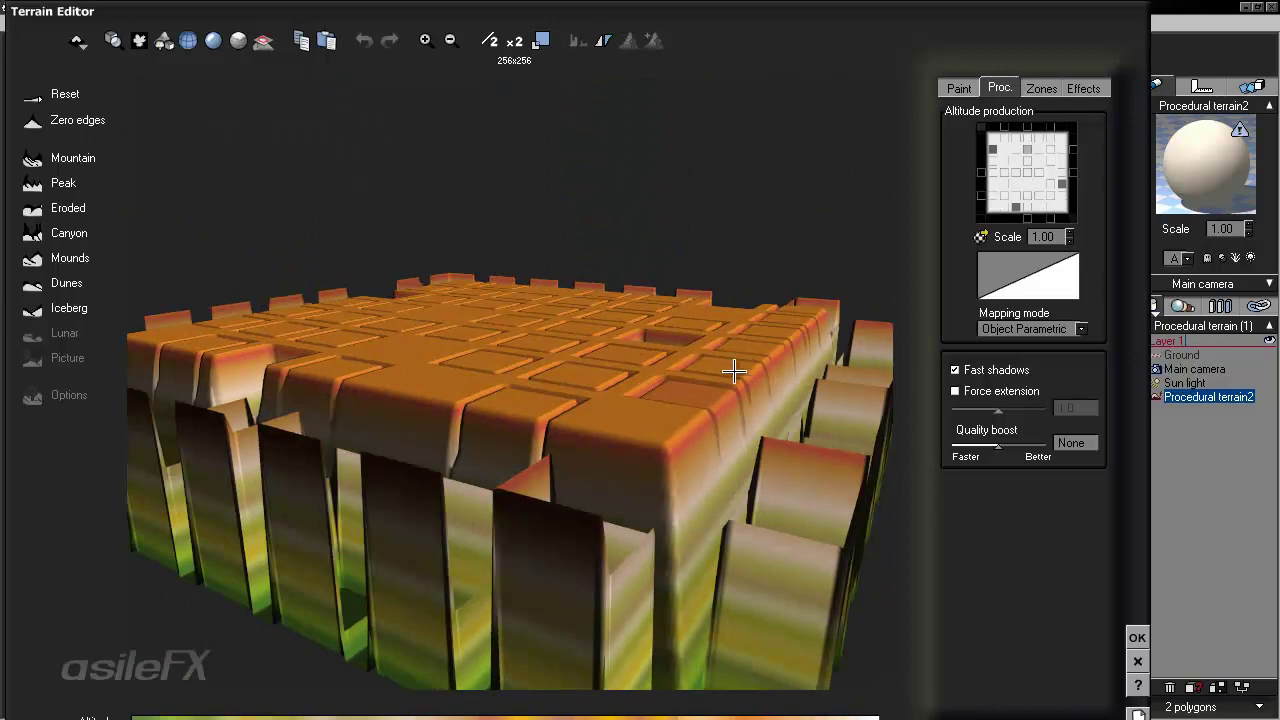
left_click_drag(734, 366, 931, 389)
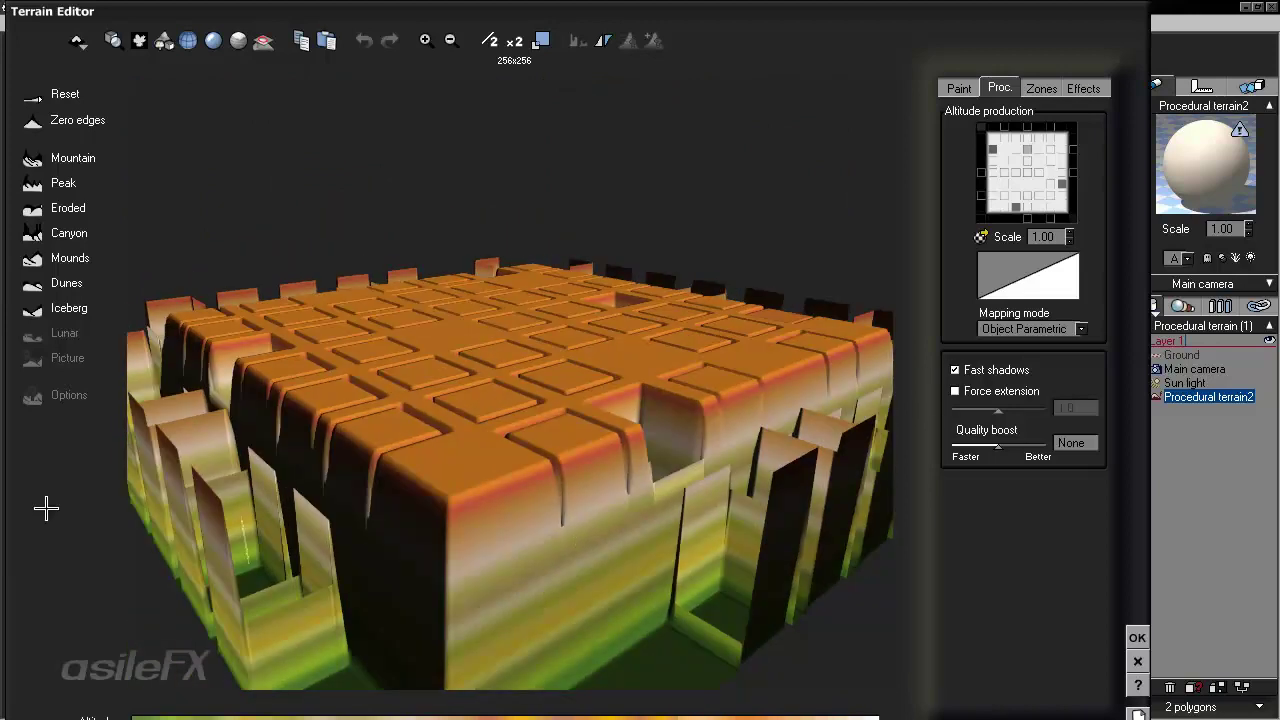
left_click_drag(409, 540, 857, 543)
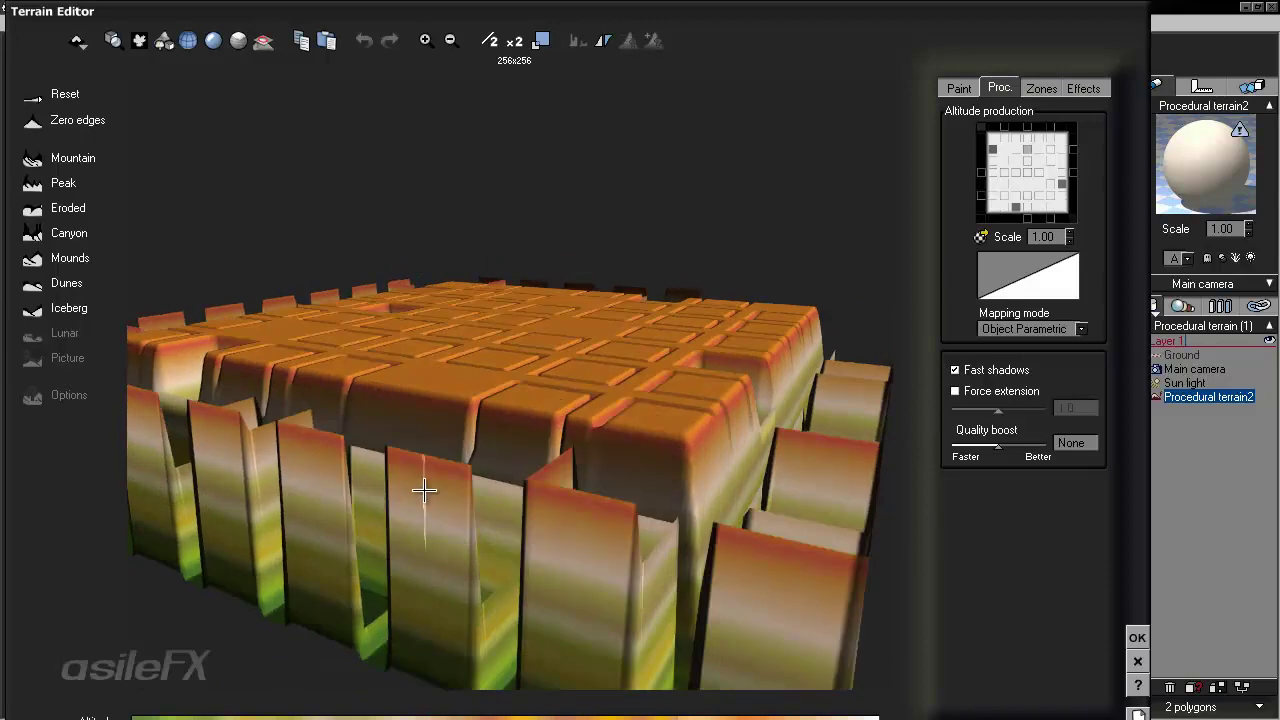
left_click_drag(423, 491, 357, 556)
left_click_drag(708, 464, 532, 462)
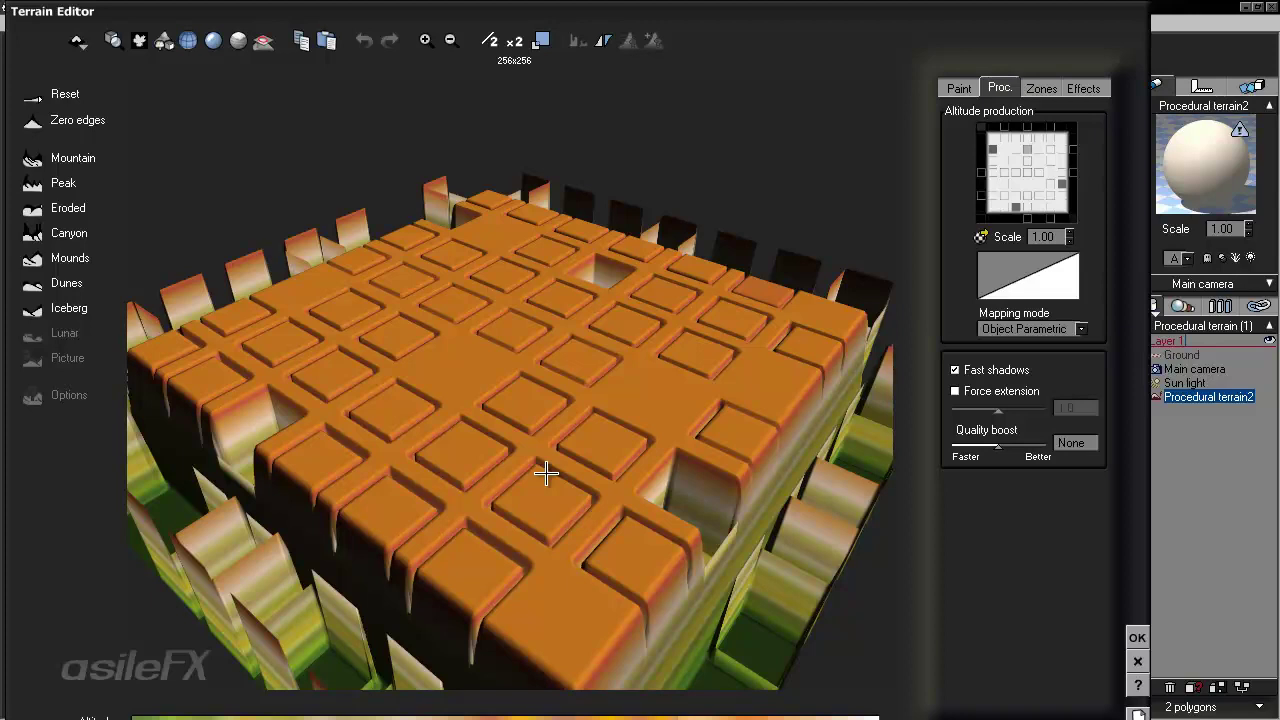
- Reopen the altitude function and insert a second Combiner node on the connection between the existing Combiner and Altitude
left_click(1025, 170)
right_click_drag(519, 352, 522, 339)
left_click(415, 314)
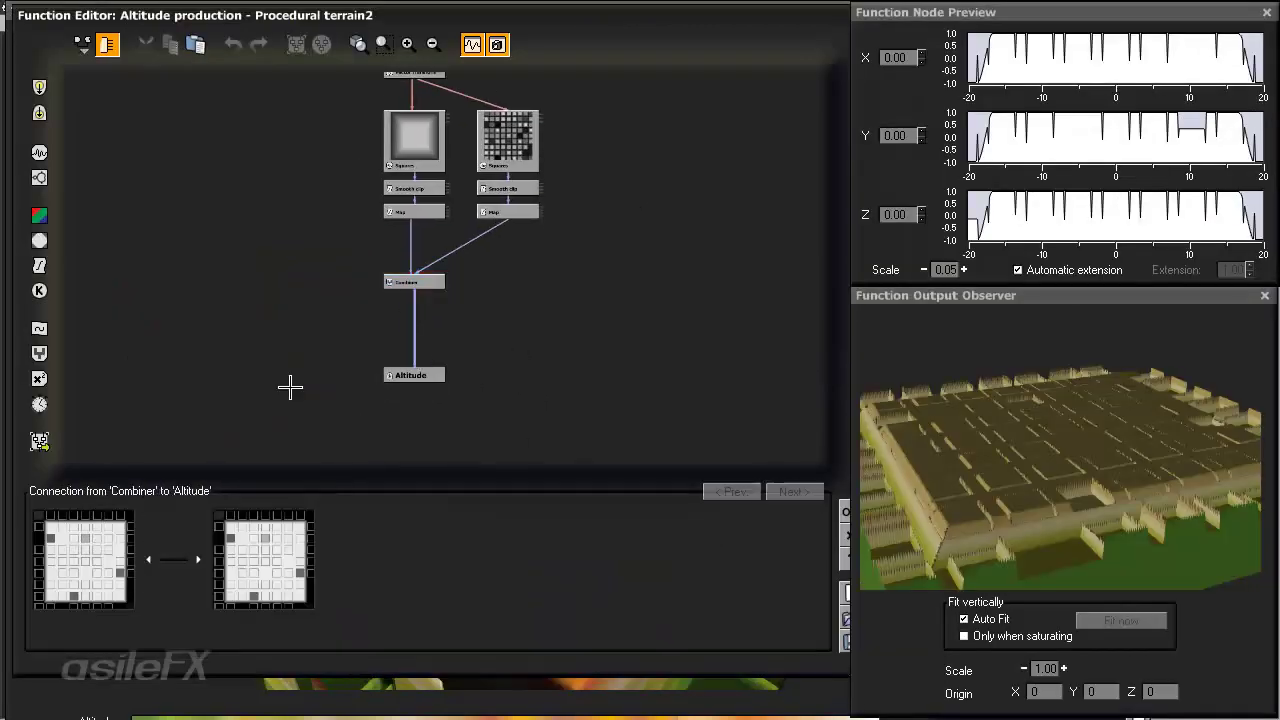
left_click(40, 354)
left_click(408, 44)
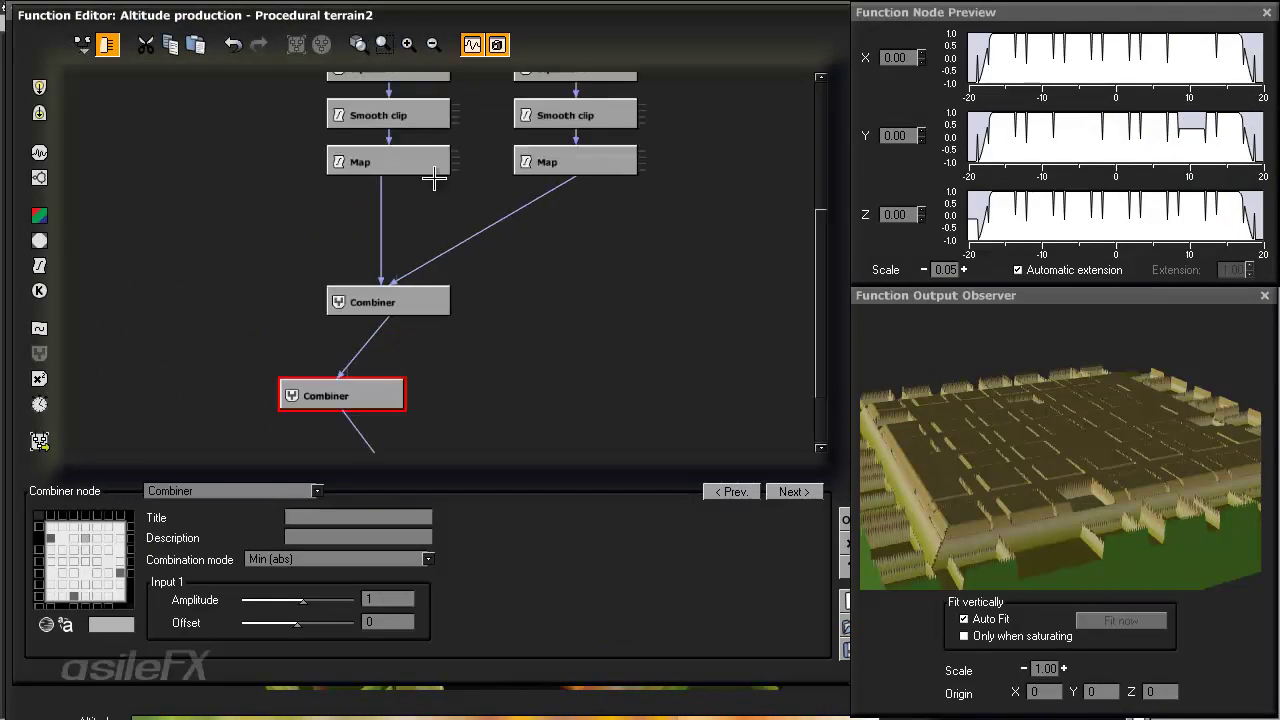
left_click_drag(292, 398, 385, 398)
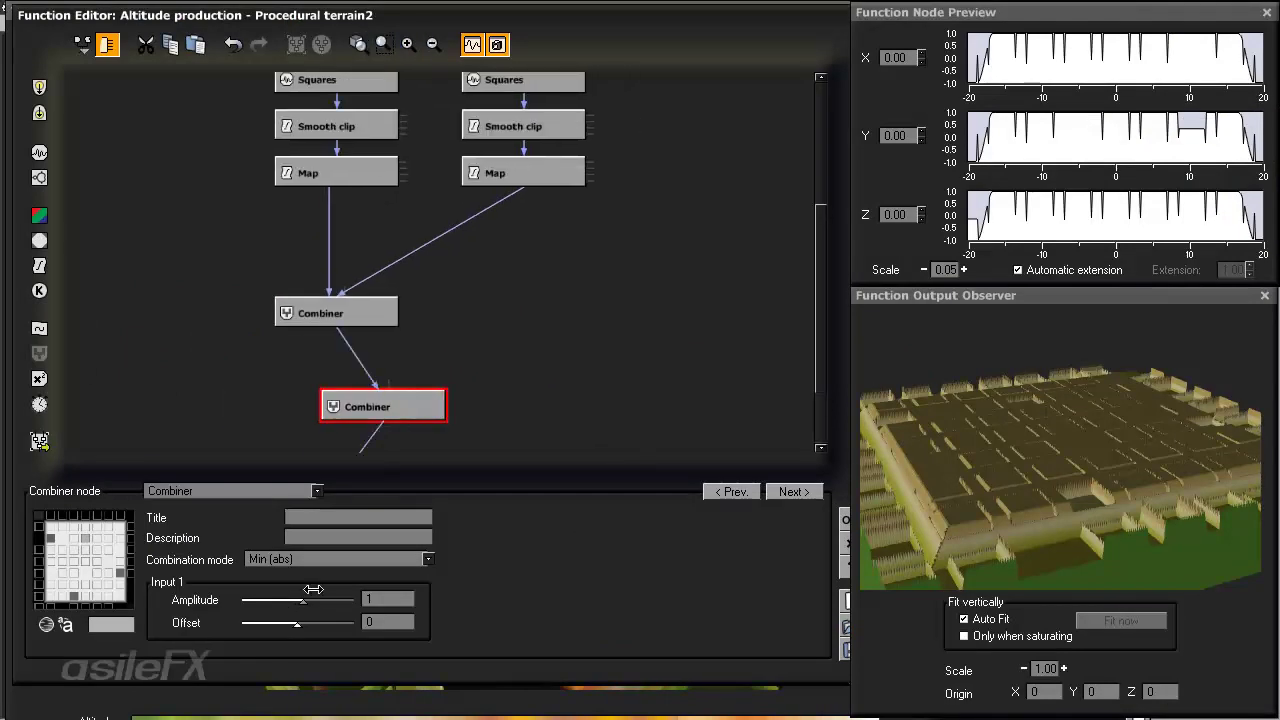
- Set the second Combiner's combination mode to Min and link the large Squares branch's Map node to its second input
left_click(314, 559)
left_click(320, 660)
left_click_drag(426, 375, 401, 166)
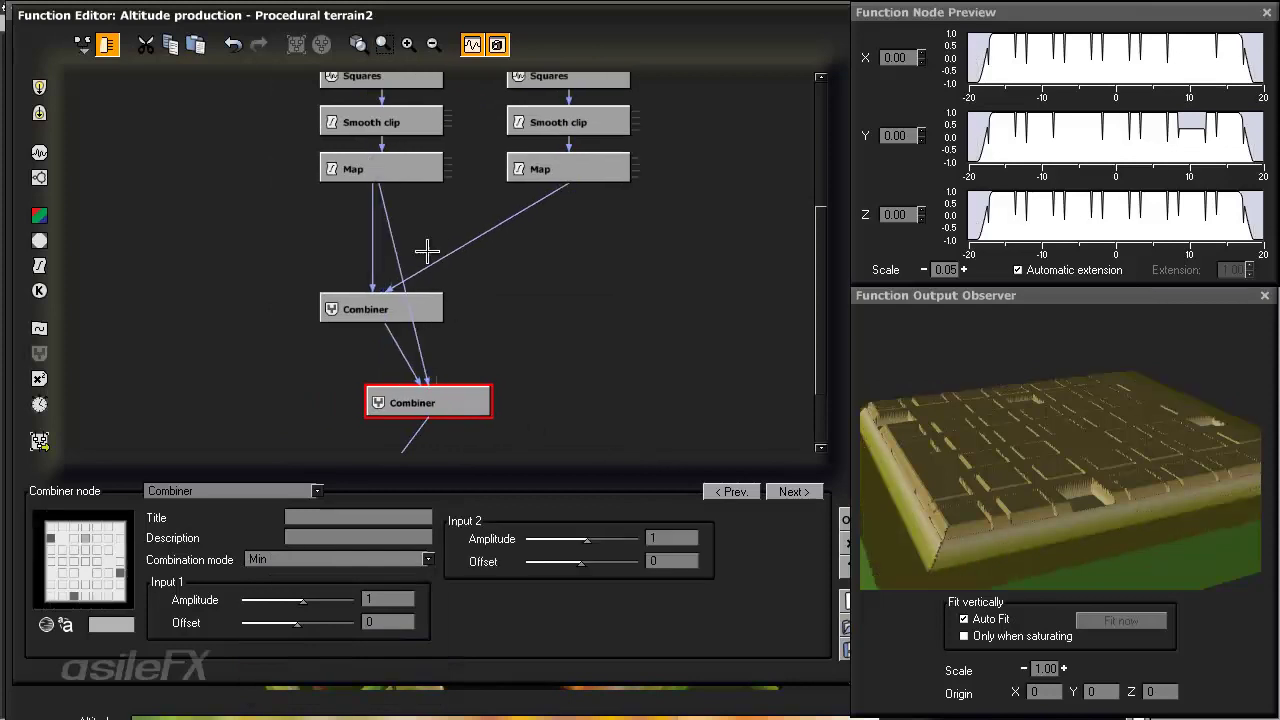
- Check the output preview, accept the altitude function, and examine the terrain's blocks, pits and outer edges from several angles
left_click_drag(1117, 491, 1145, 495)
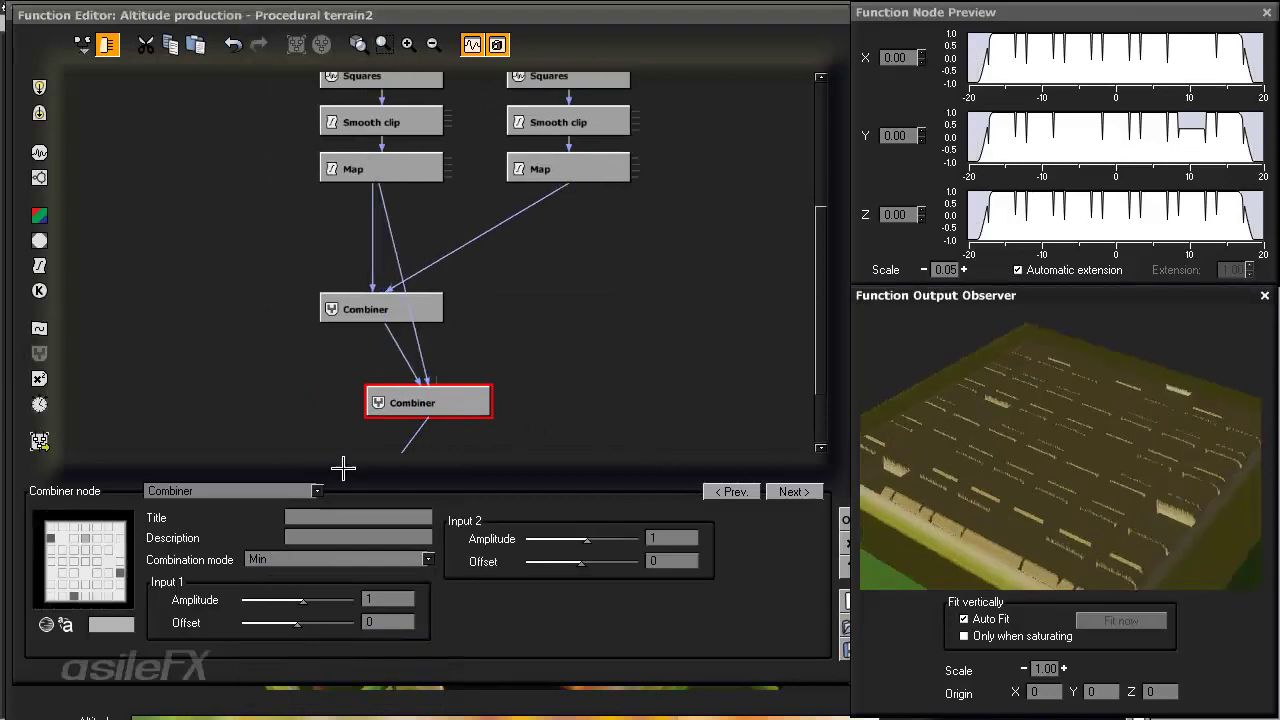
middle_click_drag(416, 217, 437, 291)
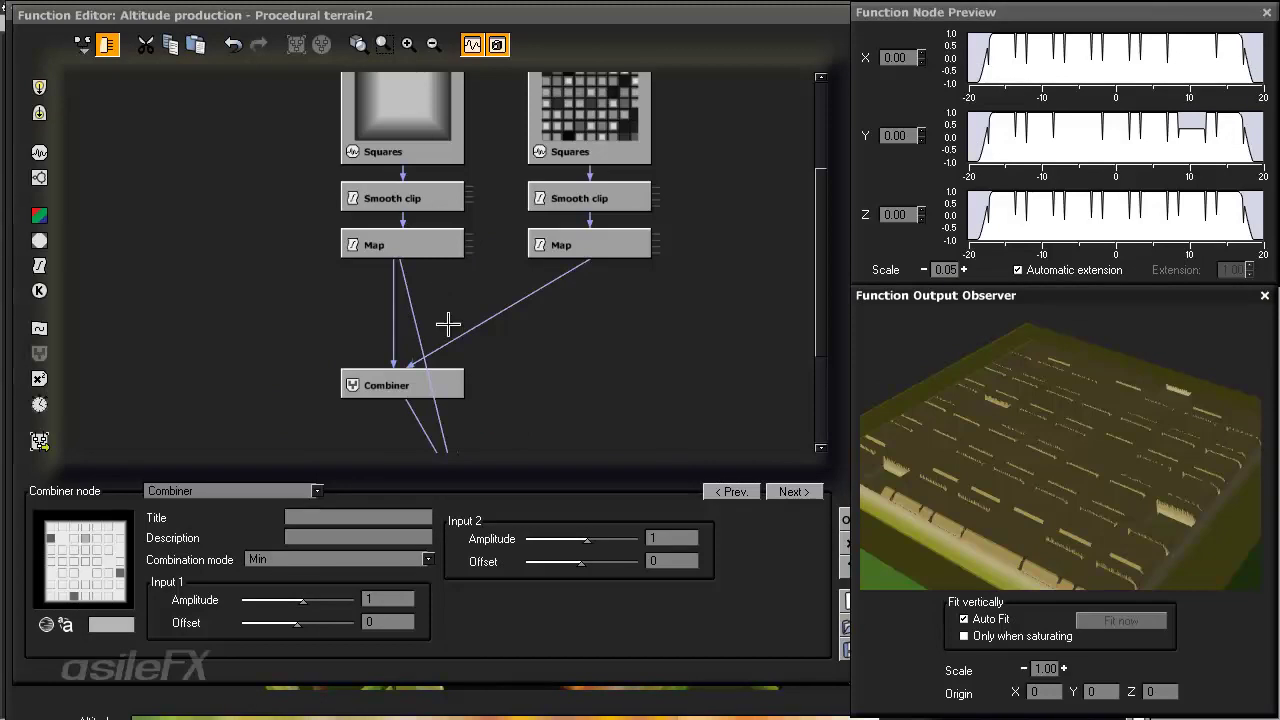
middle_click_drag(444, 356, 370, 224)
mouse_move(1000, 471)
left_mouse_down()
mouse_move(980, 449)
mouse_move(1013, 469)
left_mouse_up()
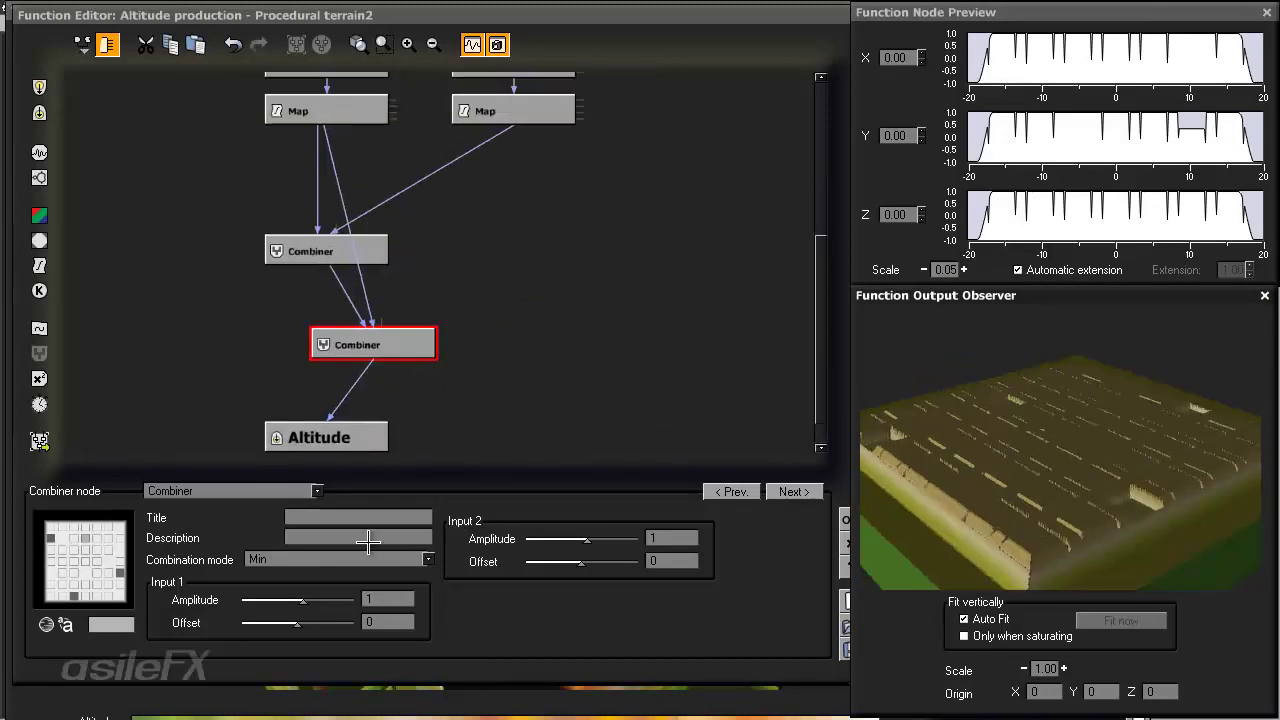
left_click(840, 519)
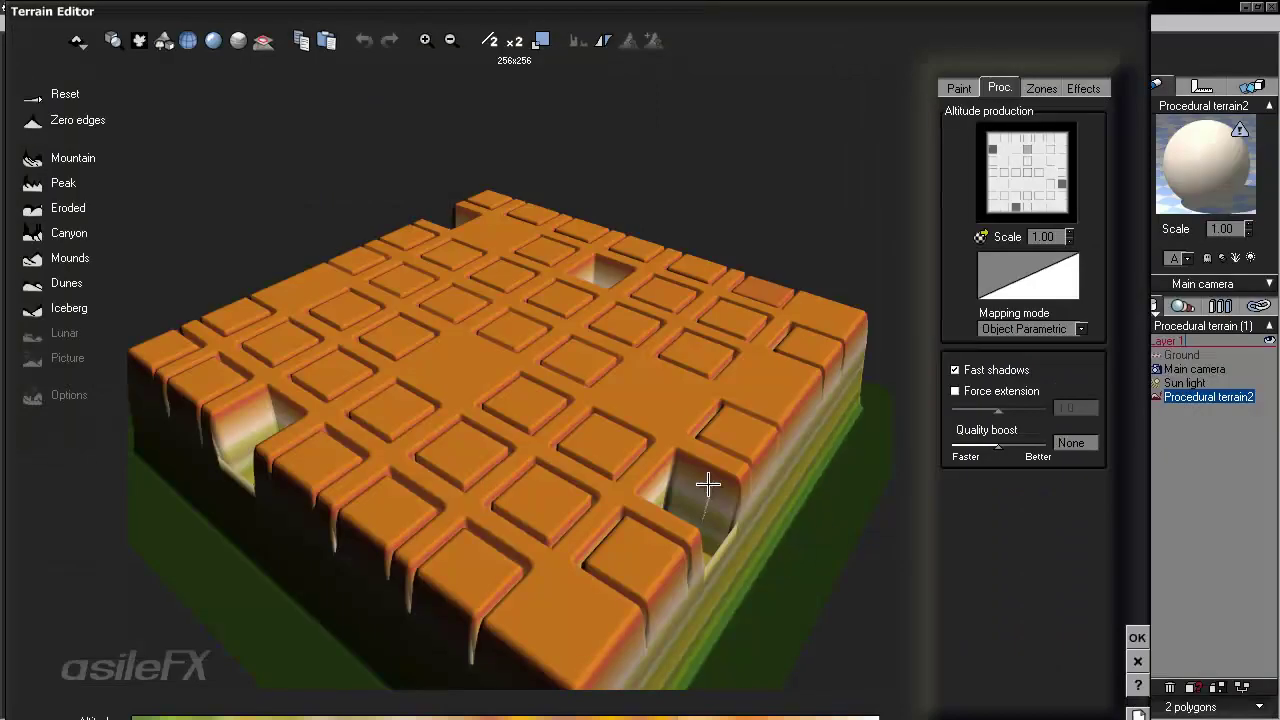
left_click_drag(707, 485, 1006, 527)
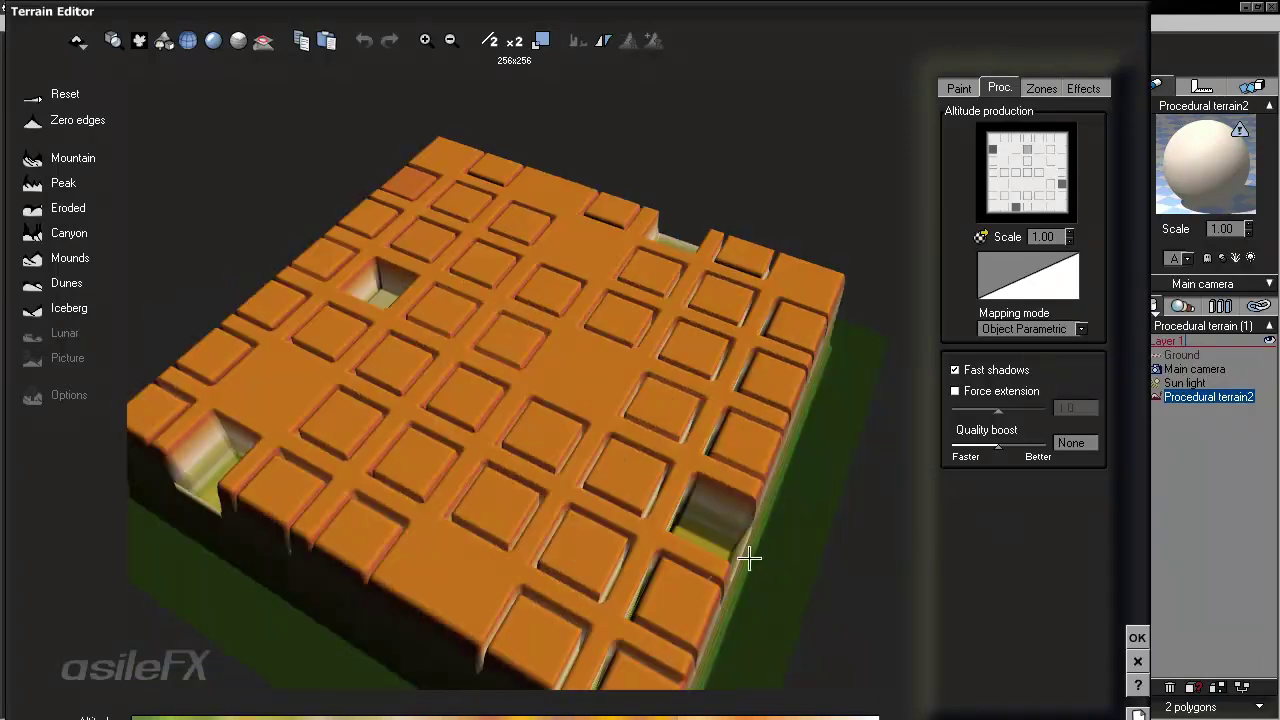
left_click_drag(749, 558, 603, 545)
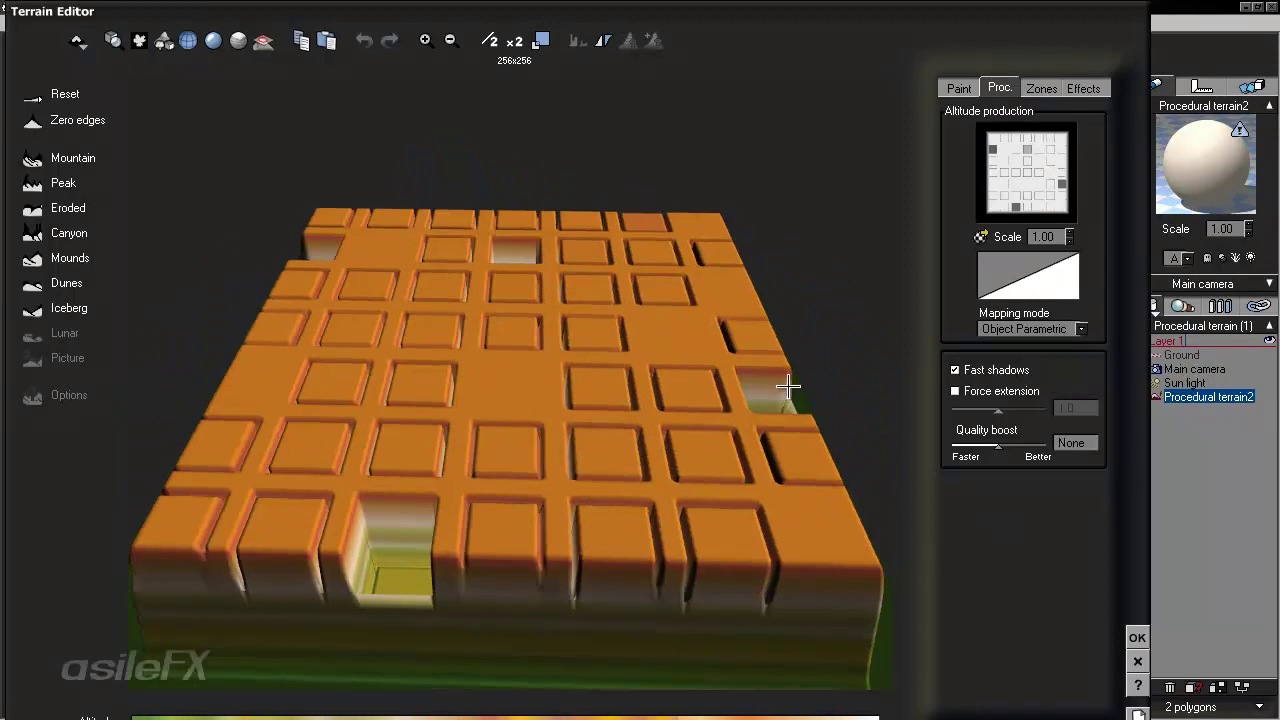
left_click_drag(789, 386, 643, 403)
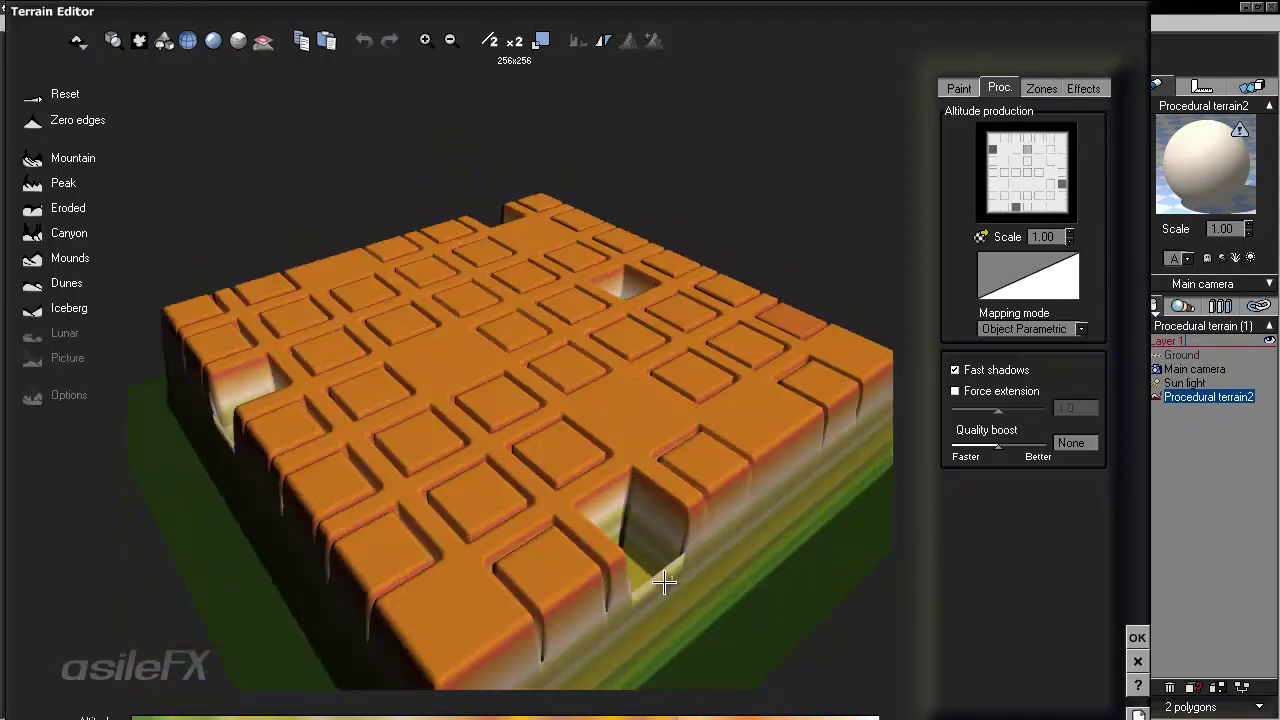
left_click_drag(746, 523, 776, 538)
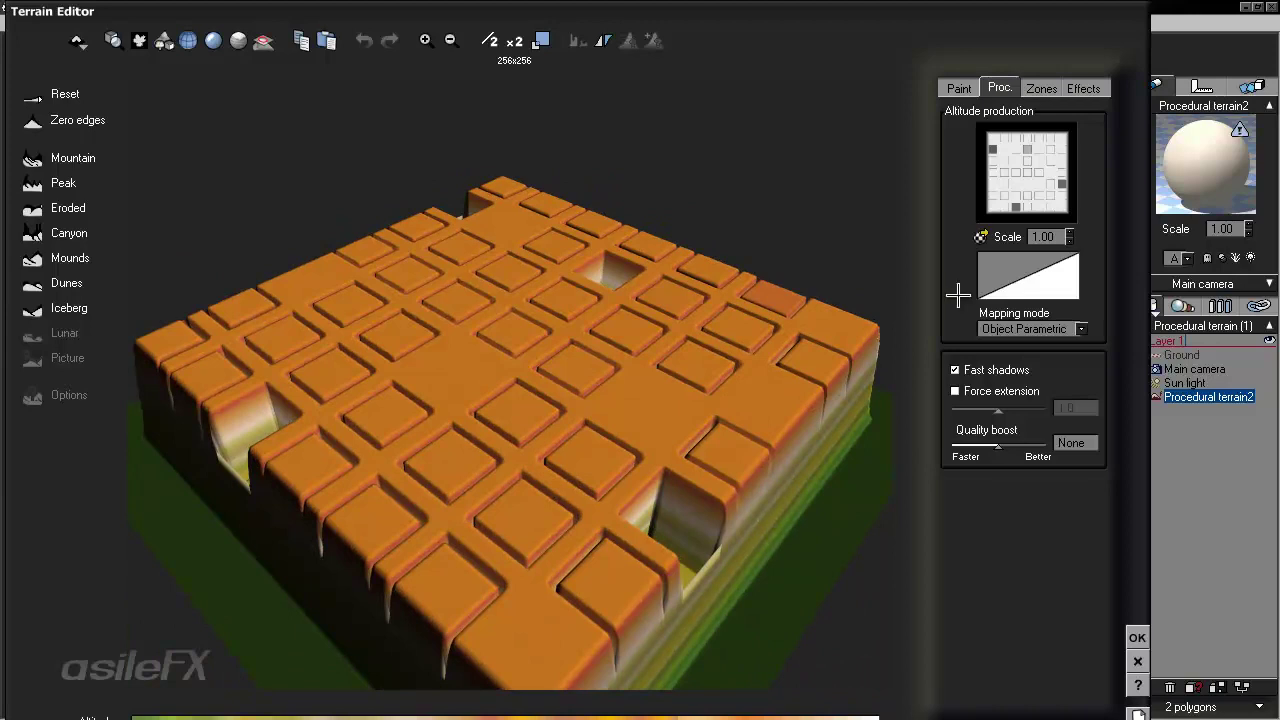
- Reopen the altitude function and set the first Combiner's combination mode to Max (abs)
double_click(988, 200)
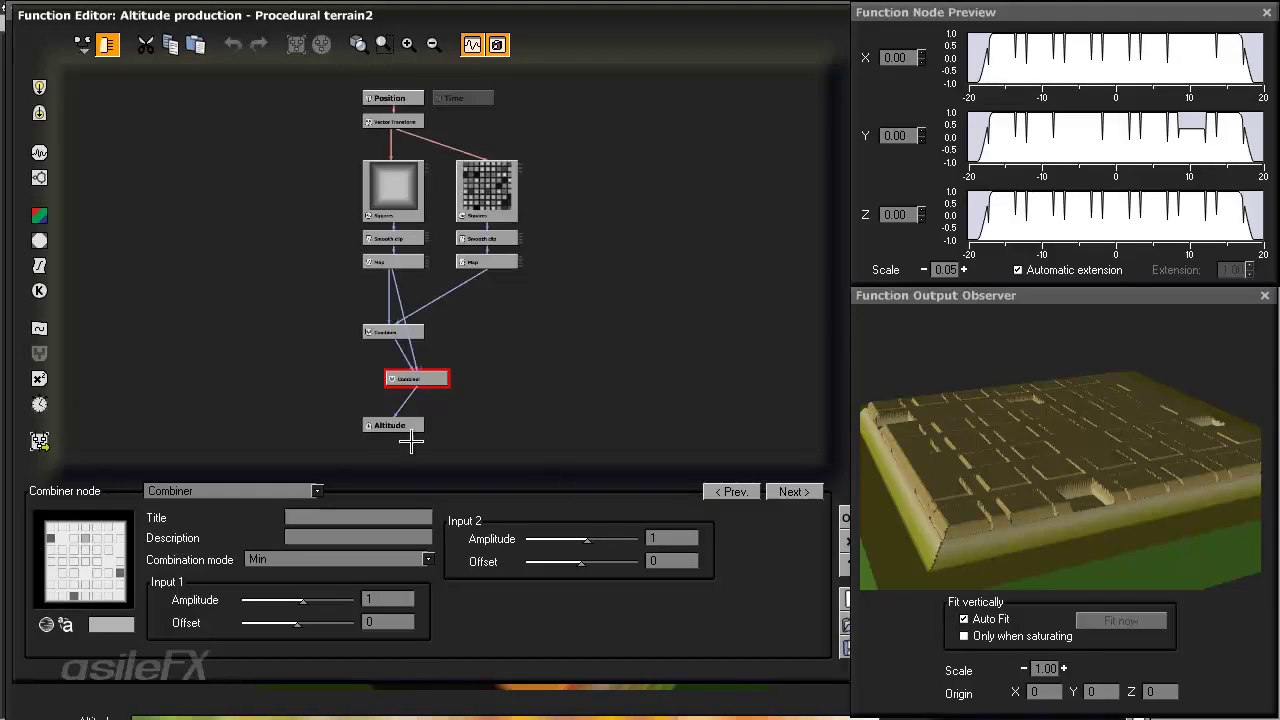
left_click(393, 331)
left_click(362, 560)
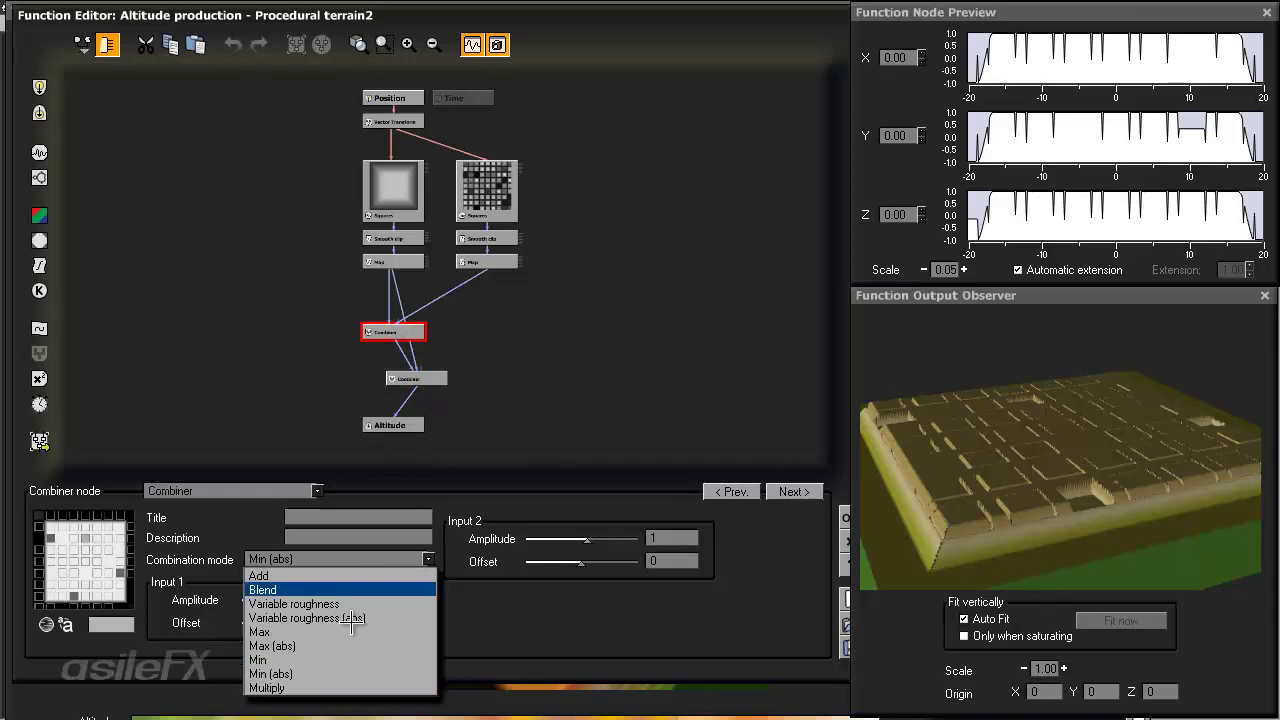
left_click(360, 645)
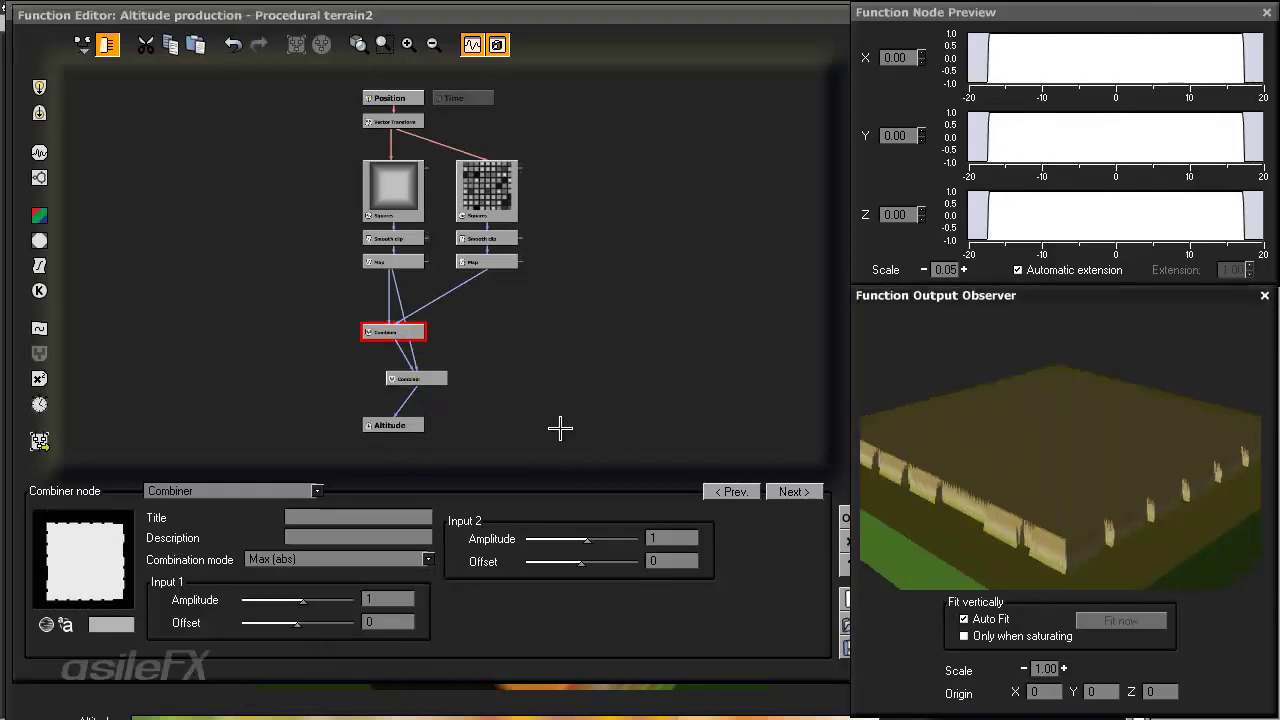
- Delete the second Combiner and reinsert the remaining Combiner between the two Map nodes and Altitude
left_click(432, 374)
left_click_drag(434, 379, 503, 374)
key("Delete")
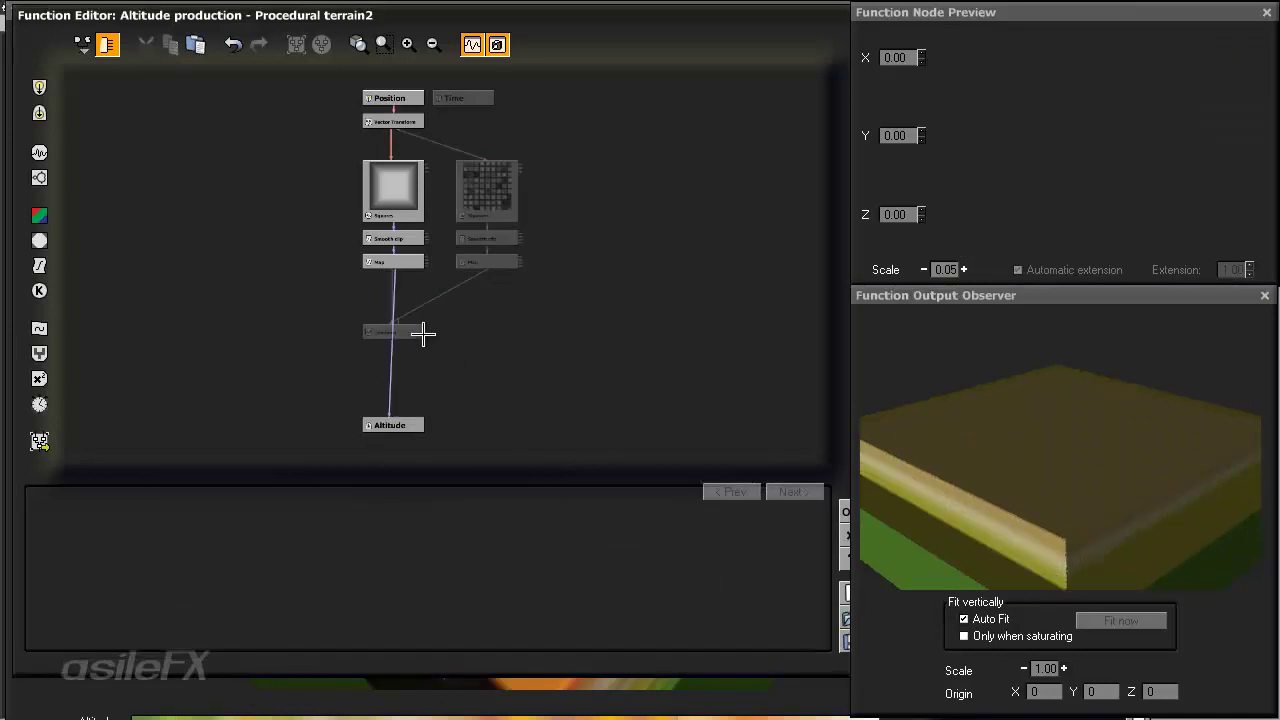
left_click_drag(423, 334, 493, 357)
left_click(395, 281)
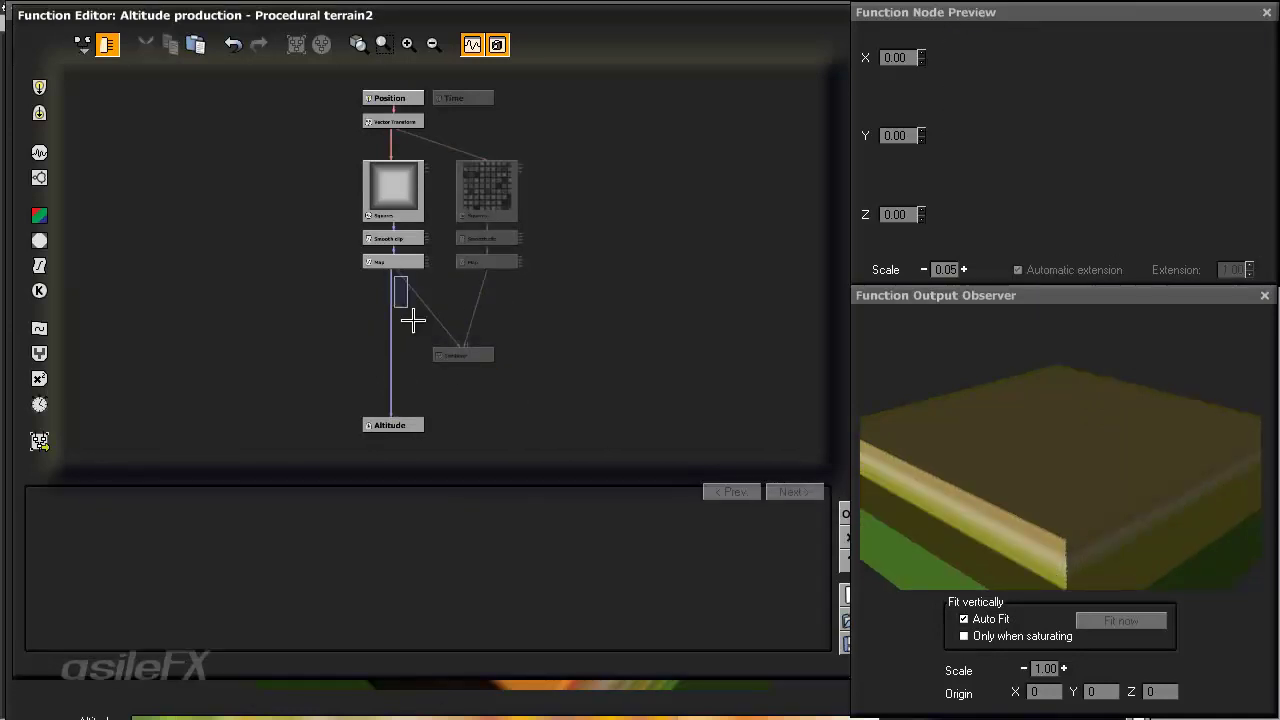
left_click_drag(392, 266, 435, 361)
- Set the remaining Combiner's combination mode to Blend and check the terrain preview from another angle
left_click(323, 560)
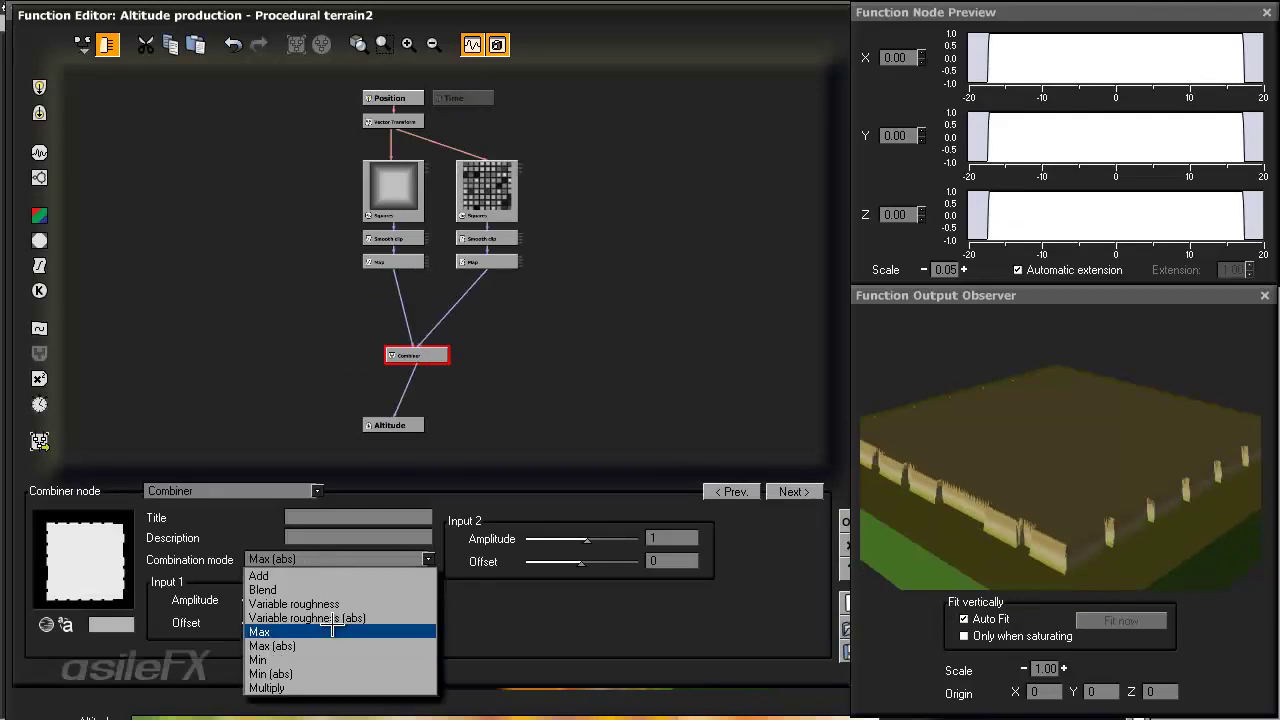
left_click(290, 590)
left_click(408, 44)
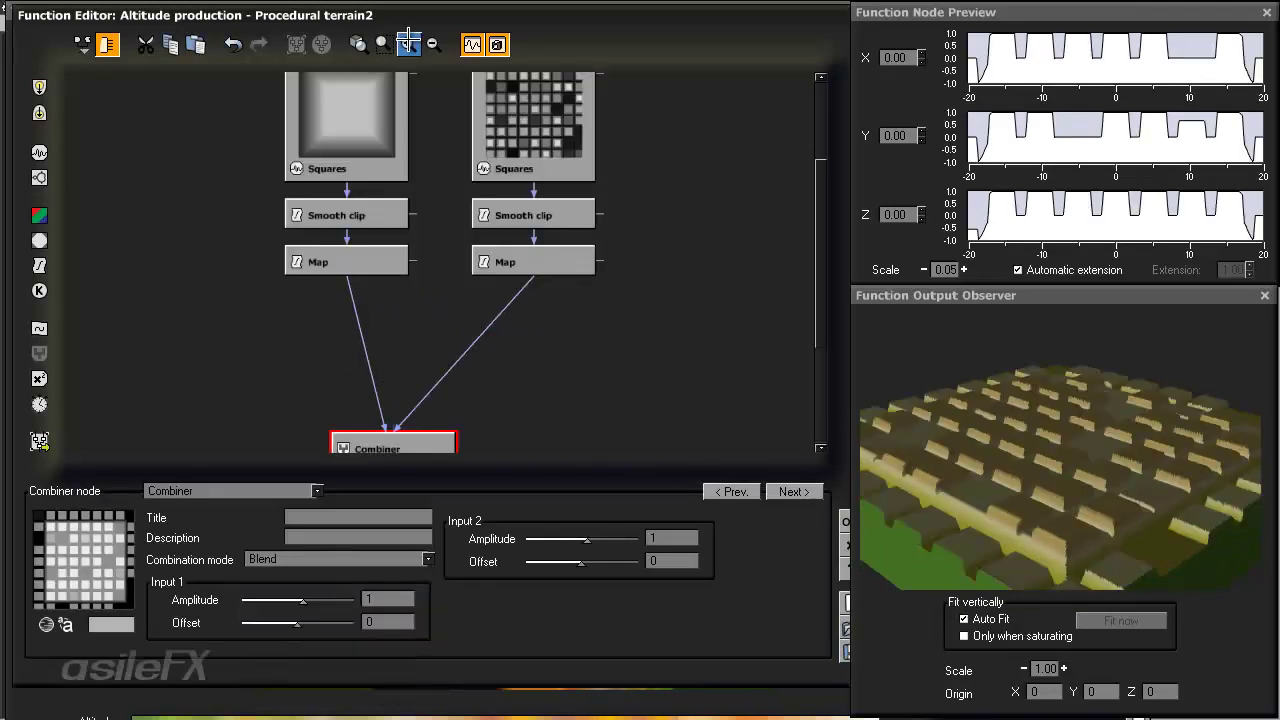
left_click_drag(1246, 514, 1193, 546)
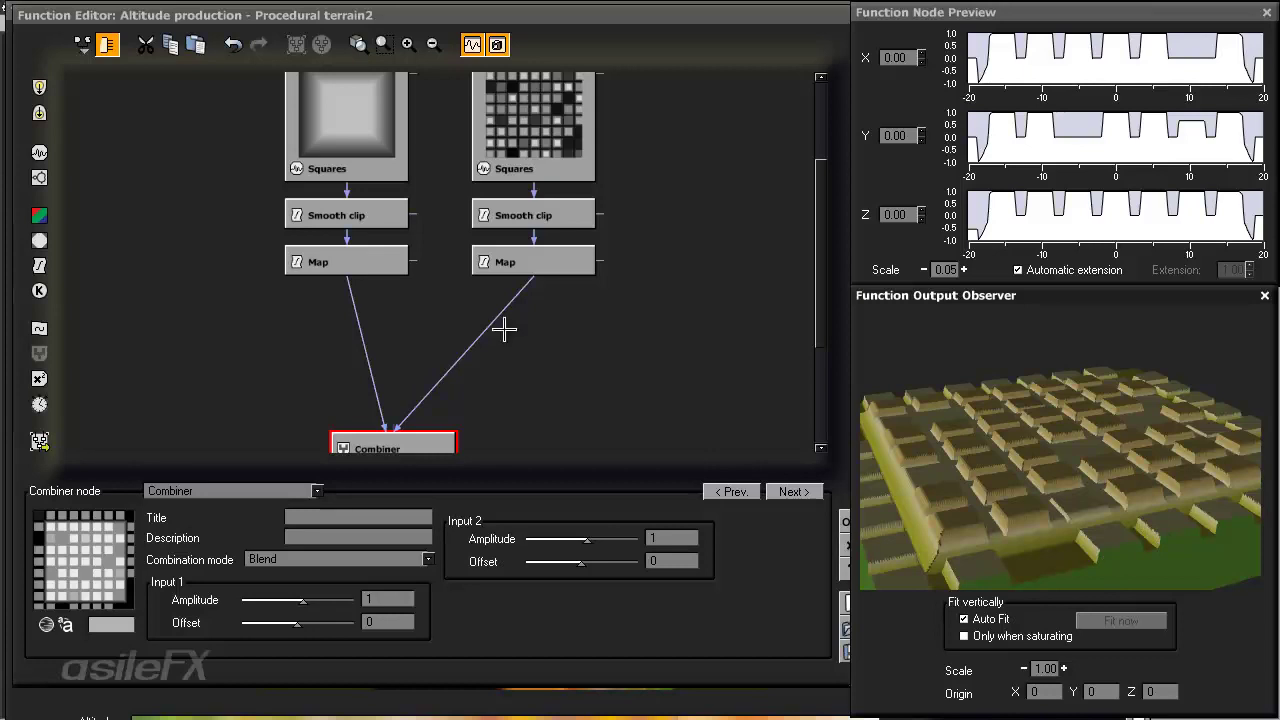
- Set the Combiner's combination mode to Variable roughness and inspect the preview from low and high angles
left_click(310, 559)
left_click(330, 598)
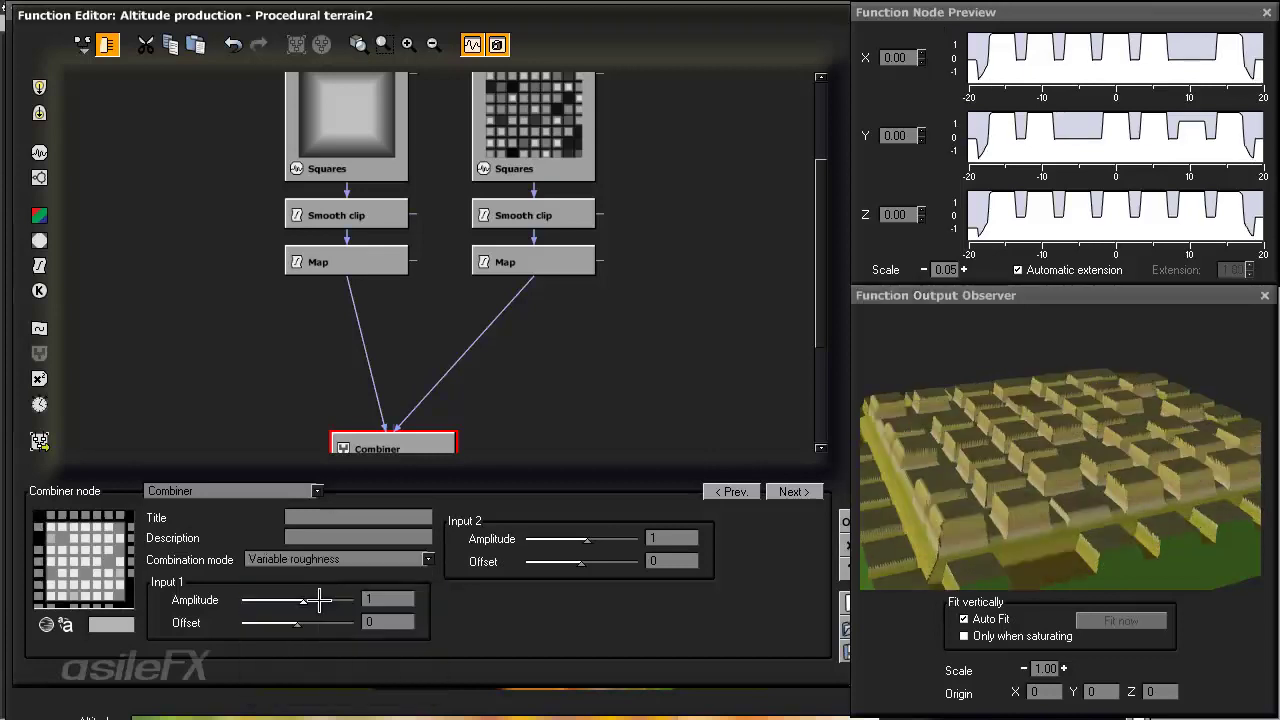
mouse_move(1057, 506)
left_mouse_down()
mouse_move(1050, 550)
mouse_move(1011, 476)
mouse_move(1028, 482)
mouse_move(1000, 495)
mouse_move(1020, 513)
mouse_move(1034, 500)
left_mouse_up()
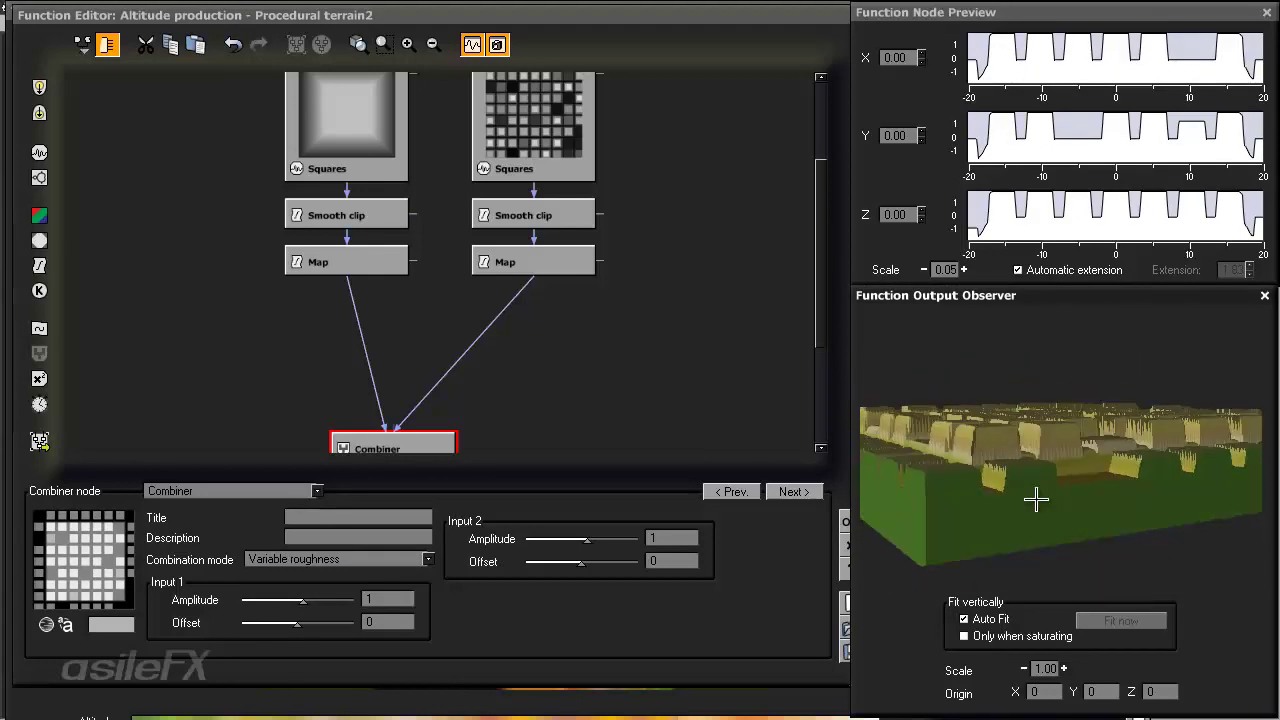
left_click(1063, 668)
left_click_drag(1074, 451, 1108, 463)
left_click(1021, 668)
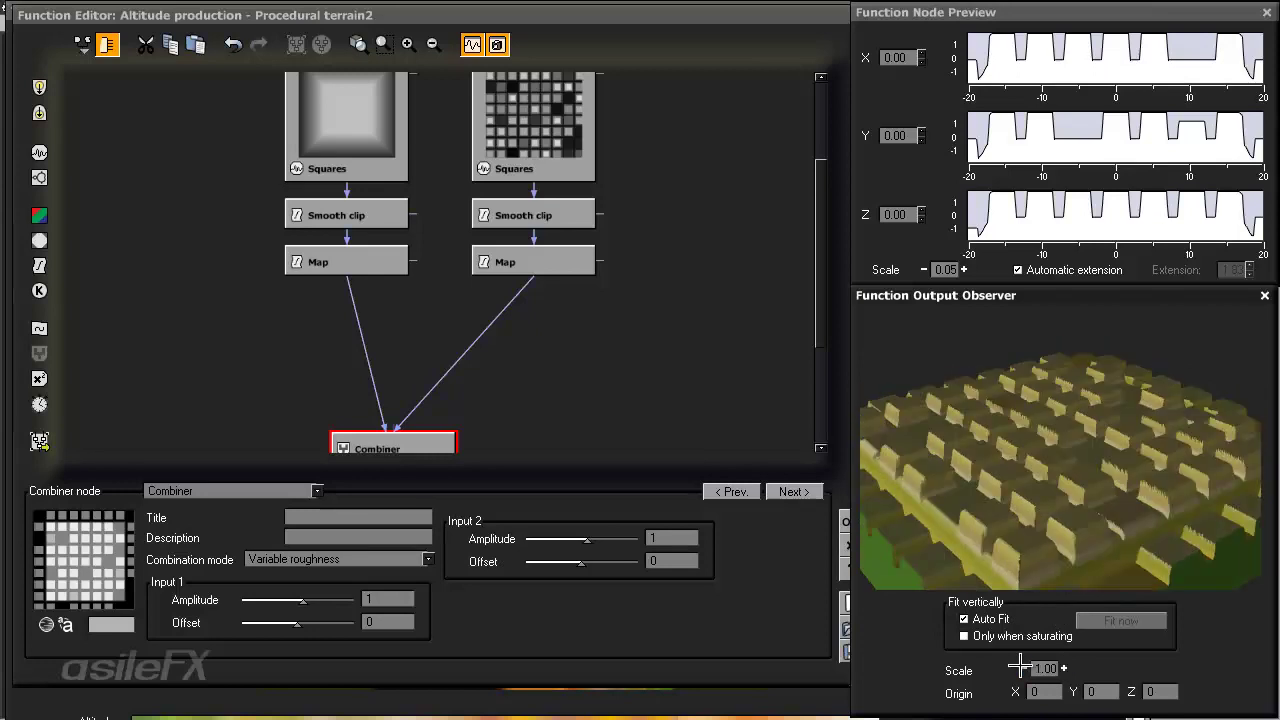
- Try the Variable roughness (abs) combination mode on the Combiner and switch back to Variable roughness
left_click(262, 559)
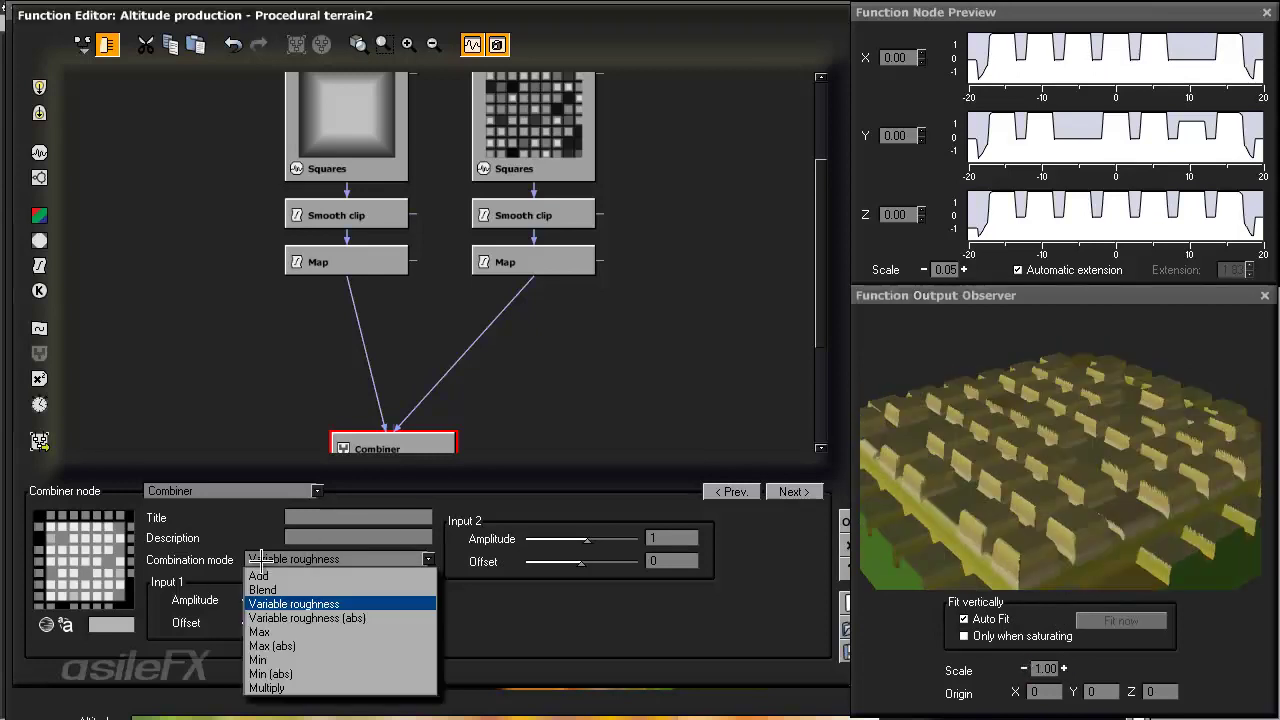
left_click(290, 618)
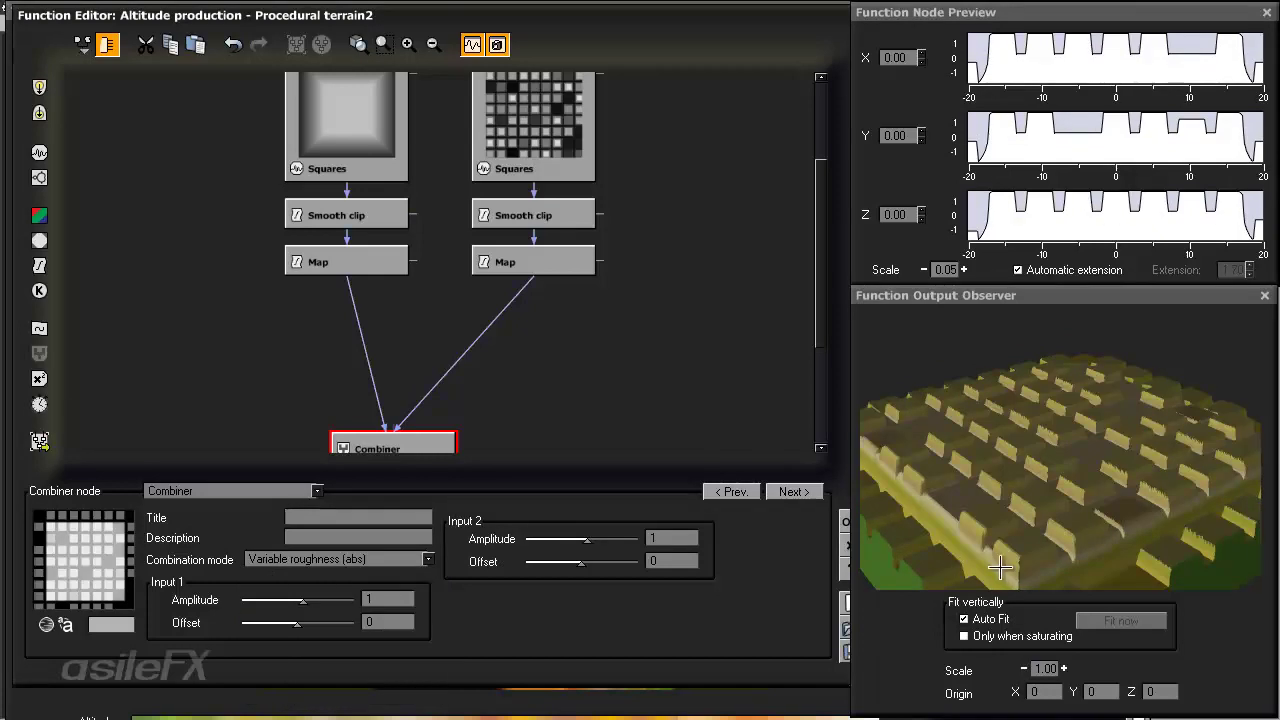
left_click(362, 563)
left_click(364, 598)
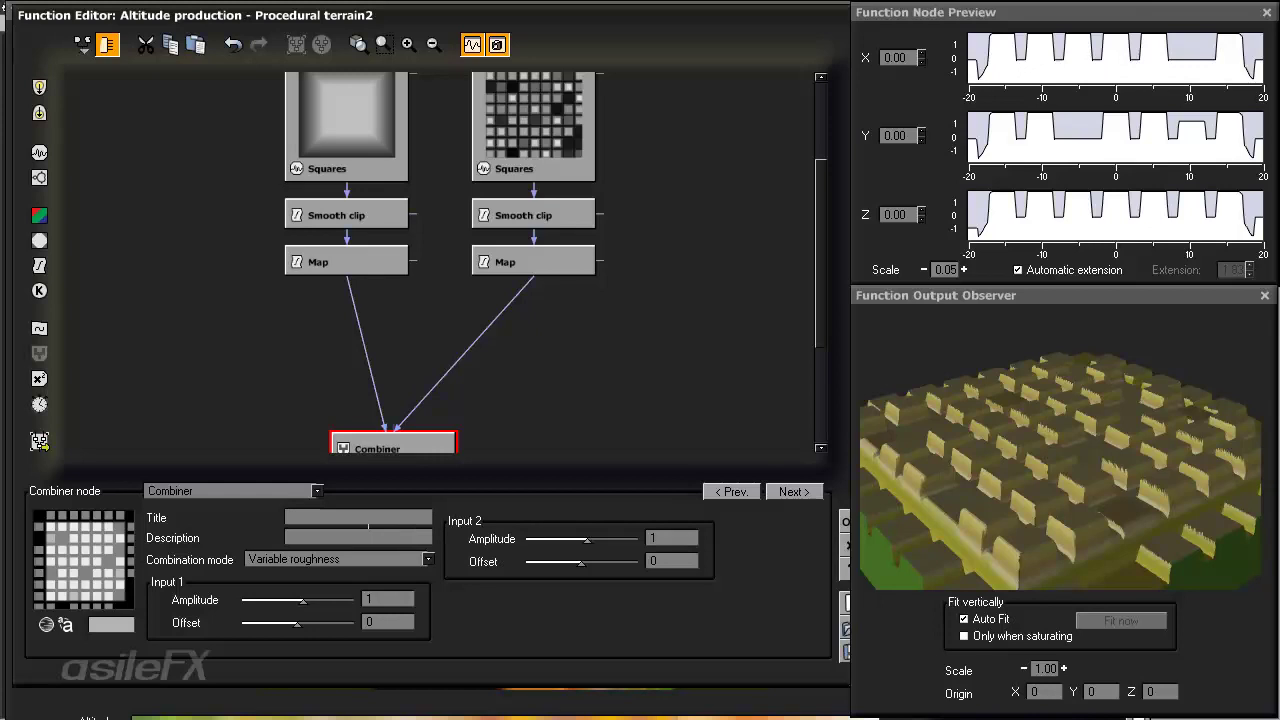
- Return the Combiner to Blend mode and inspect the block pattern in the preview from several angles
left_click(401, 560)
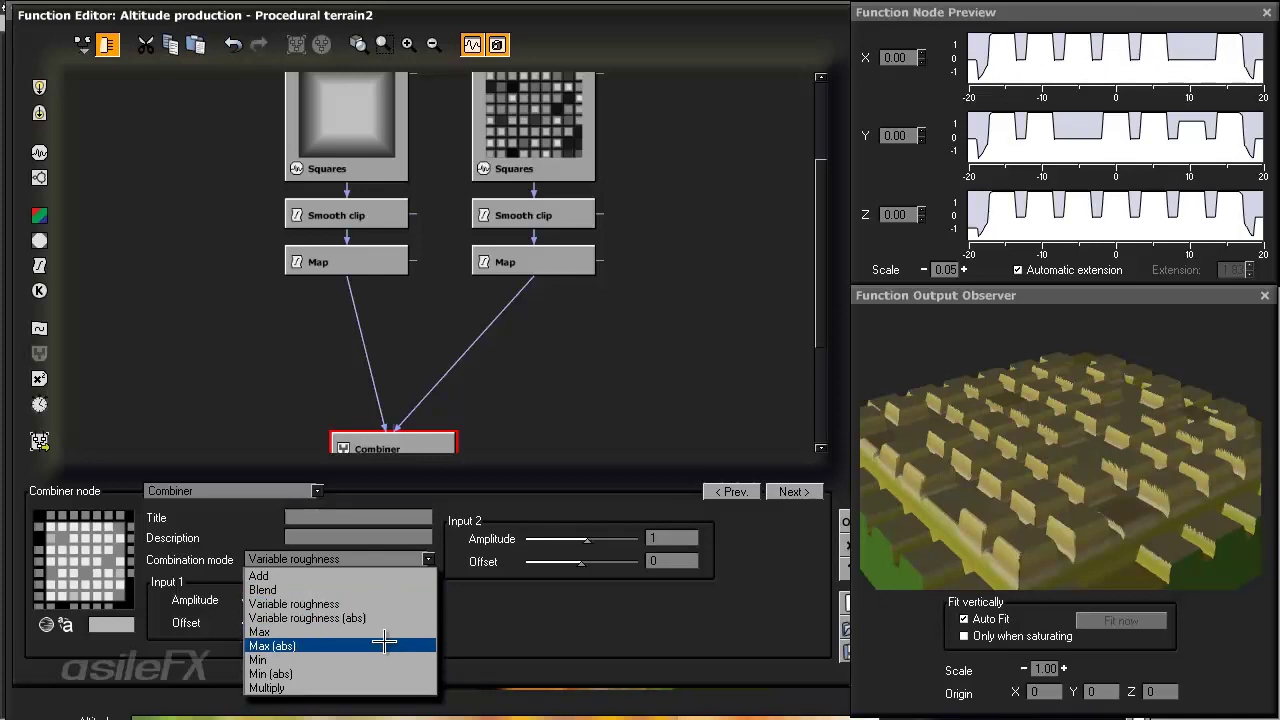
left_click(379, 589)
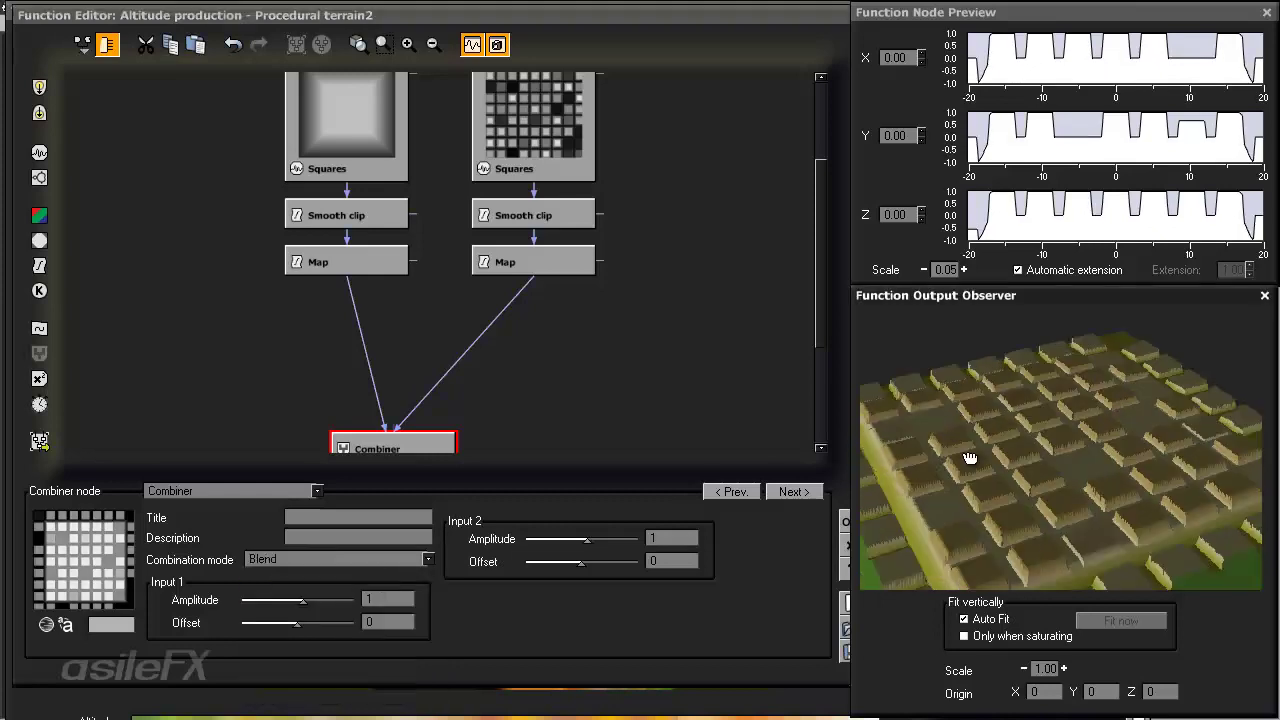
left_click_drag(1014, 534, 737, 580)
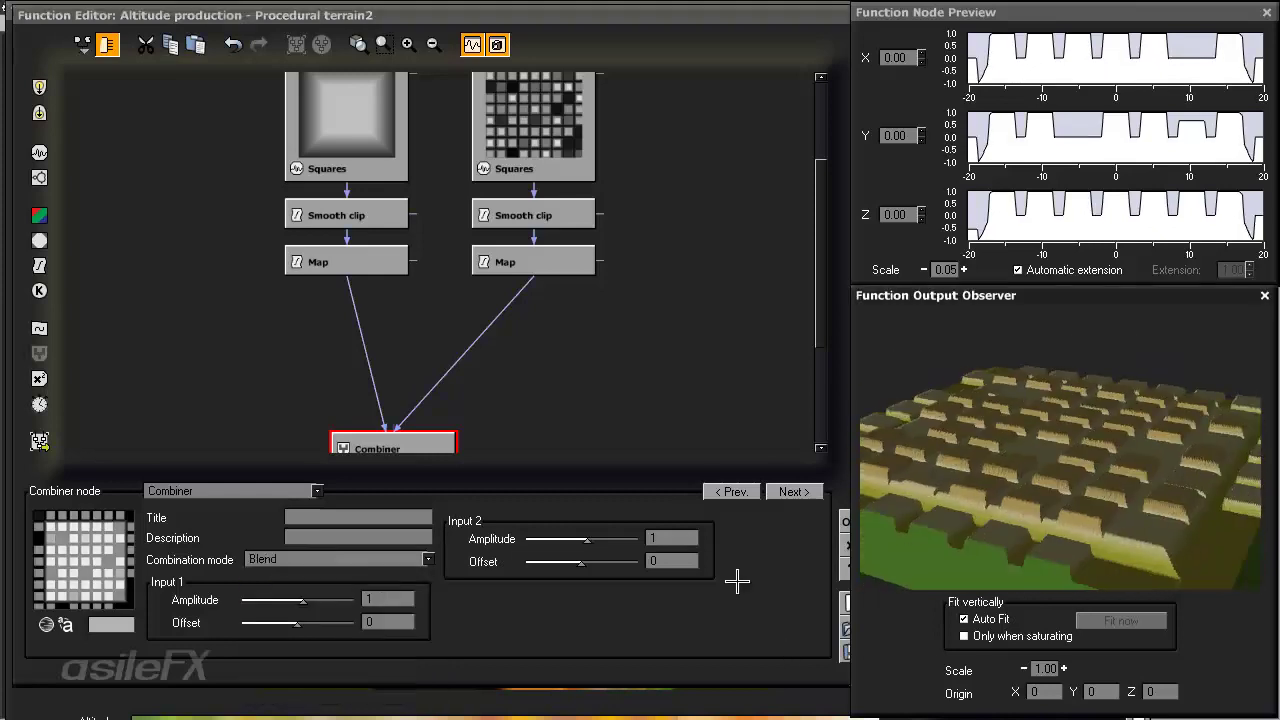
left_click_drag(1010, 500, 1002, 582)
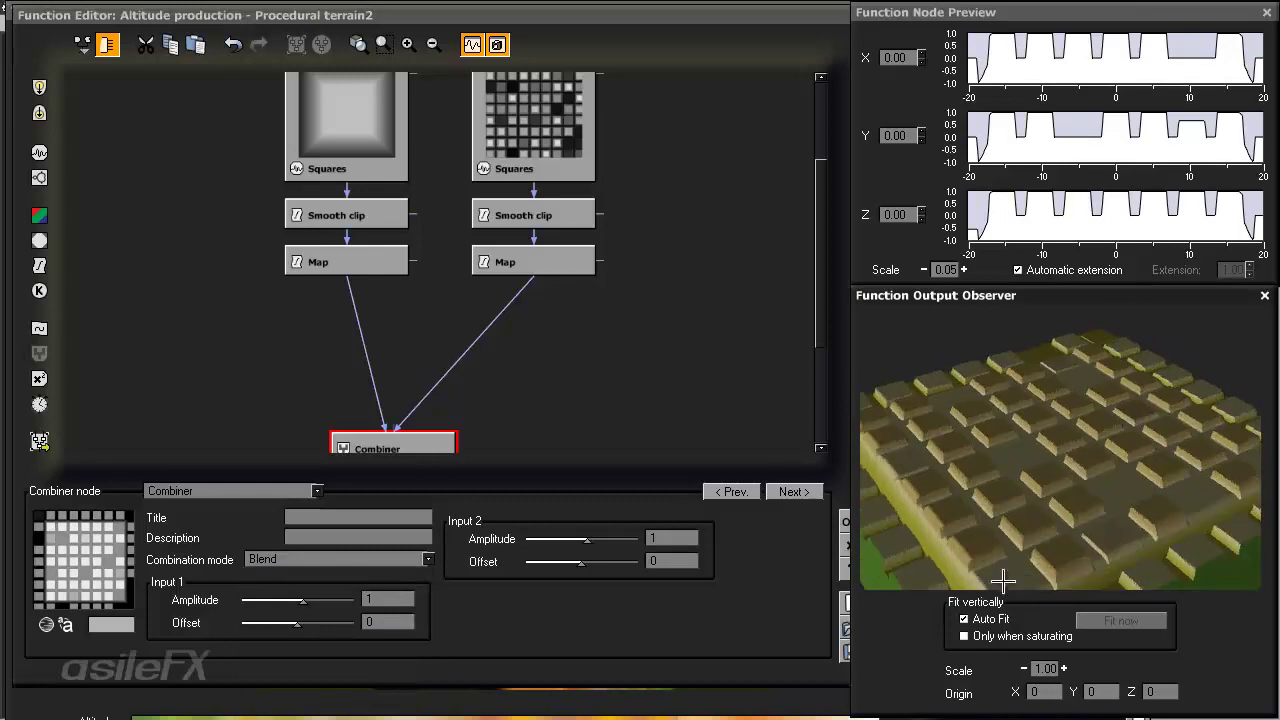
- Compare the Combiner's Min and Max combination modes in the terrain preview, leaving the mode set to Min
left_click(284, 560)
left_click(302, 661)
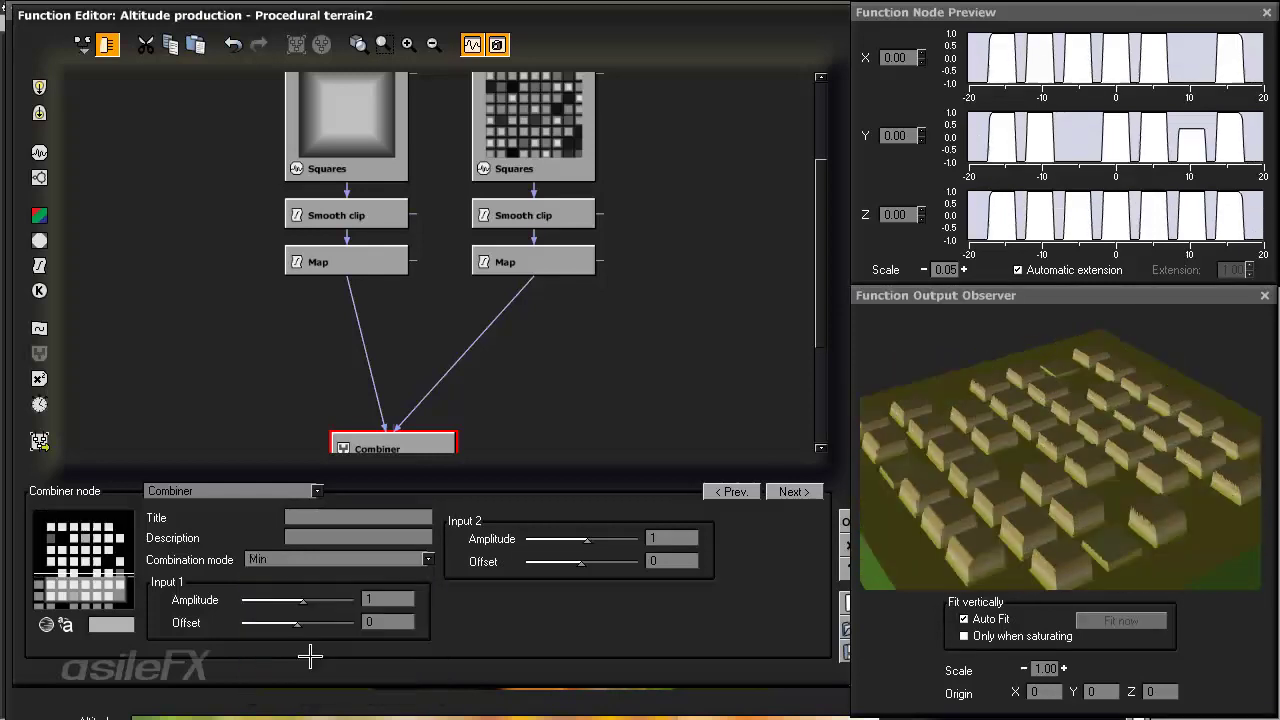
left_click(296, 560)
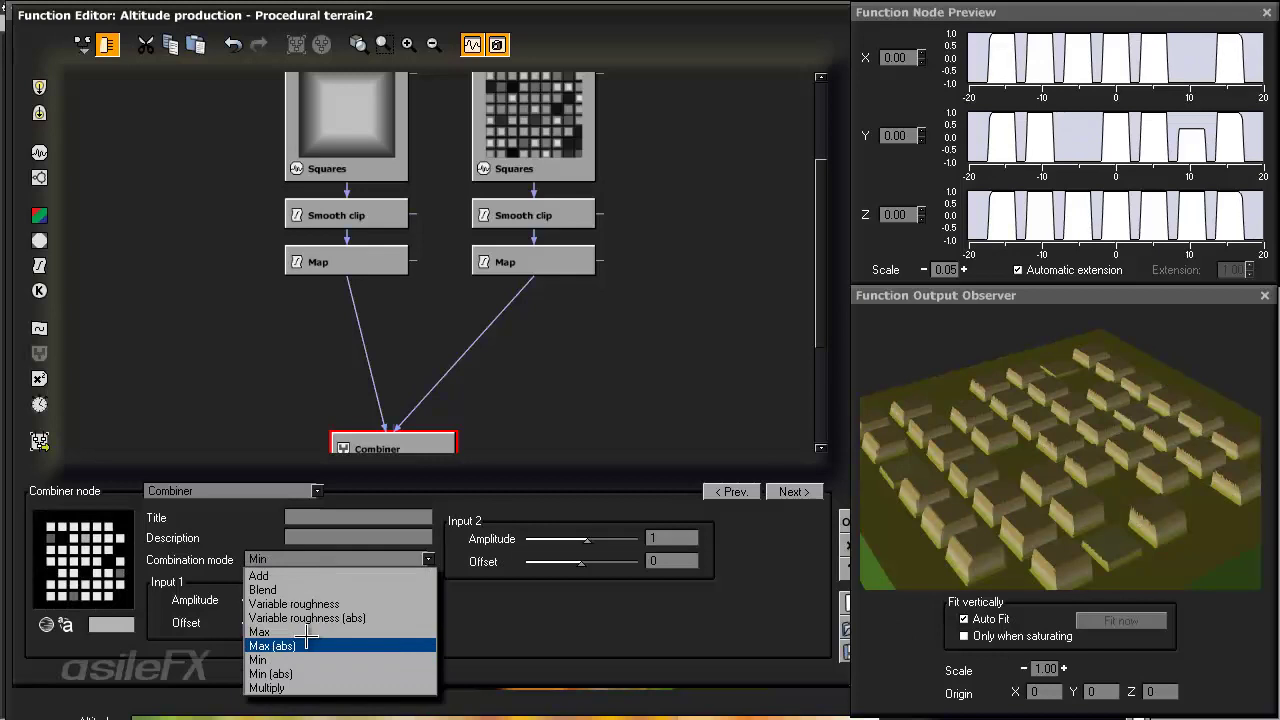
left_click(300, 631)
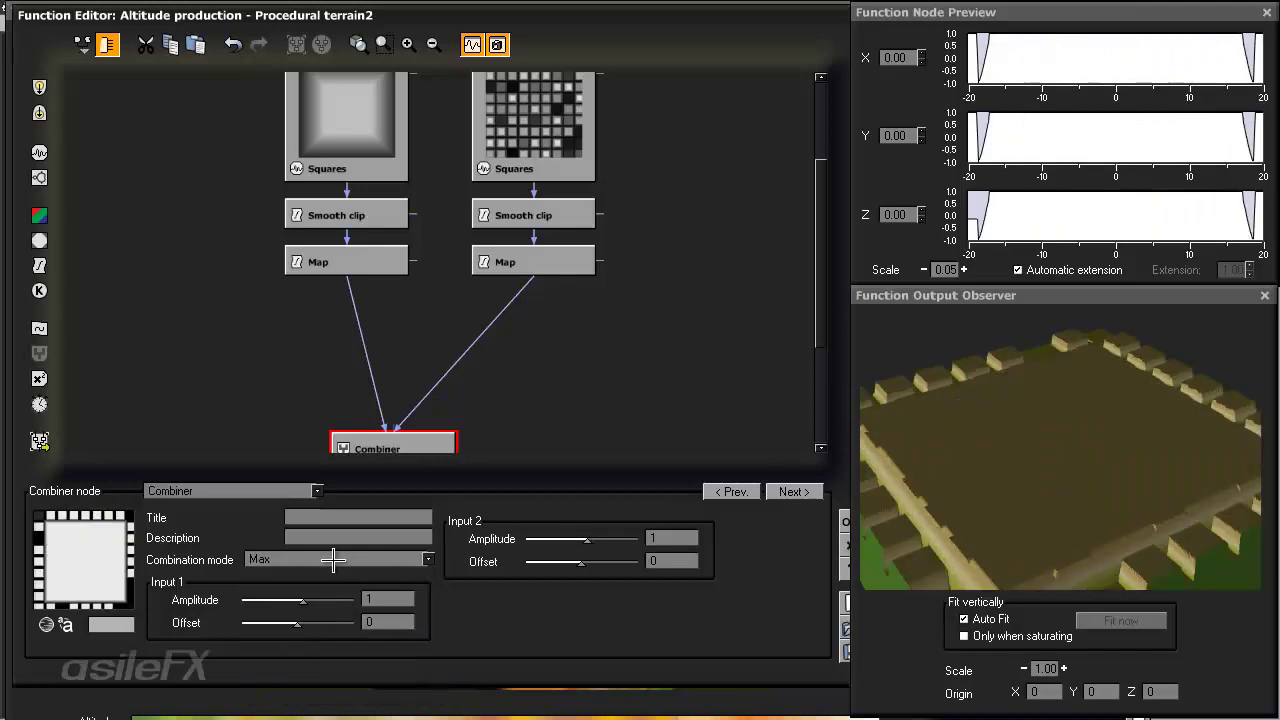
left_click_drag(1051, 443, 952, 443)
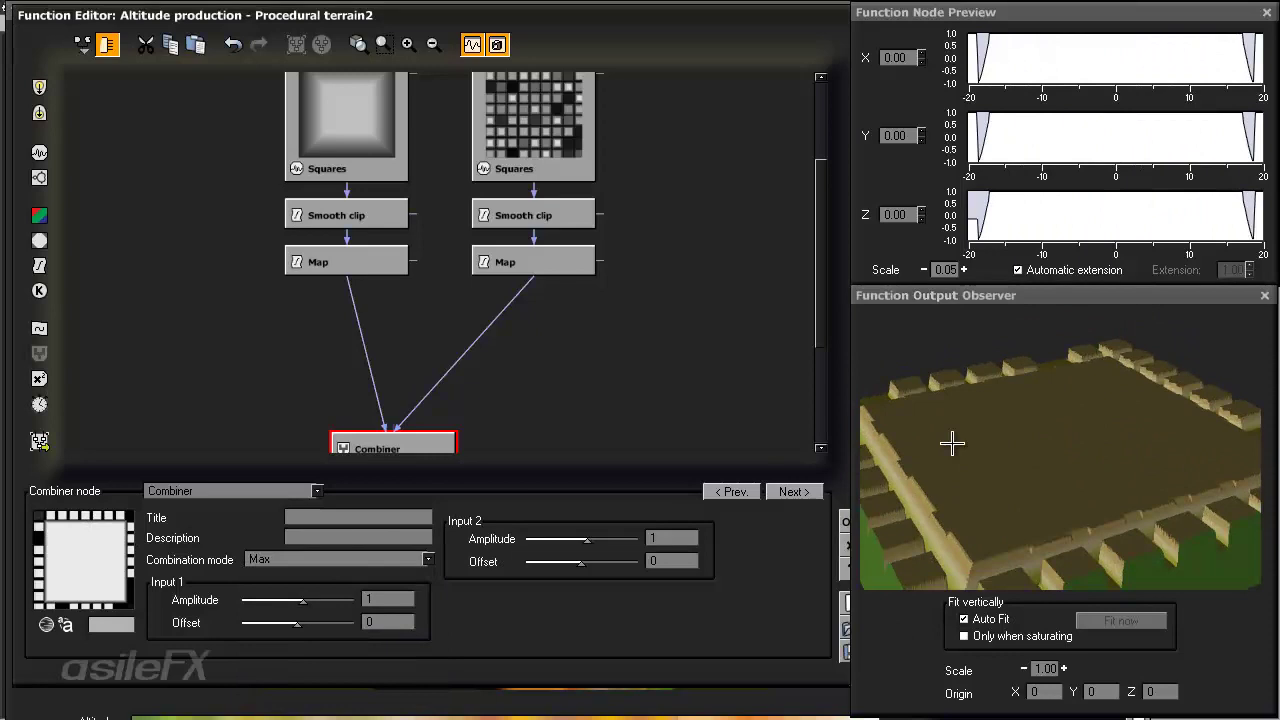
left_click(295, 560)
left_click(301, 663)
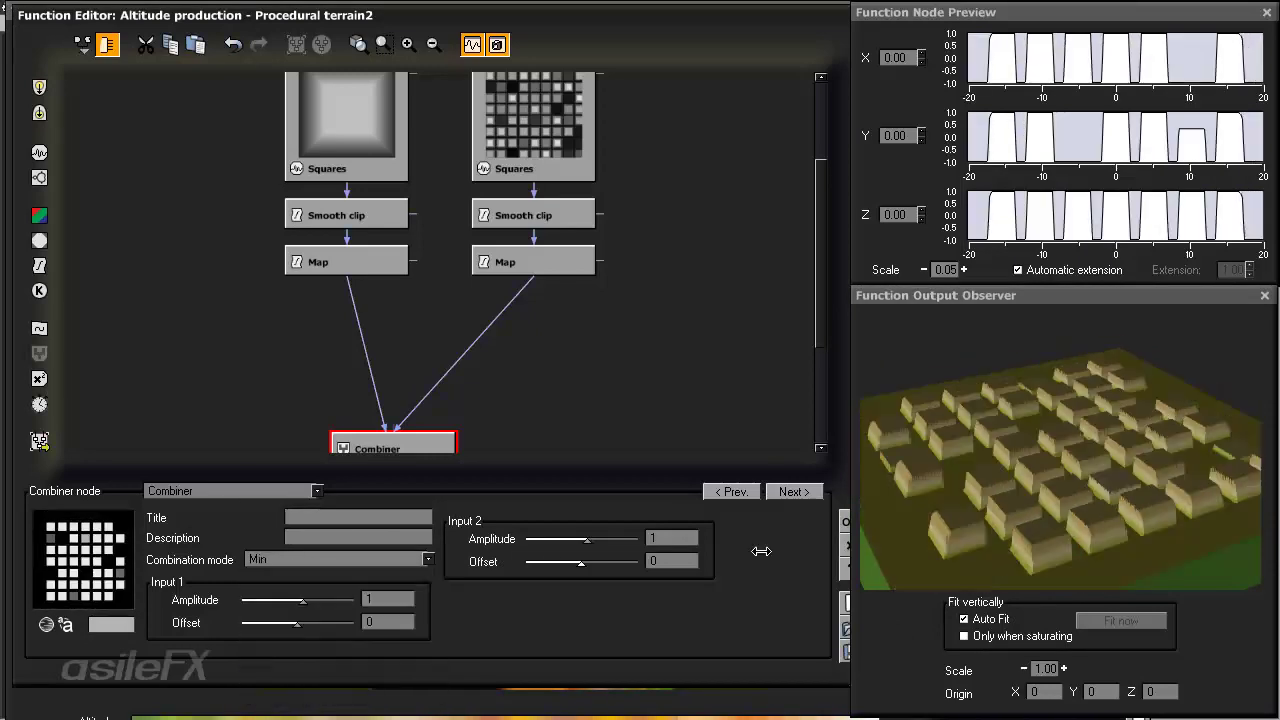
- Try raising the Combiner's Input 2 offset to about 0.35 and inspect the block pattern in the terrain preview
left_click_drag(960, 459, 914, 470)
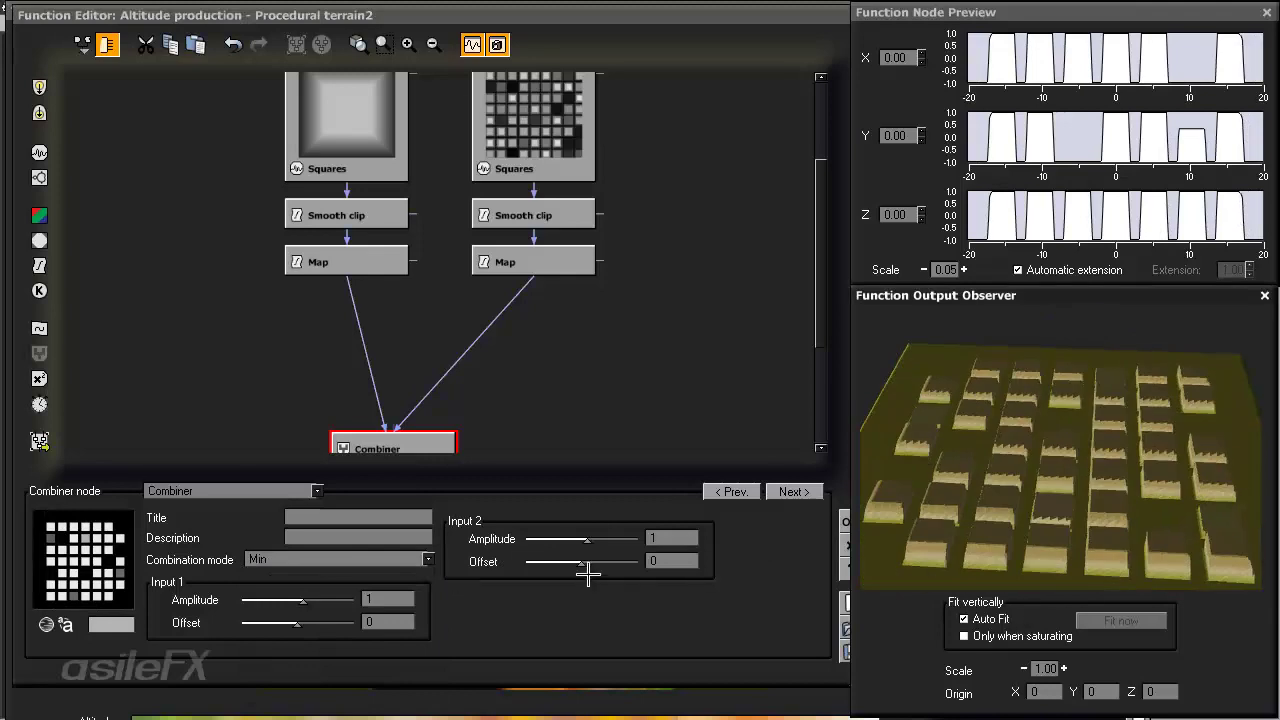
mouse_move(589, 563)
left_mouse_down()
mouse_move(634, 563)
mouse_move(549, 563)
mouse_move(600, 563)
left_mouse_up()
left_click_drag(970, 467, 977, 454)
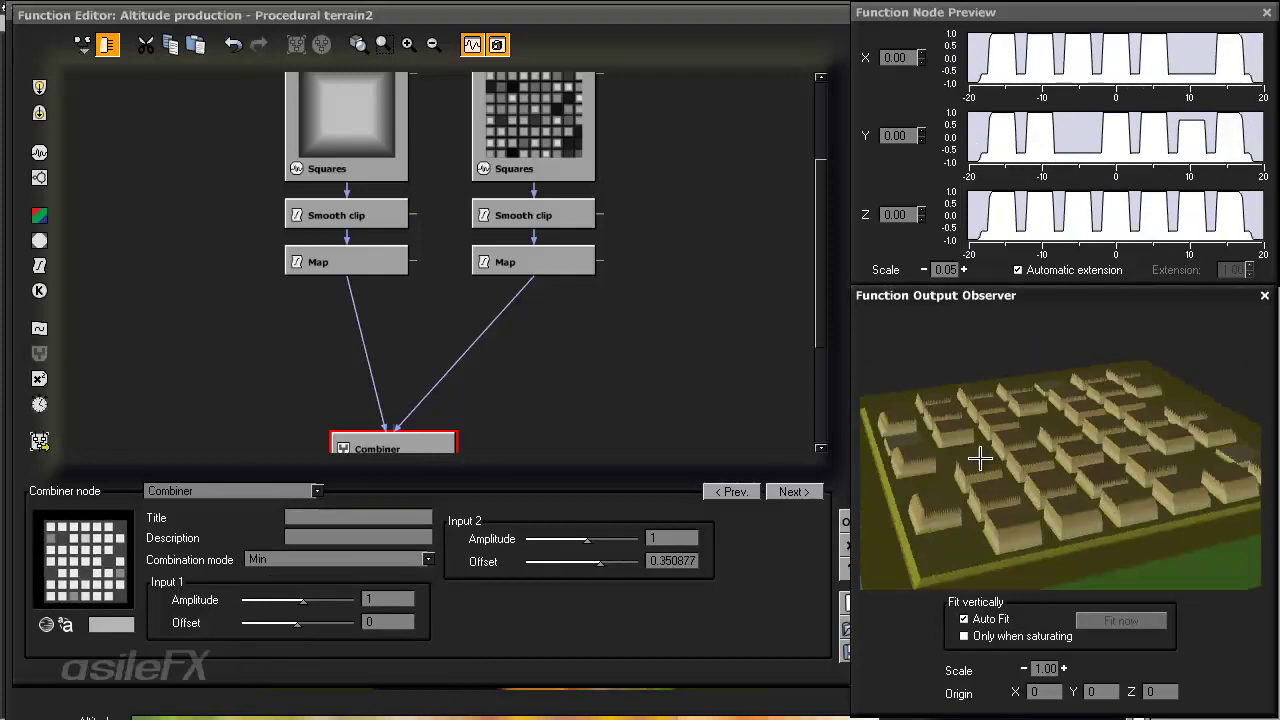
- Insert an Offset (X+a) filter between the small Squares branch's Map node and the Combiner, placing it just below that Map
left_click(496, 320)
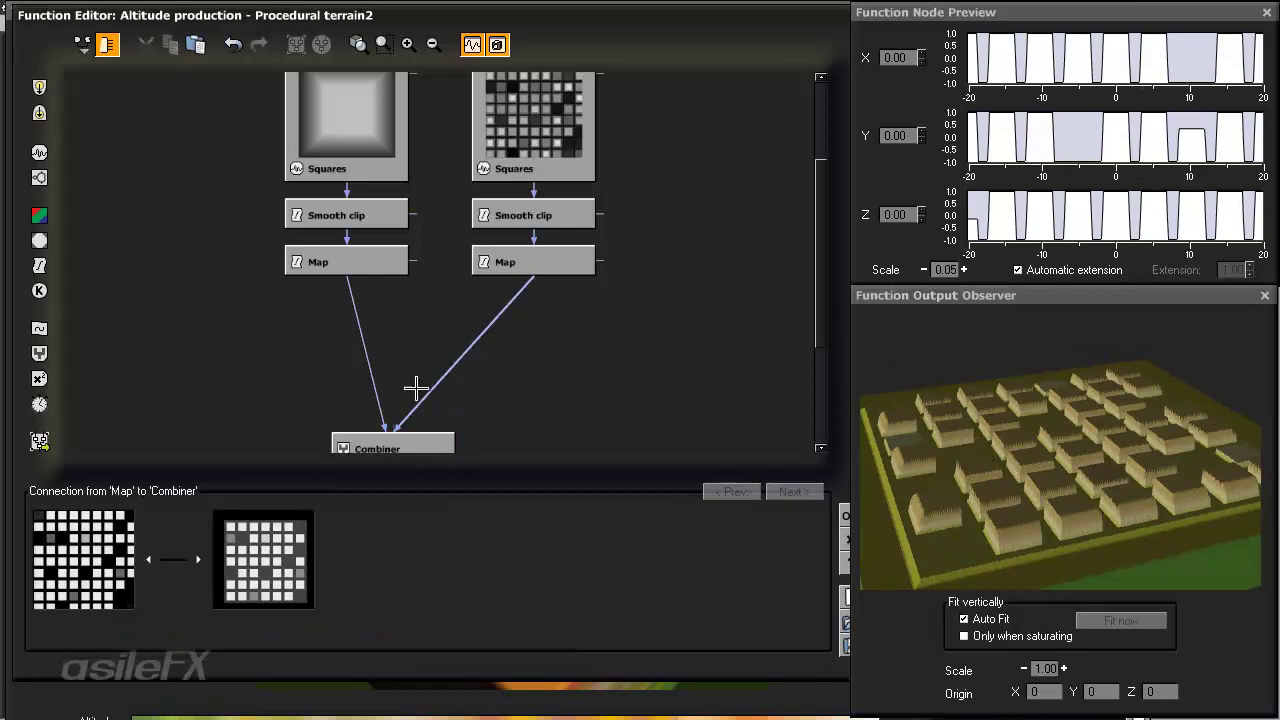
left_click(39, 265)
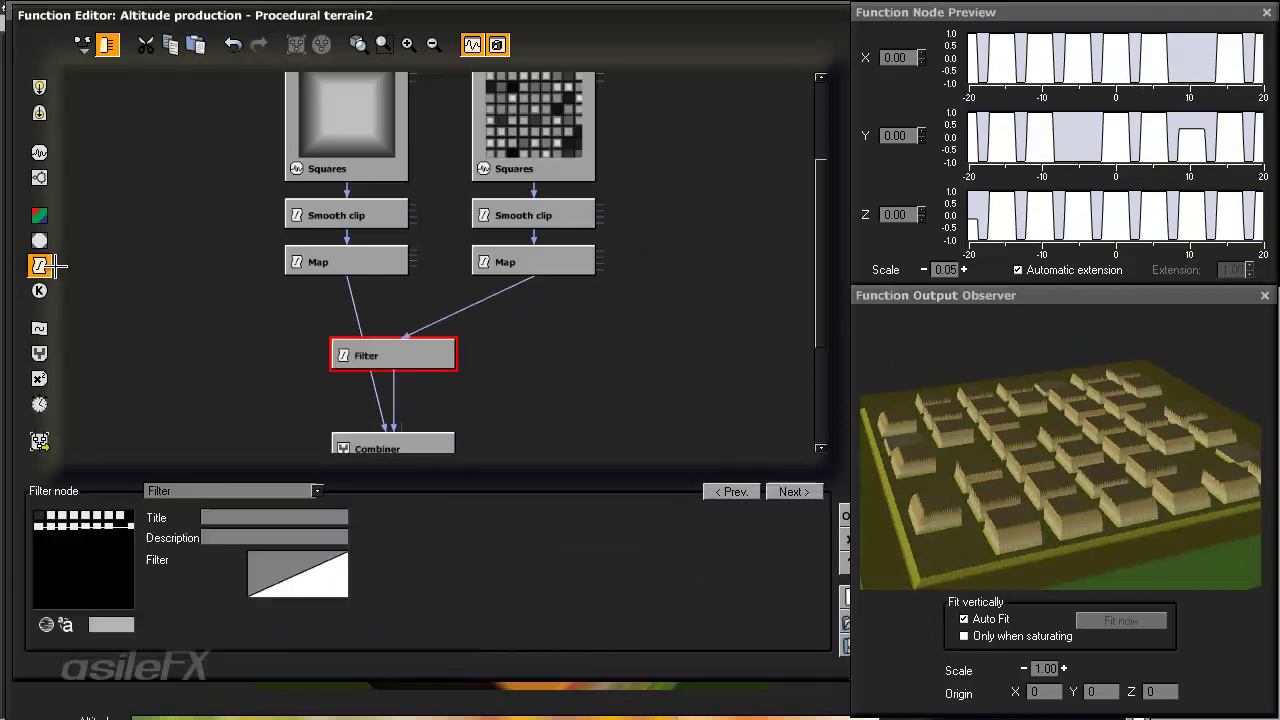
left_click(229, 490)
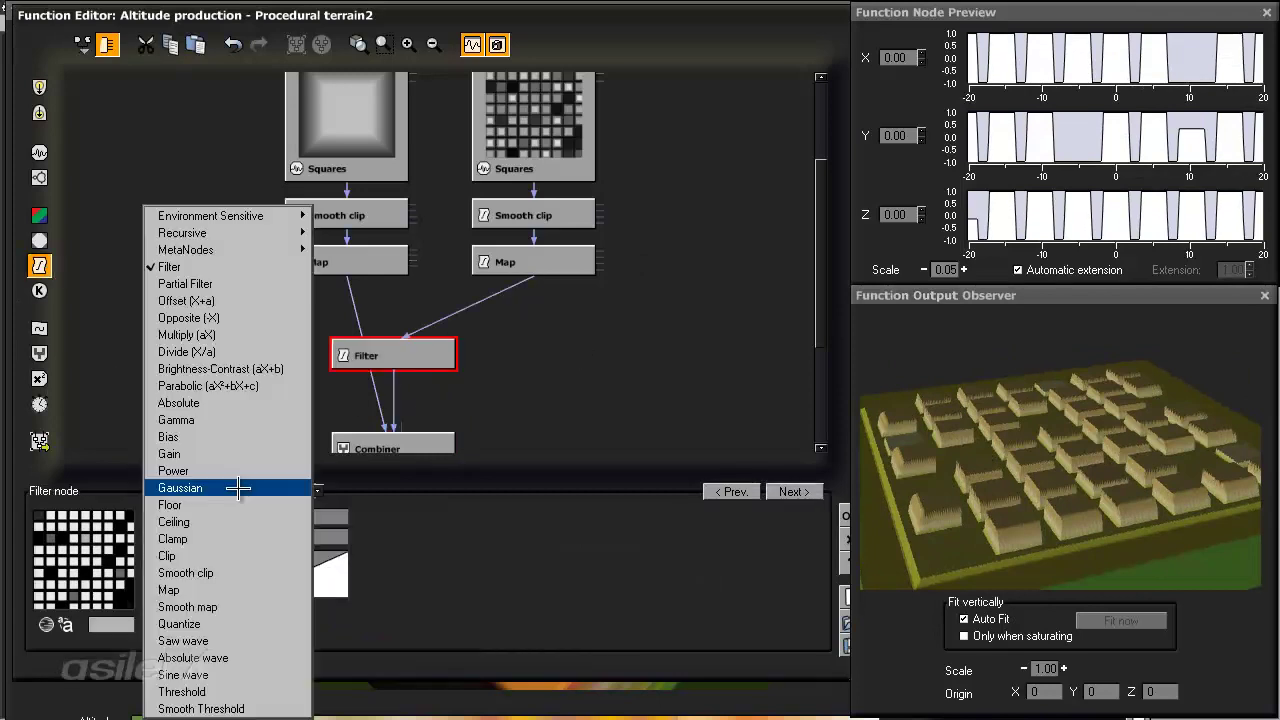
left_click(240, 300)
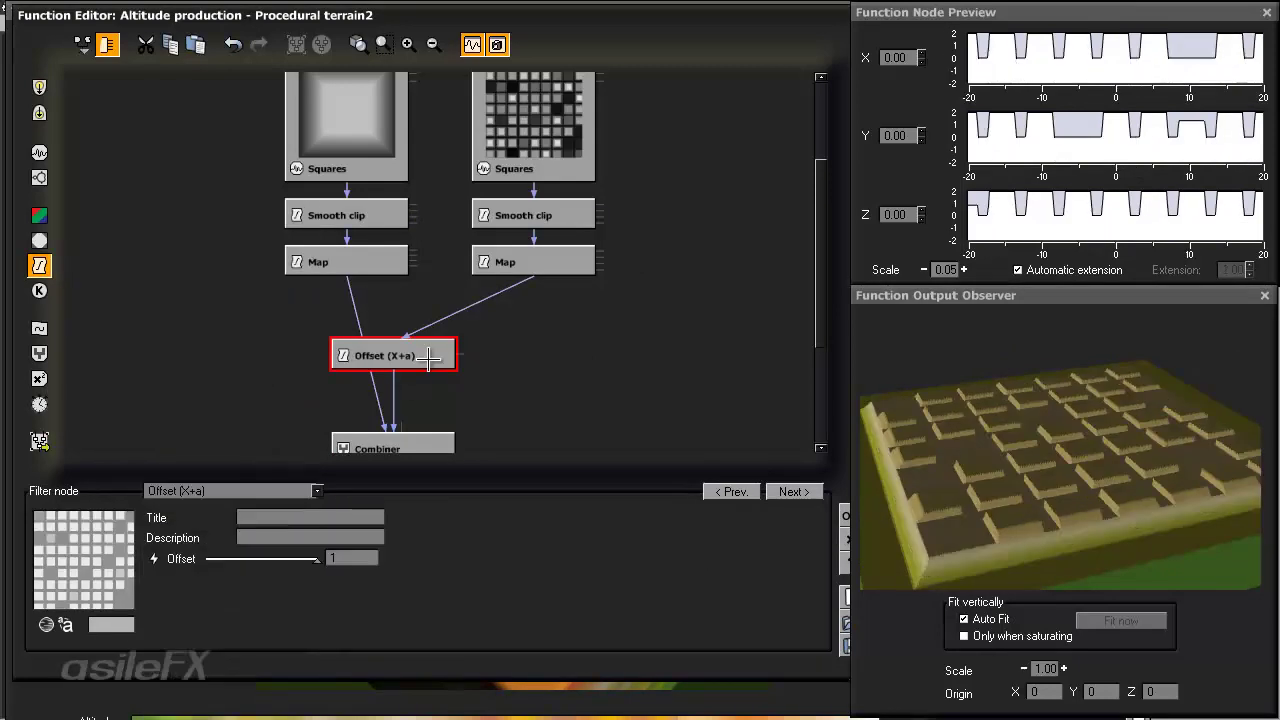
left_click_drag(430, 358, 495, 290)
- Try offsets of about 0.58 and 1 on the Offset (X+a) node, and delete the node
left_click_drag(310, 560, 336, 559)
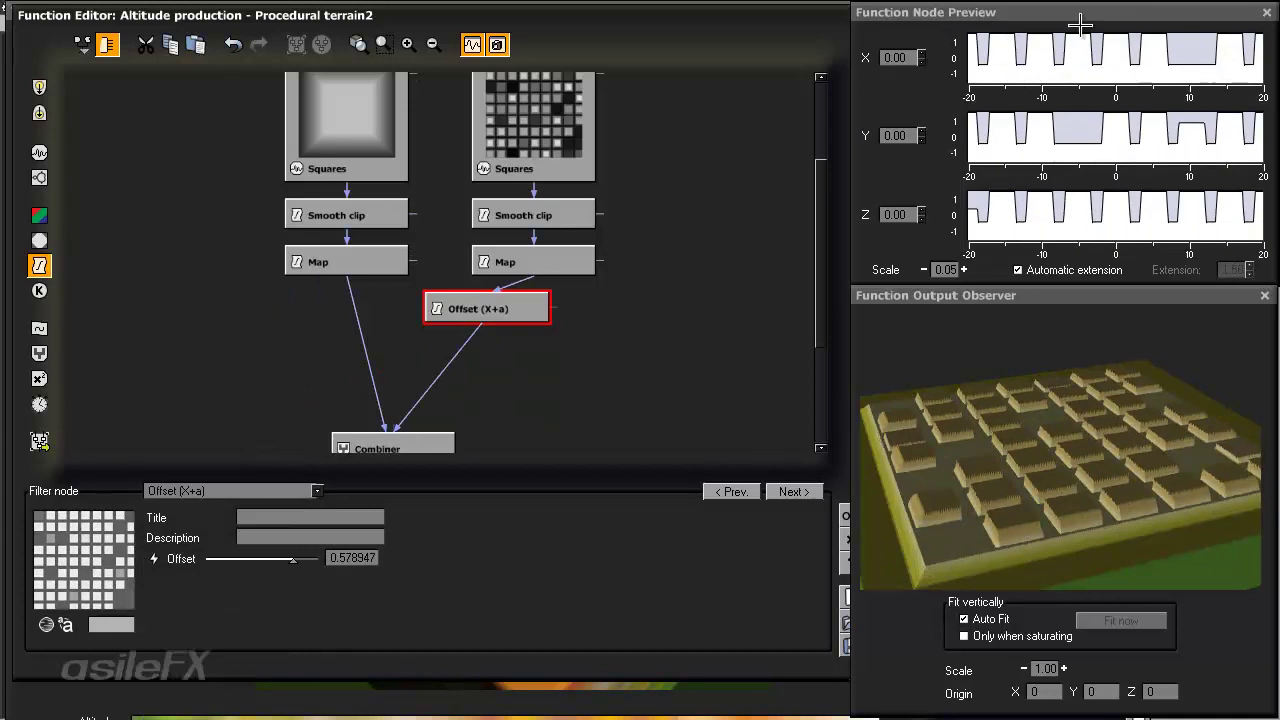
left_click_drag(1076, 424, 1077, 430)
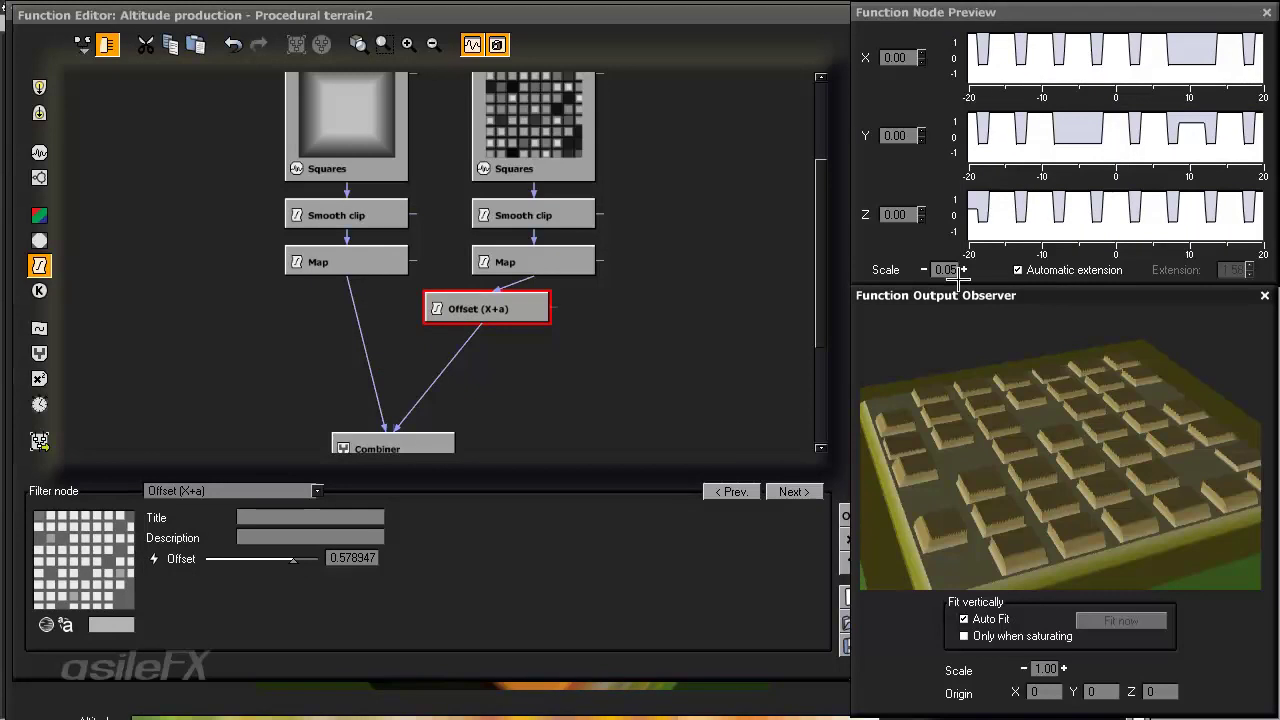
left_click_drag(291, 563, 322, 563)
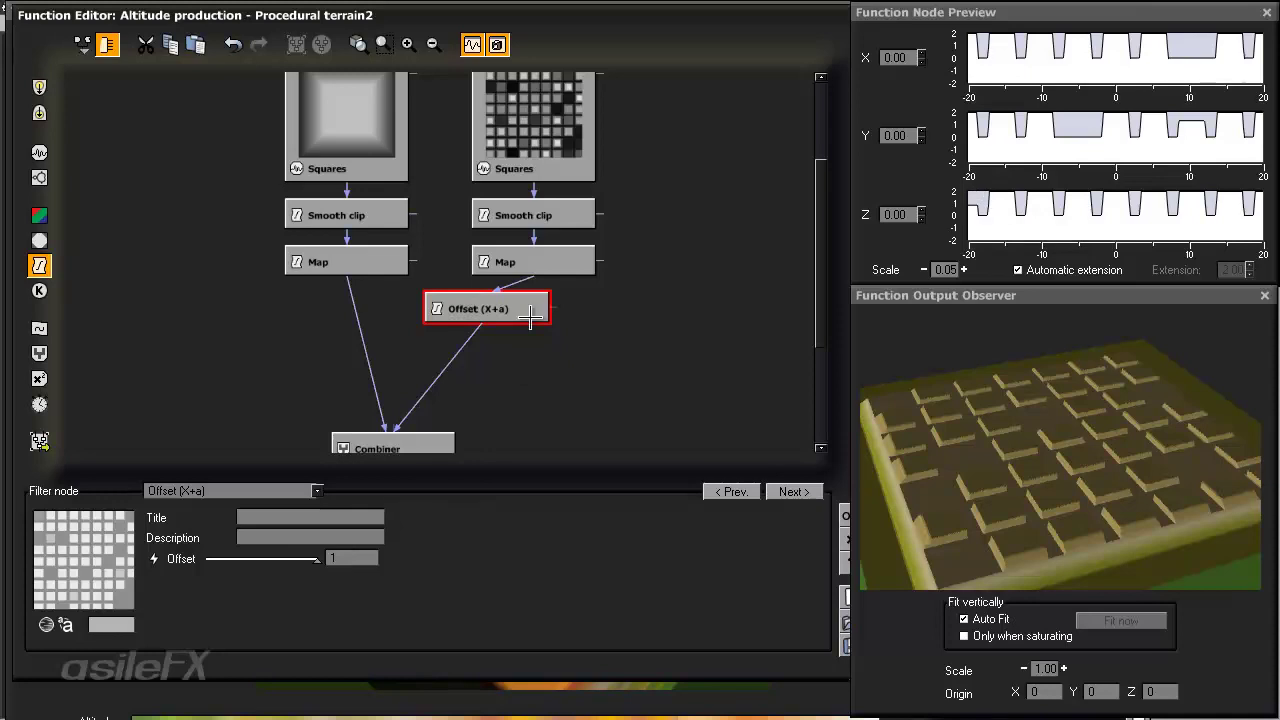
key("Delete")
- Examine the function previews of the Combiner and of the small-pattern branch's Squares, Smooth clip and Map nodes
left_click(397, 443)
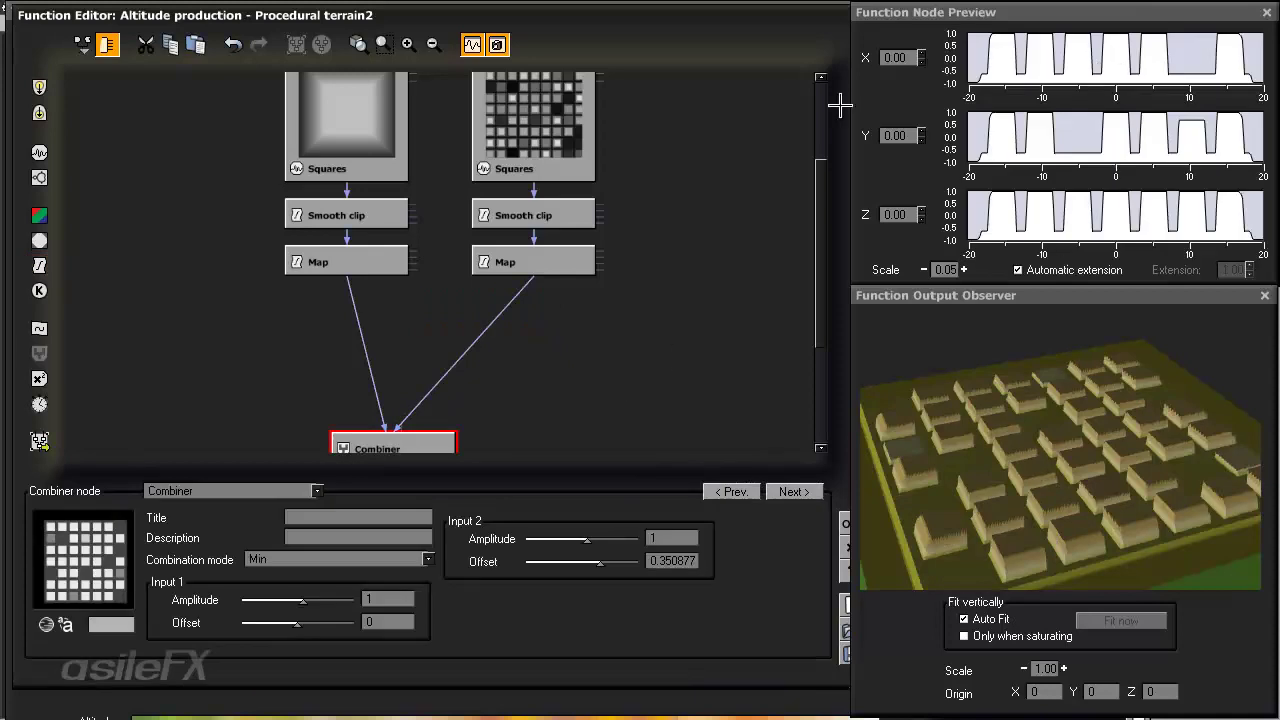
left_click(540, 192)
left_click(549, 141)
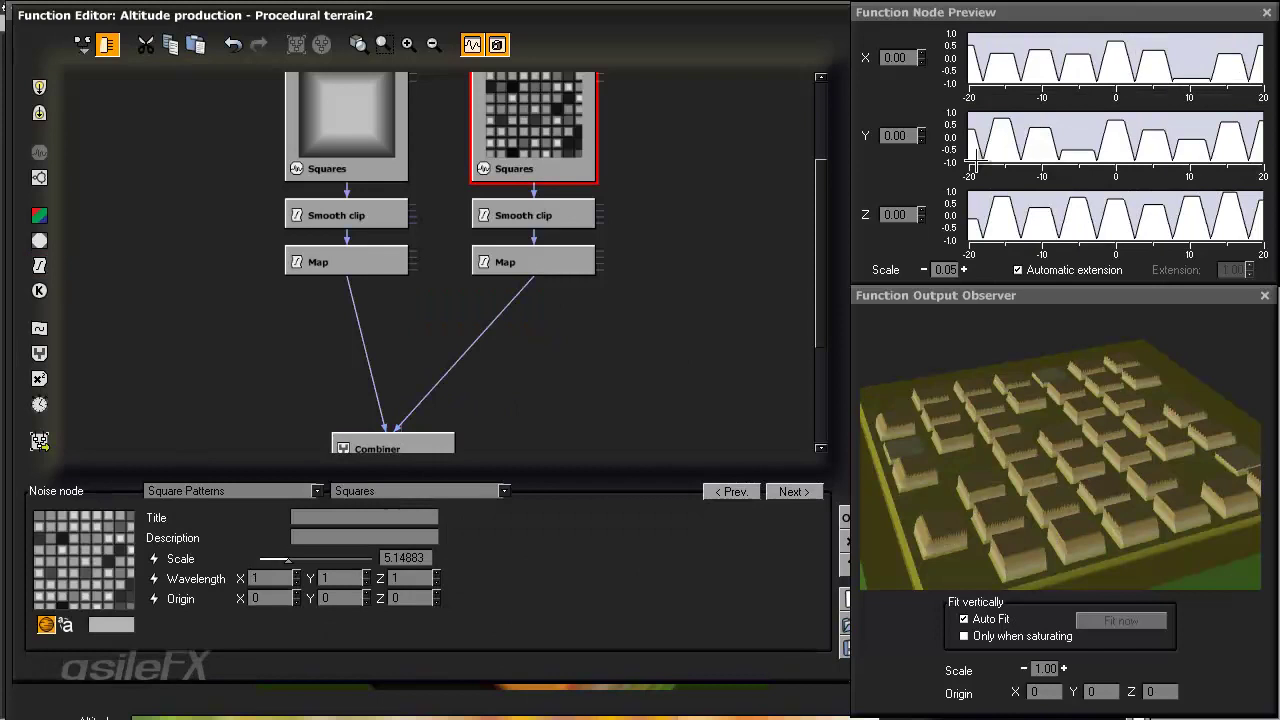
left_click(527, 228)
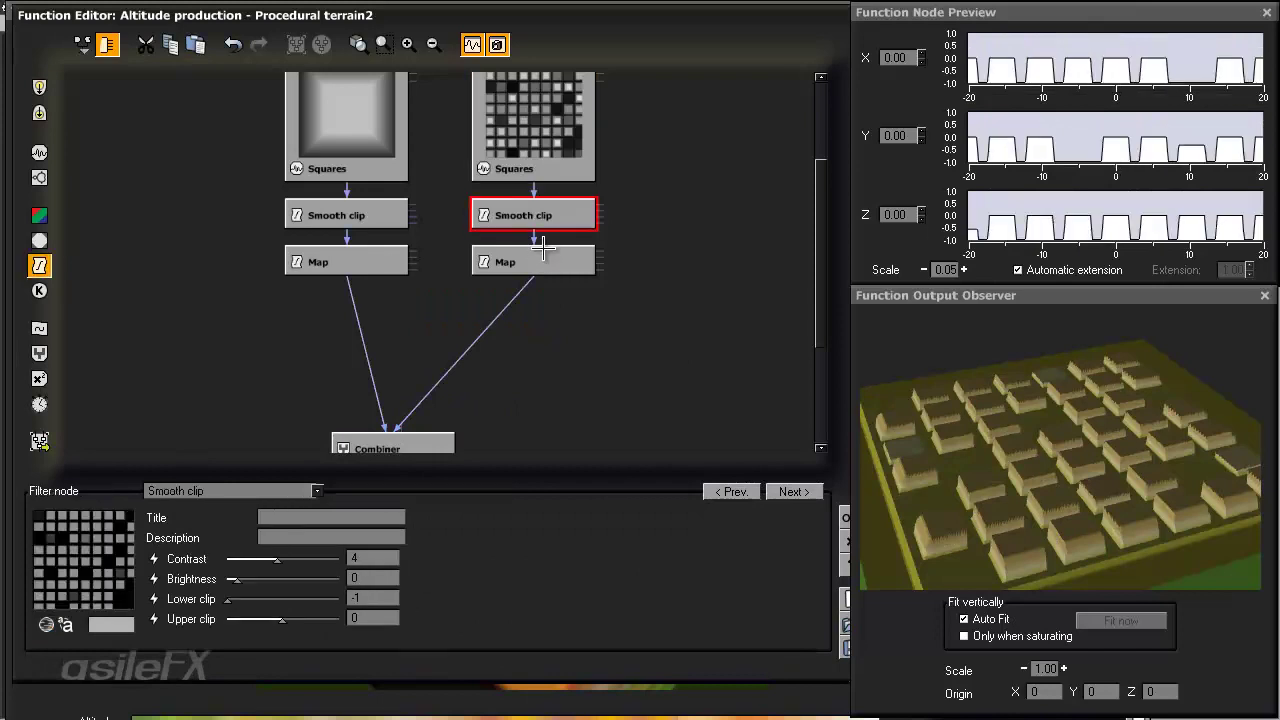
left_click(533, 242)
left_click(539, 260)
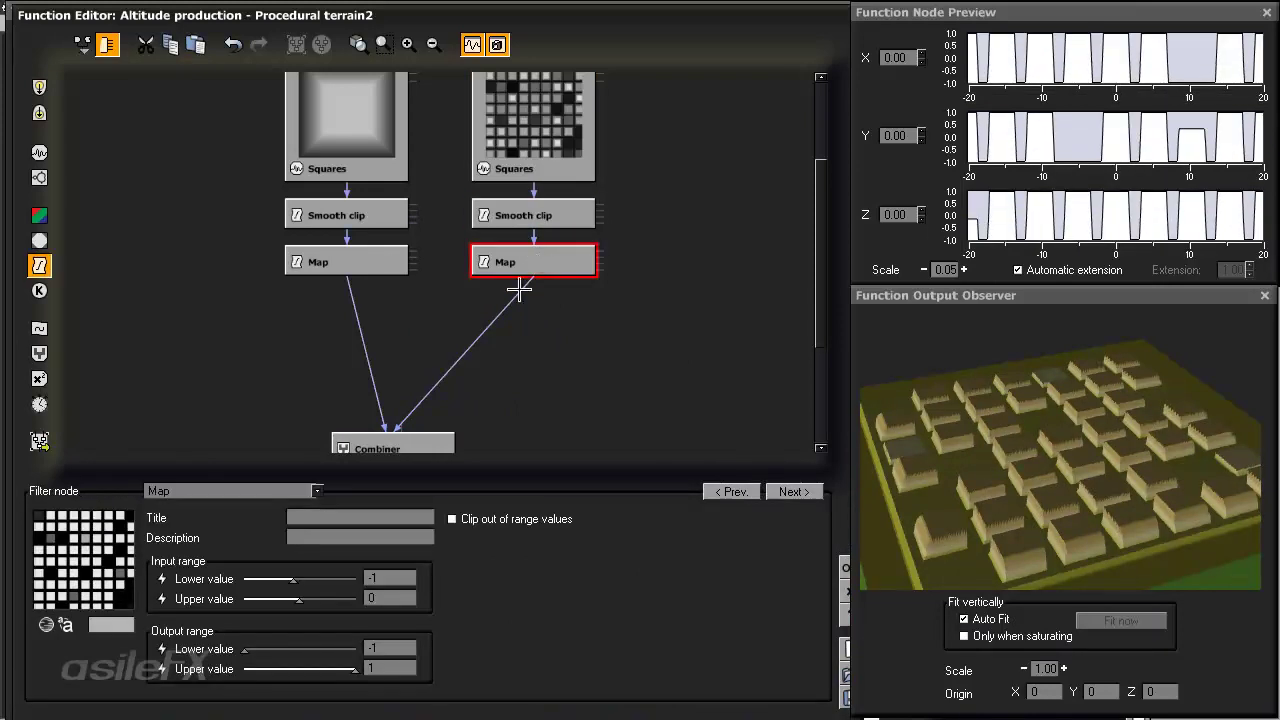
left_click(519, 288)
- Move the small-pattern branch's Map node down to inspect its connection from Smooth clip, and move it back
left_click_drag(510, 270, 510, 316)
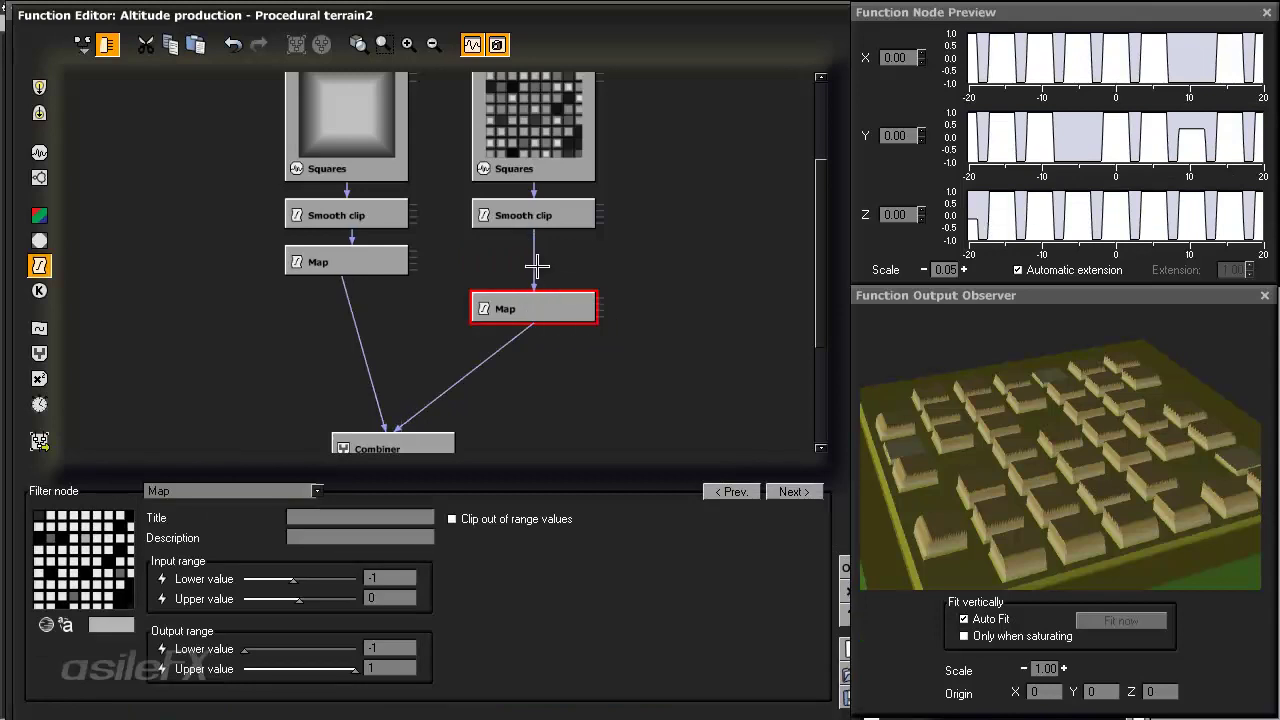
left_click(535, 259)
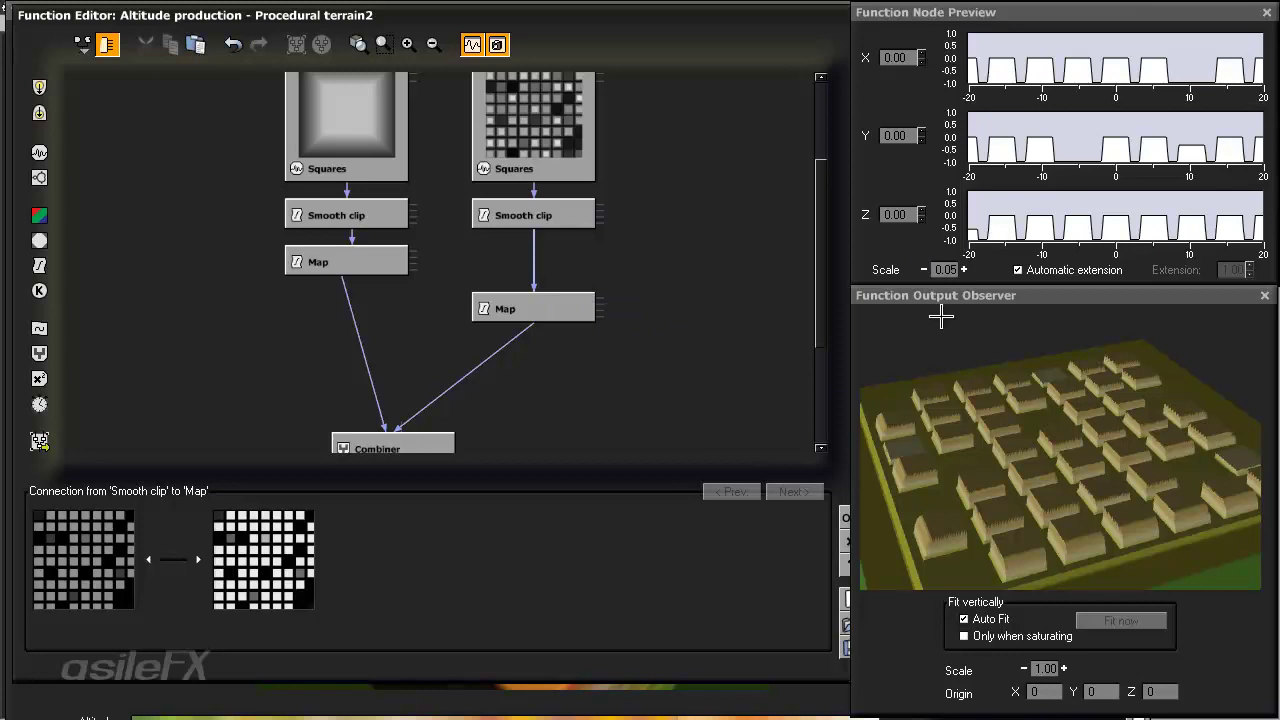
left_click_drag(560, 310, 559, 264)
left_click(509, 367)
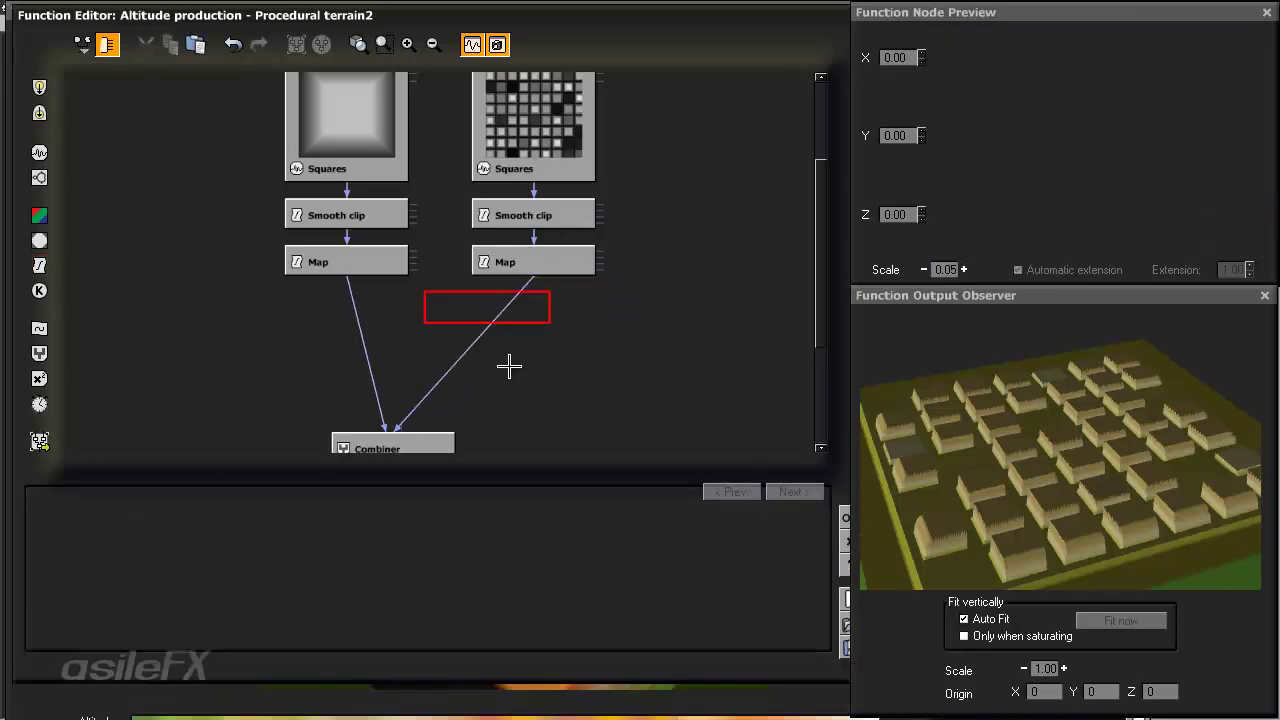
- Set the small Squares node's X wavelength to 2 and inspect the stretched blocks in the terrain preview
middle_click_drag(426, 434, 384, 383)
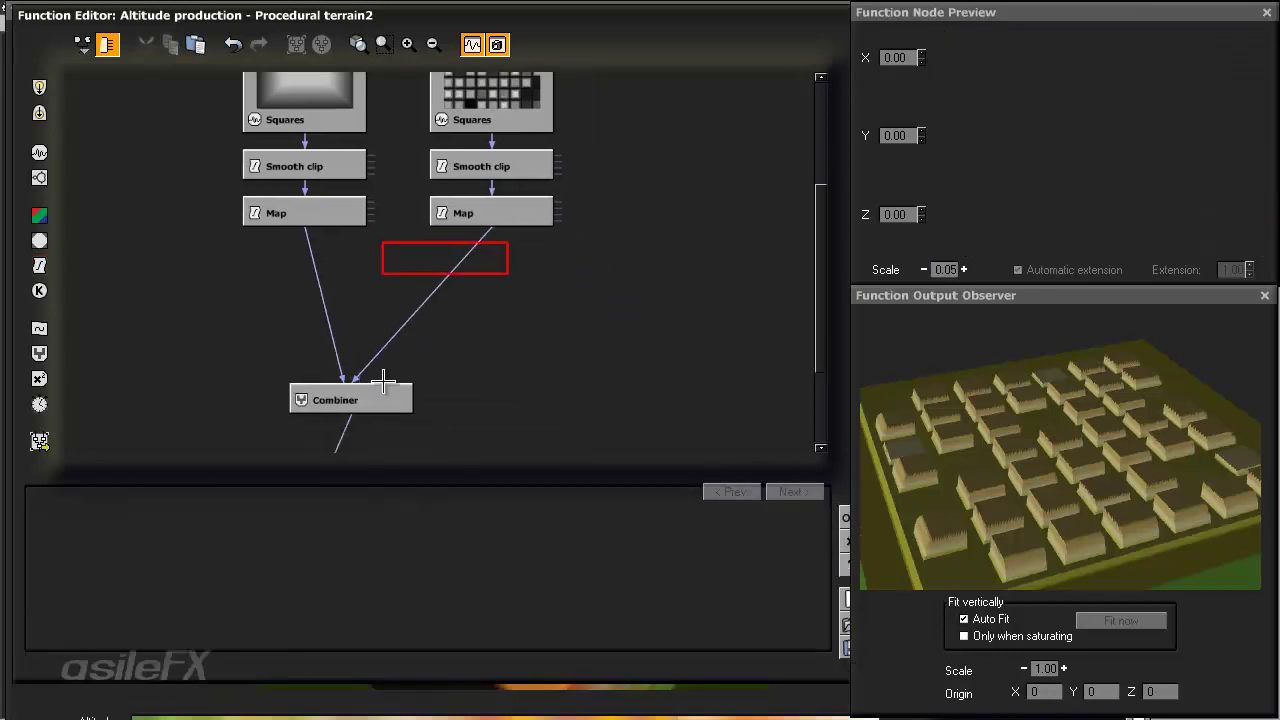
left_click(385, 397)
scroll(410, 390, "up", 3)
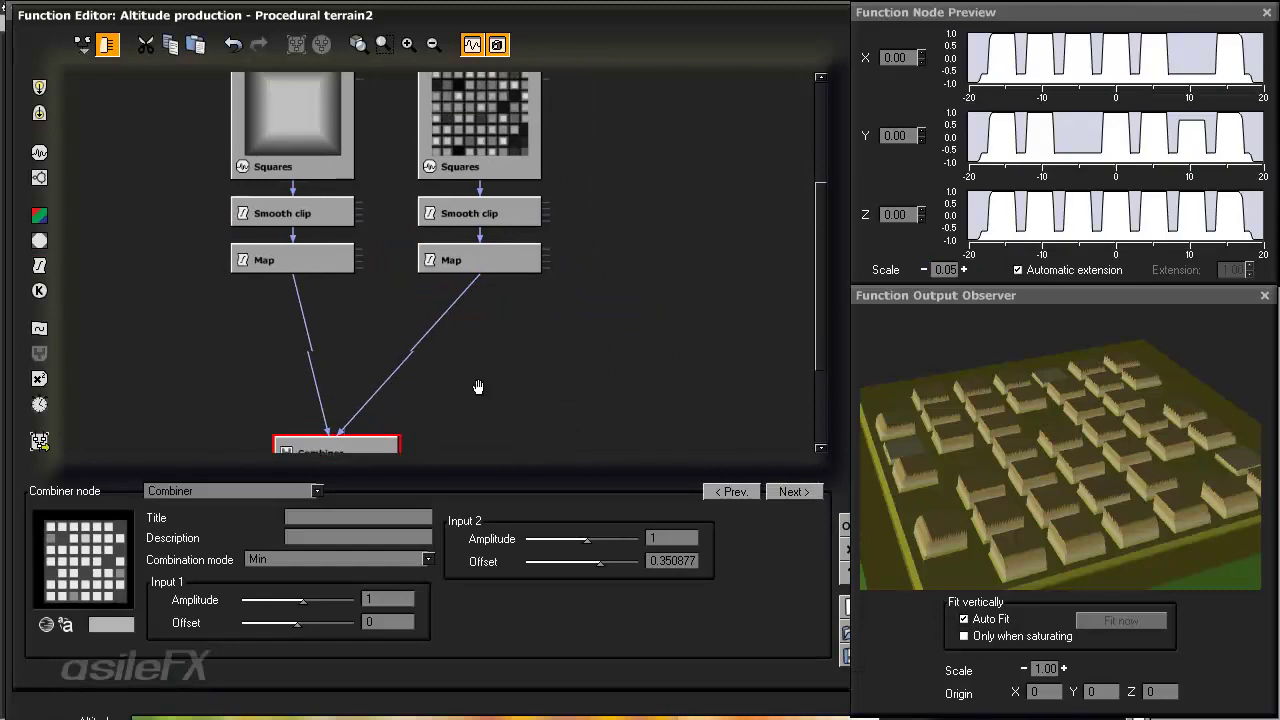
left_click(437, 205)
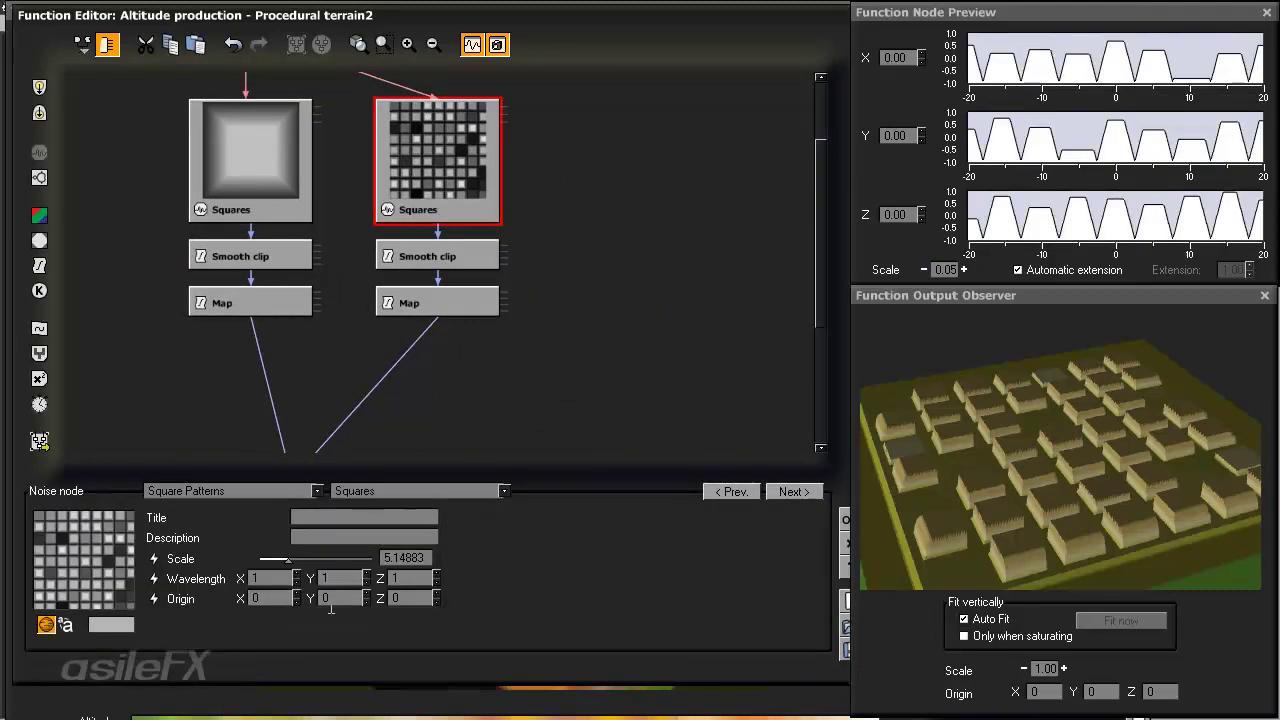
double_click(277, 580)
type("2")
left_click_drag(1062, 476, 1016, 395)
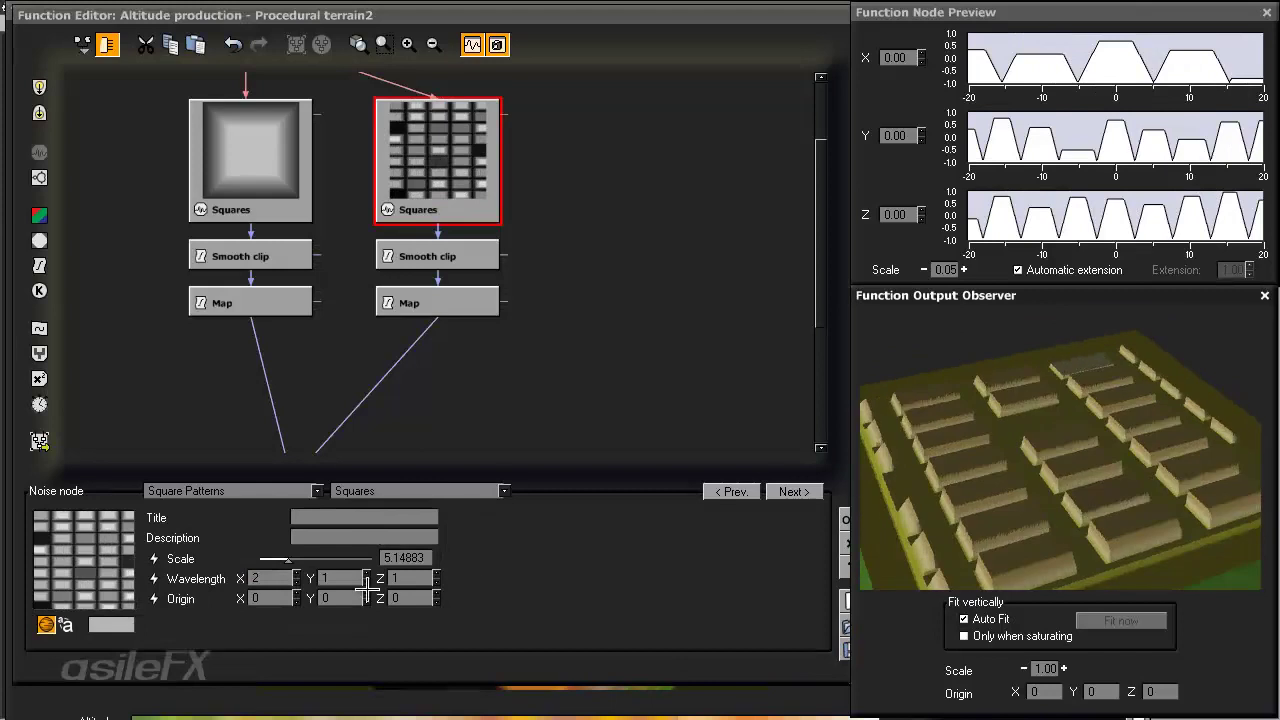
left_click_drag(1078, 435, 1063, 423)
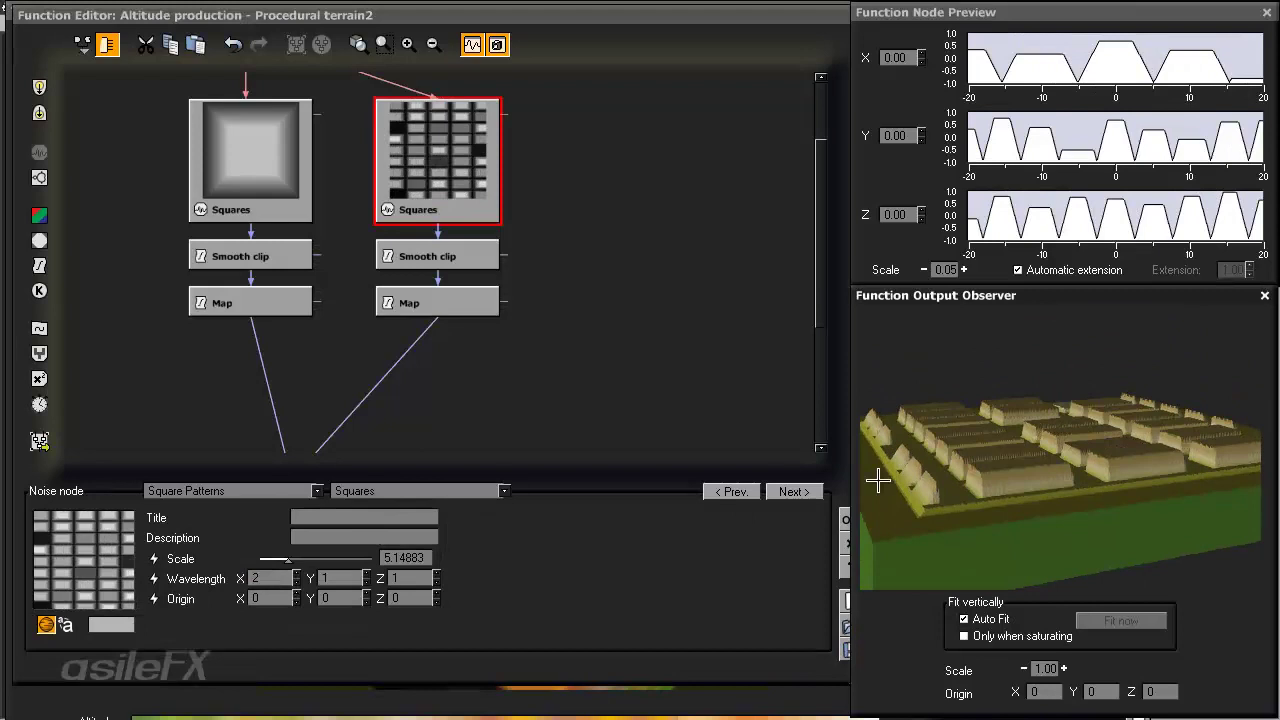
- Try an offset of 1 on the Combiner's Input 2 and inspect the terrain from the front
middle_click_drag(588, 345, 614, 263)
left_click(293, 395)
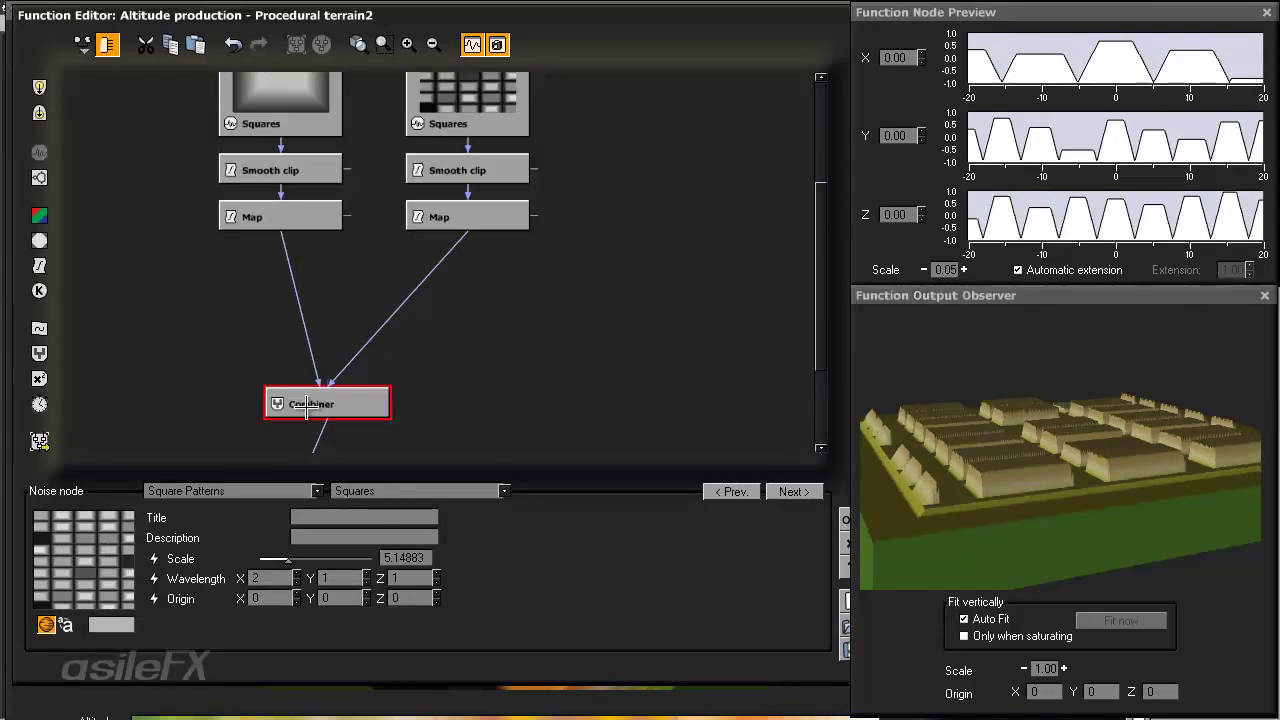
double_click(662, 563)
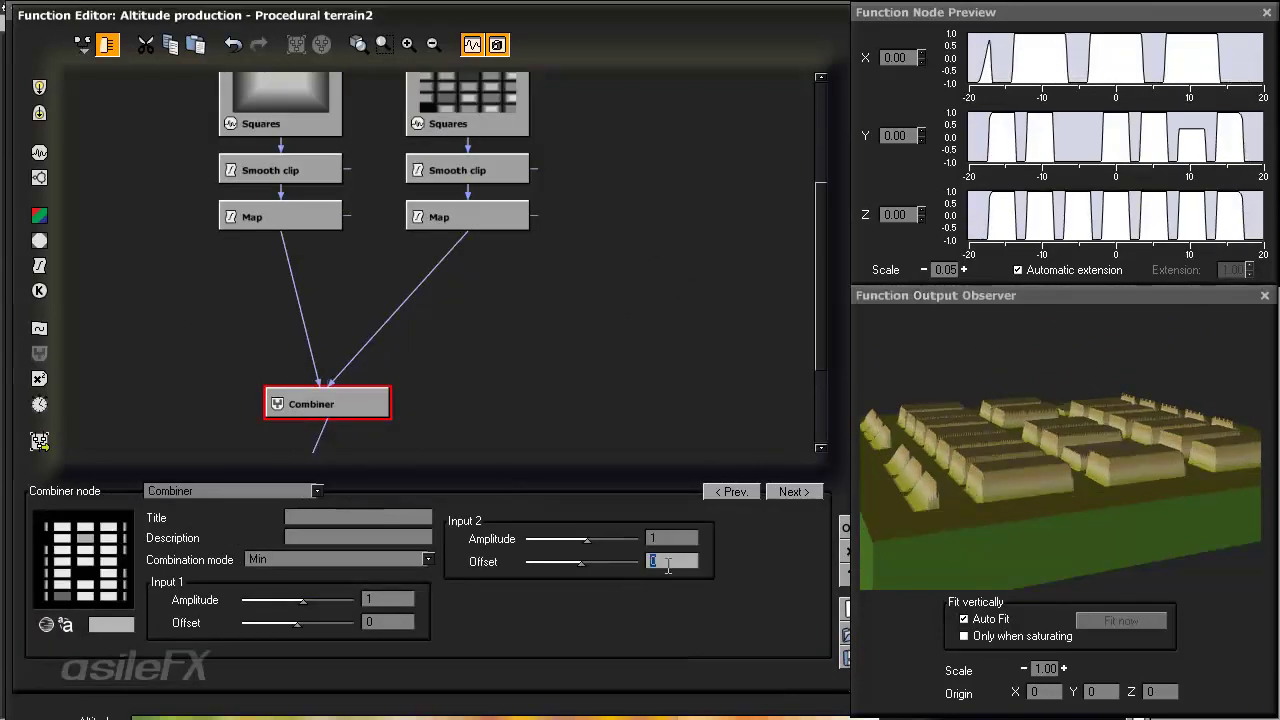
left_click_drag(620, 571, 668, 567)
left_click_drag(1014, 446, 935, 485)
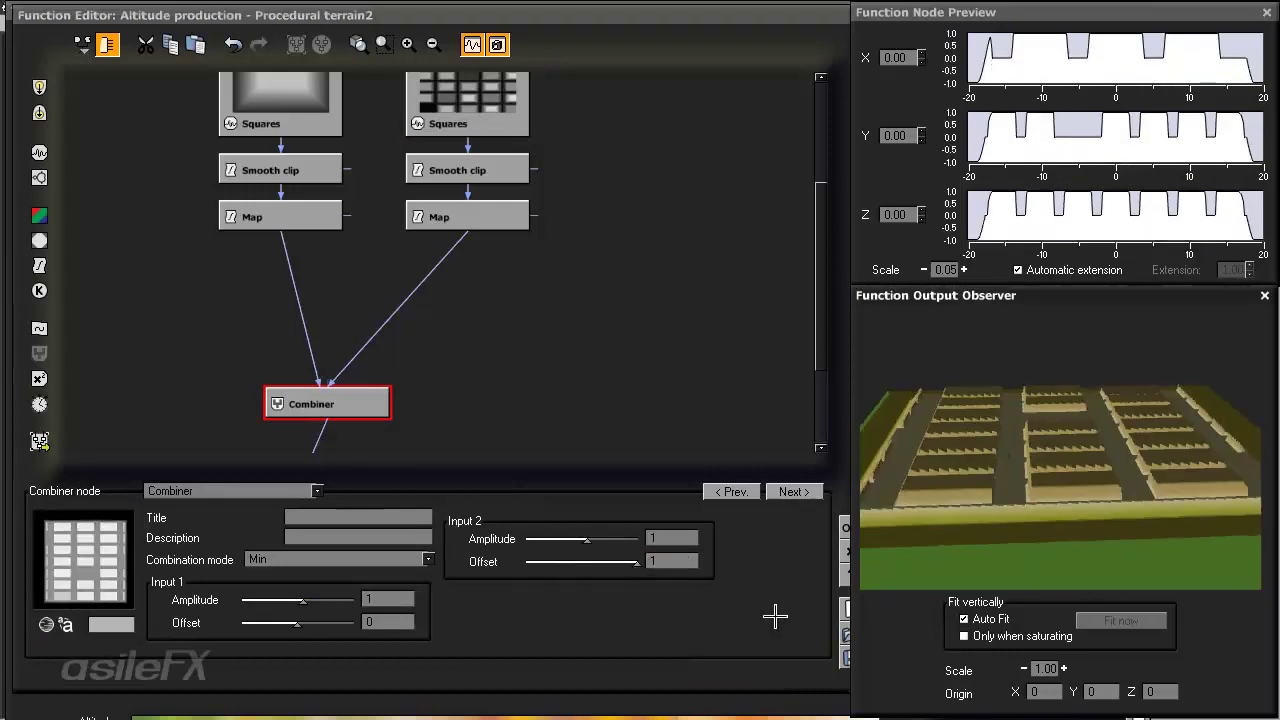
- Set the Combiner's Input 2 offset to 0 and its amplitude to about -0.4, and inspect the terrain from several angles
double_click(672, 563)
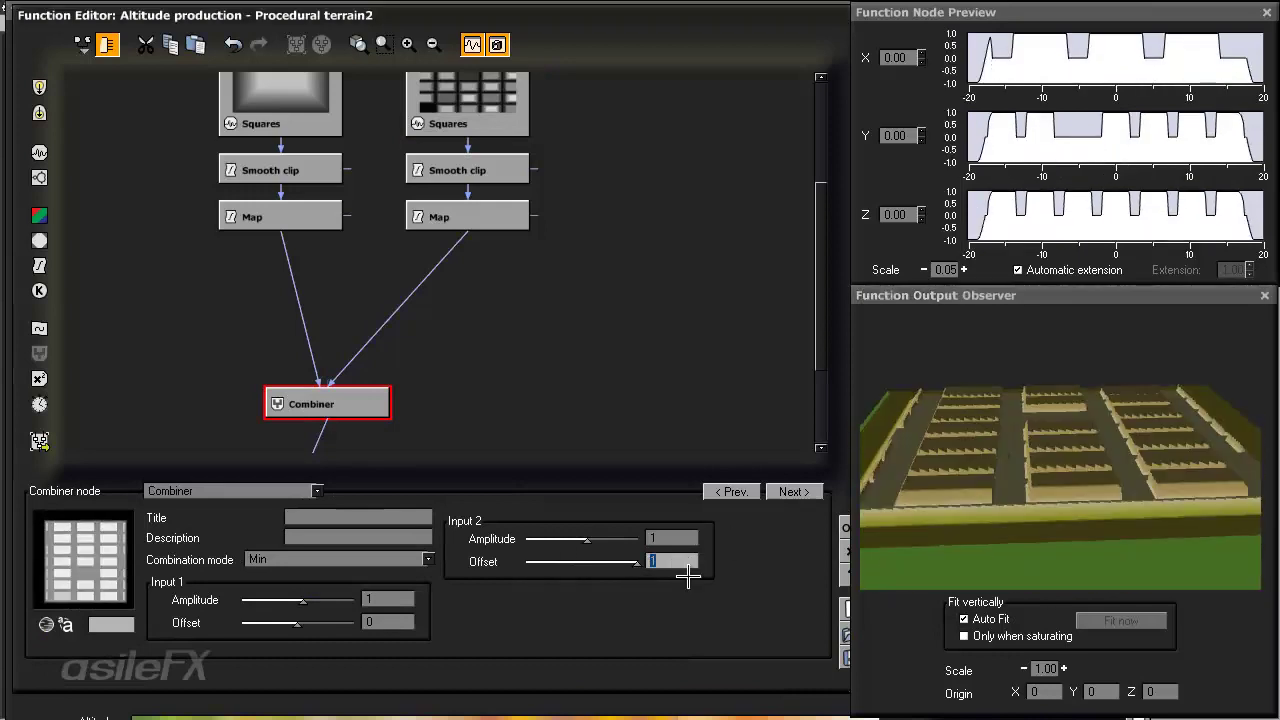
type("0")
key("Return")
left_click_drag(584, 540, 580, 540)
left_click_drag(1120, 457, 1141, 452)
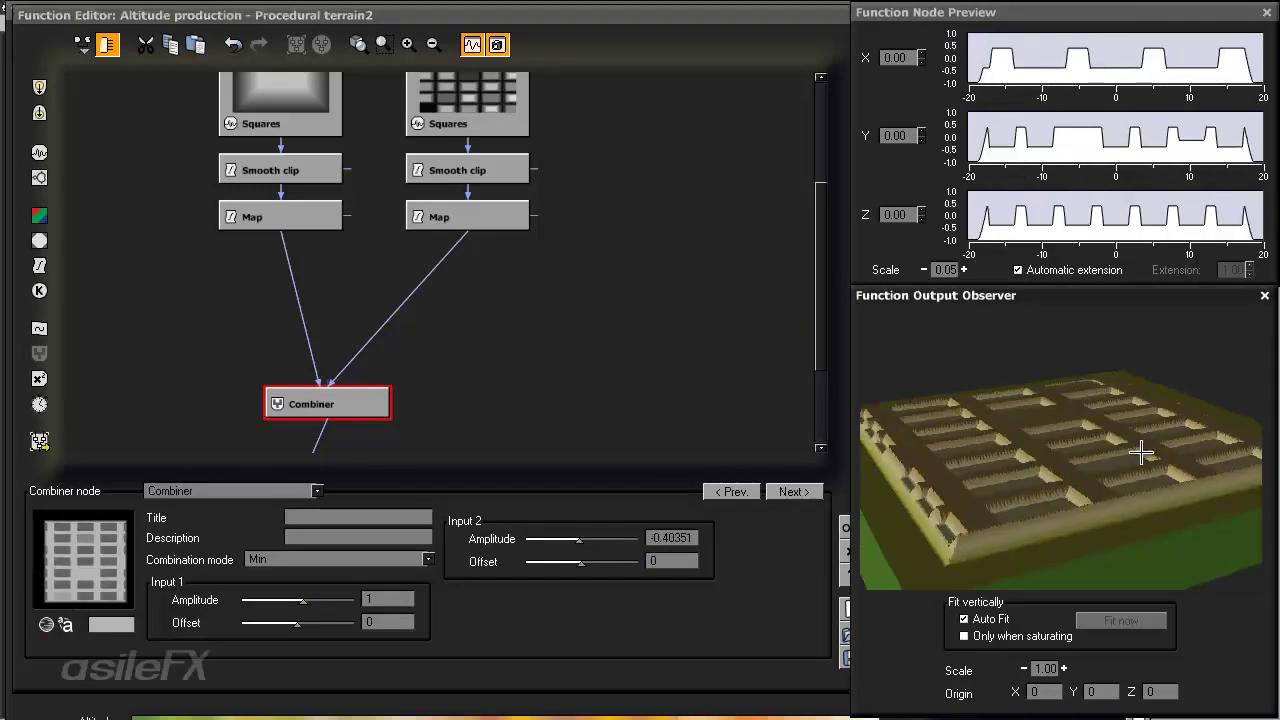
mouse_move(998, 426)
left_mouse_down()
mouse_move(998, 441)
mouse_move(993, 431)
left_mouse_up()
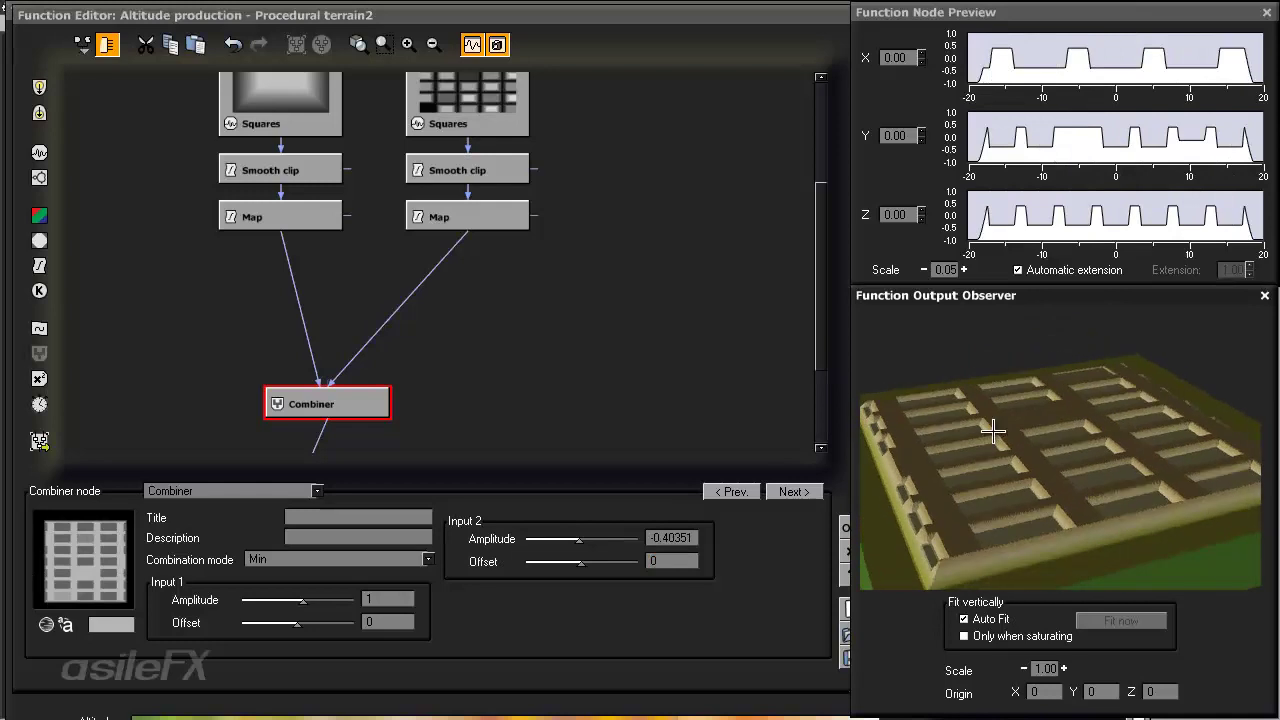
left_click_drag(993, 431, 1043, 464)
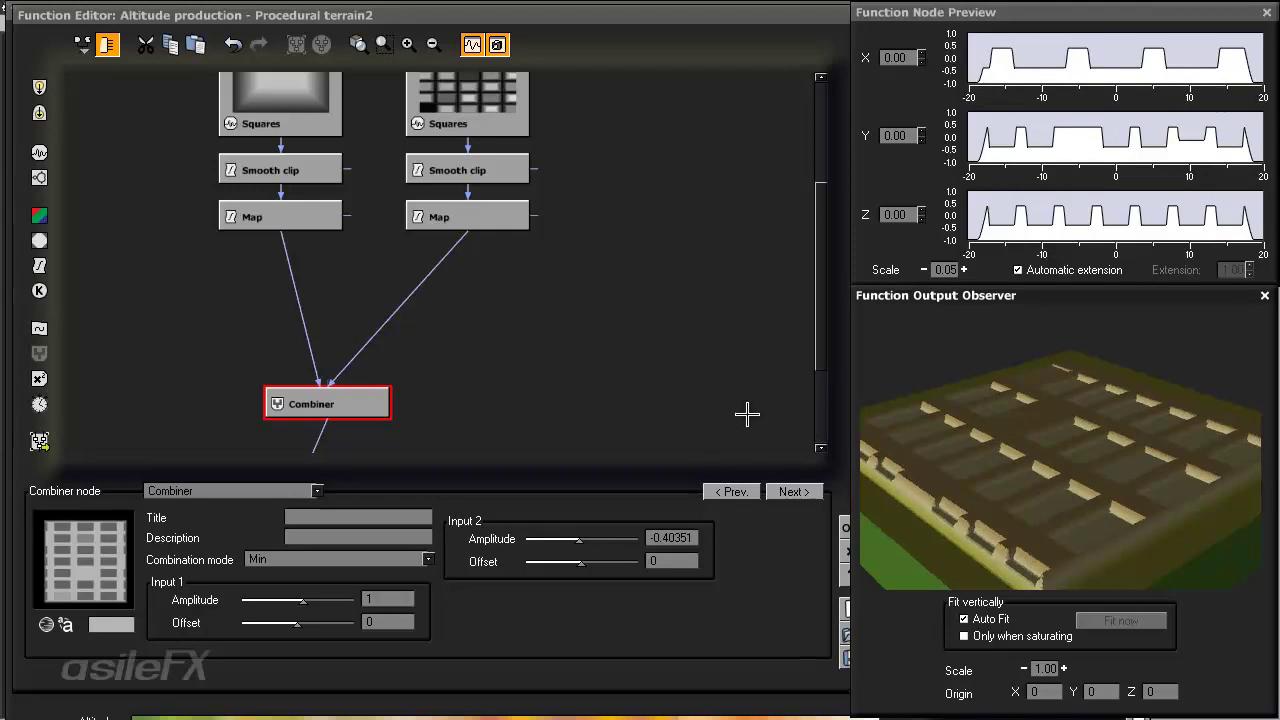
left_click_drag(967, 463, 1006, 436)
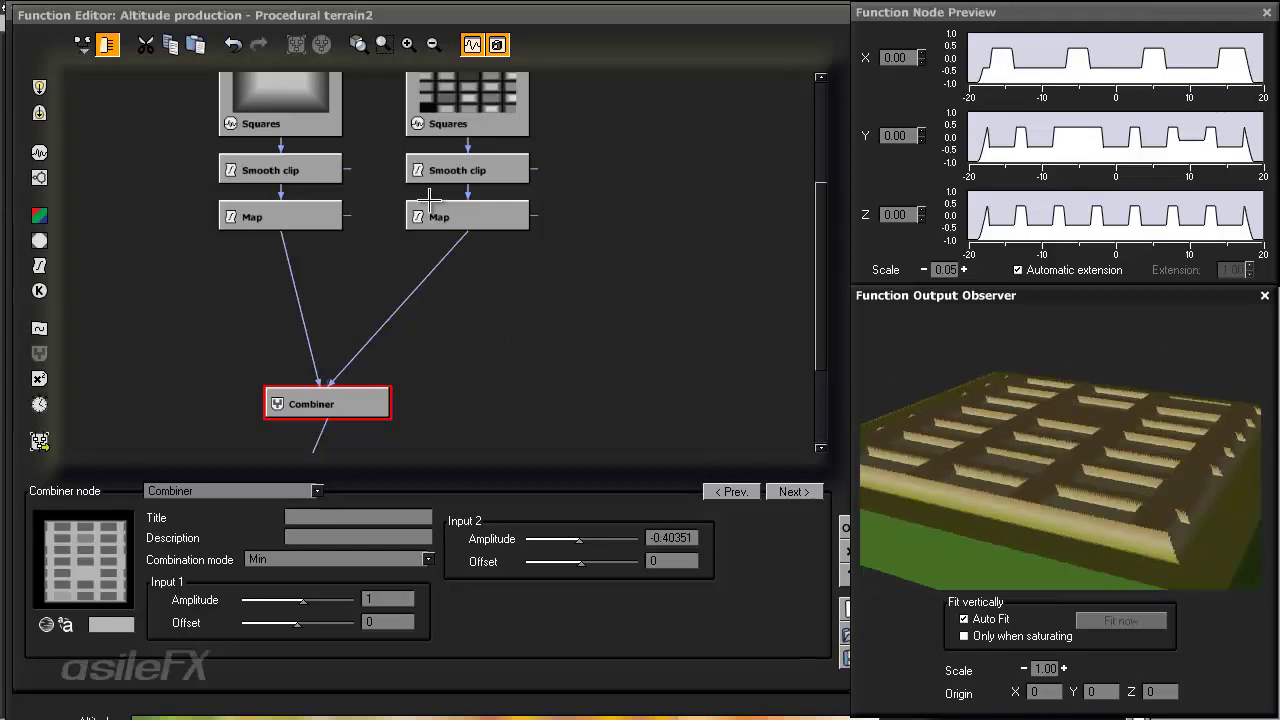
- Set the small Squares node's scale to 6 and inspect the larger recesses in the terrain preview
middle_click_drag(434, 200, 431, 233)
left_click(476, 137)
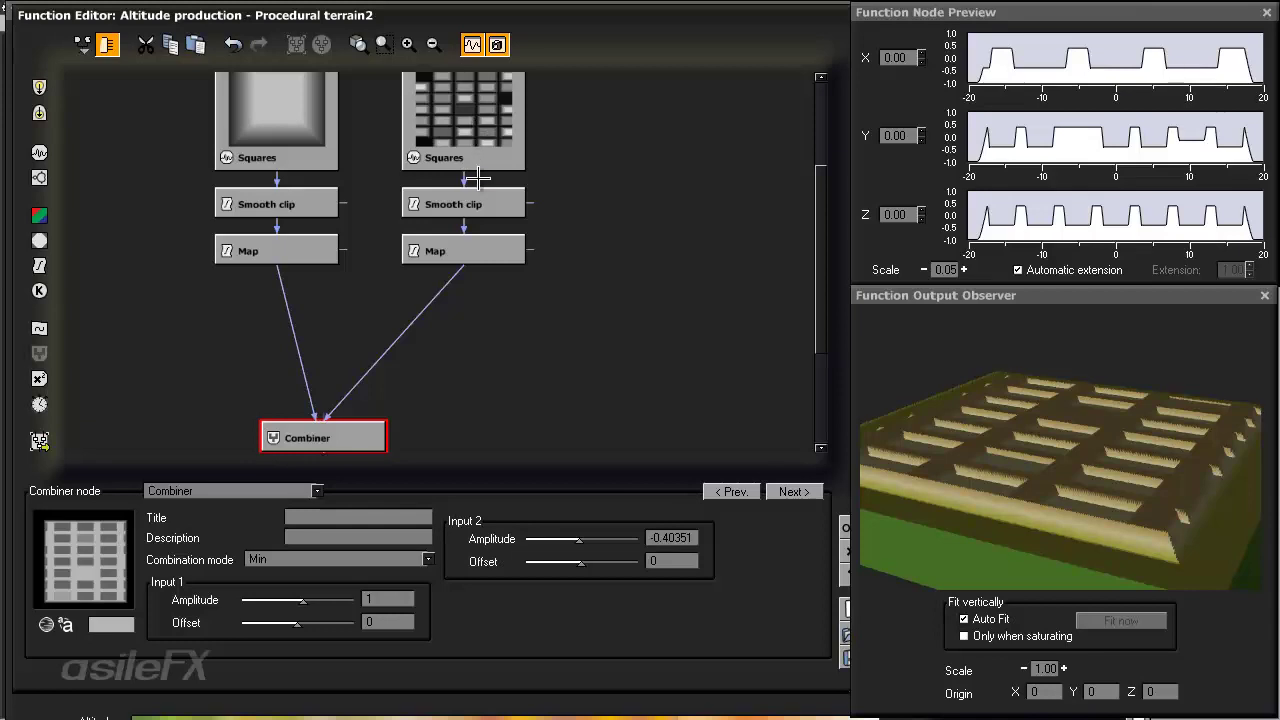
left_click(470, 155)
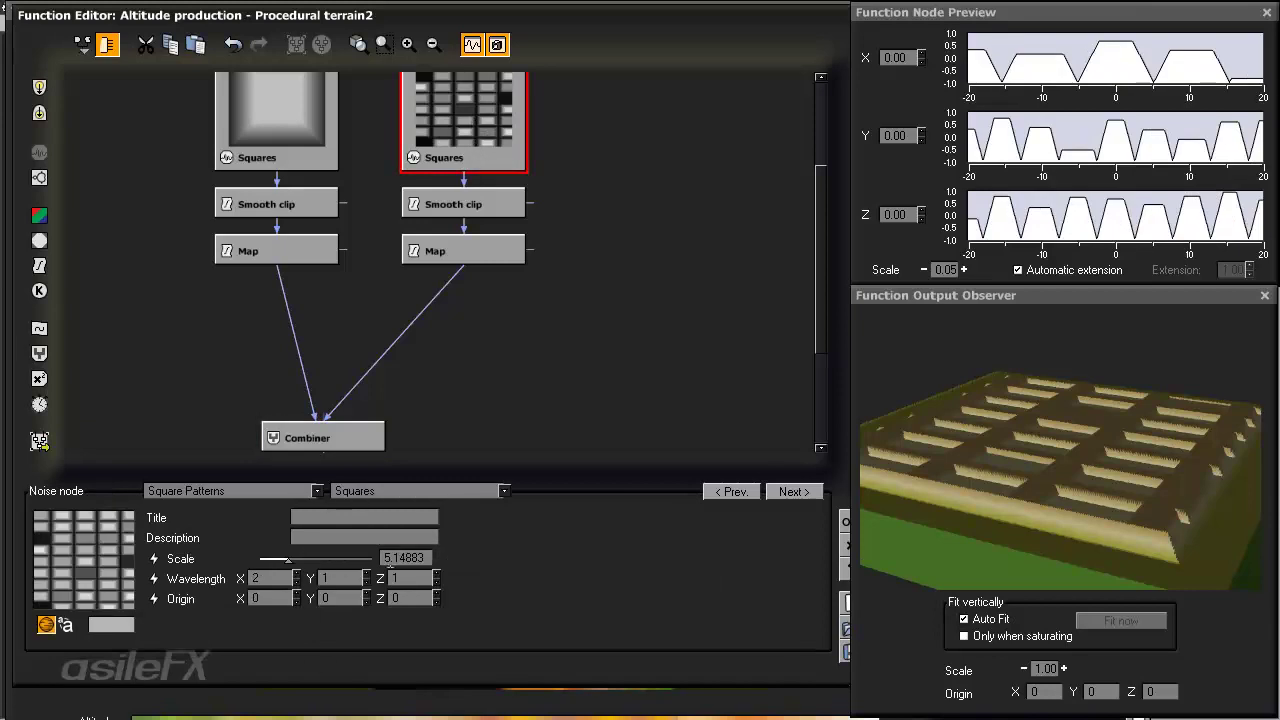
double_click(391, 561)
type("6")
key("Return")
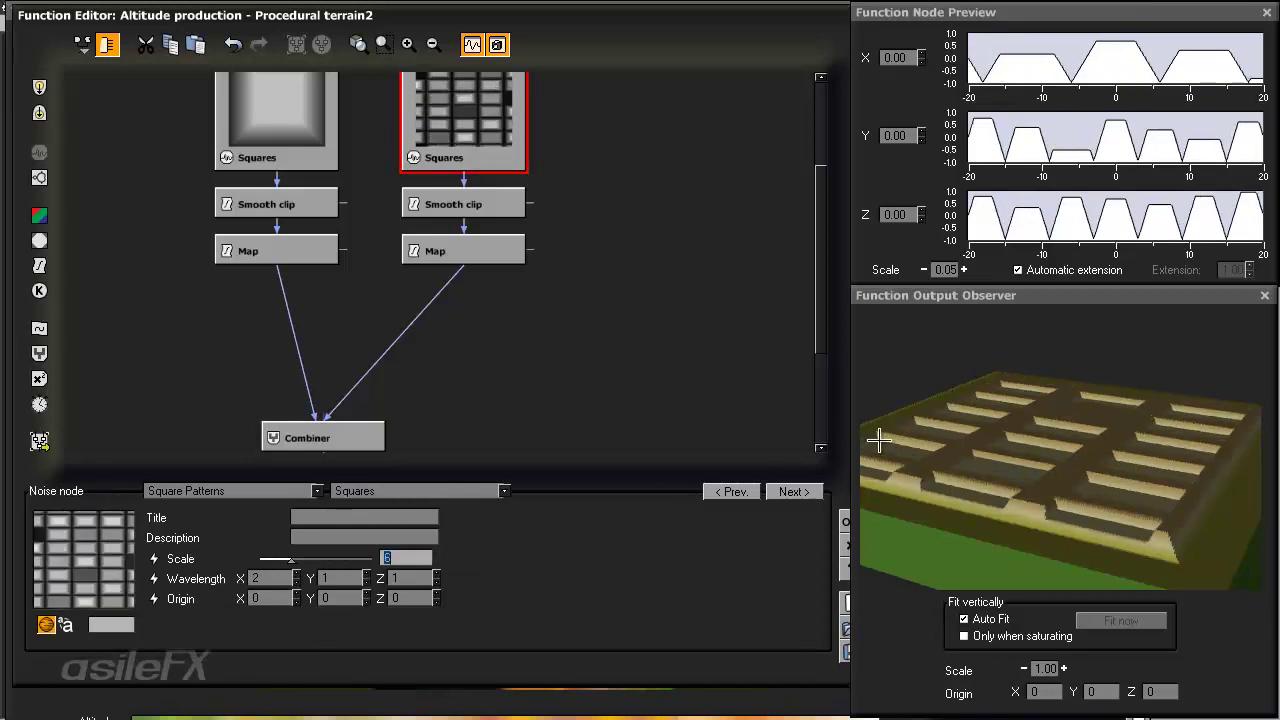
mouse_move(999, 475)
left_mouse_down()
mouse_move(1028, 458)
mouse_move(1005, 487)
left_mouse_up()
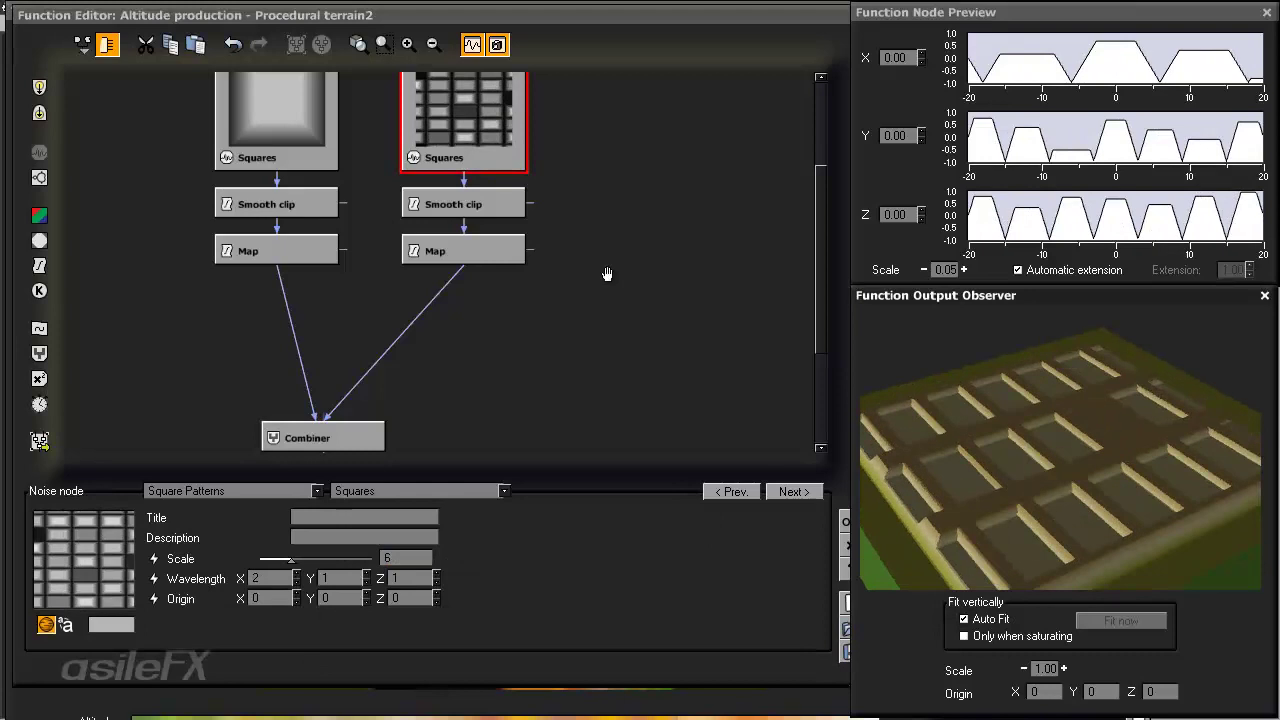
left_click_drag(607, 273, 589, 299)
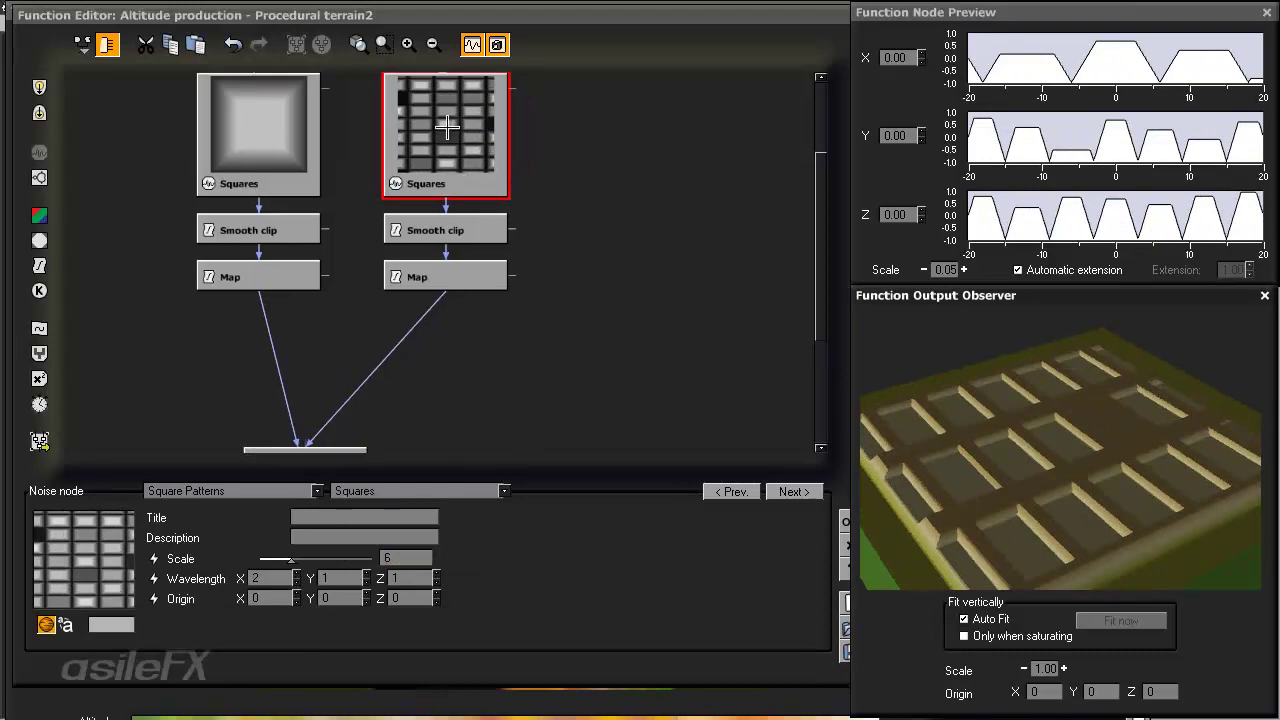
left_click_drag(980, 409, 1054, 434)
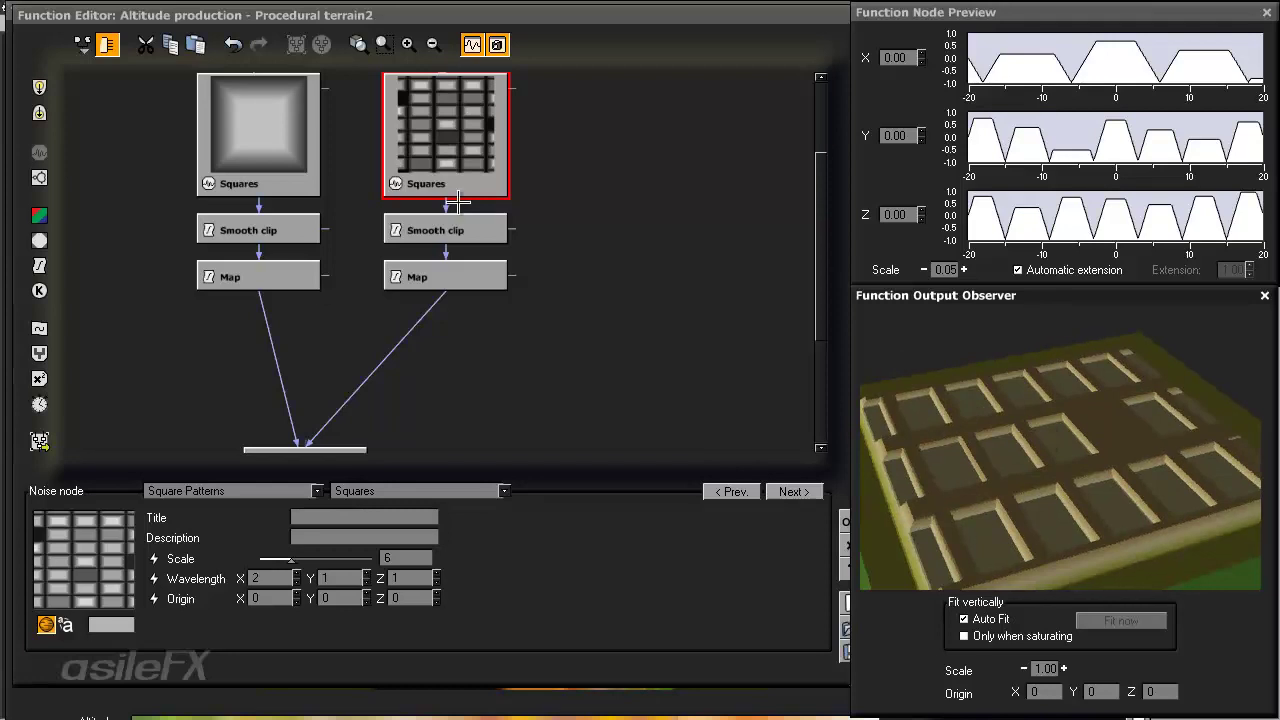
- Duplicate the small Squares, Smooth clip and Map chain and connect the copy's Map to the Combiner as a third input
middle_click_drag(459, 203, 465, 223)
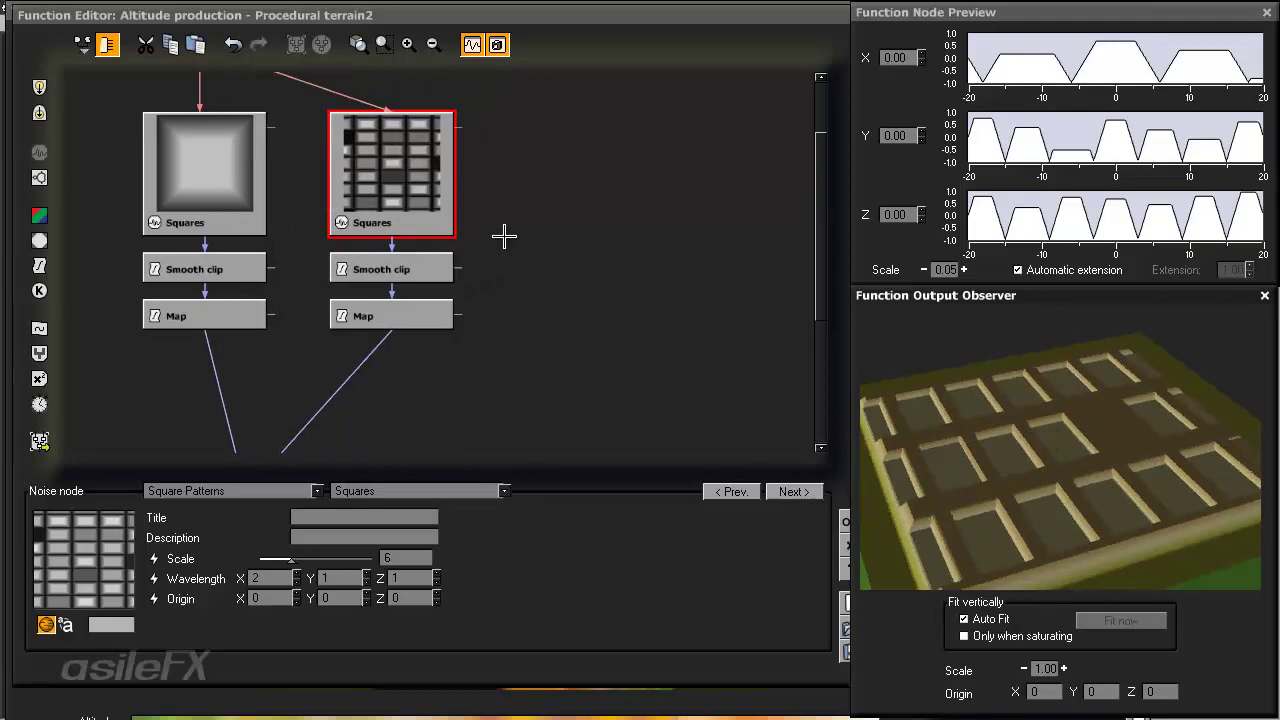
left_click_drag(512, 353, 395, 175)
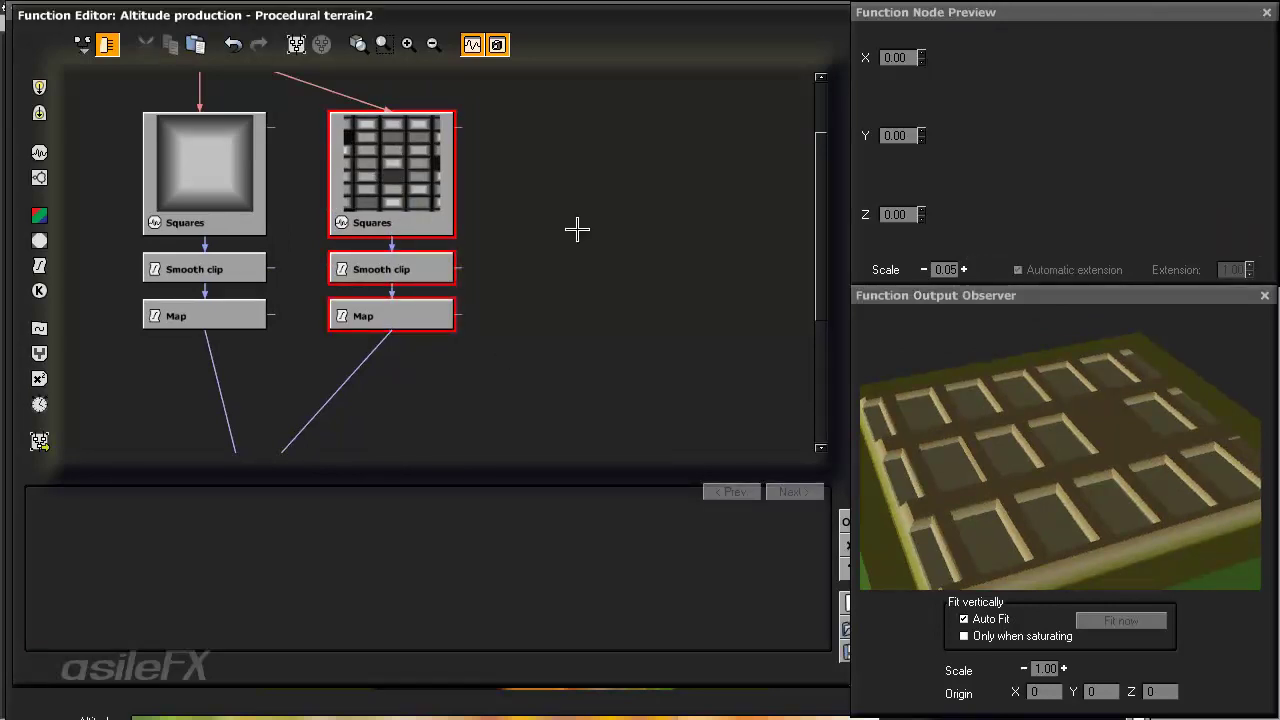
key("ctrl+v")
middle_click_drag(580, 373, 543, 334)
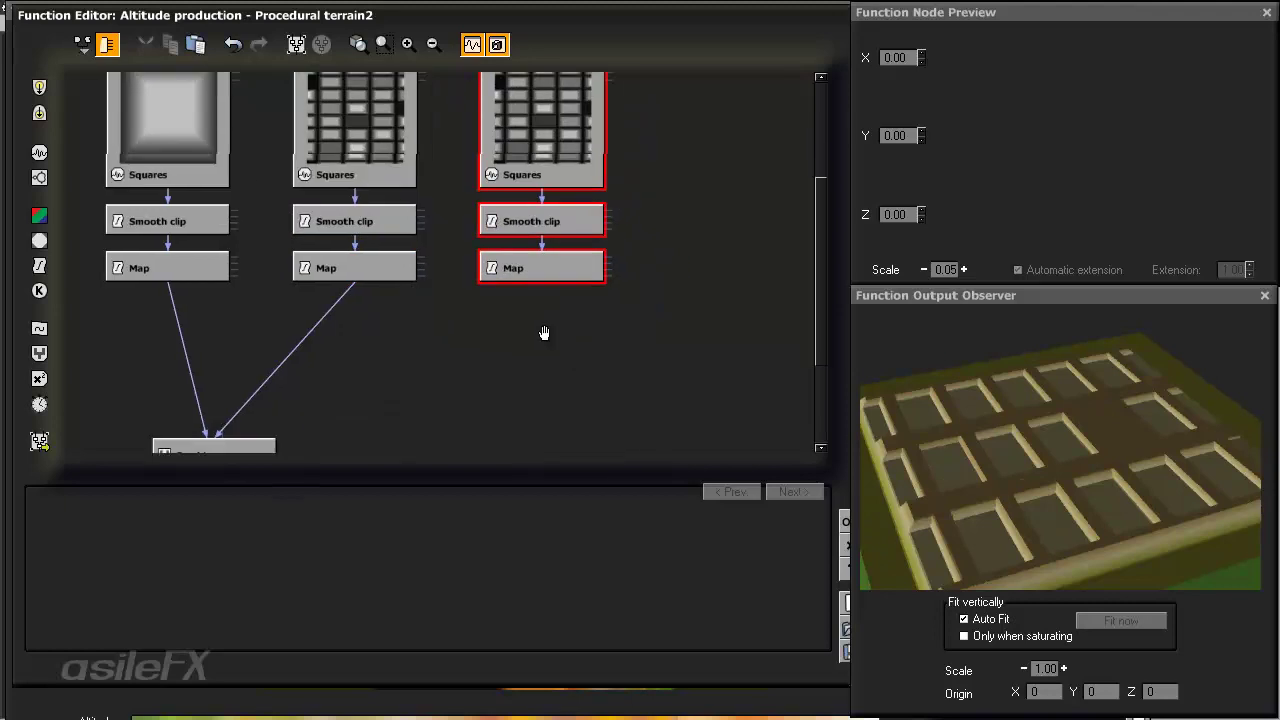
left_click(240, 446)
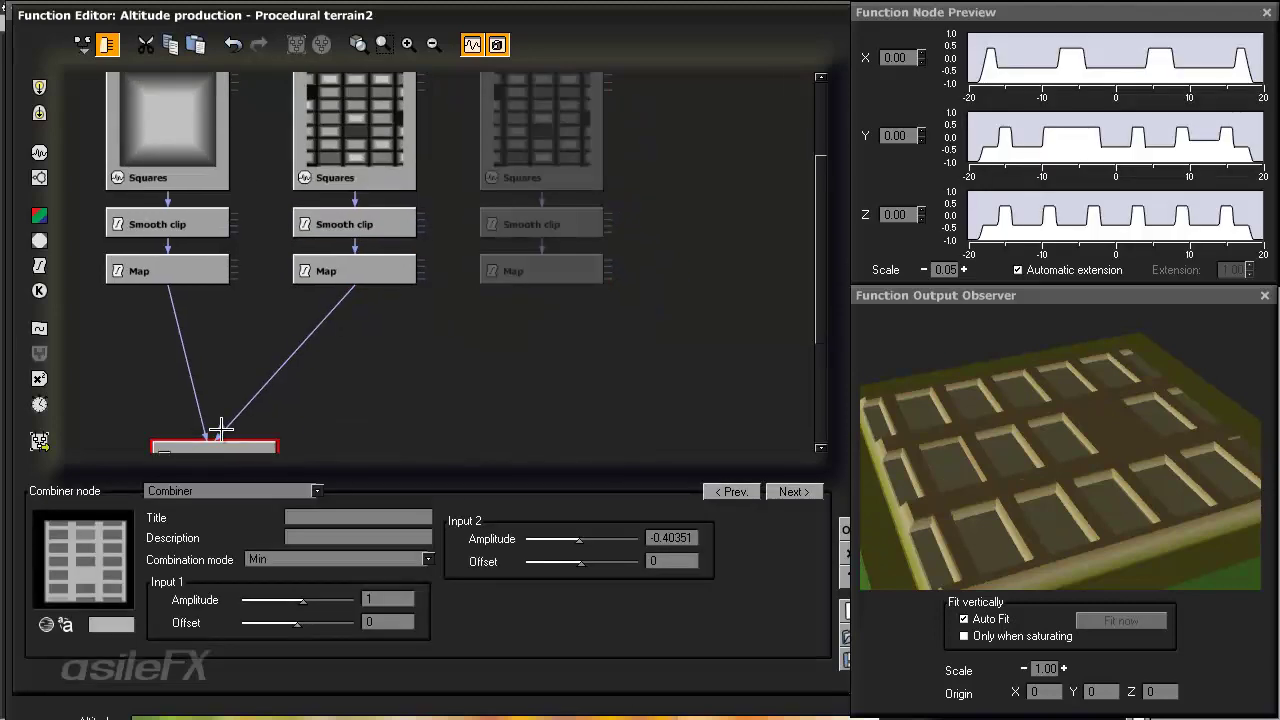
left_click_drag(220, 424, 560, 272)
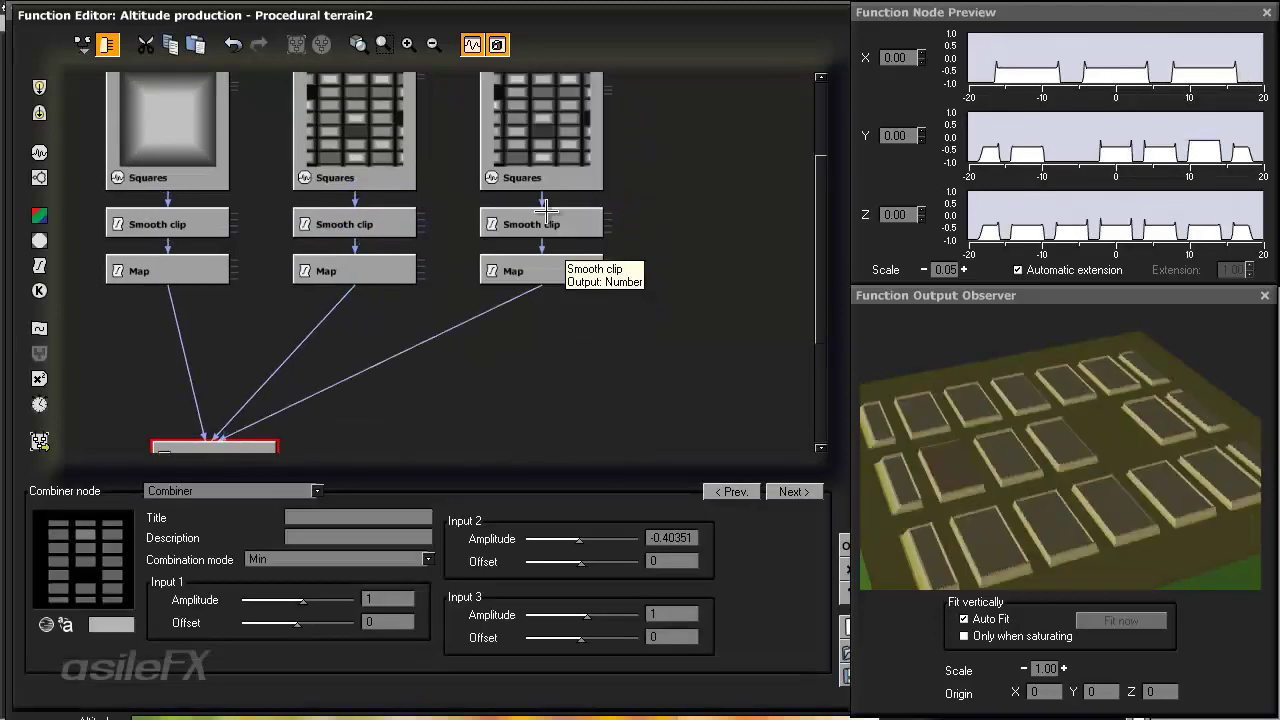
- Set the copied Squares node's scale to 3 and its Y wavelength to 4
left_click(544, 135)
double_click(398, 563)
type("3")
key("Return")
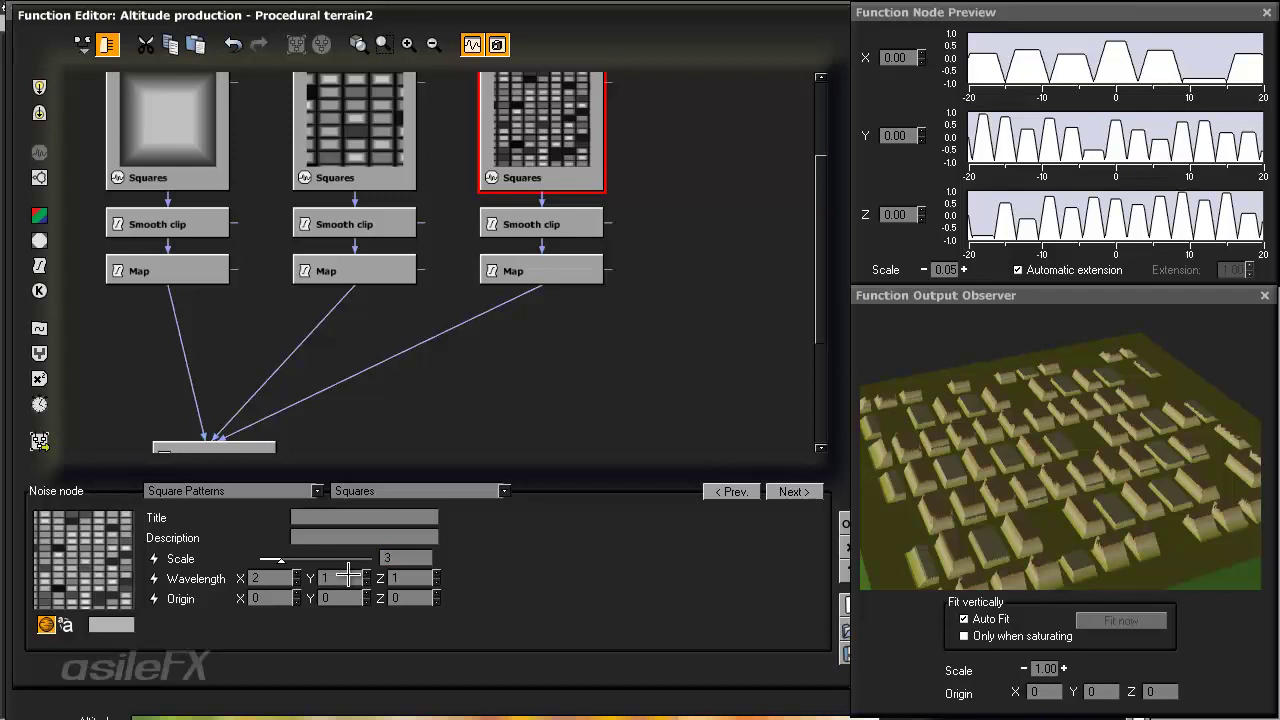
double_click(340, 578)
type("4")
key("Return")
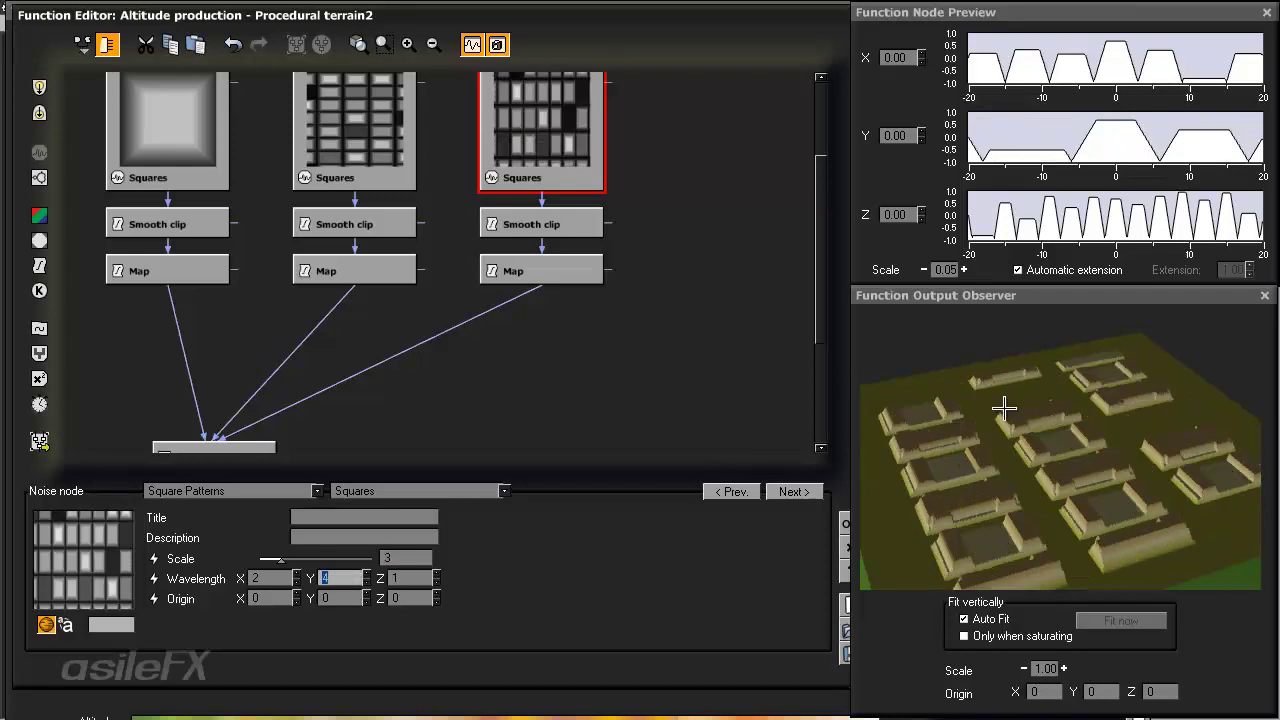
- Set the Combiner's Input 3 amplitude to 2 and offset to about 0.65, and inspect the terrain from several angles
left_click(590, 266)
left_click(574, 146)
scroll(380, 340, "down", 1)
left_click(281, 403)
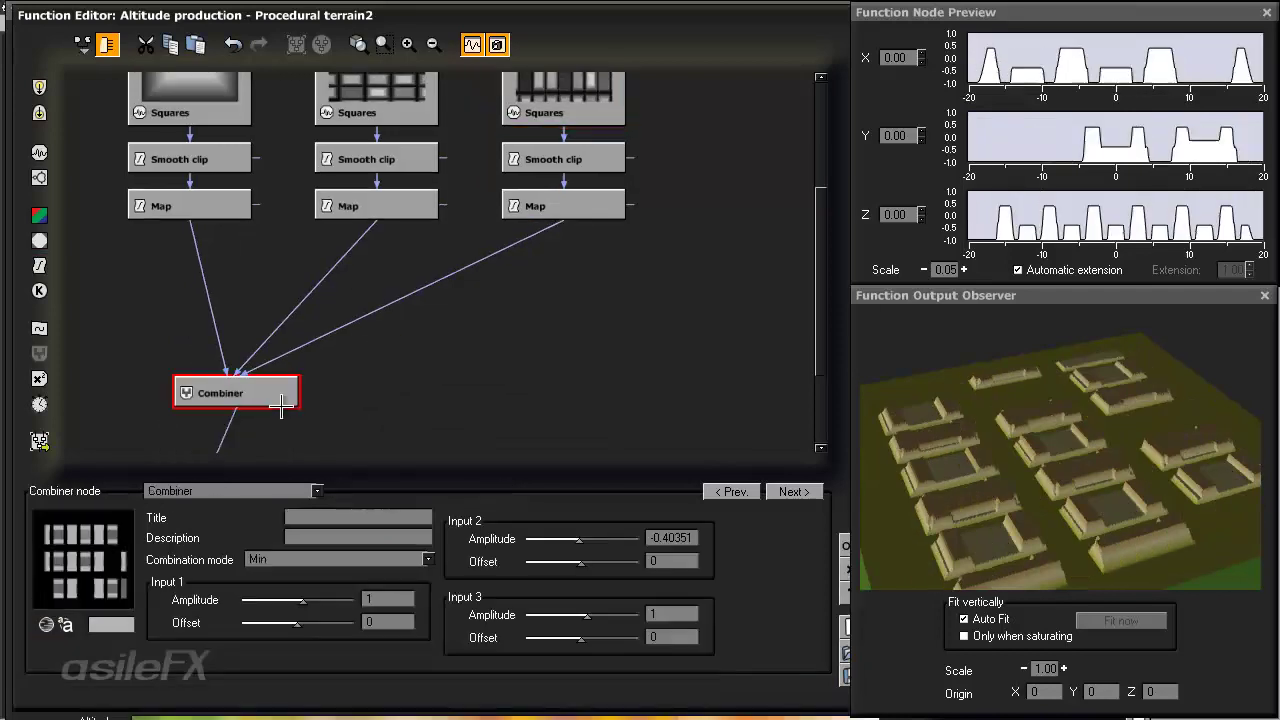
double_click(651, 617)
type("2")
key("Return")
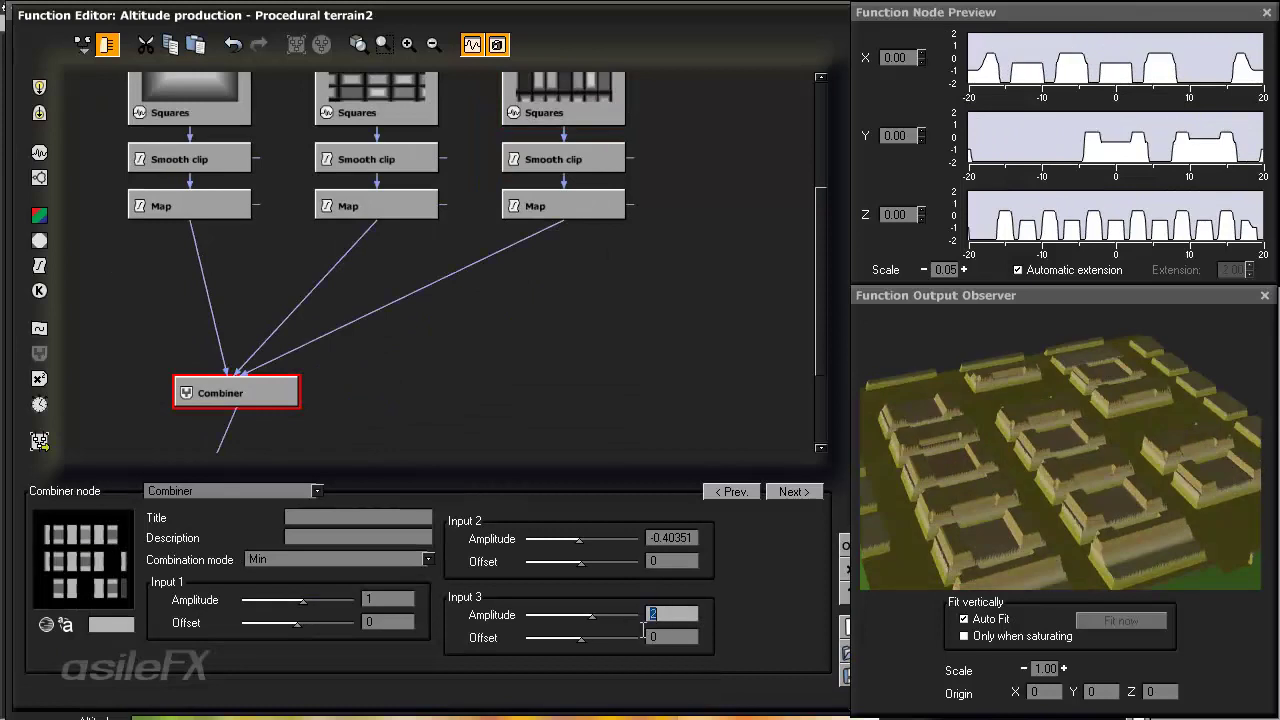
left_click_drag(622, 638, 679, 674)
left_click_drag(646, 636, 636, 637)
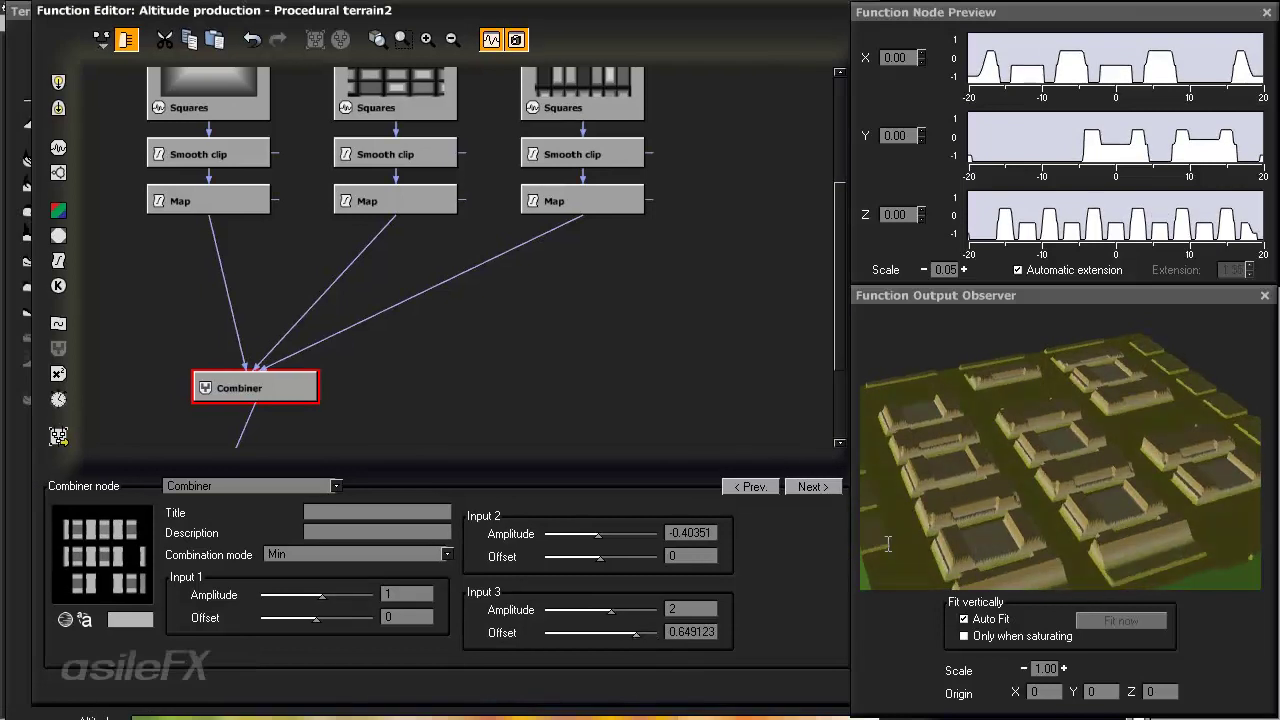
left_click_drag(887, 543, 1046, 563)
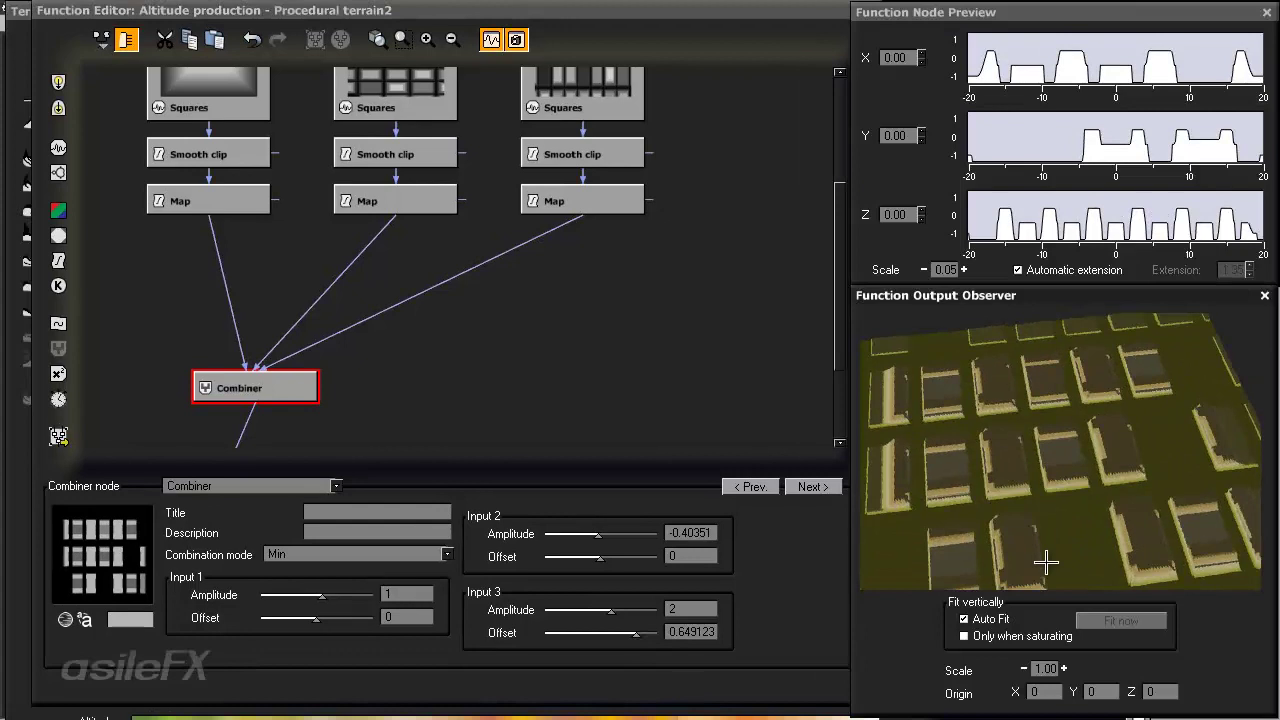
left_click_drag(1036, 357, 1075, 473)
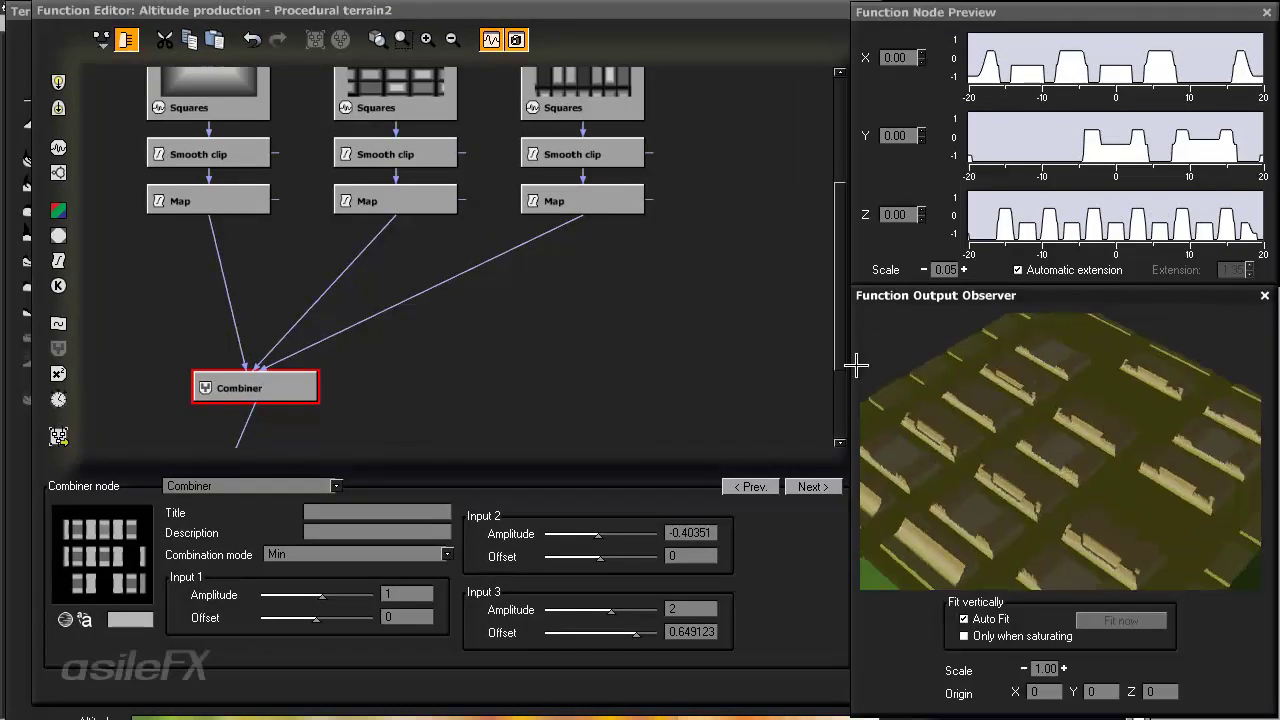
- Shift the third Squares node's Y origin to 3.8 and inspect the moved blocks in the terrain preview
left_click(600, 90)
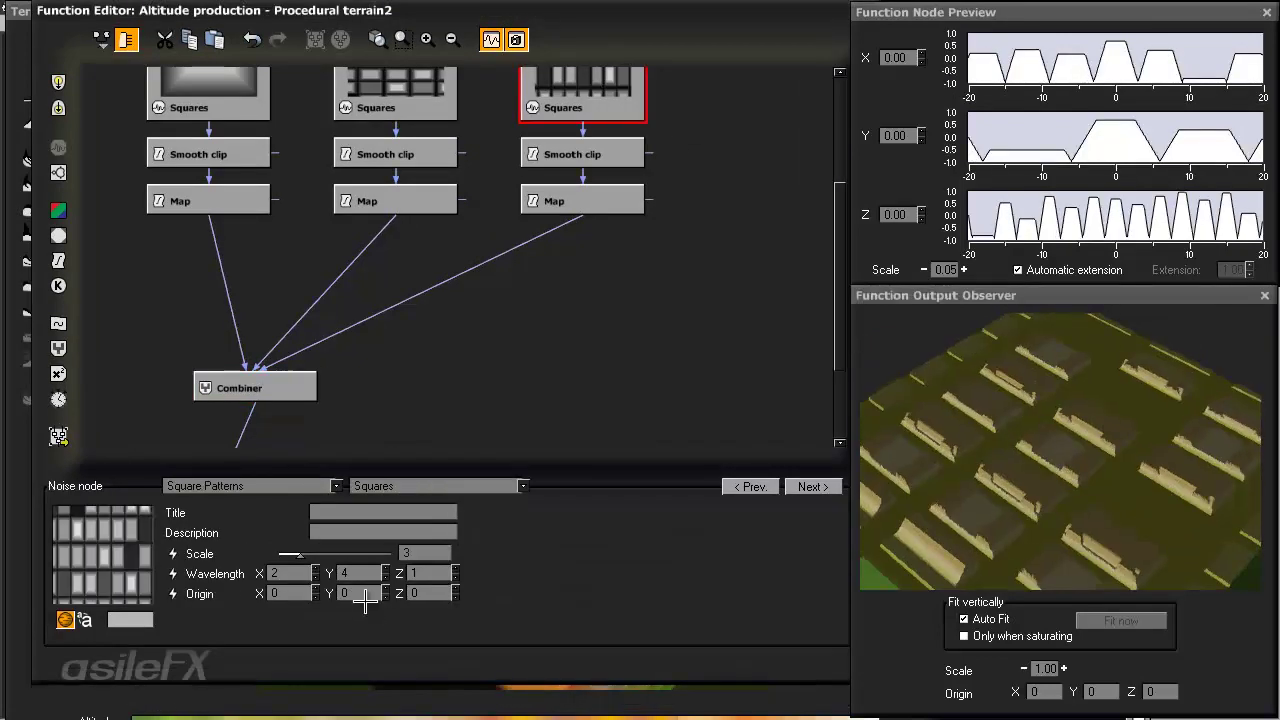
left_click(366, 597)
type("5")
key("Return")
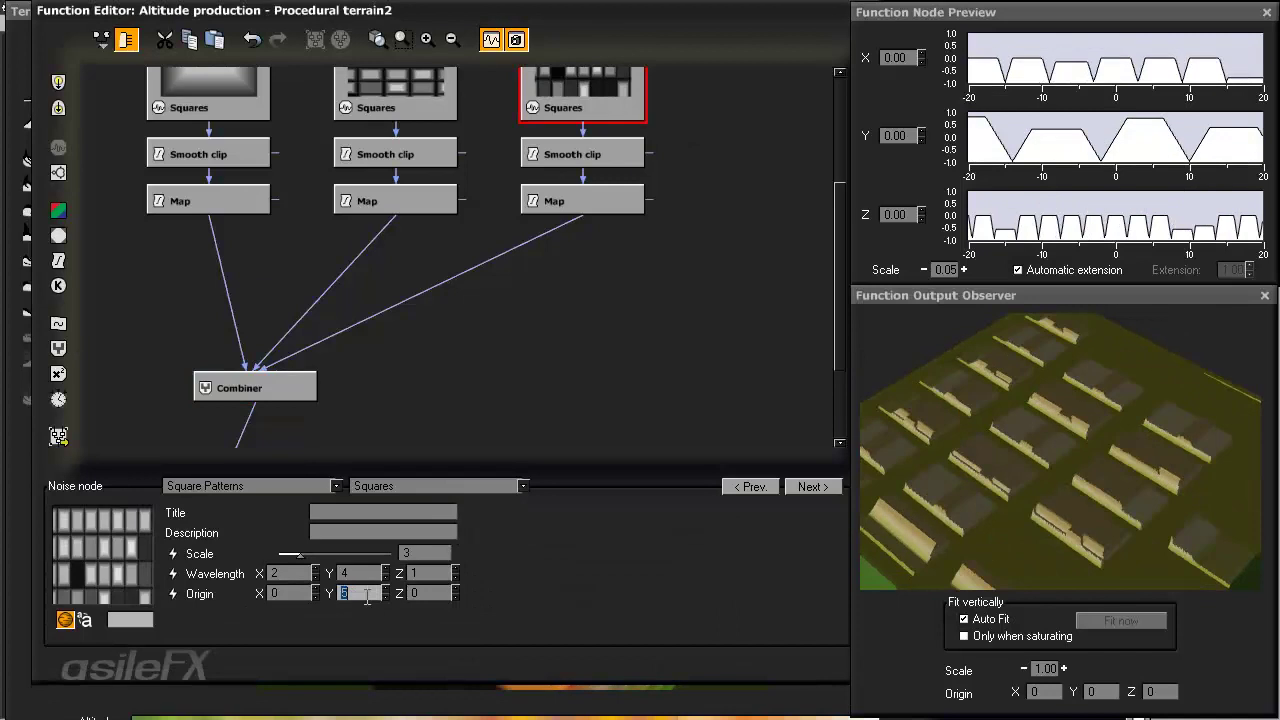
left_click_drag(388, 598, 376, 559)
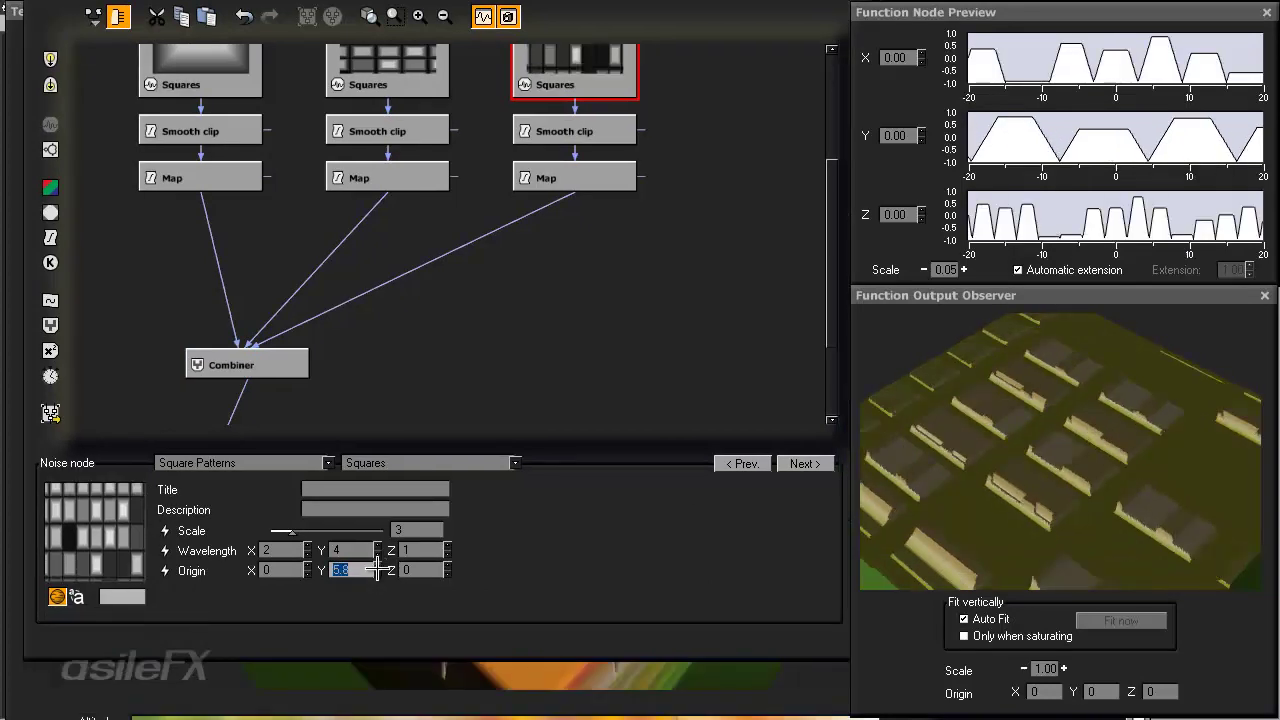
left_click_drag(520, 607, 525, 647)
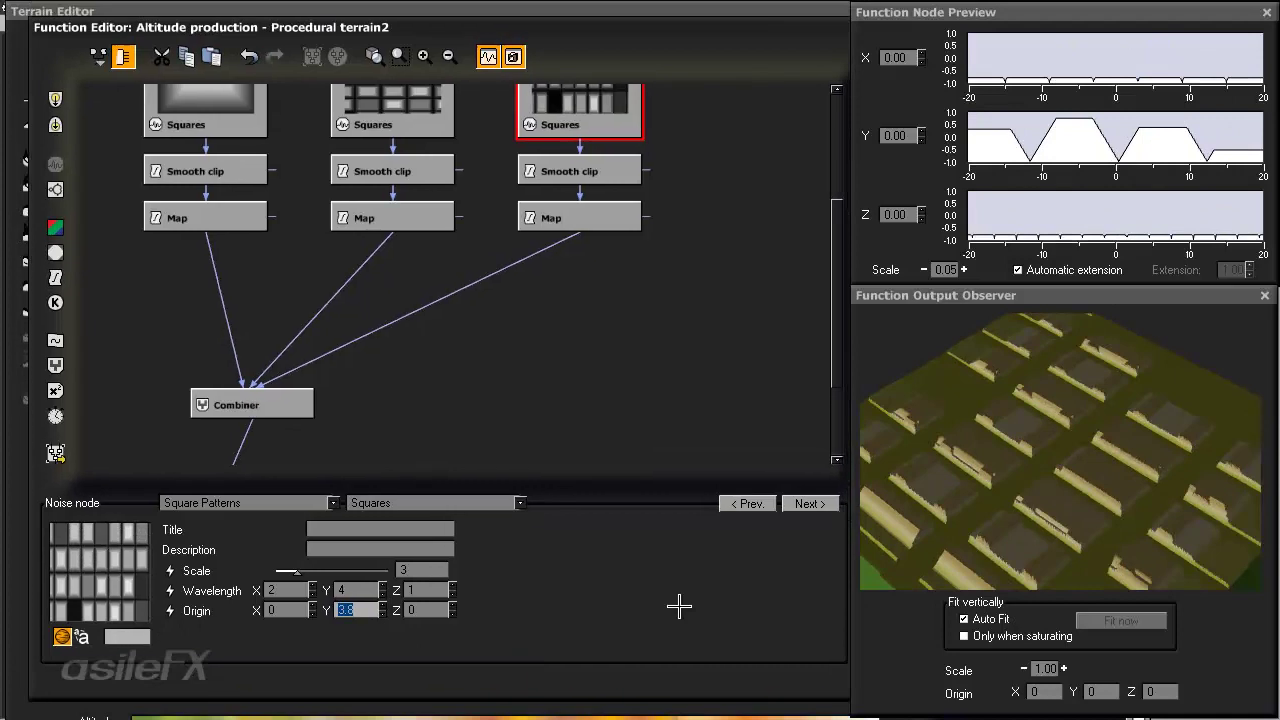
left_click_drag(974, 466, 1108, 578)
left_click_drag(1044, 457, 1038, 582)
left_click_drag(611, 551, 609, 589)
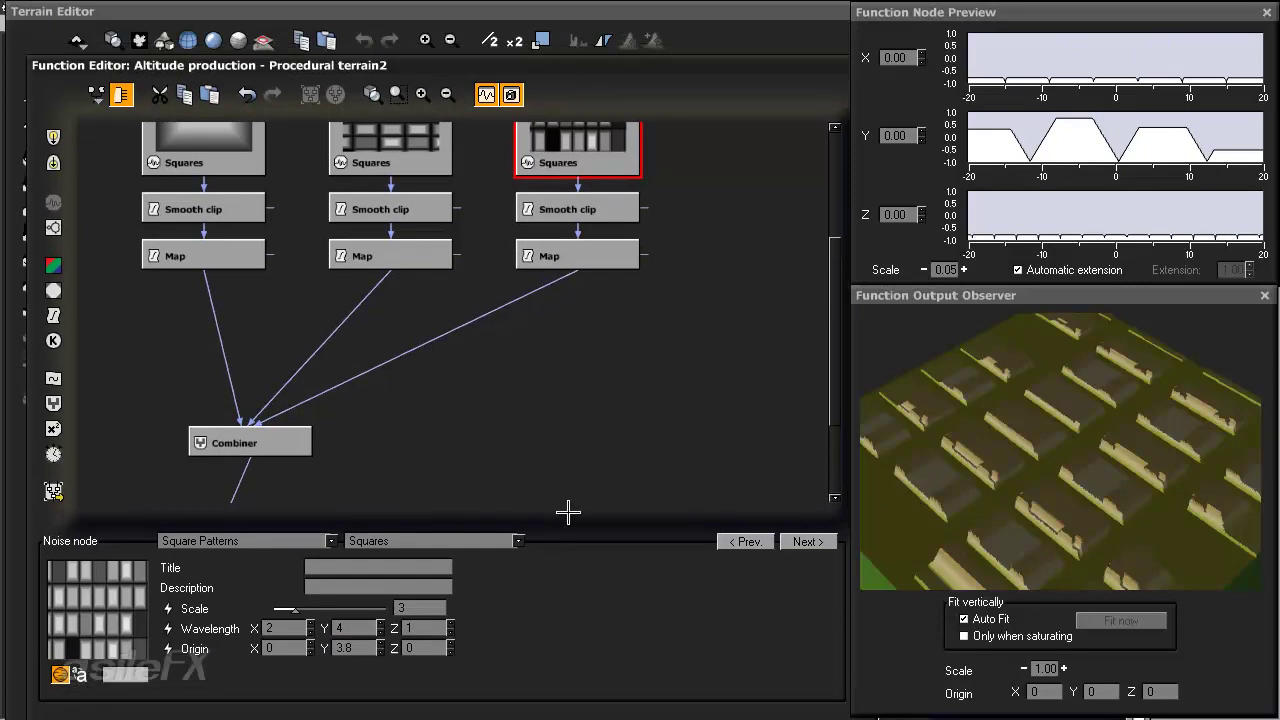
- Align the Combiner beneath the first Map, insert a second Combiner on its output and set the new one's combination mode to Max
left_click_drag(275, 458, 229, 365)
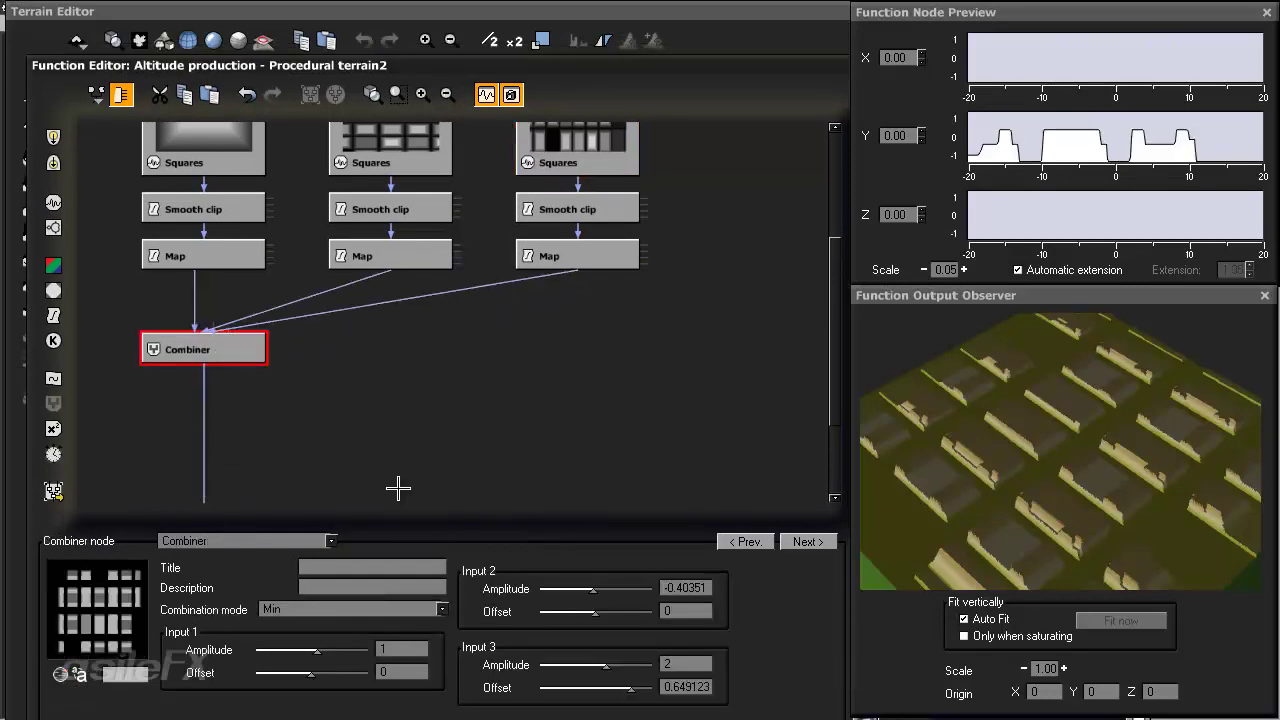
left_click(201, 443)
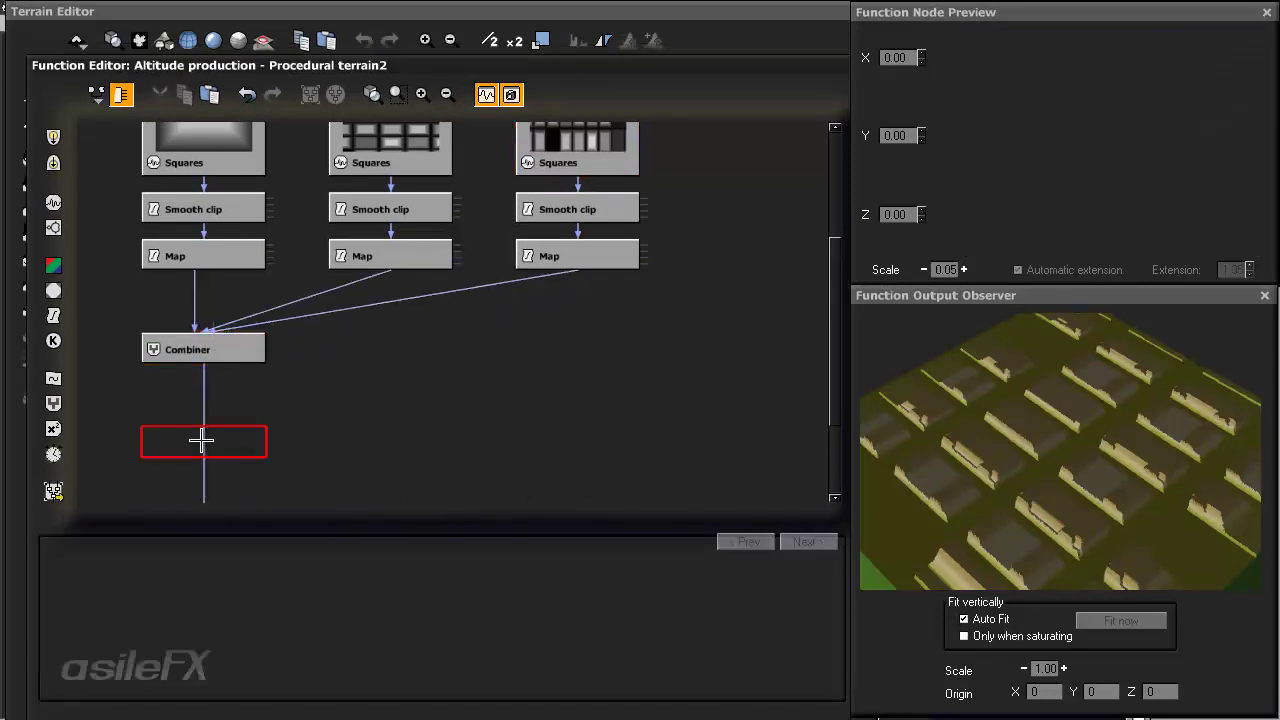
left_click(53, 403)
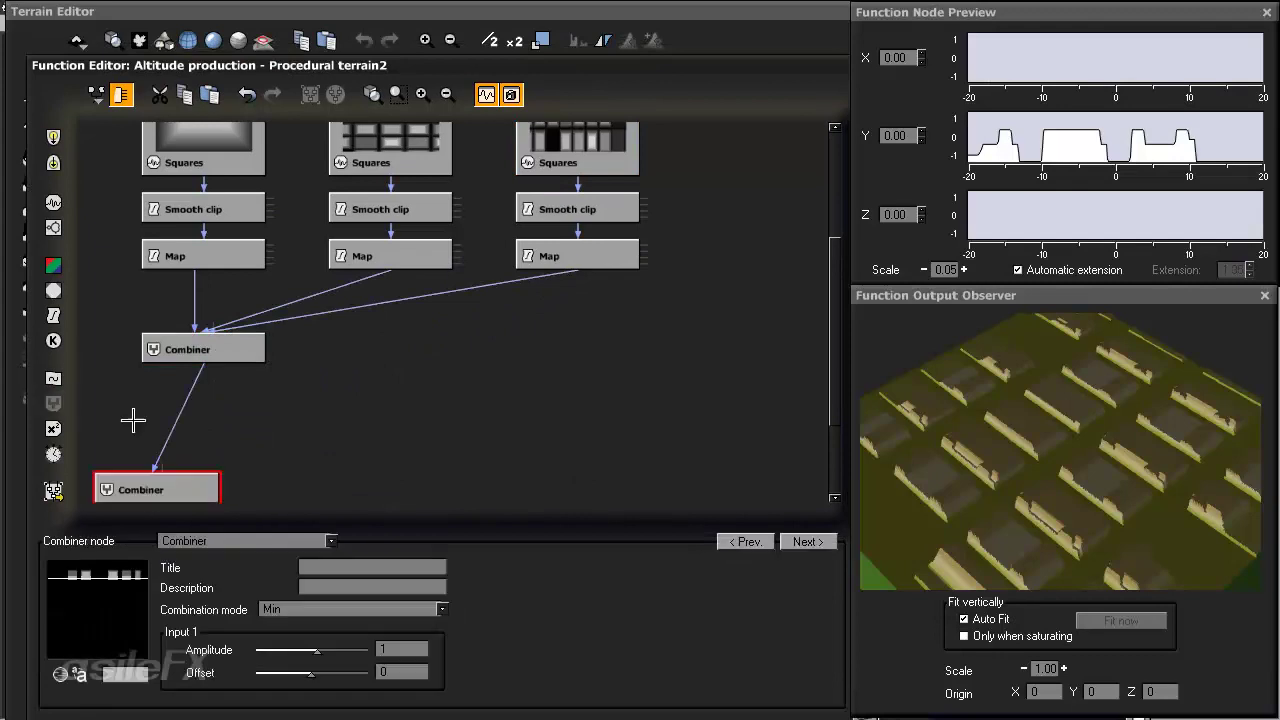
left_click_drag(182, 482, 230, 405)
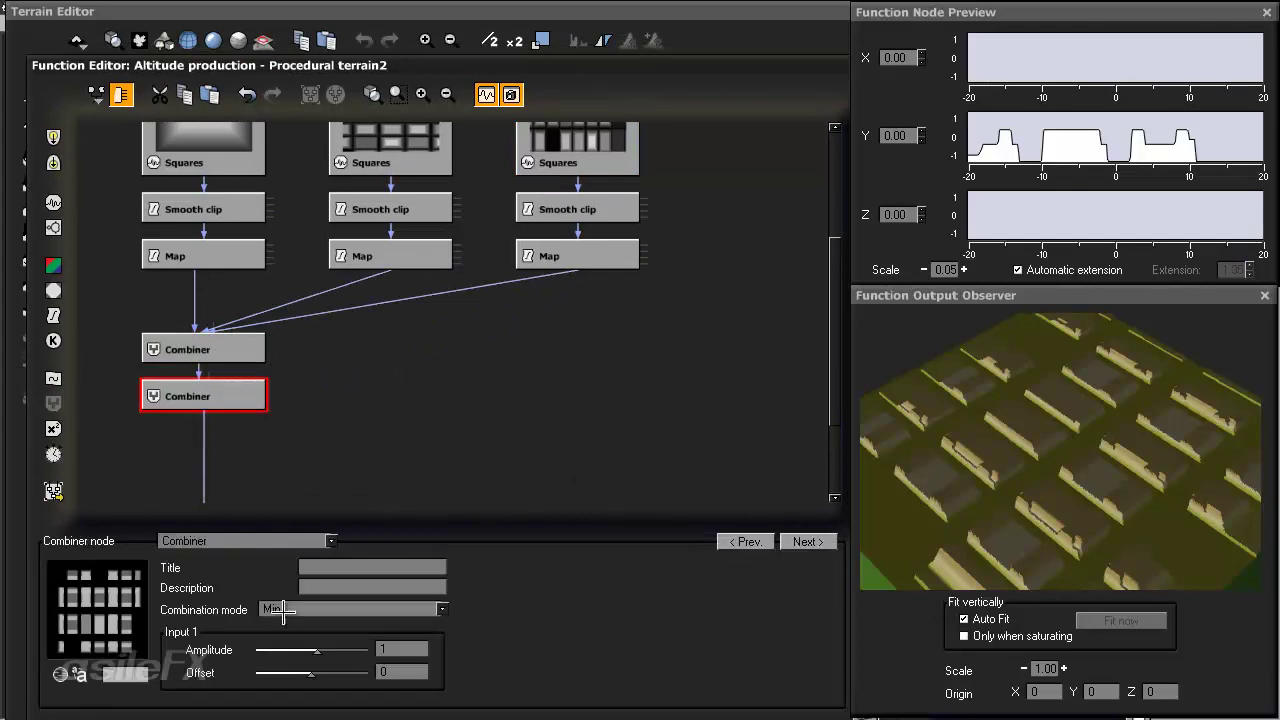
left_click(315, 609)
left_click(300, 530)
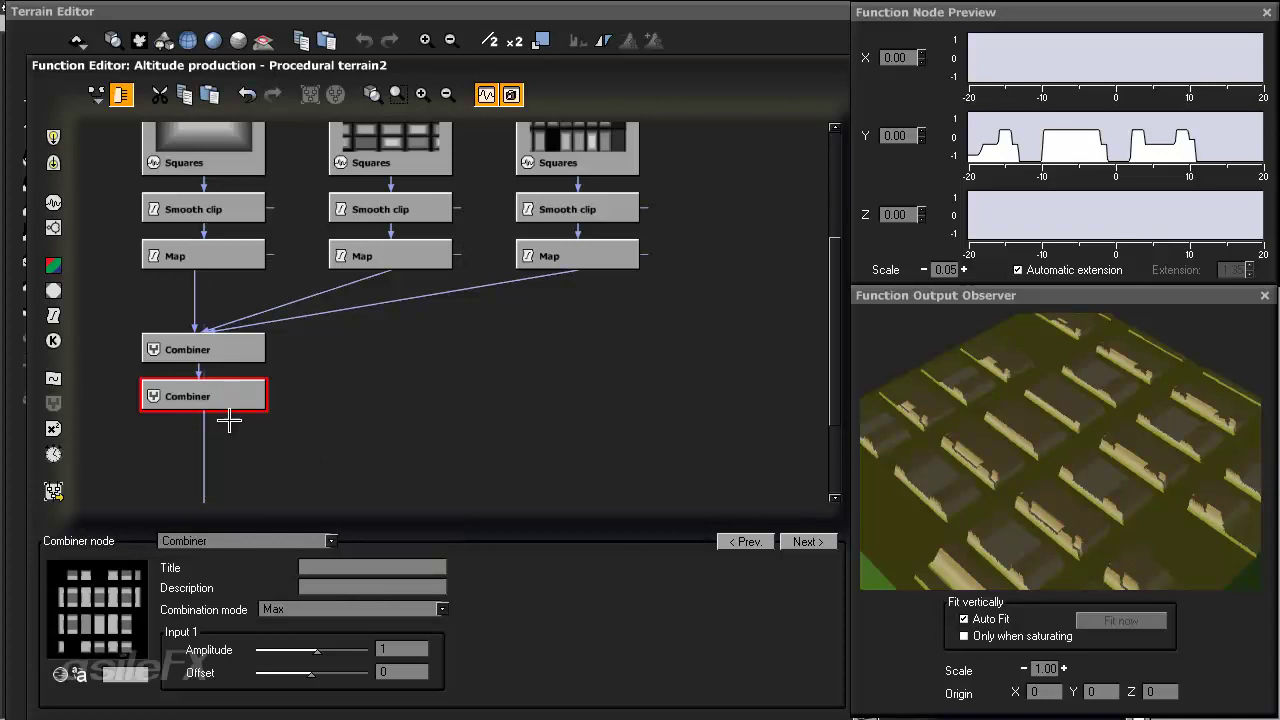
- Connect the second Map to the new Combiner, set its Input 2 amplitude to 1 and offset to -1, and inspect the terrain
left_click_drag(219, 406, 386, 262)
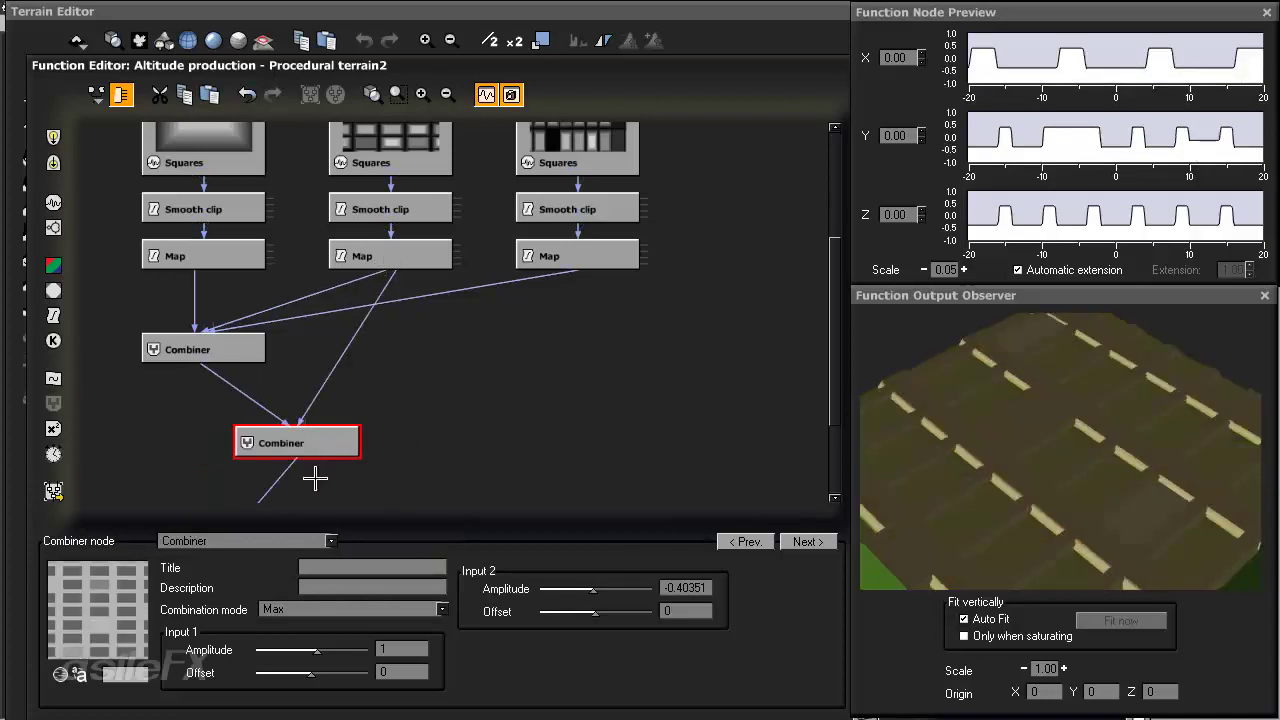
left_click(698, 586)
type("1")
key("Return")
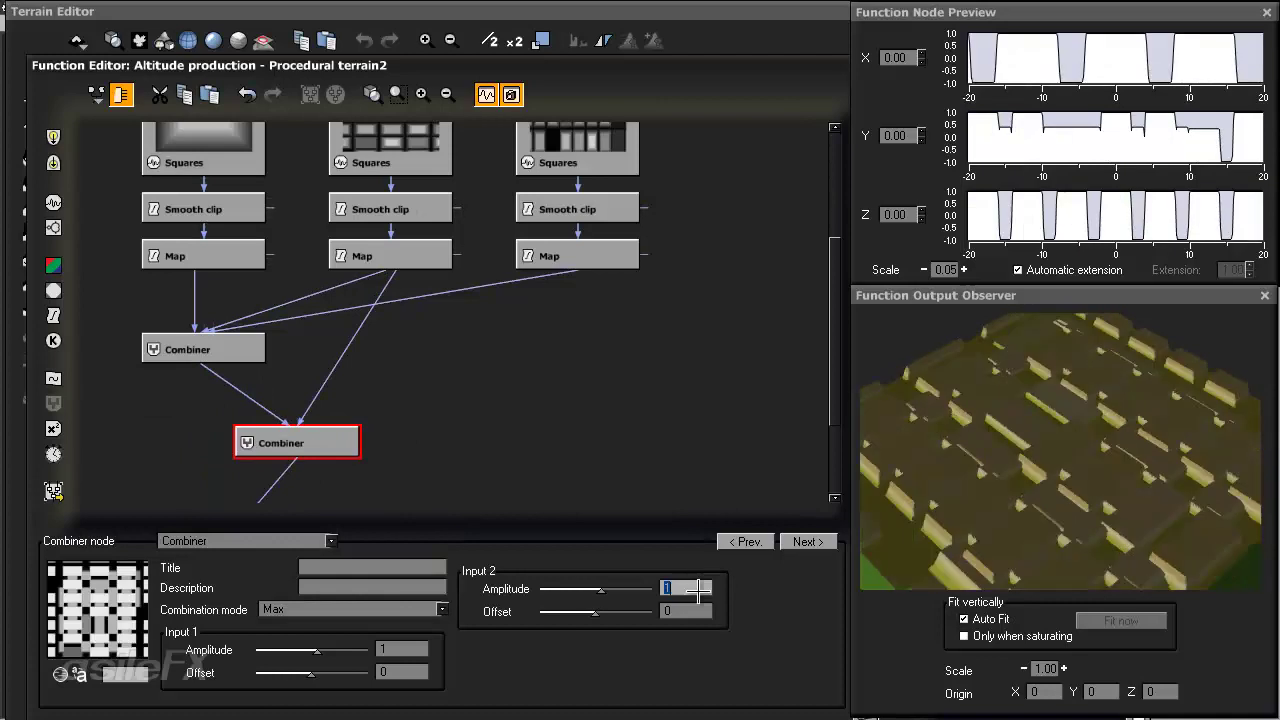
right_click_drag(968, 422, 1025, 454)
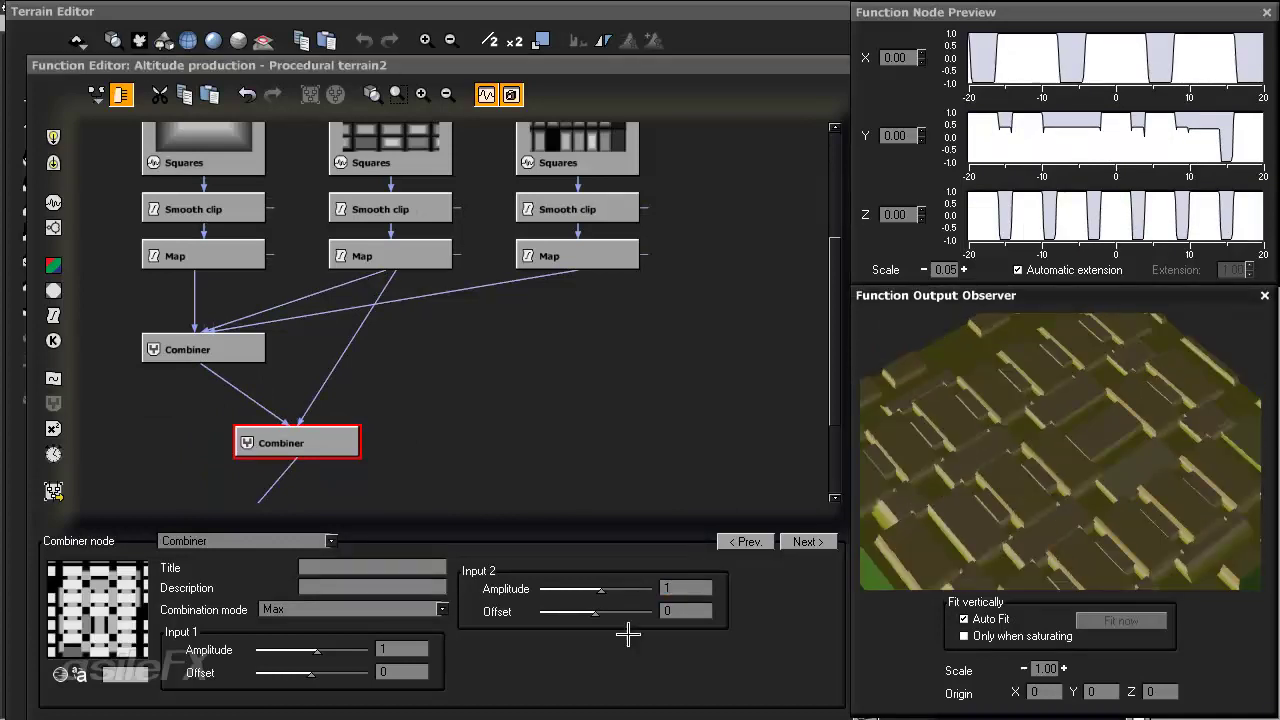
left_click_drag(600, 614, 540, 610)
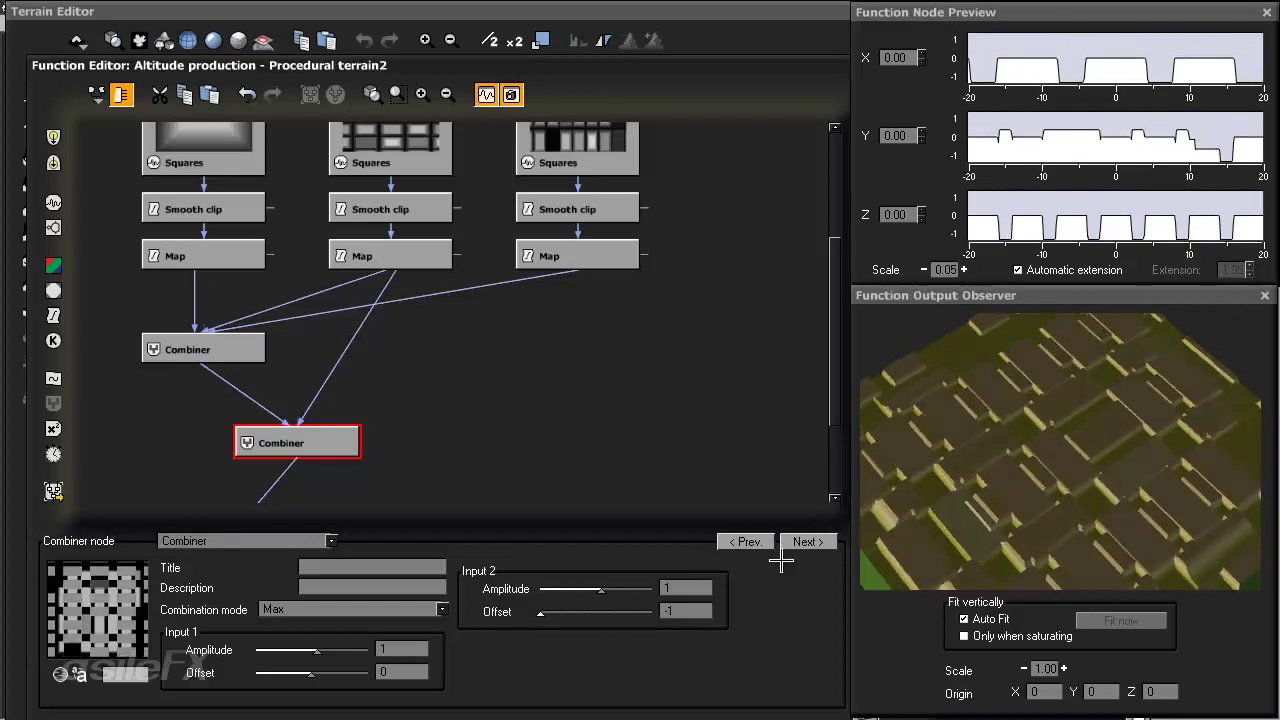
left_click_drag(1172, 458, 1180, 484)
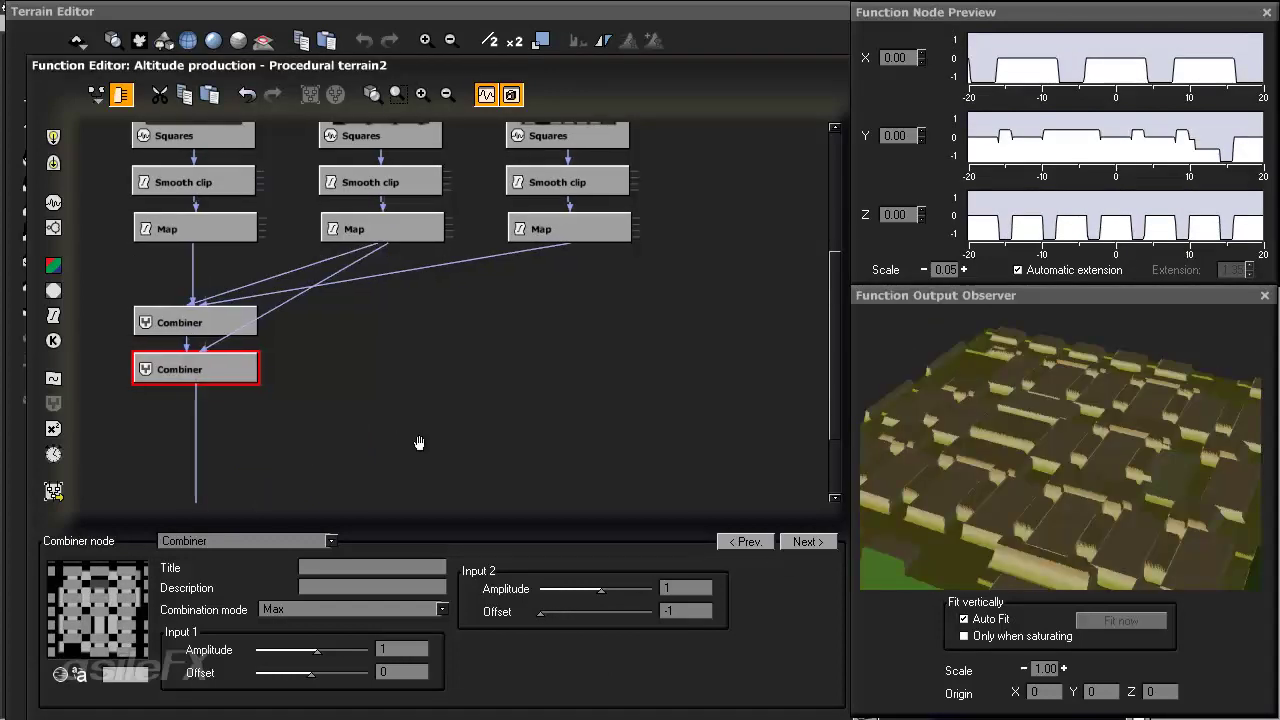
- Duplicate the third Squares, Smooth clip and Map chain and place the copy beside the original as a fourth column
left_click_drag(417, 443, 414, 515)
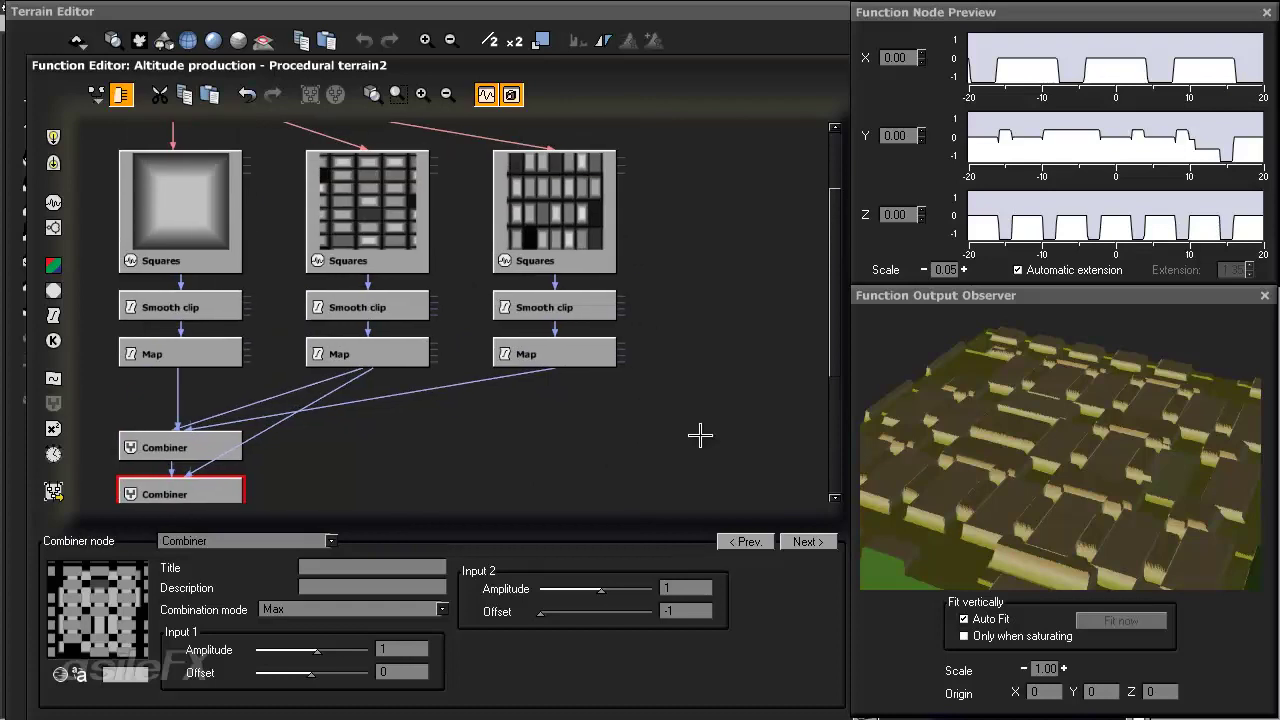
left_click_drag(701, 434, 541, 217)
left_click(737, 209)
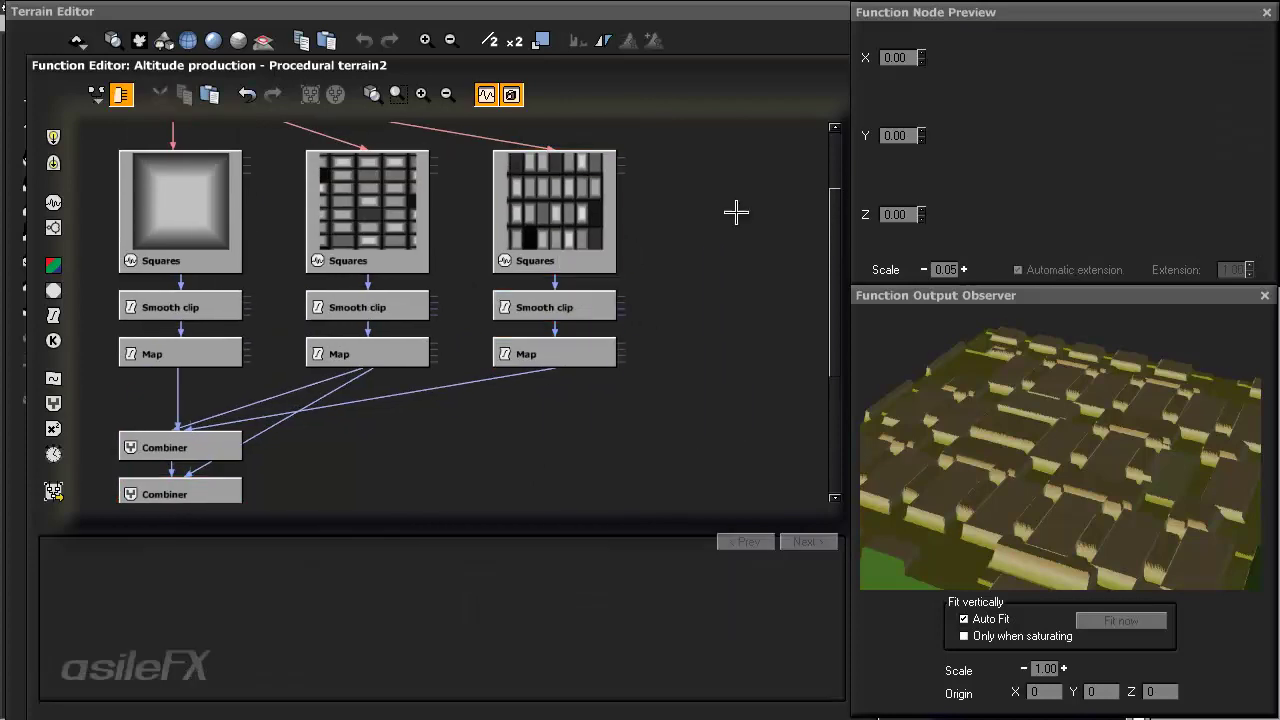
key("ctrl+v")
left_click_drag(308, 442, 680, 214)
middle_click_drag(737, 400, 668, 400)
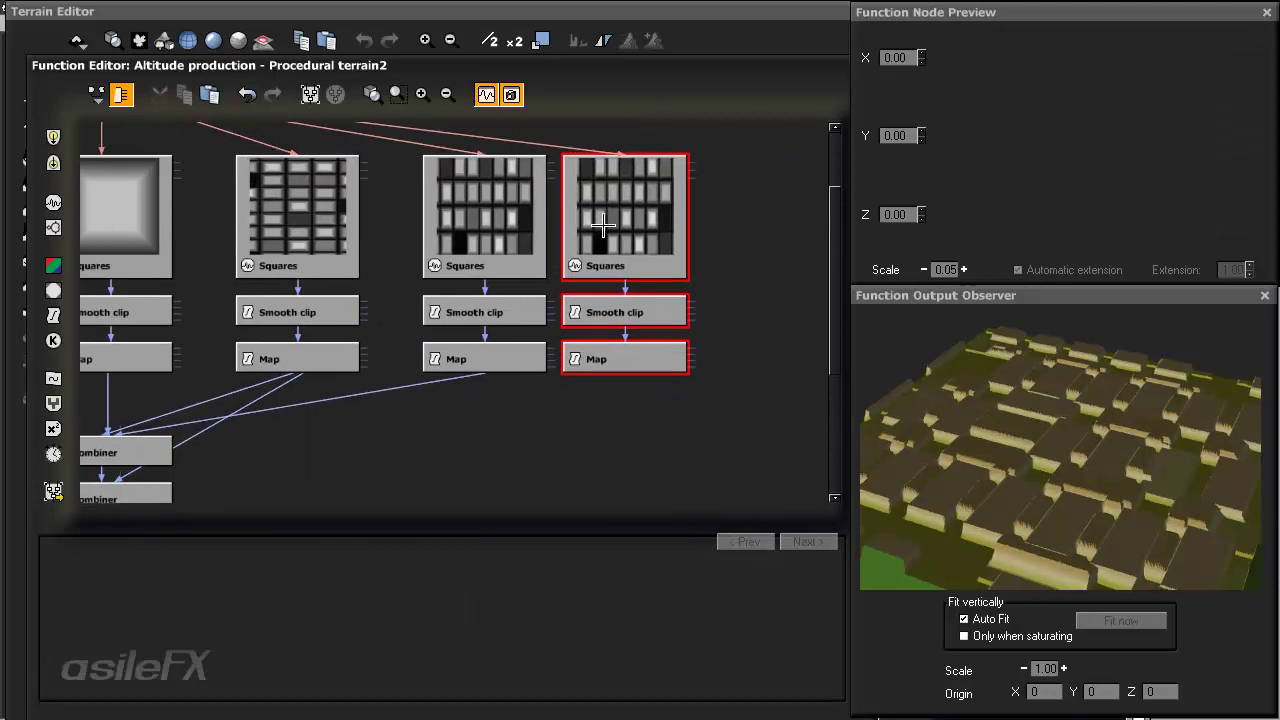
left_click_drag(603, 226, 615, 222)
left_click(518, 235)
left_click(635, 222)
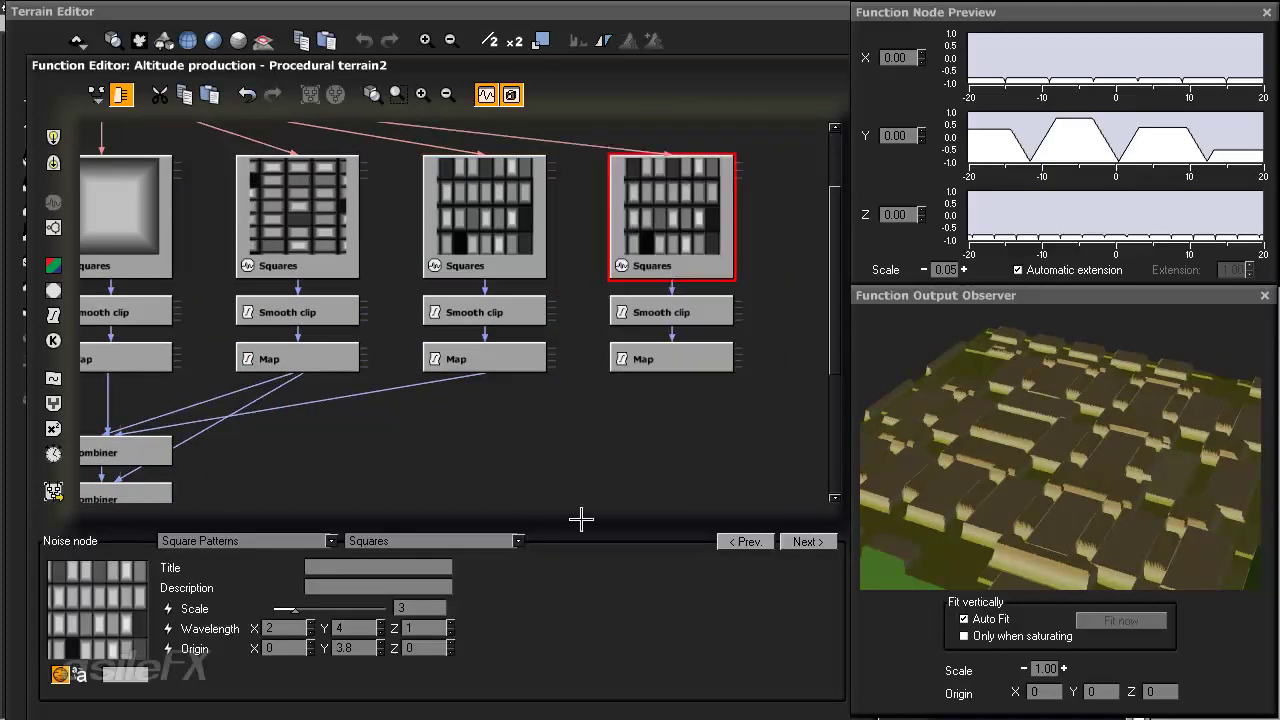
- Reset the fourth Squares node's Y origin to 0 and change its noise type to Squares (Pairs)
double_click(365, 650)
type("2")
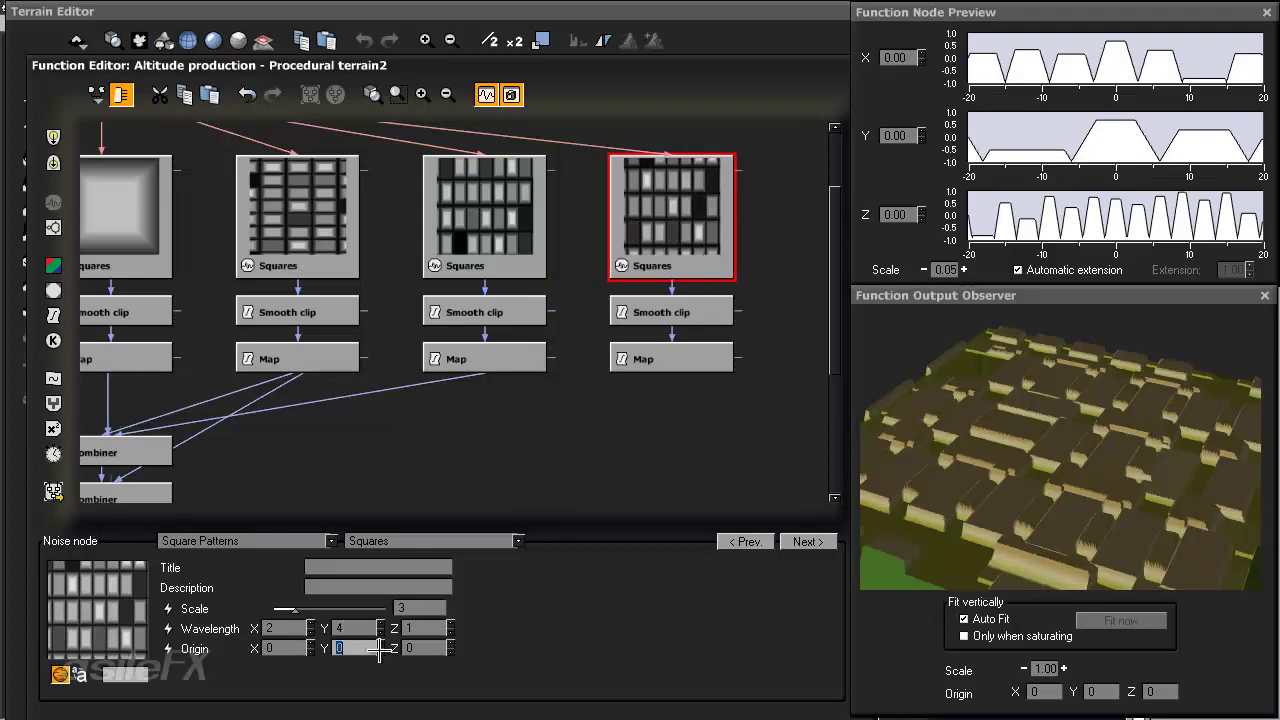
left_click(669, 412)
left_click(663, 166)
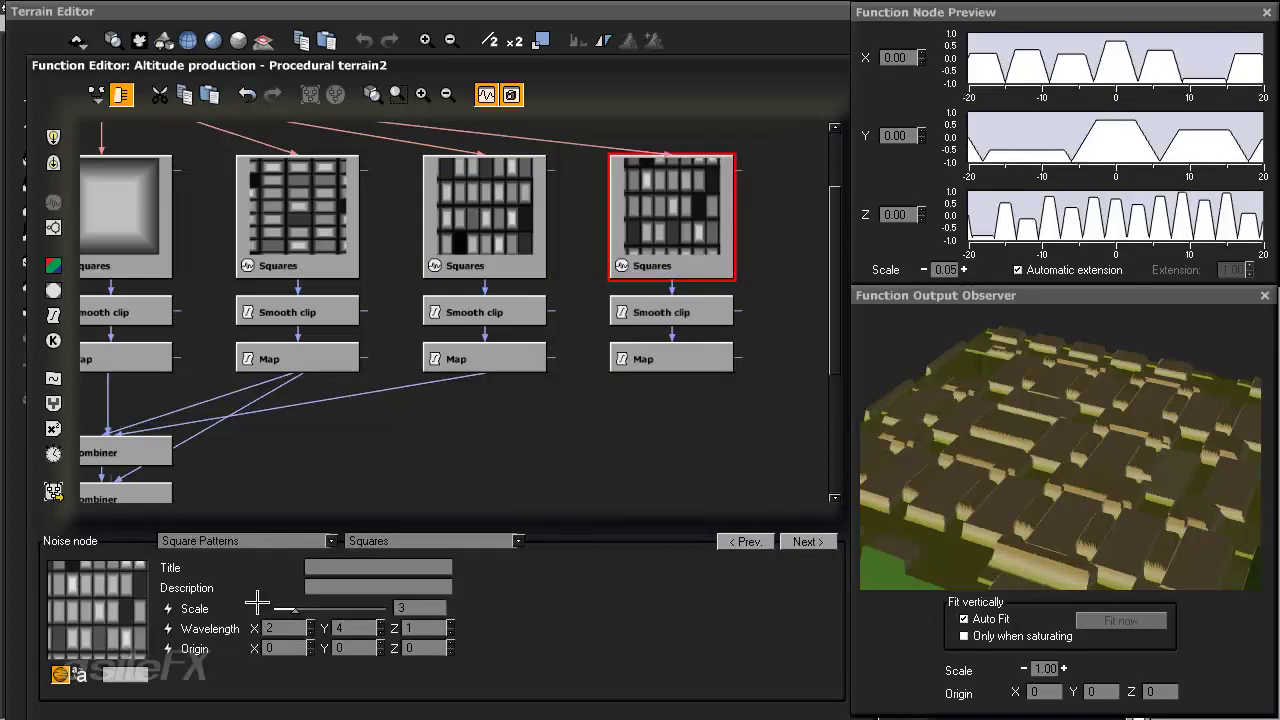
left_click(435, 541)
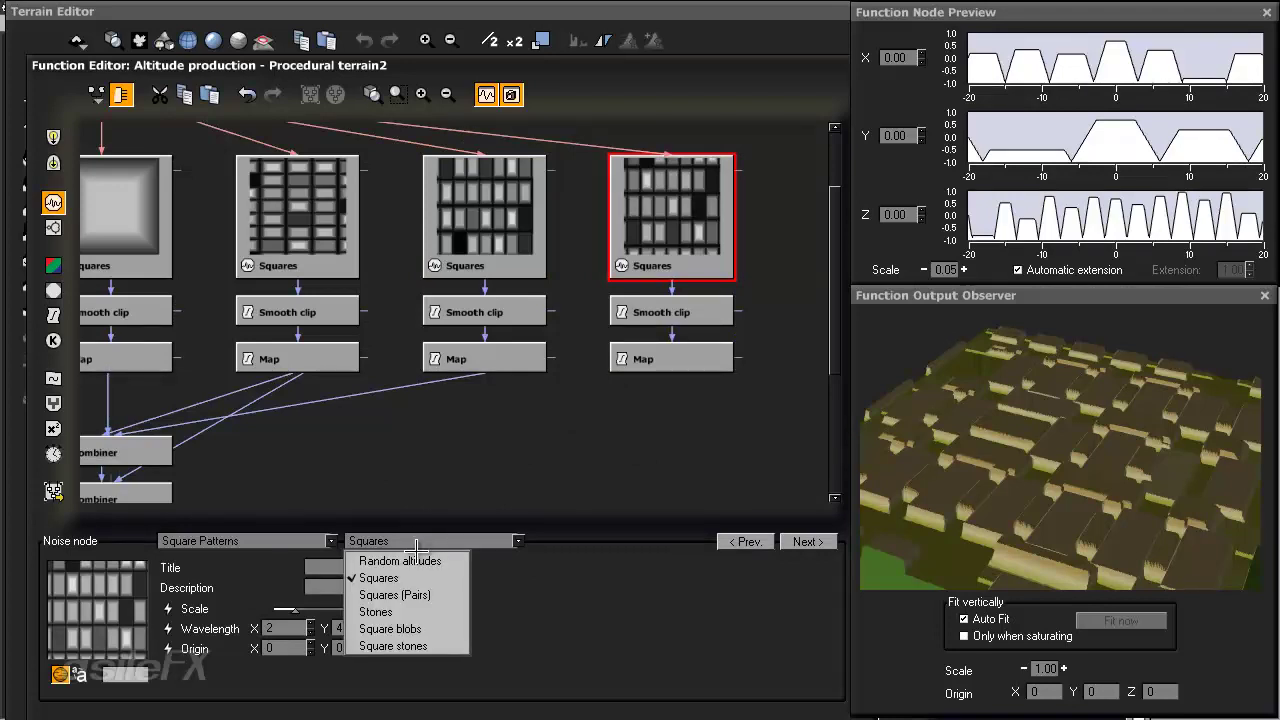
left_click(430, 595)
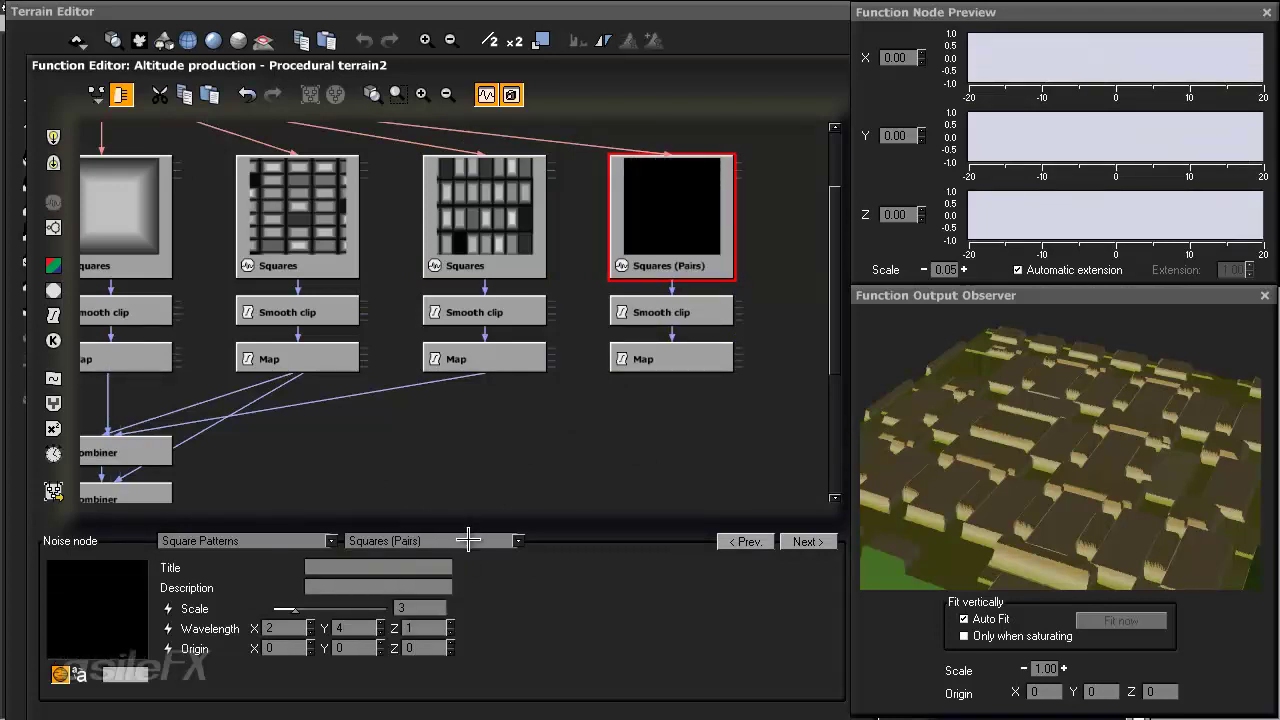
- Change the fourth noise node's type to Random altitudes and reroute the Altitude link to come from the fourth Map
left_click(468, 540)
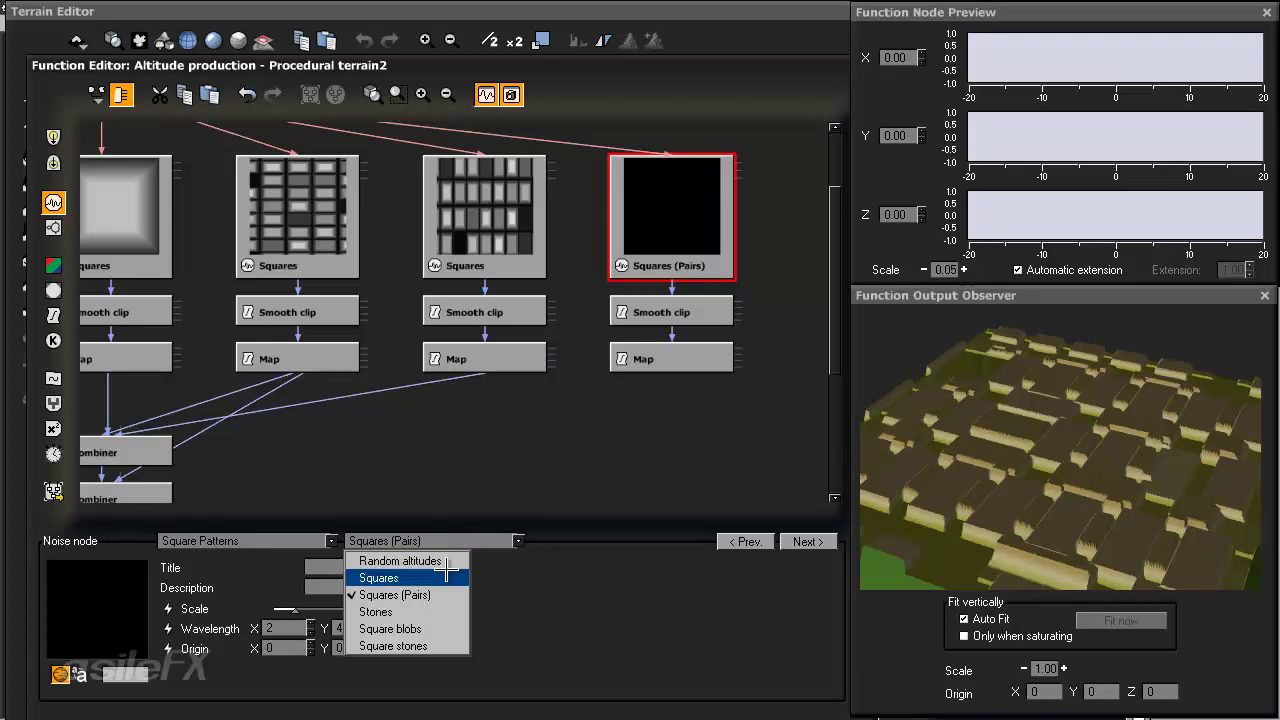
left_click(447, 561)
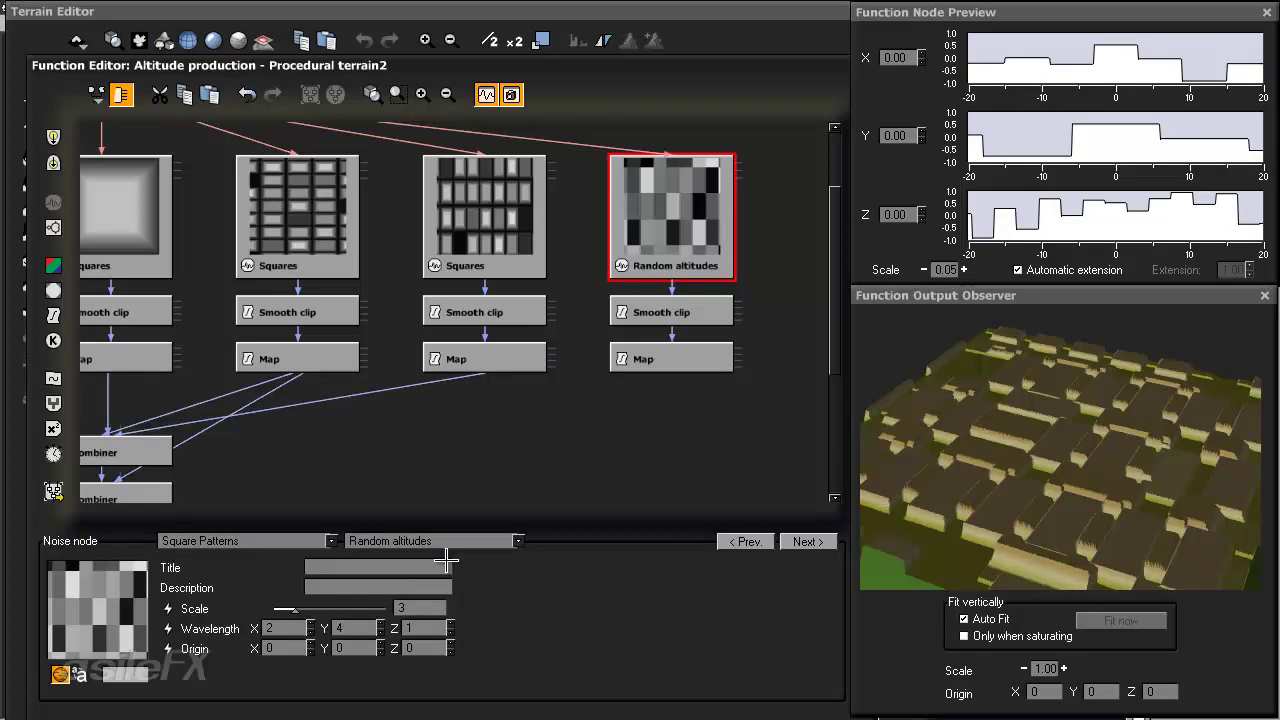
middle_click_drag(518, 369, 598, 302)
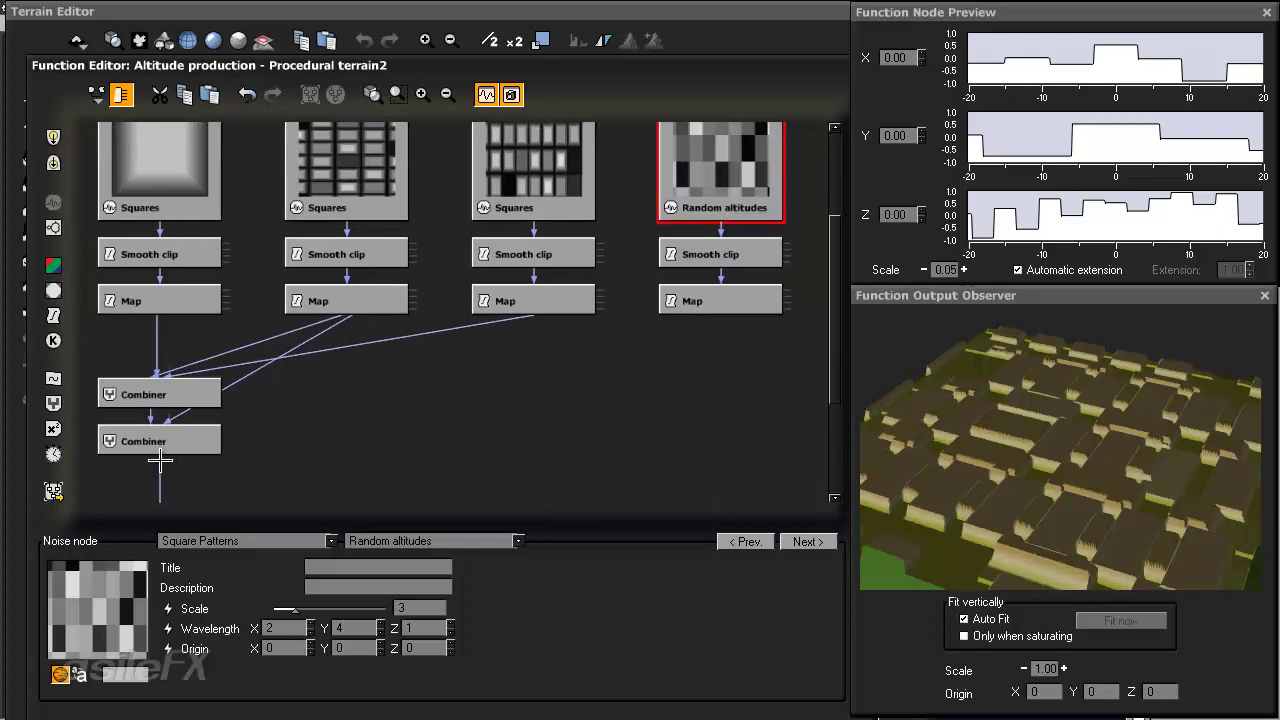
left_click_drag(160, 462, 723, 310)
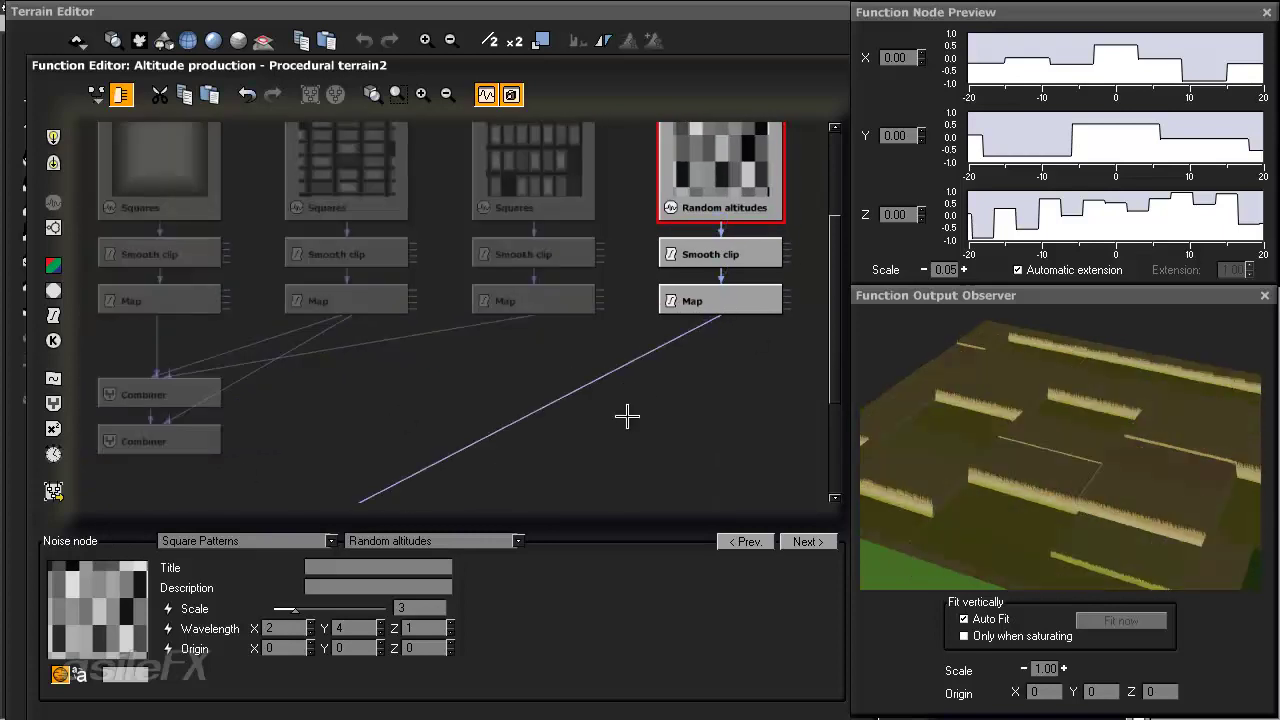
- Examine the terrain produced by the Random altitudes chain from several angles in the output preview
middle_click_drag(626, 414, 683, 303)
scroll(600, 360, "down", 1)
middle_click_drag(490, 320, 333, 480)
middle_click_drag(629, 306, 620, 408)
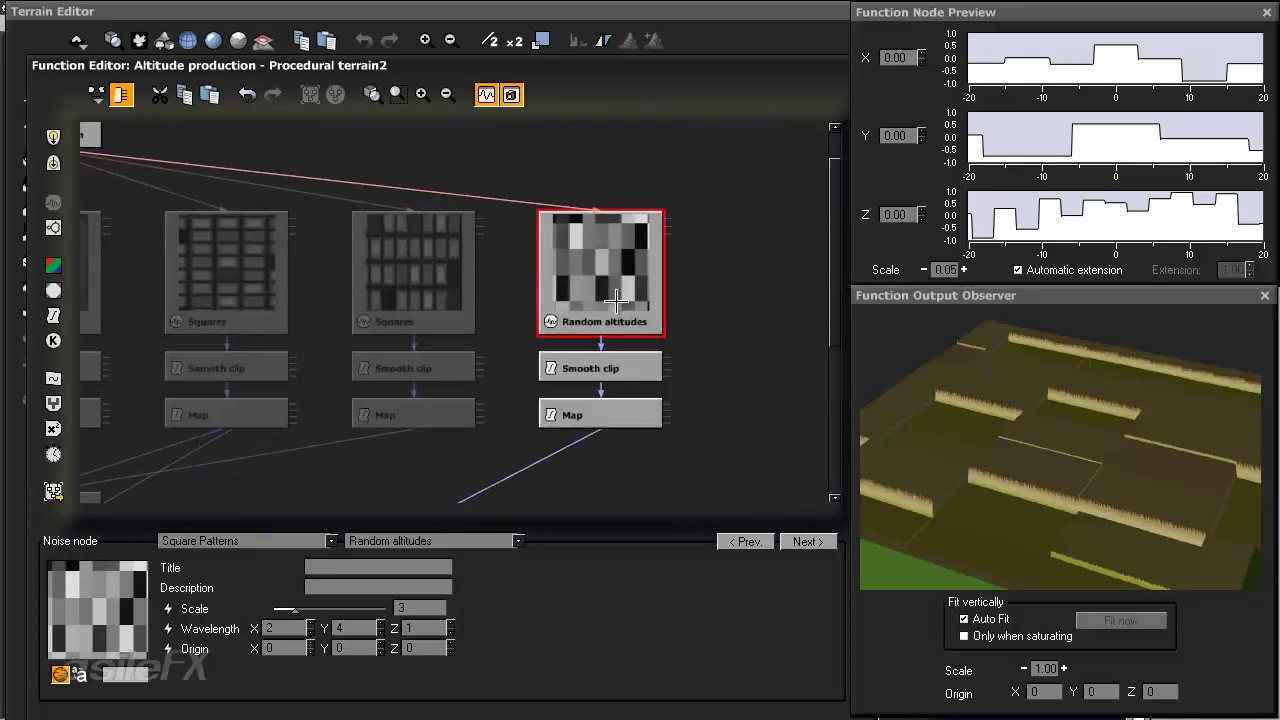
left_click_drag(1030, 451, 993, 470)
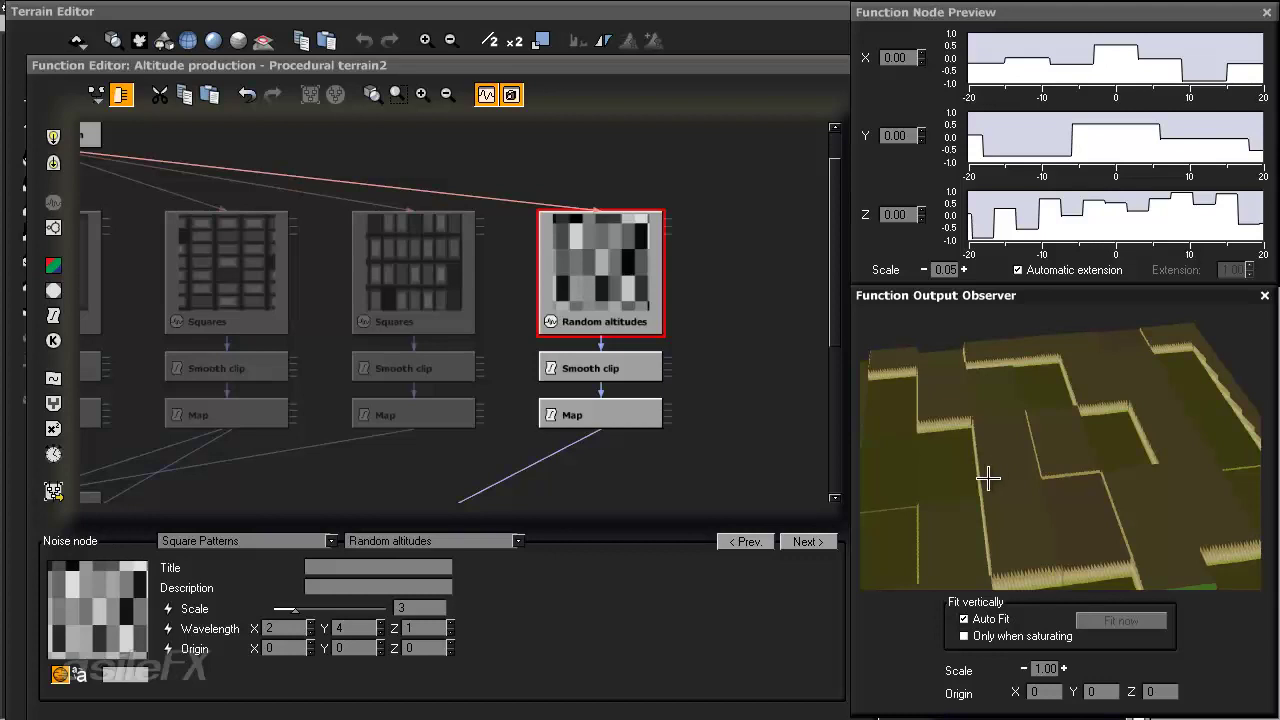
left_click_drag(989, 477, 1049, 554)
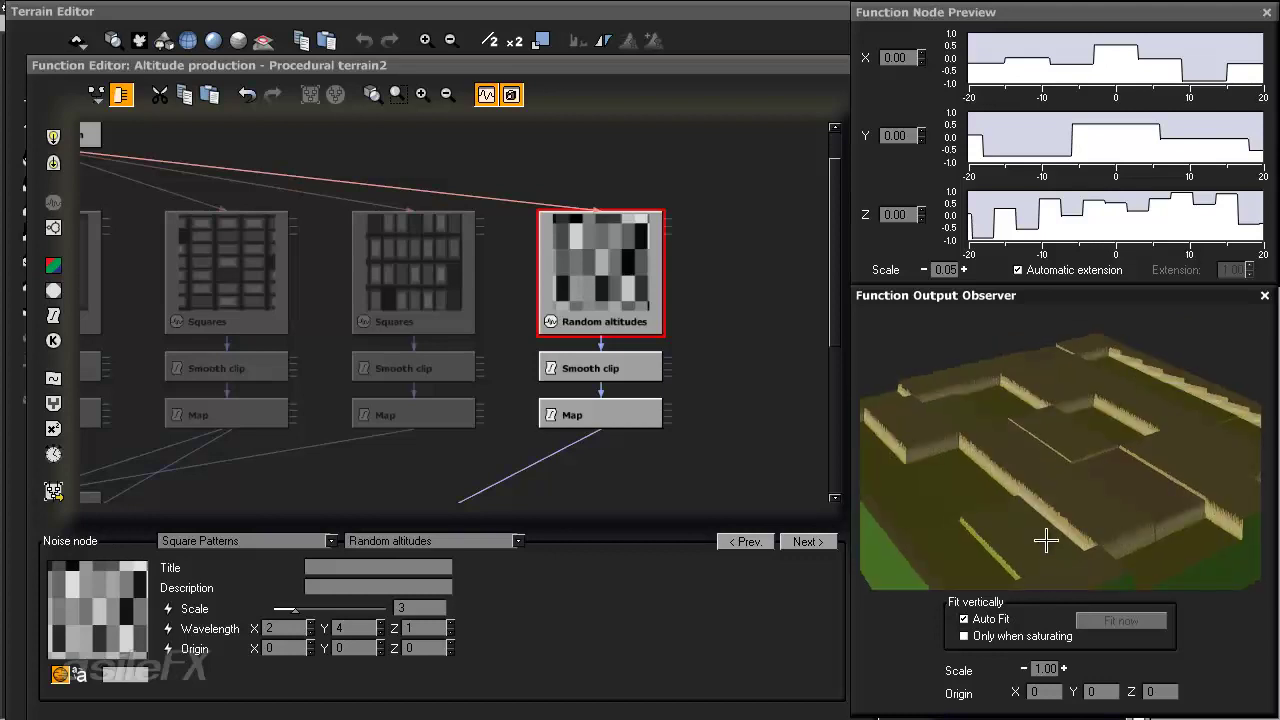
left_click_drag(1060, 474, 1041, 466)
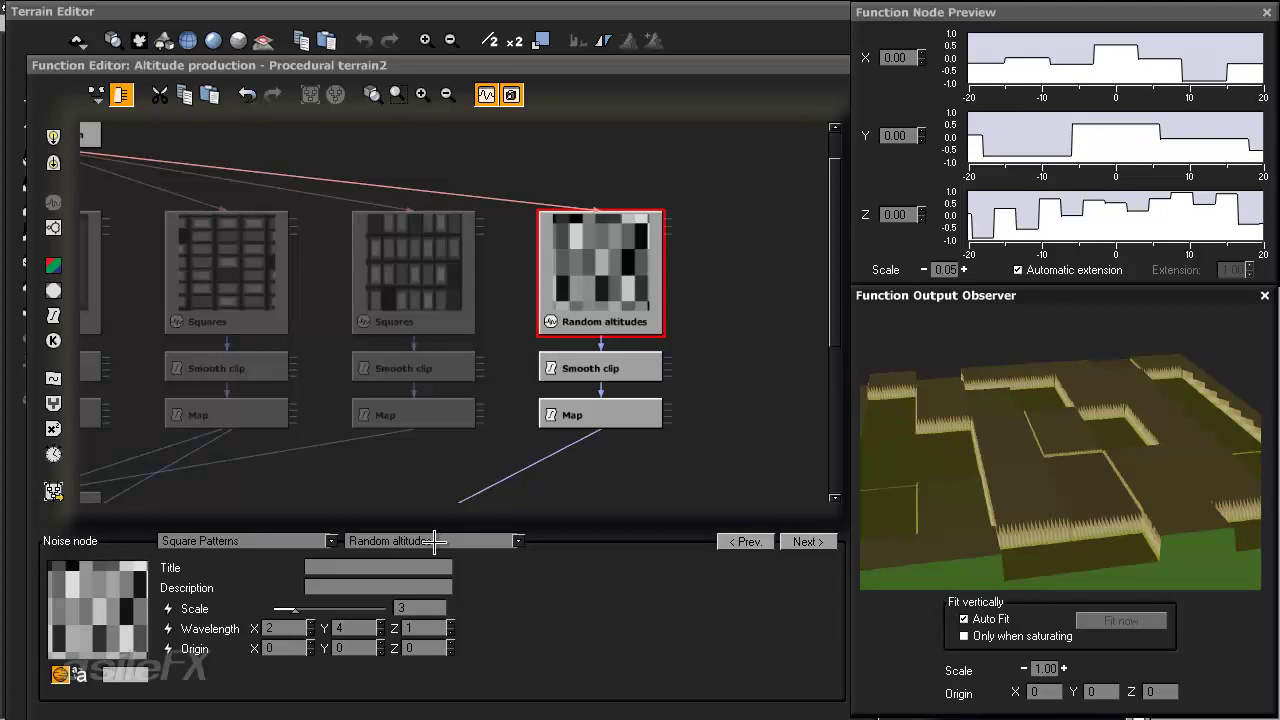
- Change the fourth noise node's type to Square stones and inspect the terrain from different angles
left_click(435, 541)
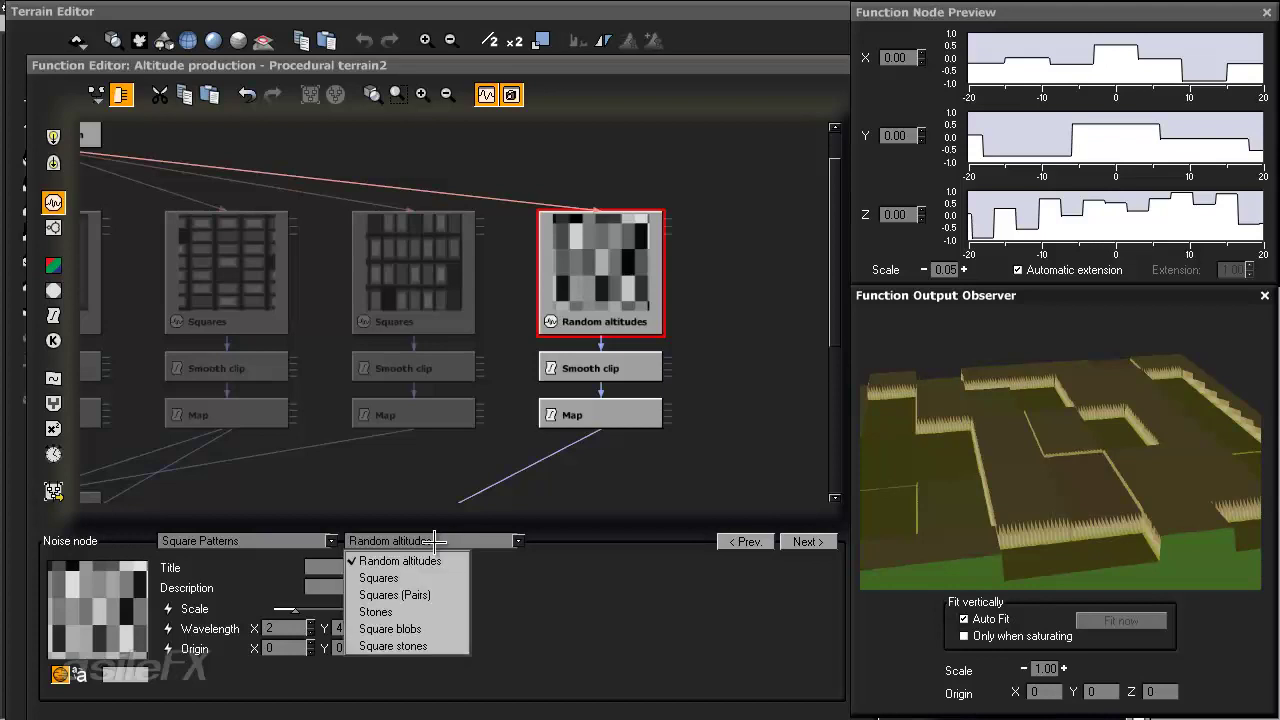
left_click(447, 645)
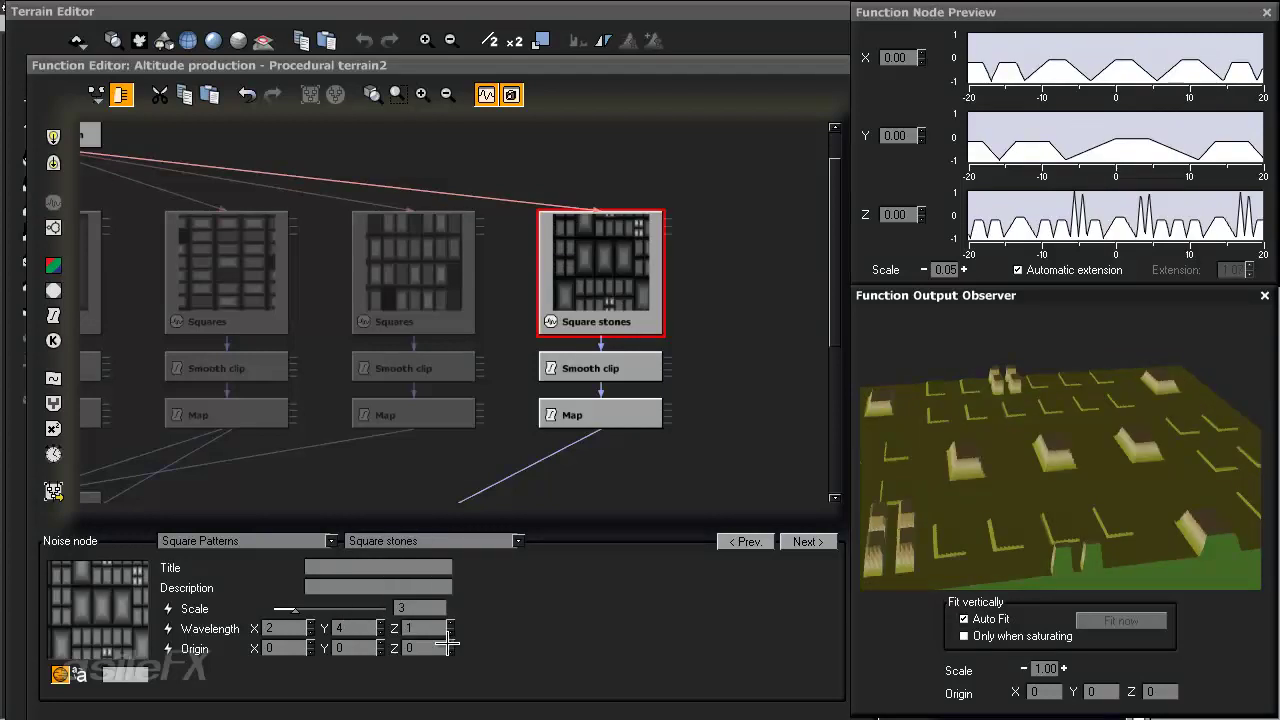
left_click_drag(1197, 435, 1117, 477)
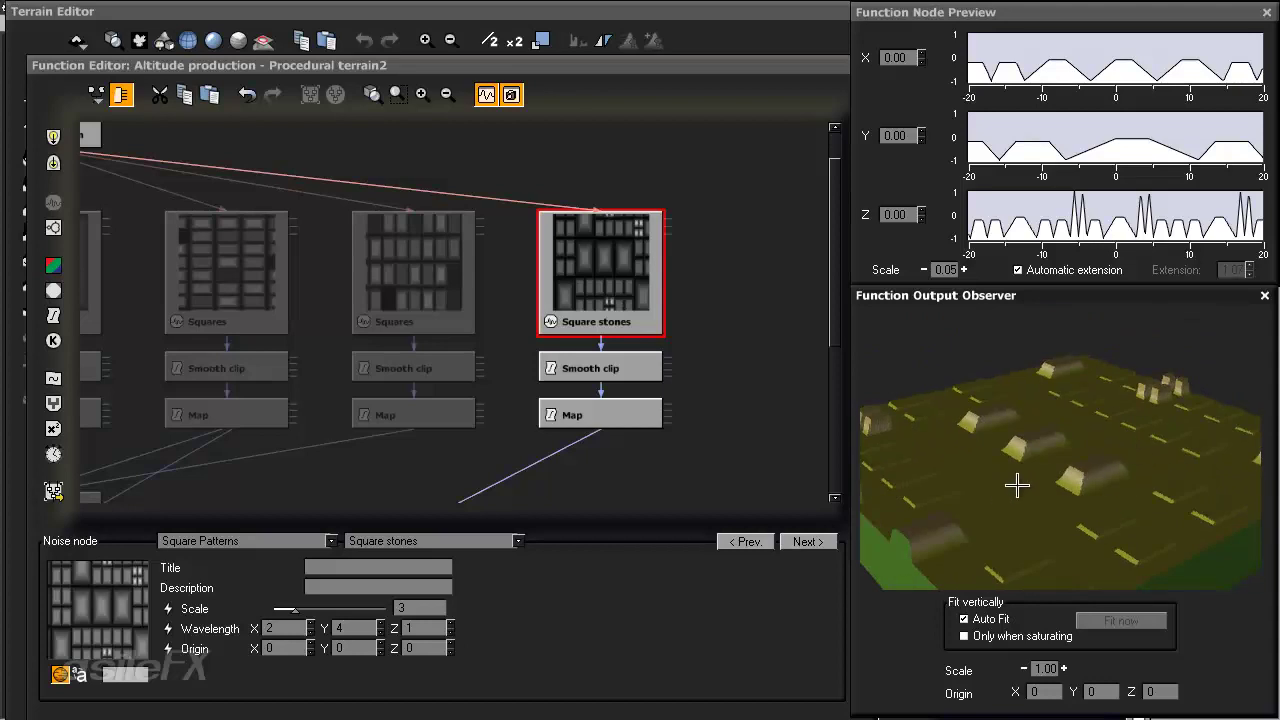
left_click_drag(1017, 485, 1060, 463)
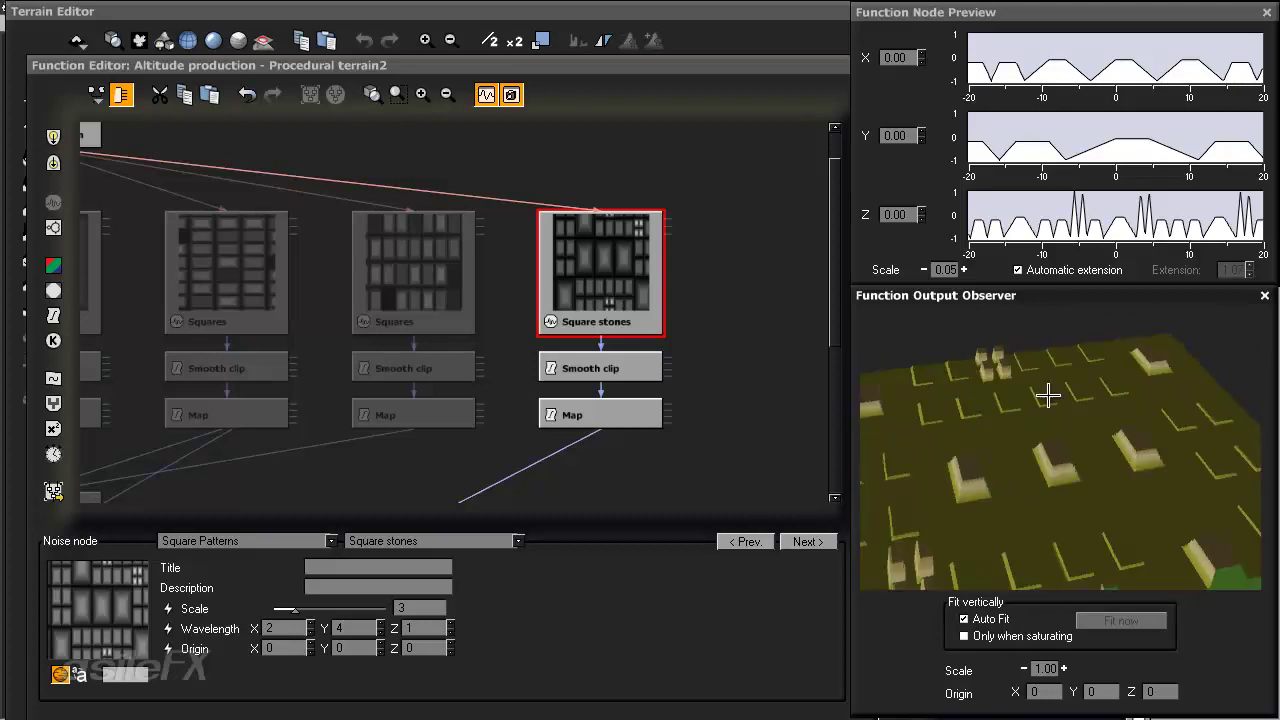
mouse_move(1074, 509)
left_mouse_down()
mouse_move(1015, 509)
mouse_move(1092, 502)
left_mouse_up()
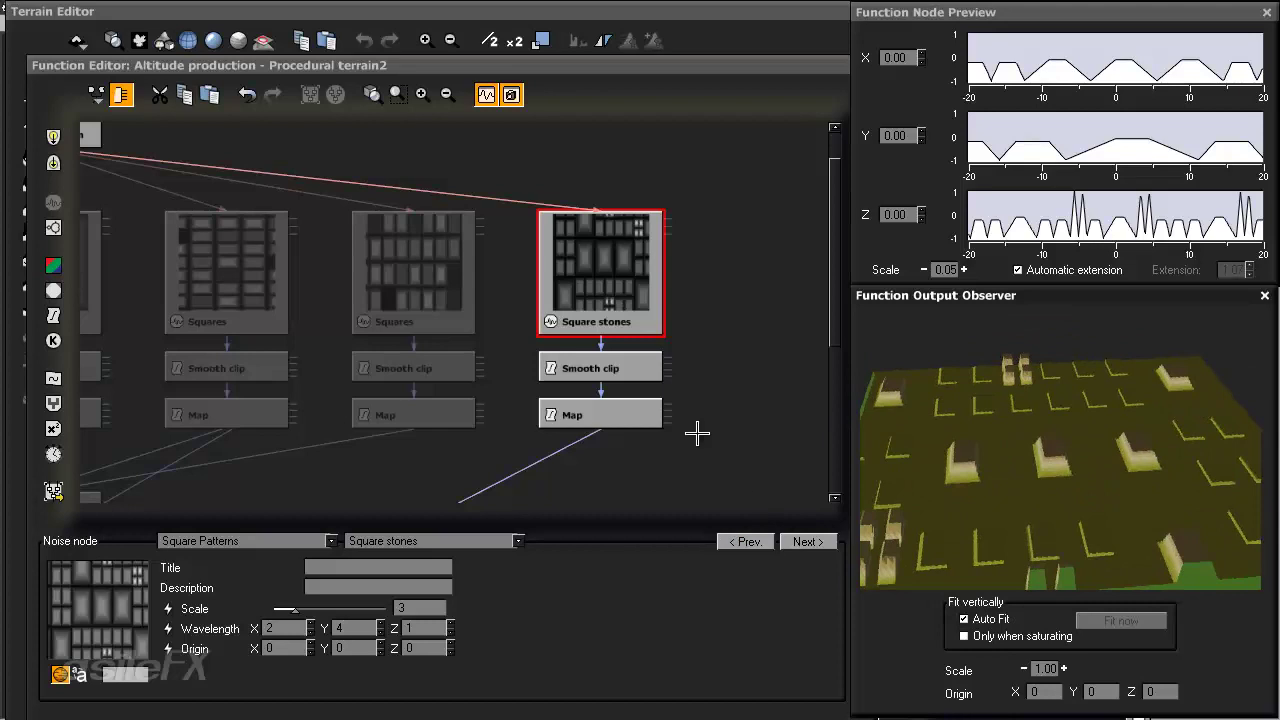
- Set the Square stones node's Y wavelength to 2 and inspect the terrain
double_click(366, 628)
type("2")
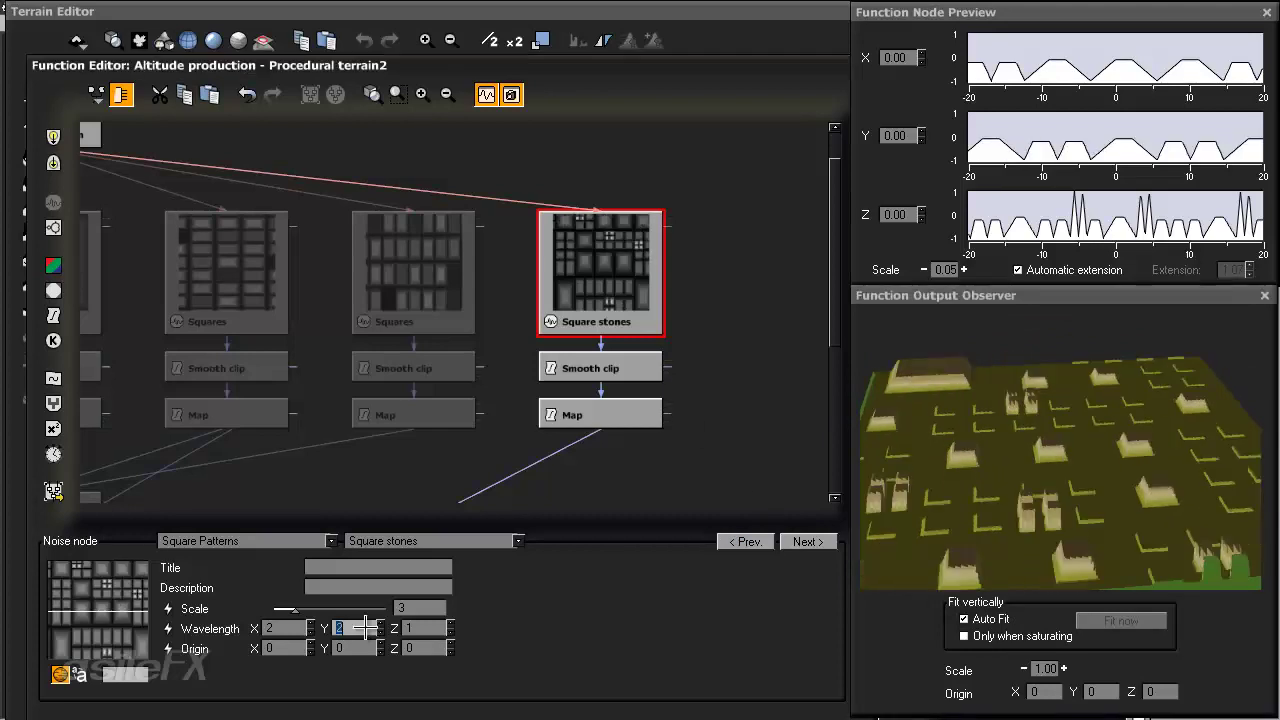
left_click_drag(981, 399, 1018, 537)
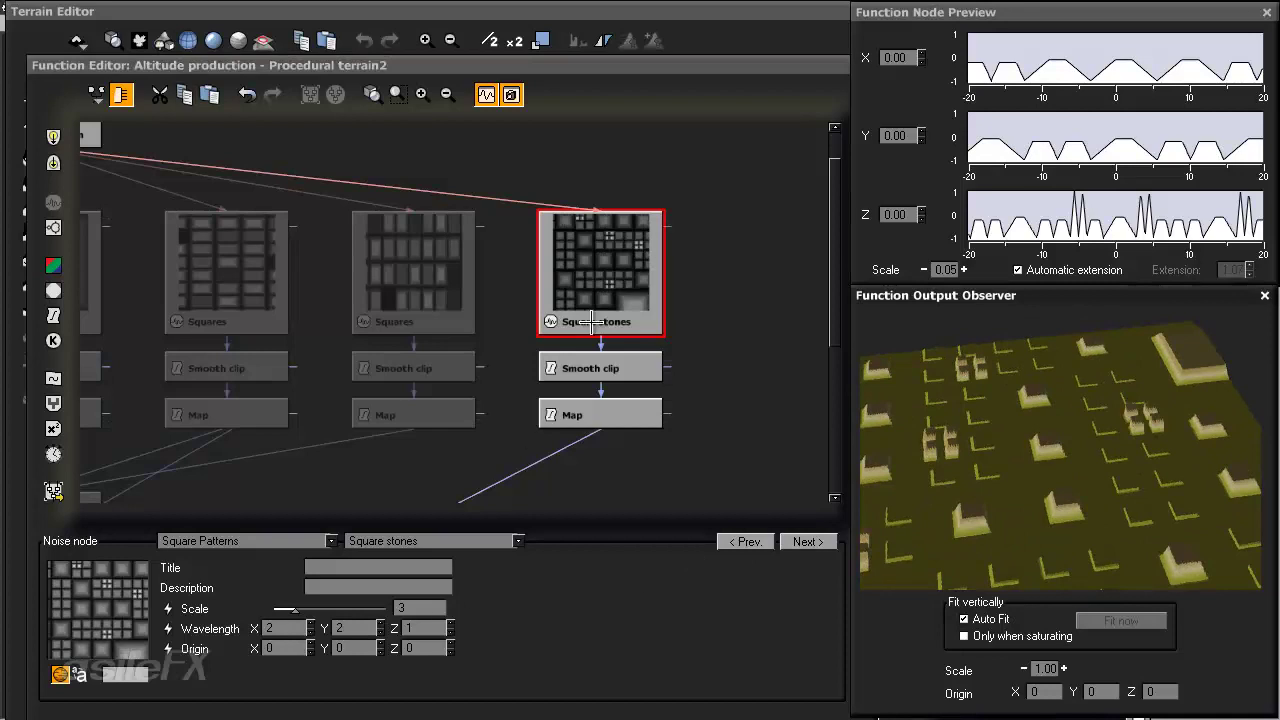
- Review the fourth column's Map and Smooth clip settings and turn on the preview image of its Smooth clip node
left_click(616, 416)
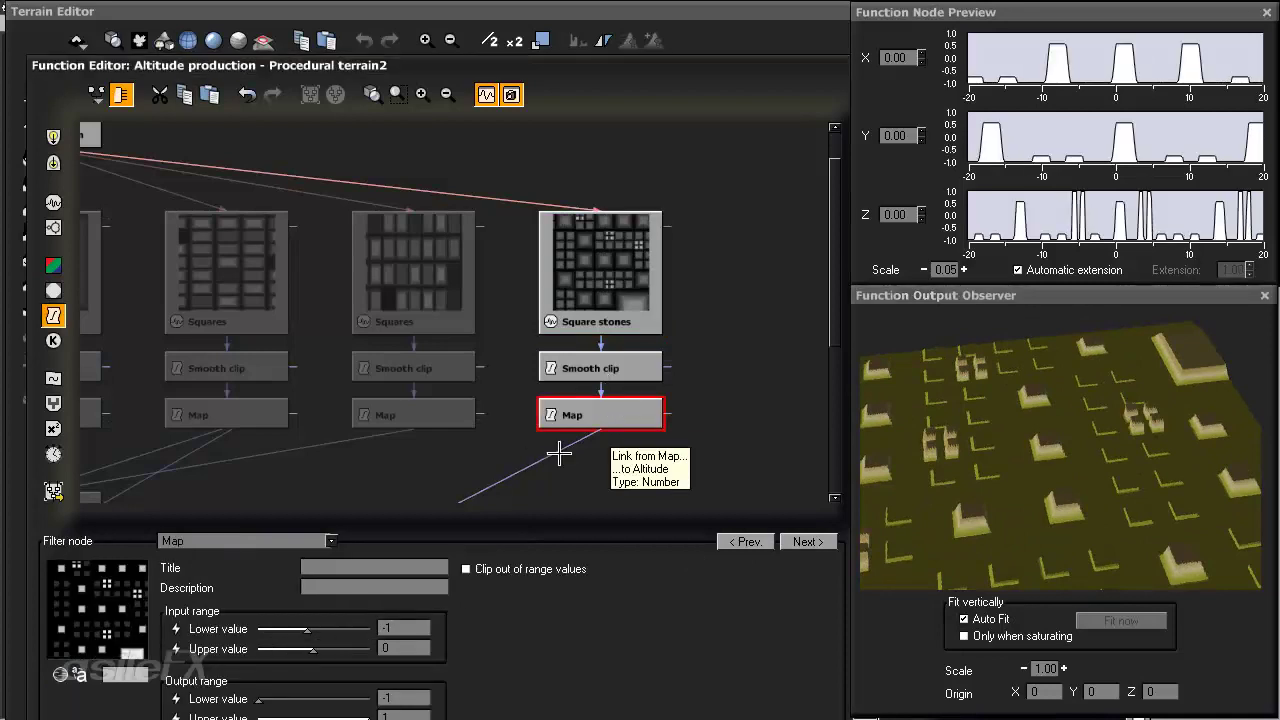
left_click(595, 368)
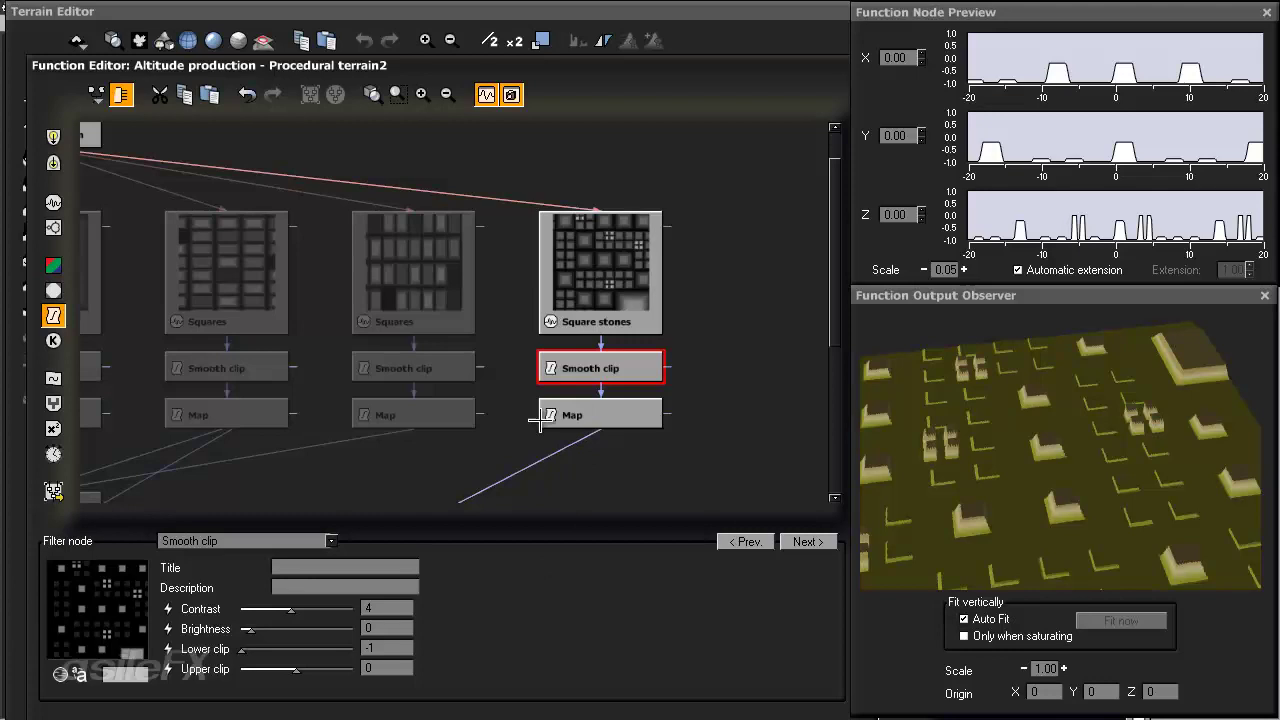
middle_click_drag(540, 420, 563, 335)
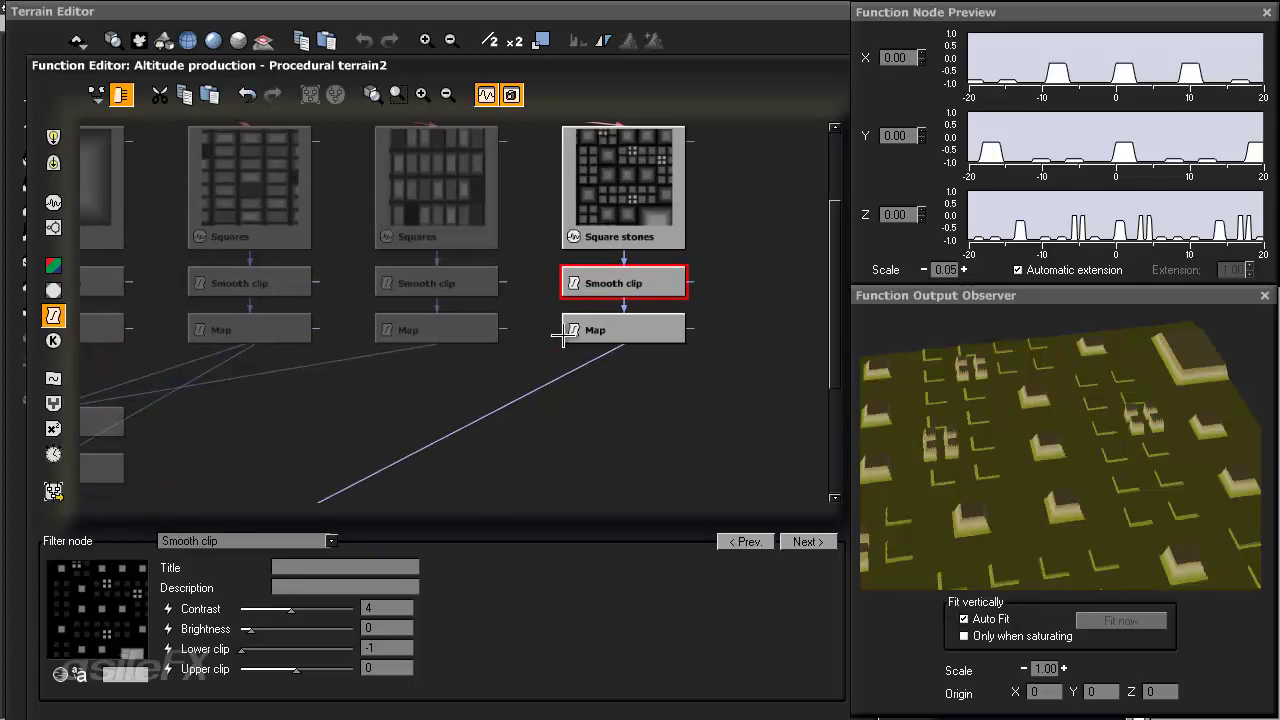
left_click(57, 676)
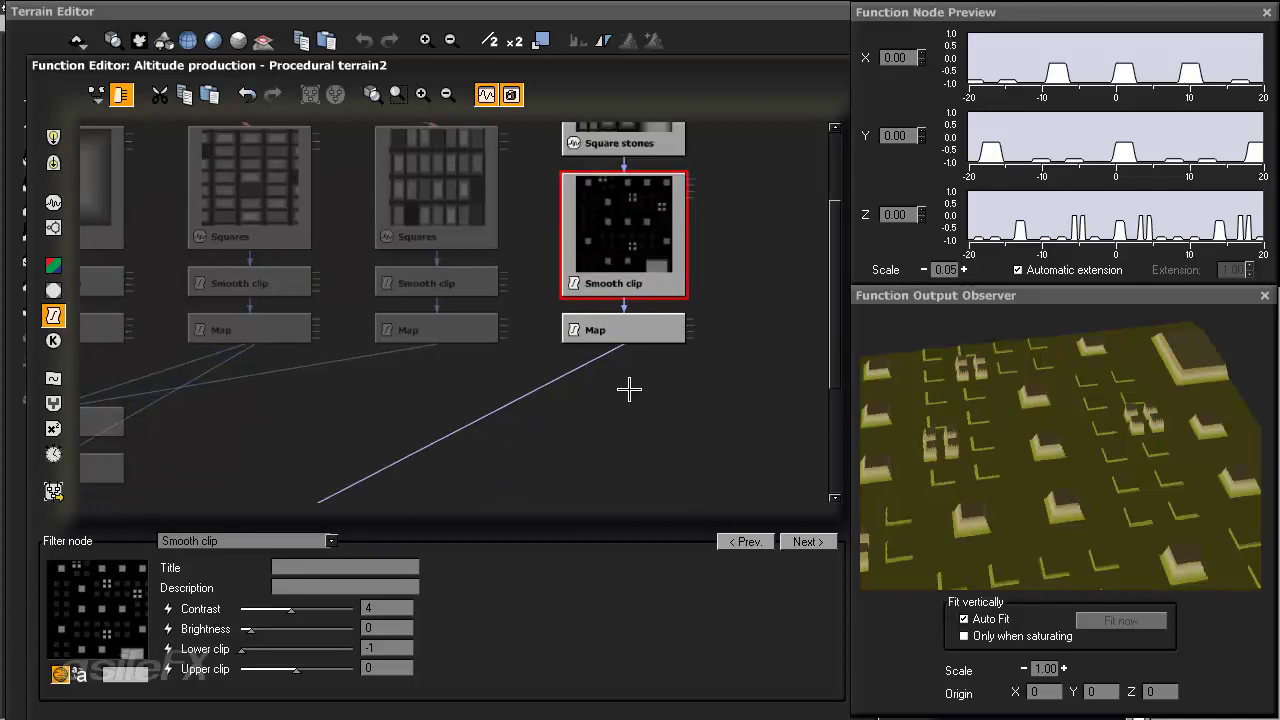
middle_click_drag(626, 383, 628, 425)
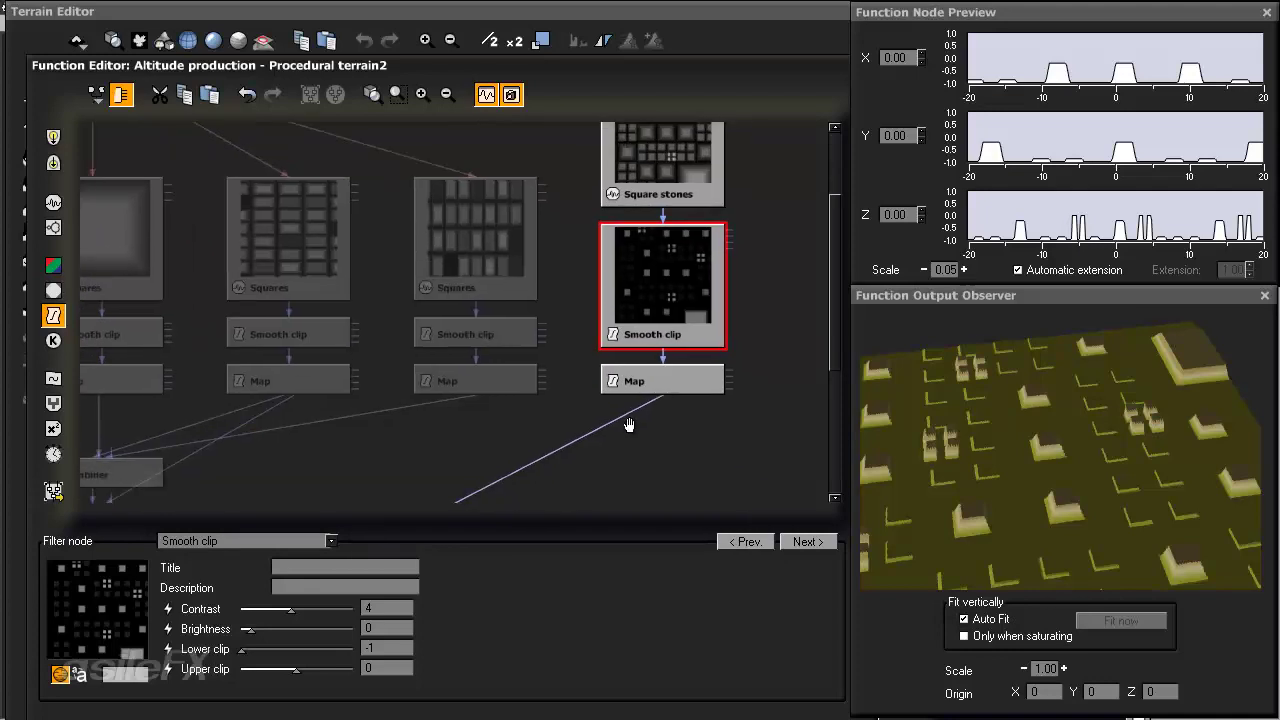
left_click(655, 424)
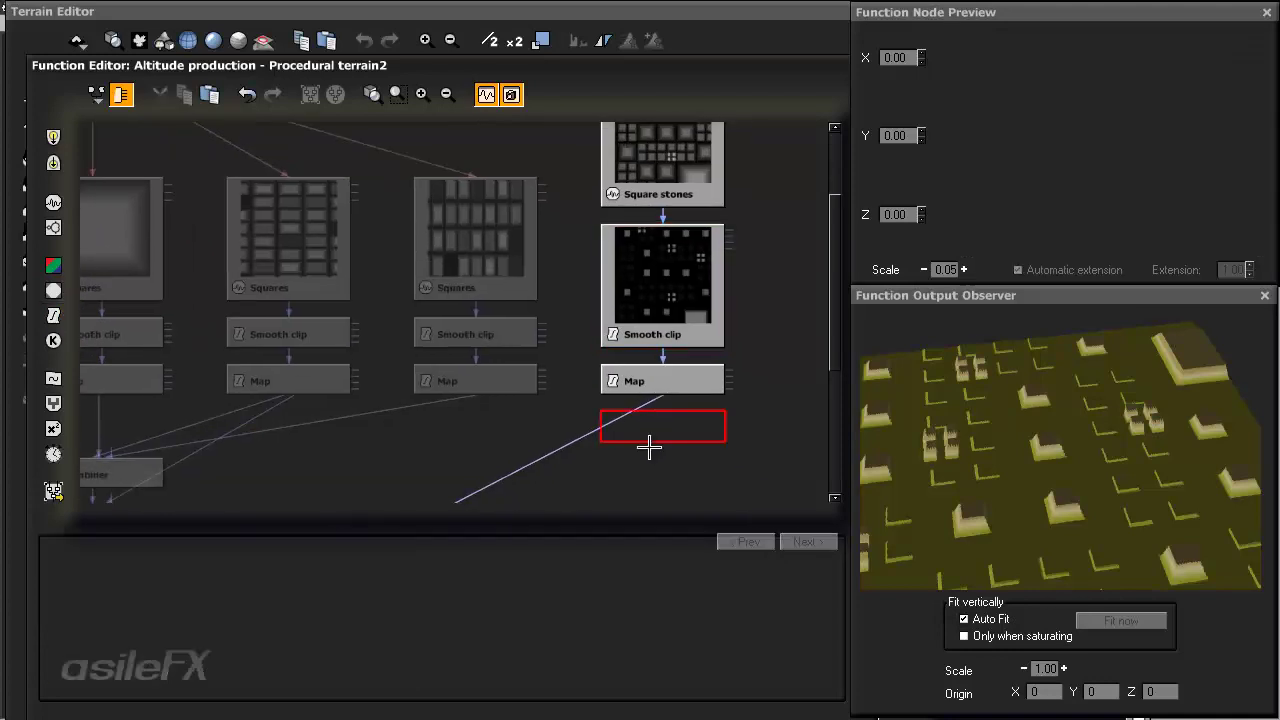
left_click(653, 228)
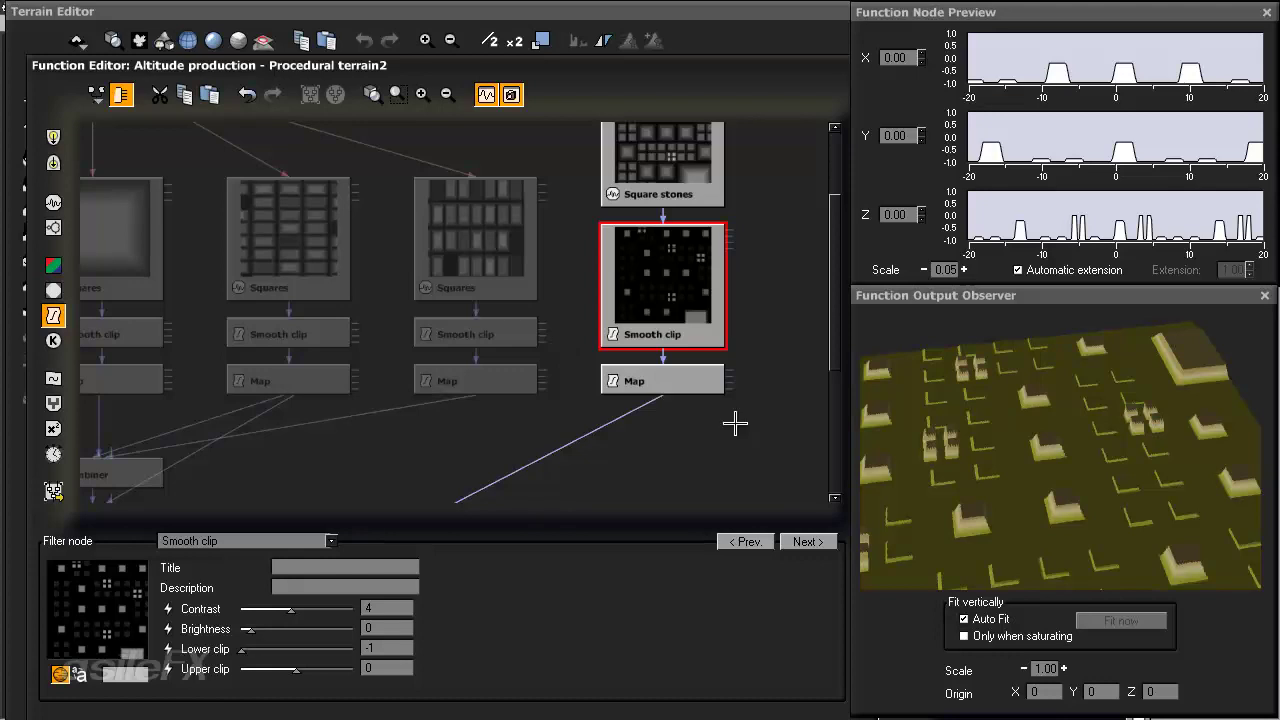
- Route the Altitude link and the fourth Map through the second Combiner, and set its Input 3 offset to 0
right_click_drag(735, 424, 754, 281)
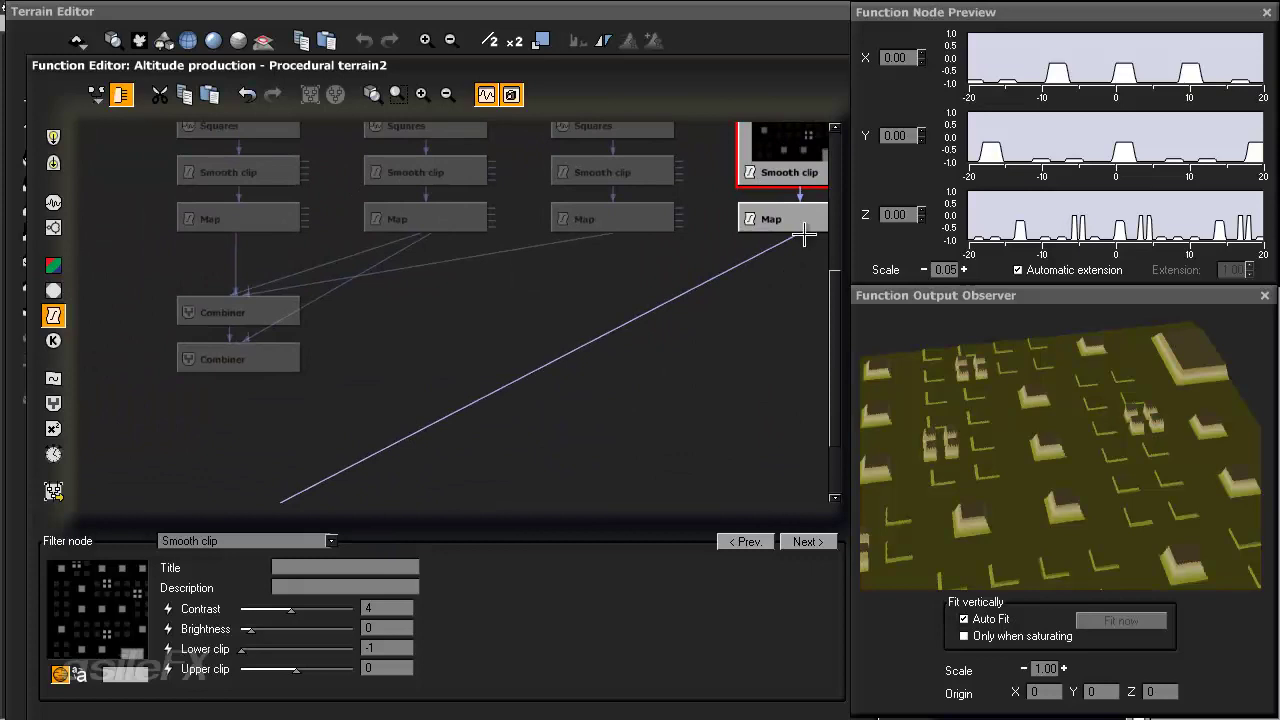
mouse_move(798, 236)
left_mouse_down()
mouse_move(149, 337)
mouse_move(417, 408)
mouse_move(423, 375)
mouse_move(797, 229)
left_mouse_up()
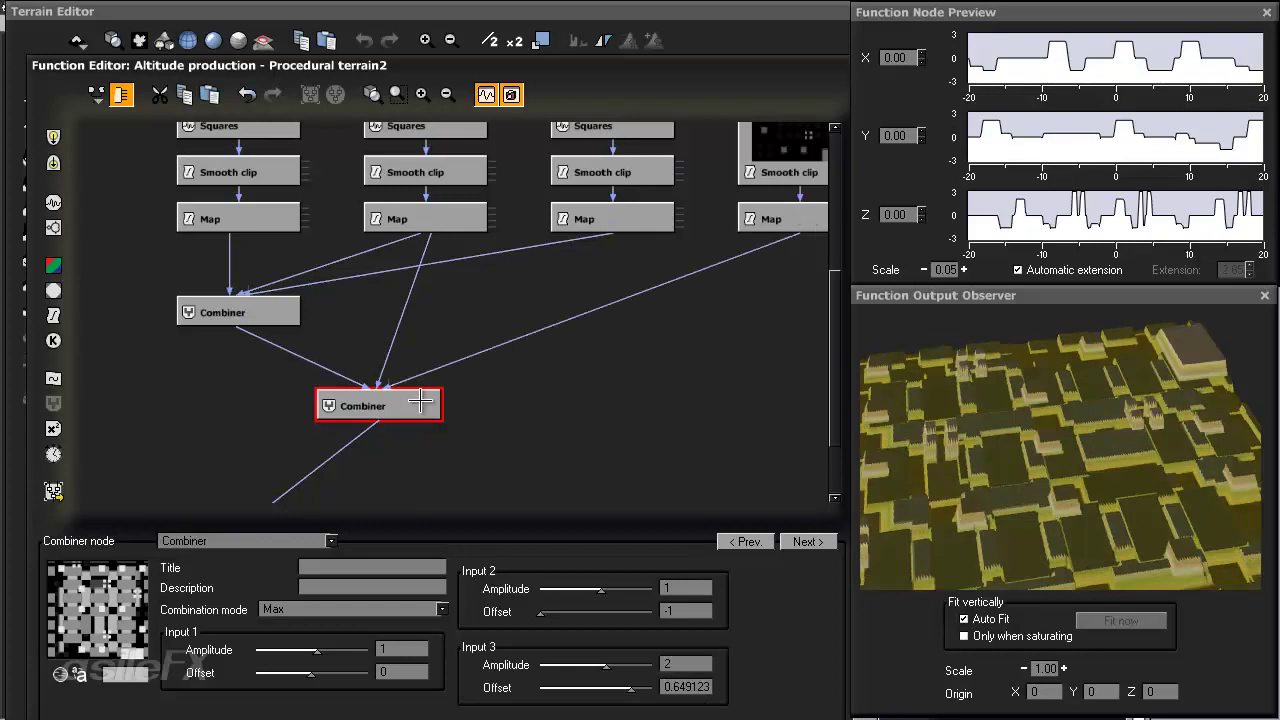
double_click(680, 684)
type("0")
key("Return")
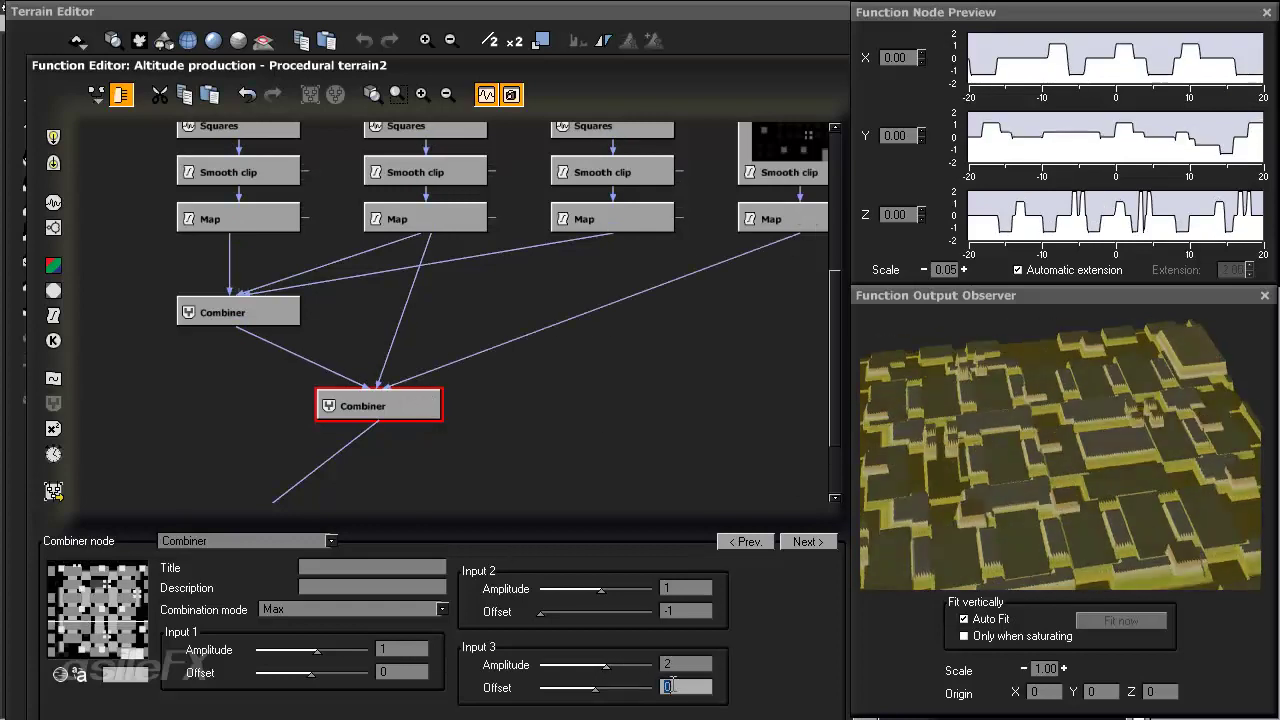
- Lower the second Combiner's Input 3 amplitude to about 1.65 and inspect the terrain from several angles
mouse_move(612, 663)
left_mouse_down()
mouse_move(585, 663)
mouse_move(615, 662)
left_mouse_up()
right_click_drag(1150, 430, 1021, 561)
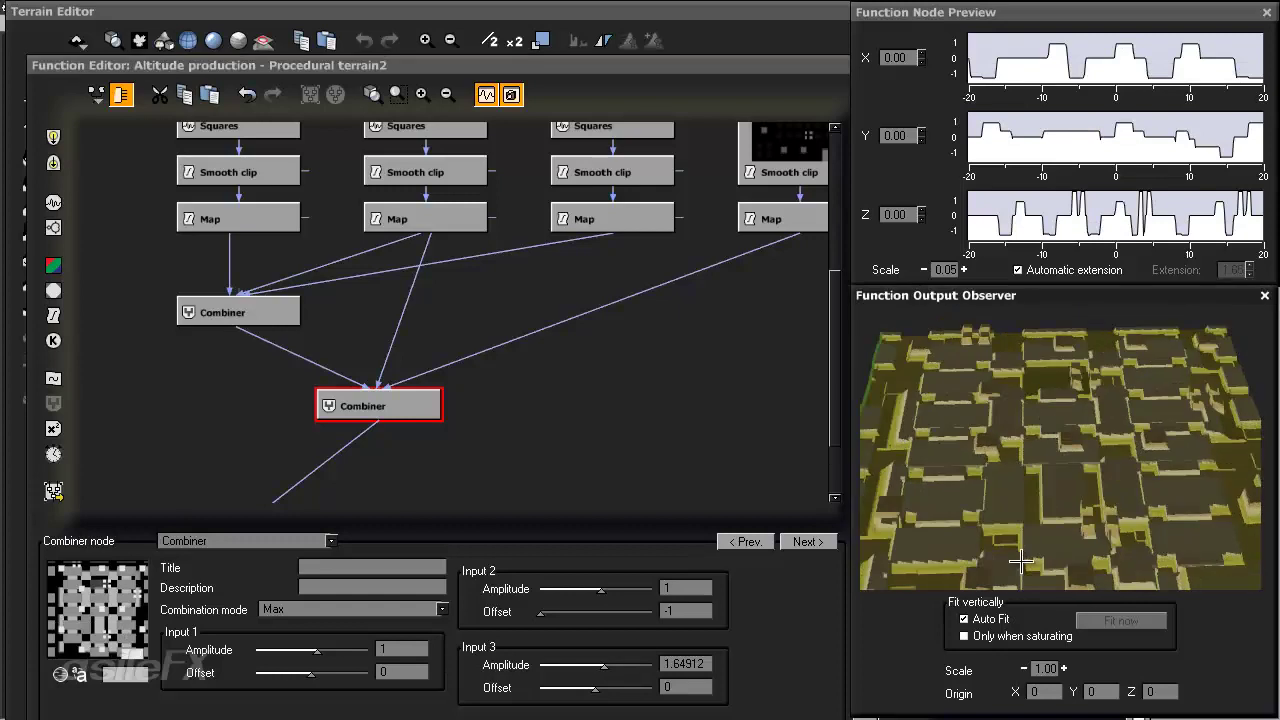
right_click_drag(1076, 469, 1009, 638)
right_click_drag(1065, 475, 1033, 478)
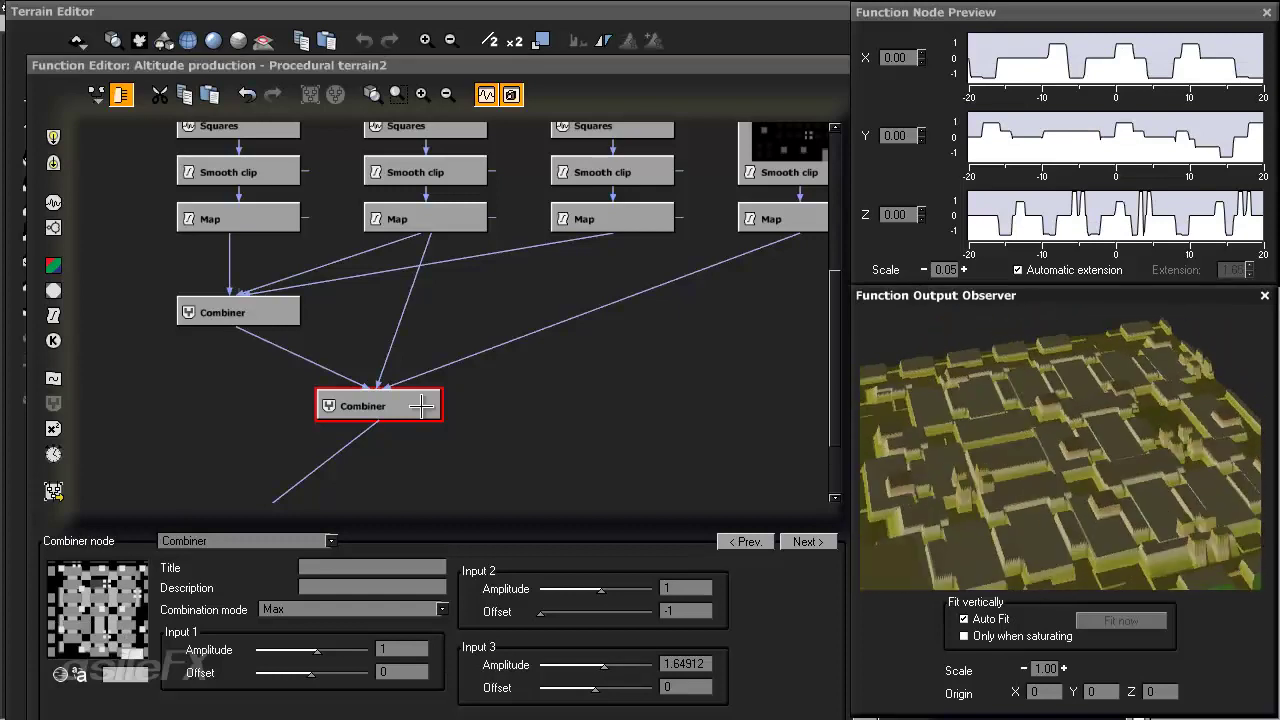
- Delete the connection from the fourth Map to the second Combiner and align that Combiner beneath the first one
left_click(383, 415)
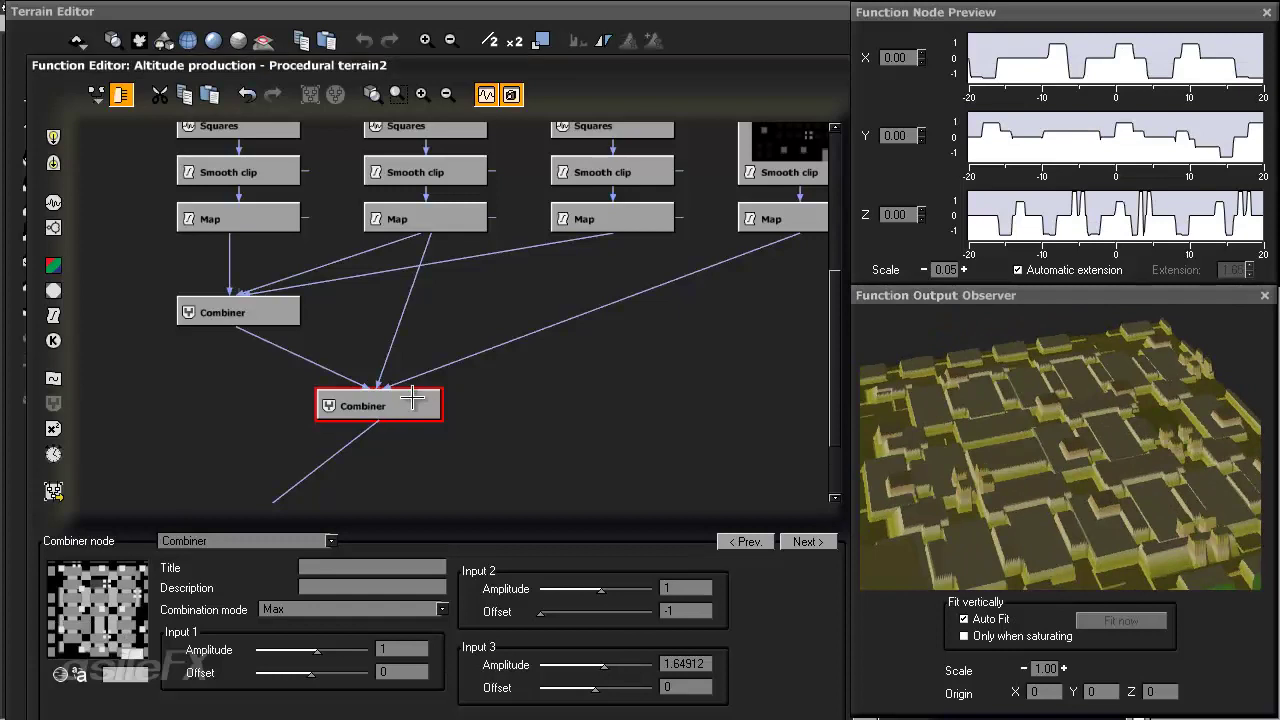
left_click(448, 370)
left_click(466, 352)
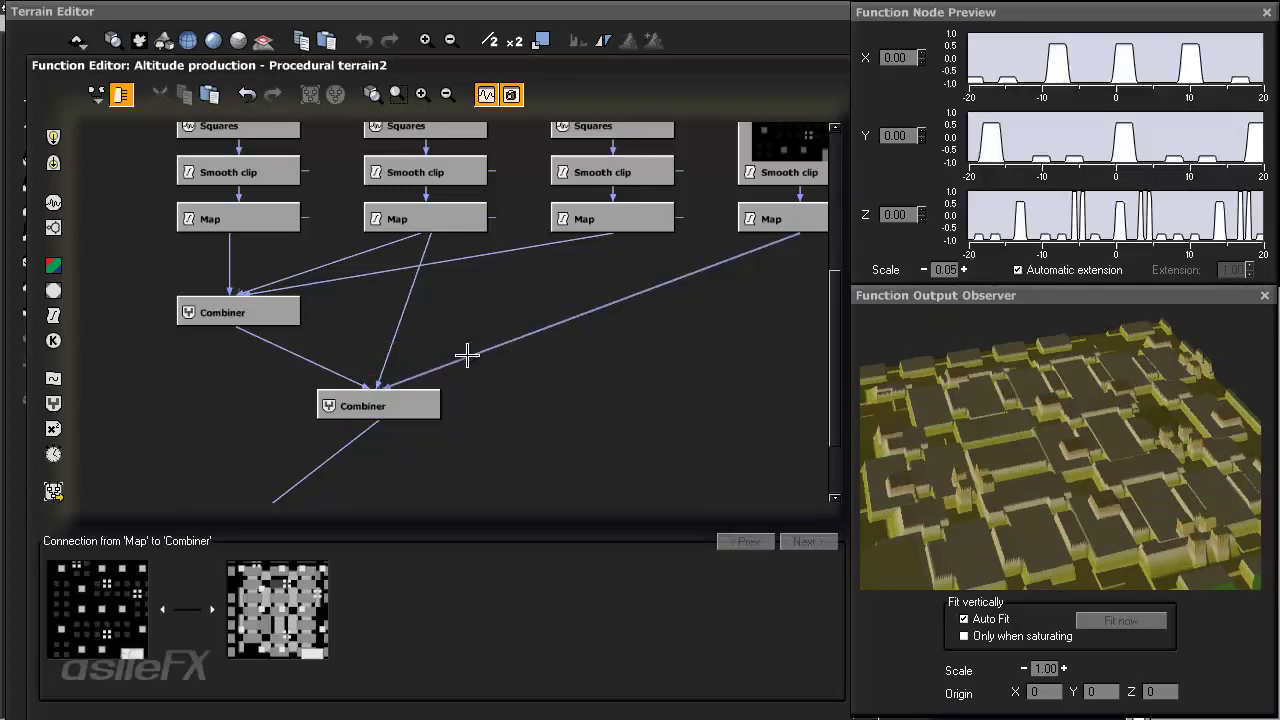
key("Delete")
left_click(414, 405)
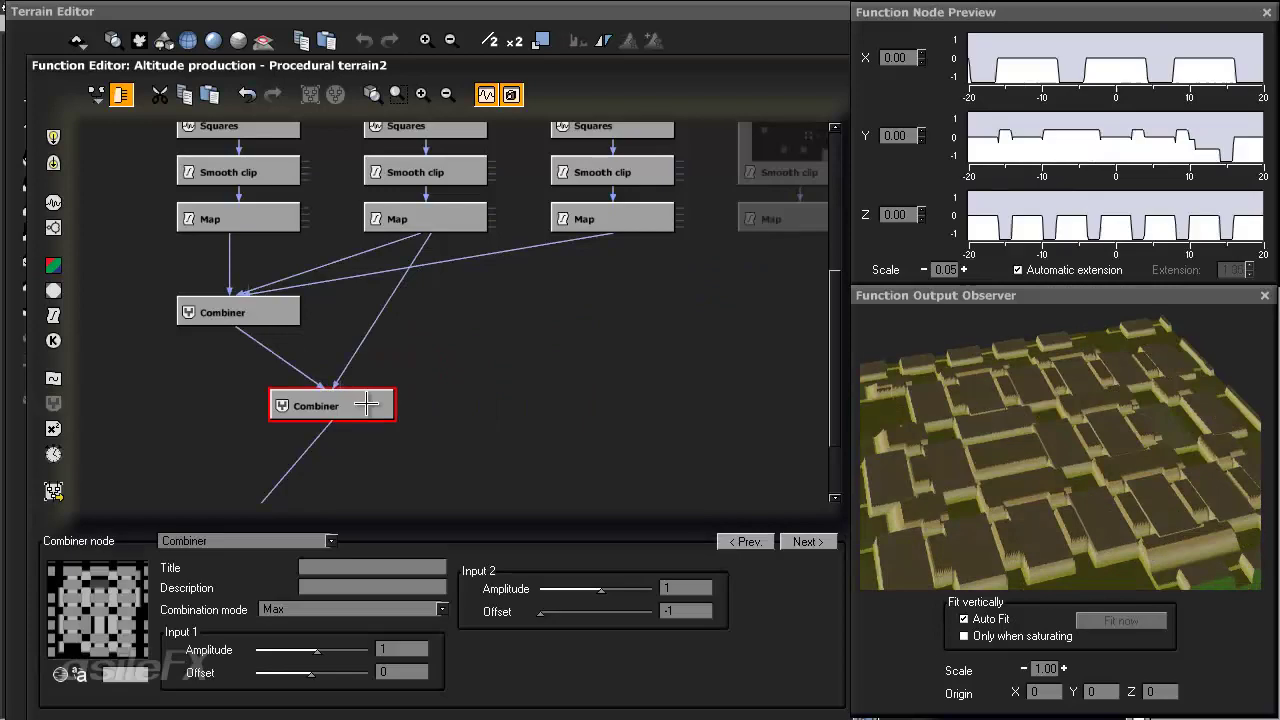
left_click_drag(414, 405, 273, 407)
- Insert a third Combiner on the link to Altitude and connect the fourth Map to it
left_click(240, 445)
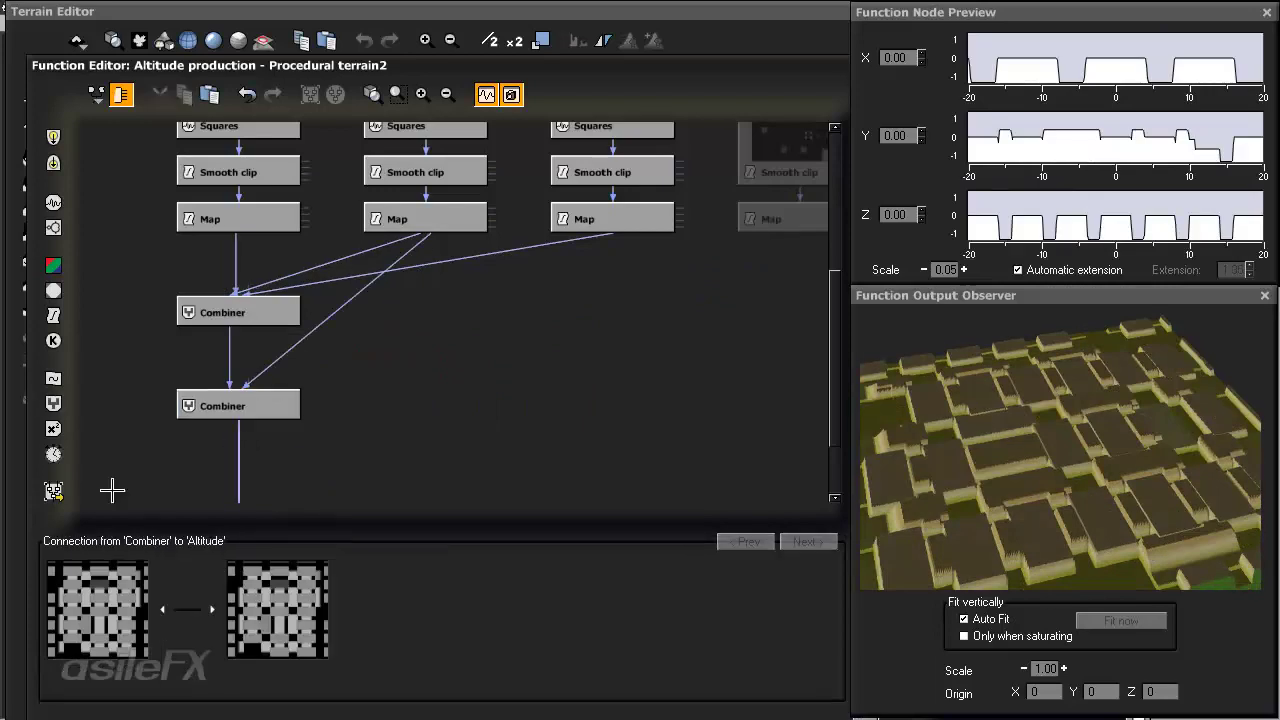
left_click(53, 403)
left_click_drag(178, 490, 800, 230)
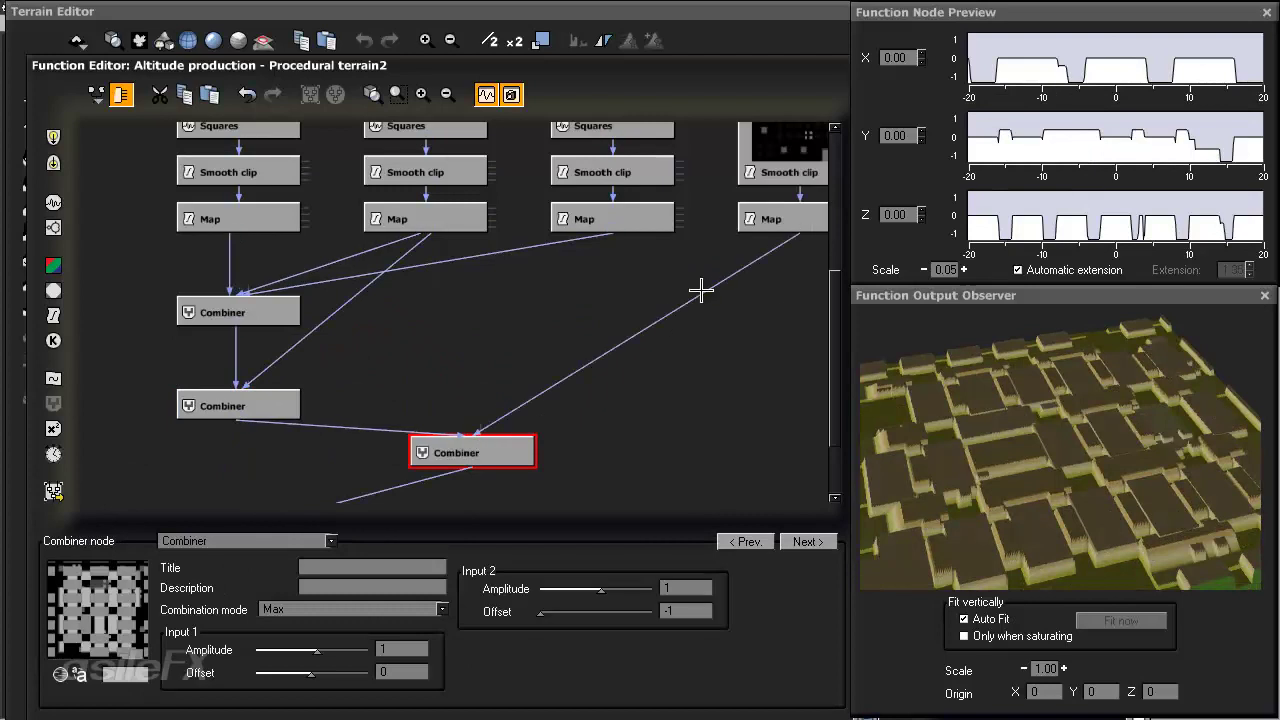
- Set the third Combiner's combination mode to Min and its Input 2 offset to 0, and inspect the terrain
left_click(300, 609)
left_click(300, 566)
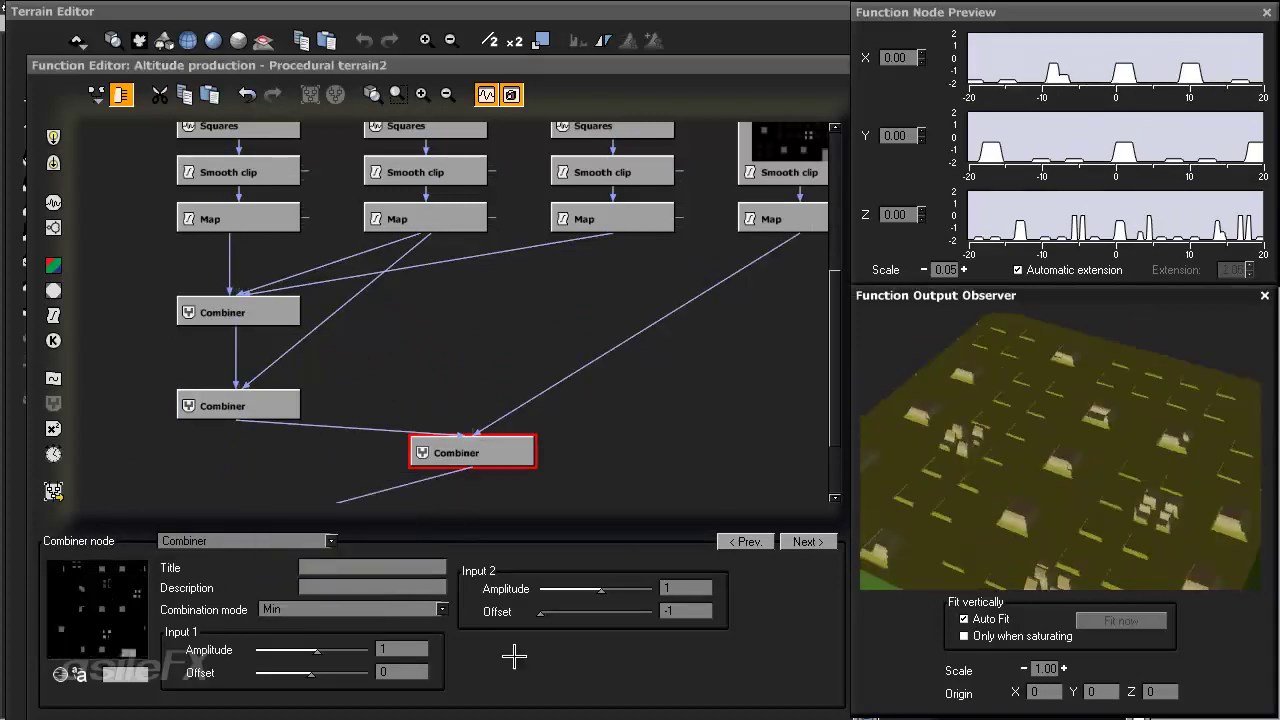
left_click(619, 589)
double_click(672, 609)
type("0")
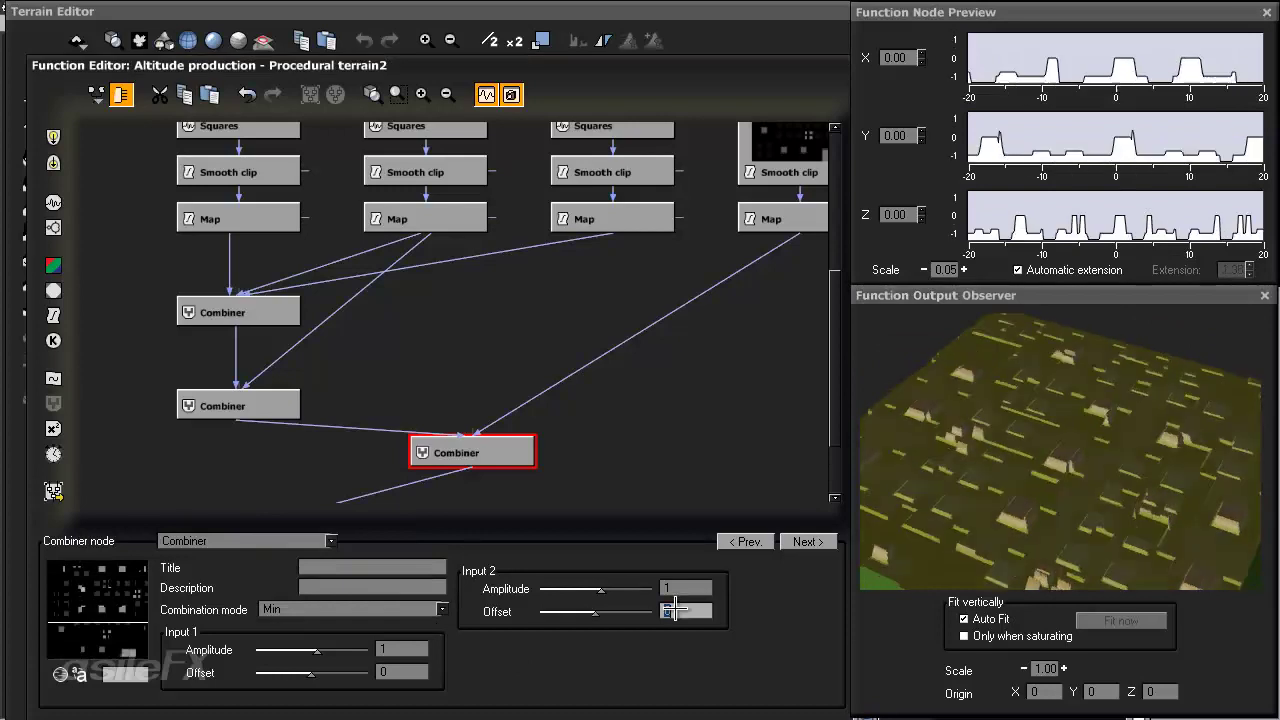
left_click_drag(1057, 443, 1046, 520)
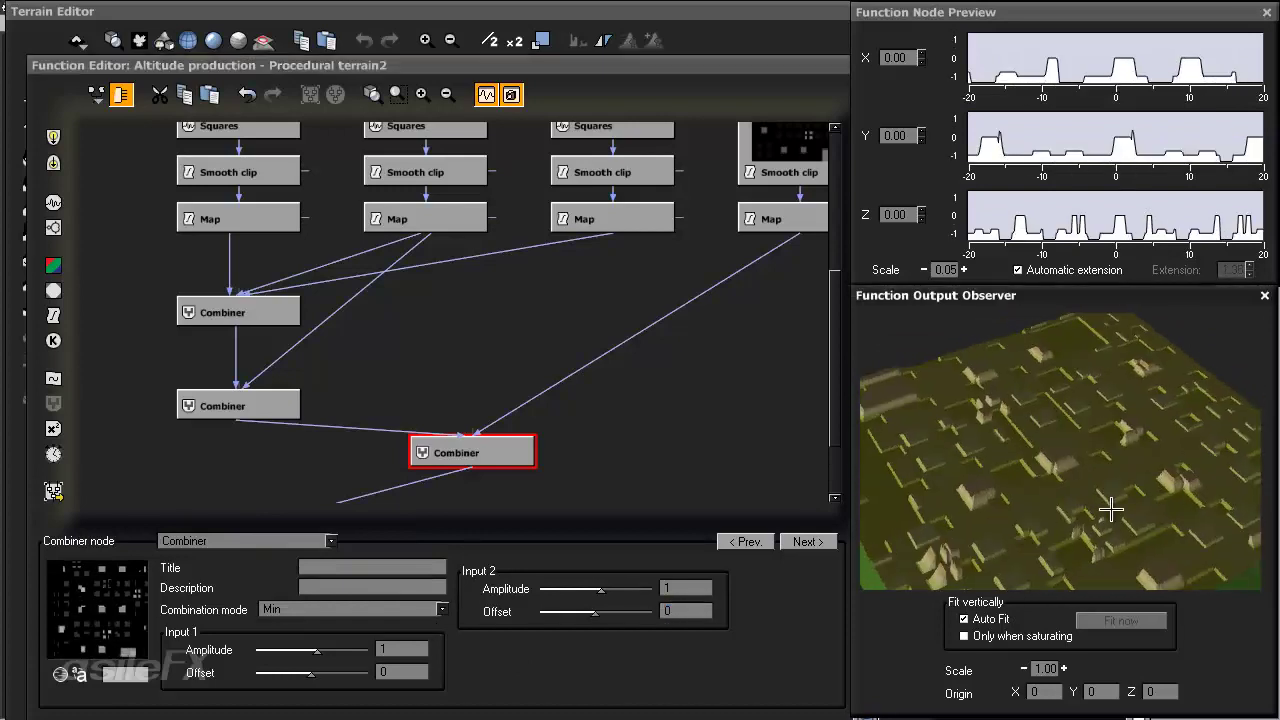
- Raise the third Combiner's Input 2 offset to about 0.49 and inspect the terrain from several angles
left_click_drag(1156, 498, 1217, 496)
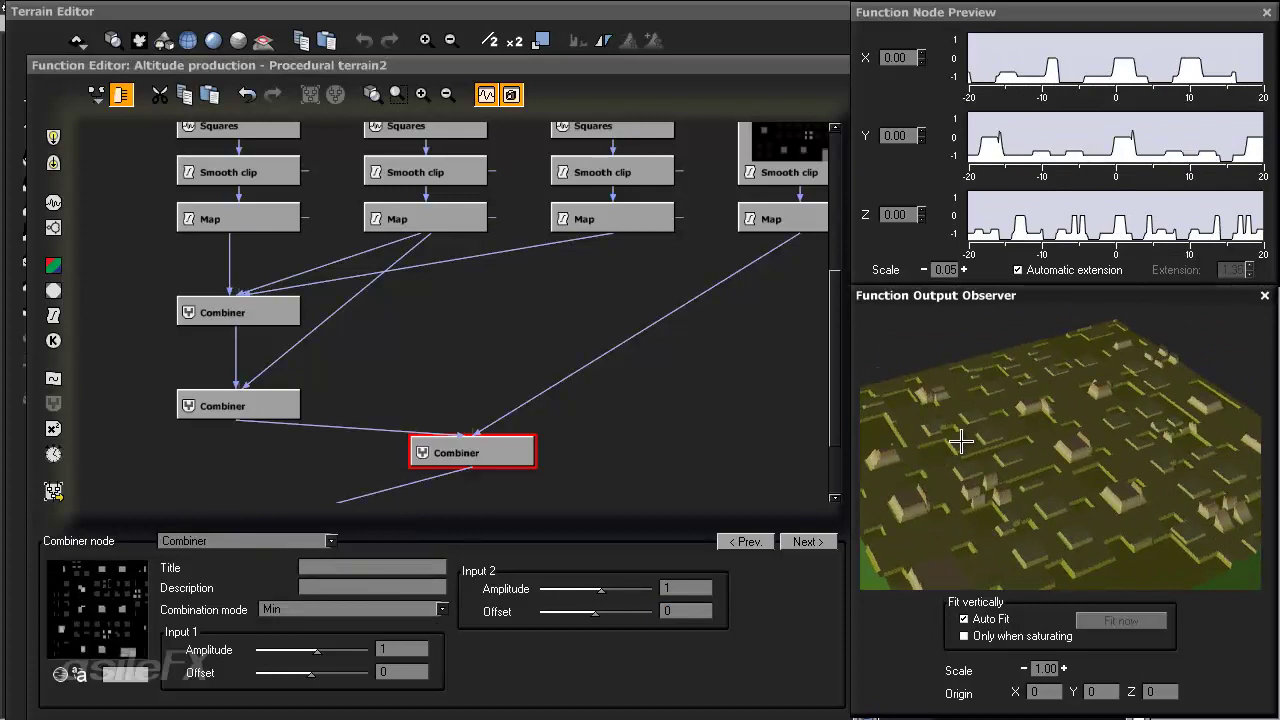
mouse_move(598, 615)
left_mouse_down()
mouse_move(650, 616)
mouse_move(616, 615)
left_mouse_up()
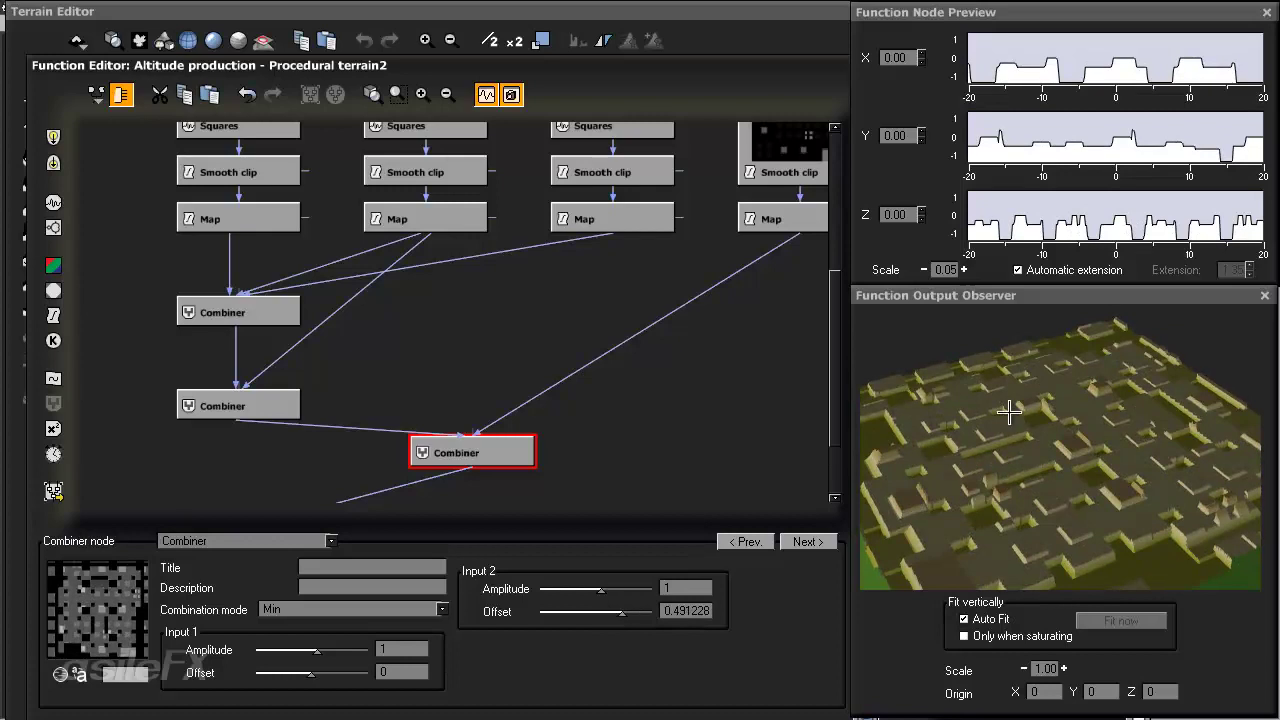
left_click_drag(1009, 411, 1028, 569)
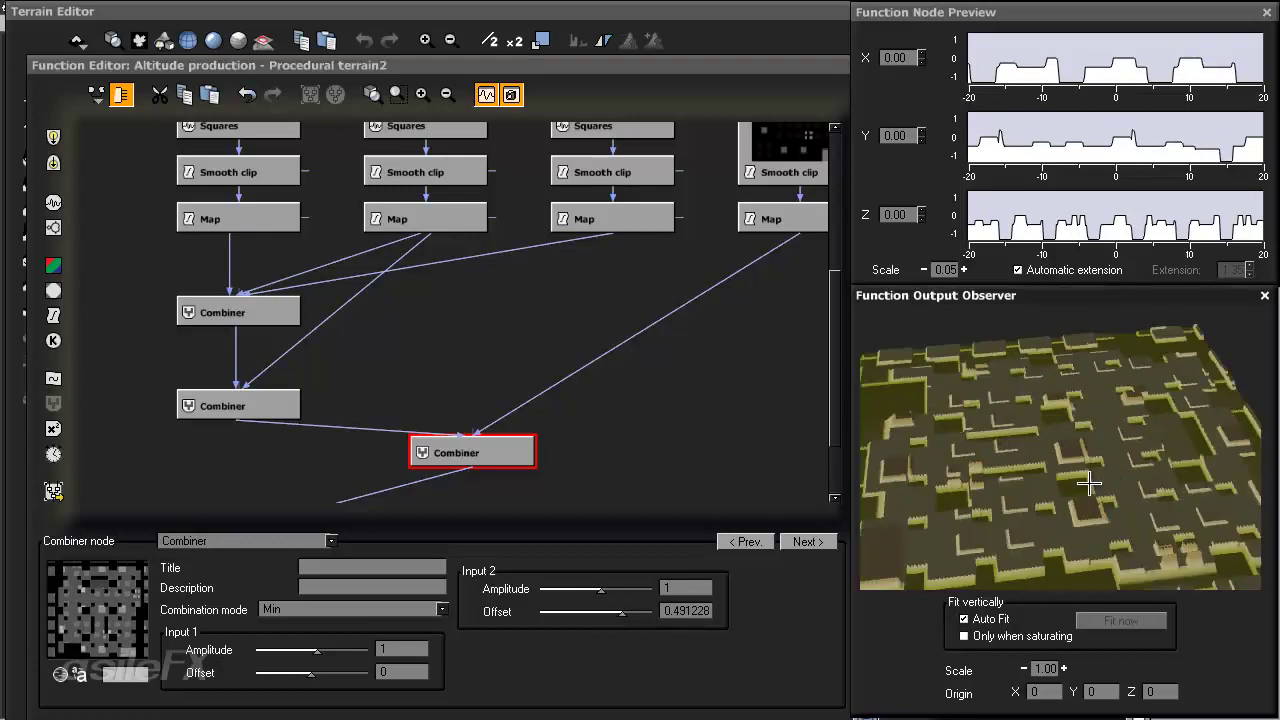
left_click_drag(1104, 484, 1013, 570)
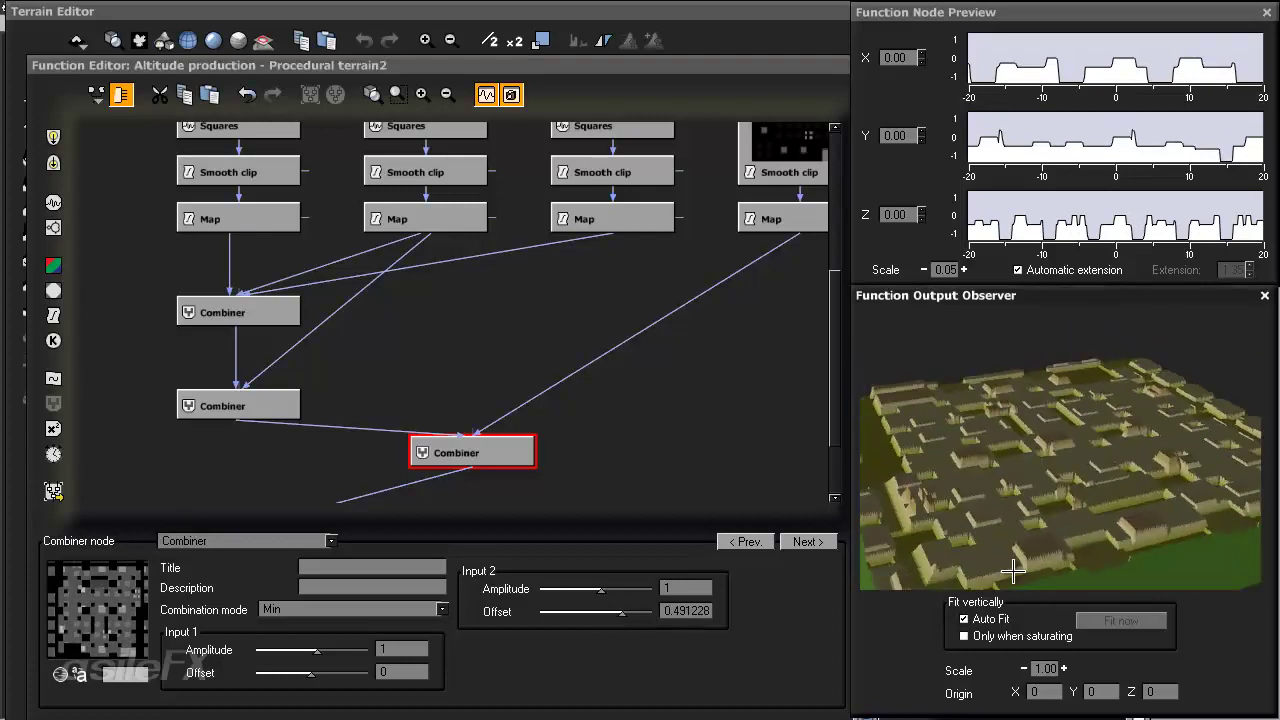
left_click_drag(1102, 486, 1068, 560)
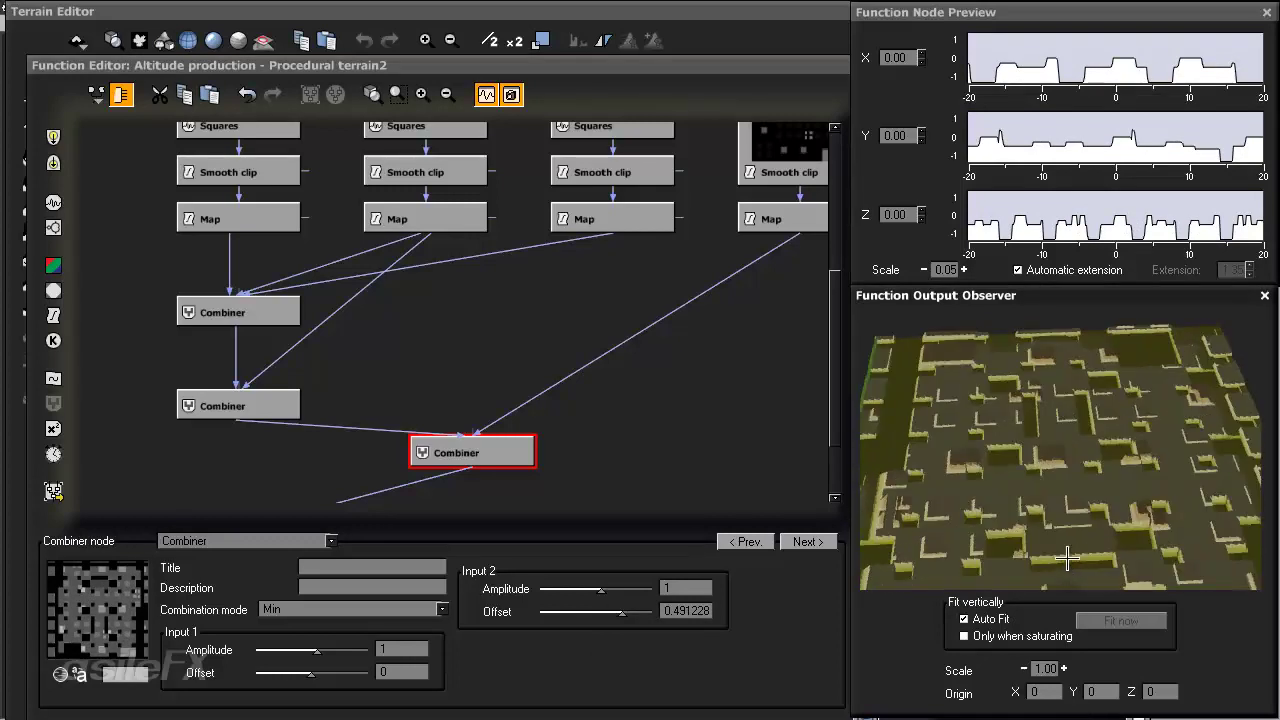
left_click_drag(1018, 505, 1143, 491)
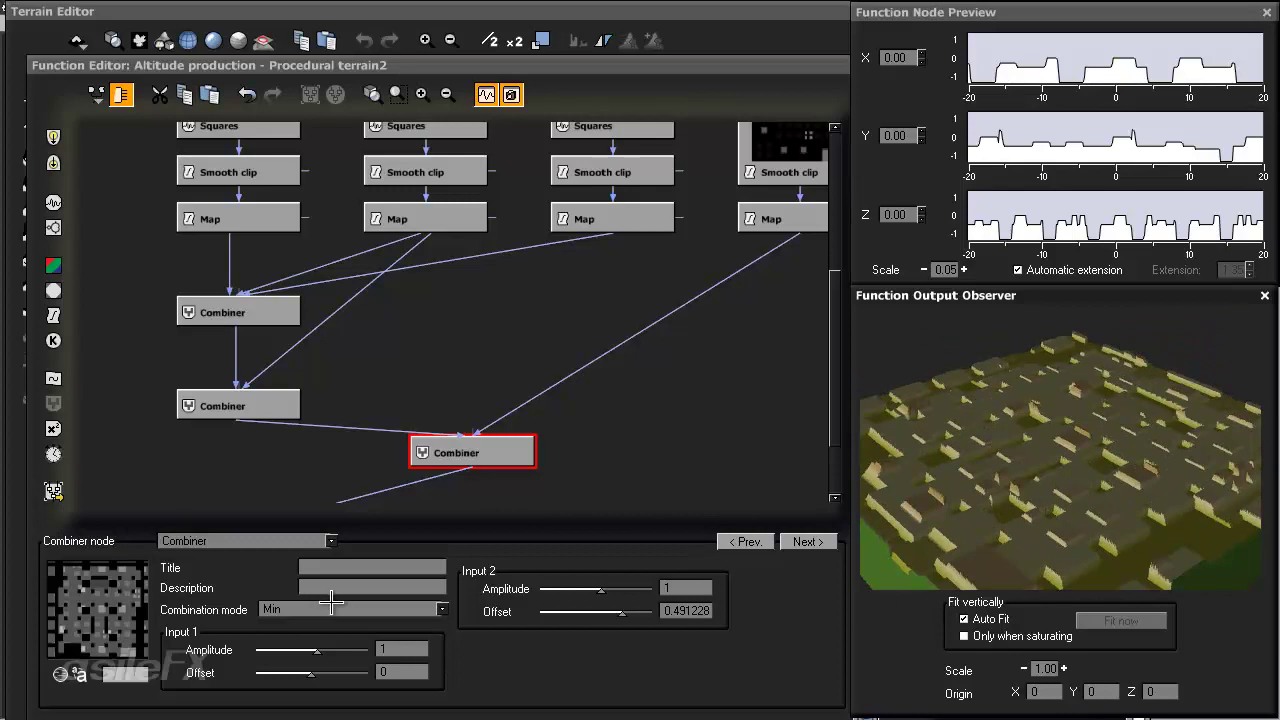
- Set the Square stones node's X wavelength to 4 and its scale to 6
middle_click_drag(453, 306, 323, 386)
left_click(657, 205)
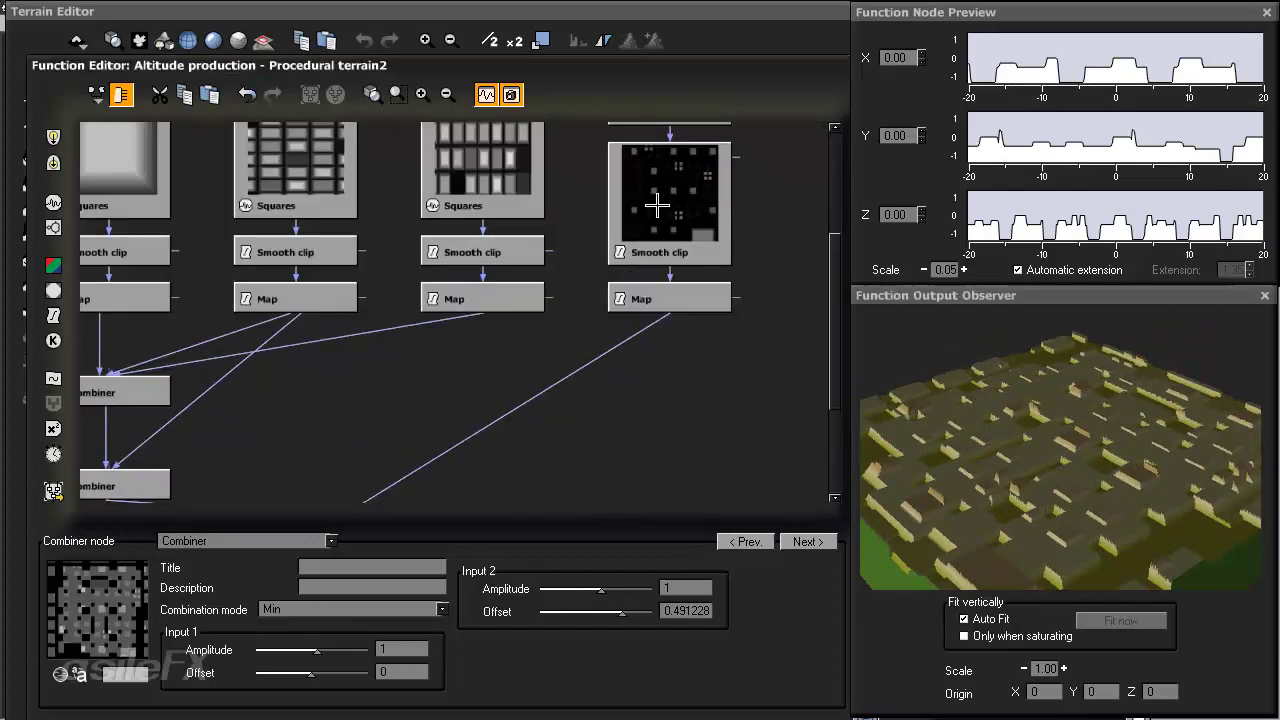
left_click(657, 205)
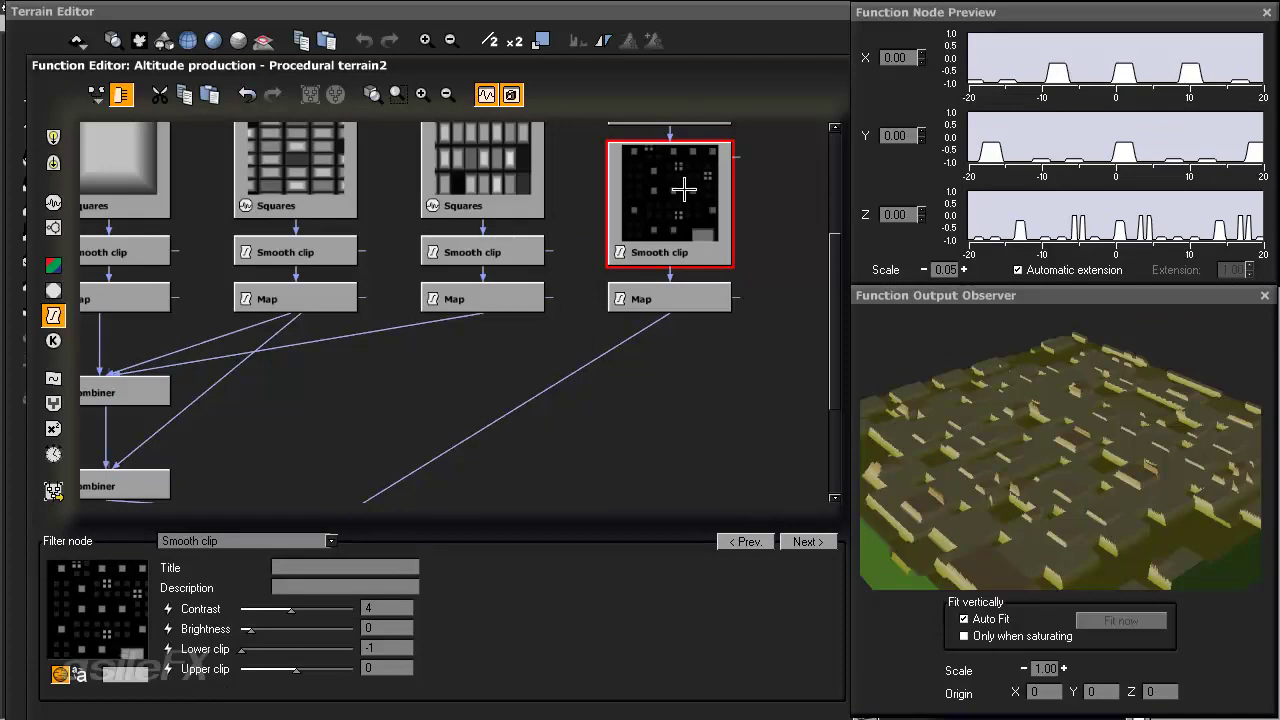
middle_click_drag(703, 236, 683, 344)
left_click(670, 205)
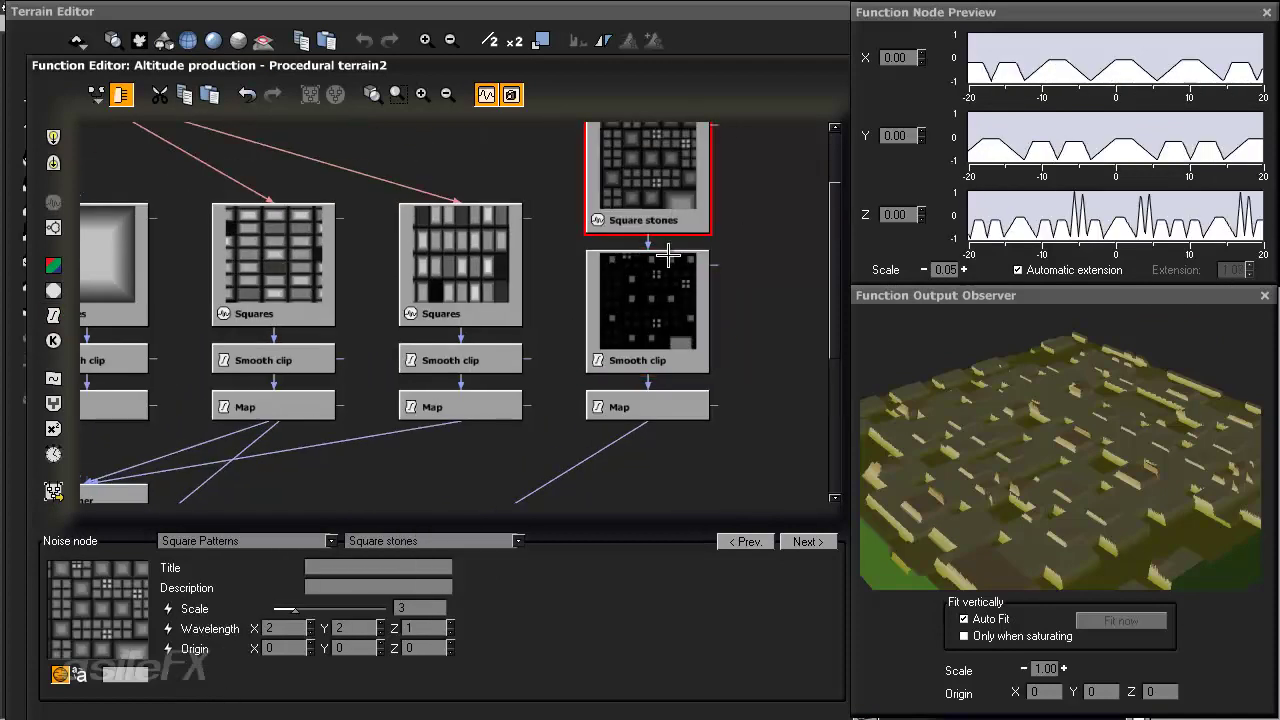
double_click(293, 626)
type("4")
key("Return")
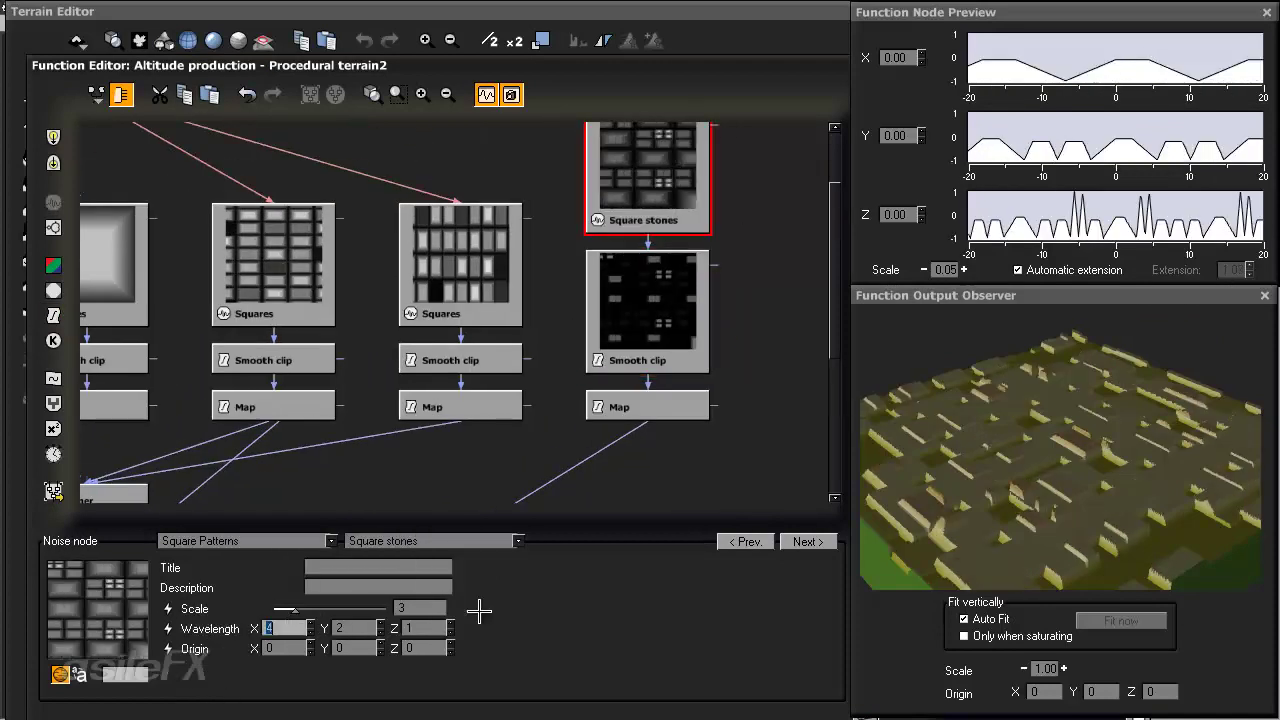
left_click_drag(354, 616, 372, 616)
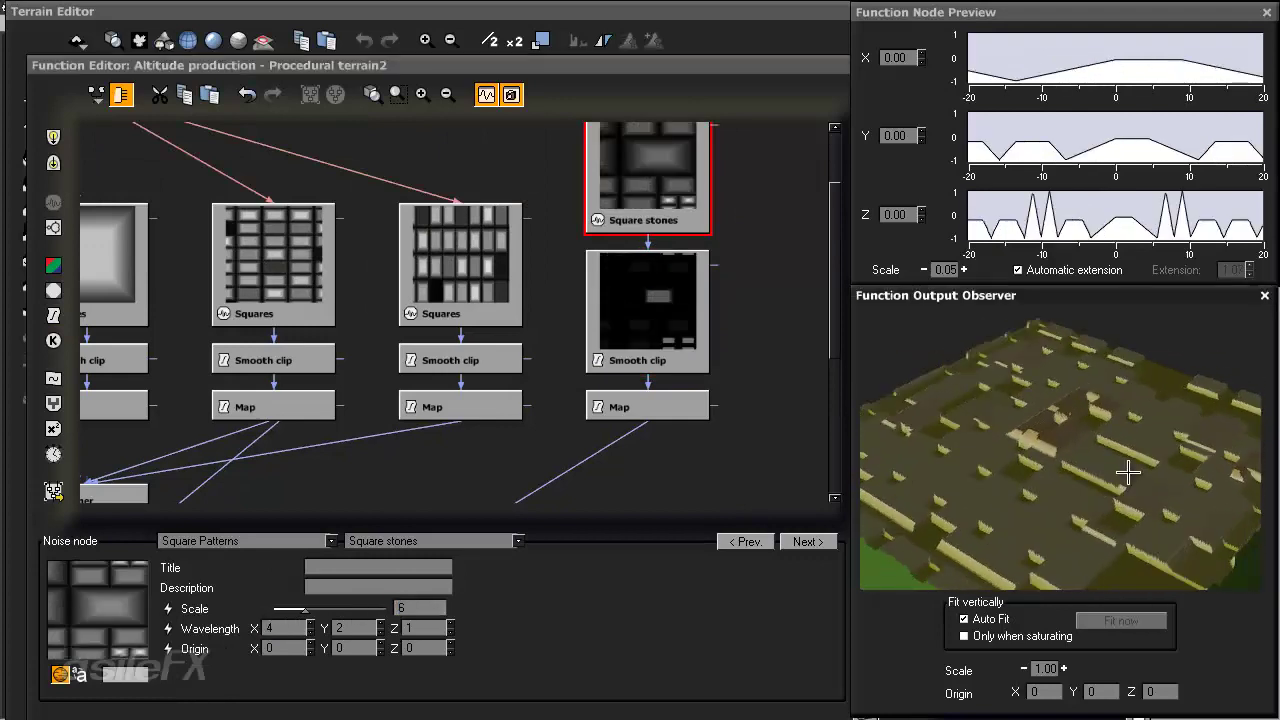
- Examine the terrain at several preview scales between 0.25 and 2.00, return to 1.00 and orbit around it
left_click(1021, 668)
left_click(1021, 668)
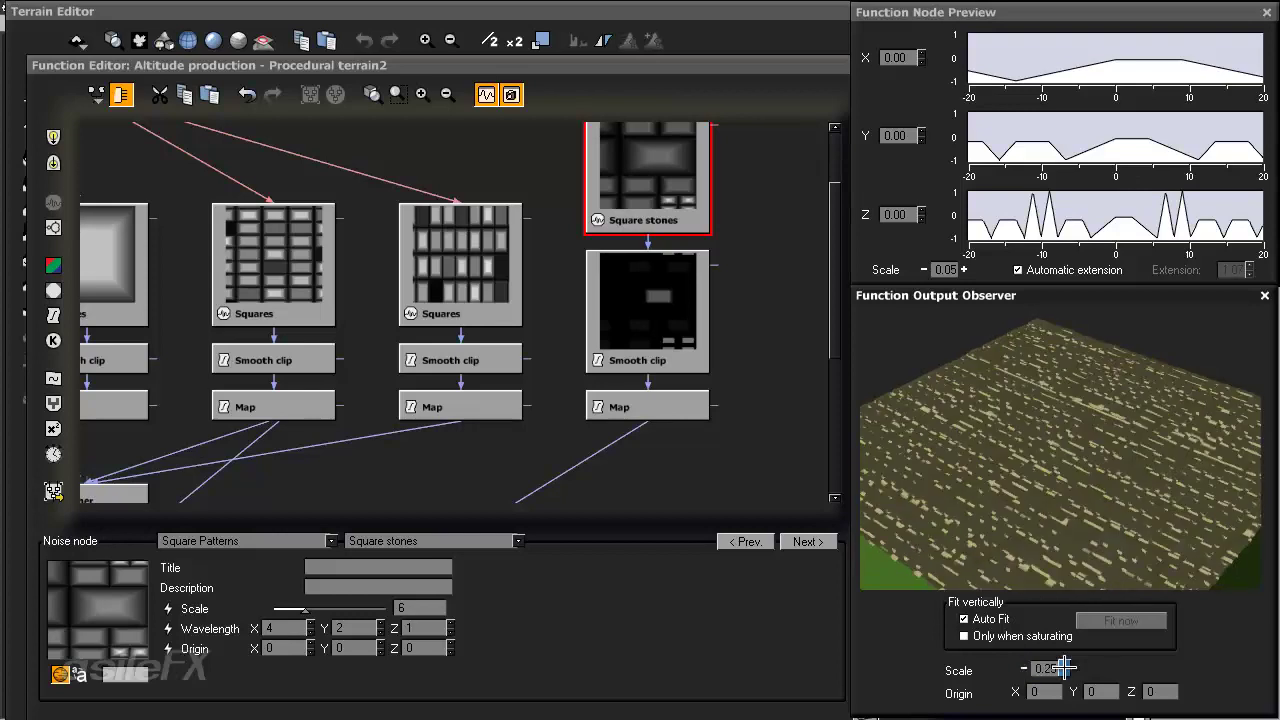
left_click(1060, 668)
left_click(1060, 668)
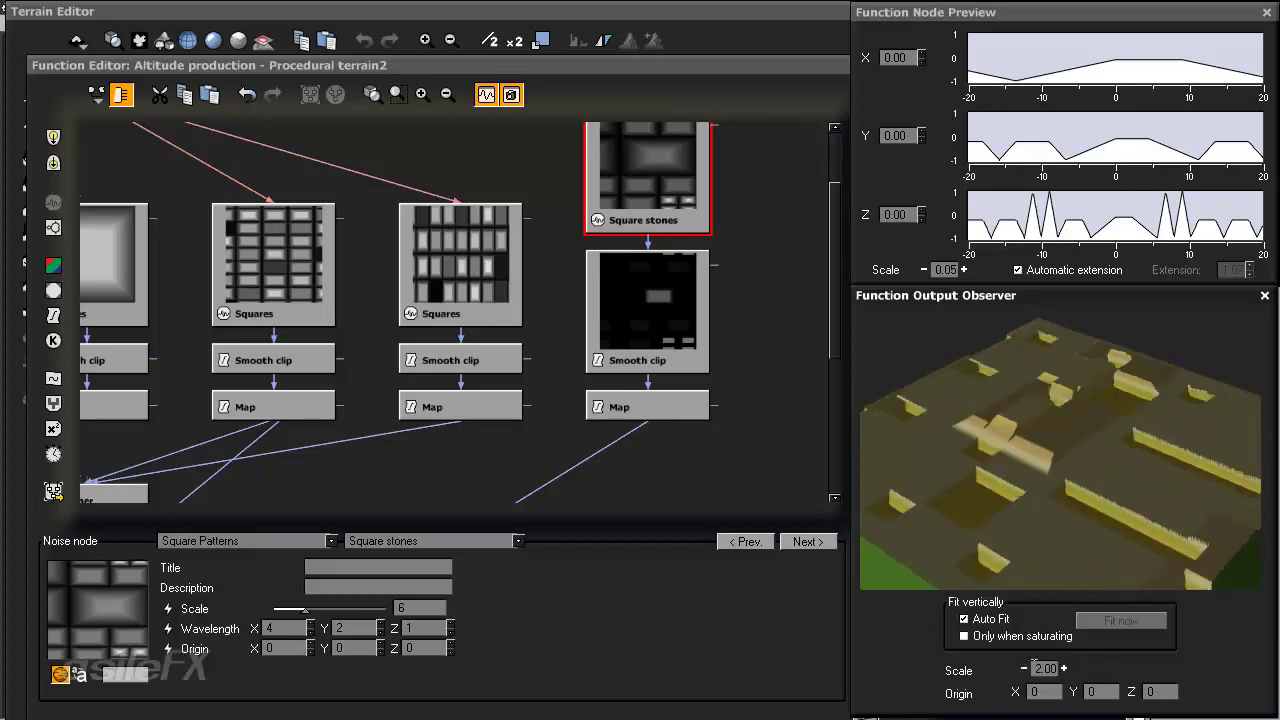
left_click(1022, 668)
left_click(1022, 668)
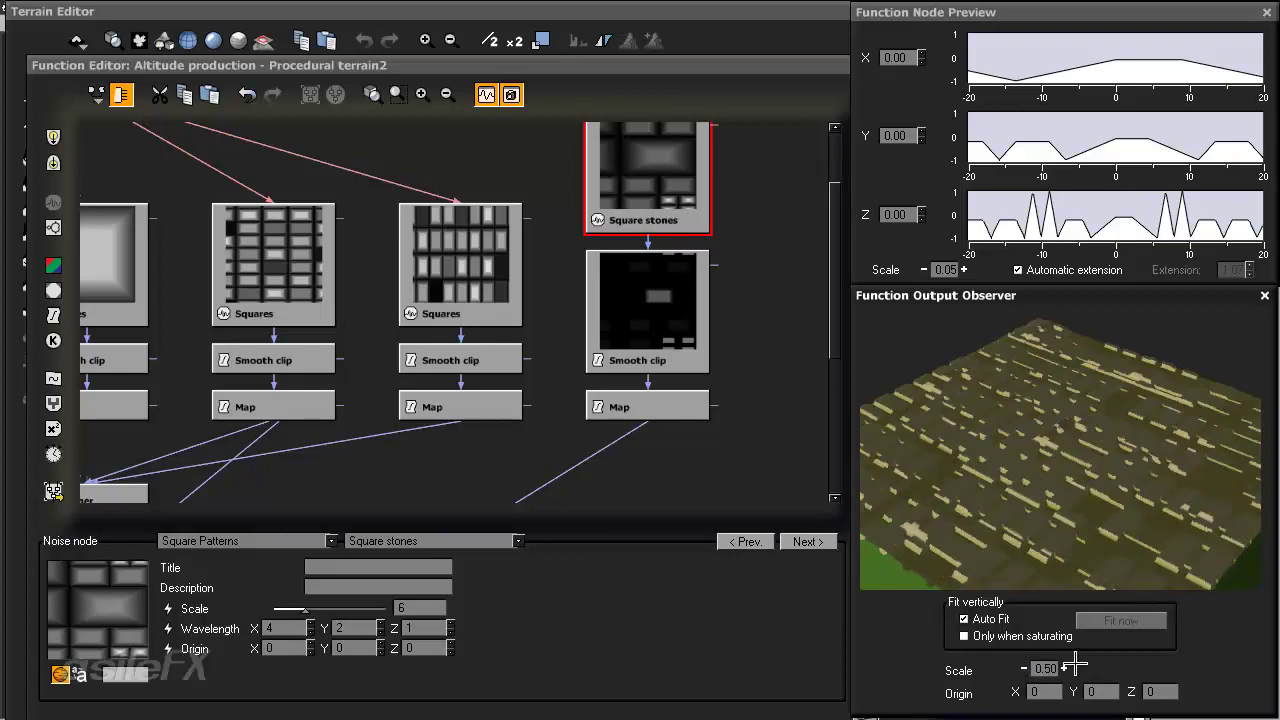
left_click(1062, 667)
left_click_drag(1097, 470, 1010, 469)
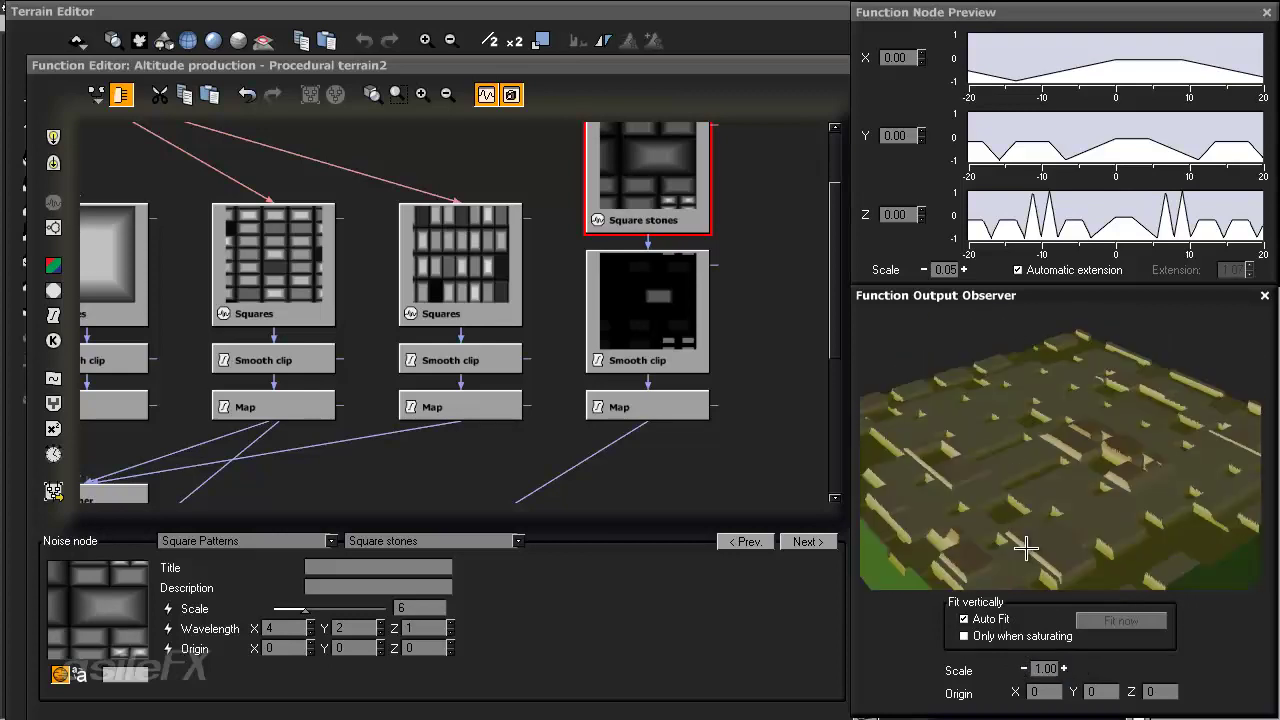
- Align the third Combiner beneath the second one and inspect the terrain at a preview scale of 0.50
middle_click_drag(590, 468, 695, 306)
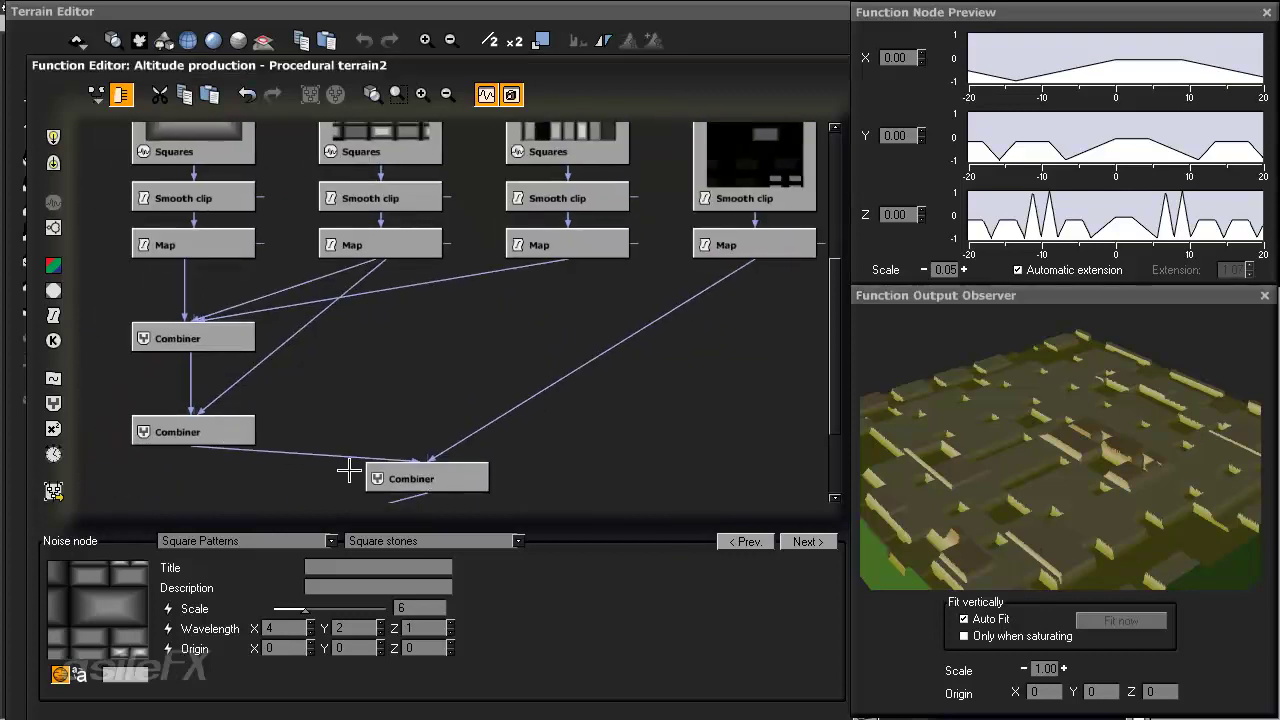
left_click_drag(449, 474, 262, 422)
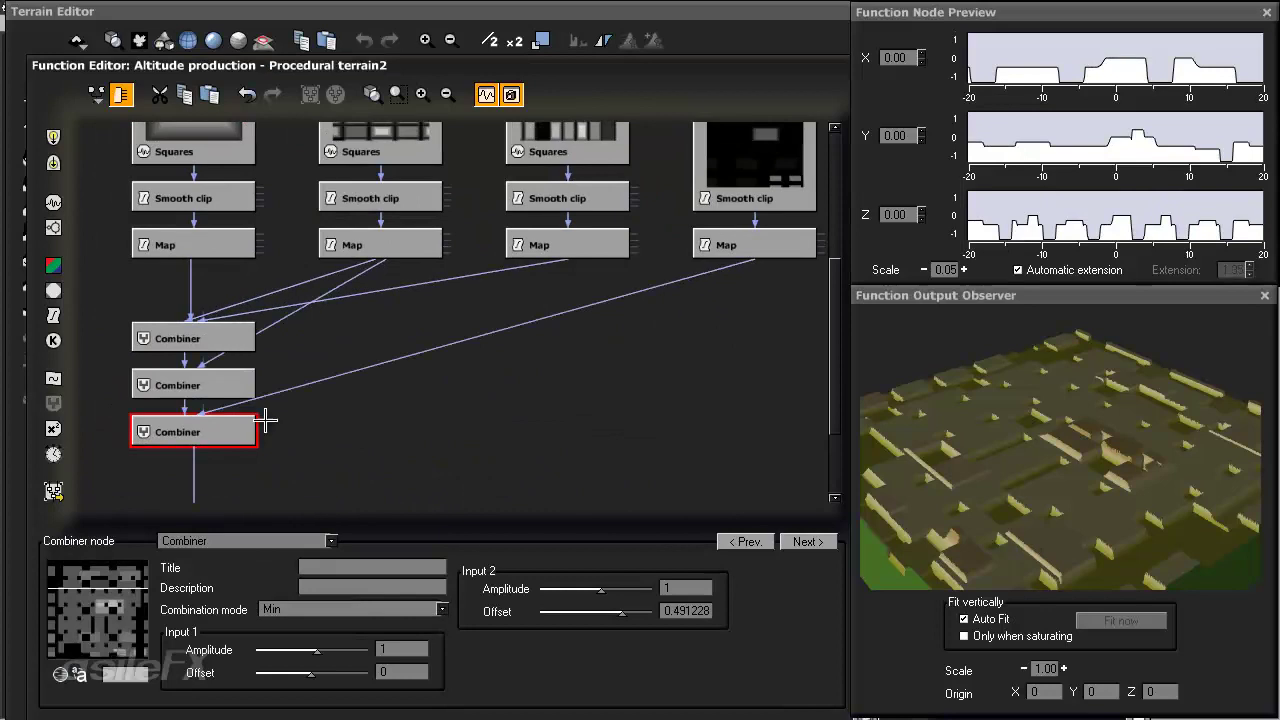
left_click(1022, 668)
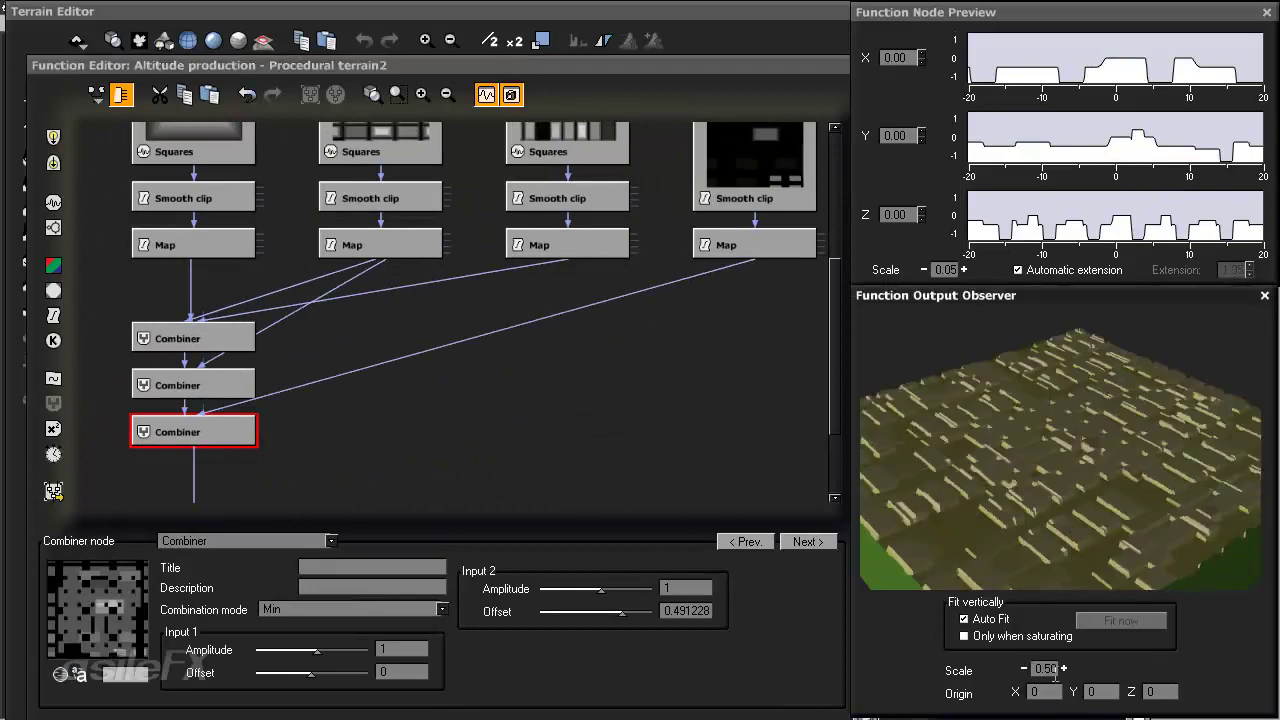
left_click_drag(1047, 411, 896, 484)
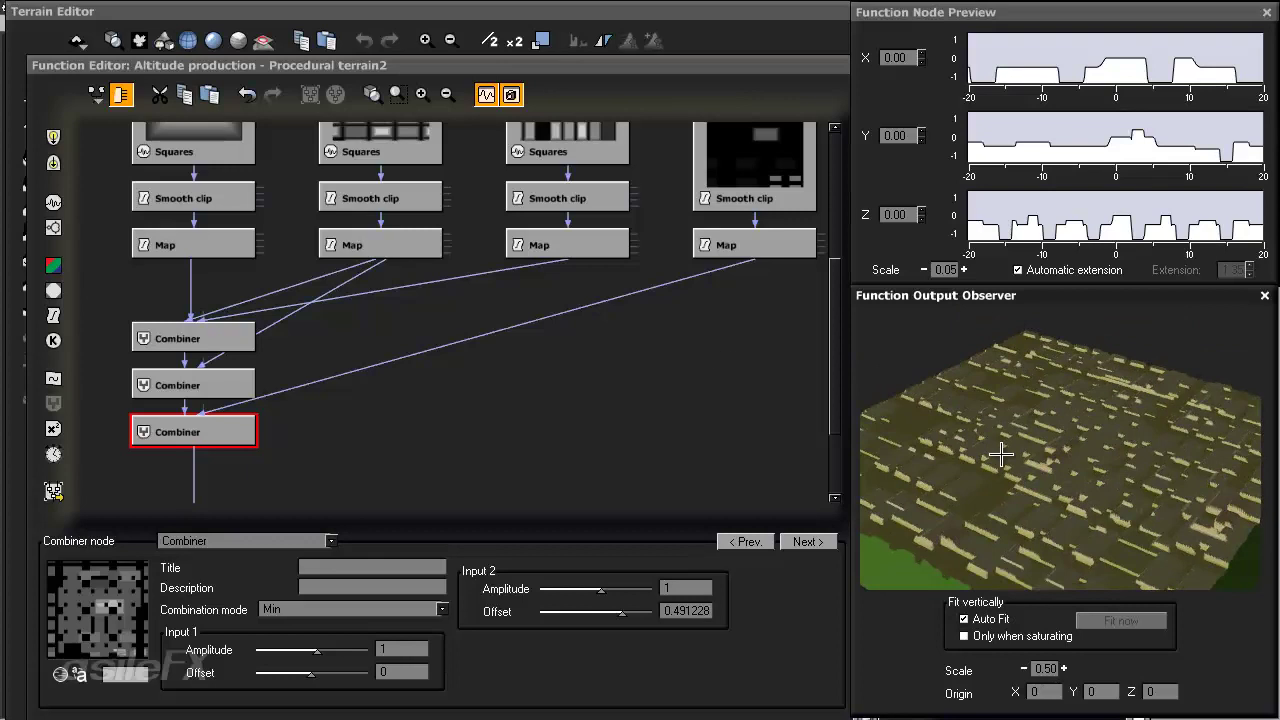
- Examine the whole node graph from the Position input through the Combiners to the Altitude link
scroll(492, 148, "up", 5)
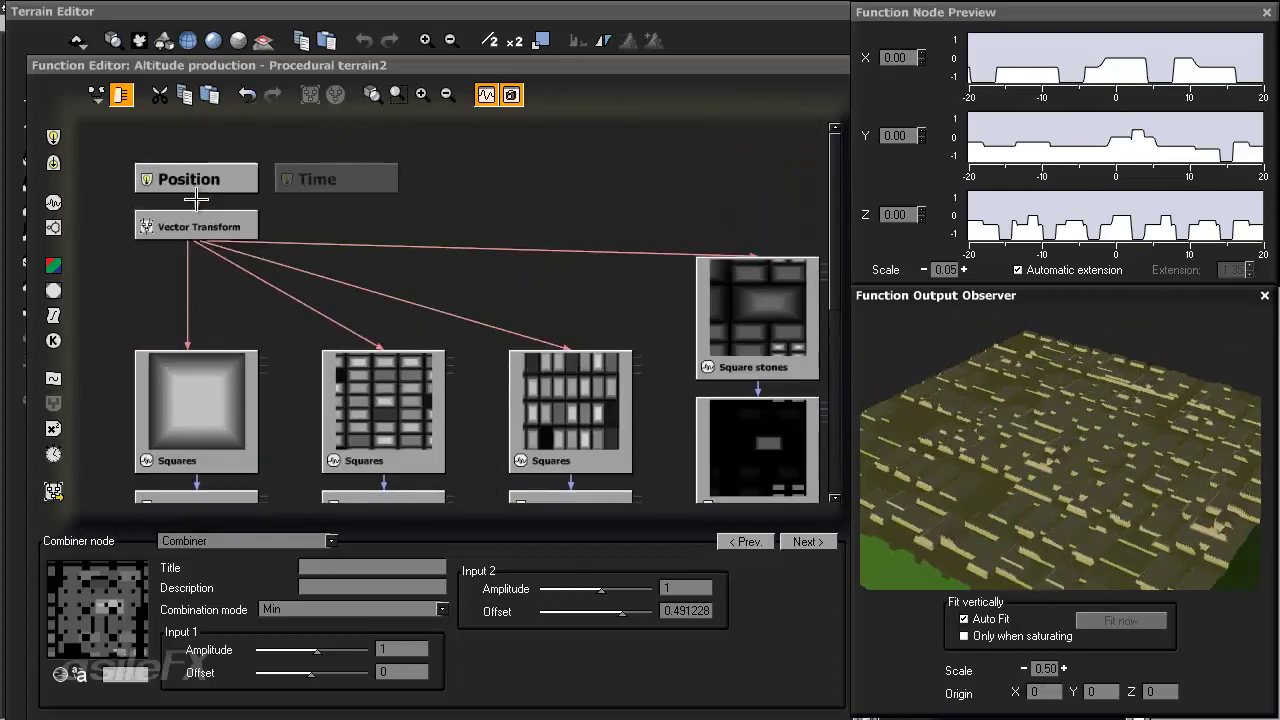
scroll(450, 498, "down", 8)
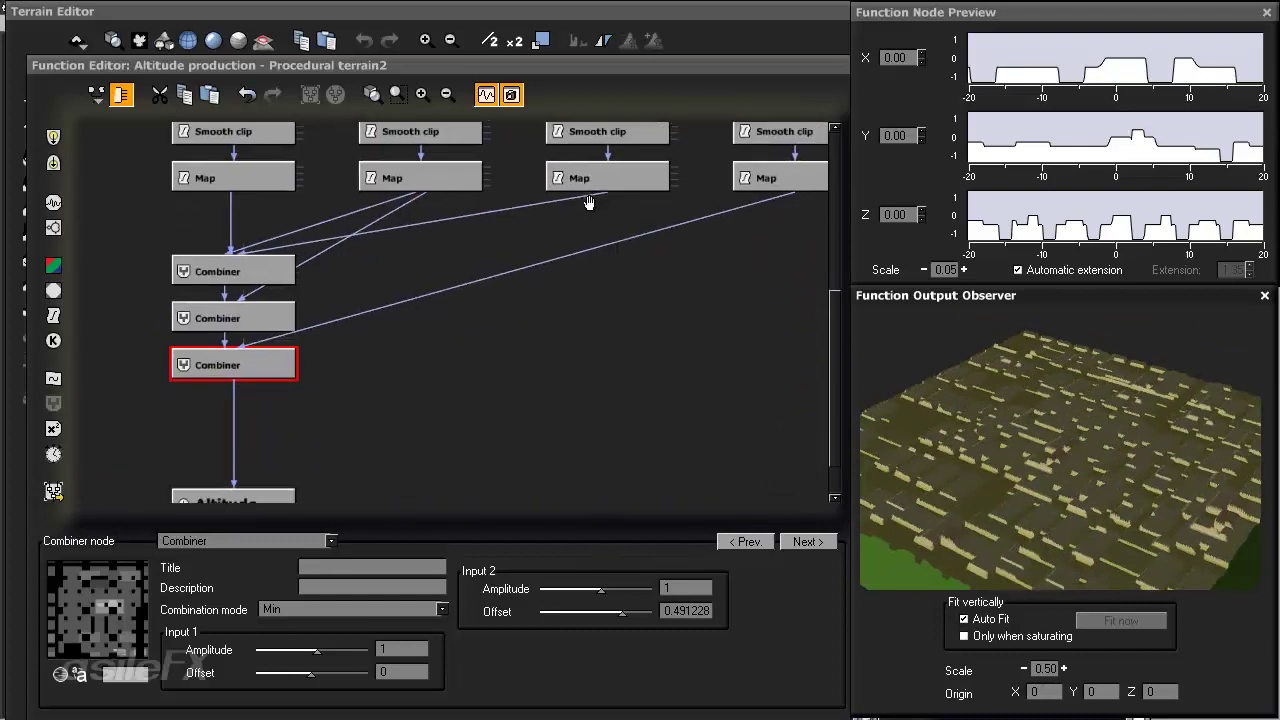
right_click_drag(370, 440, 392, 415)
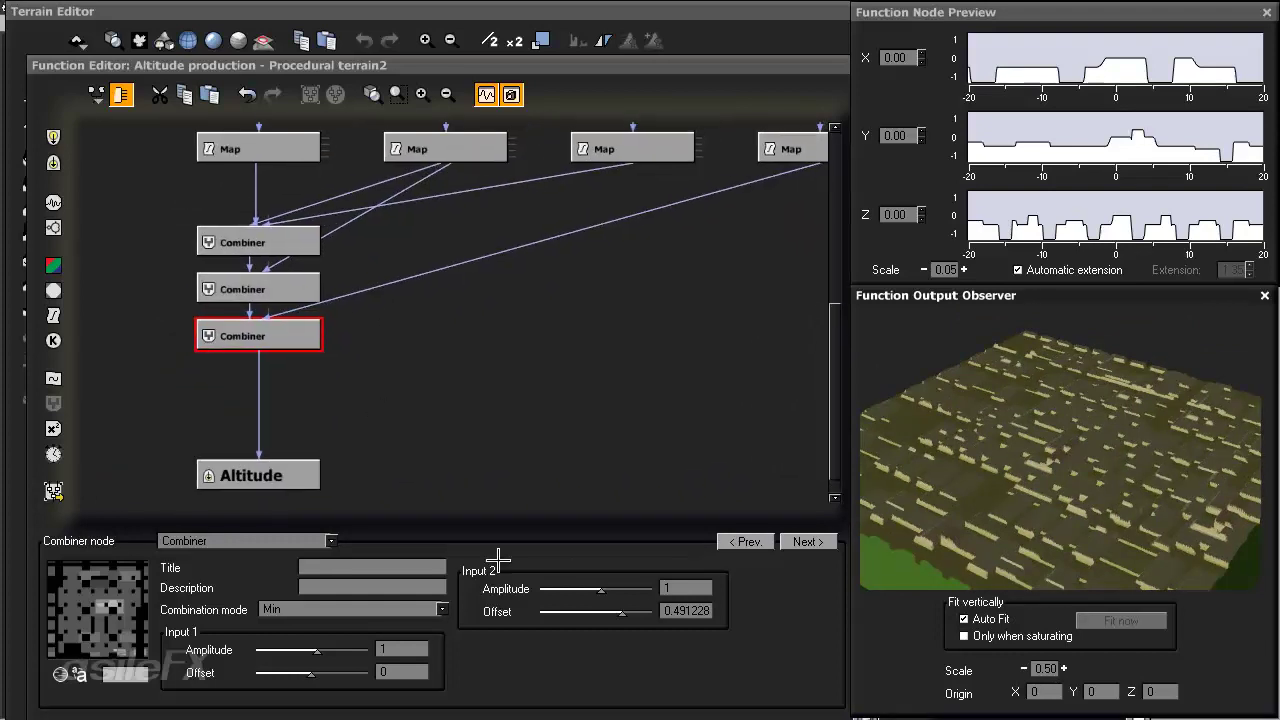
right_click_drag(473, 287, 523, 336)
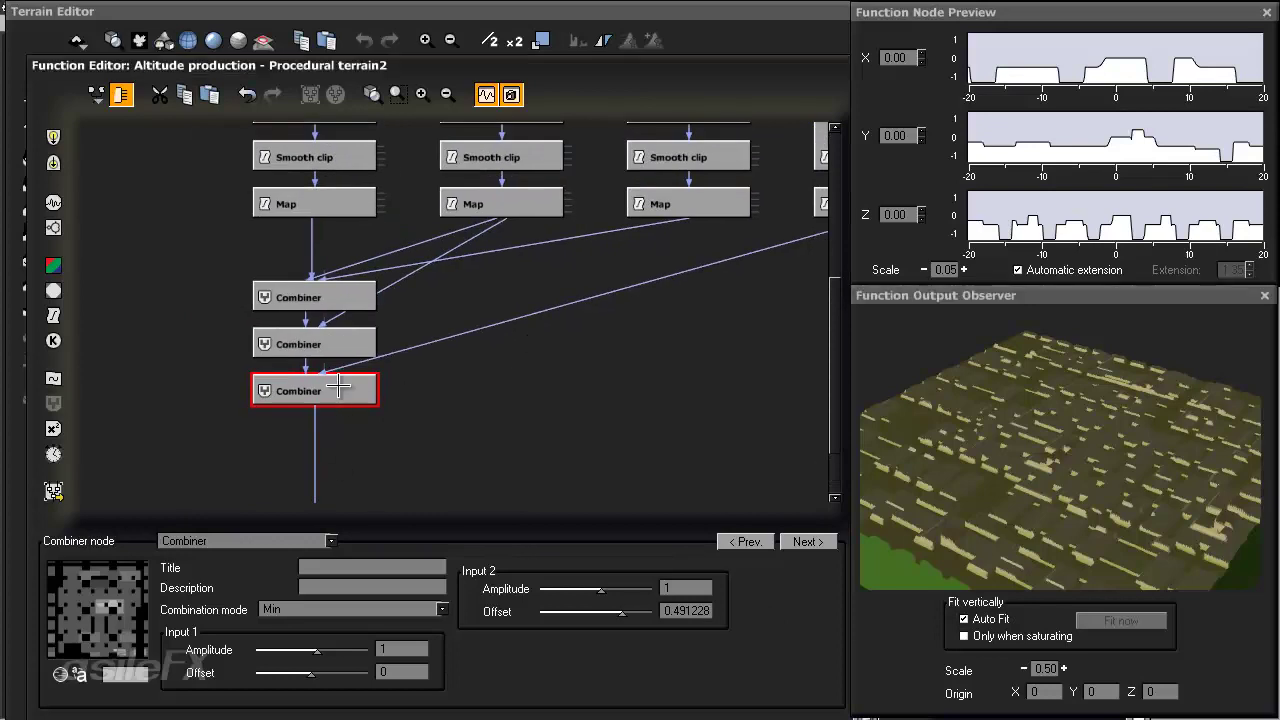
mouse_move(338, 391)
left_mouse_down()
mouse_move(337, 438)
mouse_move(328, 395)
left_mouse_up()
right_click_drag(592, 408, 476, 466)
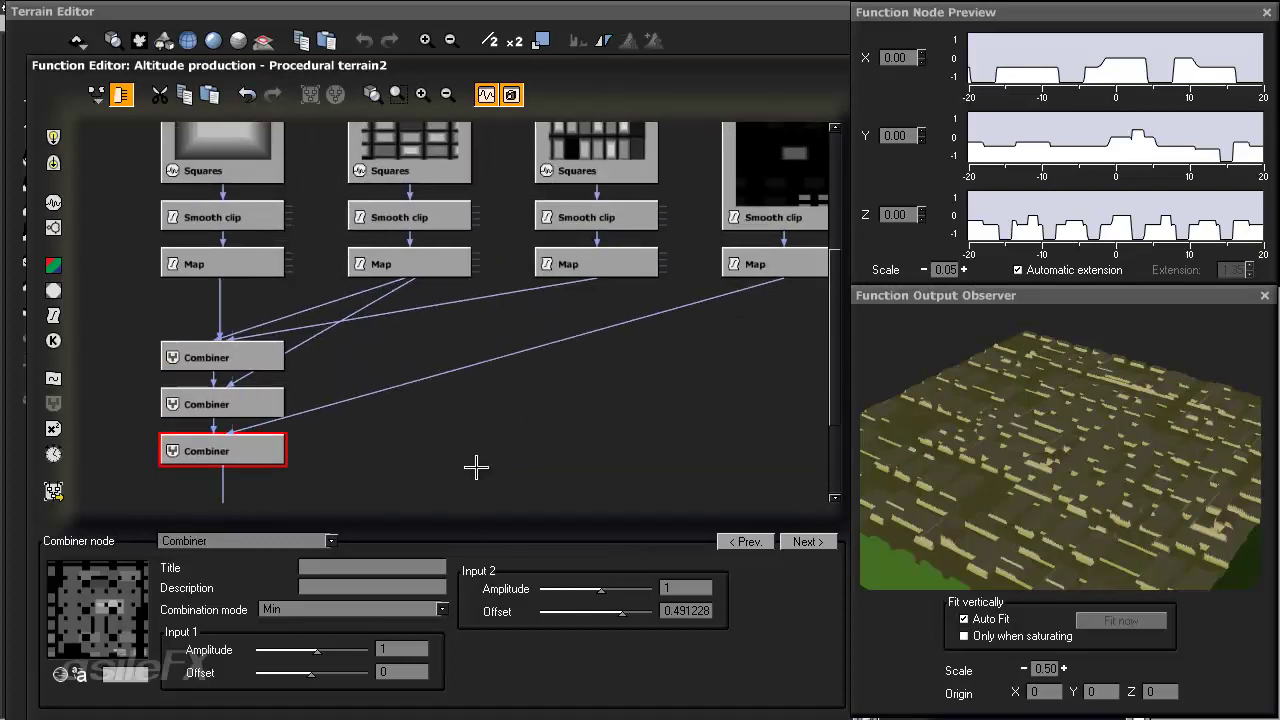
left_click(222, 484)
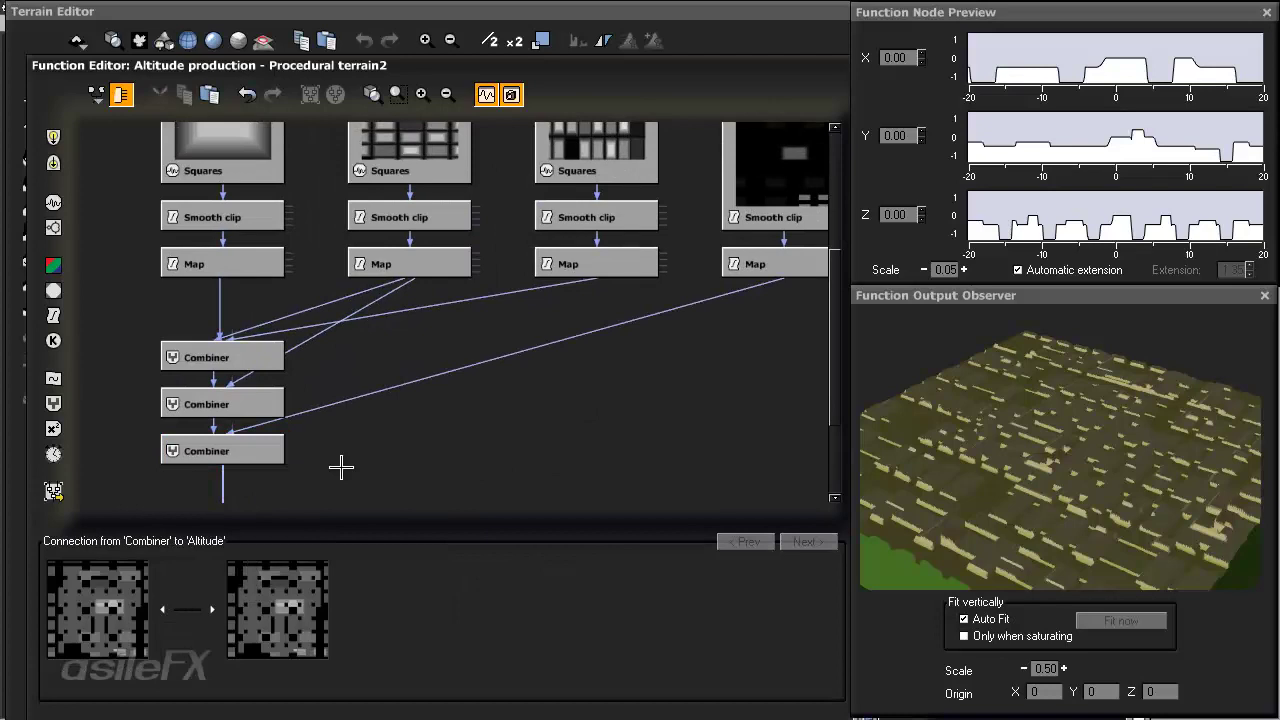
- Collapse the preview of the fourth chain's Smooth clip and align the Square stones node with the row of Squares nodes
middle_click_drag(565, 243, 509, 338)
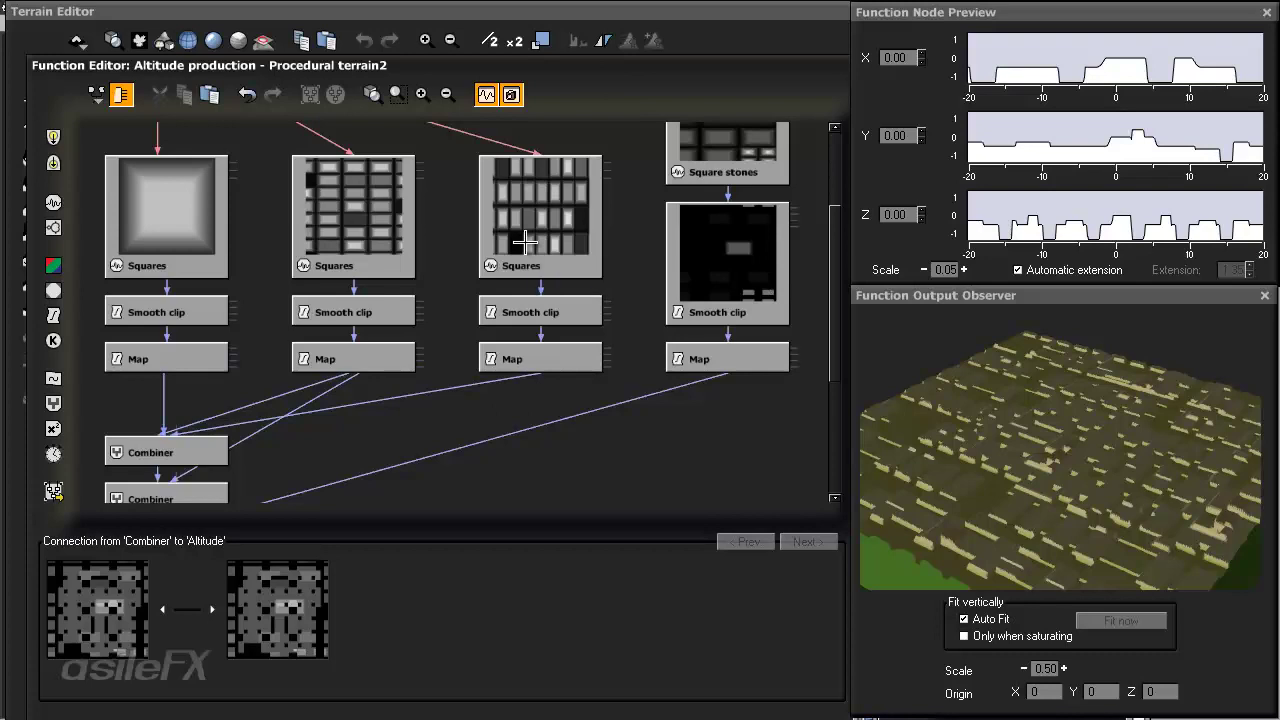
middle_click_drag(525, 242, 433, 313)
left_click(553, 302)
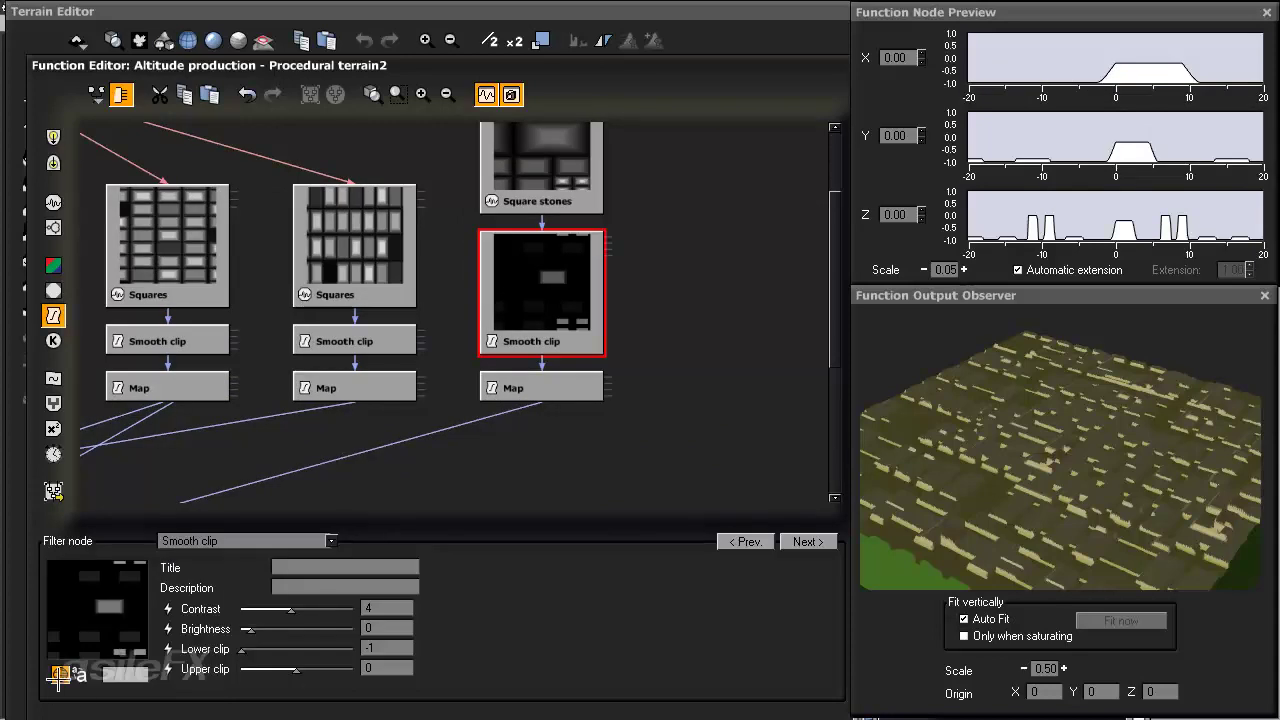
left_click(517, 200)
middle_click_drag(568, 339, 648, 312)
left_click_drag(509, 373, 455, 402)
middle_click_drag(455, 402, 684, 362)
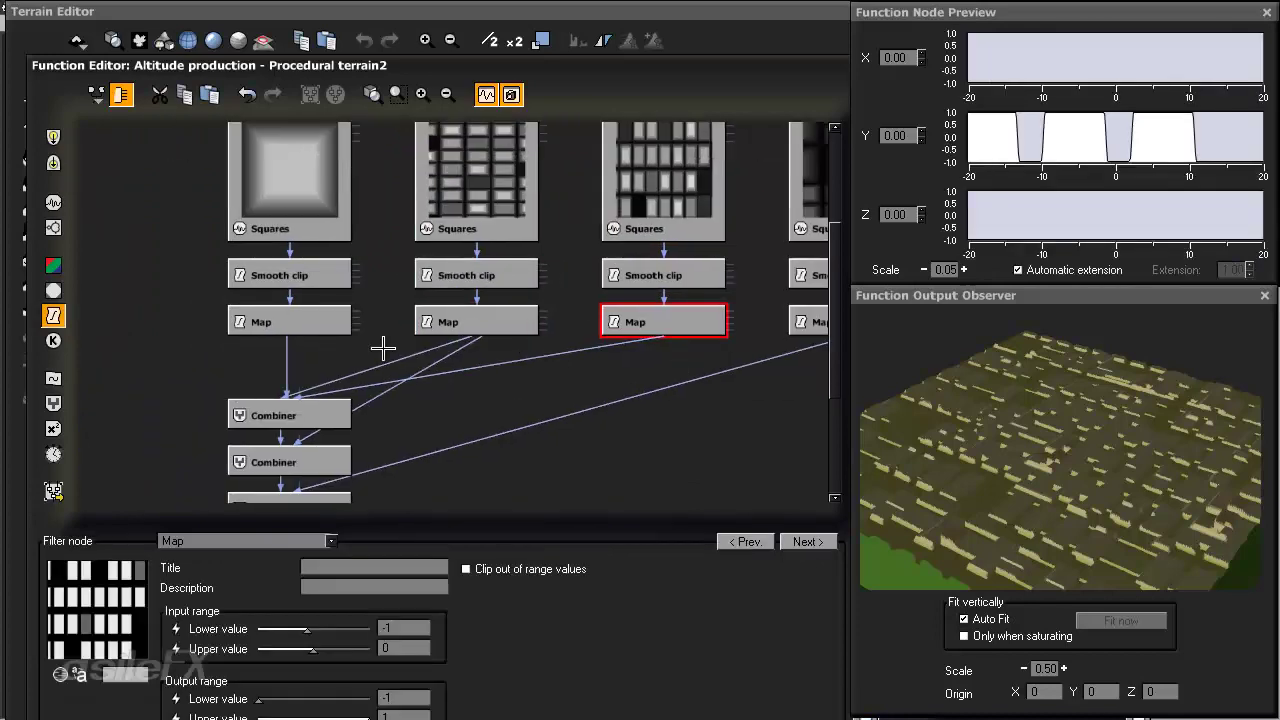
- Duplicate the first chain of Squares, Smooth clip and Map beside the Square stones chain
left_click_drag(383, 347, 286, 164)
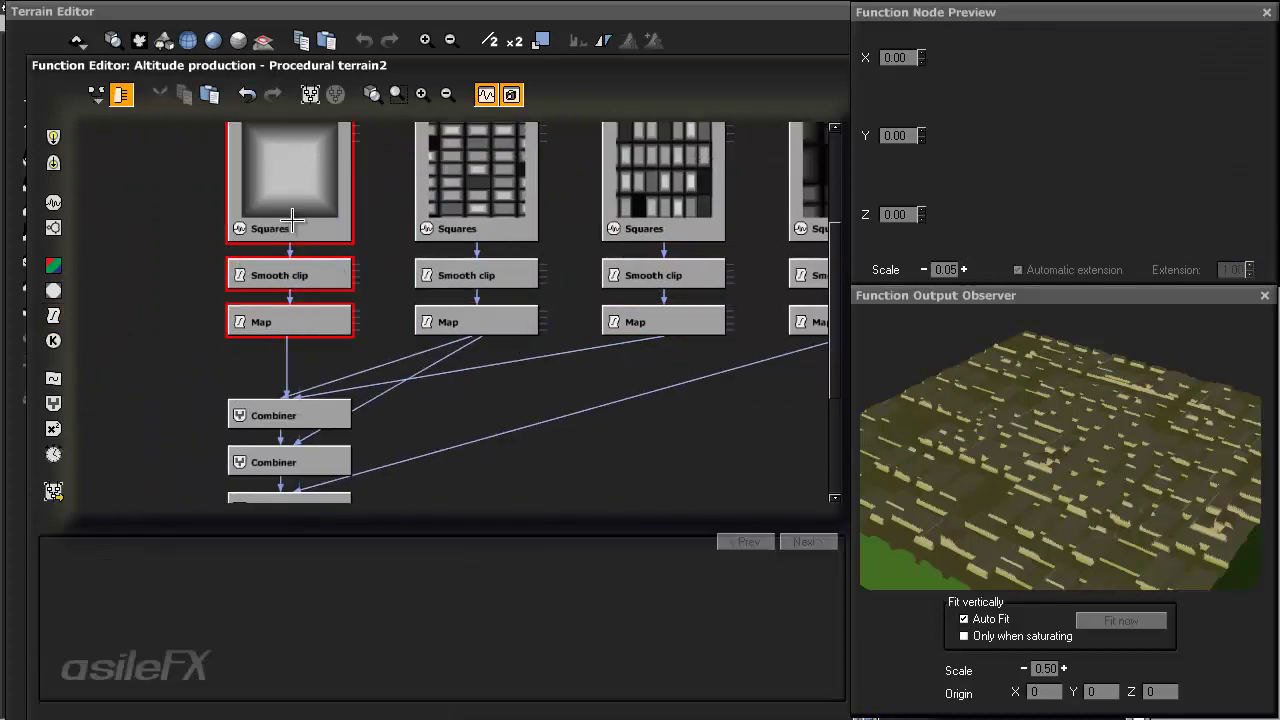
middle_click_drag(609, 351, 287, 413)
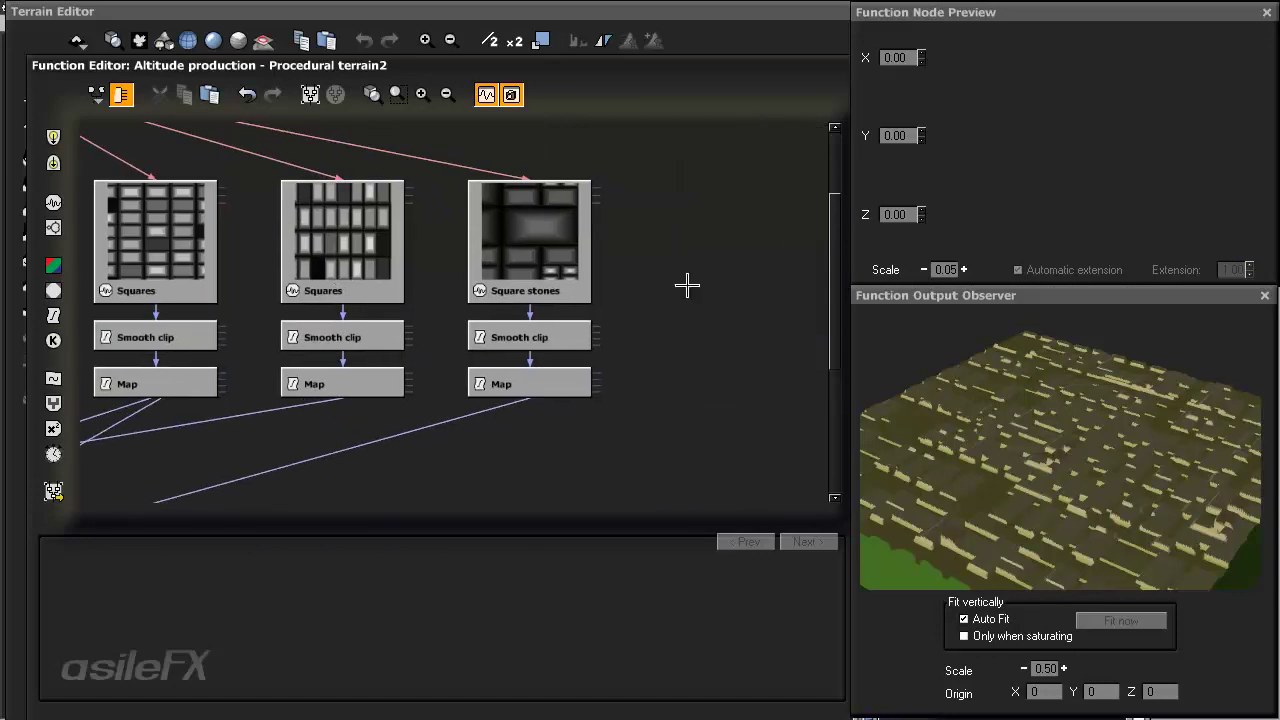
key("ctrl+v")
middle_click_drag(574, 406, 759, 235)
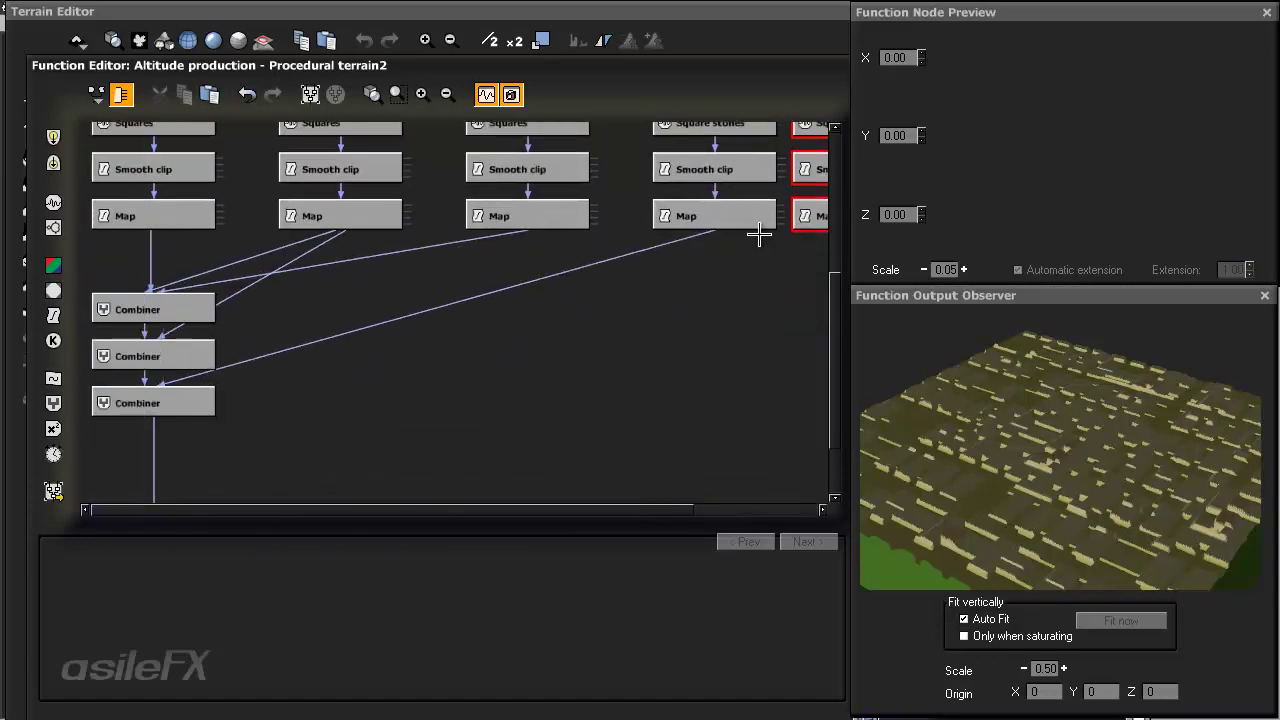
- Insert a fourth Combiner on the link to Altitude and connect the duplicated chain's Map to it
middle_click_drag(374, 391, 393, 318)
left_click(171, 366)
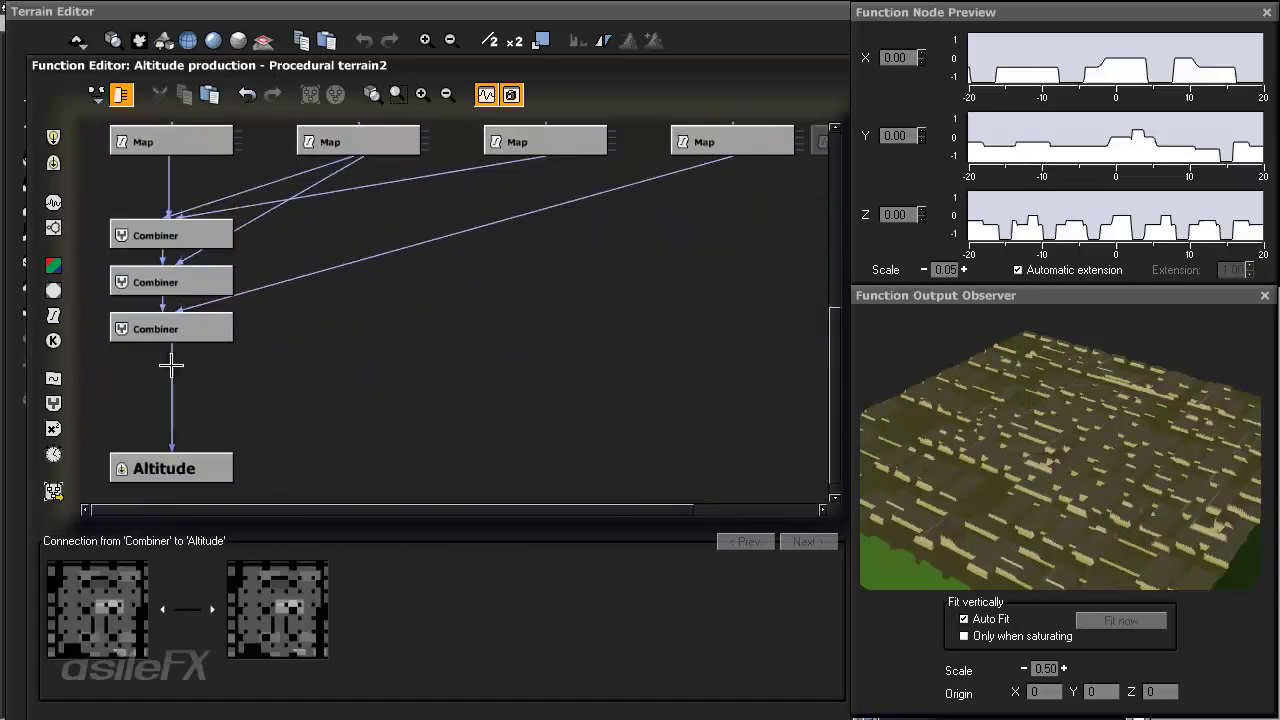
left_click(53, 403)
left_click_drag(114, 417, 470, 375)
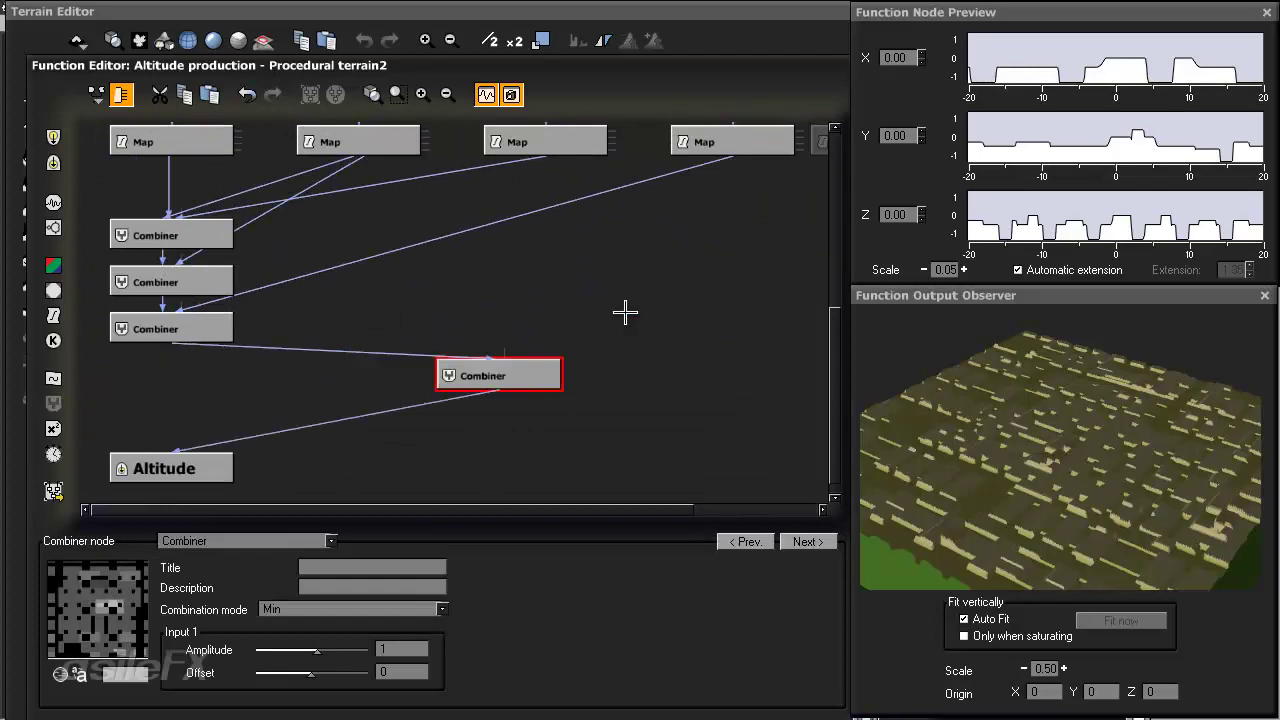
middle_click_drag(656, 297, 417, 391)
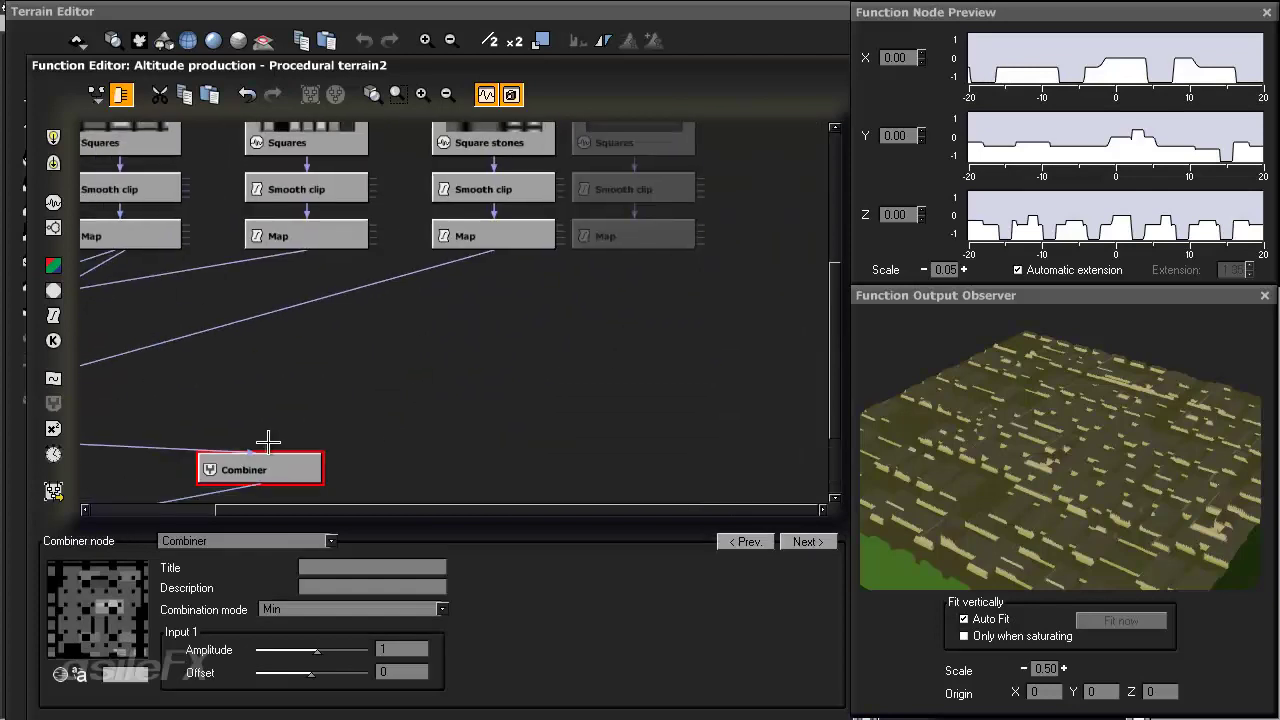
left_click_drag(262, 440, 638, 247)
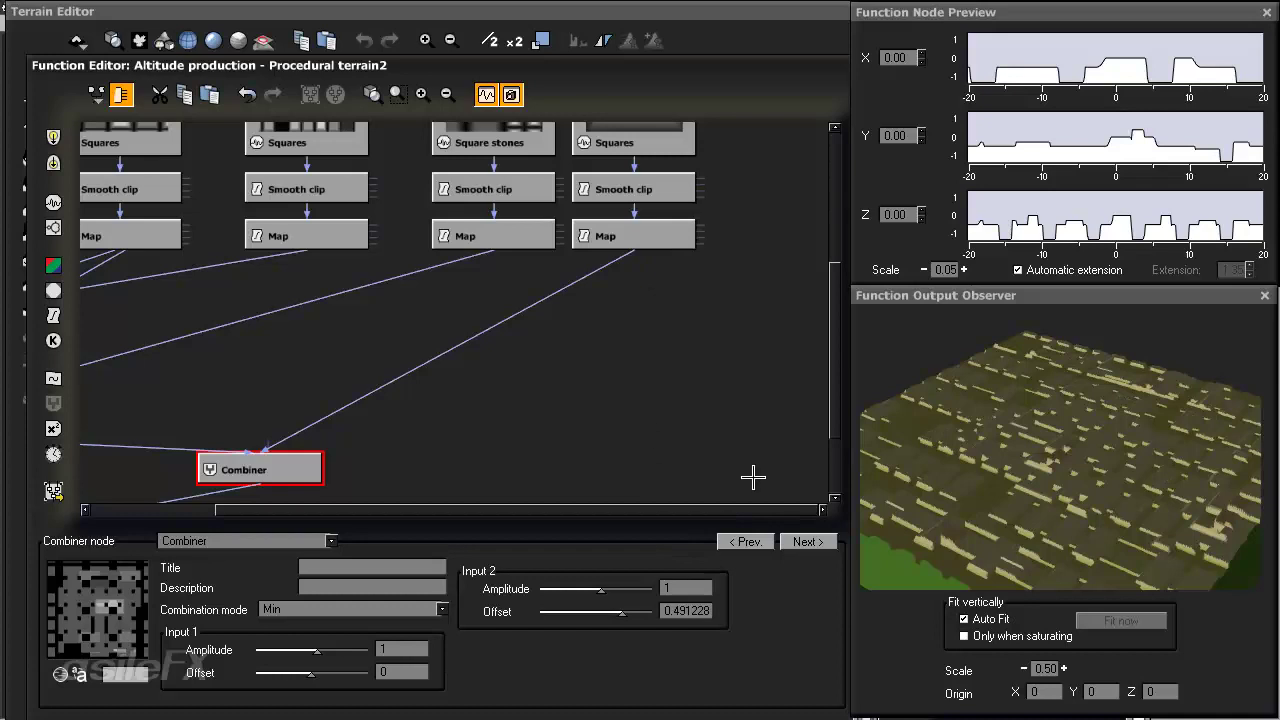
- Set the duplicated Squares node's scale to 10 and its Y wavelength to 2
middle_click_drag(634, 238, 629, 349)
left_click(645, 210)
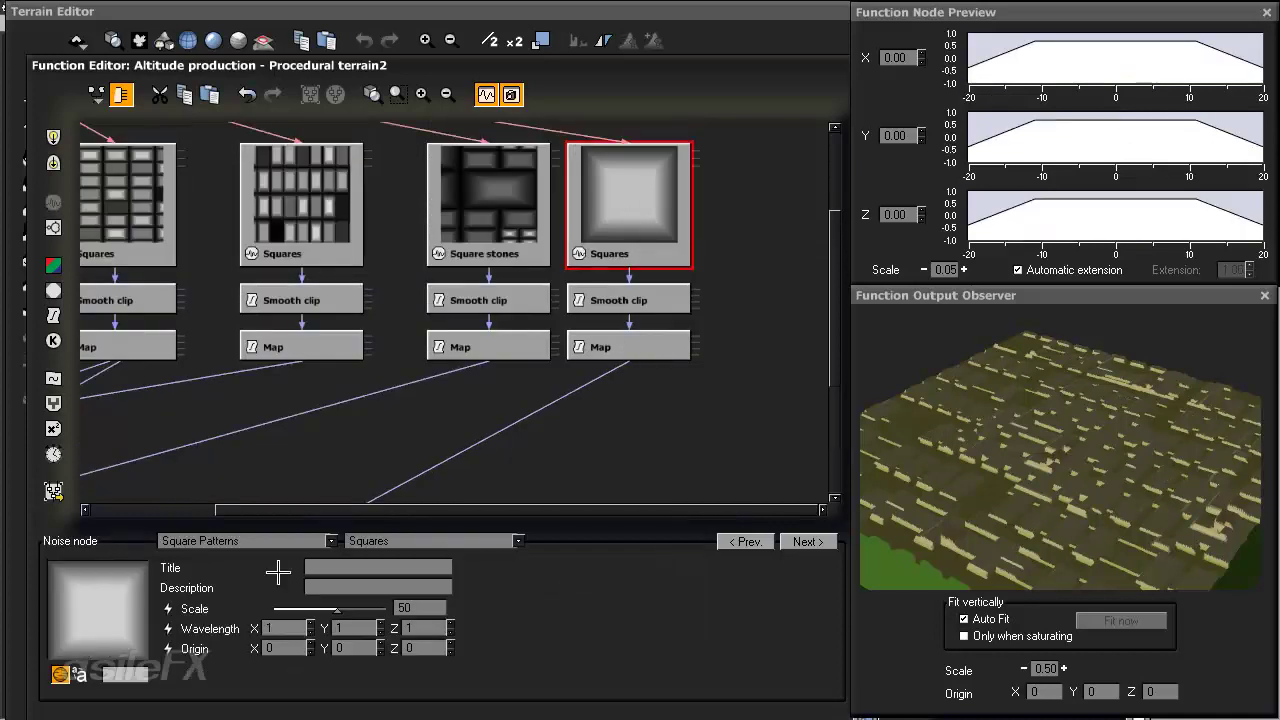
double_click(412, 608)
type("25")
key("Return")
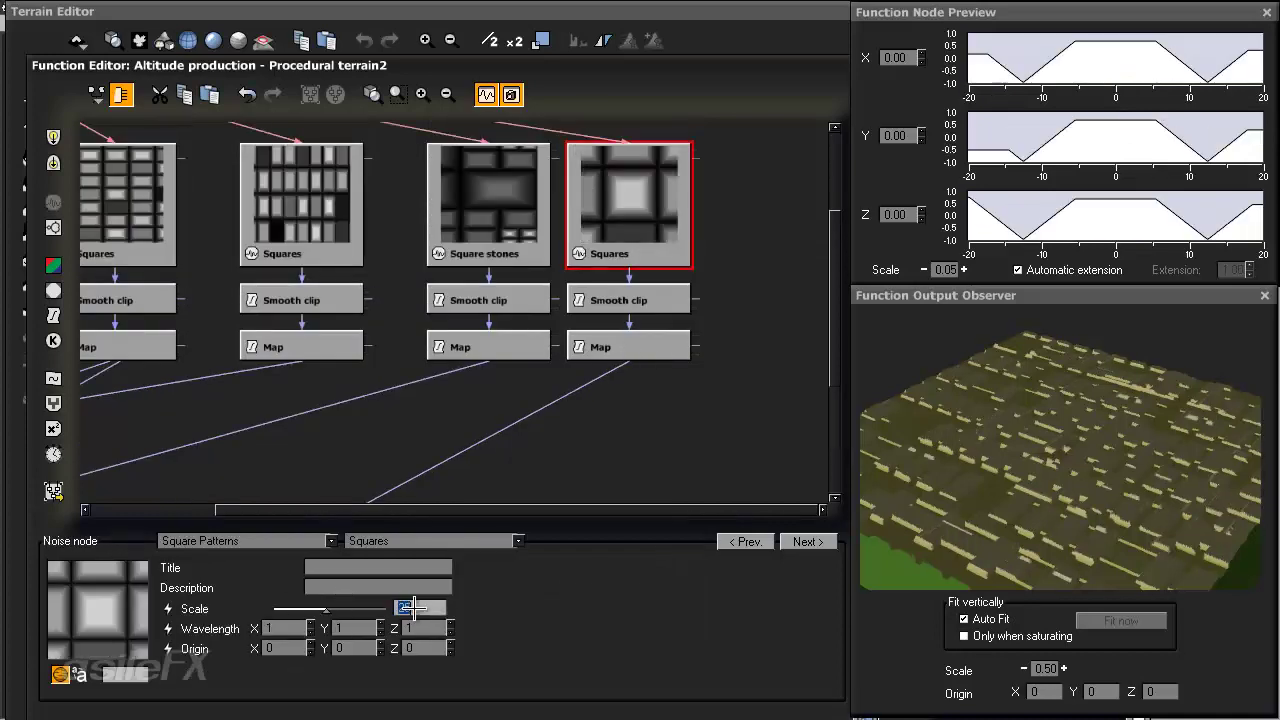
type("10")
key("Return")
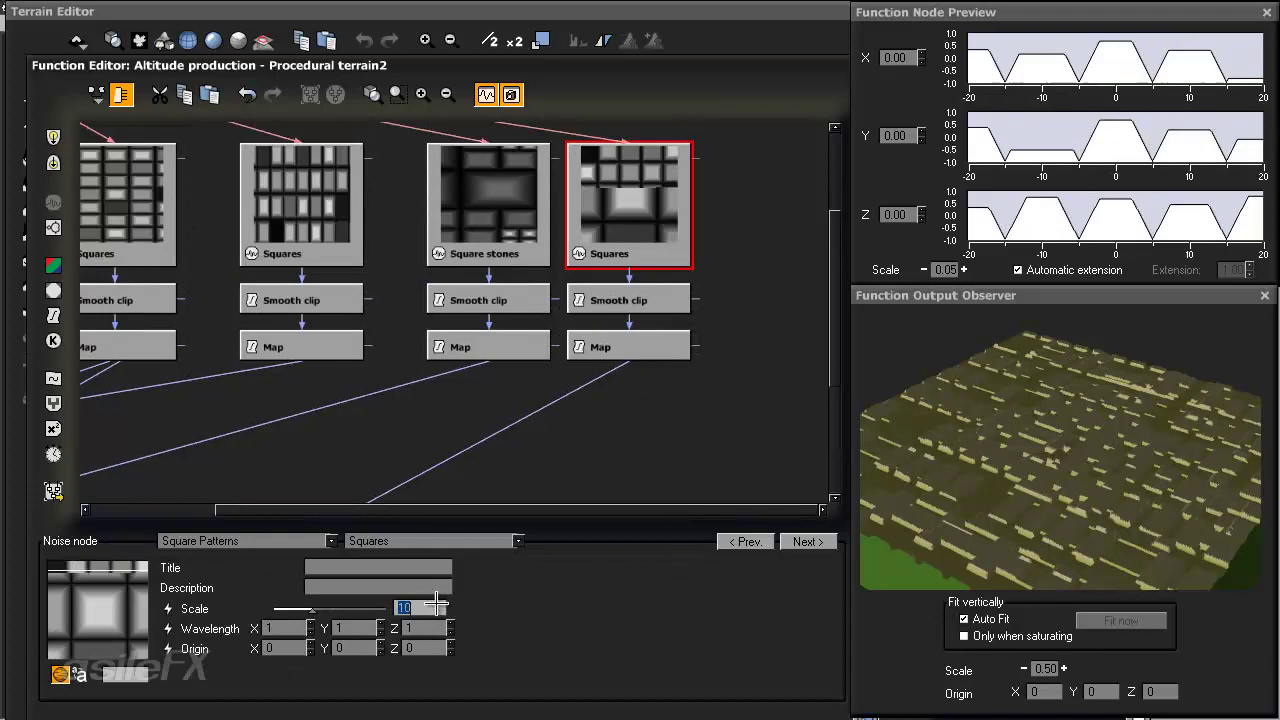
left_click(371, 628)
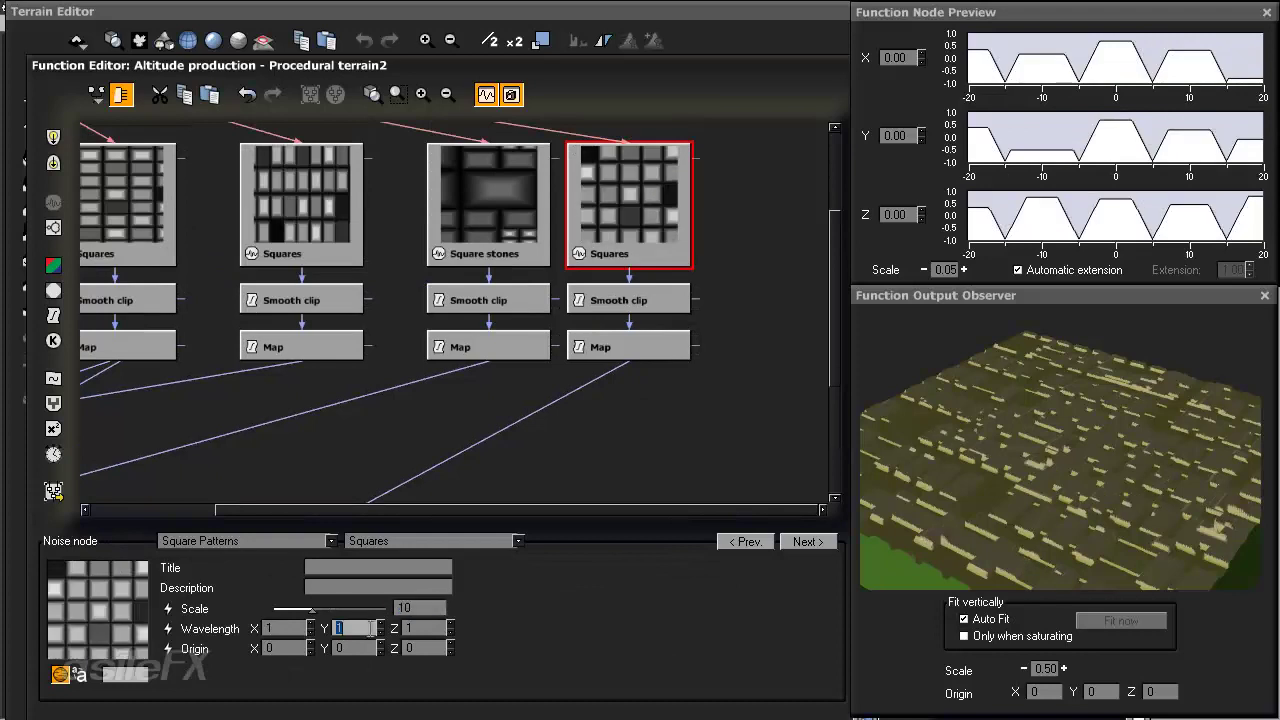
type("2")
key("Return")
left_click_drag(1070, 490, 1053, 488)
- Set the fourth Combiner's Input 2 offset to 0 and its combination mode to Add
right_click_drag(457, 466, 608, 303)
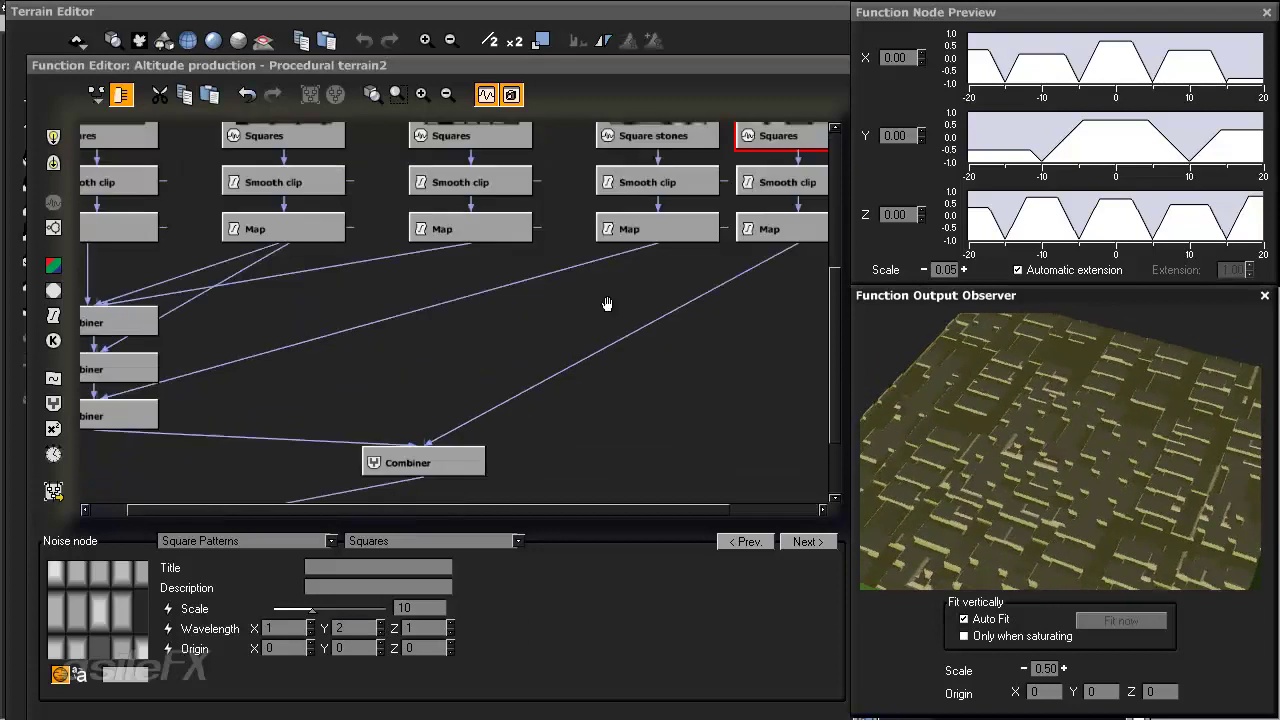
left_click(473, 458)
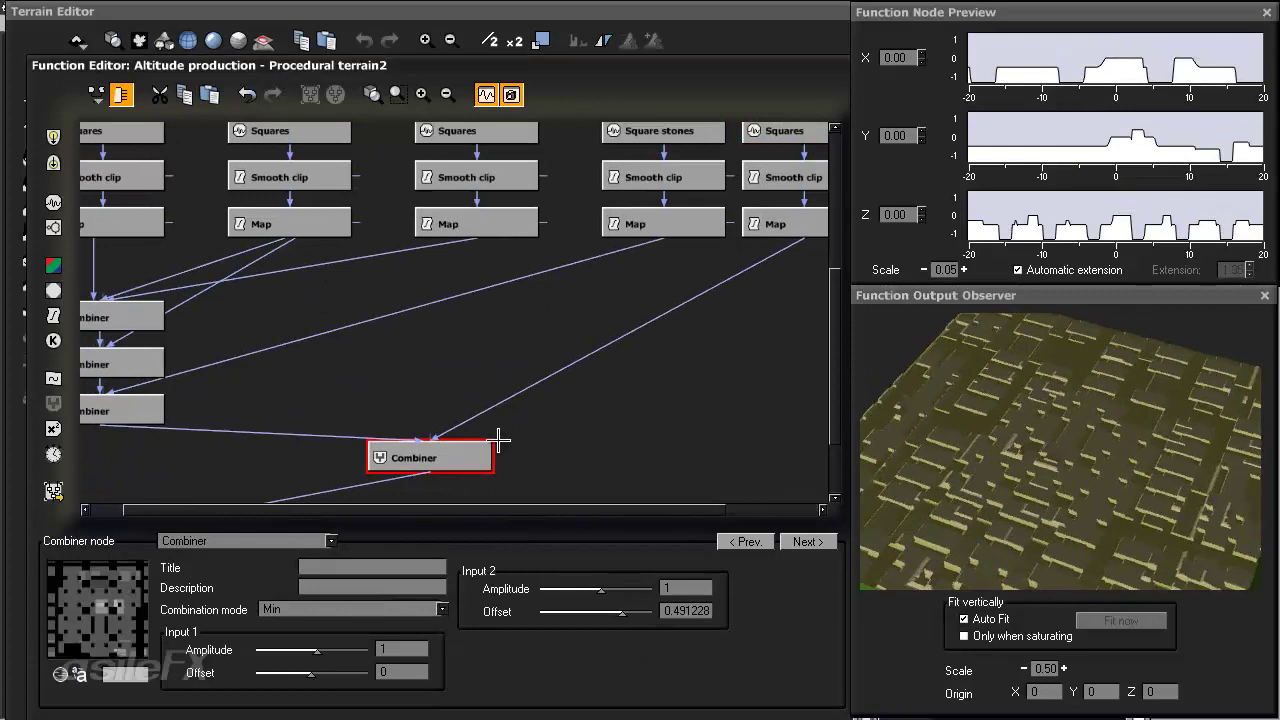
double_click(705, 611)
type("0")
key("Return")
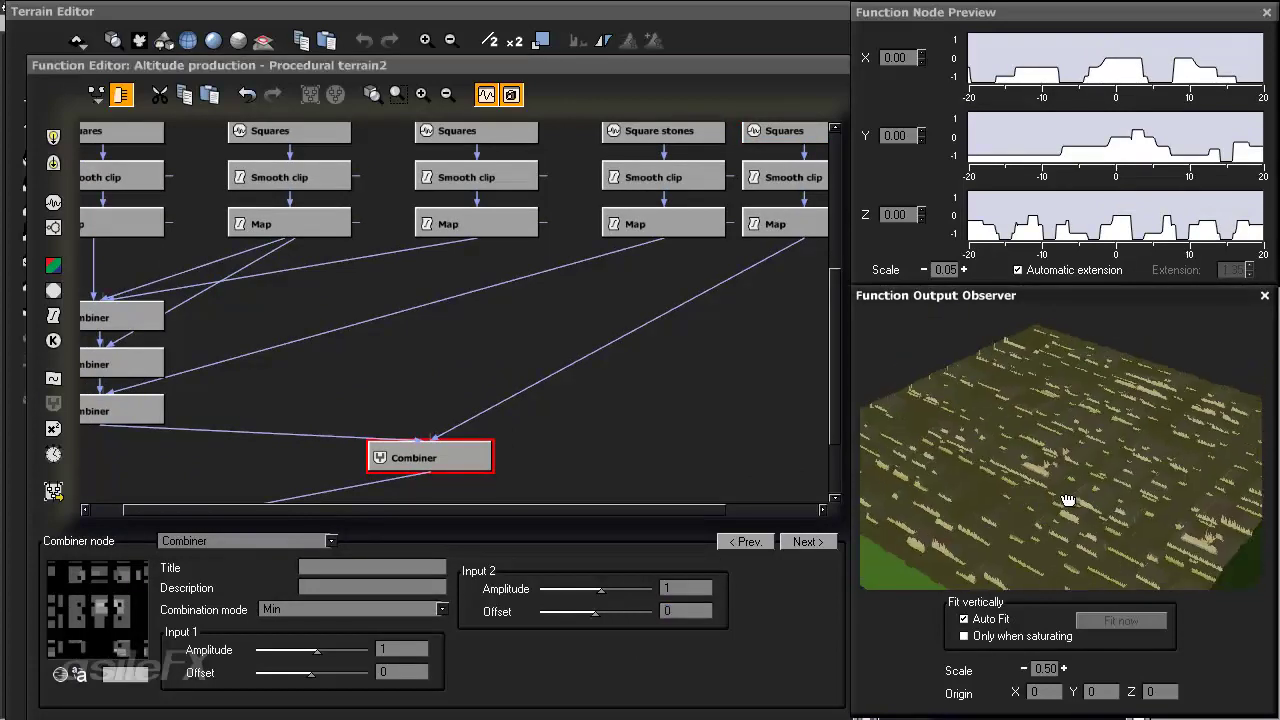
left_click(400, 609)
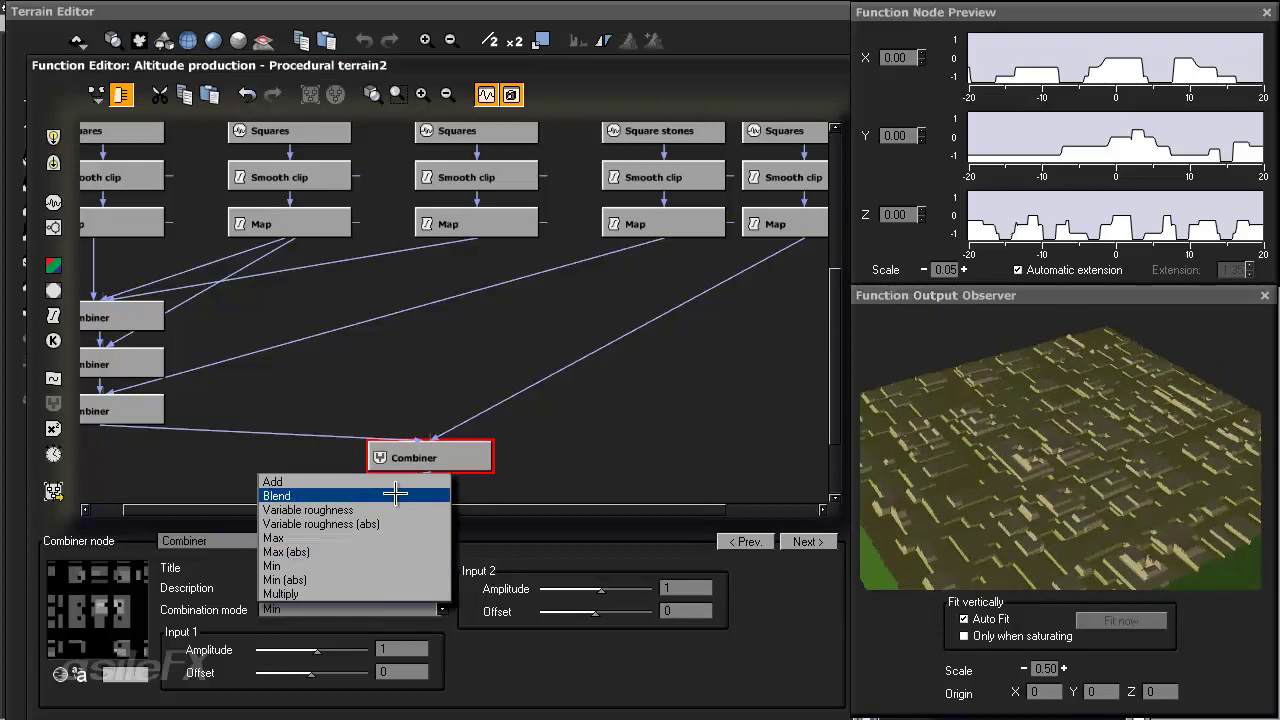
left_click(398, 480)
right_click_drag(1120, 406, 1051, 566)
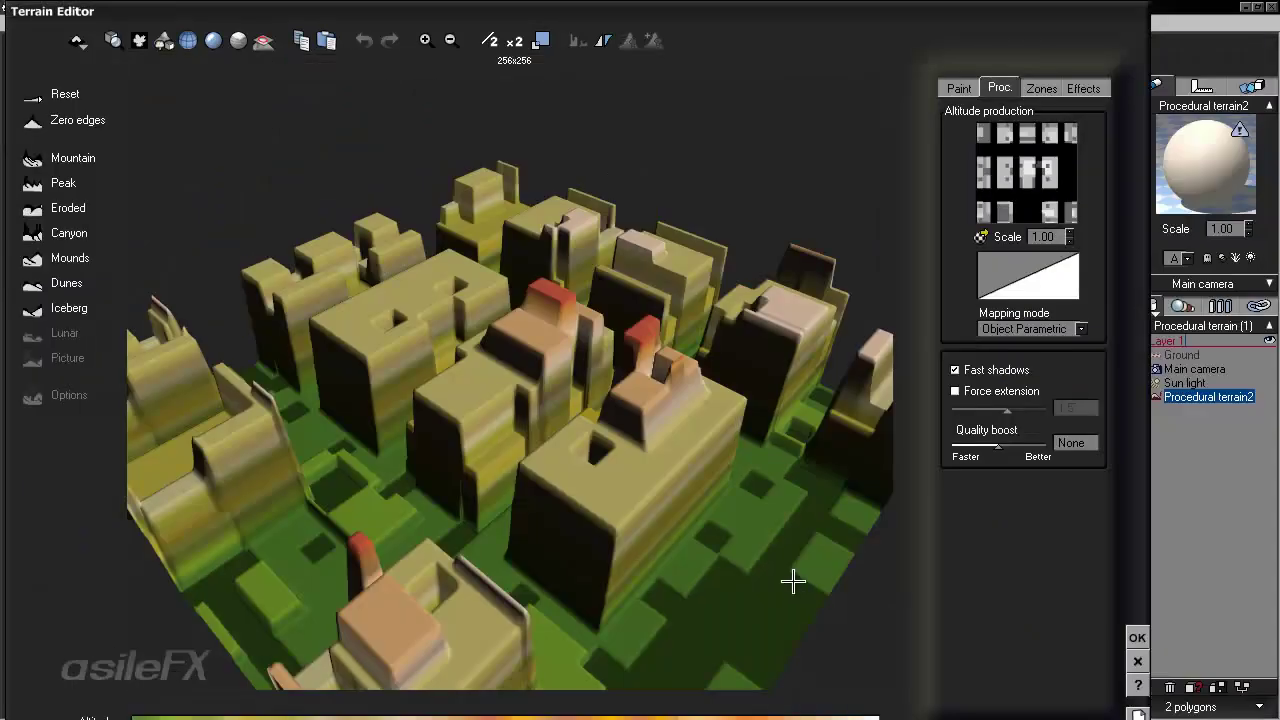
- Set the altitude production scale of the procedural terrain to 0.5 and check the preview
left_click_drag(794, 580, 451, 551)
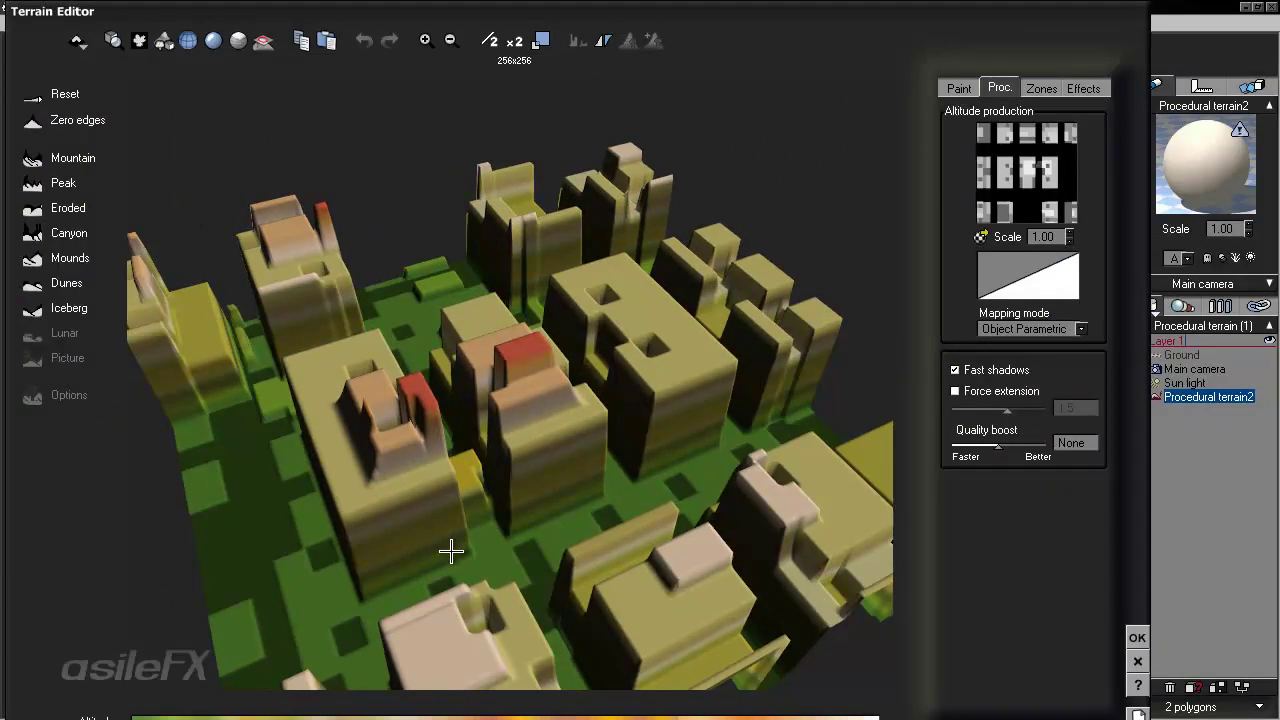
left_click_drag(451, 551, 451, 420)
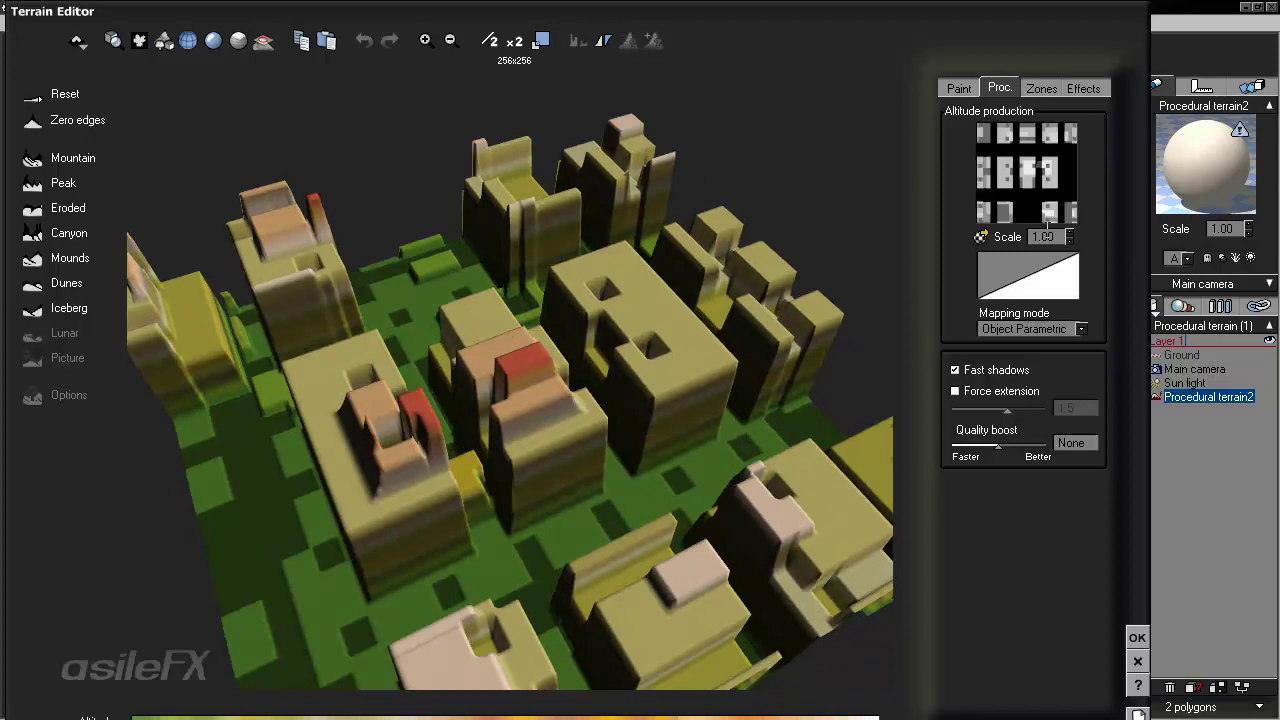
double_click(1047, 235)
type(".5")
key("Return")
left_click_drag(642, 367, 583, 369)
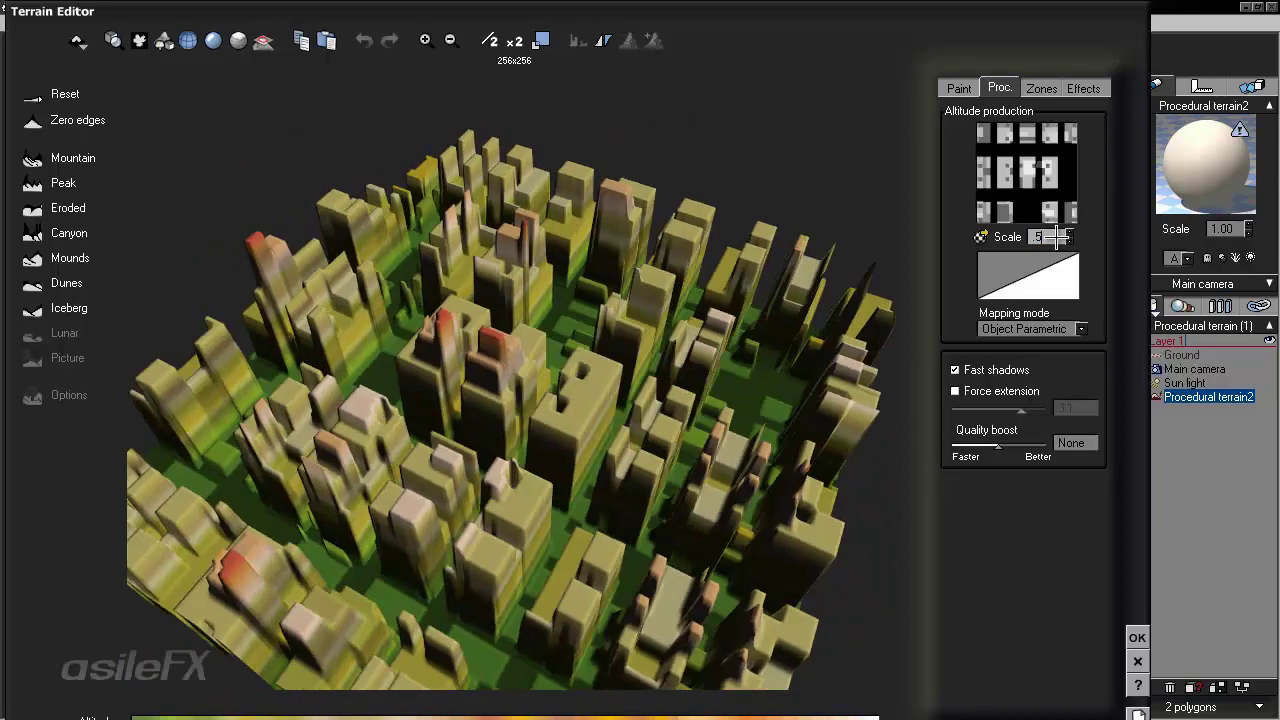
- Try an altitude production scale of 1, set it back to 0.5 and accept the terrain edits
left_click_drag(1054, 239, 955, 250)
type("1")
key("Return")
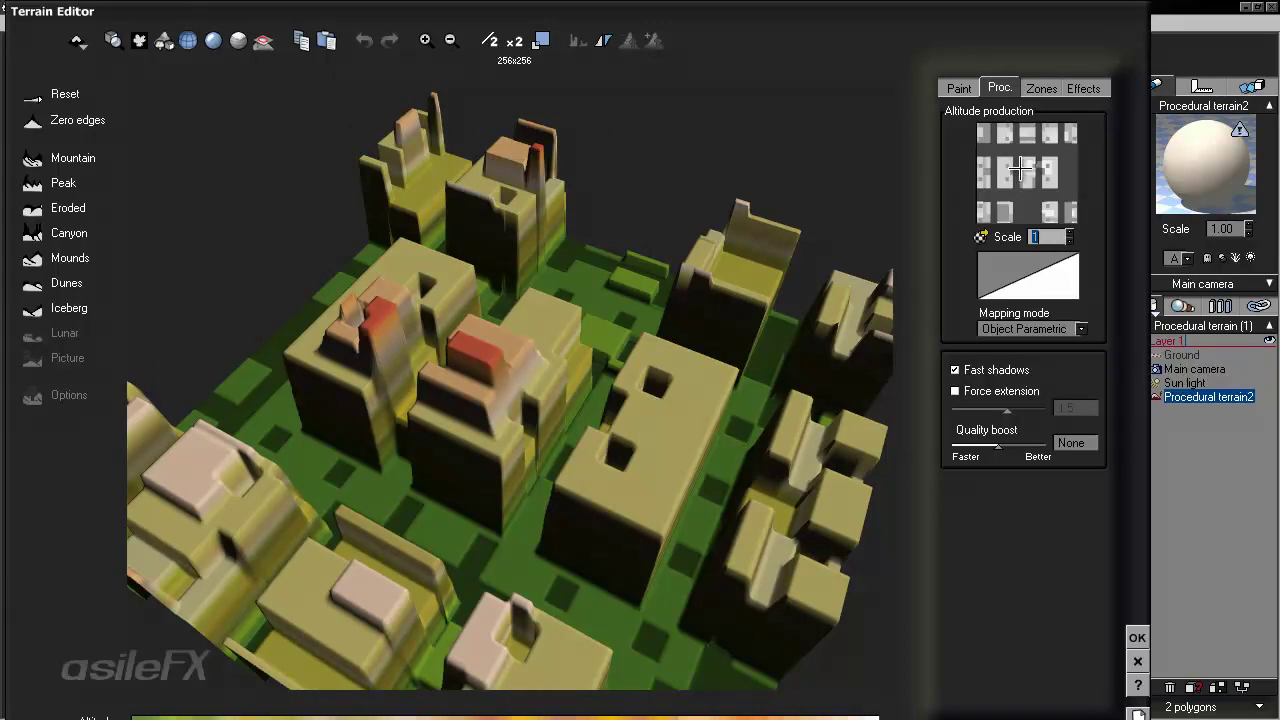
type(".3")
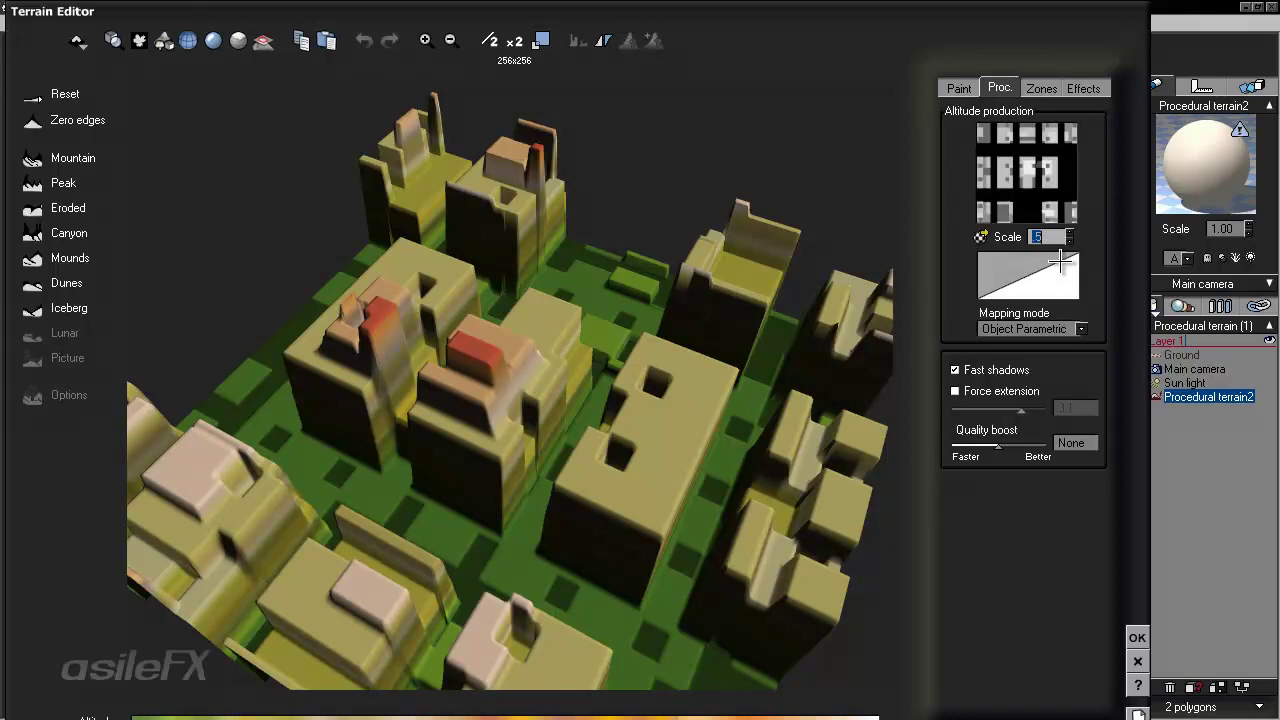
left_click(1137, 637)
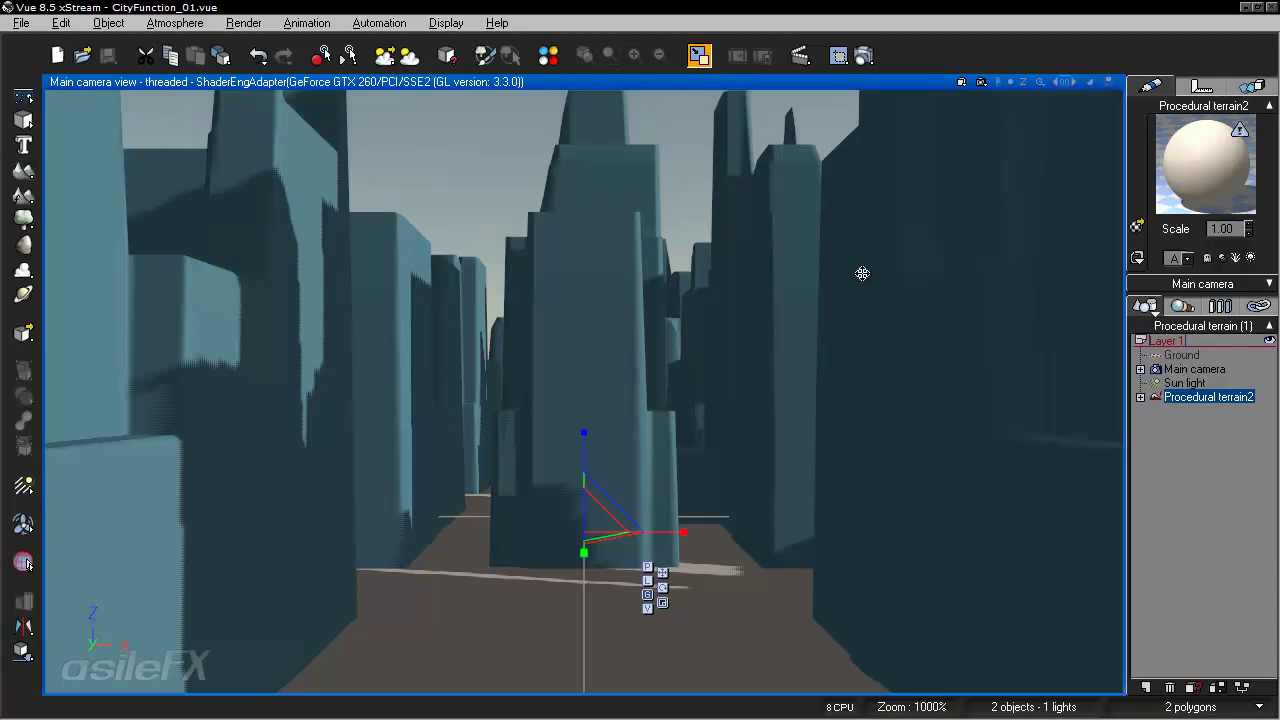
- Flatten the procedural terrain to a height of about 83 cm and raise it slightly along Z
left_click(1201, 86)
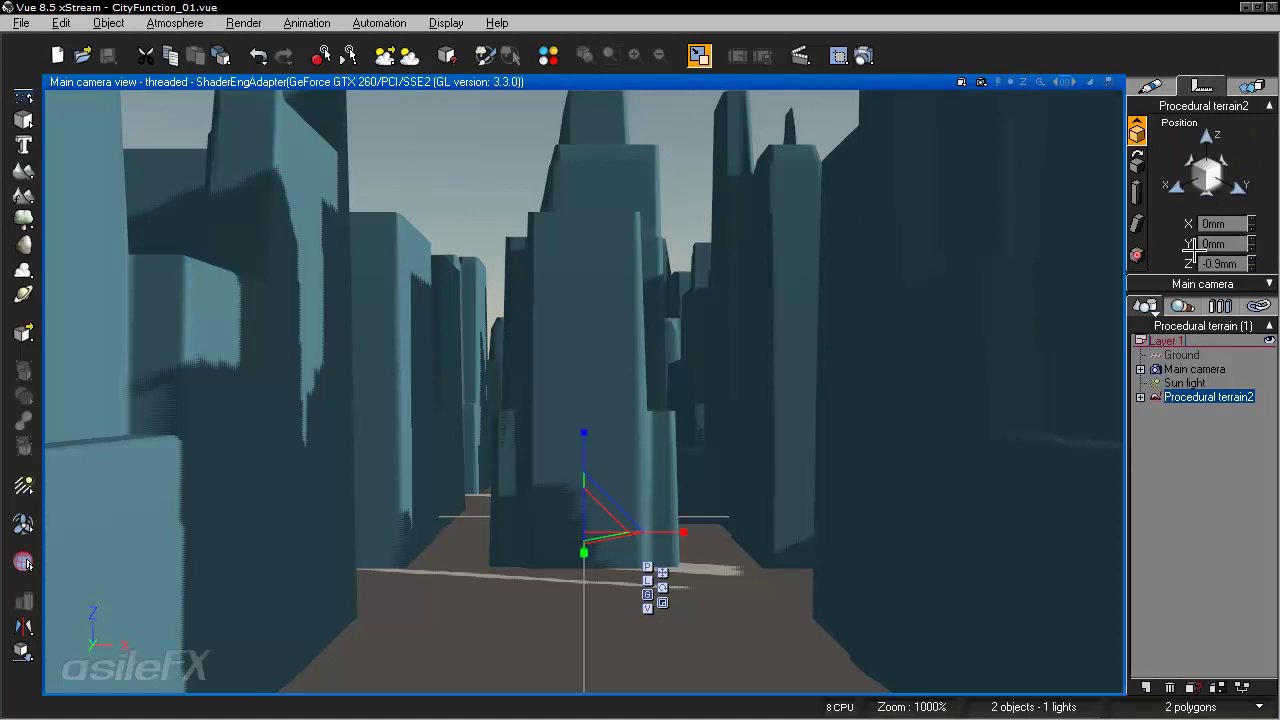
left_click(1137, 192)
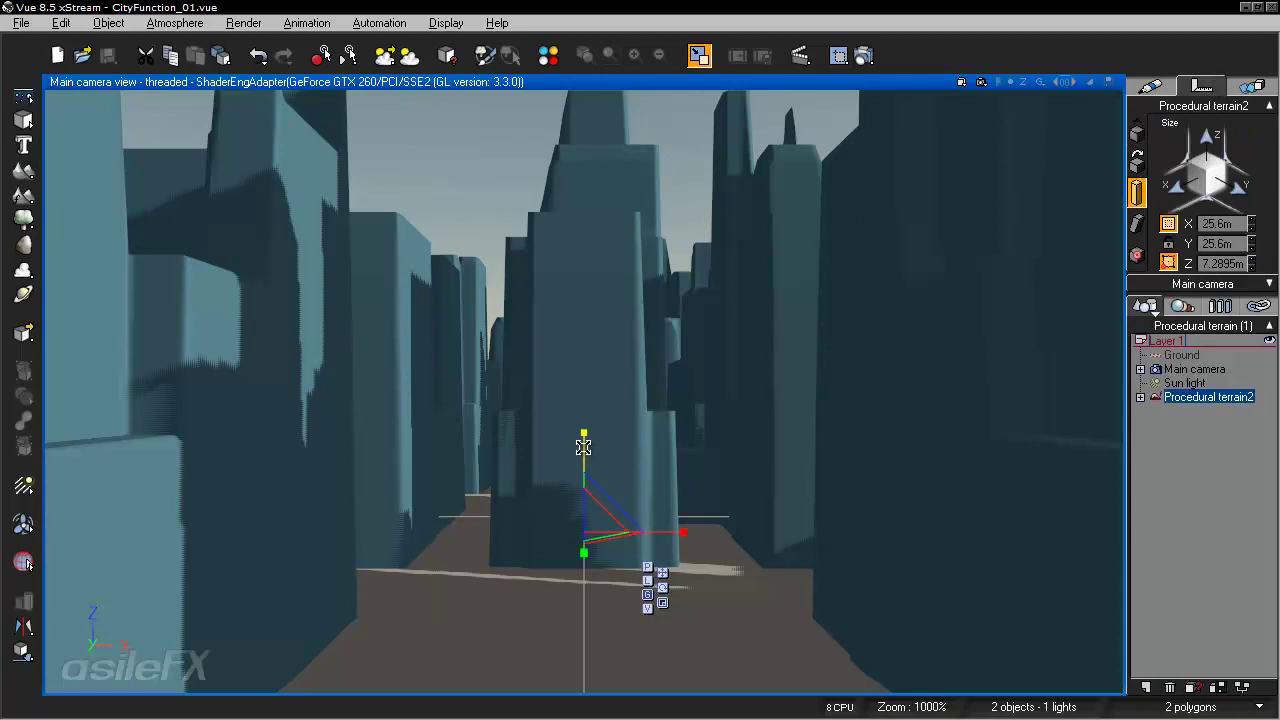
left_click_drag(583, 446, 588, 528)
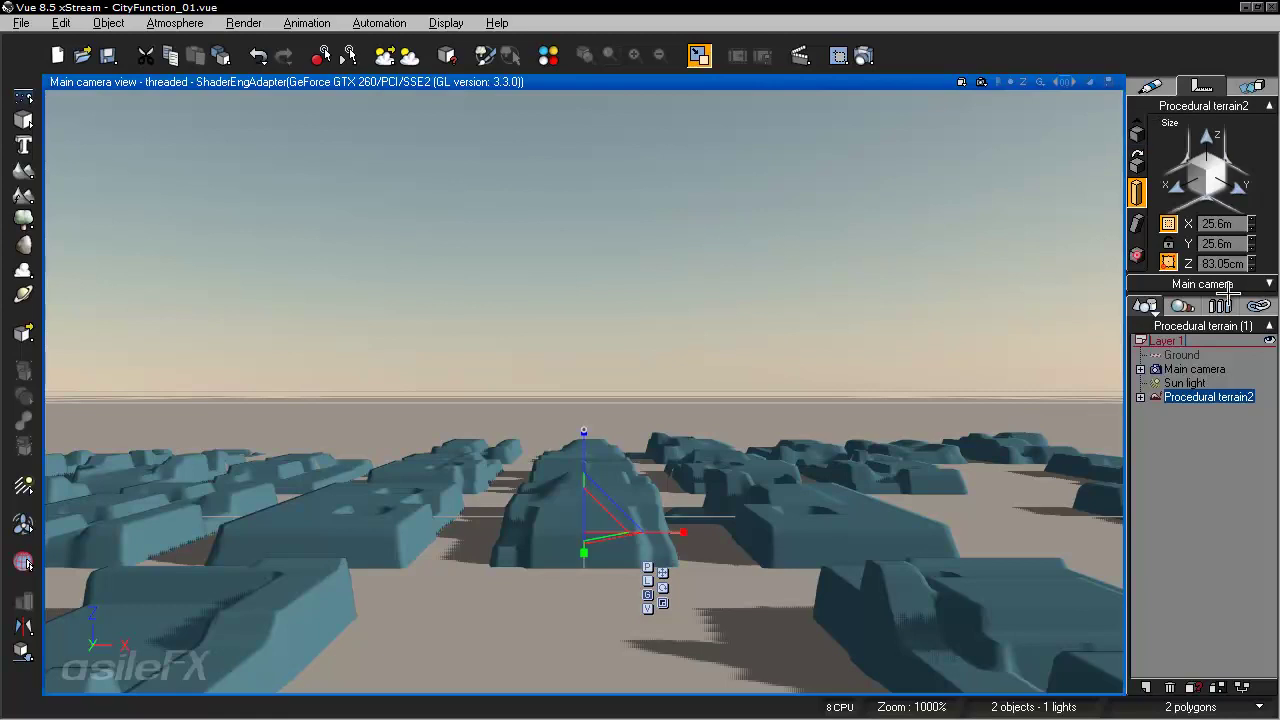
left_click(663, 573)
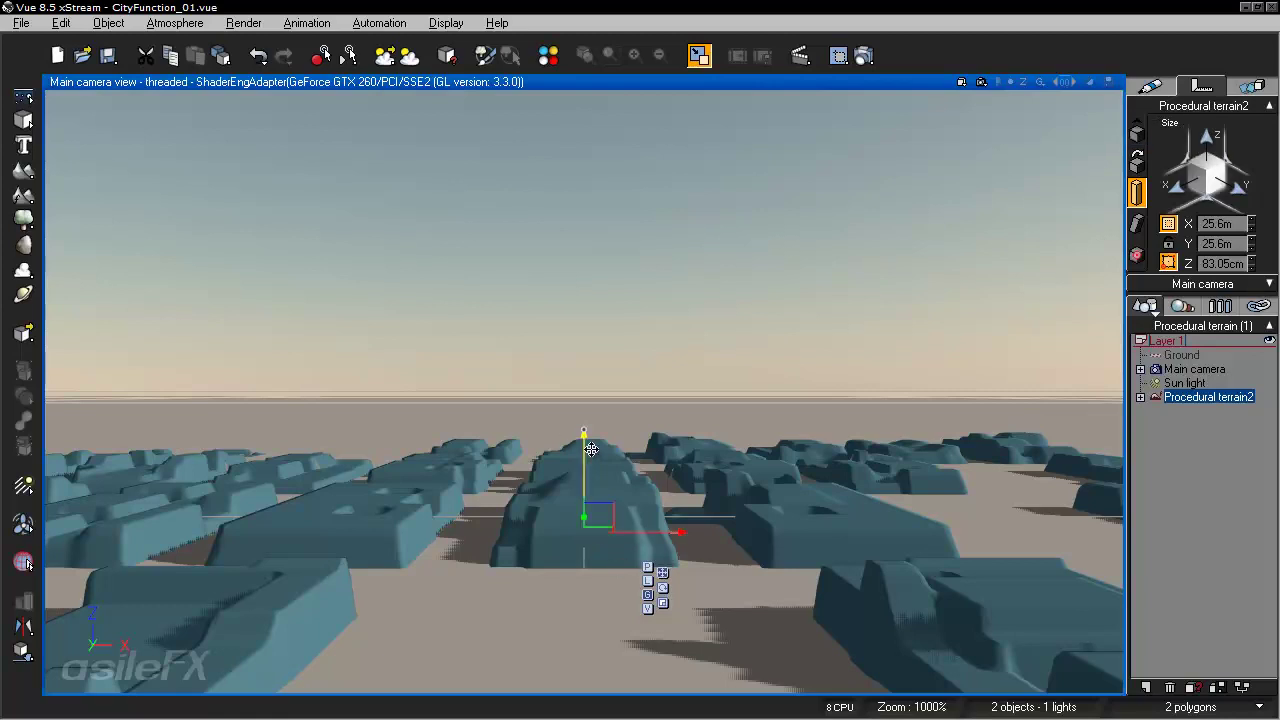
left_click_drag(588, 455, 588, 433)
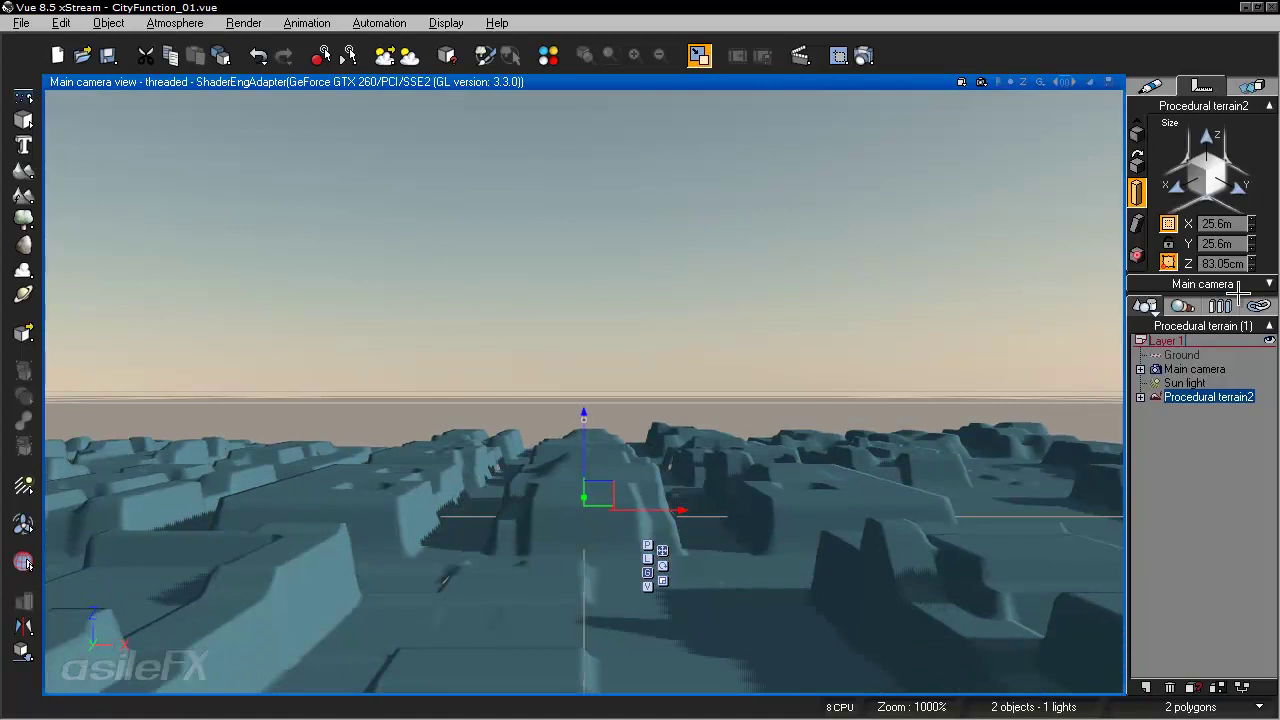
- Set the procedural terrain's size to 256 m in both X and Y
left_click(1195, 284)
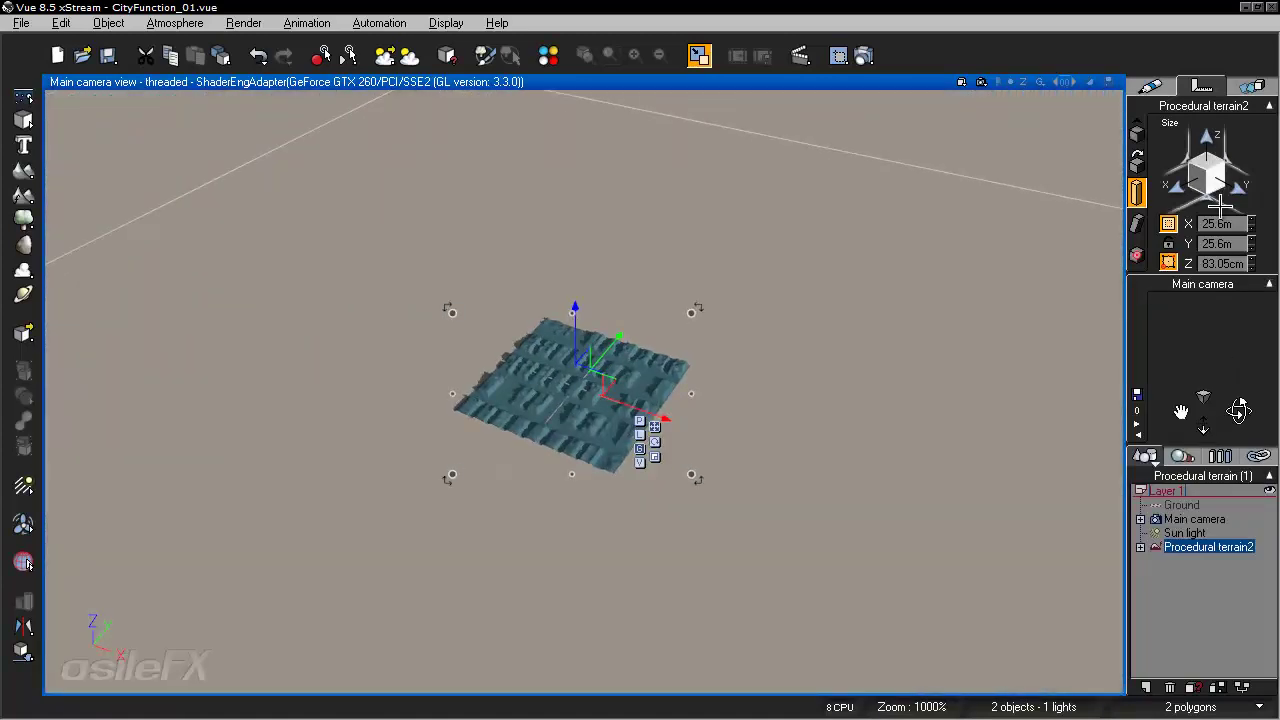
scroll(514, 512, "down", 5)
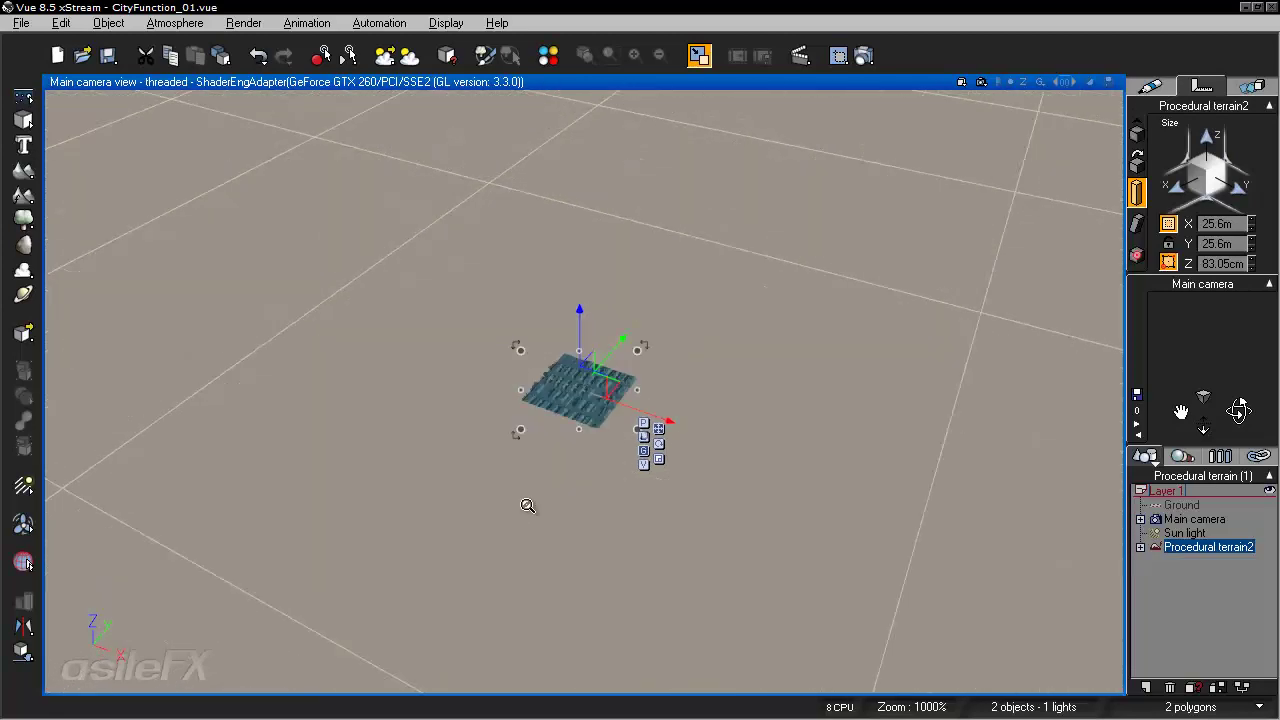
scroll(527, 505, "up", 2)
scroll(527, 505, "down", 4)
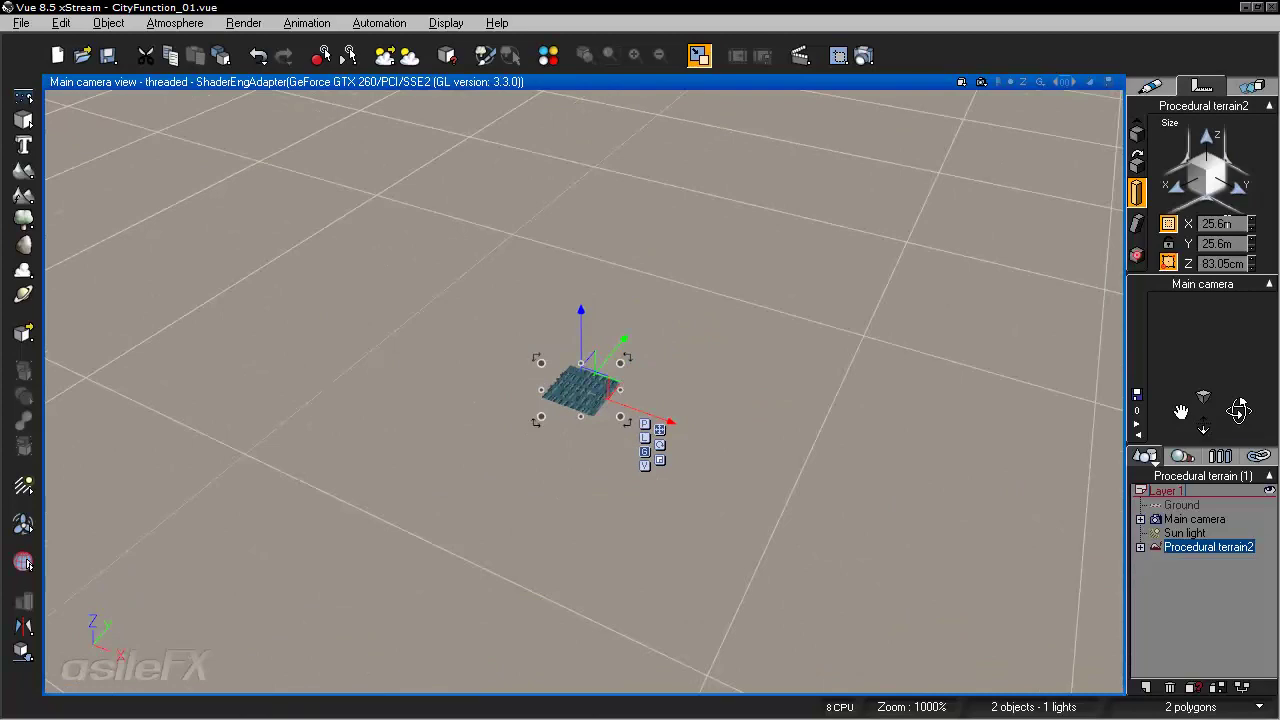
left_click(1222, 223)
type("256m")
key("Return")
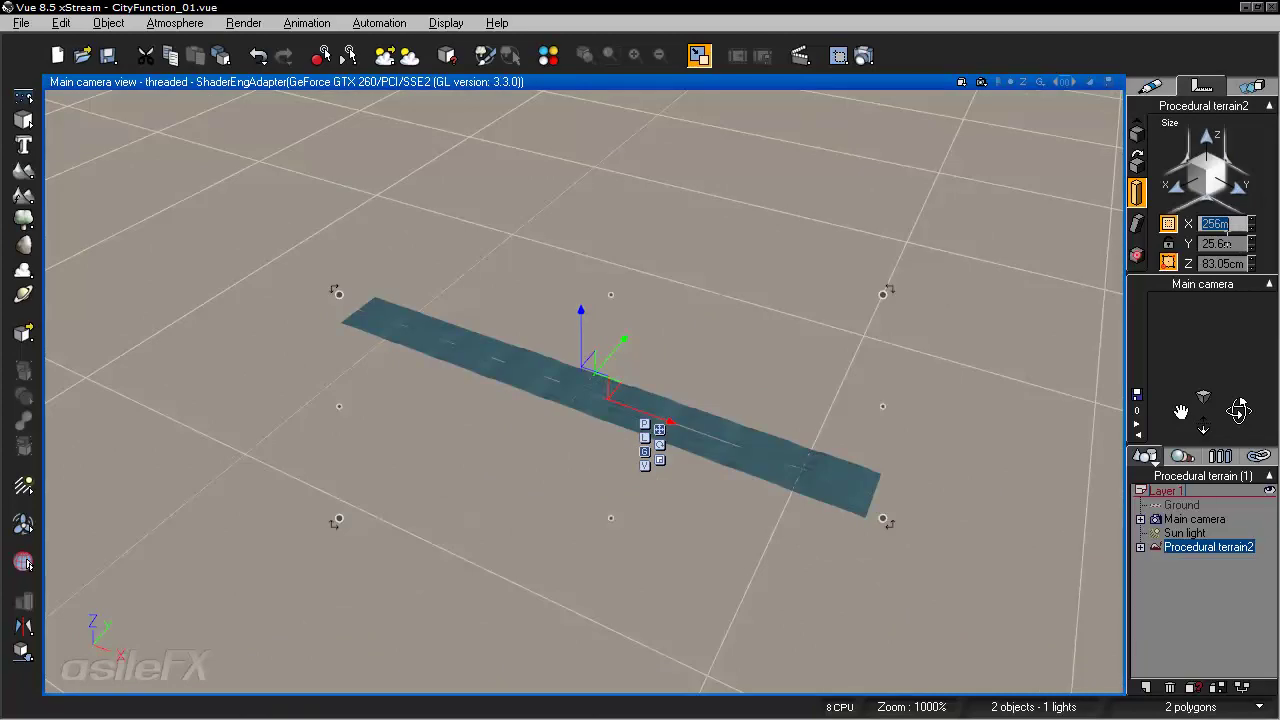
left_click(1226, 243)
type("256m")
key("Return")
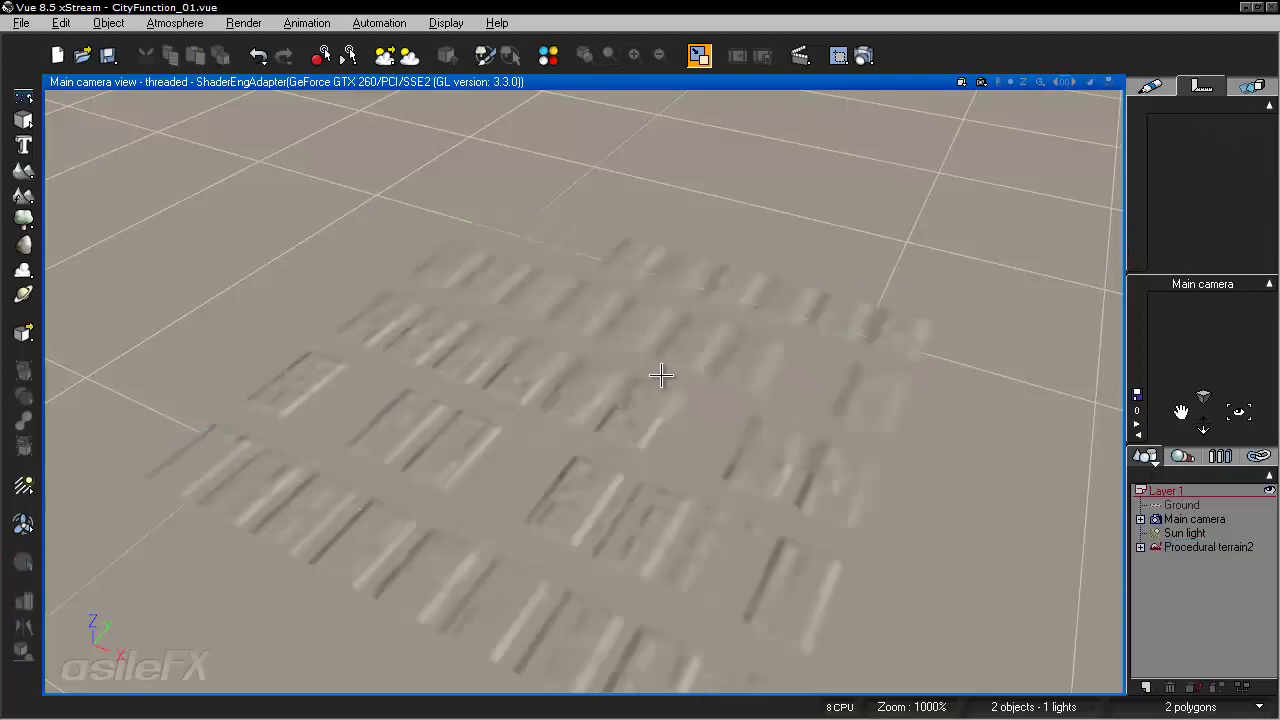
- Stretch the terrain to a height of about 5.12 m and check its position above the ground in the front view
scroll(663, 368, "up", 5)
left_click(663, 368)
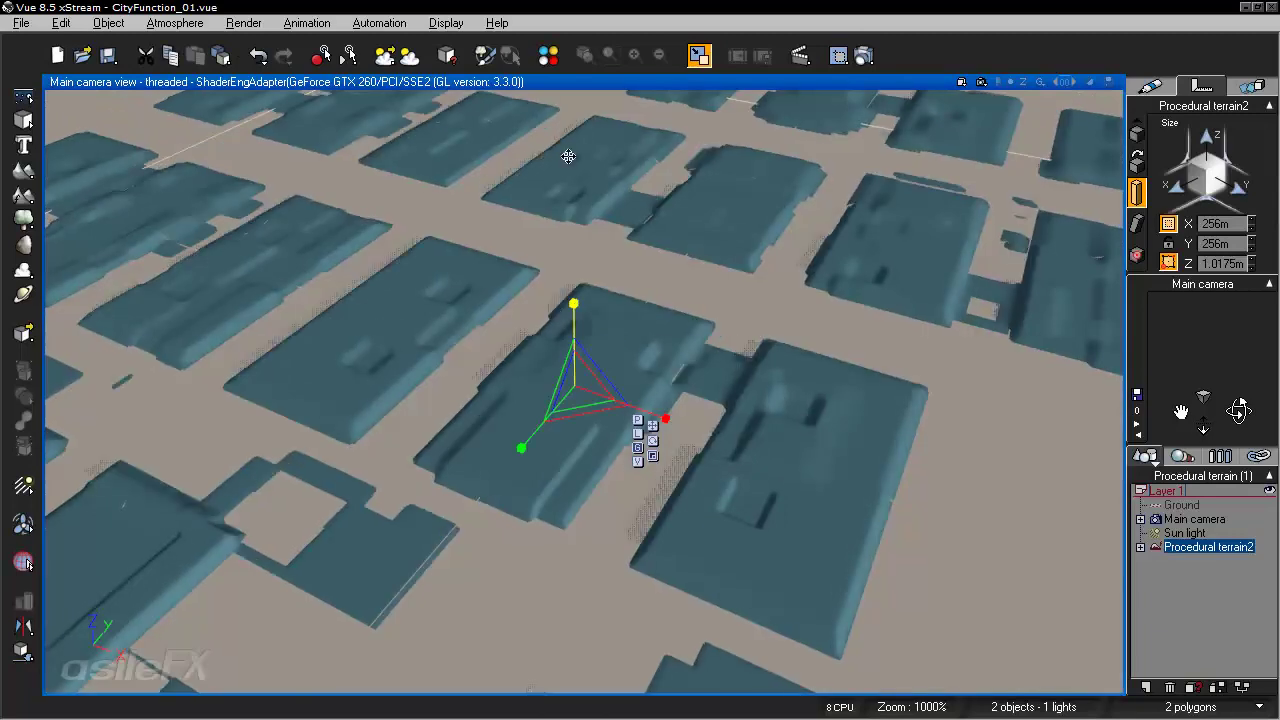
left_click_drag(568, 156, 538, 628)
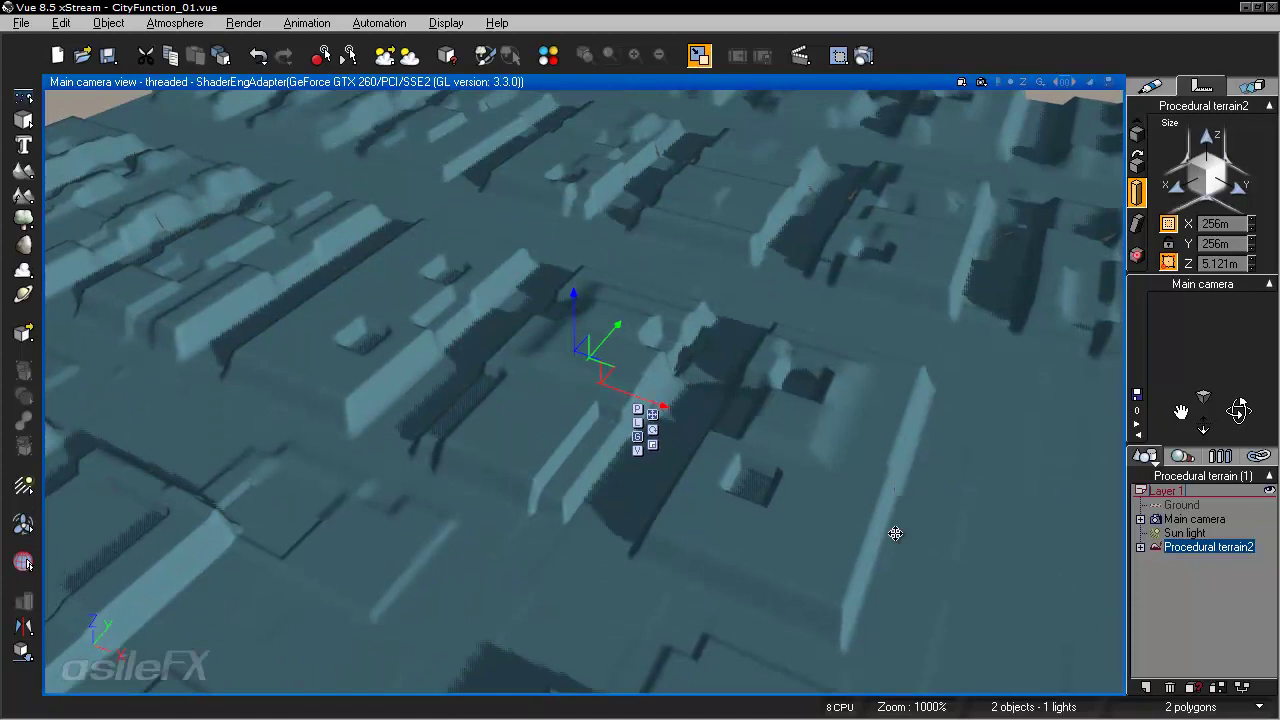
double_click(914, 86)
left_click(418, 492)
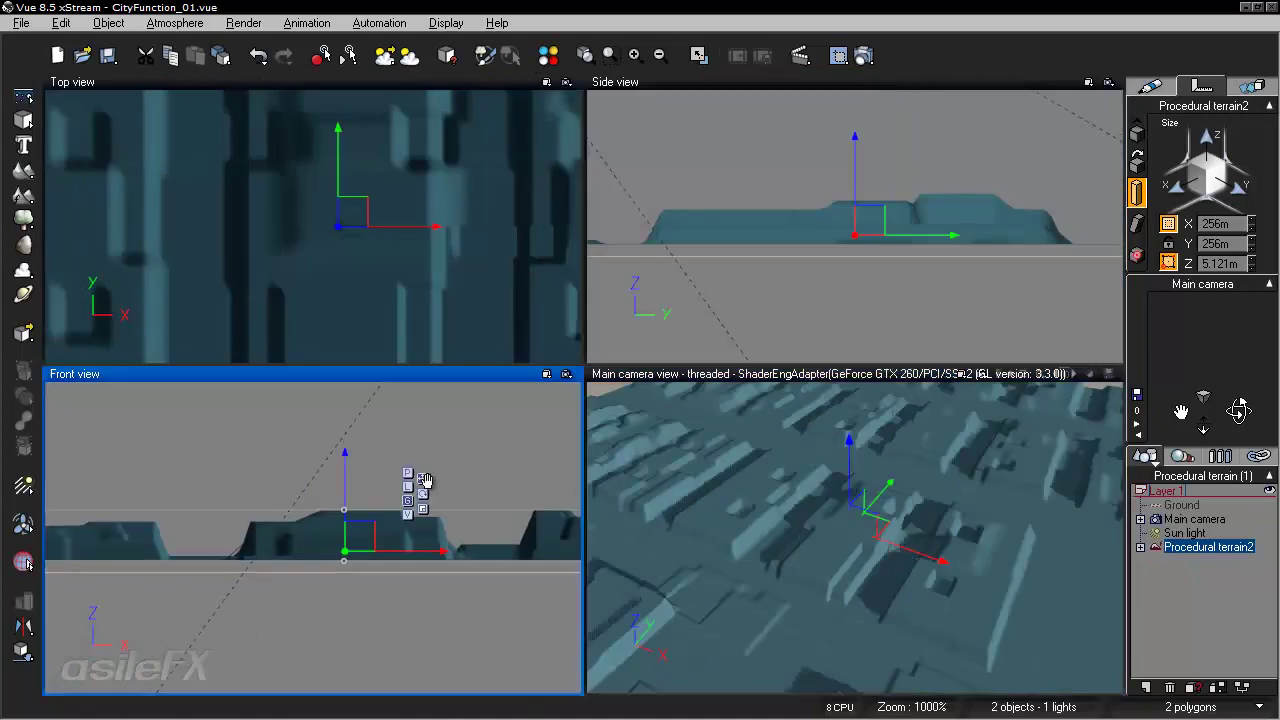
scroll(430, 606, "up", 5)
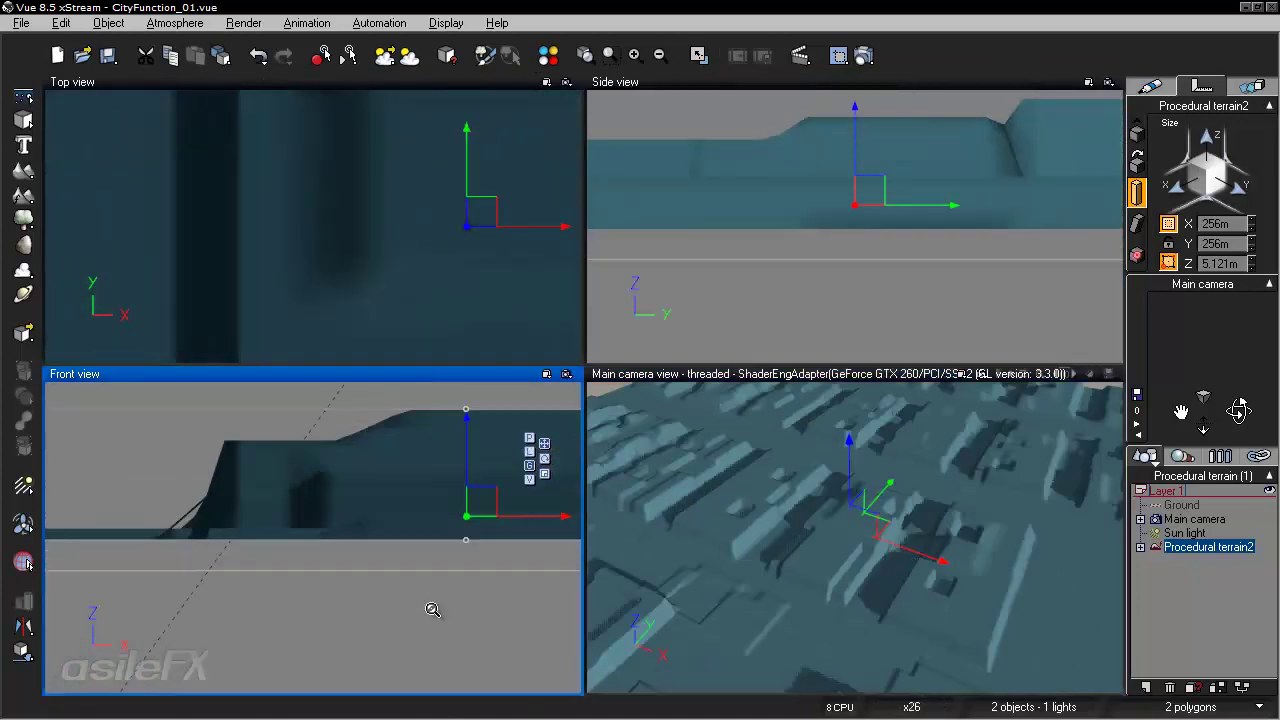
scroll(432, 609, "down", 2)
right_click_drag(444, 586, 406, 607)
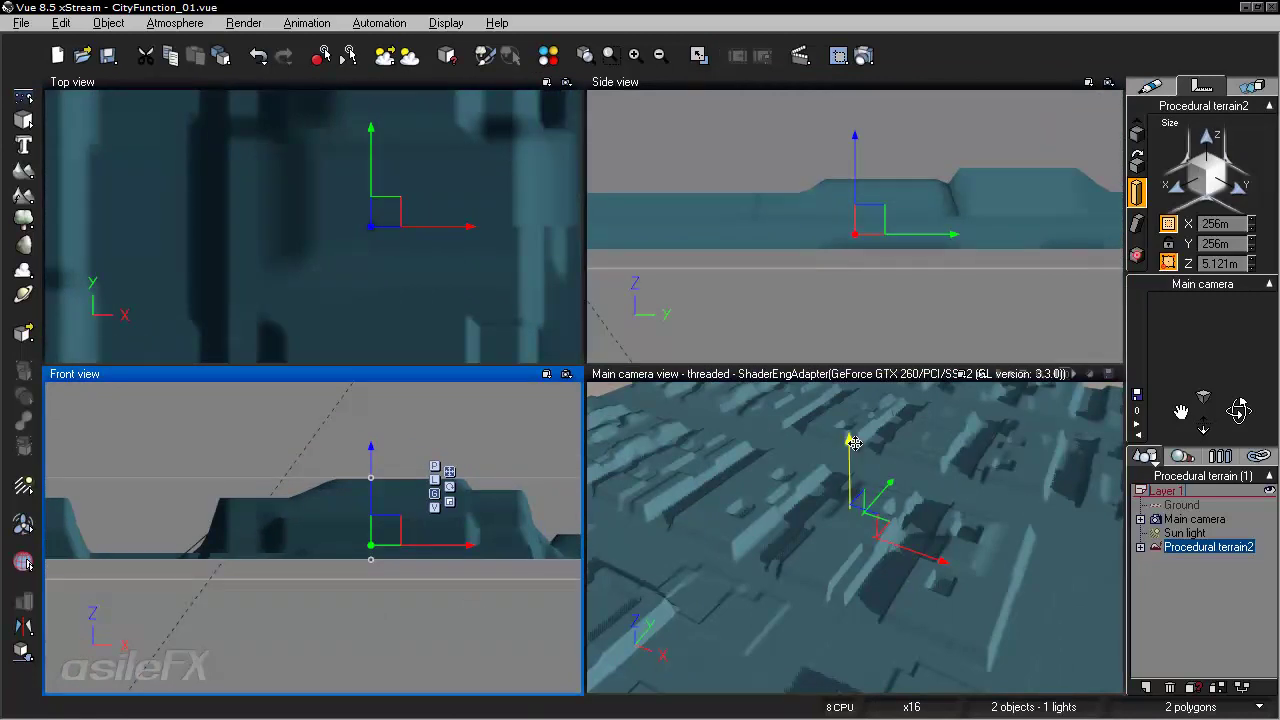
double_click(896, 374)
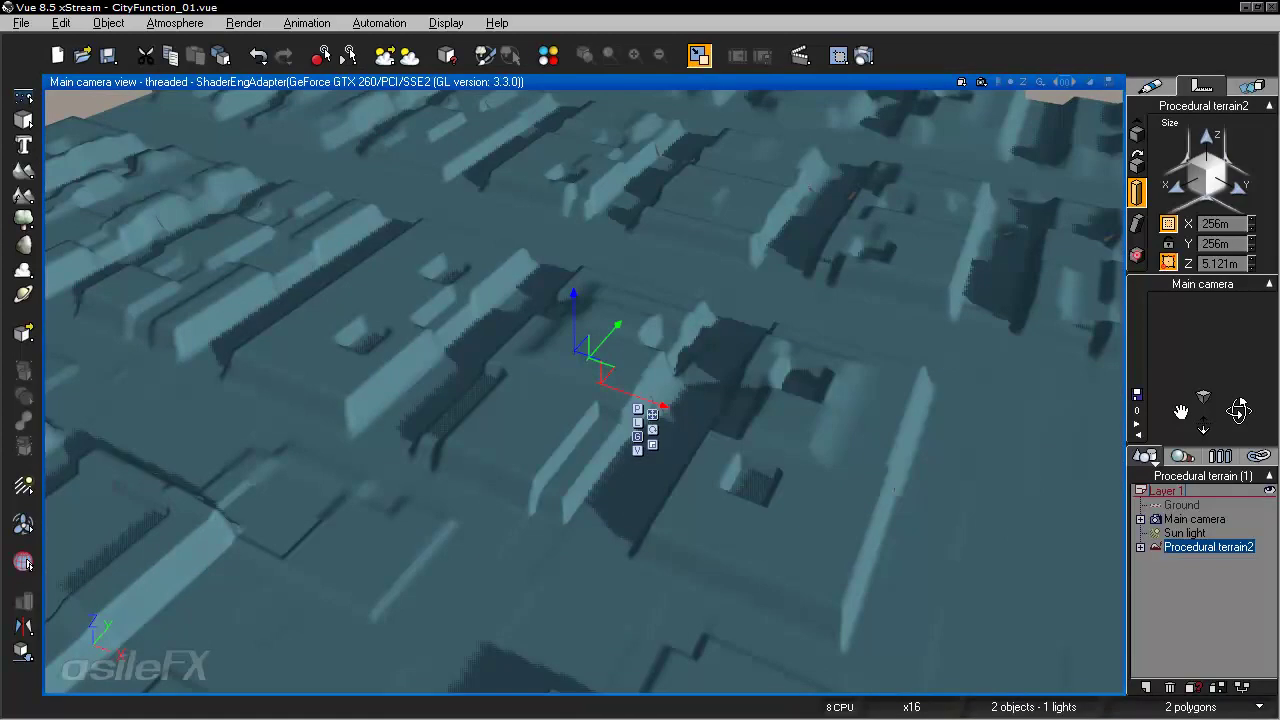
- Stretch the terrain's height further to about 8.09 m and frame the city blocks in the main camera view
left_click_drag(1238, 418, 1238, 400)
right_click_drag(749, 357, 762, 330)
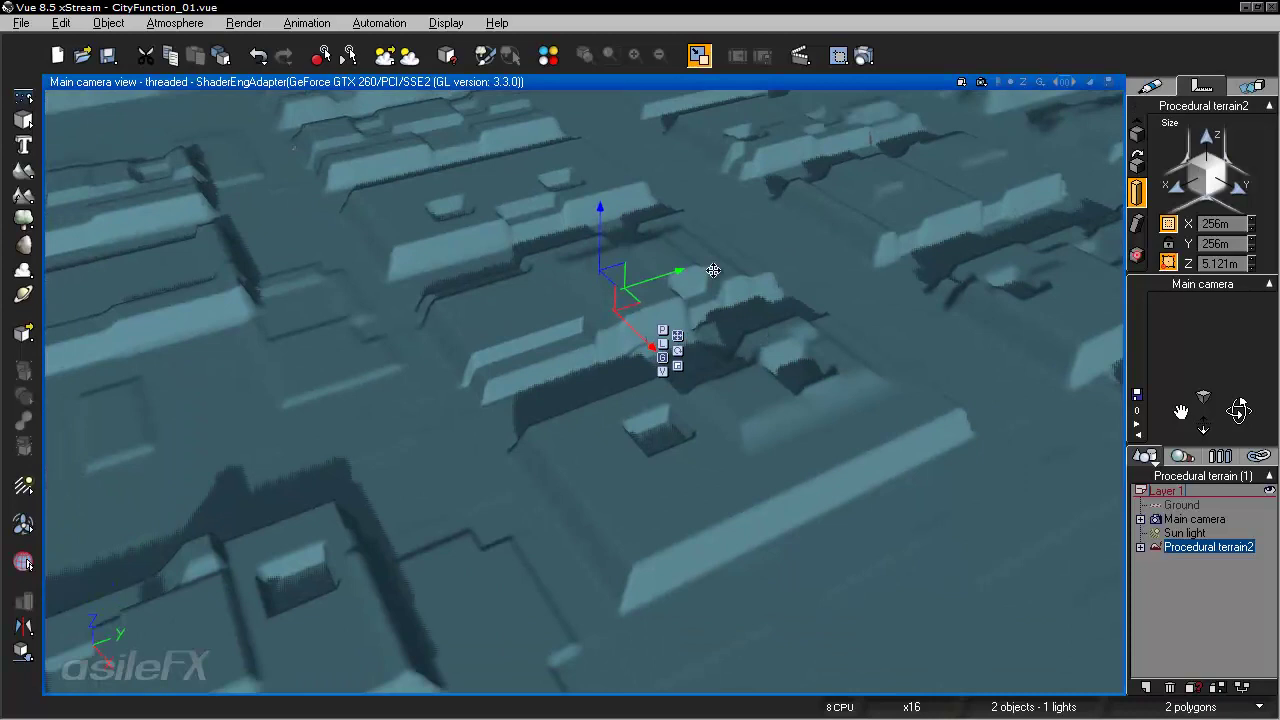
left_click_drag(600, 219, 603, 171)
right_click_drag(717, 295, 666, 280)
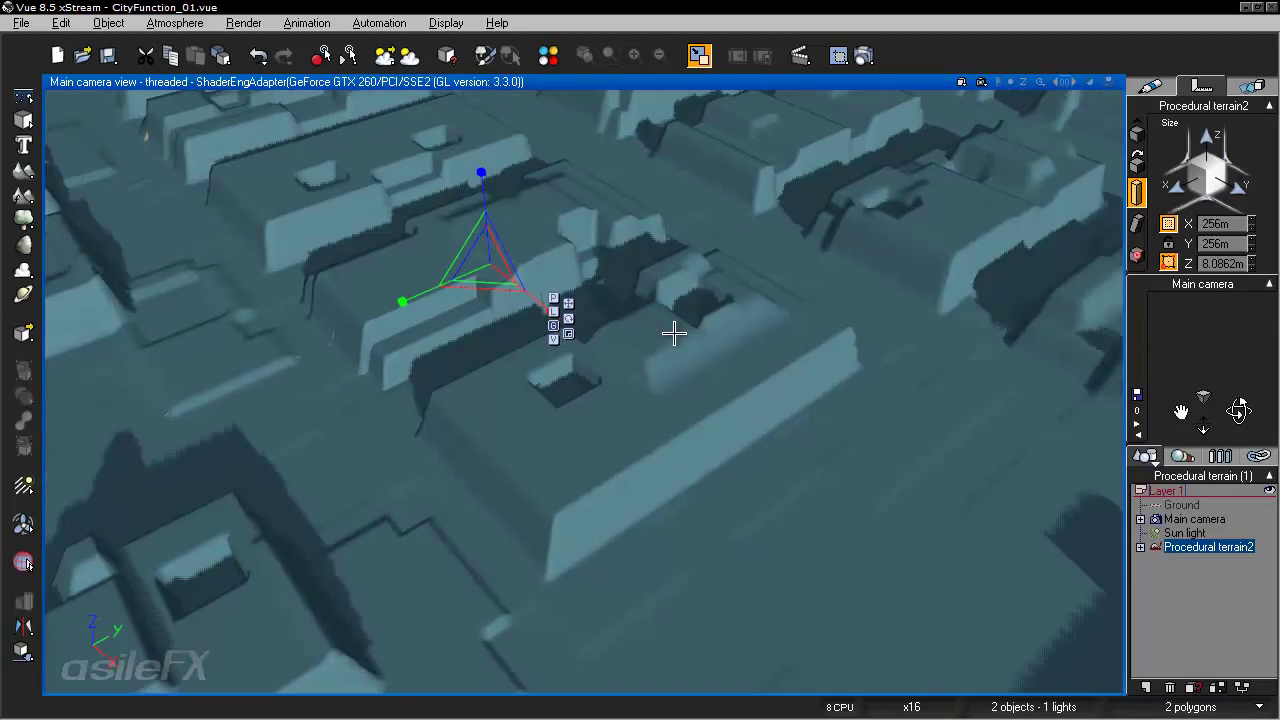
right_click_drag(674, 334, 586, 317)
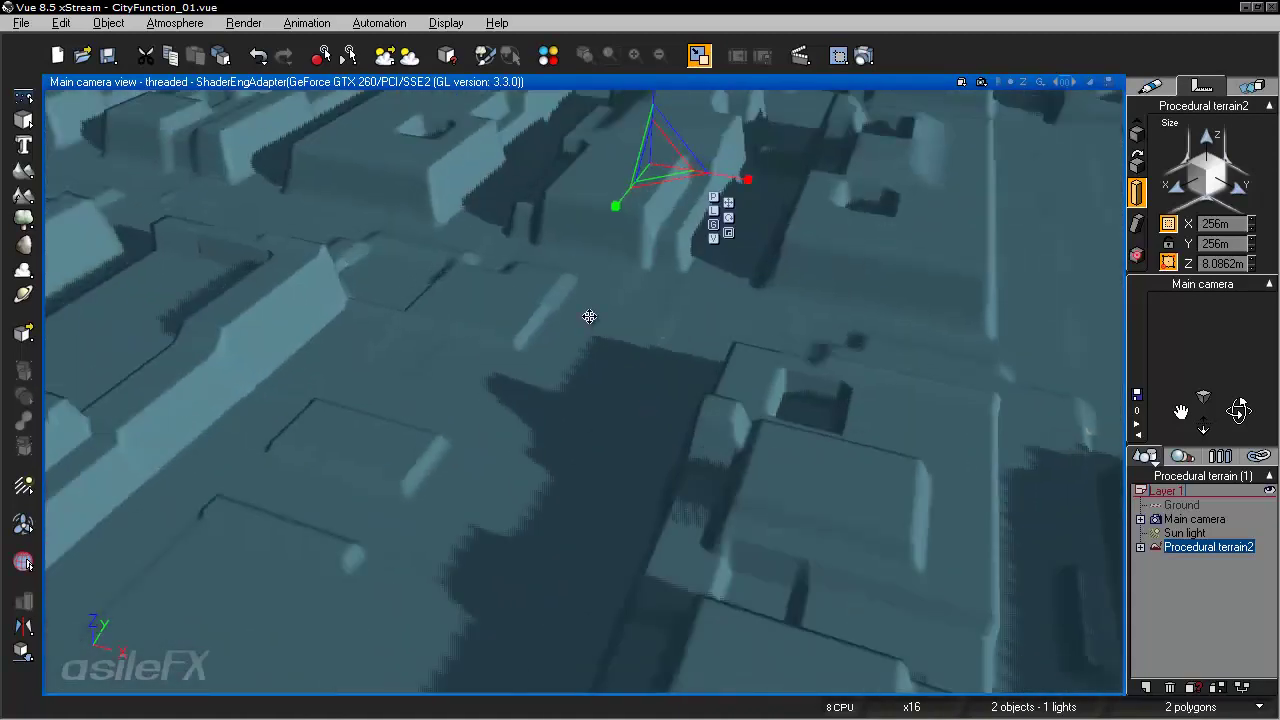
right_click_drag(731, 429, 816, 265)
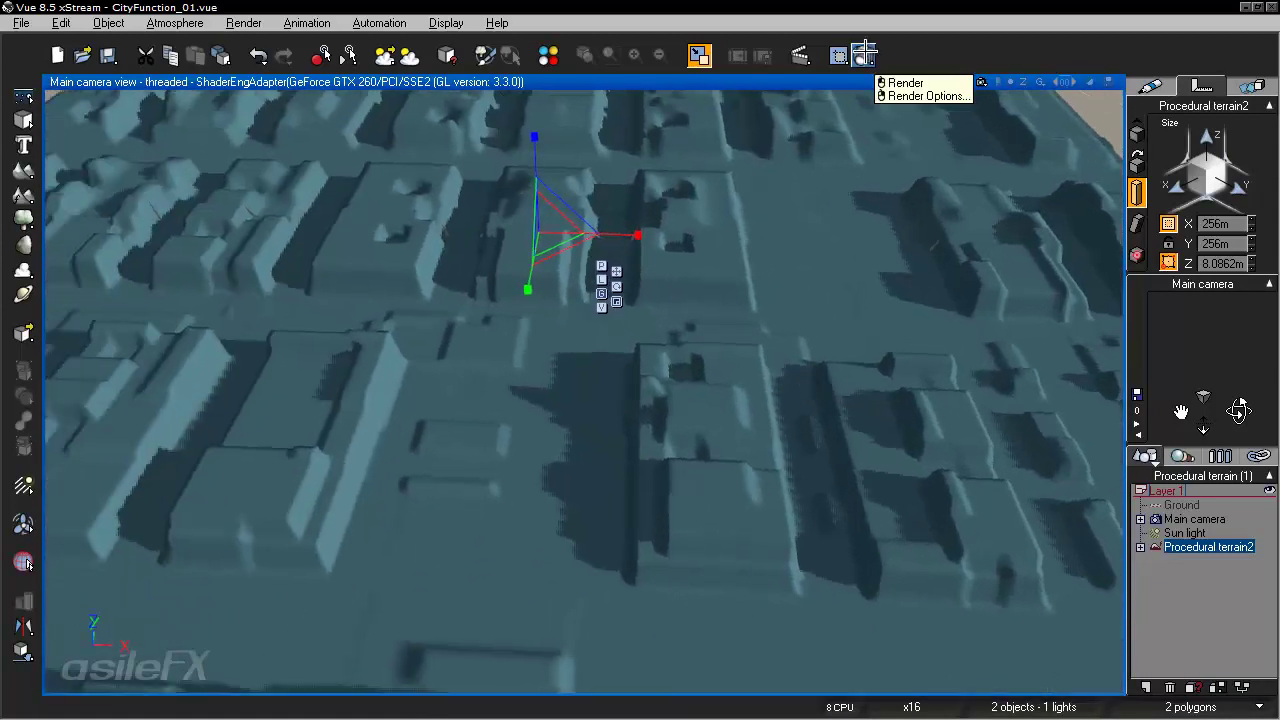
- Set the render options to Final preset quality with Render to screen as the destination
right_click(862, 52)
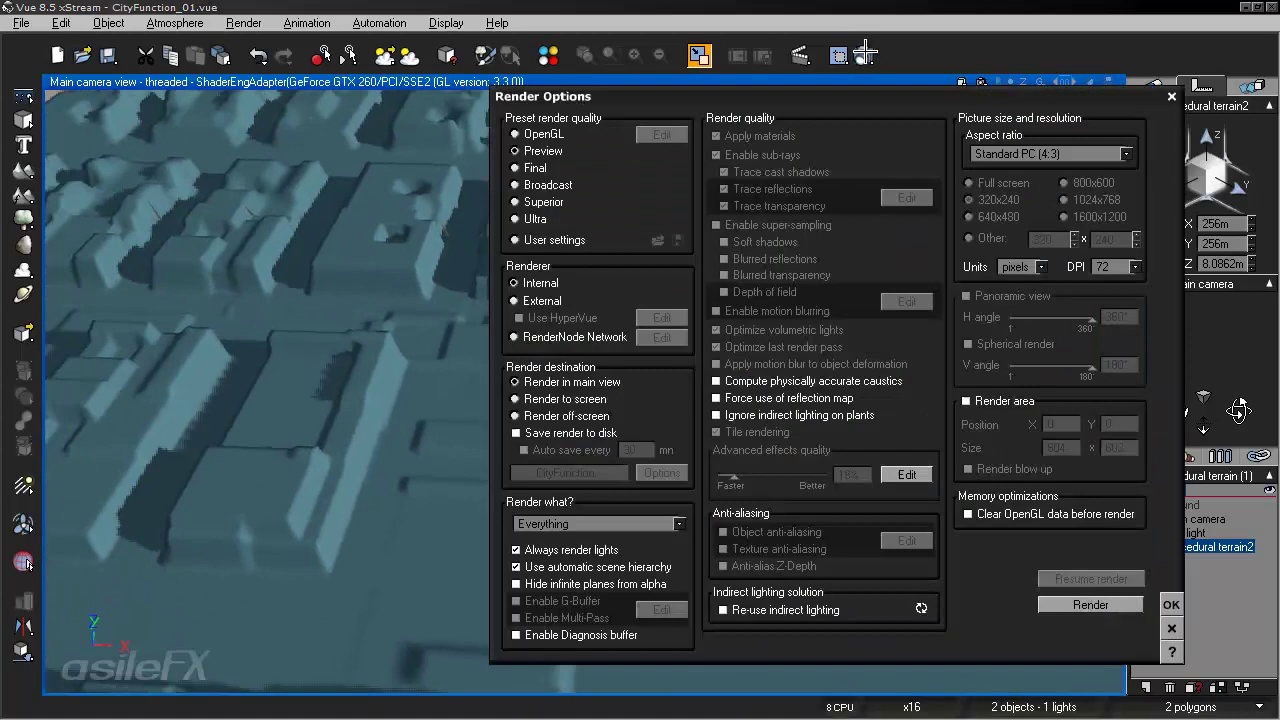
left_click(538, 167)
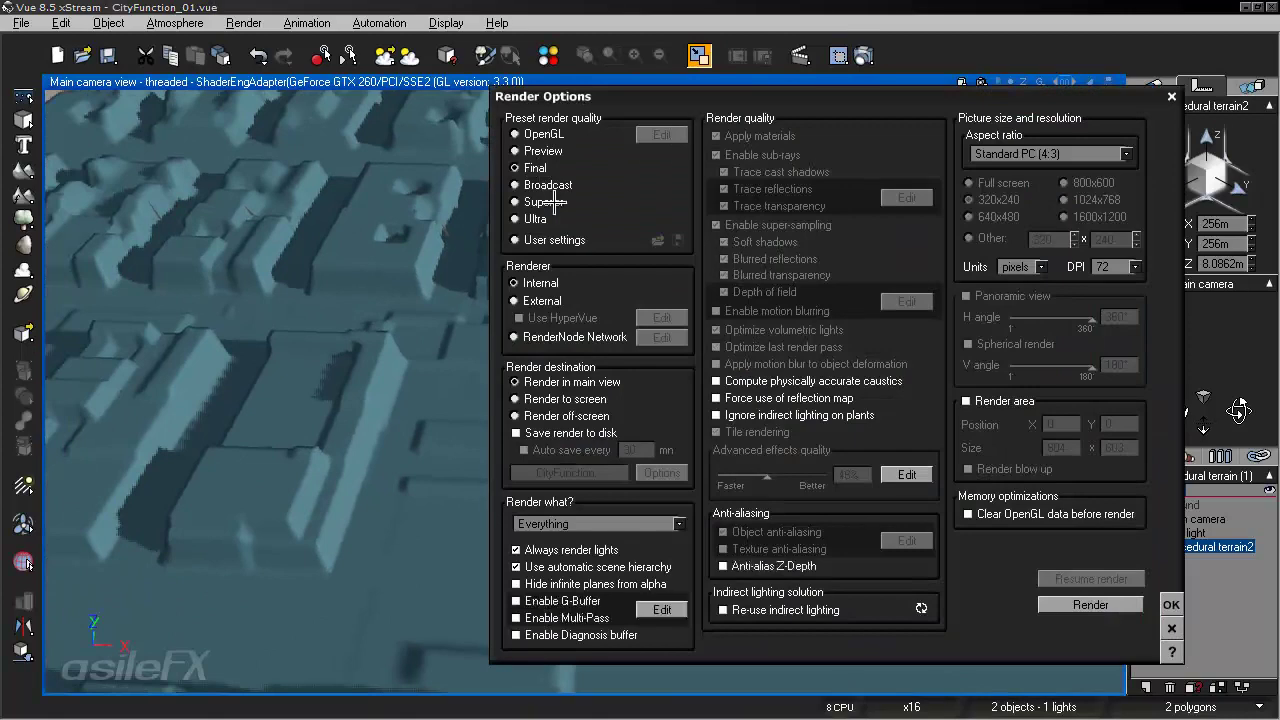
left_click(575, 399)
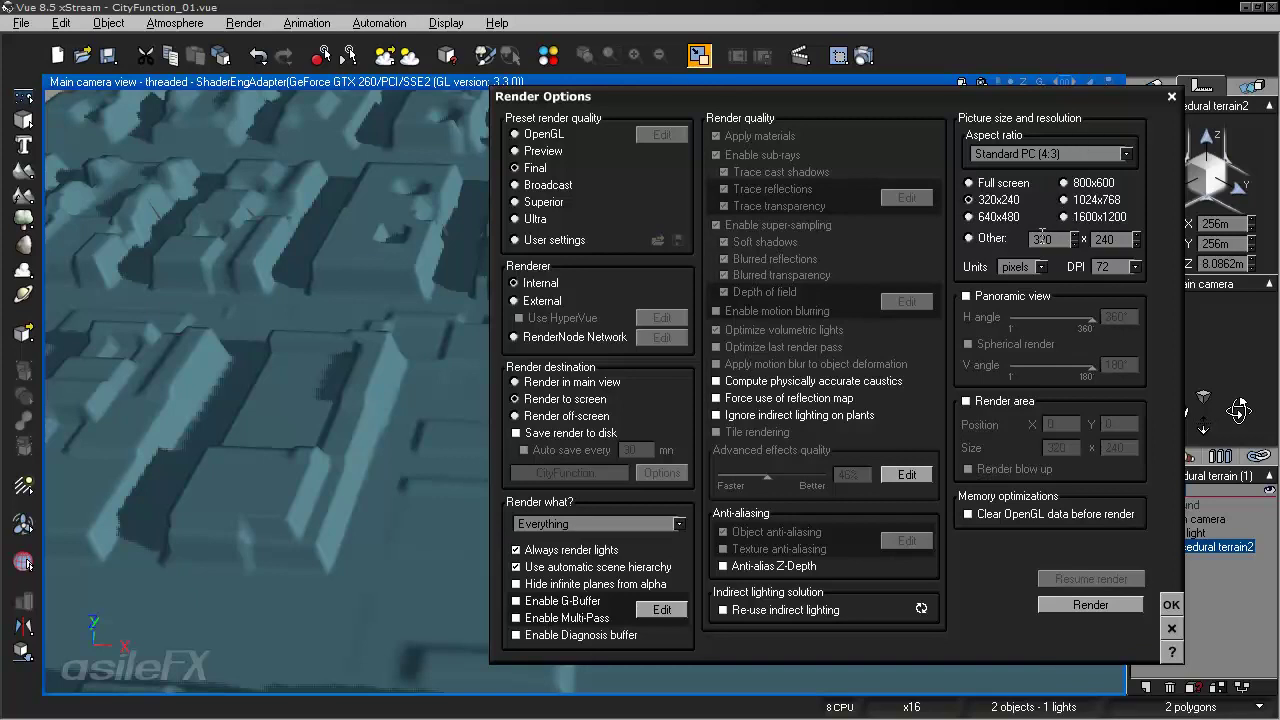
- Set the picture aspect ratio to Free (user defined) with a custom resolution of 1280 x 720 pixels
left_click(1062, 157)
left_click(1073, 140)
double_click(1050, 240)
type("160")
key("Tab")
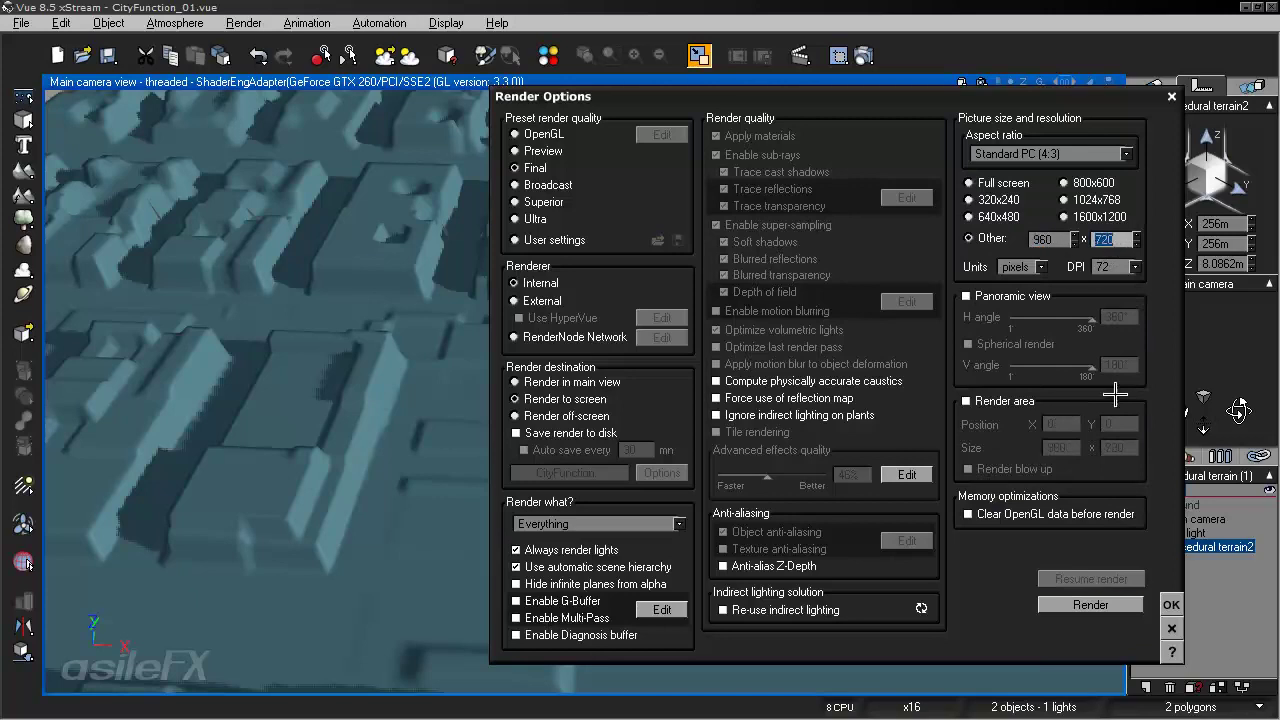
left_click(1082, 152)
left_click(1060, 493)
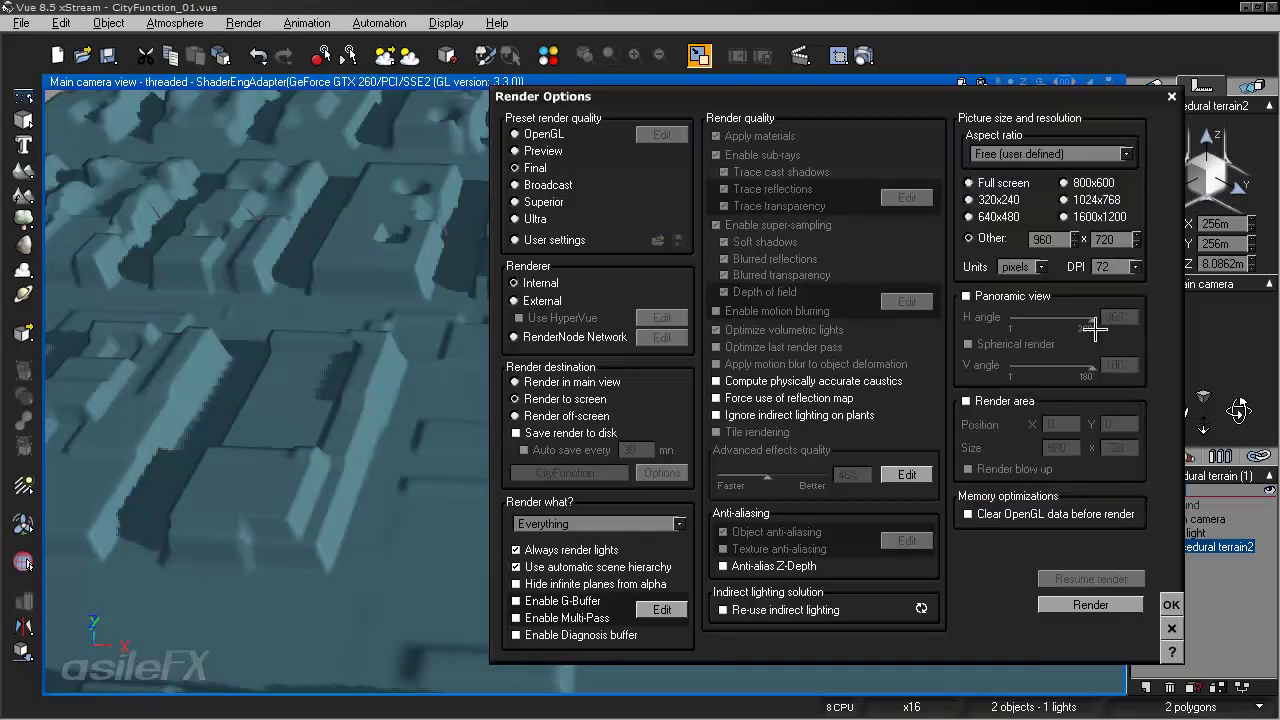
type("1280")
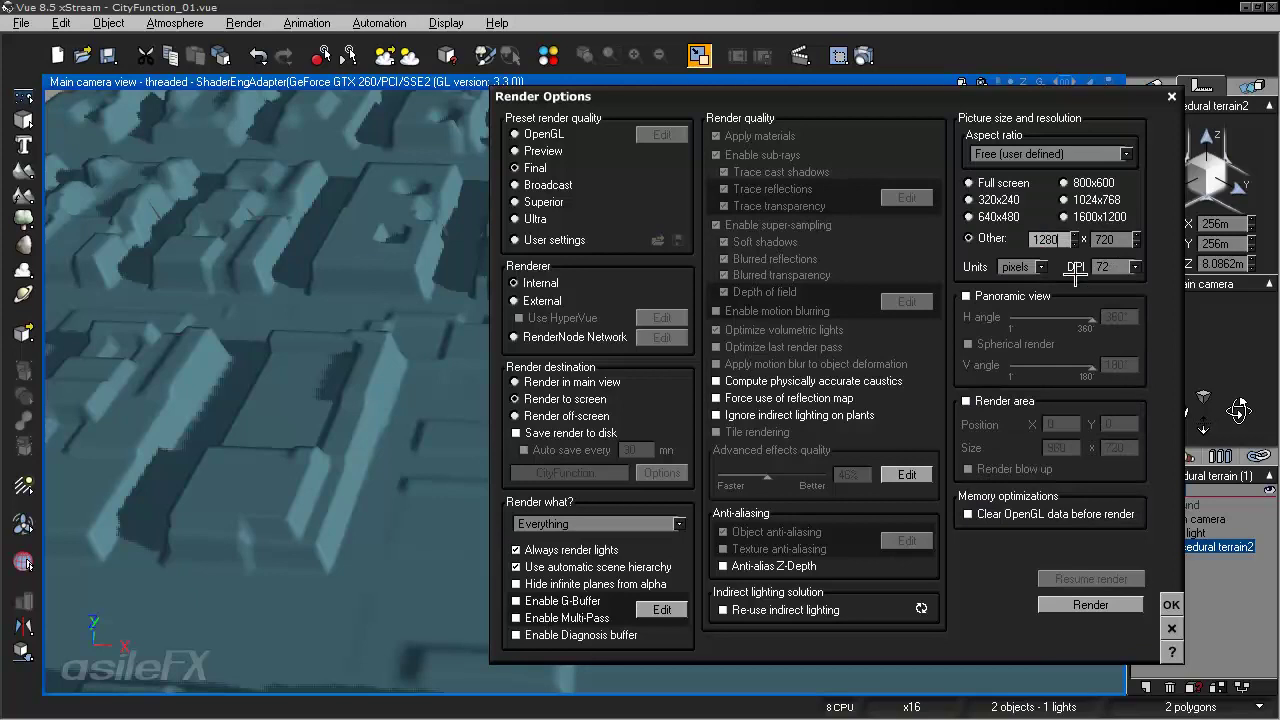
- Render the city terrain from the main camera, close the render display and bring the finished picture up full screen
left_click(1118, 605)
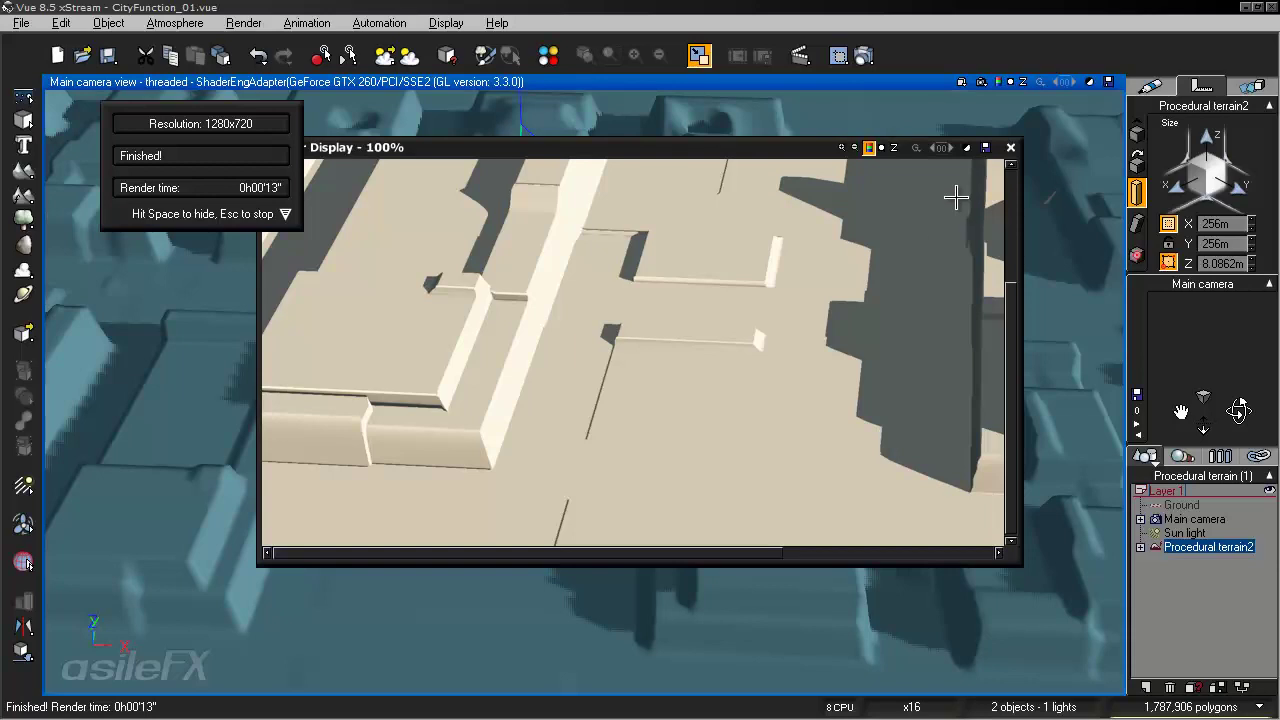
left_click(1011, 148)
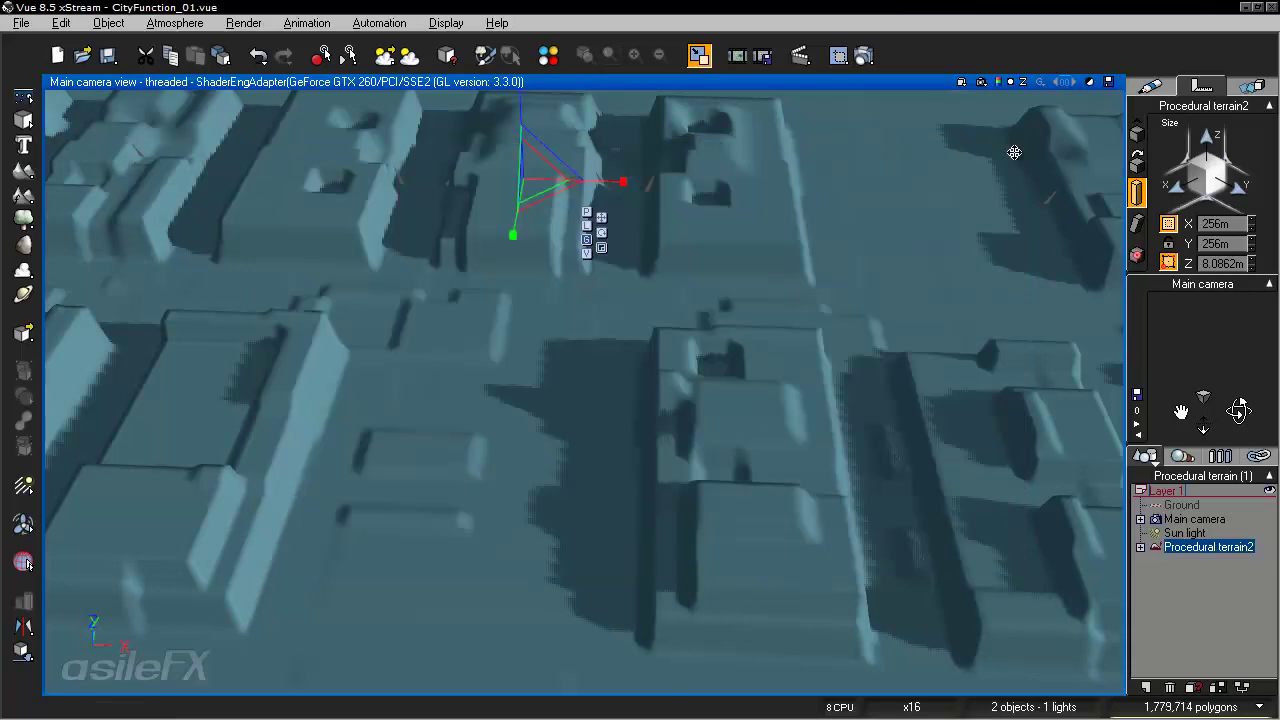
left_click(1001, 80)
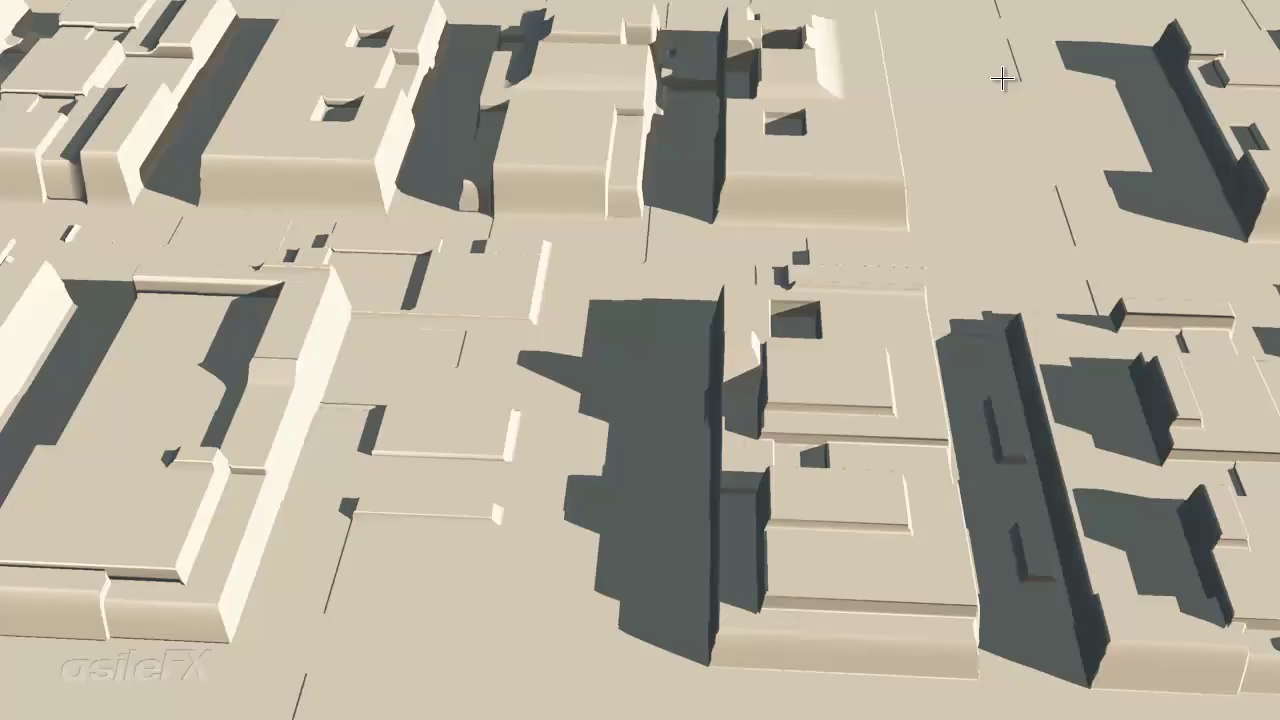